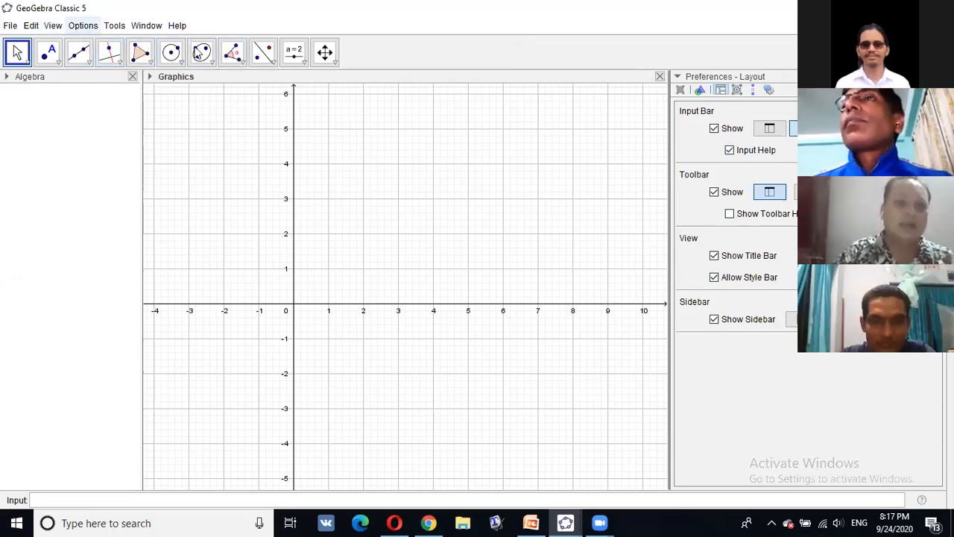
- Set the input bar to display above the views in the layout preferences
click(769, 130)
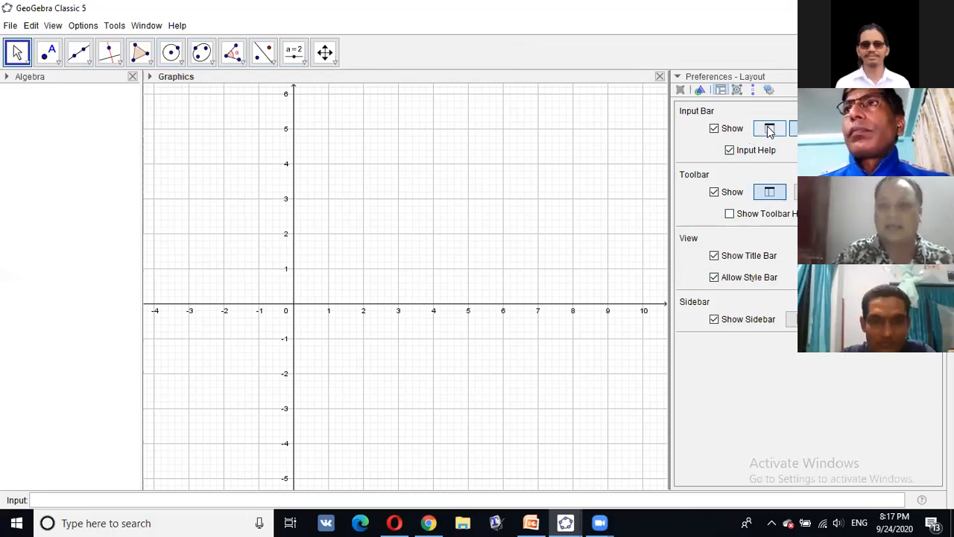
click(772, 128)
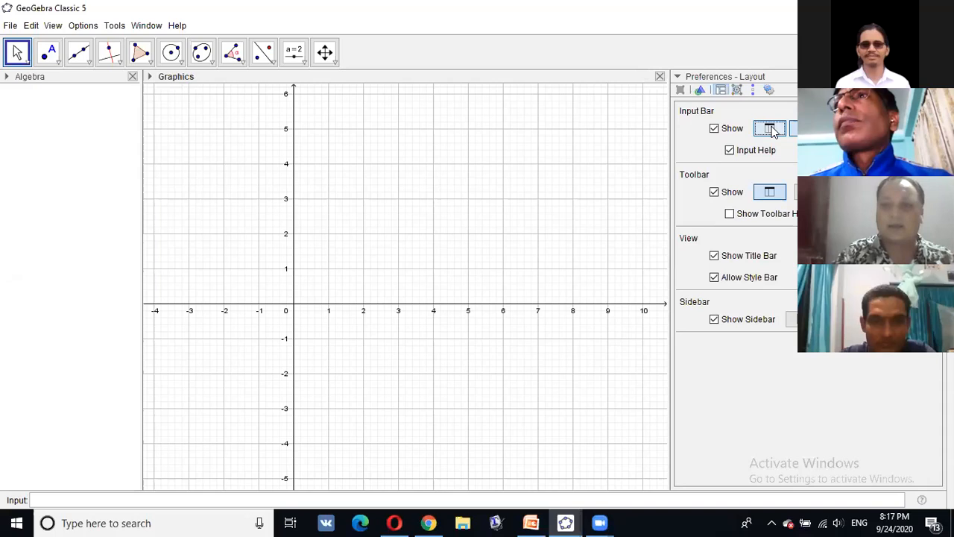
click(773, 128)
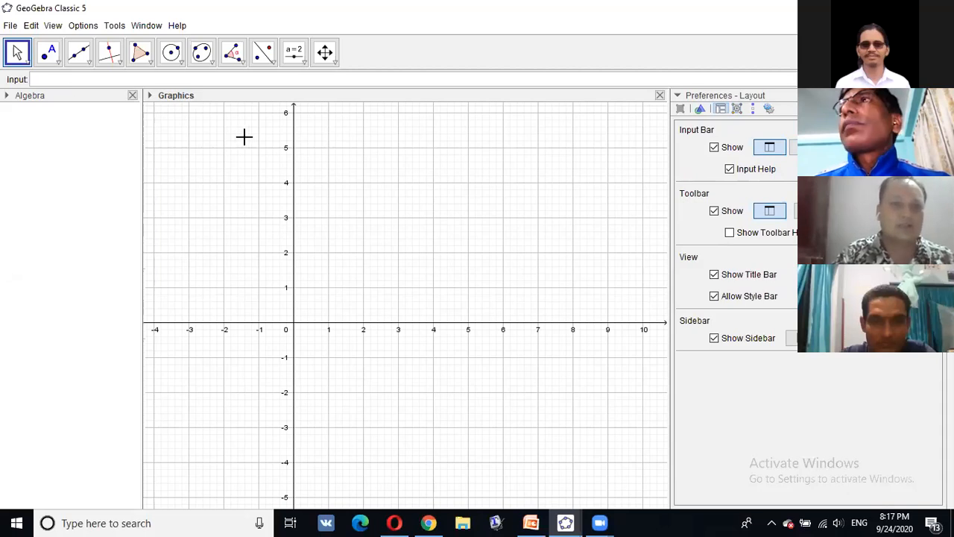
- Close the layout preferences and show the Graphics 2 view alongside the existing graphics view
click(132, 98)
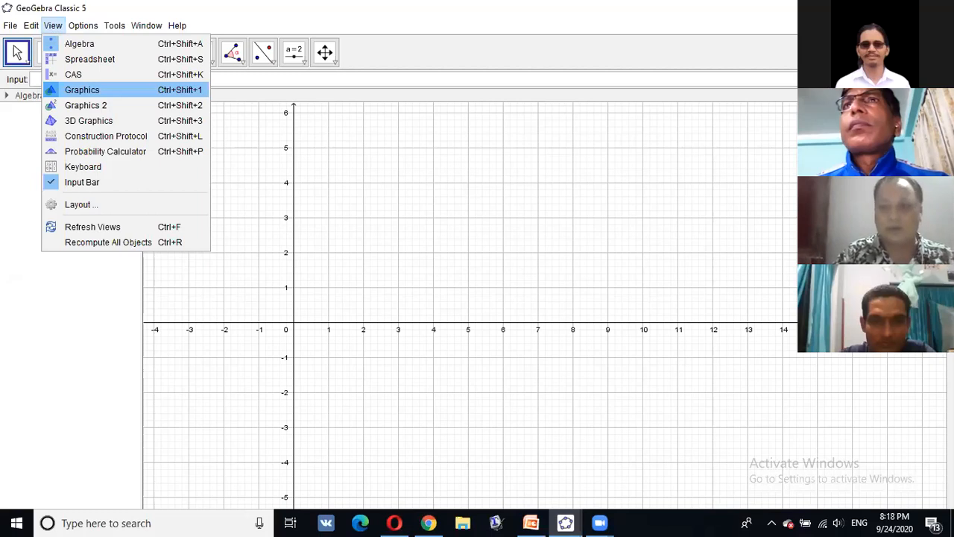
key(Down)
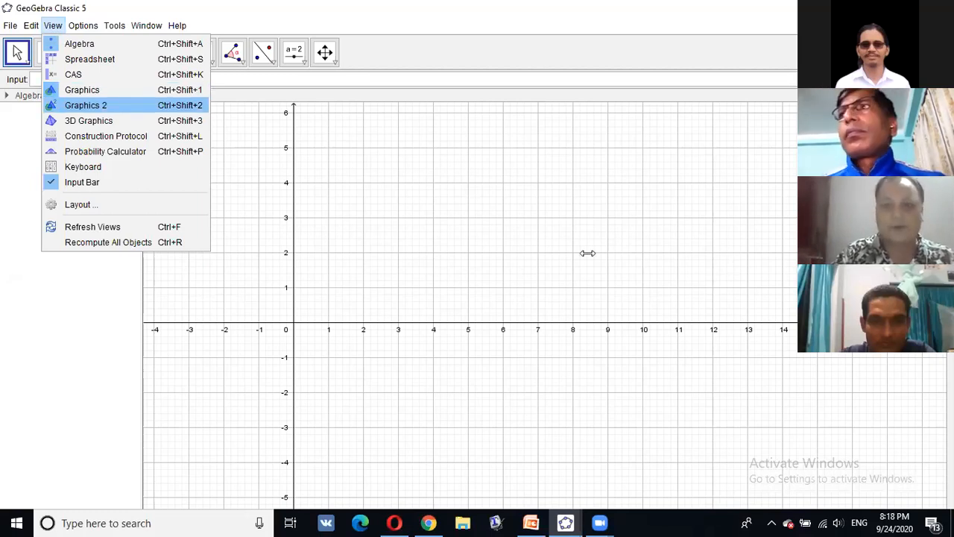
key(Return)
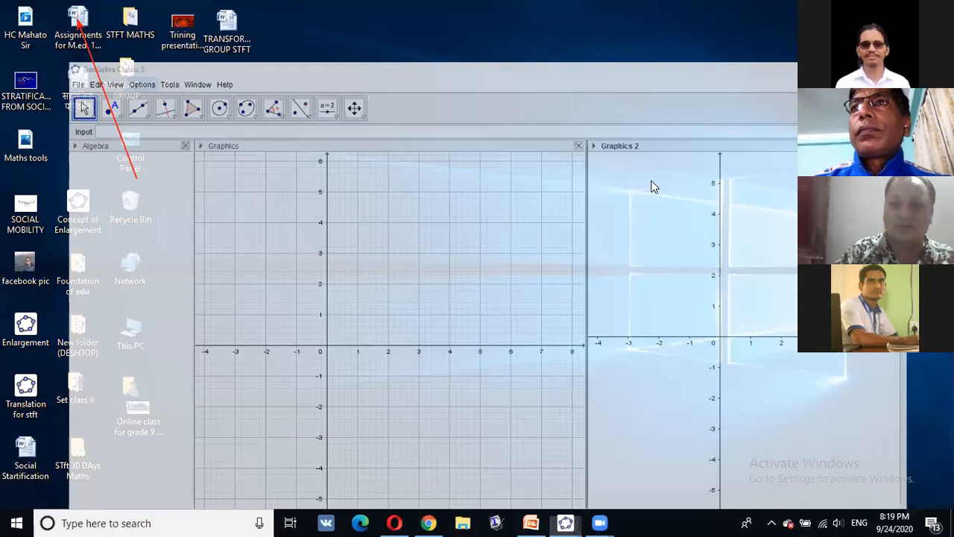
key(F5)
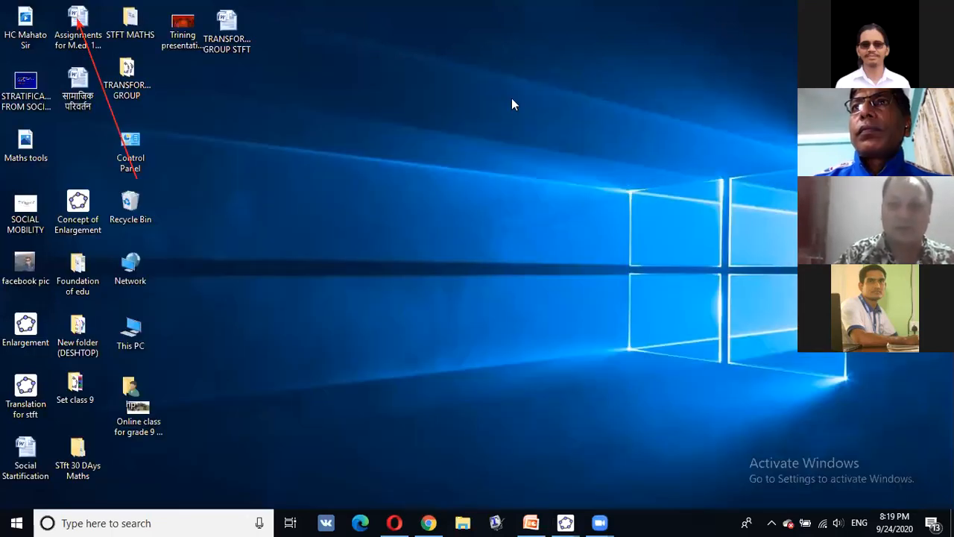
right_click(512, 97)
click(531, 419)
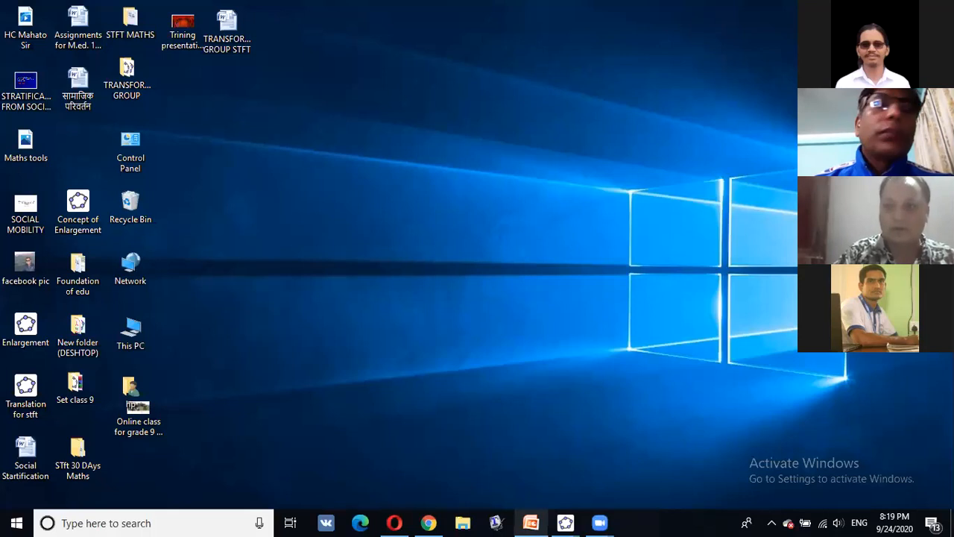
- Switch from the desktop back to the blank GeoGebra Classic 5 window
click(531, 522)
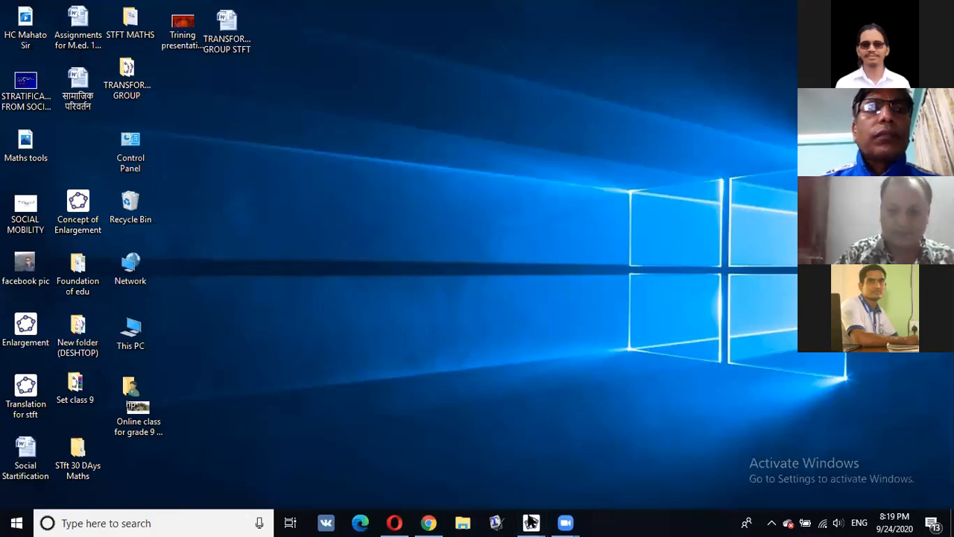
click(531, 522)
click(530, 522)
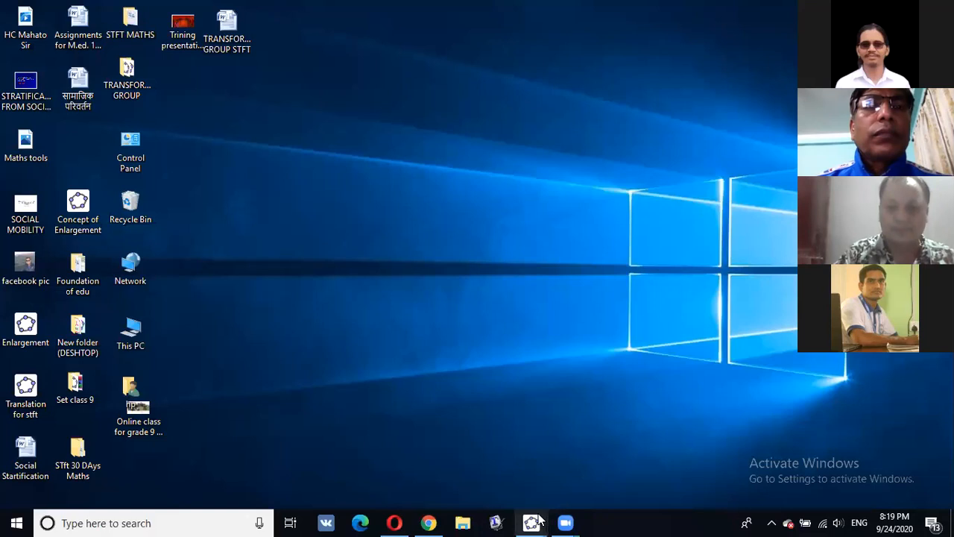
click(531, 522)
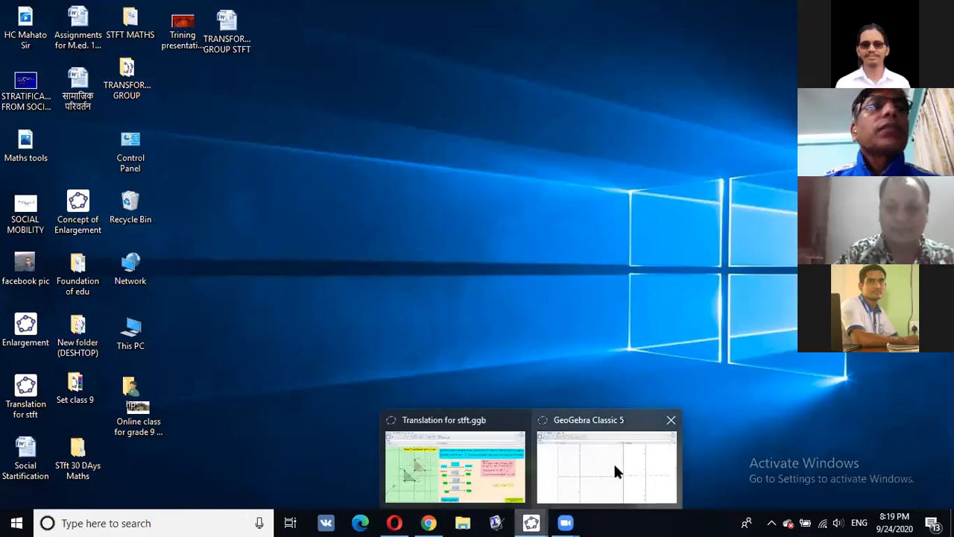
click(613, 461)
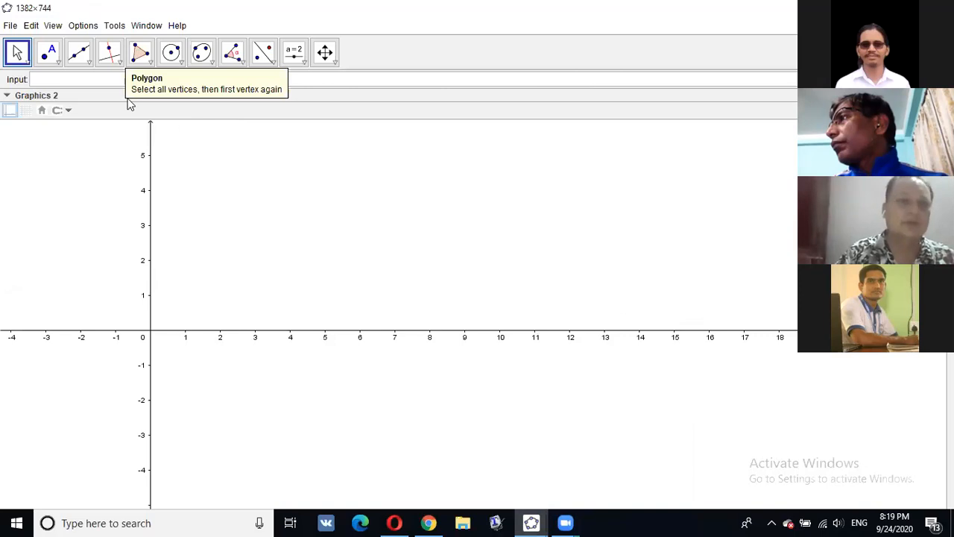
- Show the Graphics view beside Graphics 2 and set the font size to 20 pt
click(53, 27)
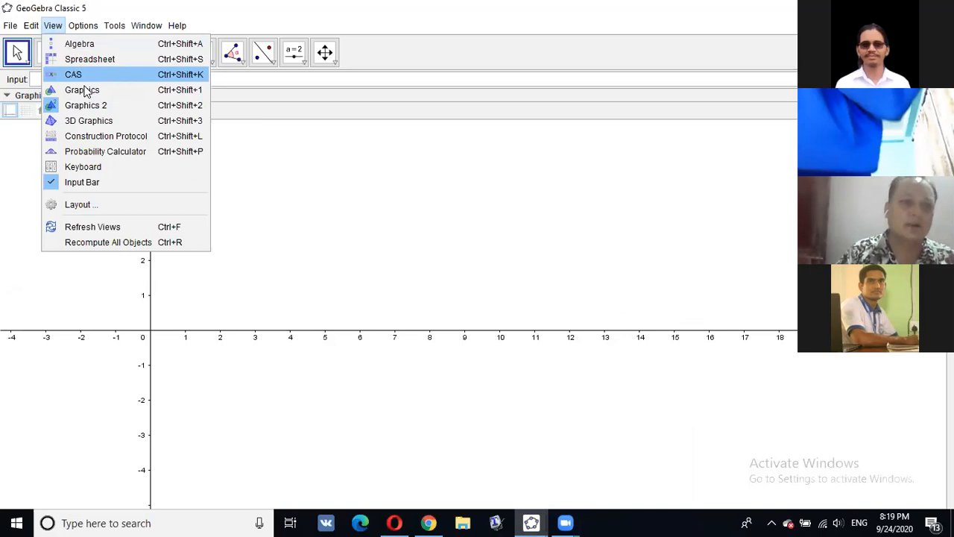
click(86, 90)
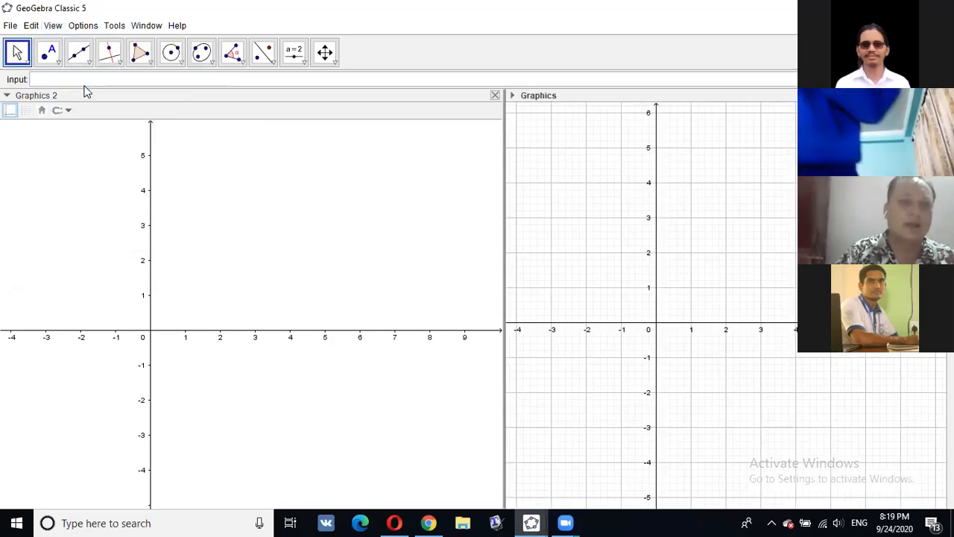
click(79, 29)
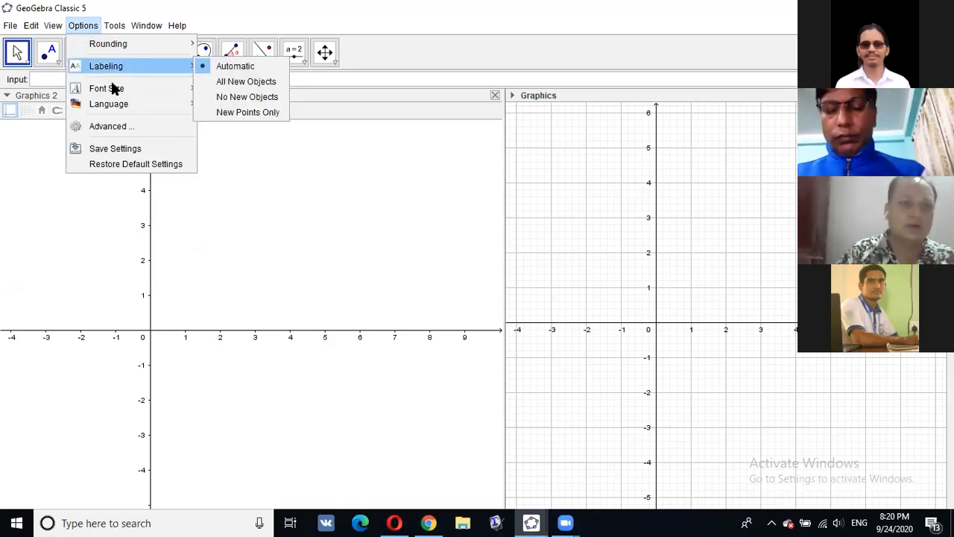
mouse_move(111, 88)
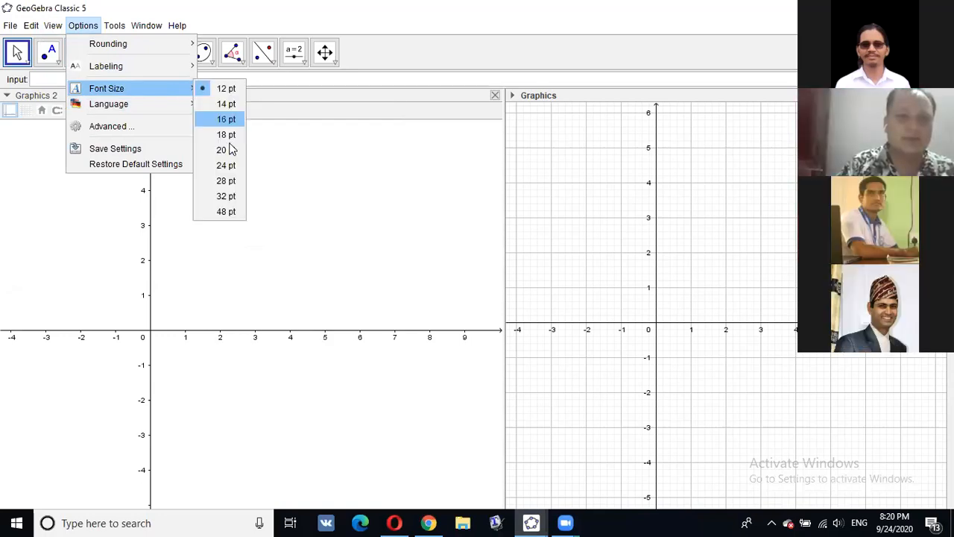
click(230, 149)
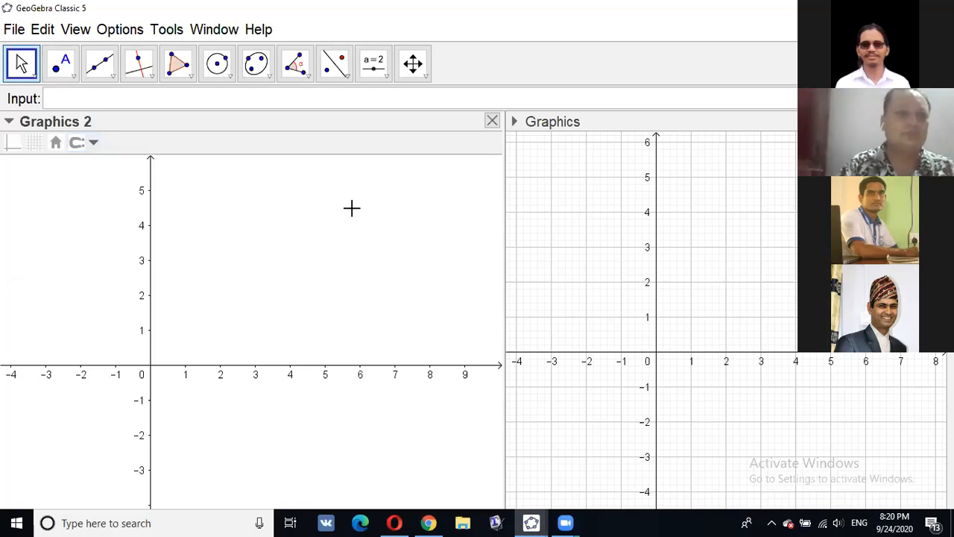
- Shift the divider between the two graphics views to narrow Graphics 2 and widen Graphics
click(75, 29)
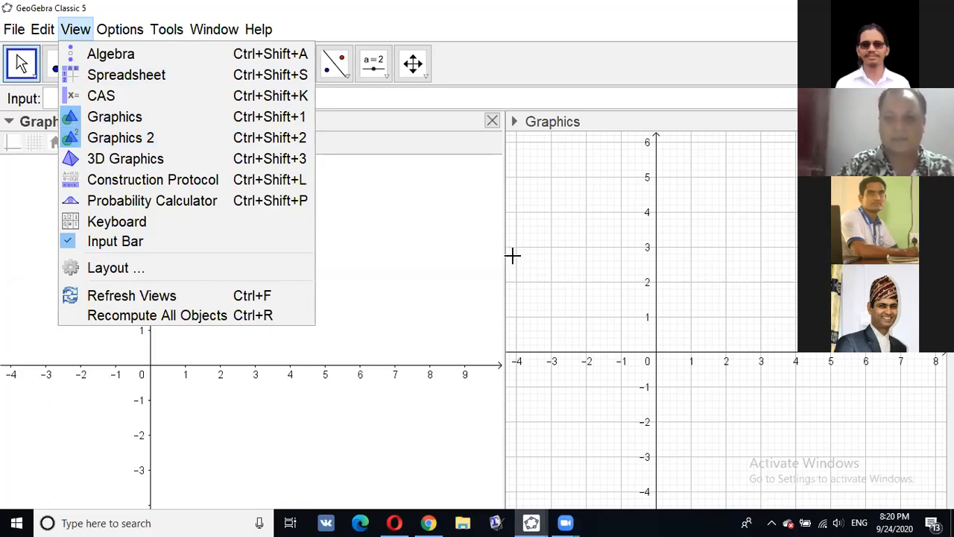
click(434, 258)
drag(504, 248, 345, 253)
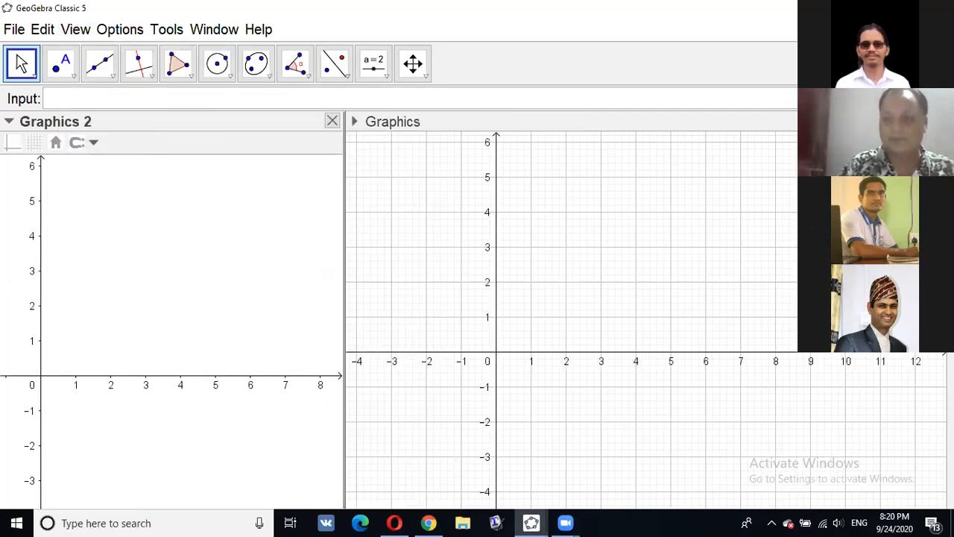
- Plot the point (3, 1) in the Graphics view by entering its coordinates in the input bar
click(67, 97)
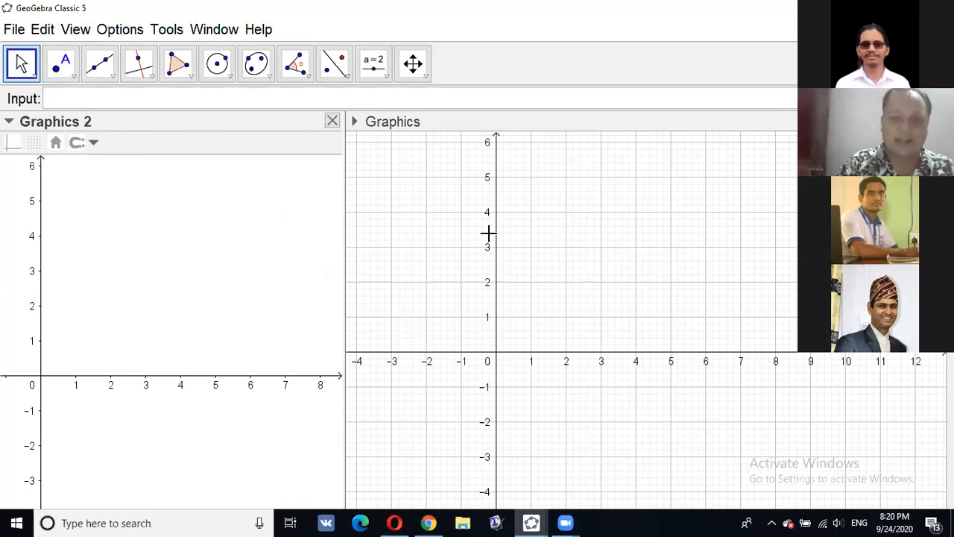
drag(365, 409, 356, 414)
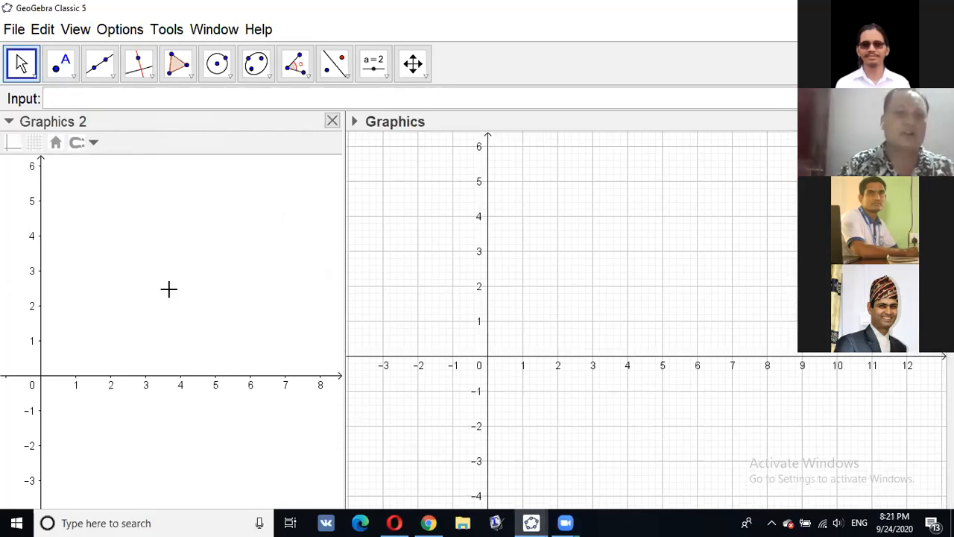
click(53, 97)
text(()
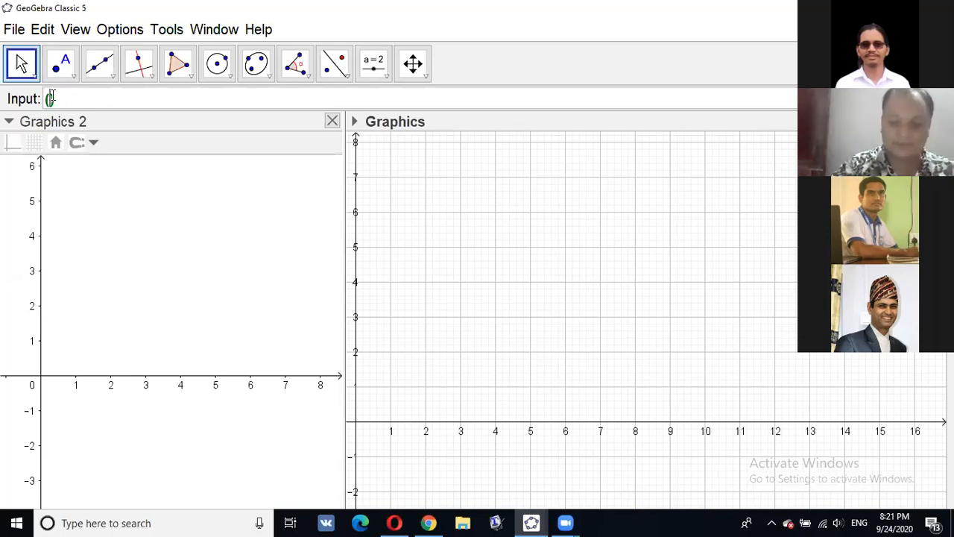
text(3,1)
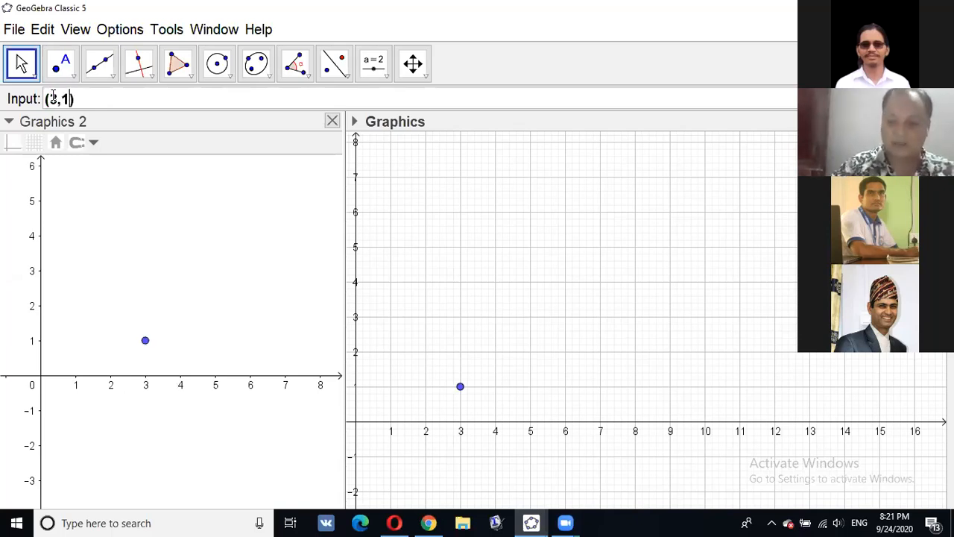
key(Return)
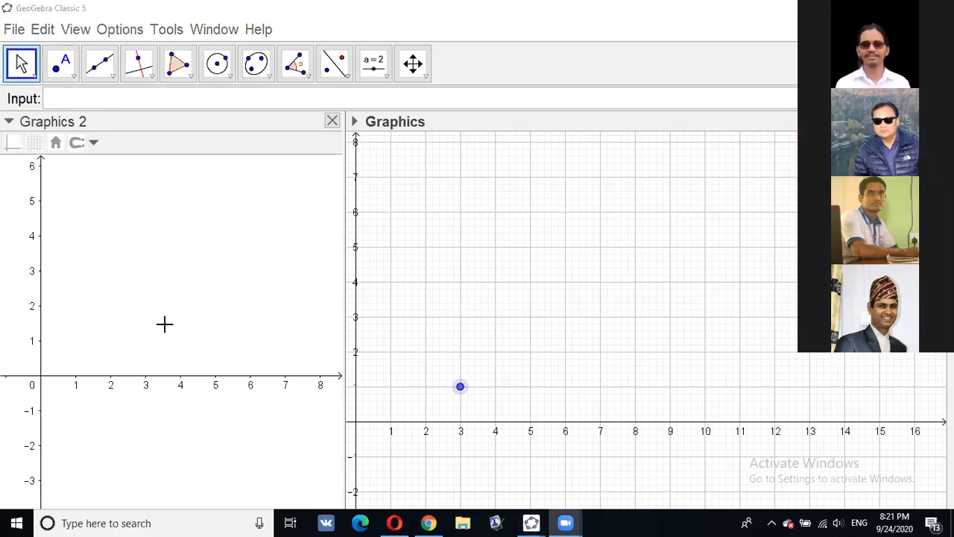
- Begin a new coordinate entry with an opening parenthesis, and show the Algebra view narrowed to a slim column
click(53, 99)
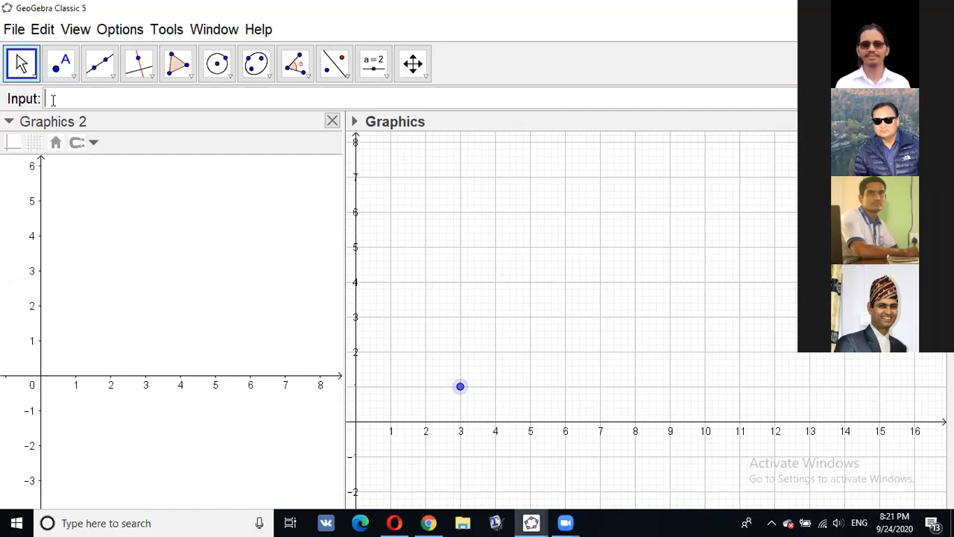
text(()
click(93, 143)
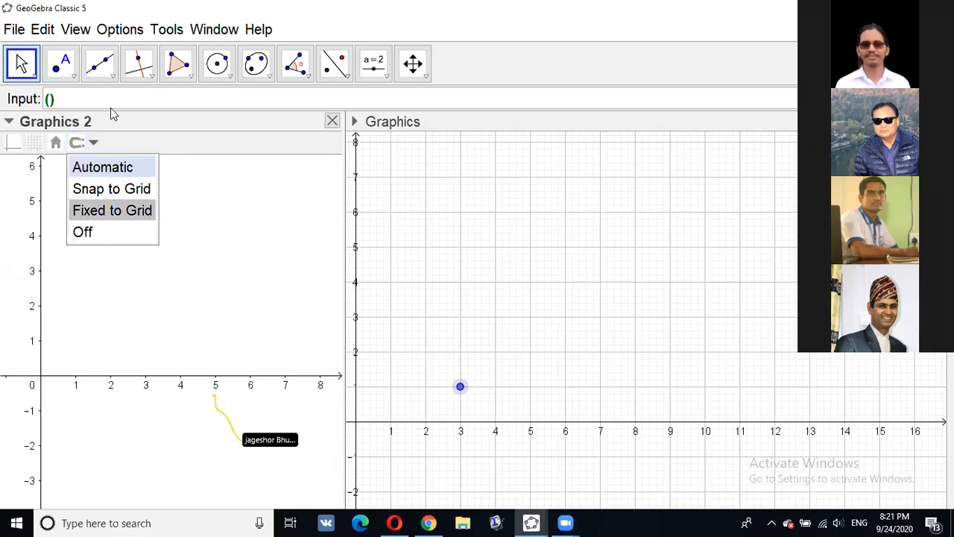
click(76, 30)
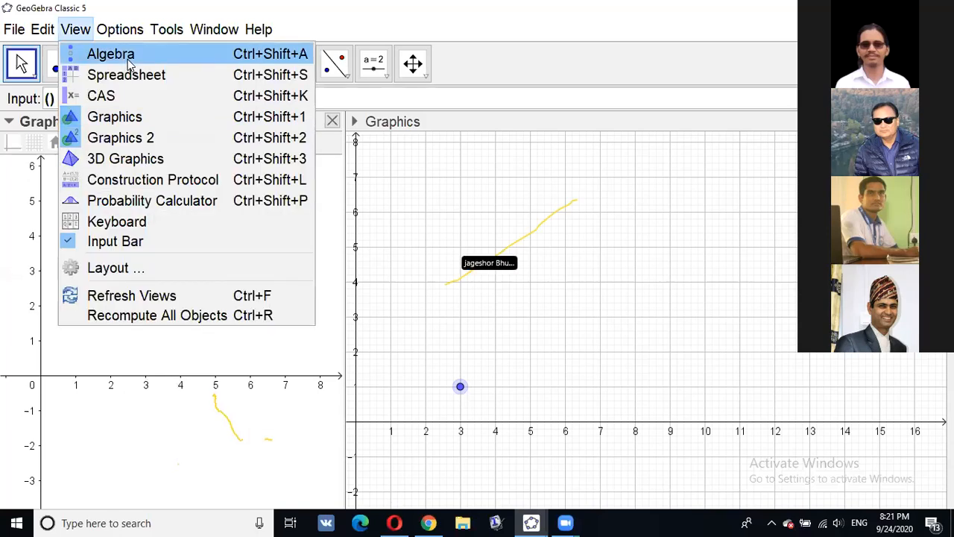
key(Return)
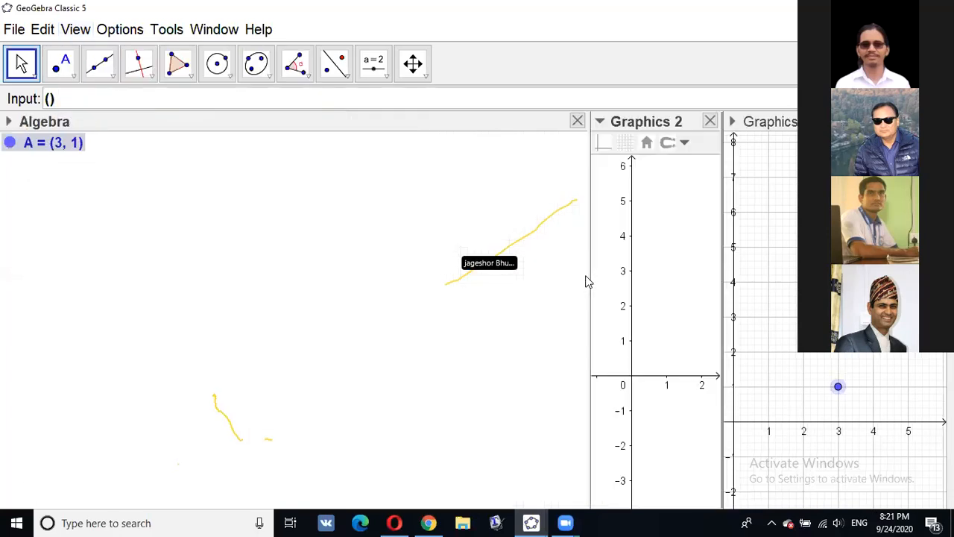
drag(589, 275, 174, 228)
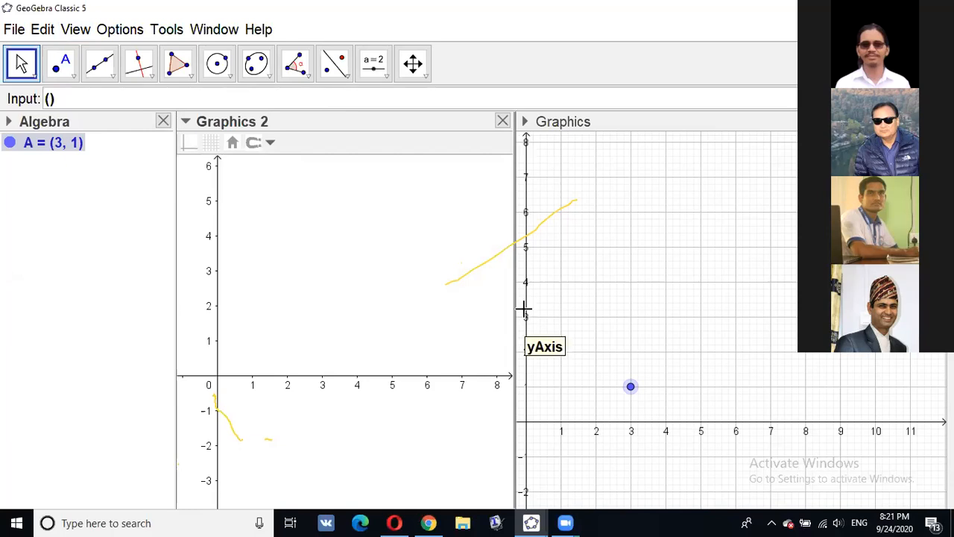
drag(513, 303, 401, 263)
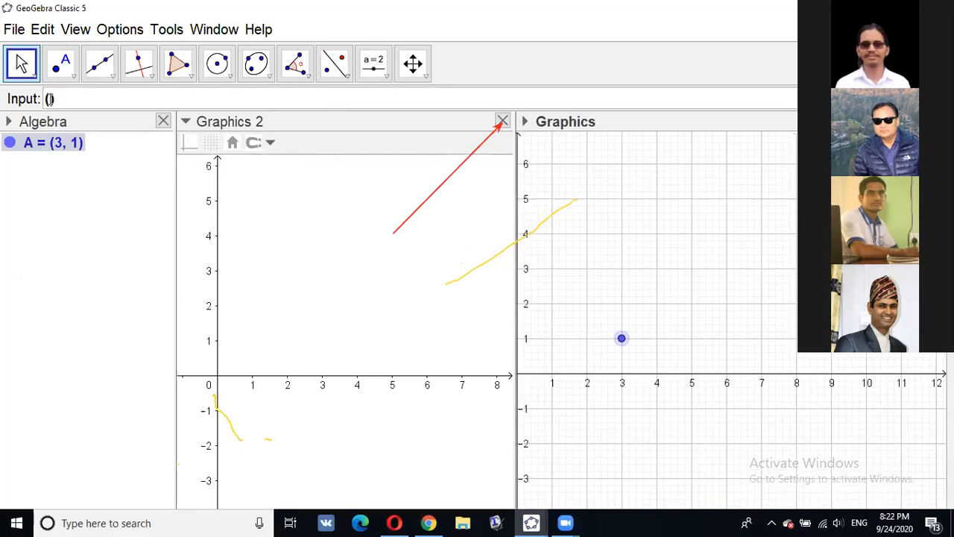
- Plot the points (4, 3) and (1, 4) by entering their coordinates in the input bar
click(49, 99)
text(4,3)
key(Return)
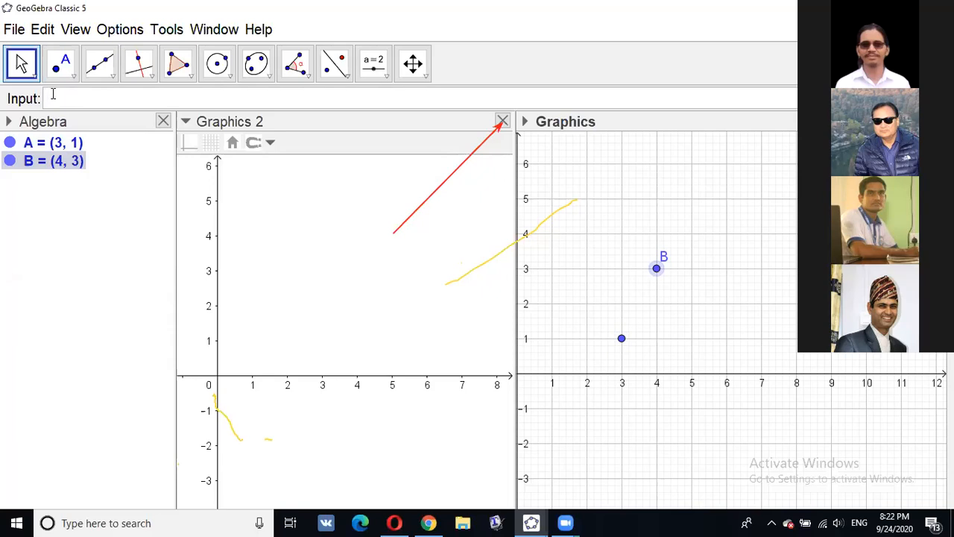
text((1, 4)
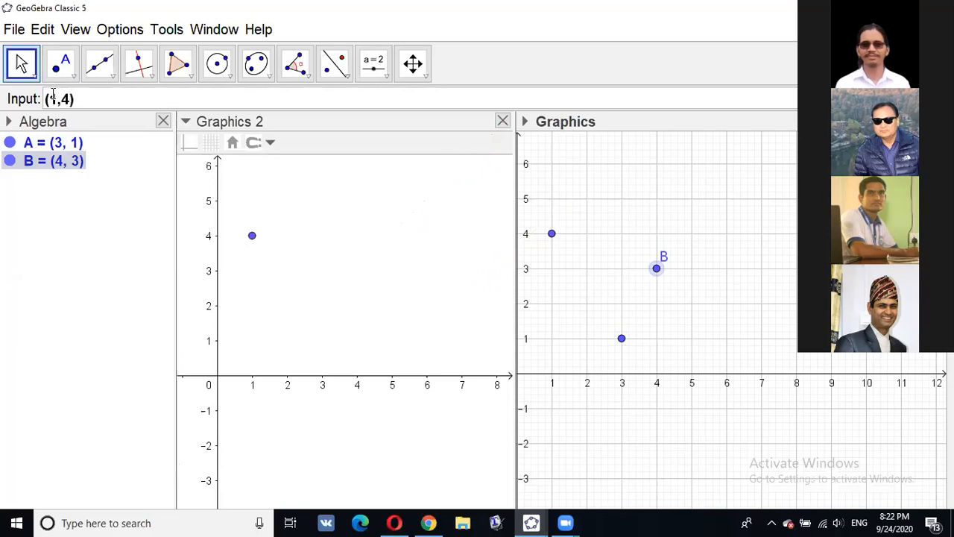
key(Return)
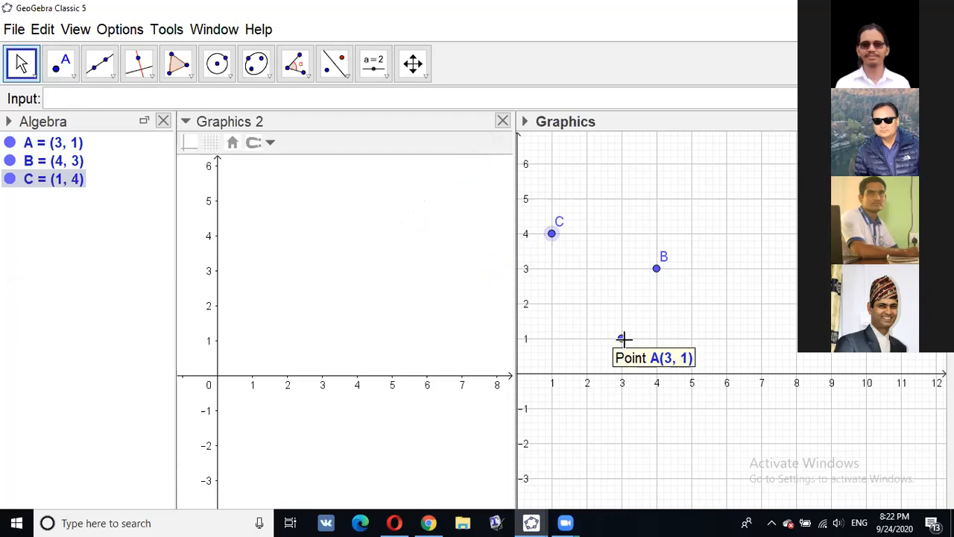
- Move point A to about (-0.02, 2.42) at the edge of the Graphics view and delete it
click(622, 340)
drag(623, 339, 518, 288)
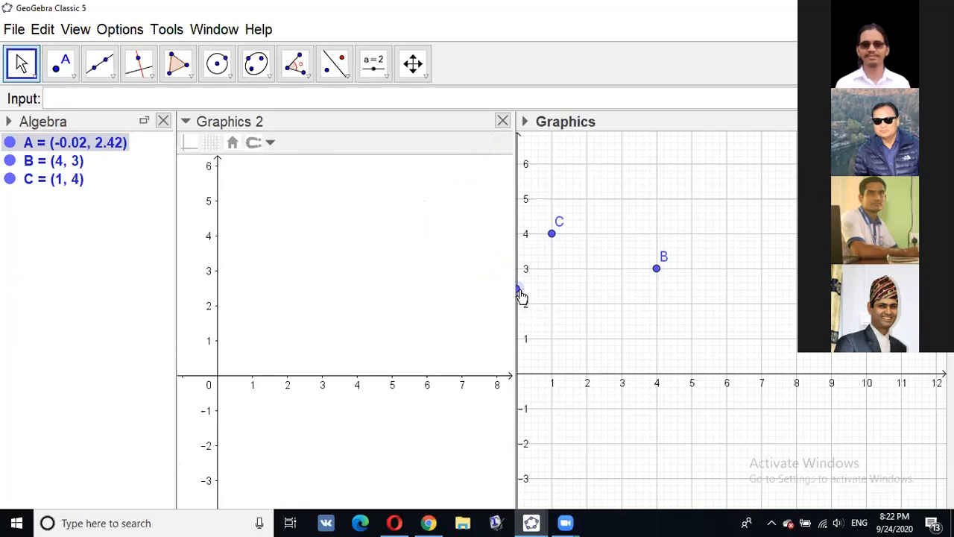
mouse_move(518, 293)
right_click(100, 148)
click(148, 312)
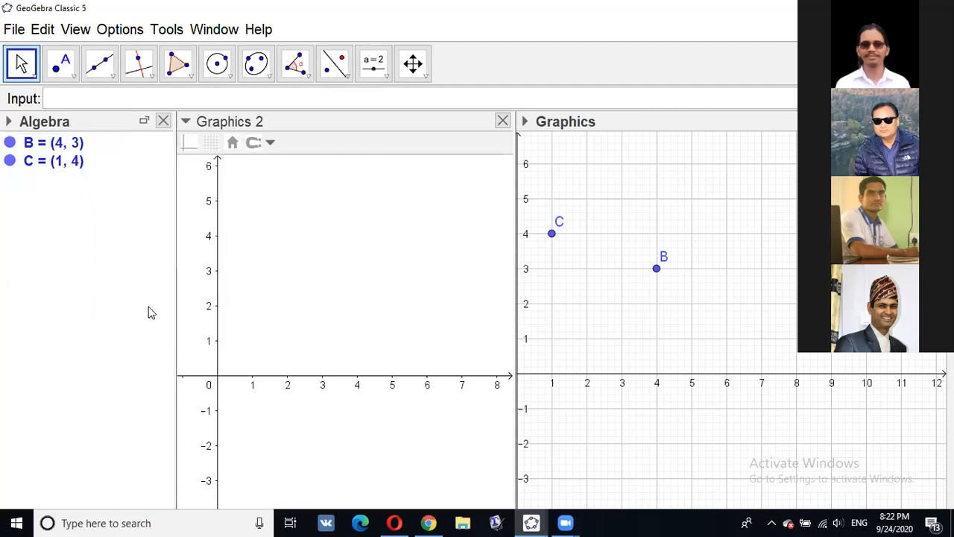
- Plot the point (3, 1) again by entering its coordinates in the input bar
click(53, 99)
text((3,1)
key(Return)
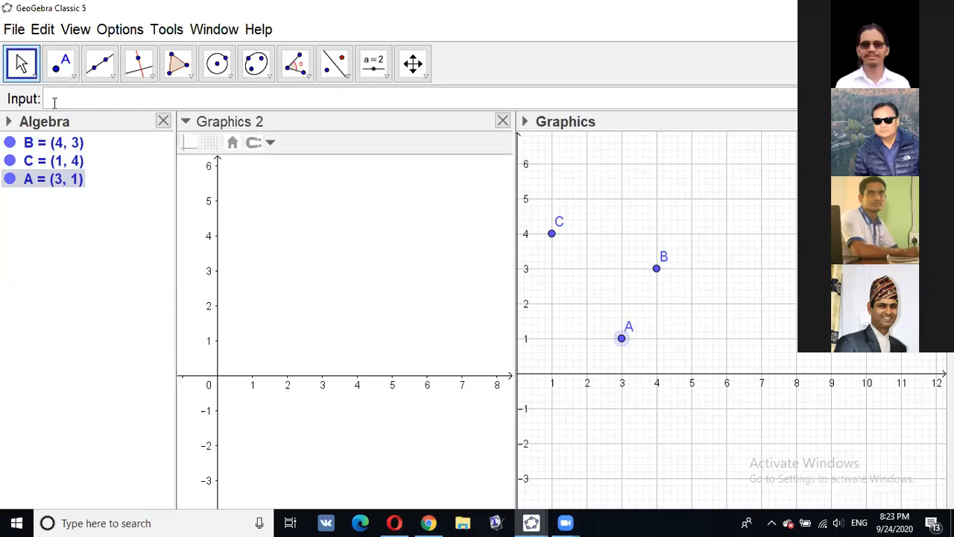
- Define the number a as a random integer from -2 to 2 using the RandomBetween command
text(a)
text(r)
text(ra)
text(n)
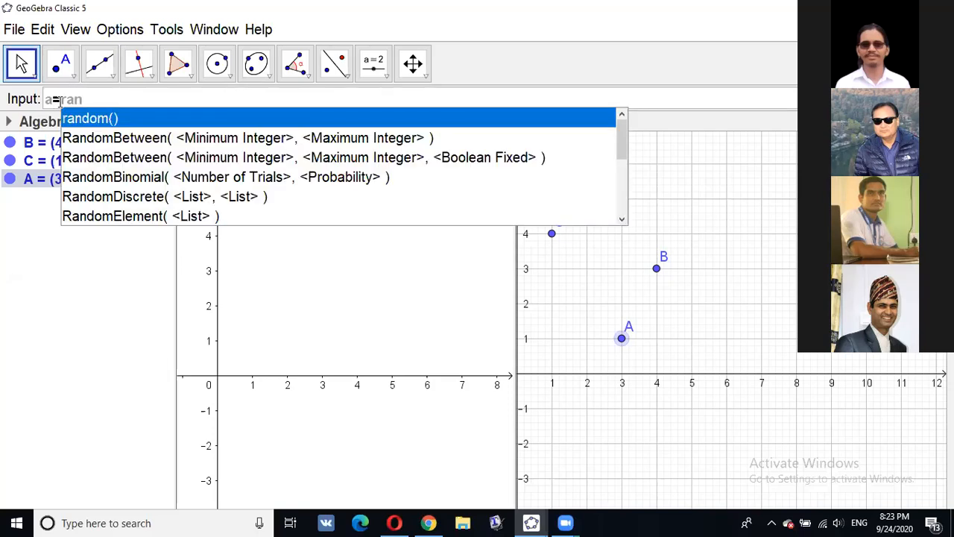
click(182, 142)
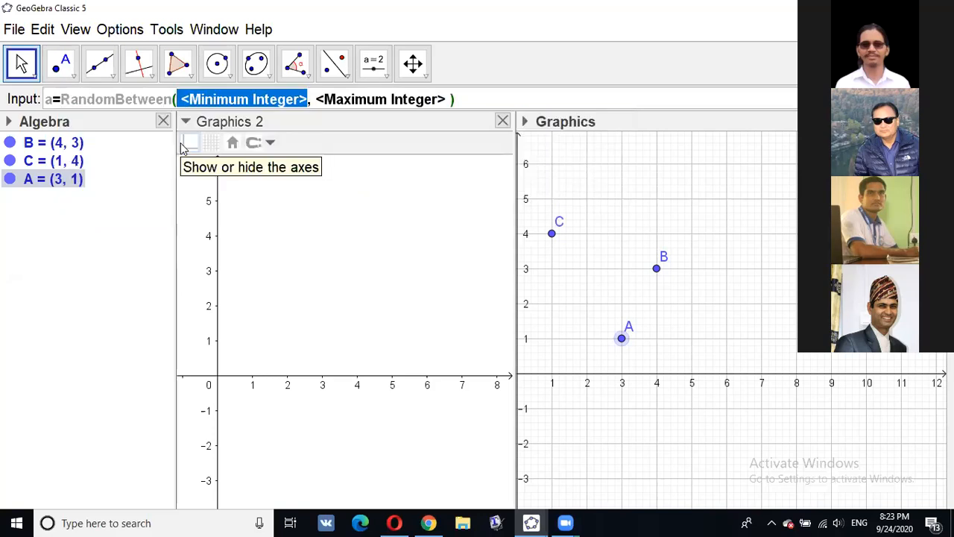
key(BackSpace)
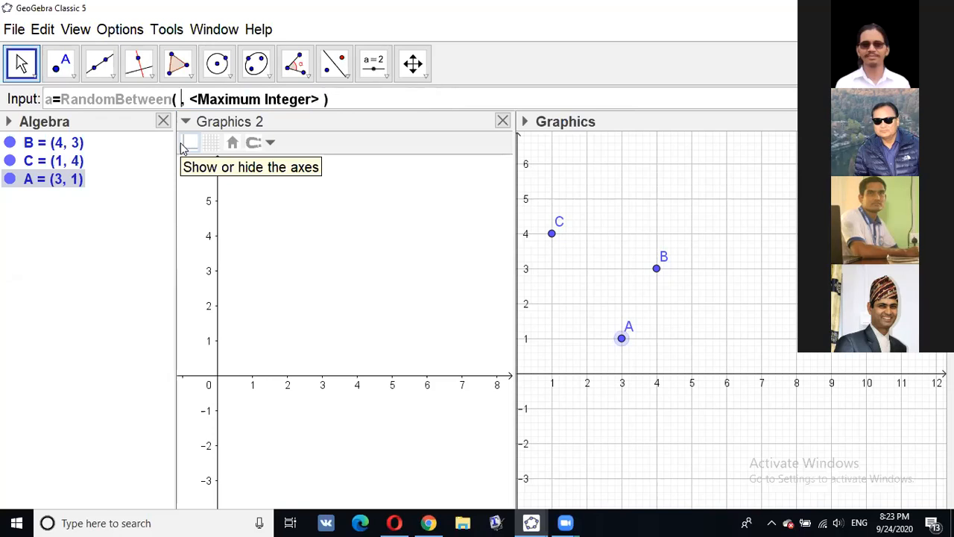
text(-)
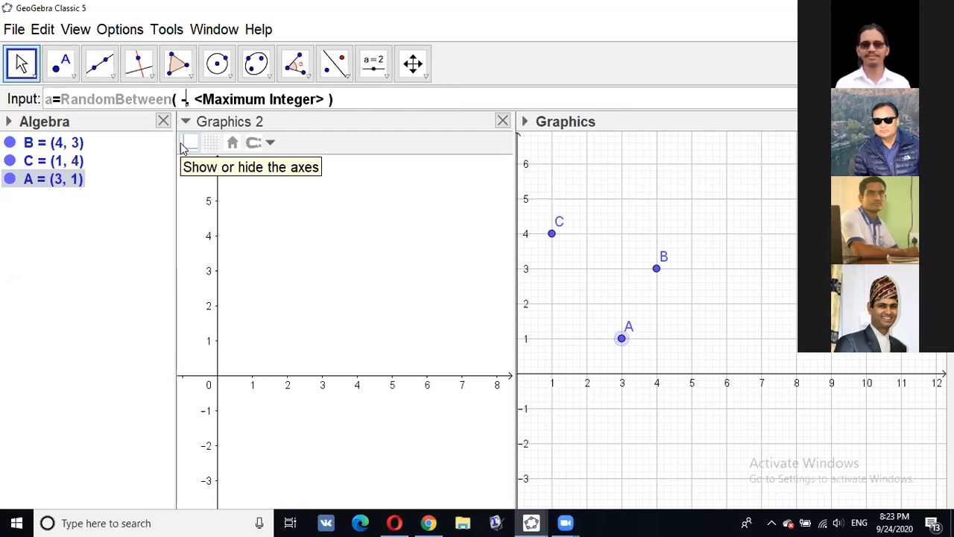
text(2)
key(Tab)
text(2)
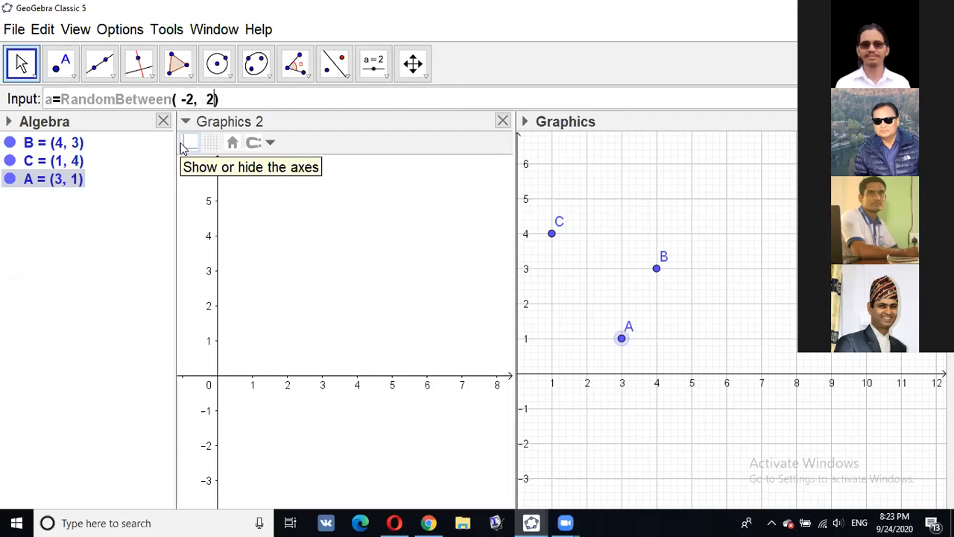
key(Return)
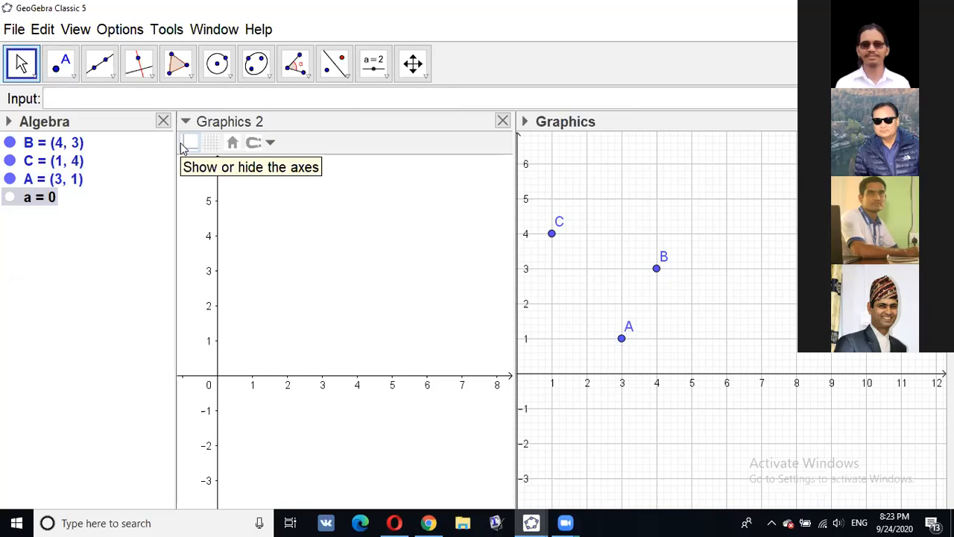
- Define the number b as RandomBetween(-2, 2)
text(b=ran)
click(197, 139)
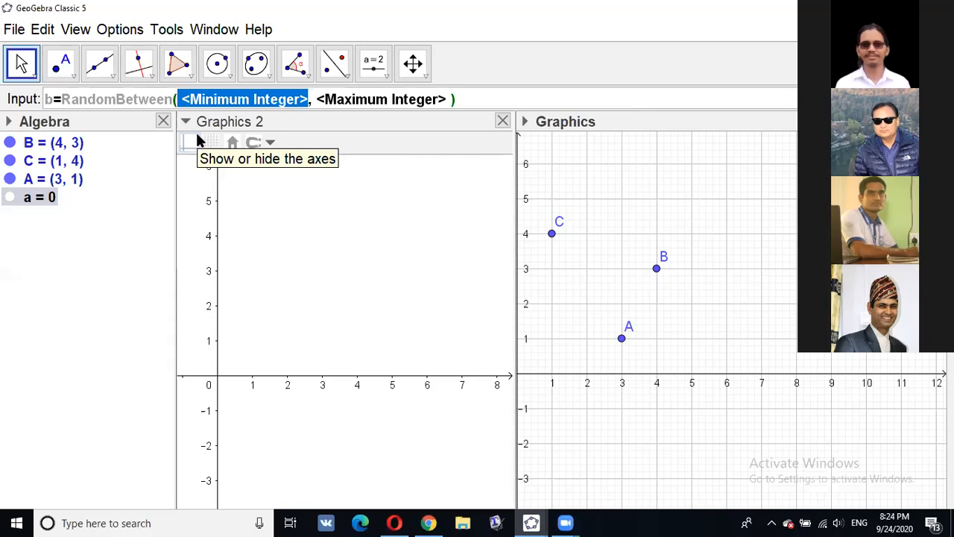
key(BackSpace)
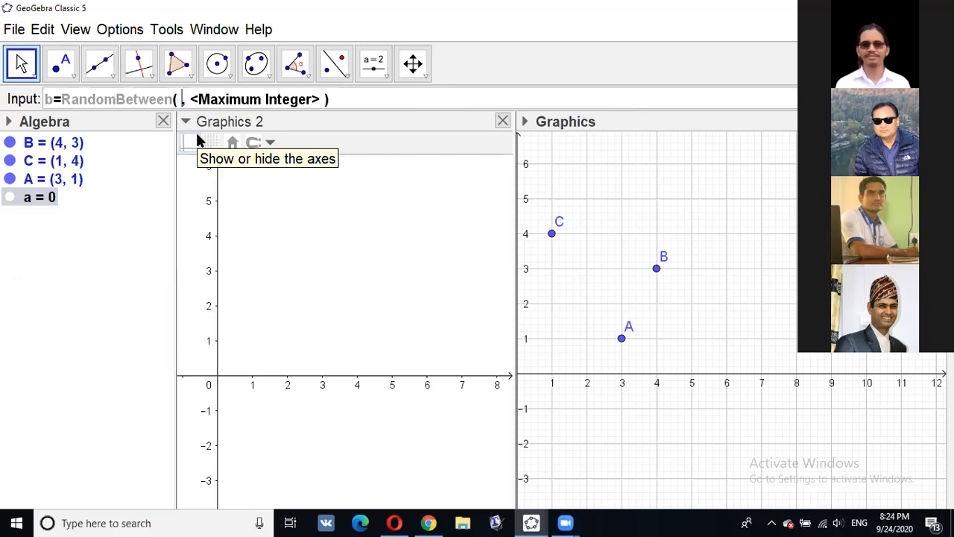
text(-2)
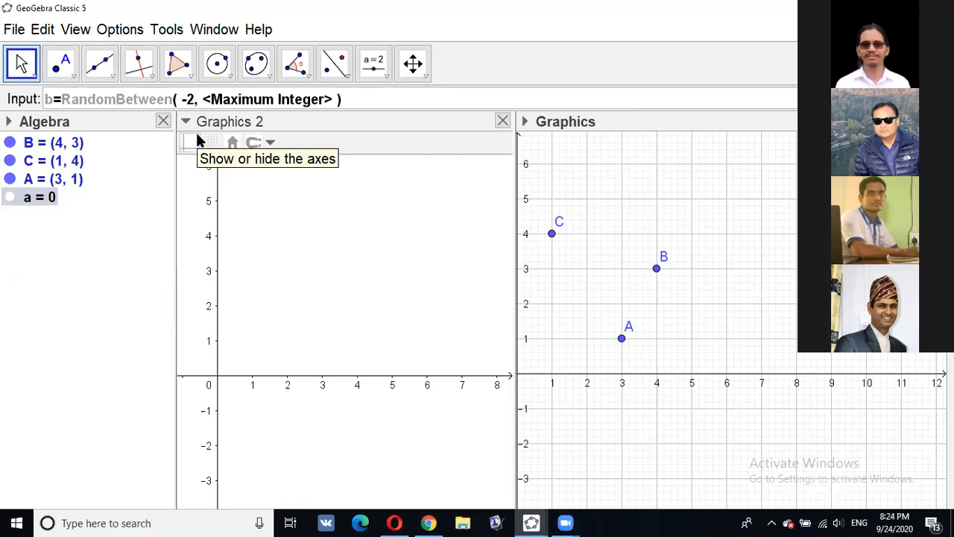
key(Tab)
text(2)
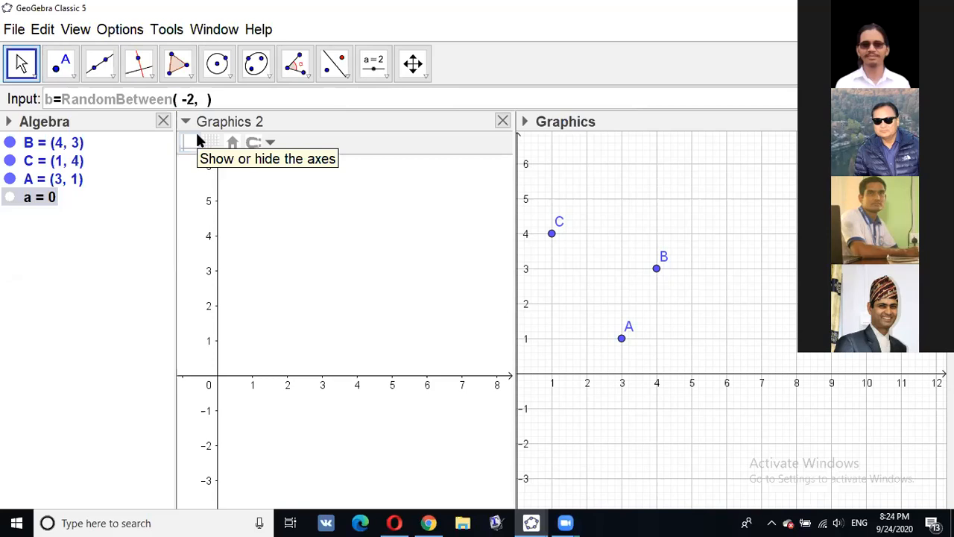
key(Return)
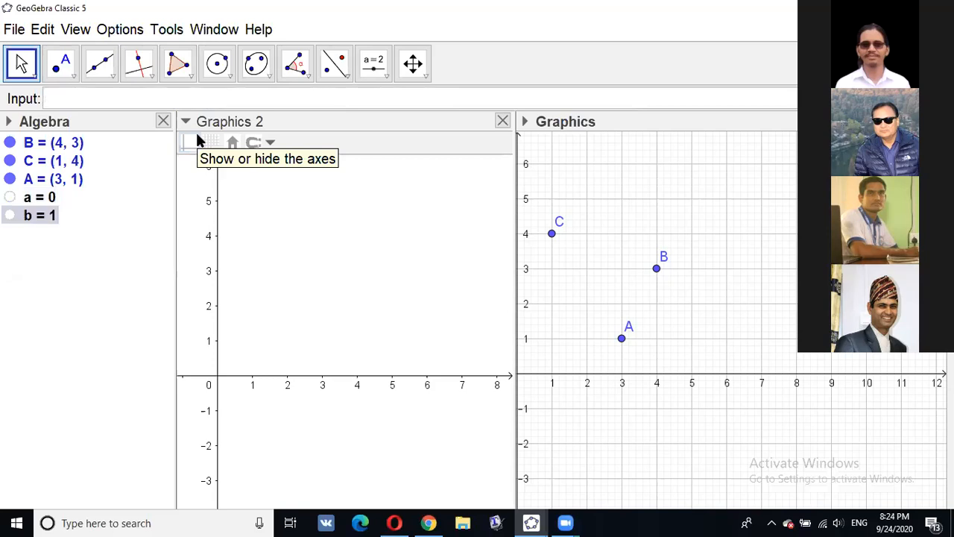
- Define the number c with the RandomBetween command, using minimum -2 and maximum 2
text(c=ran)
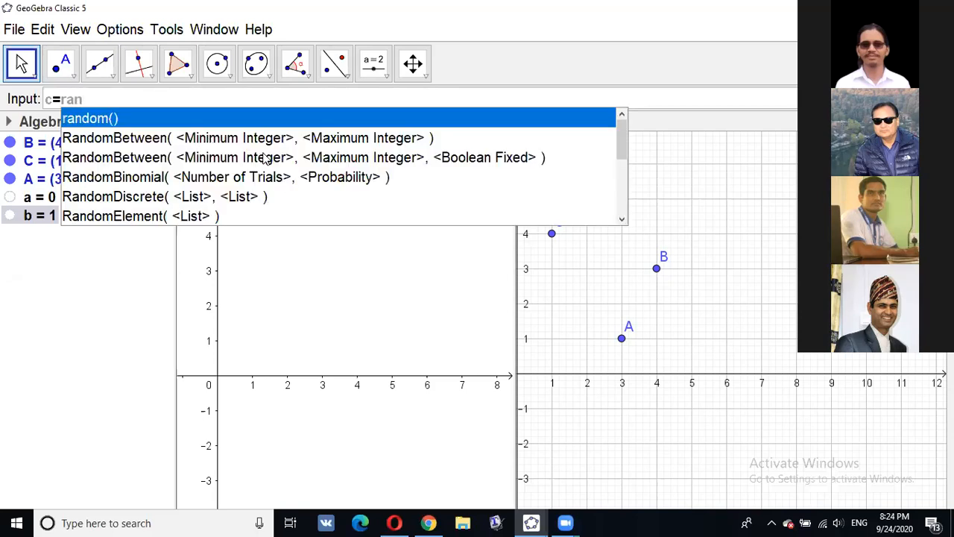
click(263, 142)
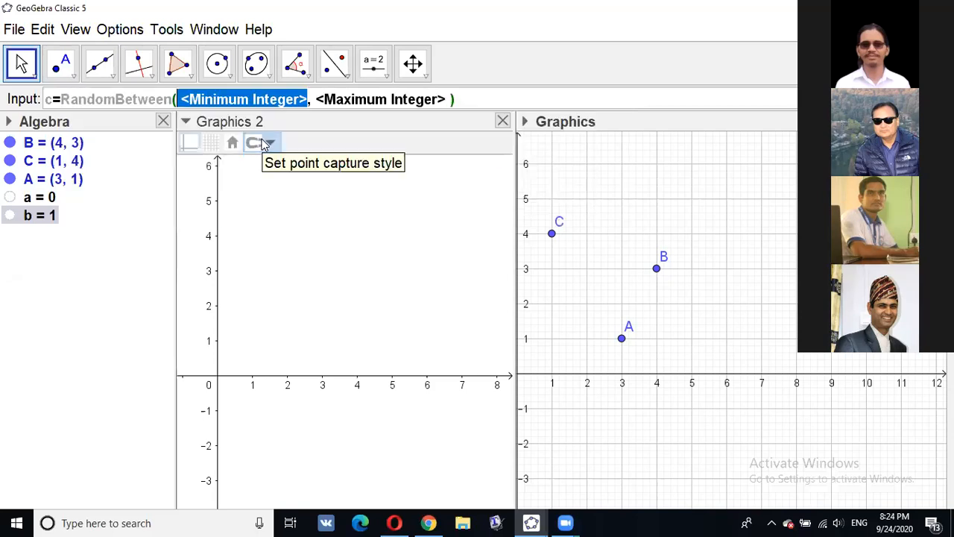
key(BackSpace)
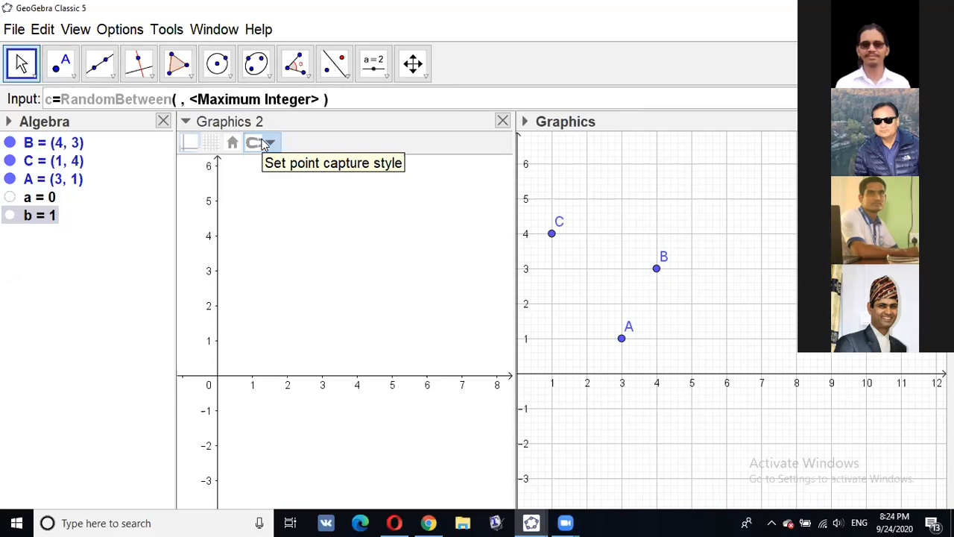
text(-2)
key(Tab)
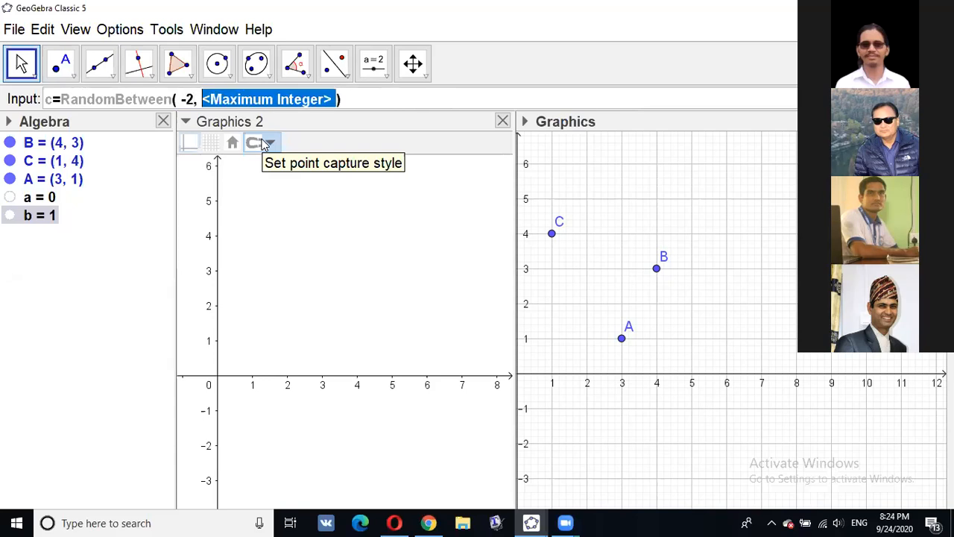
key(BackSpace)
text(2)
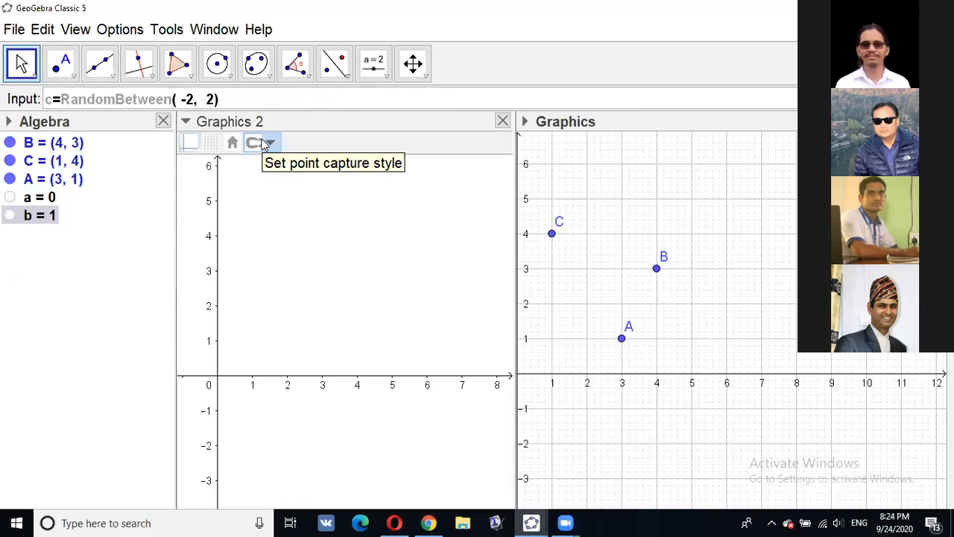
key(Return)
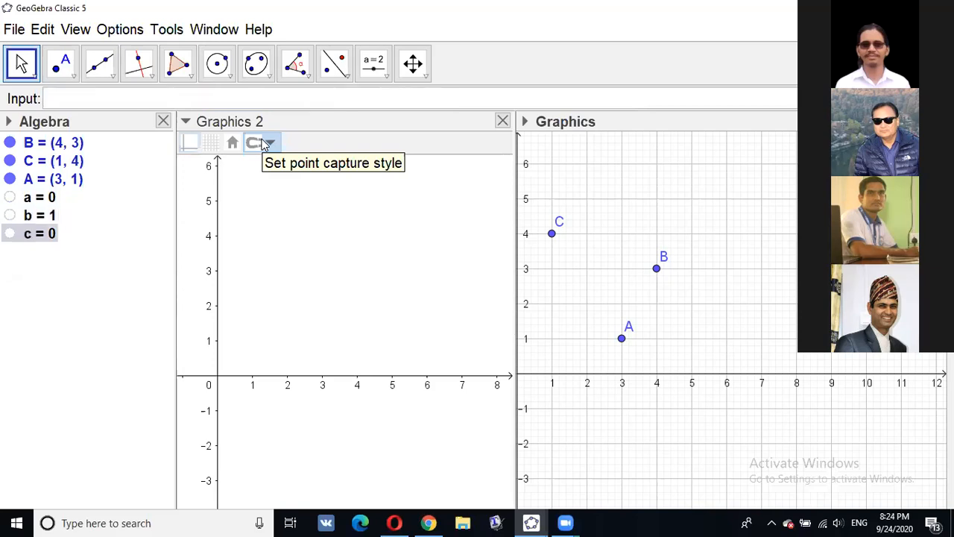
- Define the number d with the RandomBetween command, using minimum -2 and maximum 2
text(d=rand)
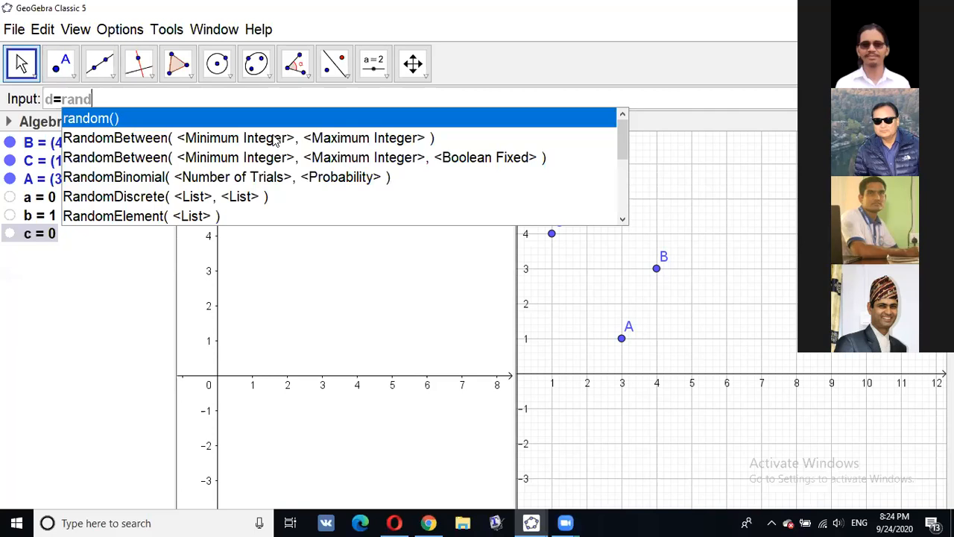
click(276, 138)
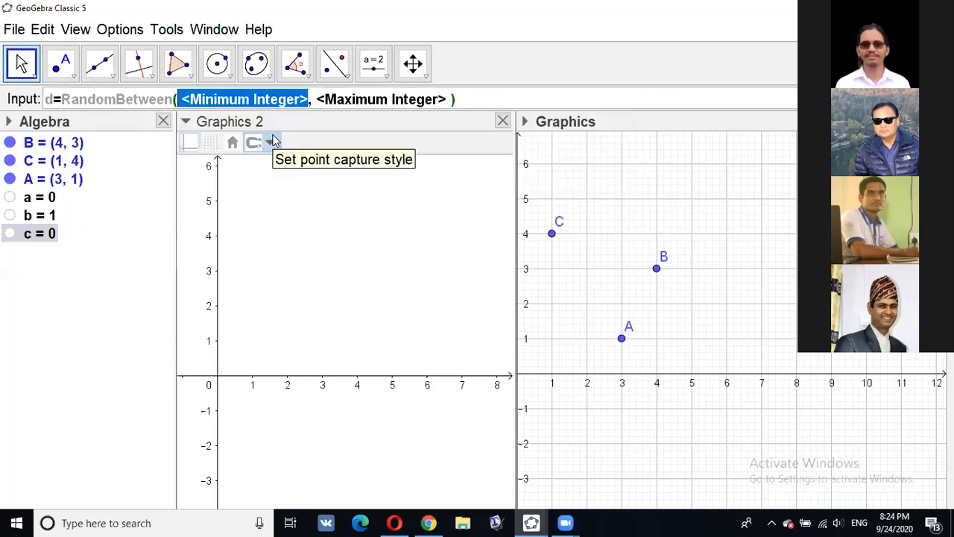
key(BackSpace)
text(-)
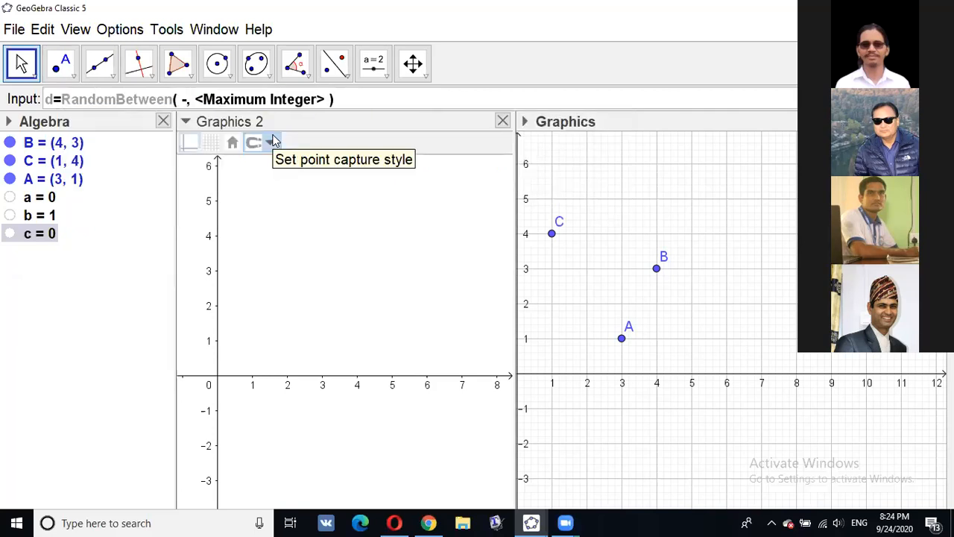
text(2)
key(Tab)
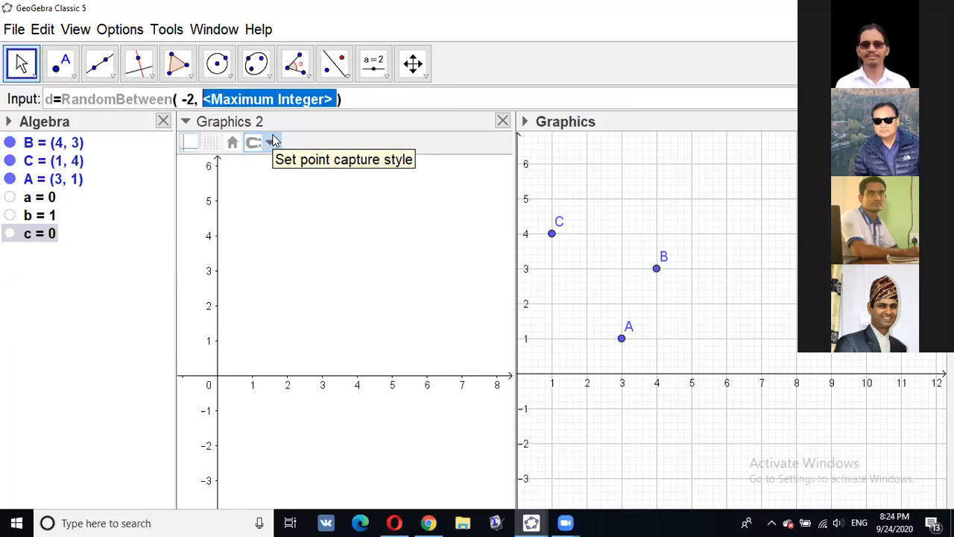
key(BackSpace)
text(2)
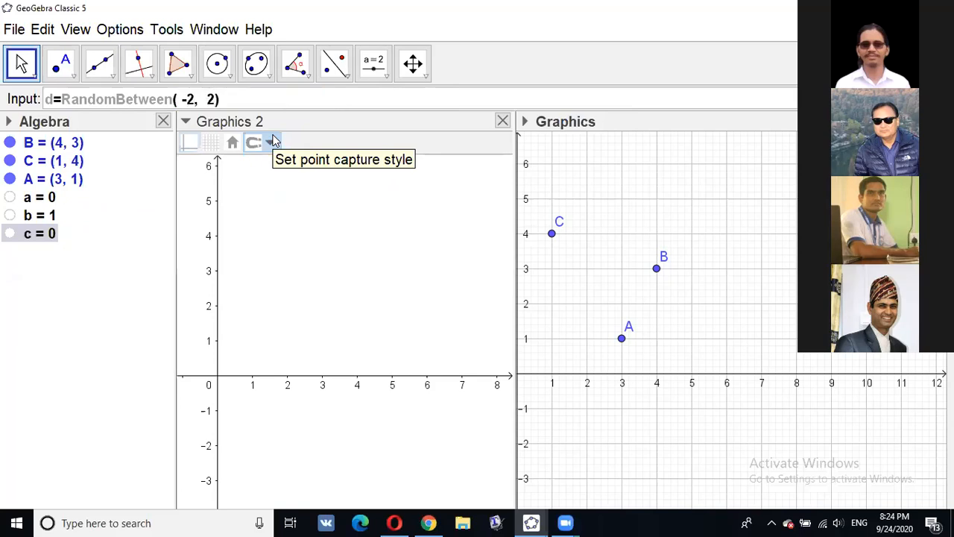
key(Return)
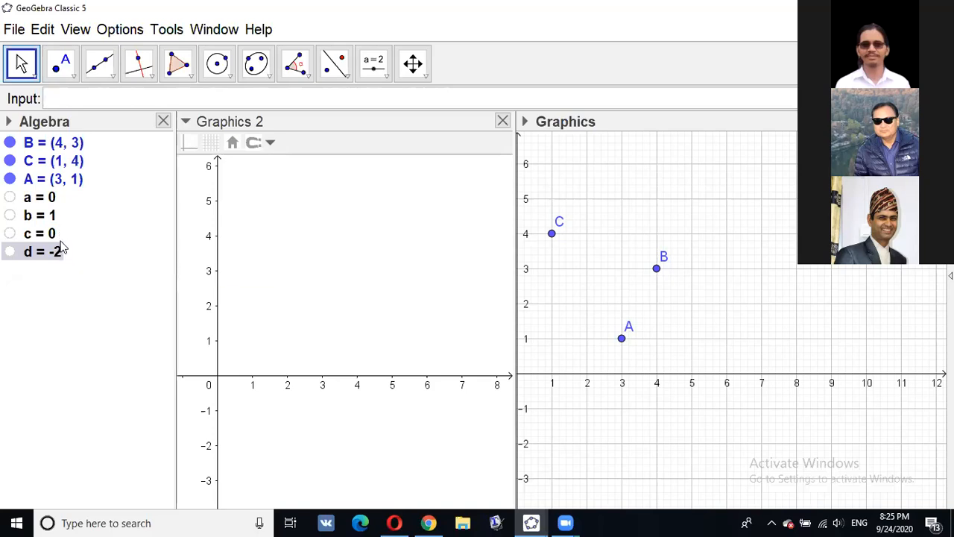
- Set the Algebra descriptions to Definition and widen the Algebra view so the full RandomBetween expressions fit
click(8, 124)
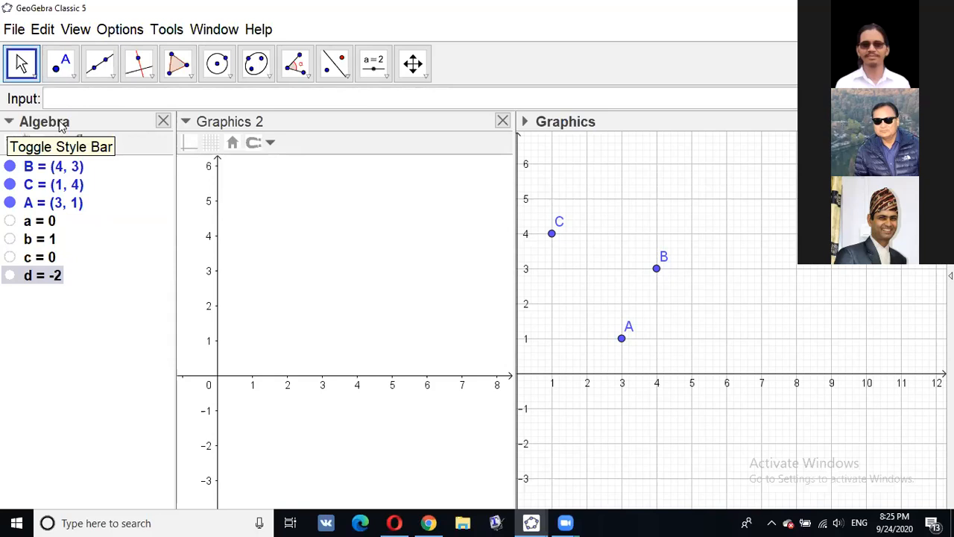
click(46, 142)
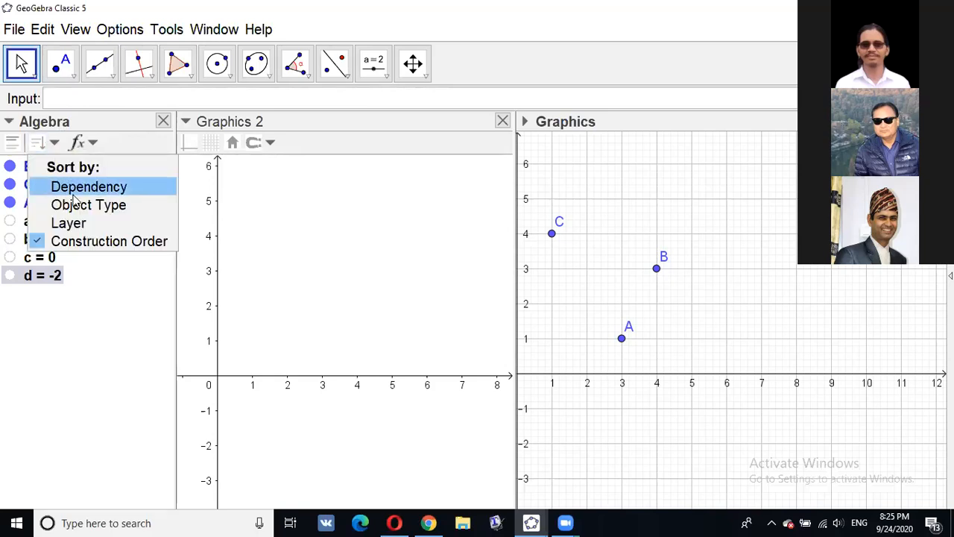
click(91, 149)
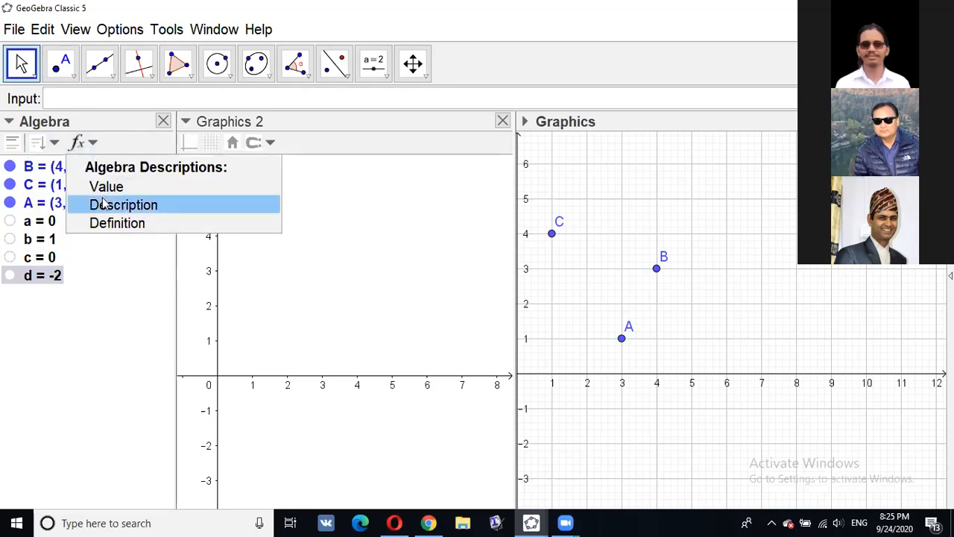
click(110, 224)
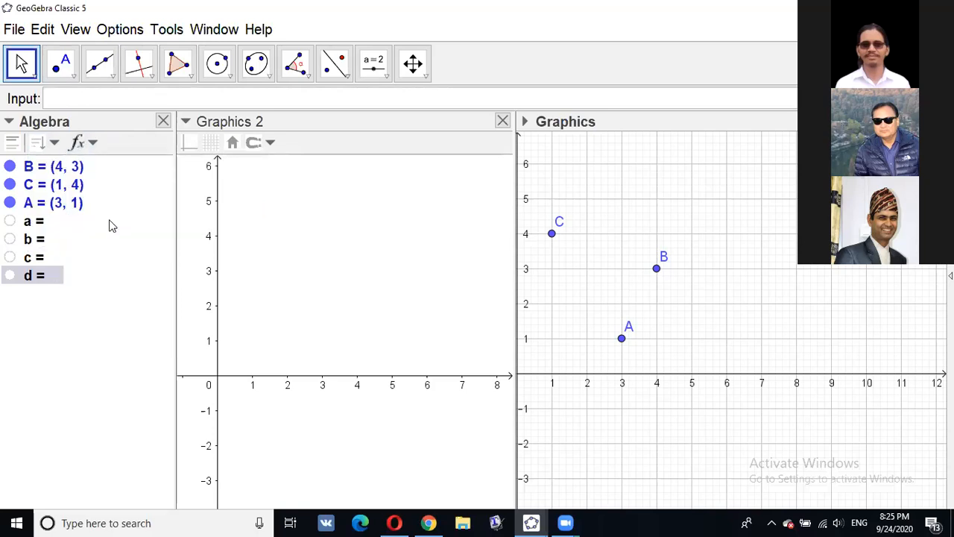
click(94, 144)
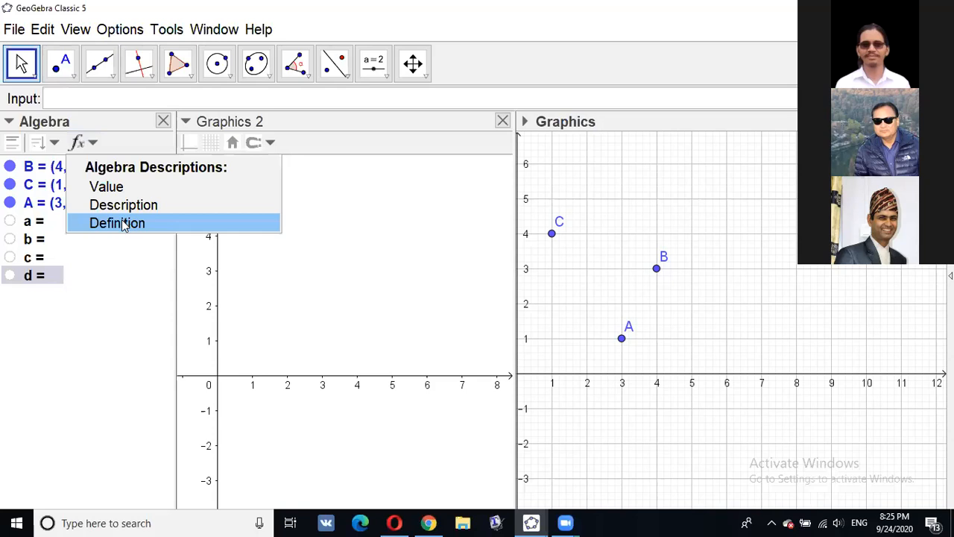
click(123, 226)
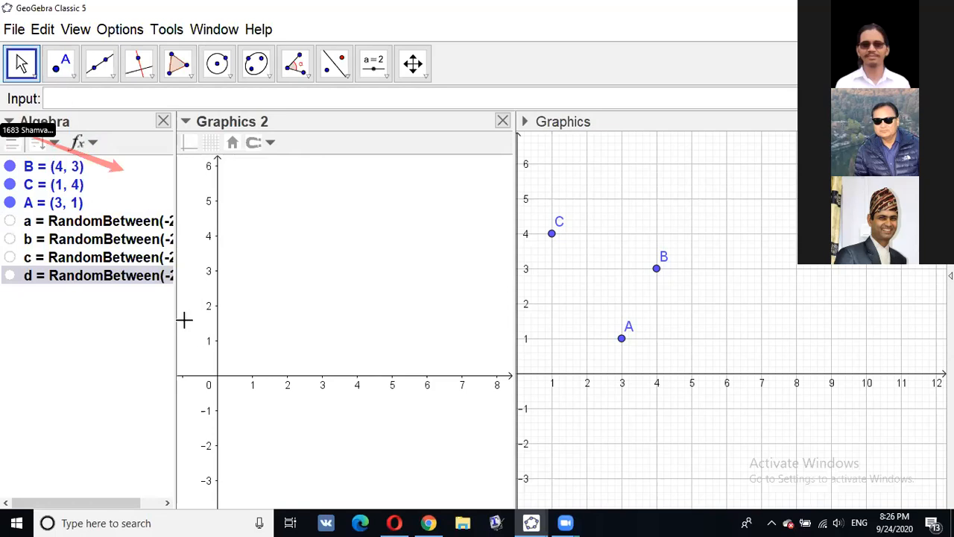
drag(190, 310, 221, 310)
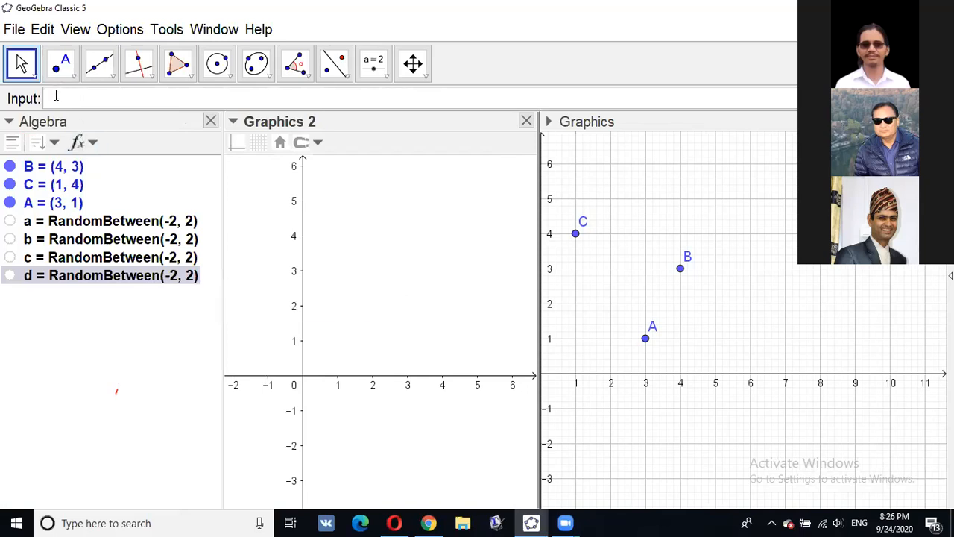
- Plot two points in Graphics 2 from the random numbers by entering the coordinates (a, b) and (c, d)
click(56, 96)
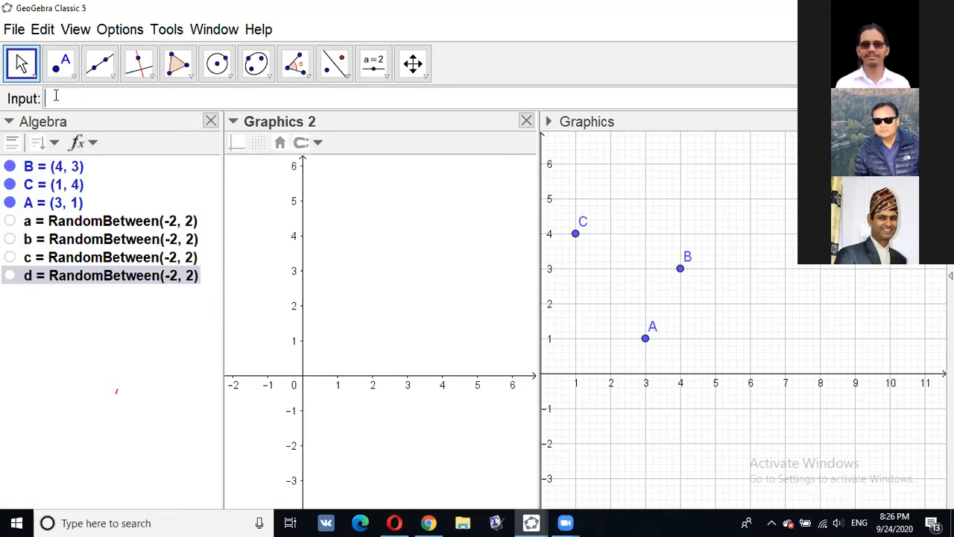
text((a,b)
key(Return)
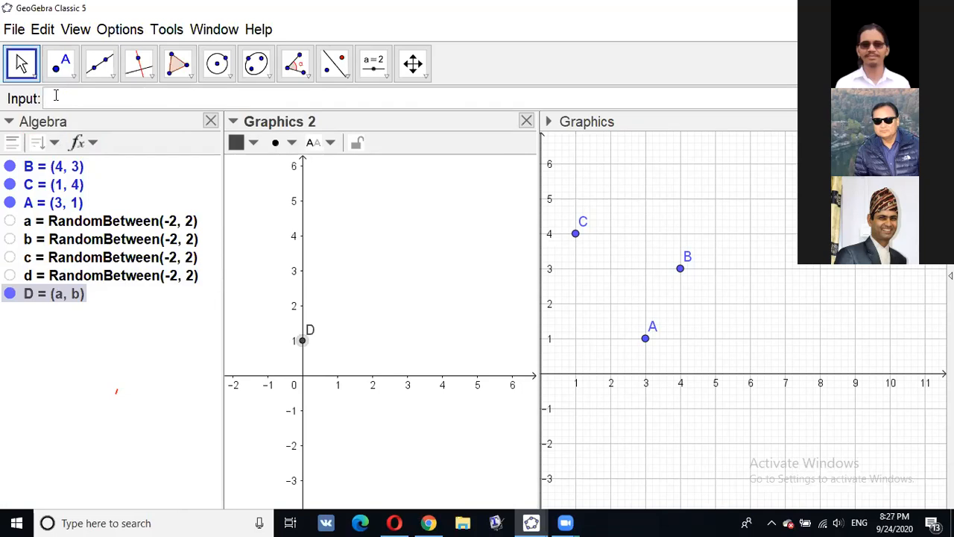
text((c,d)
key(Return)
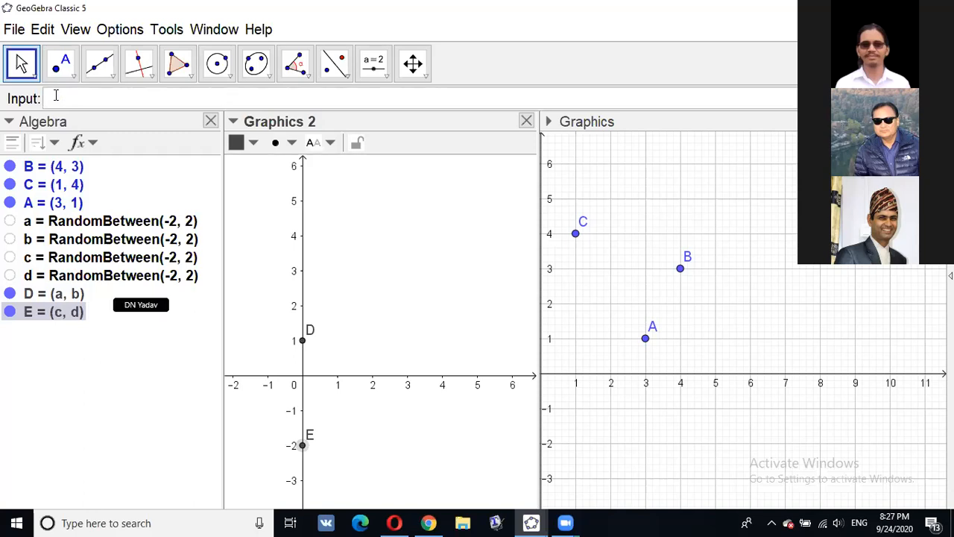
- Create a vector from point D to point E with the two-point form of the Vector command
text(Vect)
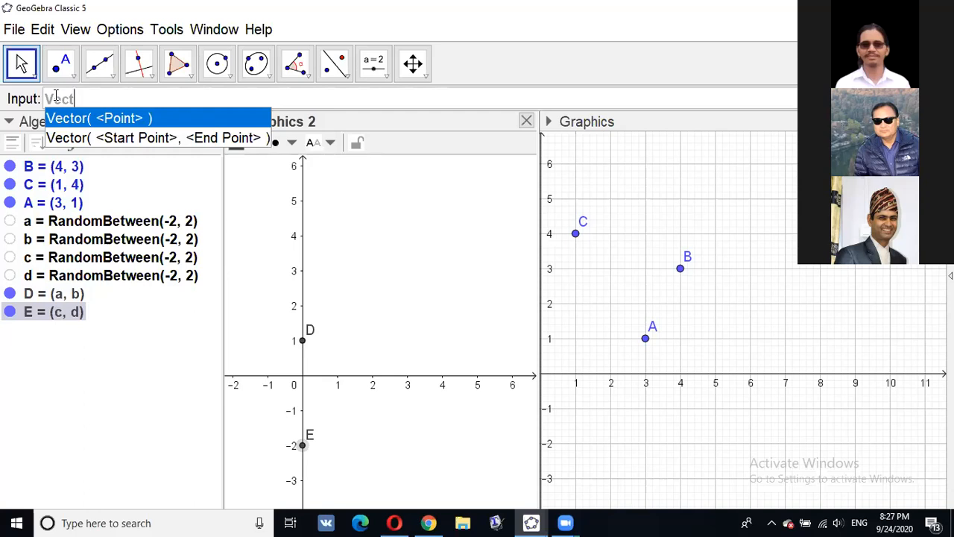
text(o)
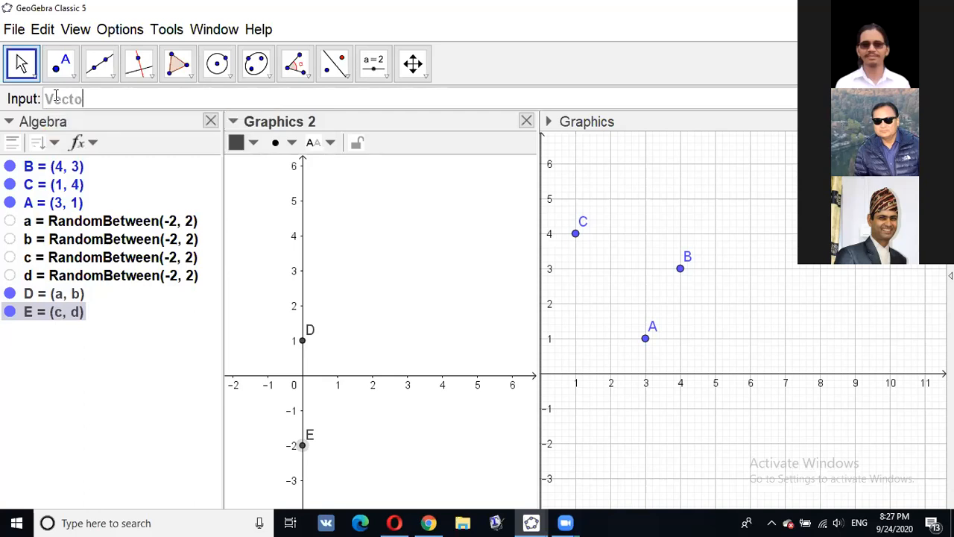
text(r)
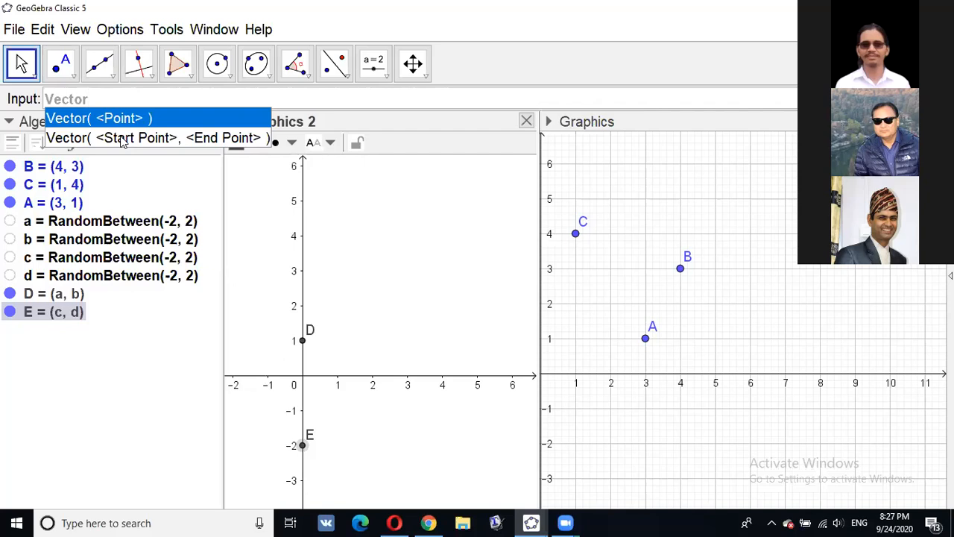
click(123, 139)
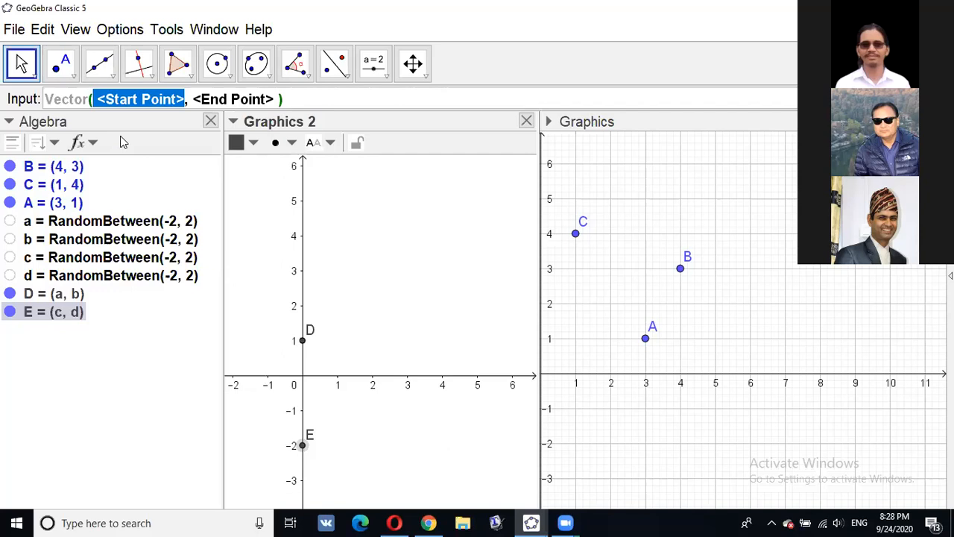
key(BackSpace)
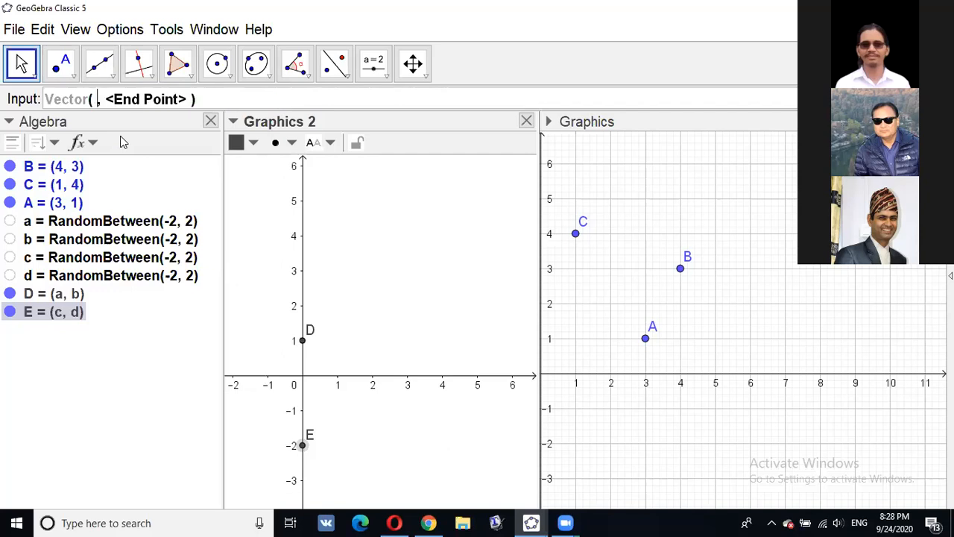
text(D)
key(Tab)
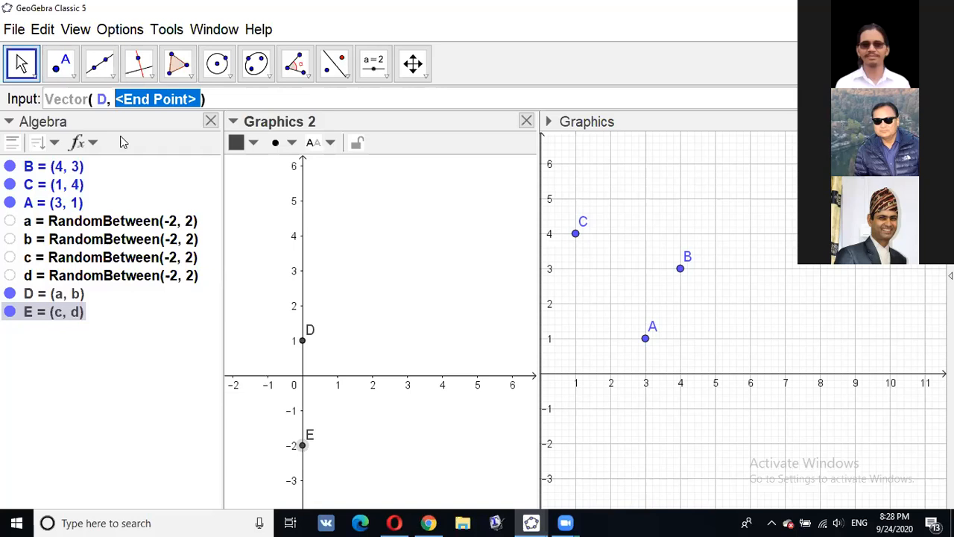
key(BackSpace)
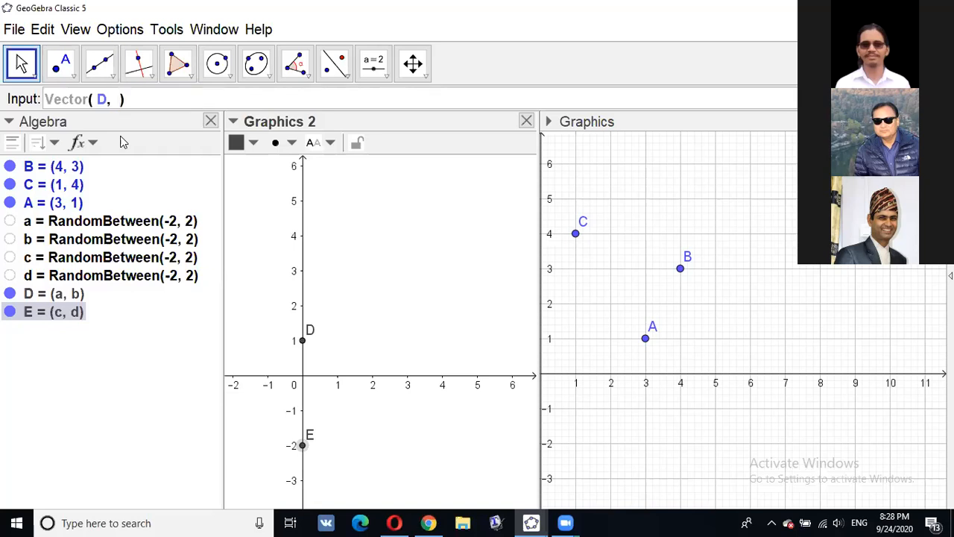
text(E)
key(Return)
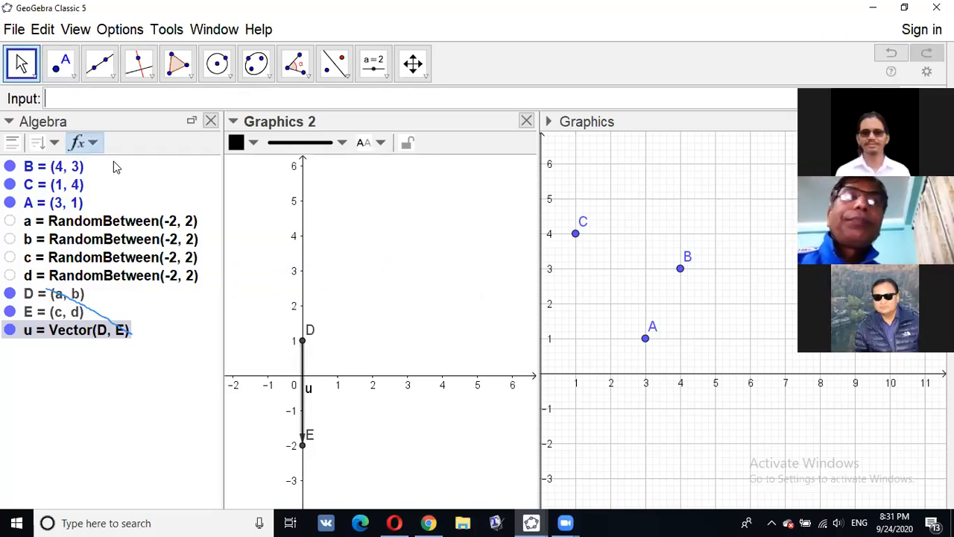
- Set the Algebra descriptions to Value so that objects are listed by their numeric values
click(92, 142)
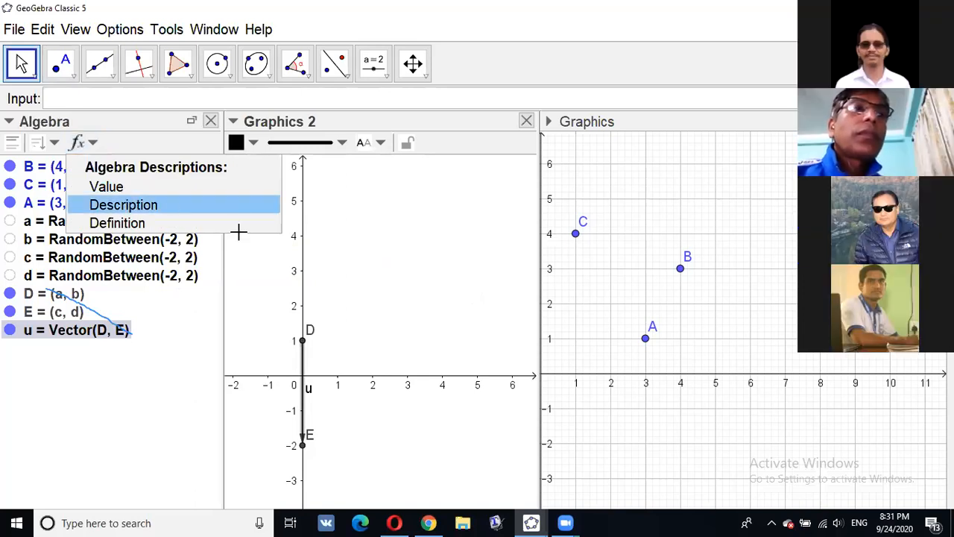
click(179, 186)
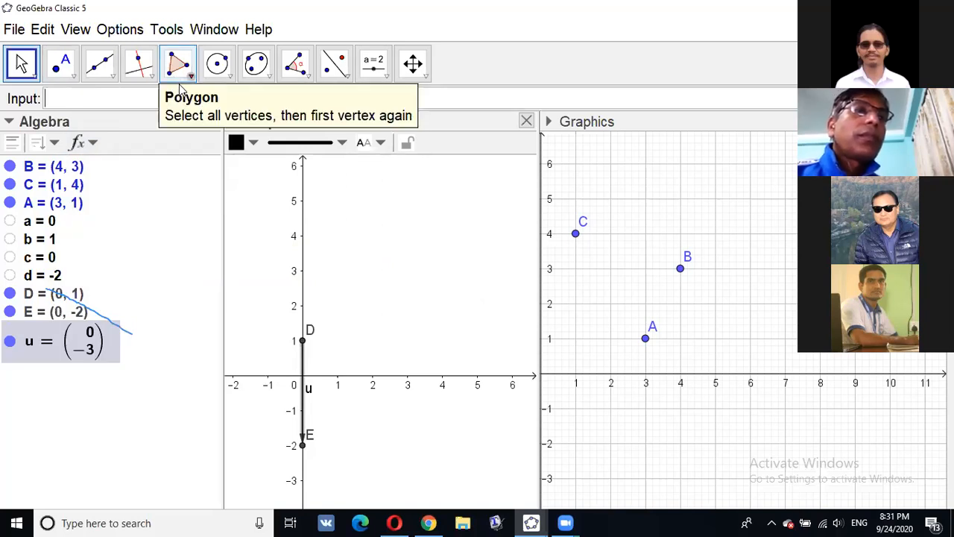
click(181, 77)
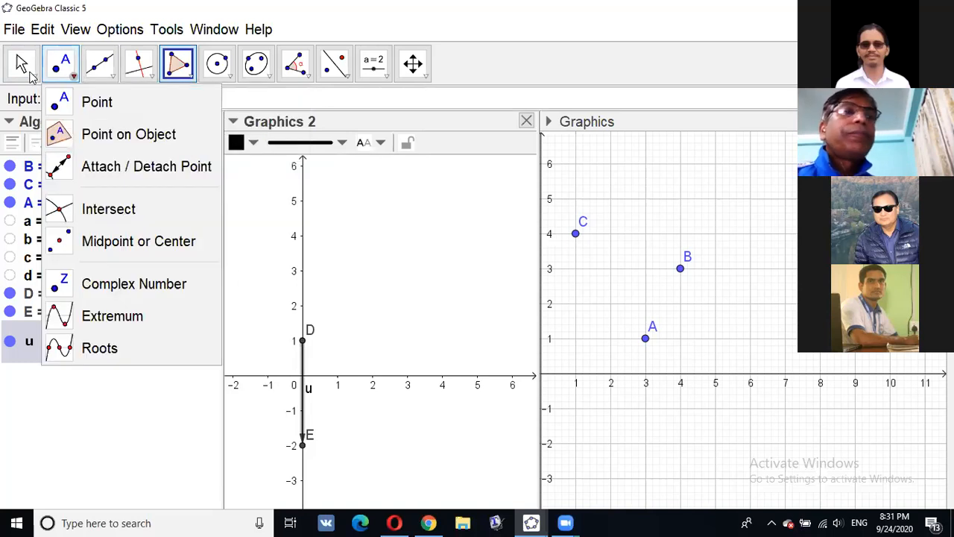
click(49, 92)
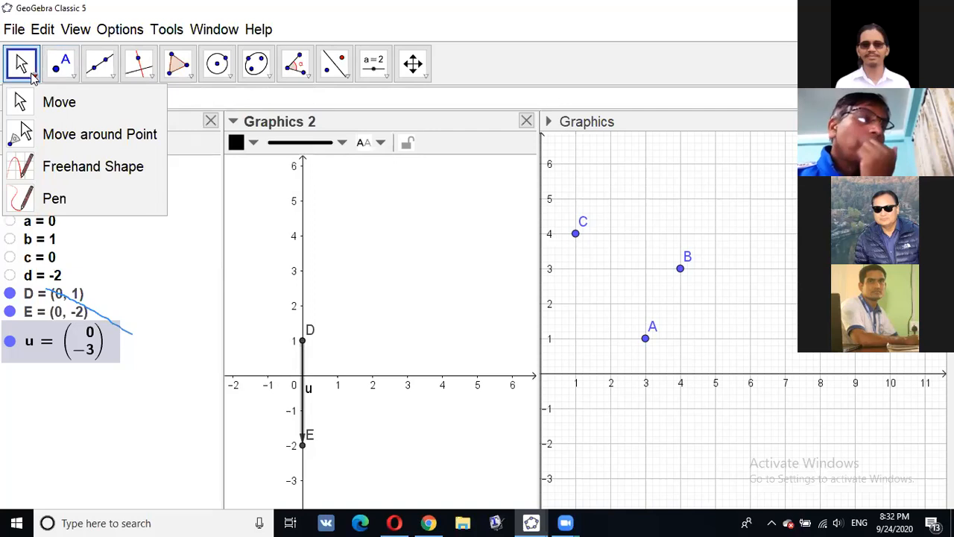
mouse_move(33, 82)
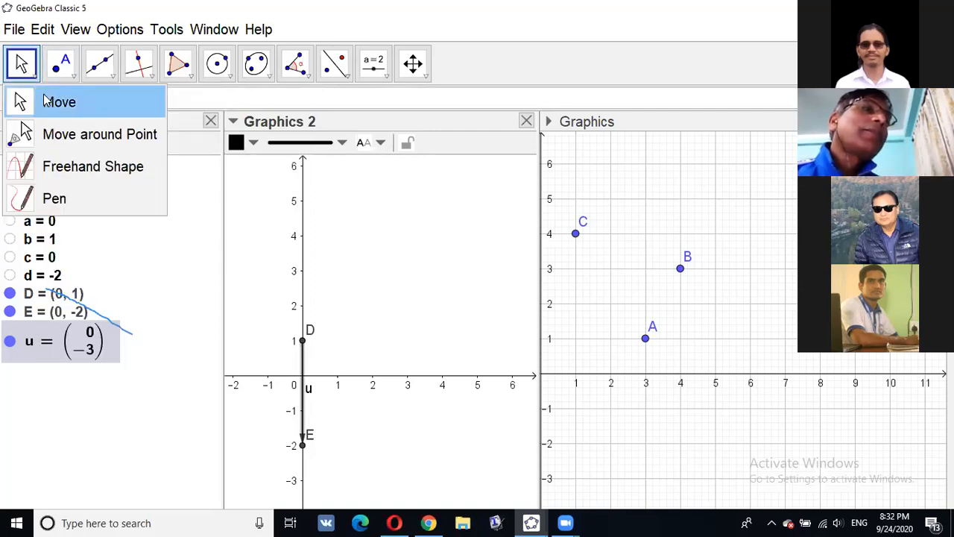
click(45, 101)
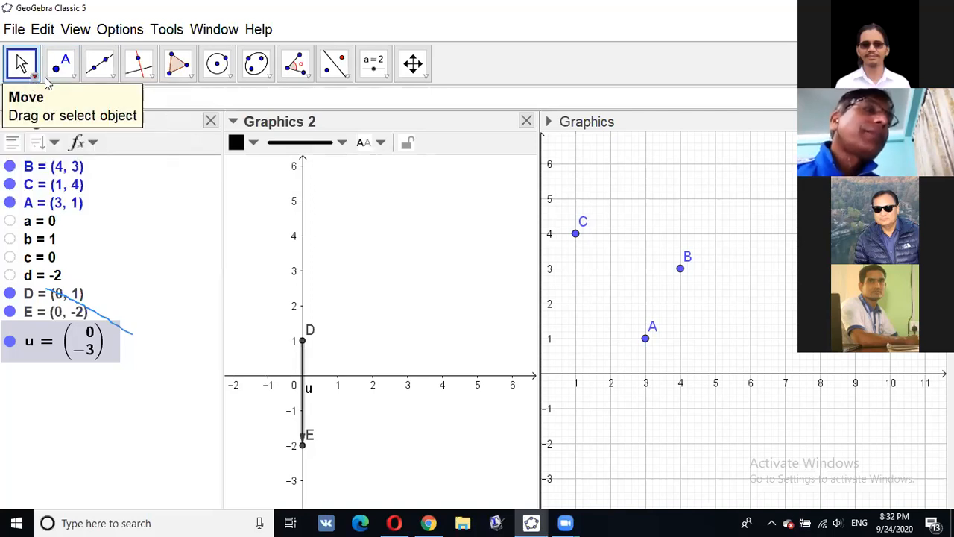
- Draw triangle ABC with the Polygon tool through the existing points A, B and C, closing it at A
click(176, 76)
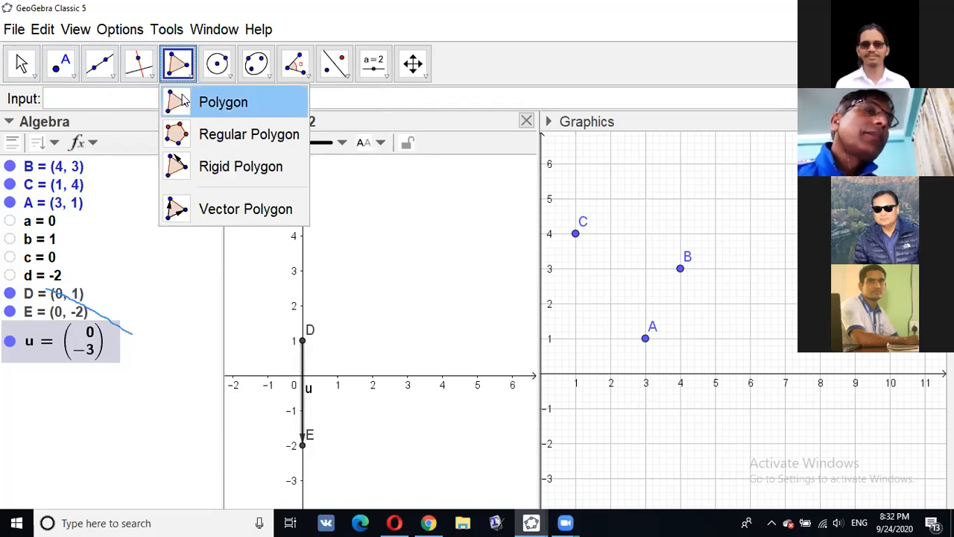
click(183, 102)
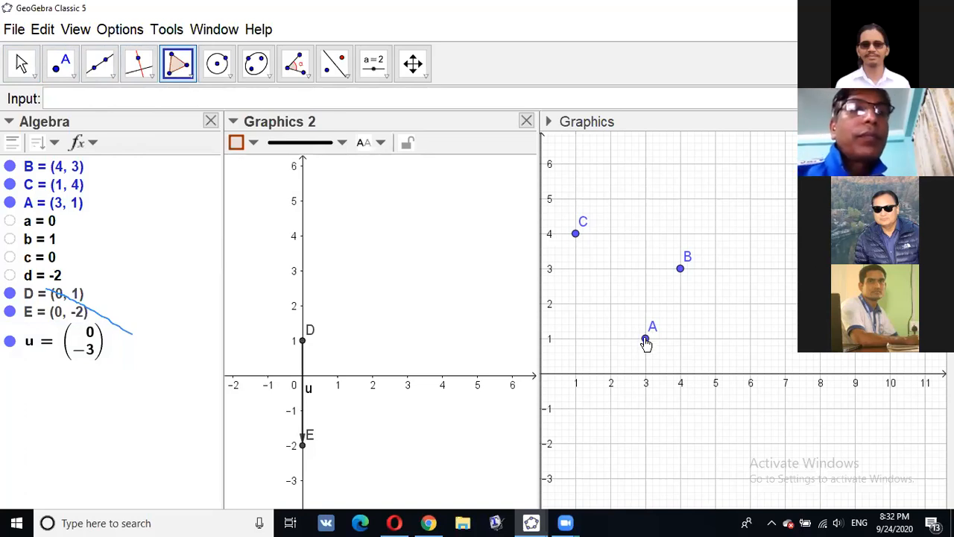
click(646, 340)
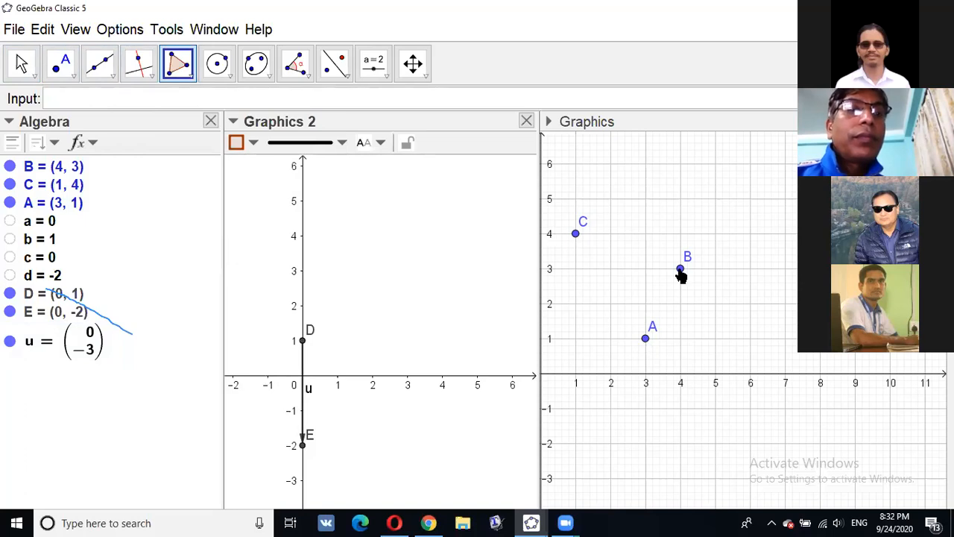
click(680, 268)
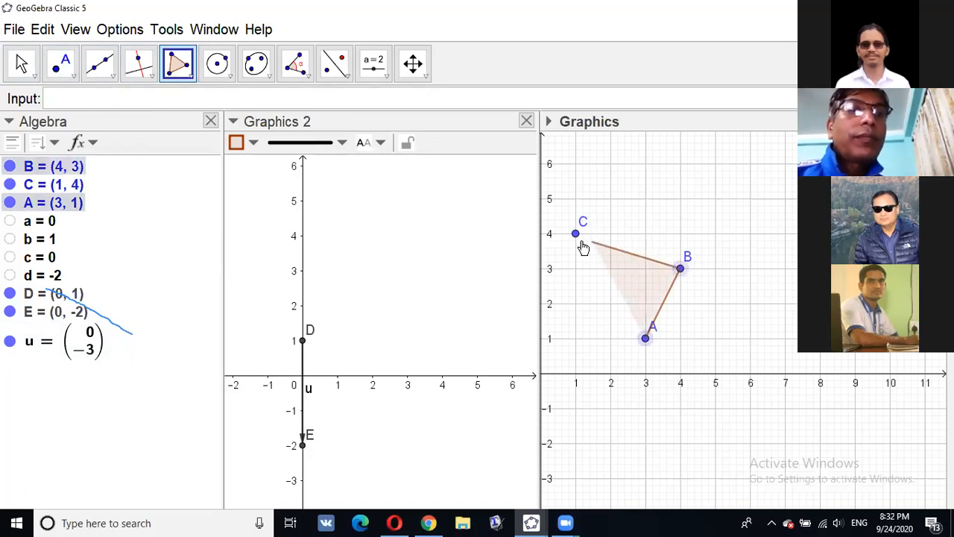
click(576, 233)
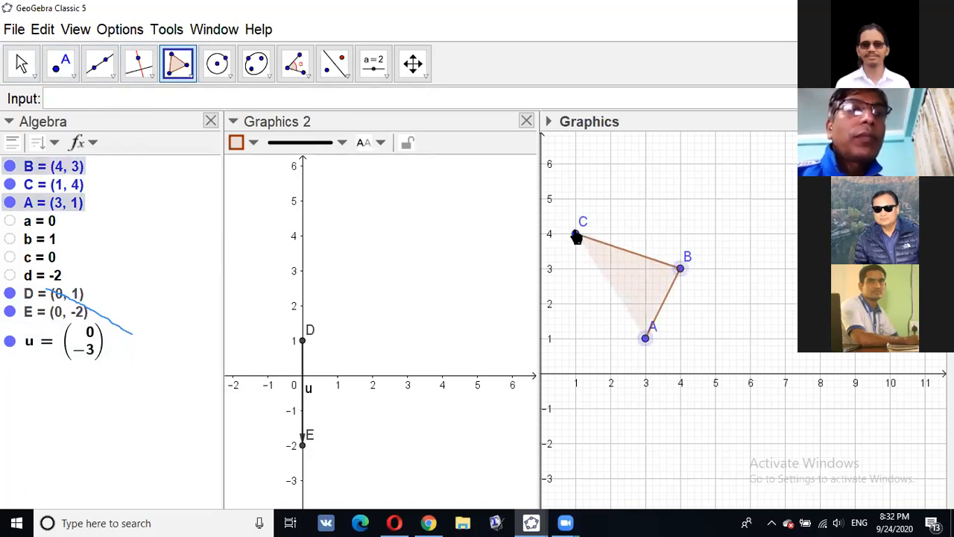
click(646, 340)
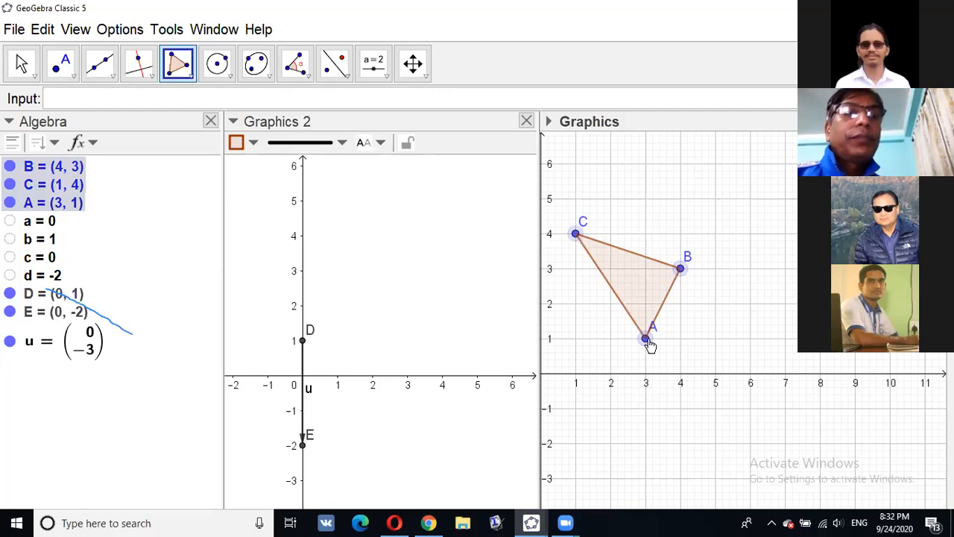
click(644, 336)
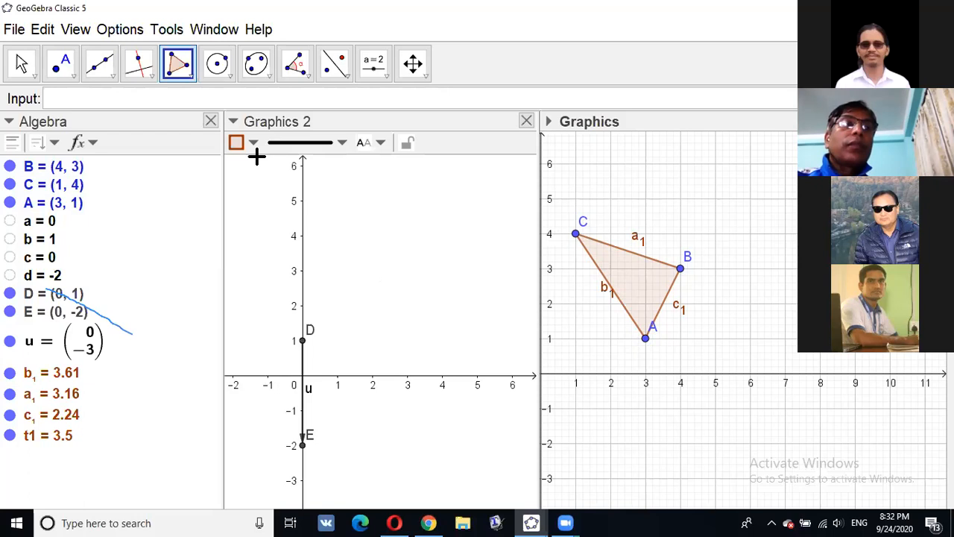
- Move the label of point A just below its point, outside the triangle, with the Move tool
click(29, 69)
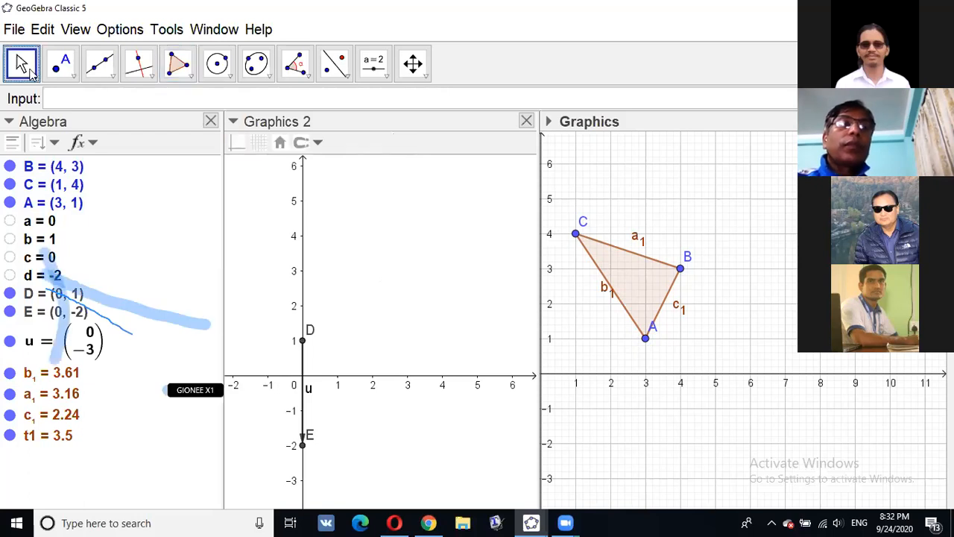
click(32, 74)
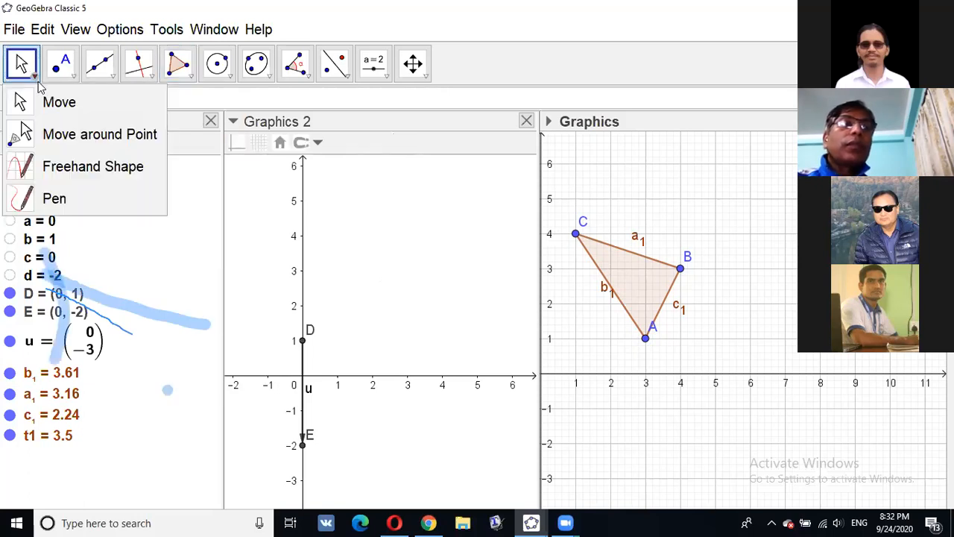
click(73, 101)
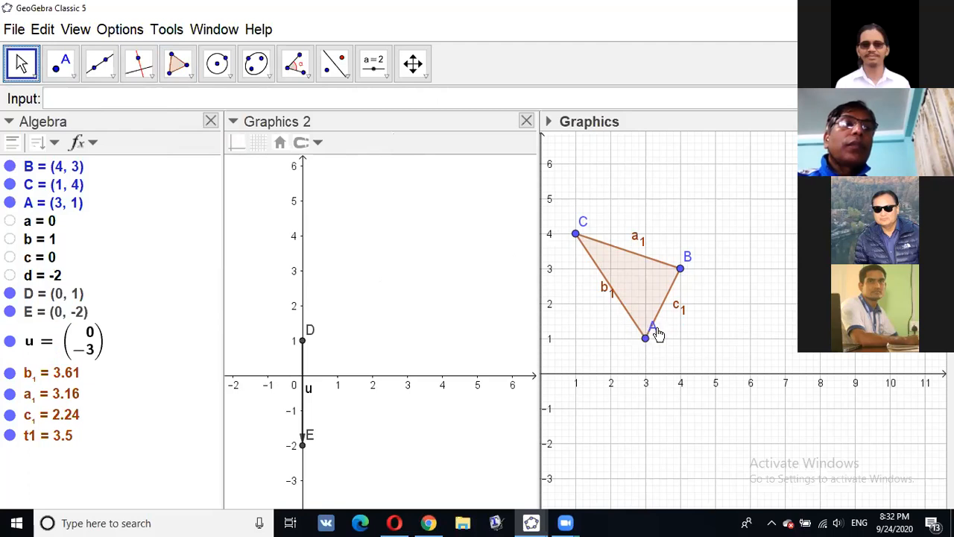
drag(653, 334, 653, 349)
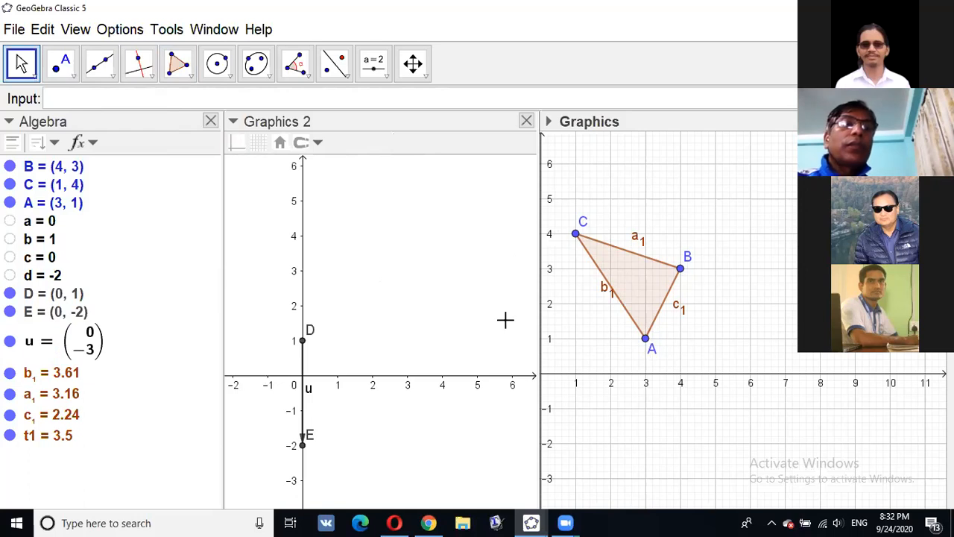
click(62, 100)
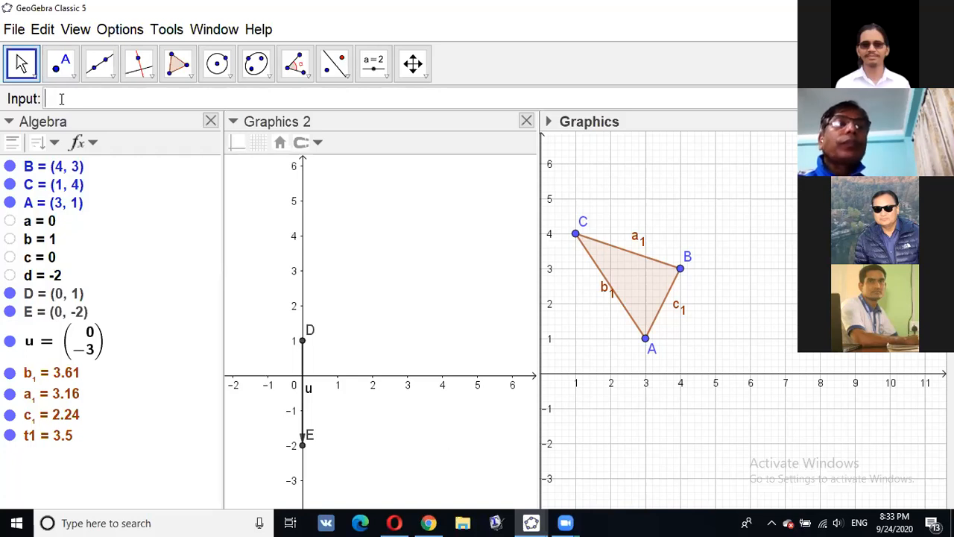
text(rais)
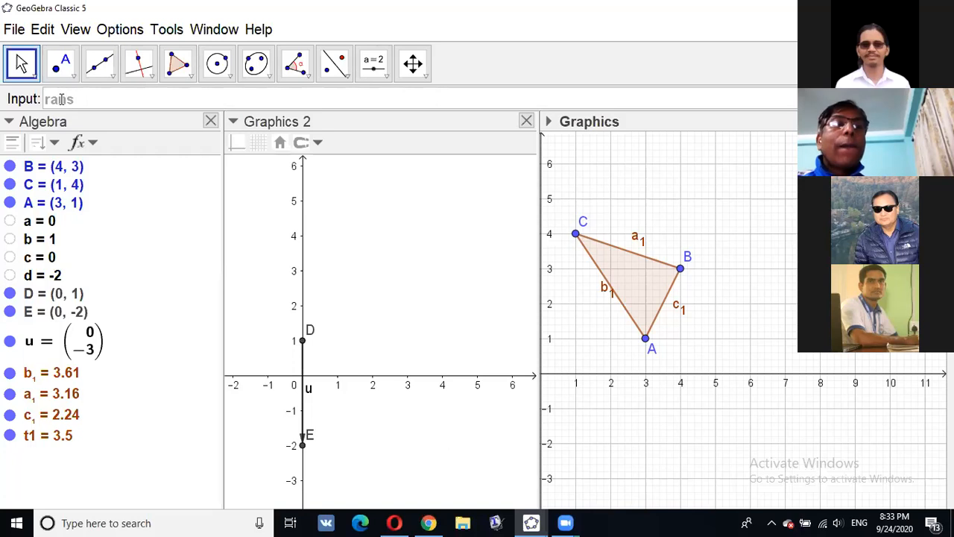
key(BackSpace)
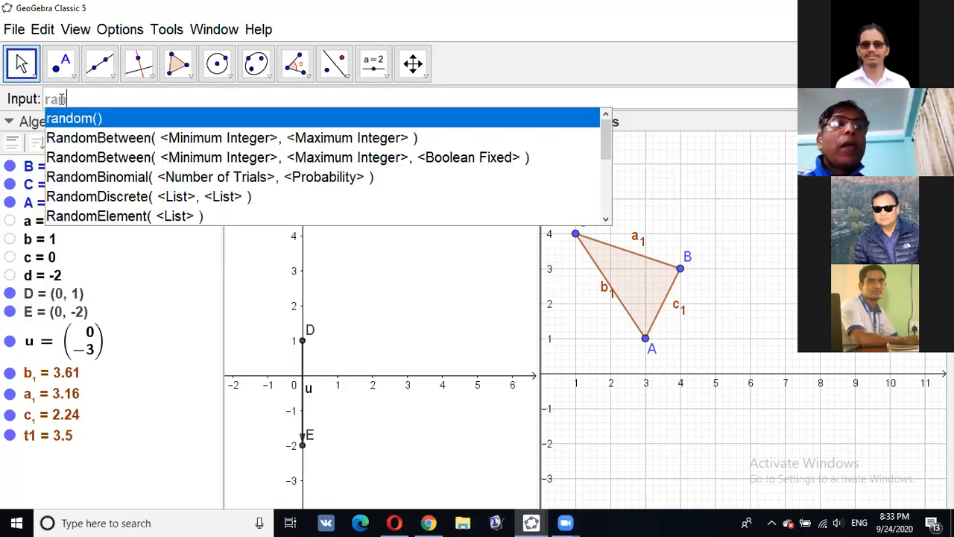
text(n)
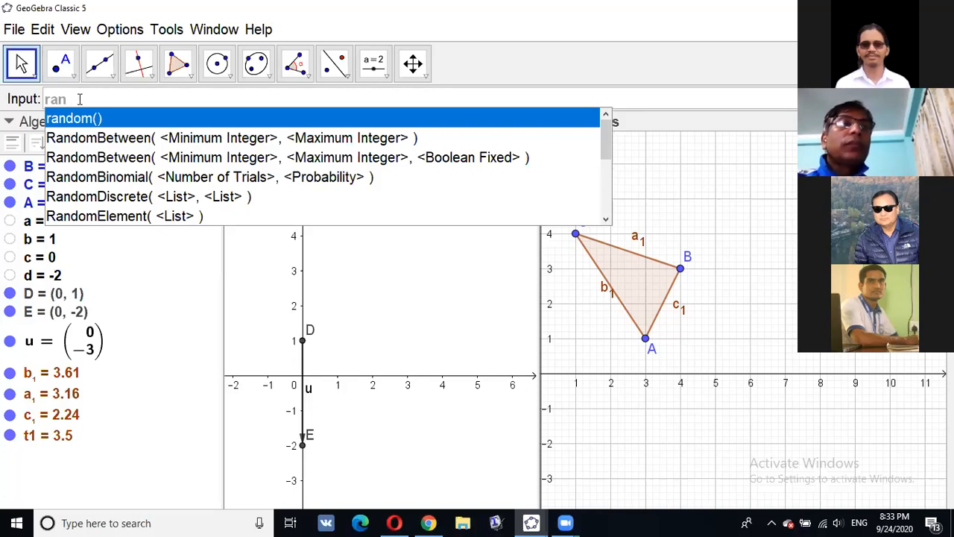
key(Escape)
key(Escape)
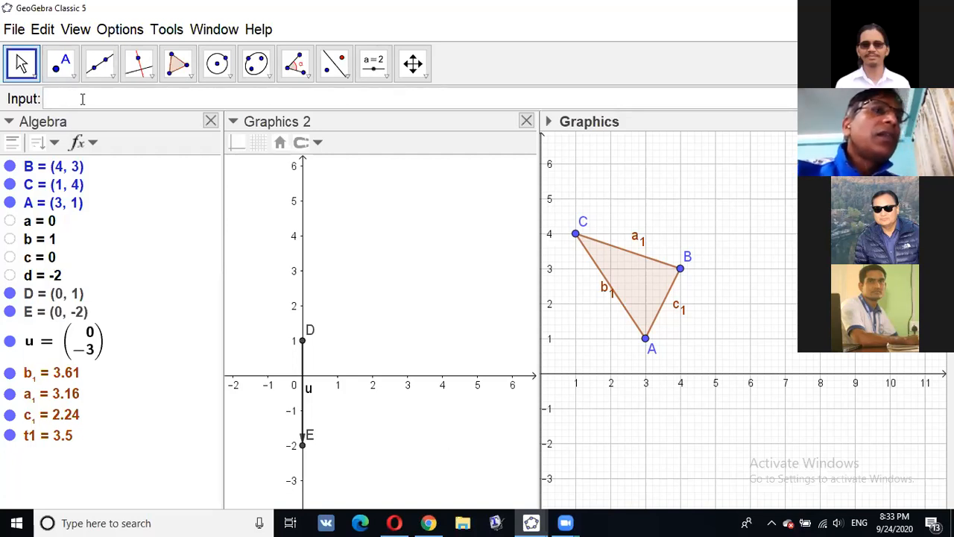
- Translate triangle t1 by vector u with the object-and-vector form of the Translate command
text(Tr)
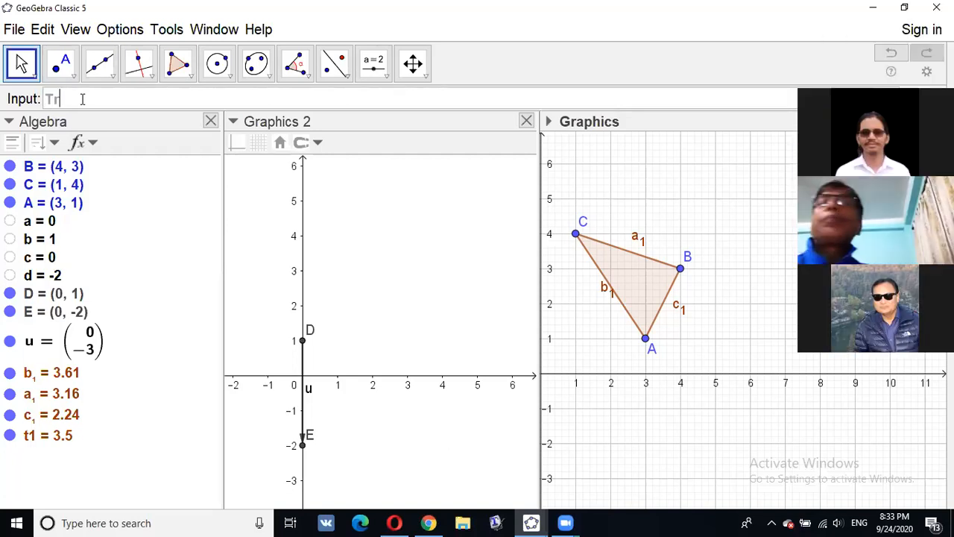
text(a)
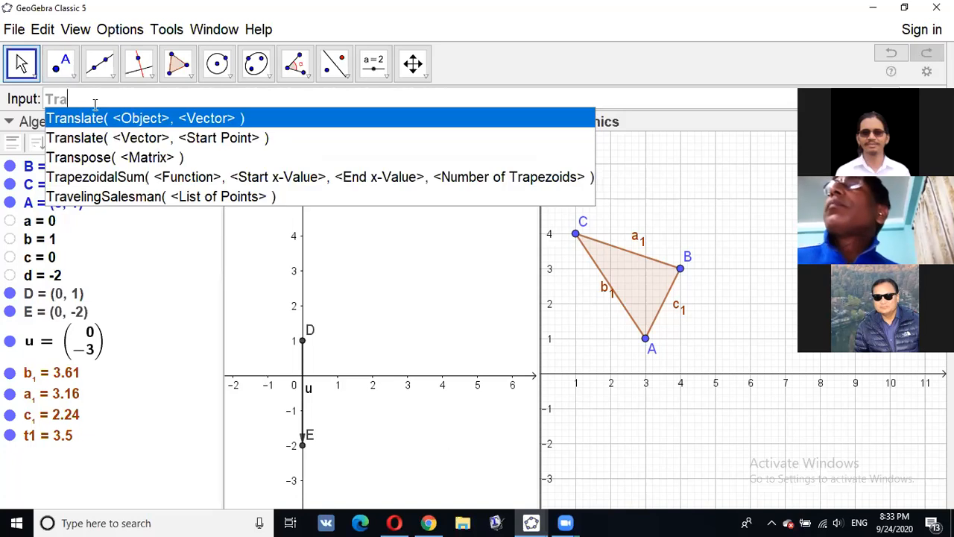
click(131, 119)
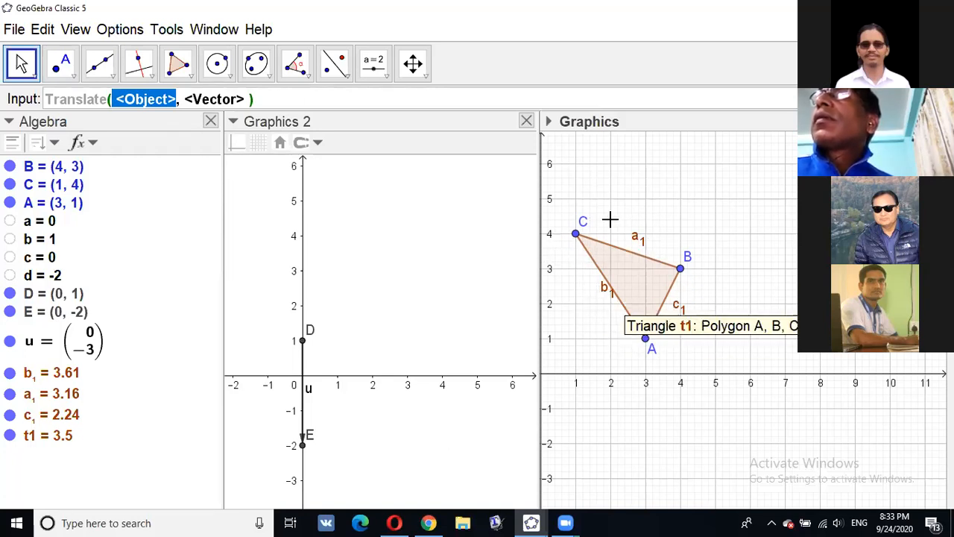
click(630, 282)
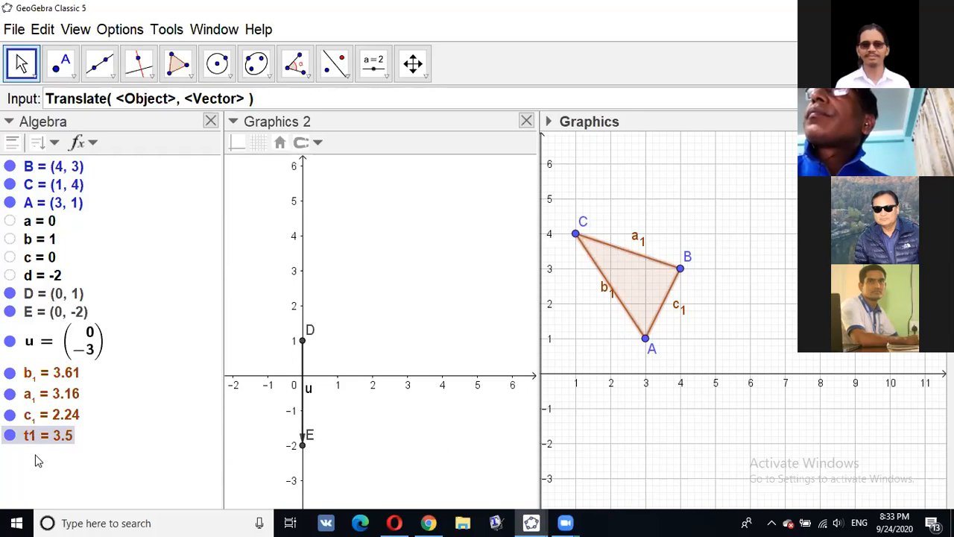
click(108, 98)
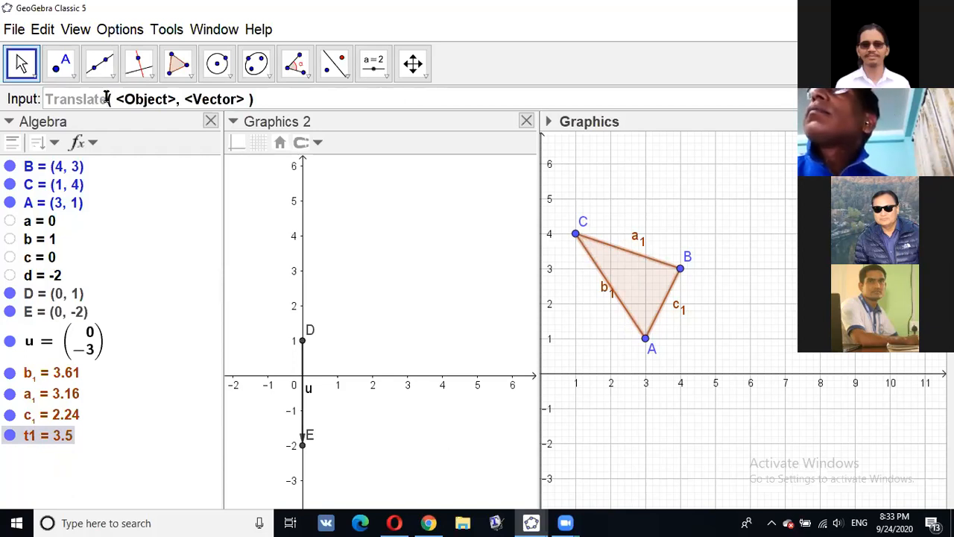
key(Tab)
key(BackSpace)
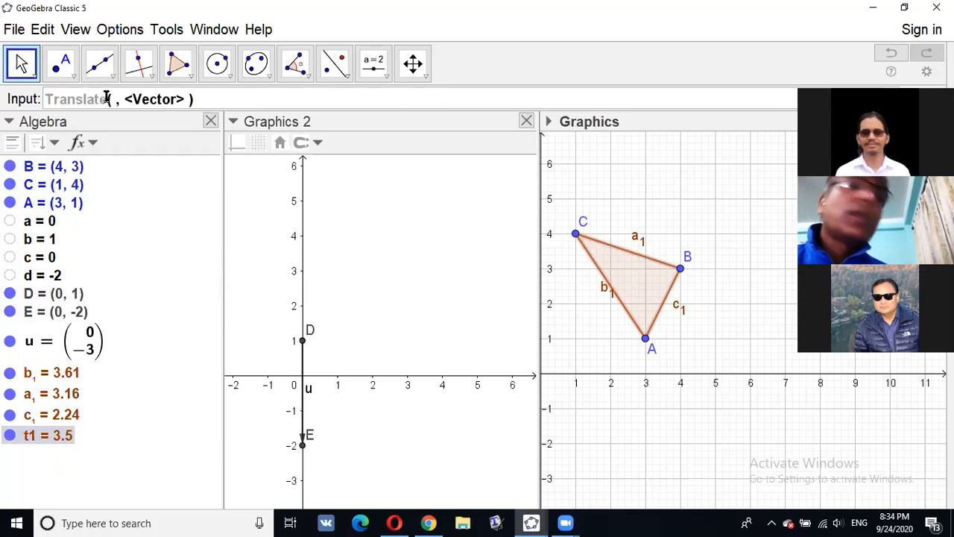
text(t1)
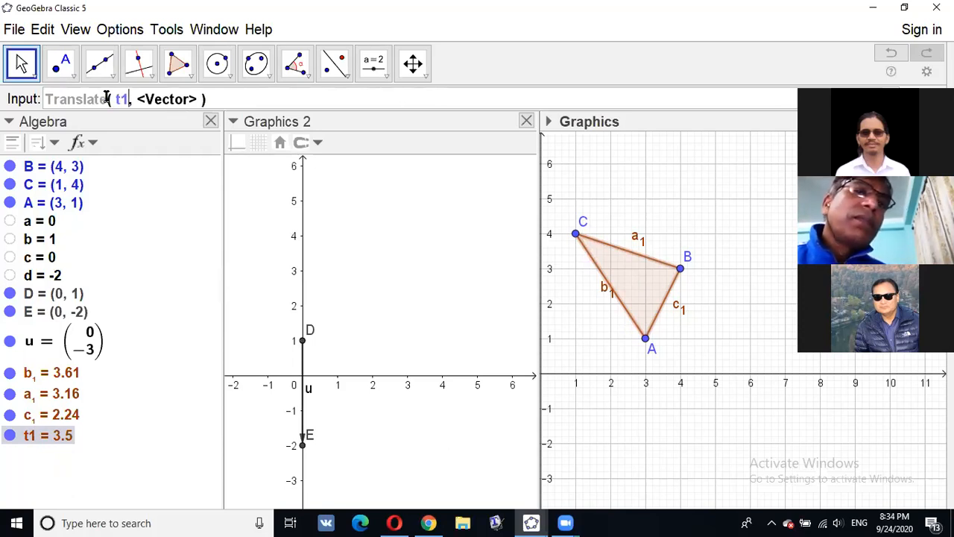
key(Tab)
key(BackSpace)
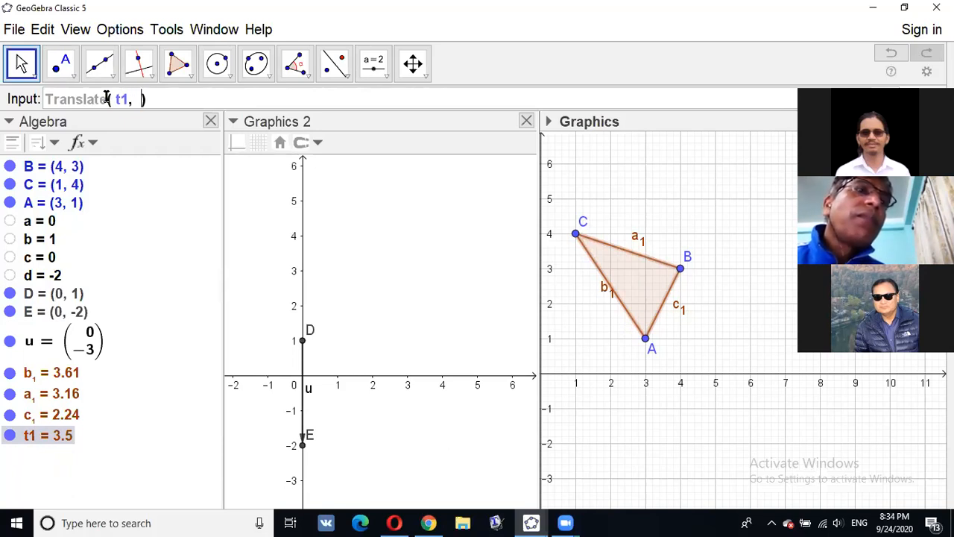
text(u)
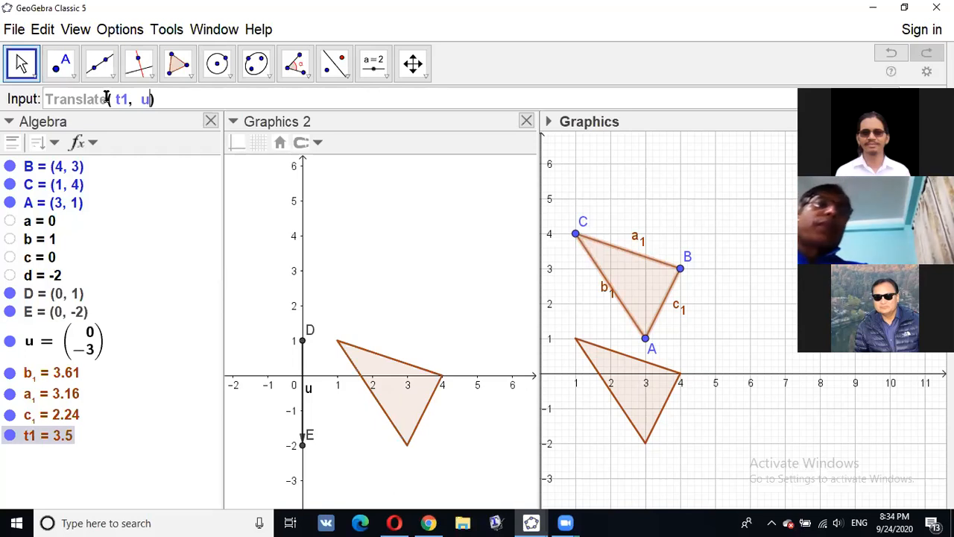
key(Return)
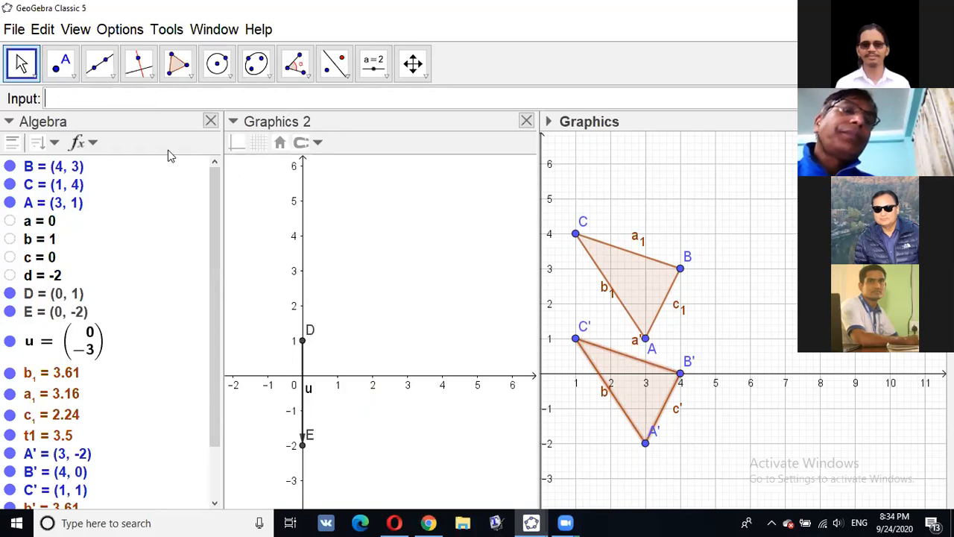
- Connect each vertex of the original triangle to its image with segments CC', AA' and BB' using the Segment tool
click(96, 77)
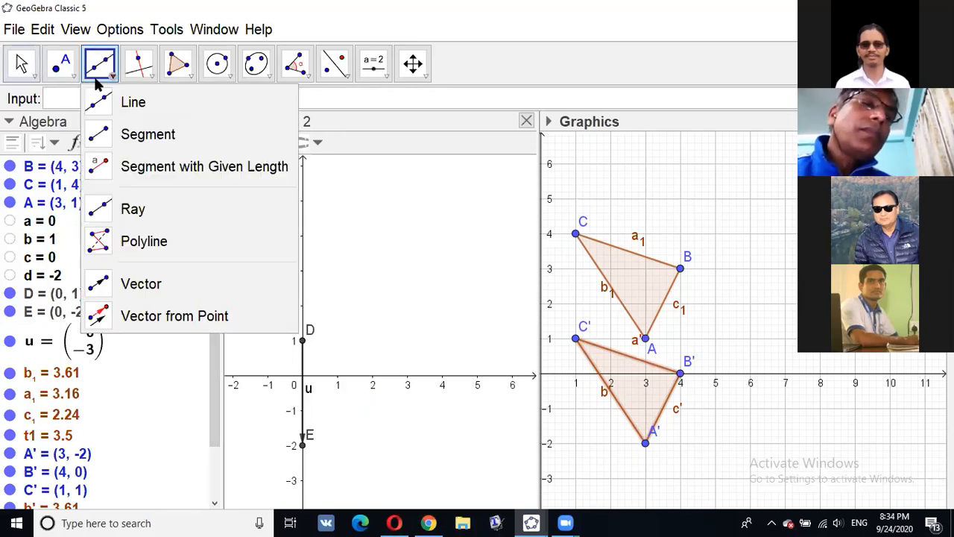
click(114, 132)
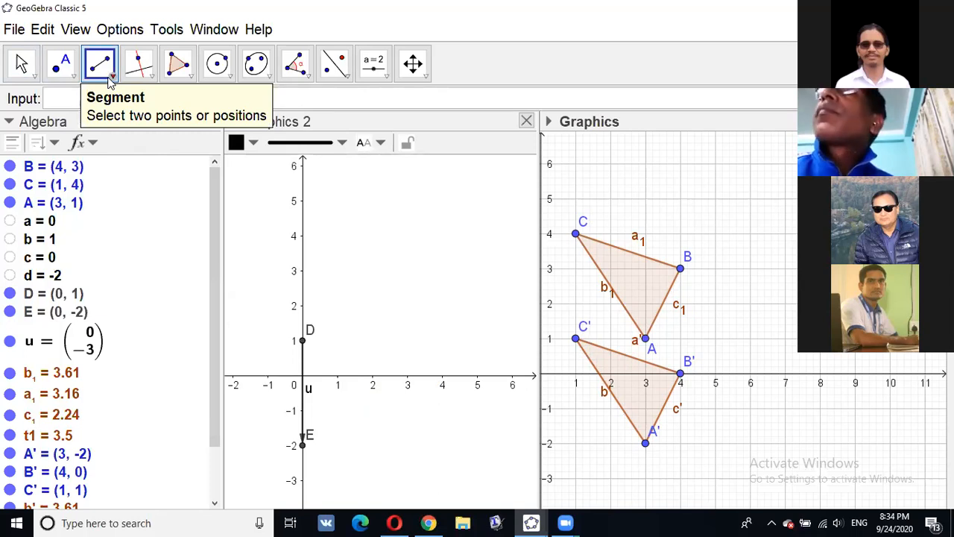
click(578, 242)
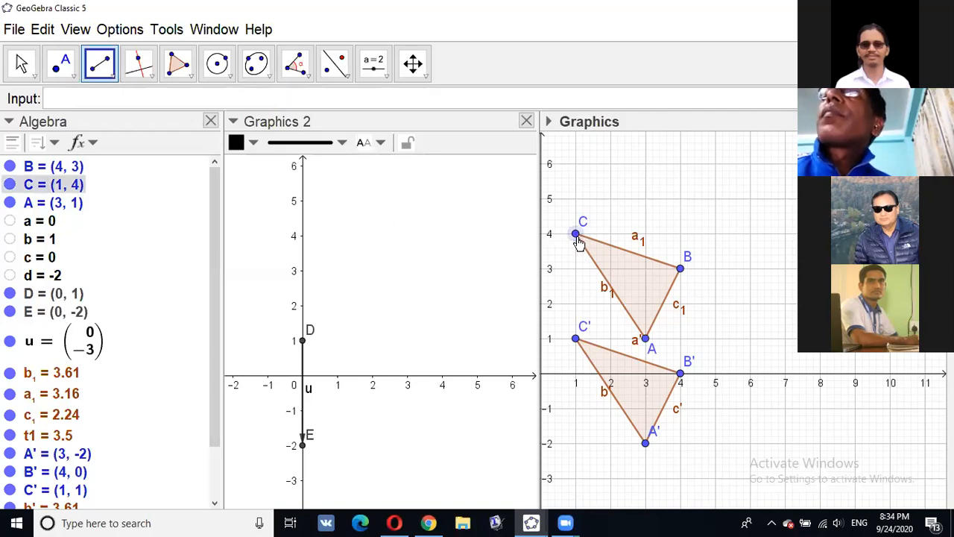
click(577, 339)
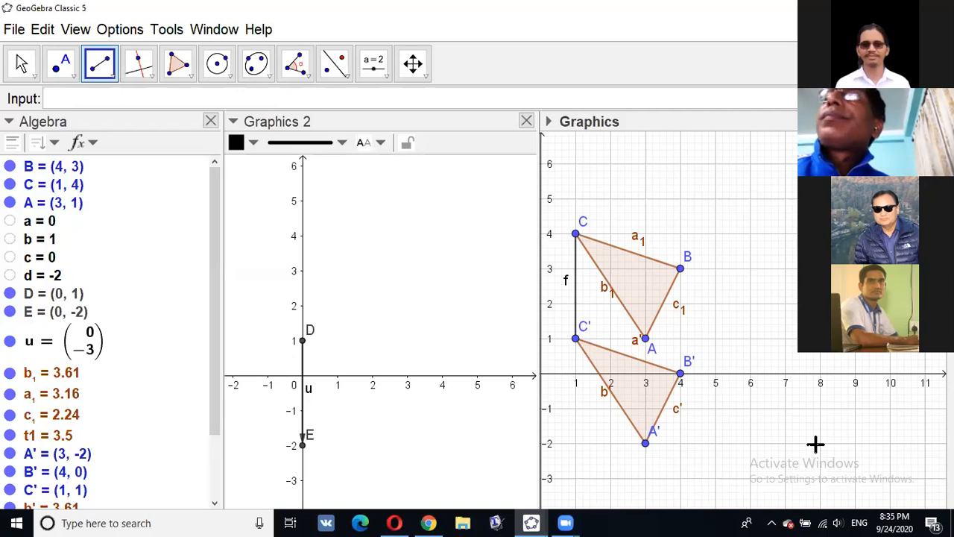
click(644, 337)
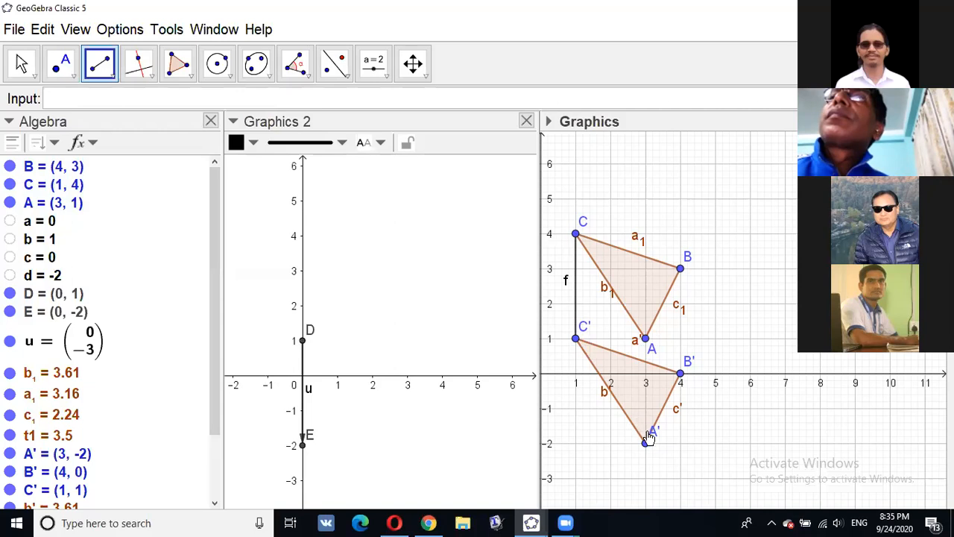
click(646, 443)
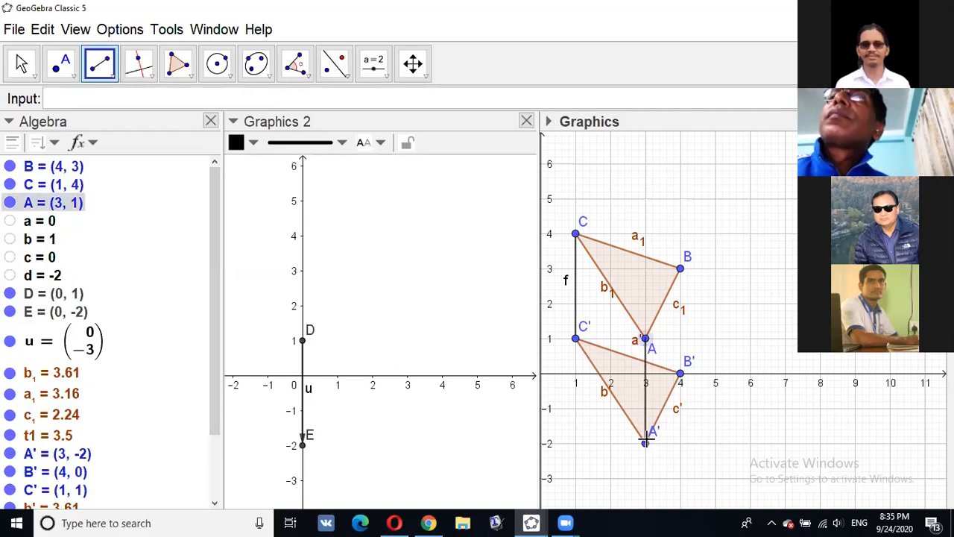
click(680, 269)
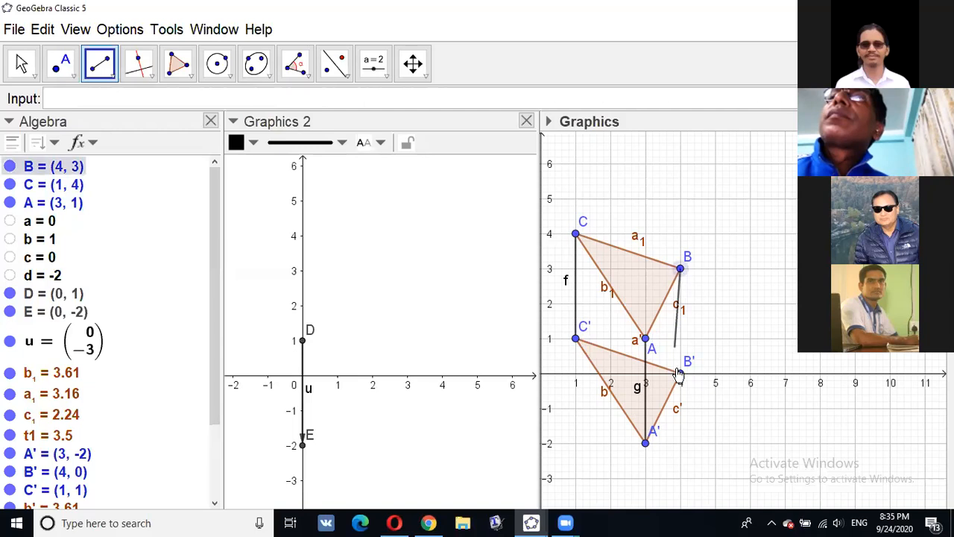
click(680, 373)
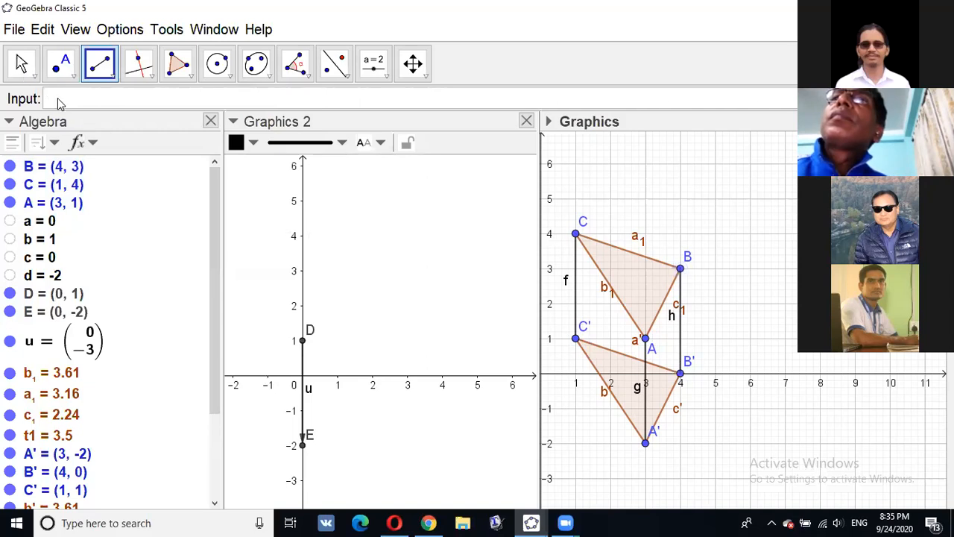
key(Escape)
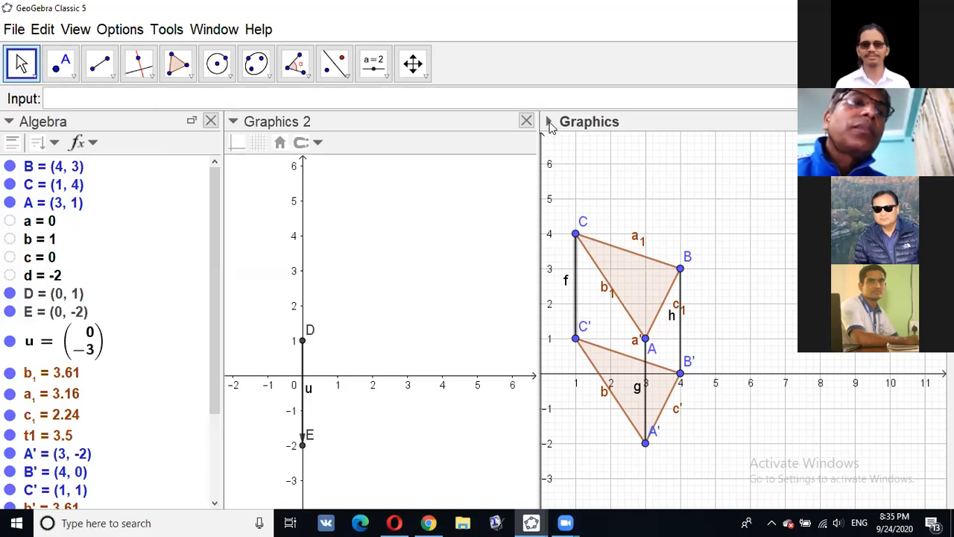
- Set the line style of the three connecting segments CC', BB' and AA' to dotted
click(550, 125)
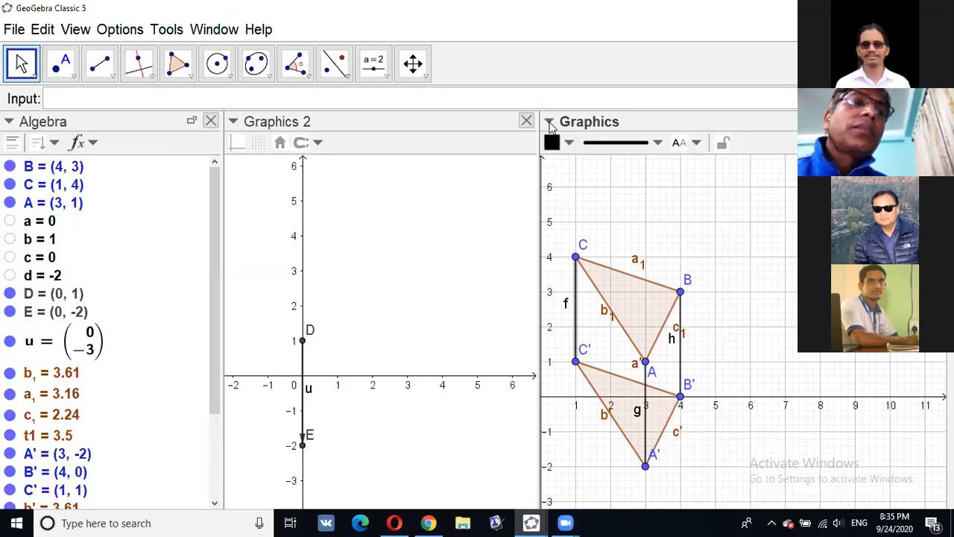
click(657, 143)
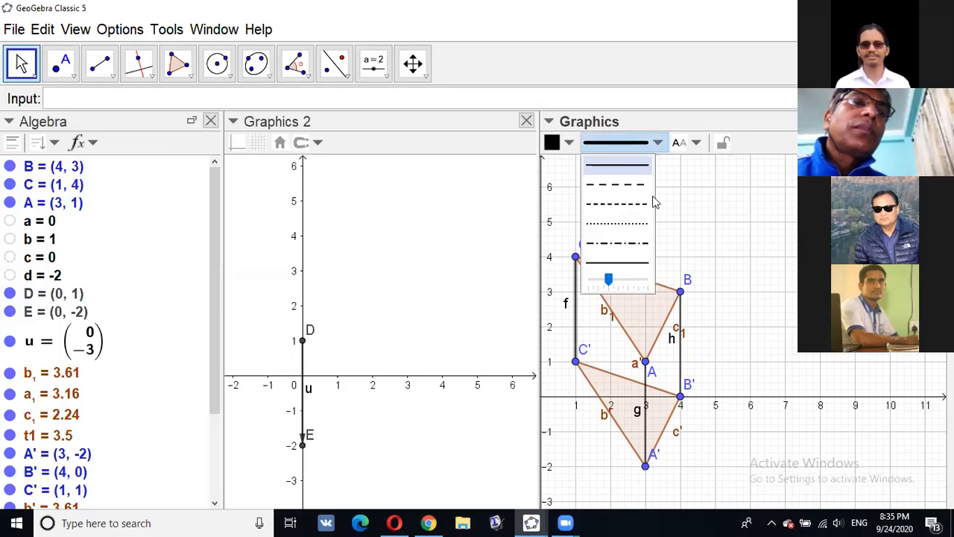
click(636, 223)
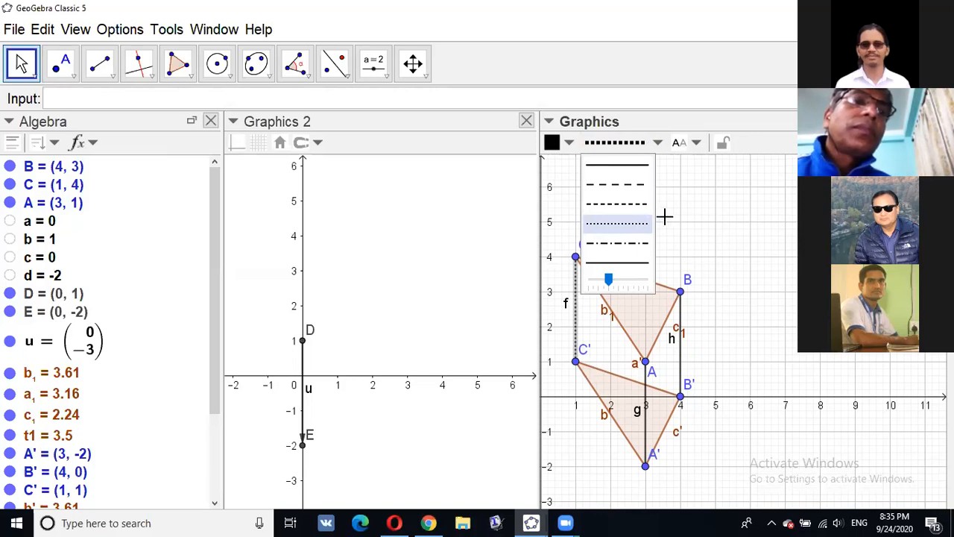
click(680, 352)
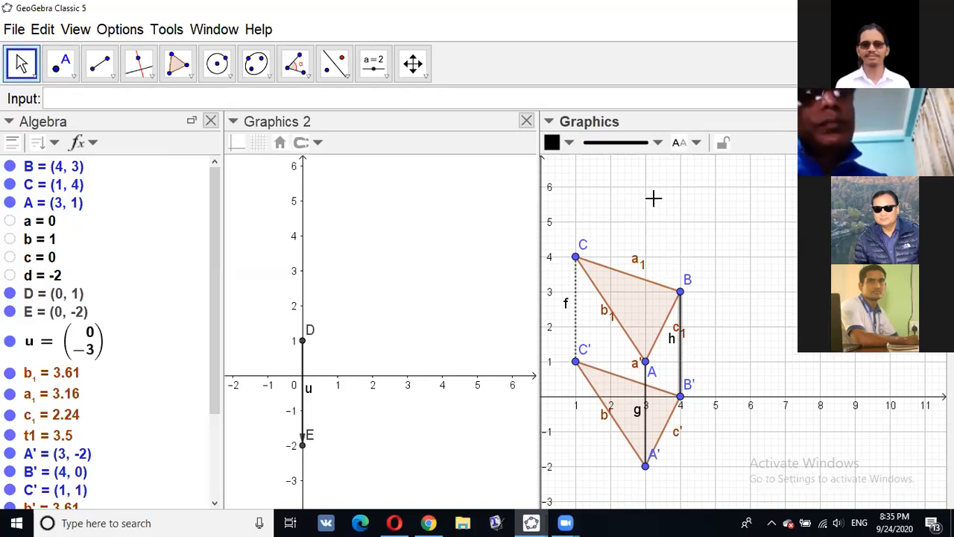
click(659, 144)
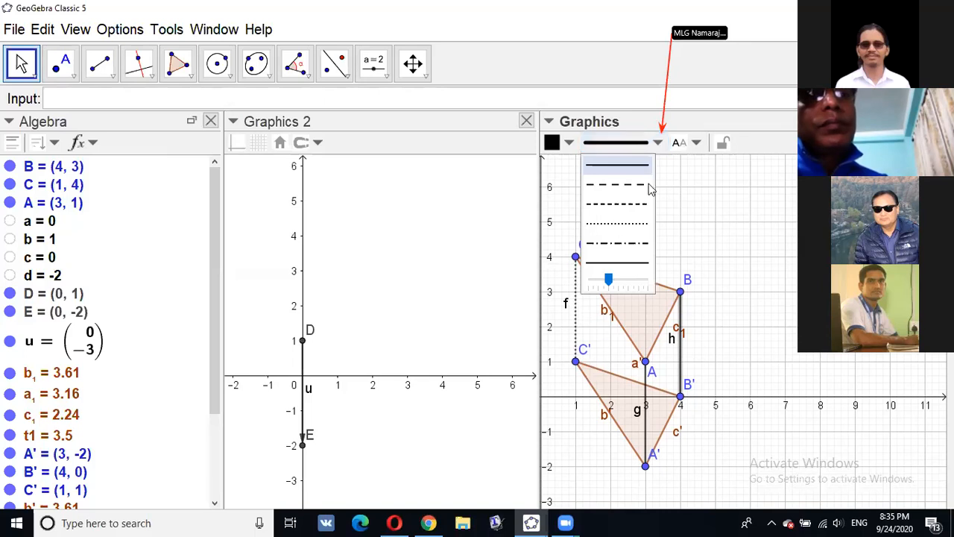
click(638, 223)
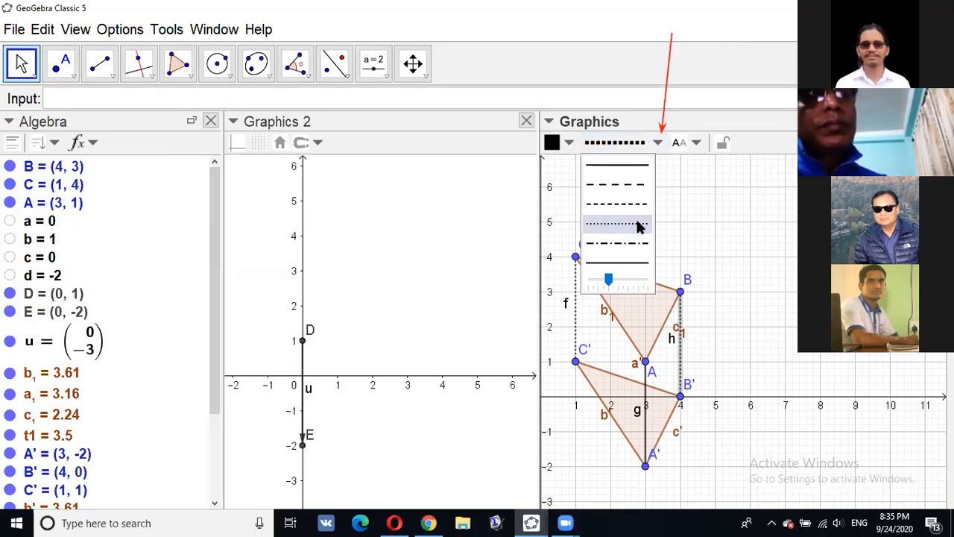
click(646, 388)
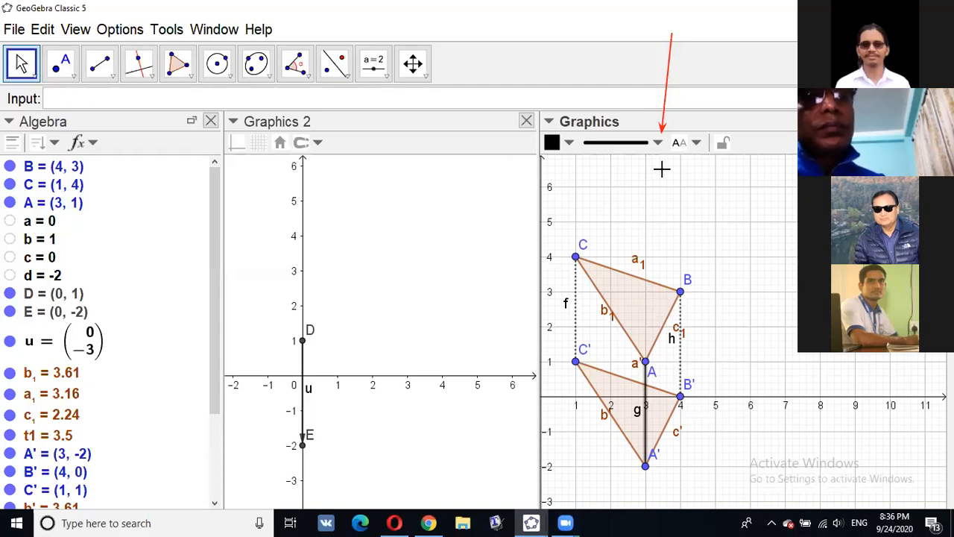
click(657, 142)
click(646, 224)
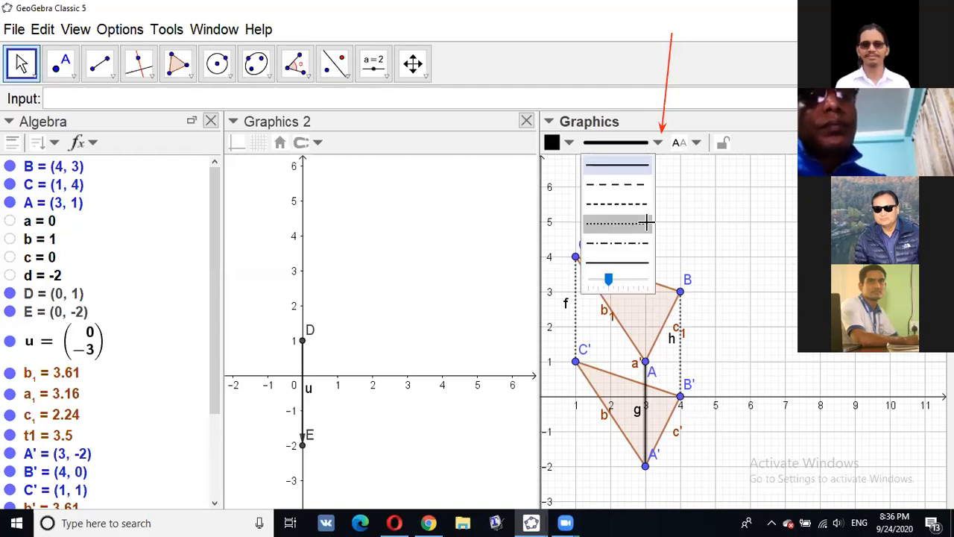
click(743, 243)
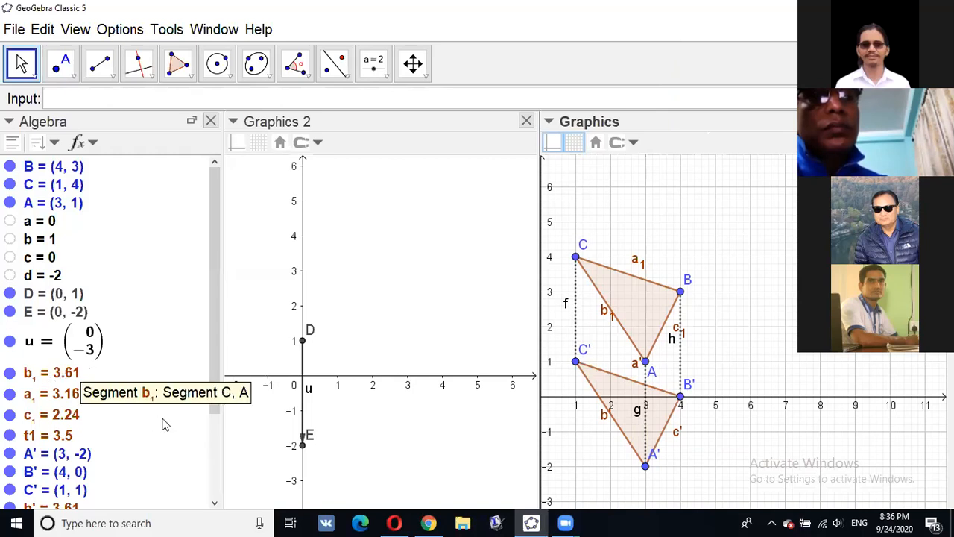
- Sort the objects in the Algebra view by Object Type
click(214, 504)
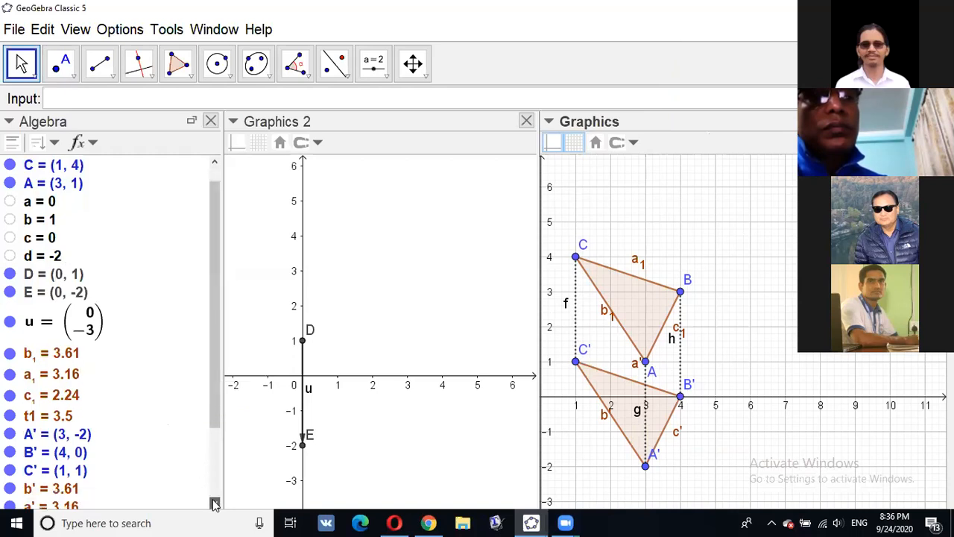
click(214, 503)
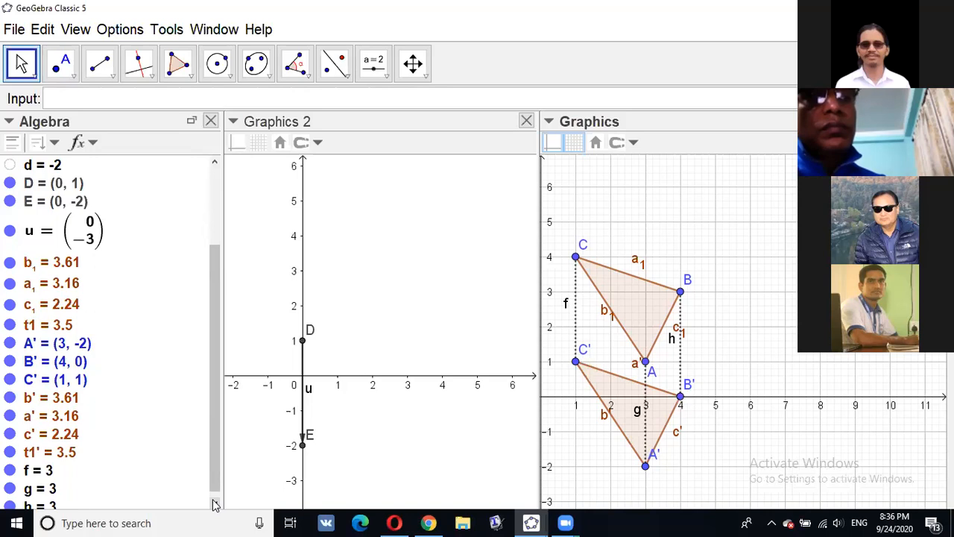
click(36, 266)
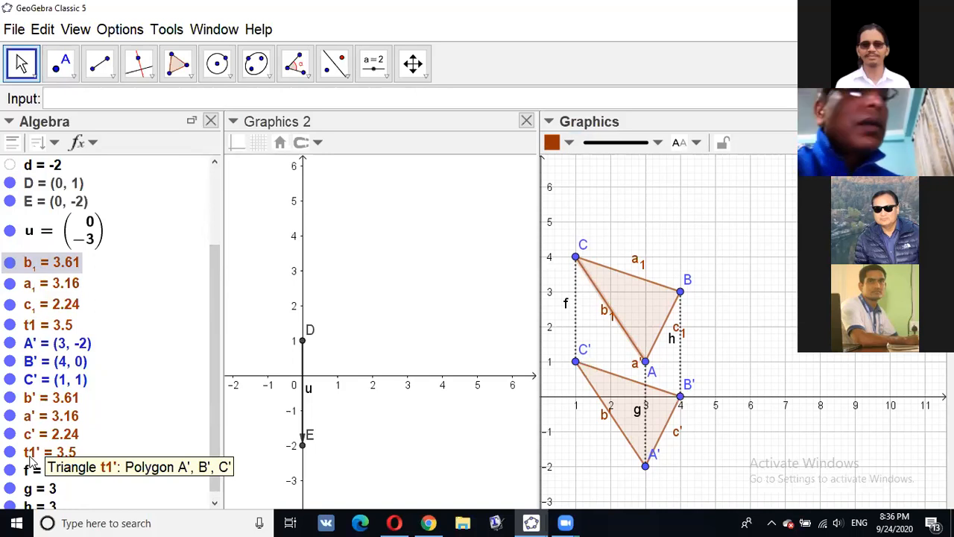
click(216, 505)
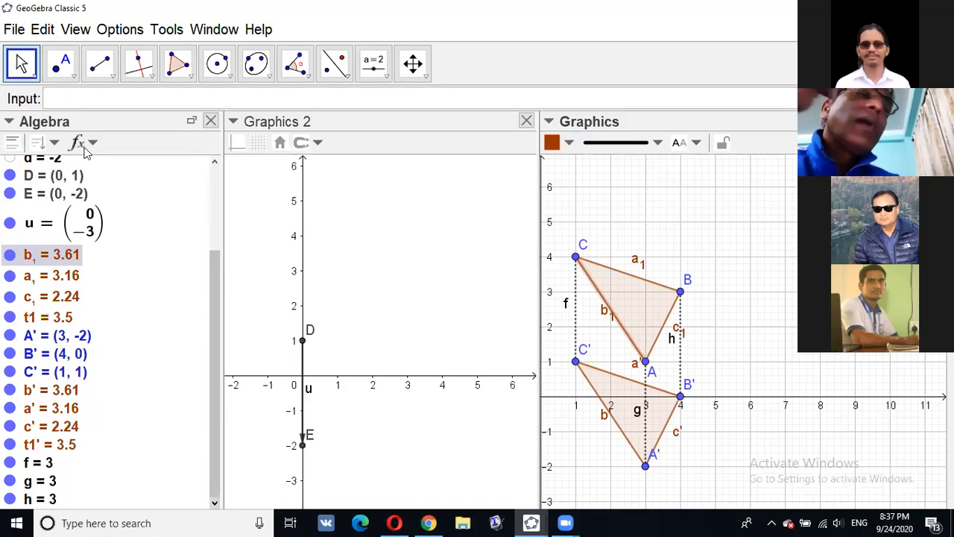
click(53, 141)
click(97, 145)
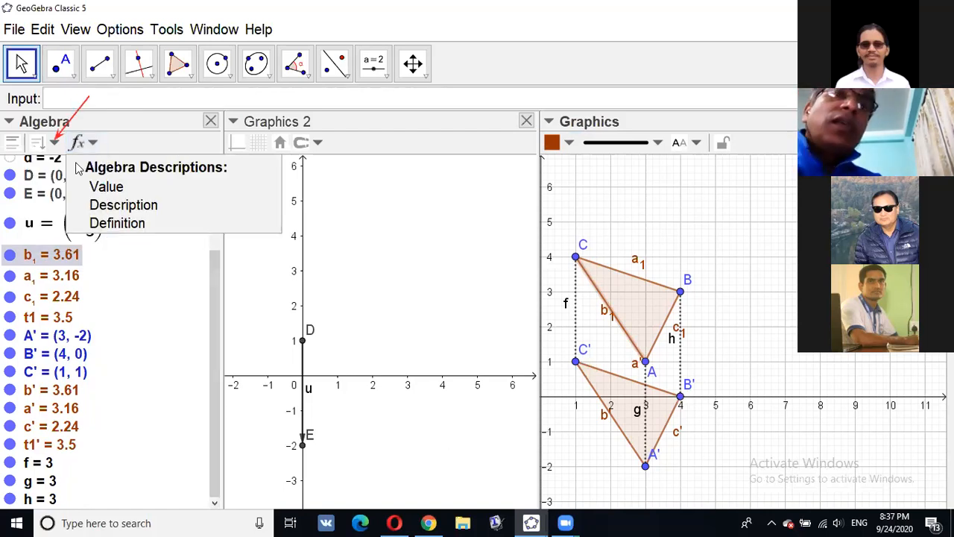
click(57, 146)
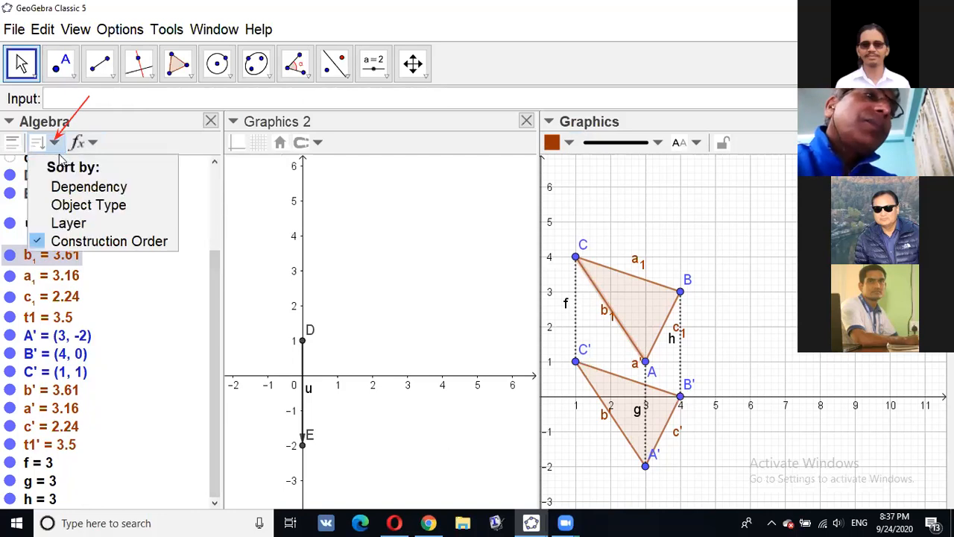
click(88, 207)
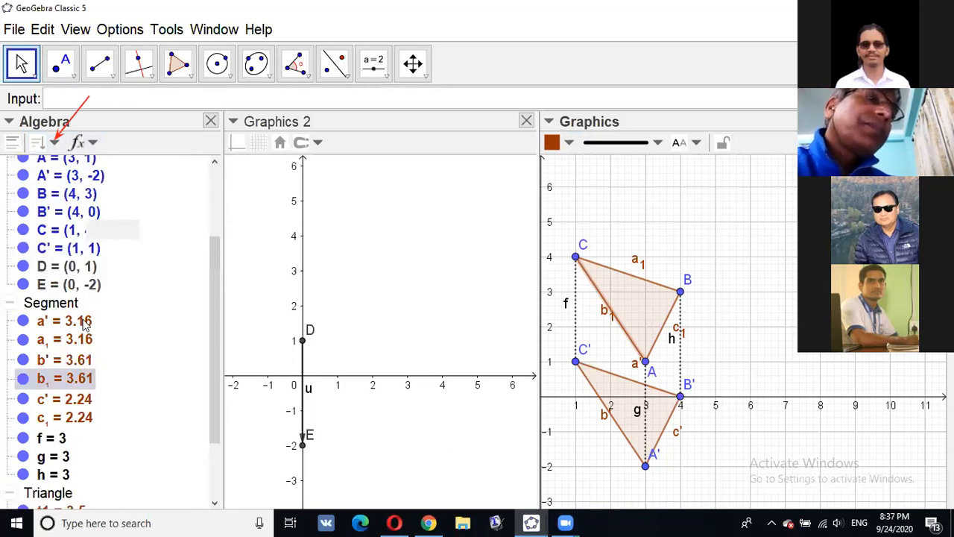
- Hide the labels of all the segments, from a' through h, in one selection
click(84, 320)
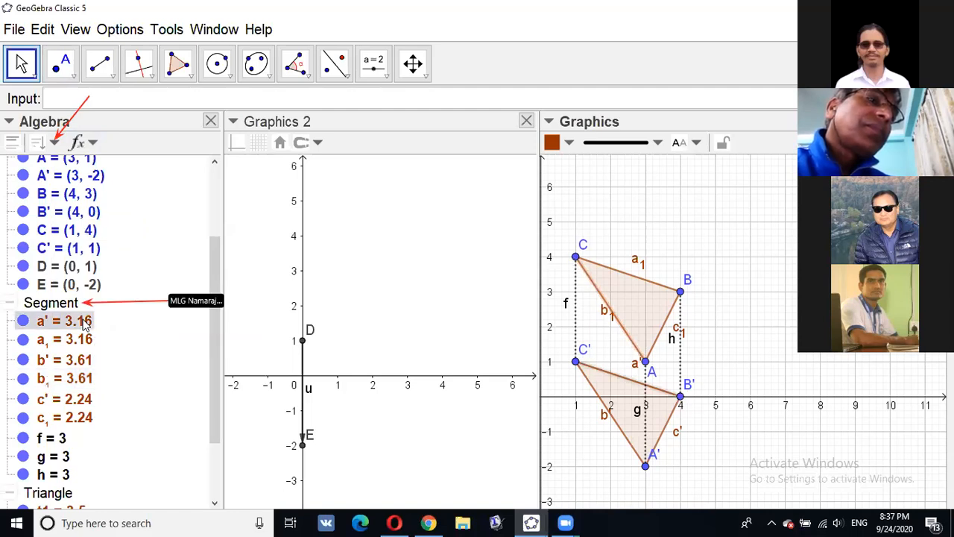
click(216, 503)
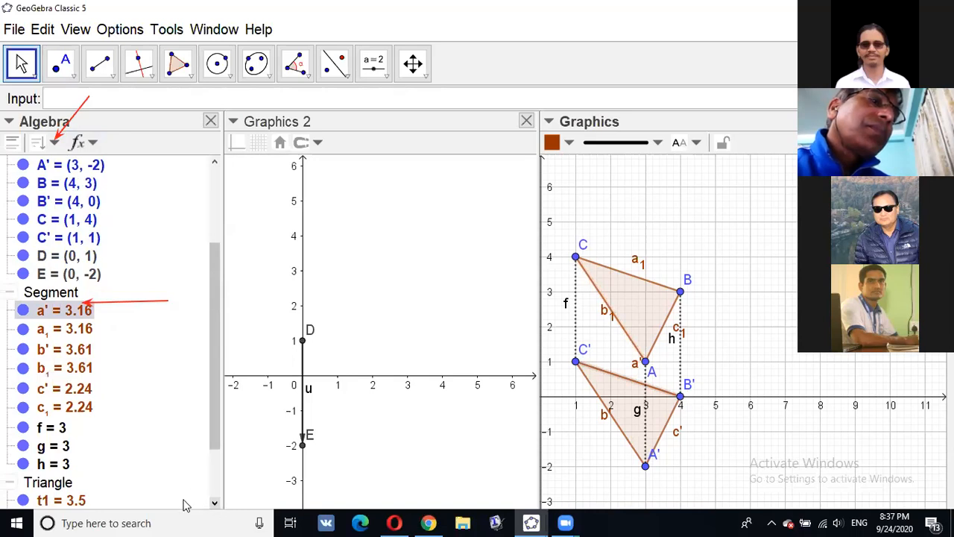
shift+click(67, 464)
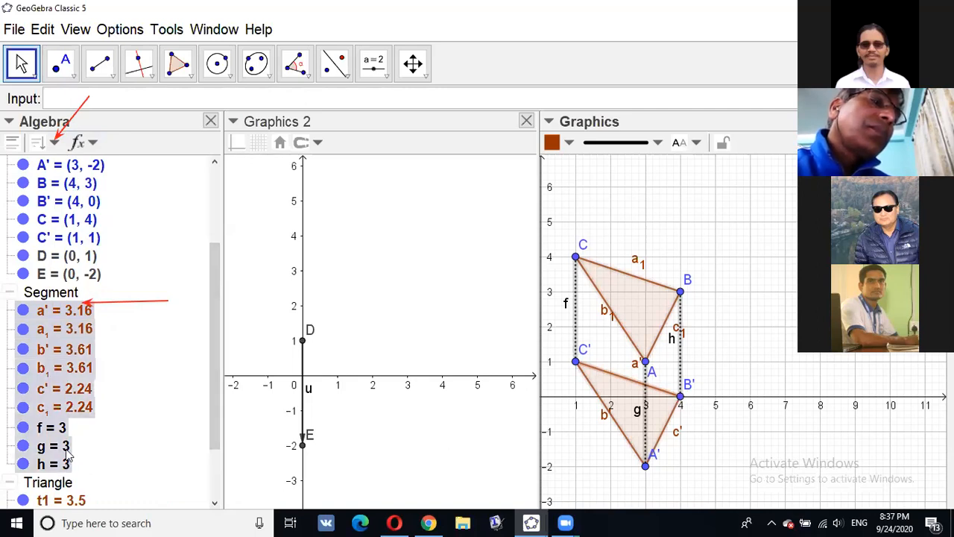
right_click(73, 410)
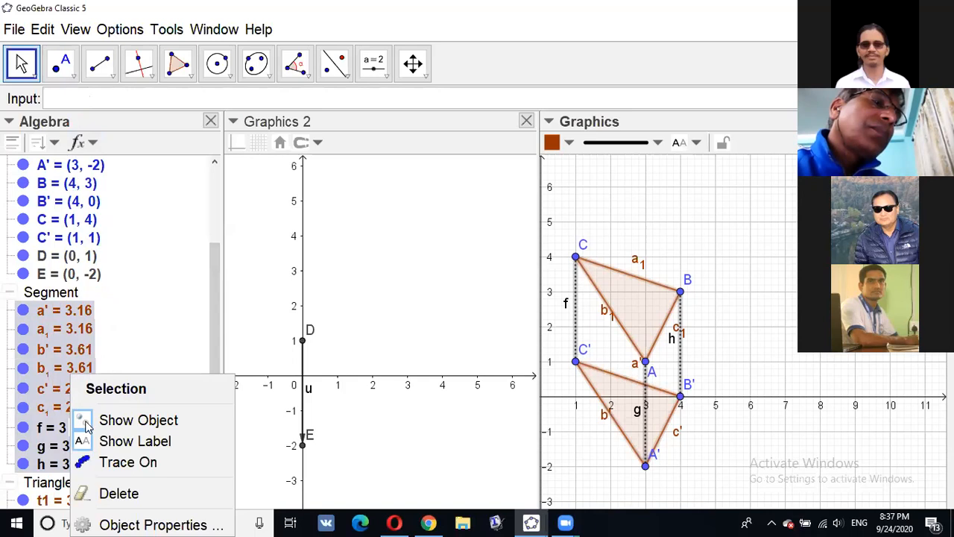
click(131, 441)
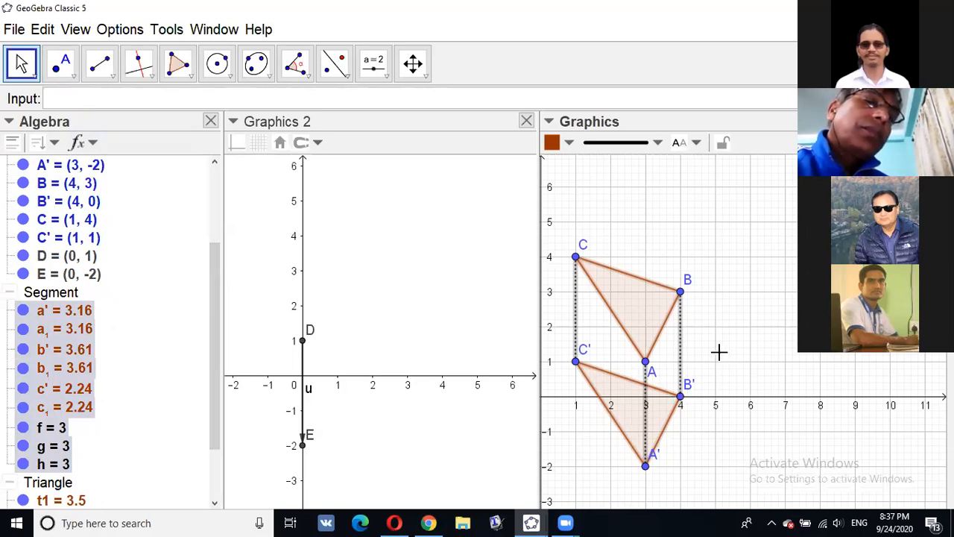
- Recolor the original triangle t1 black and slightly increase its fill opacity
click(635, 311)
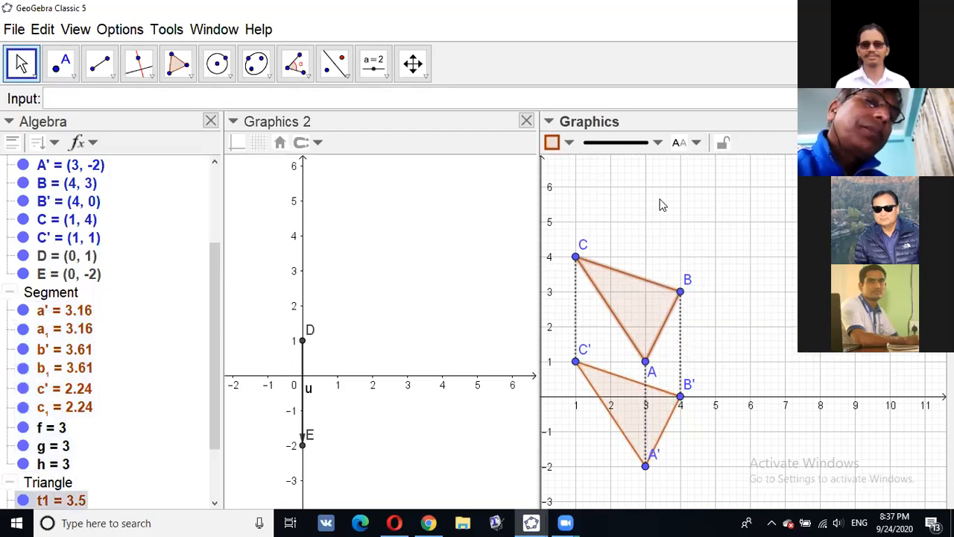
click(569, 142)
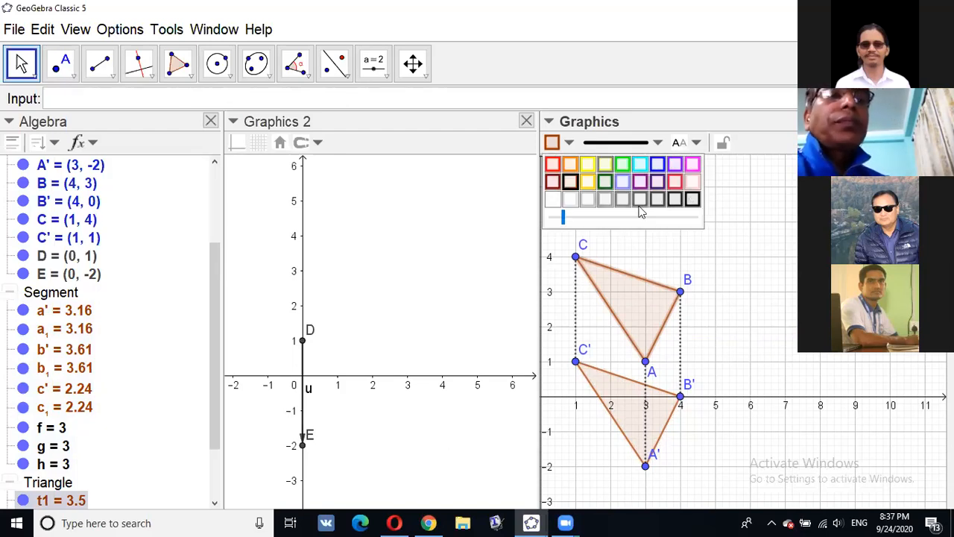
drag(564, 213, 574, 216)
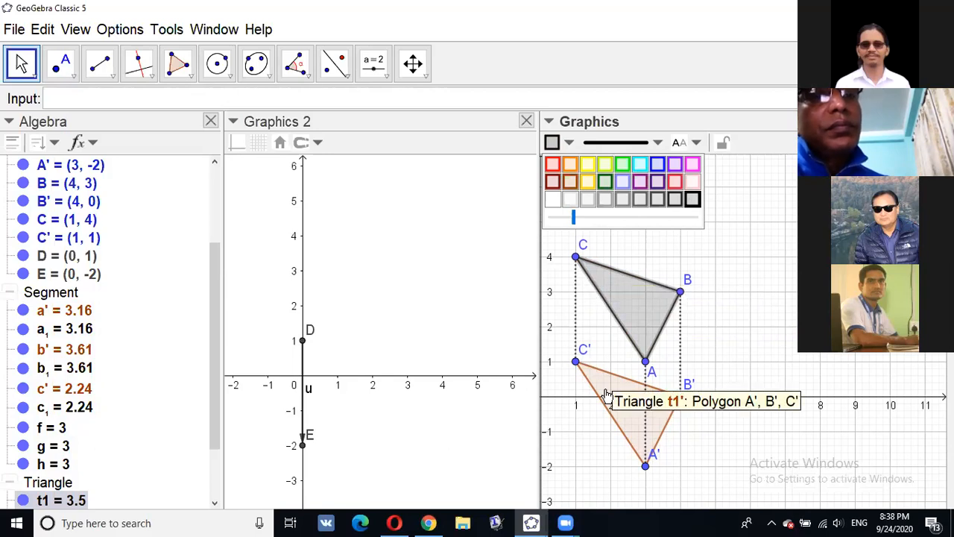
- Set the filling of the image triangle t1' to Hatching in its style properties and close the properties
right_click(669, 519)
click(669, 521)
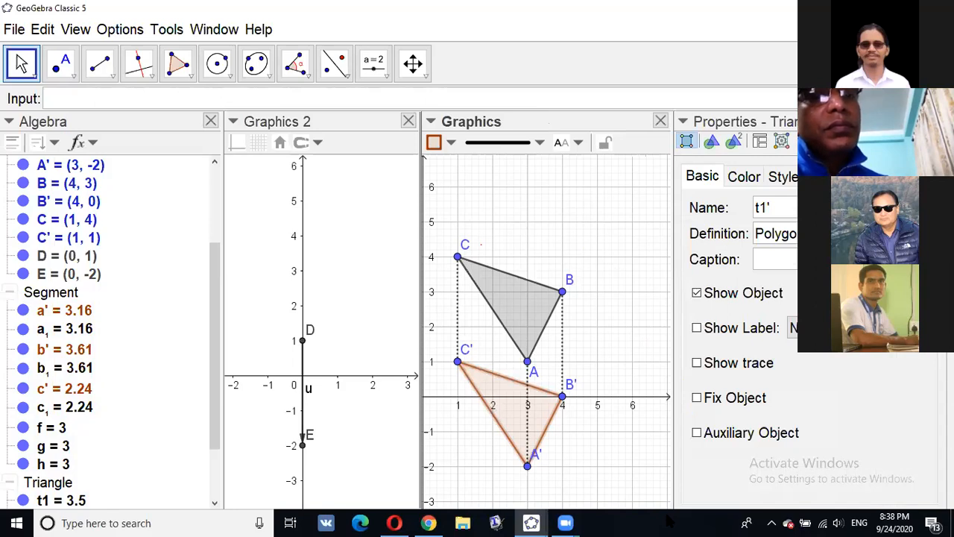
click(784, 177)
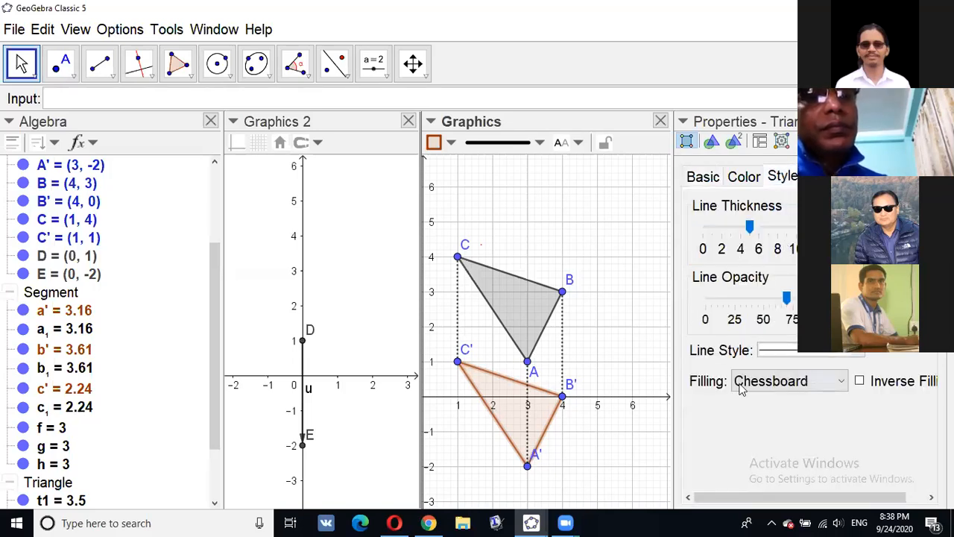
click(841, 382)
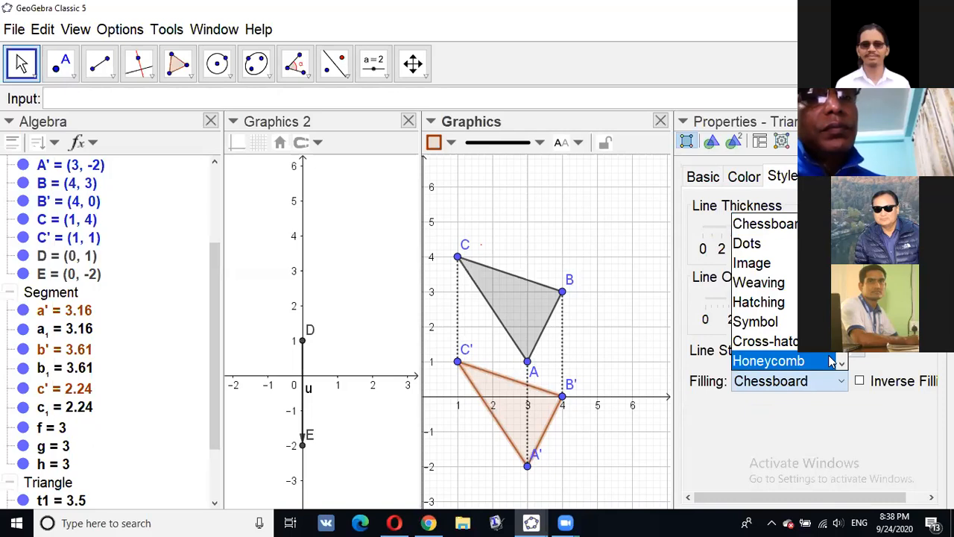
key(Up)
key(Up)
key(Up)
key(Up)
key(Up)
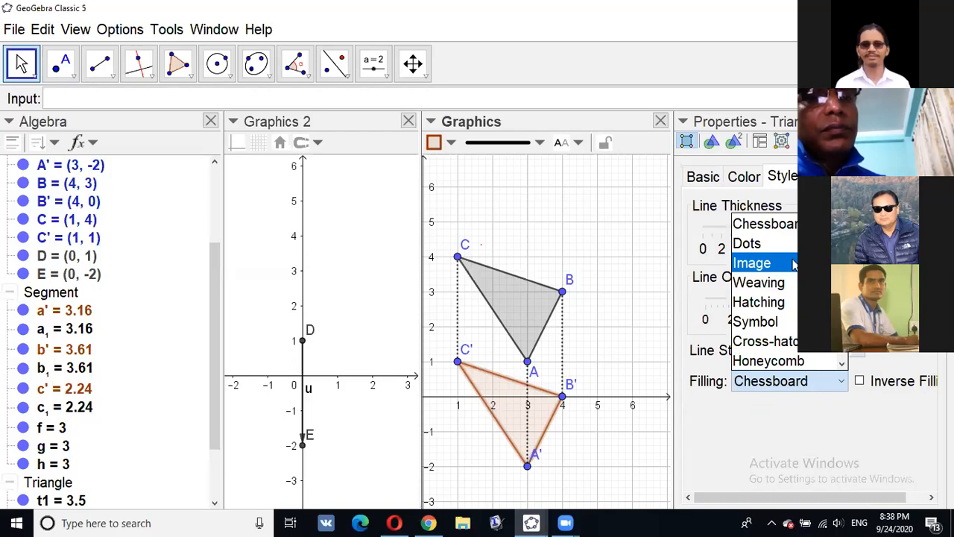
click(782, 303)
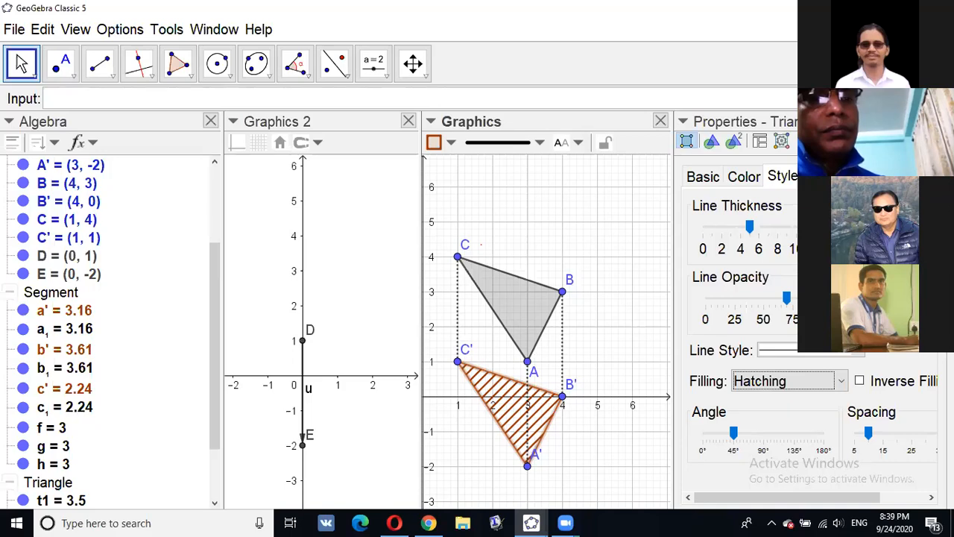
click(938, 121)
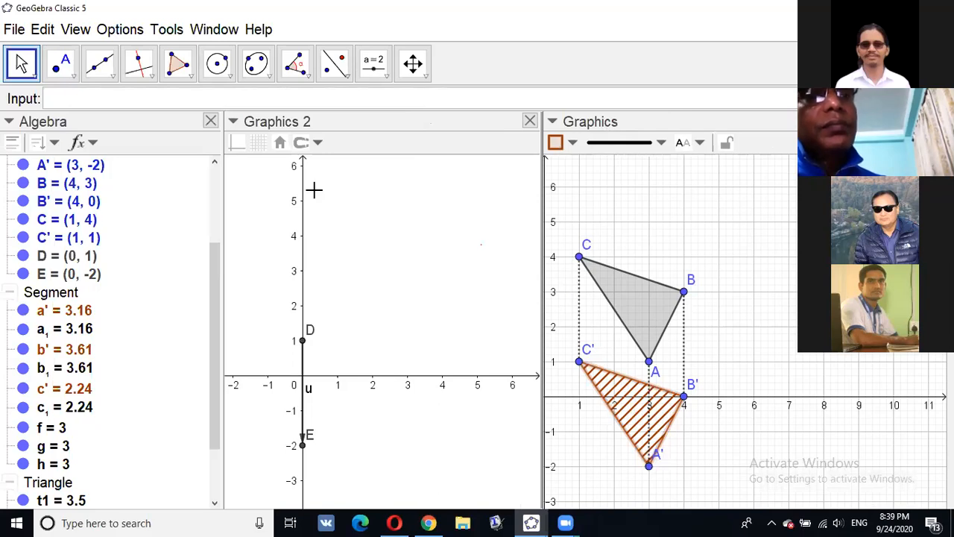
- Show the grid and hide the axes in Graphics 2, and narrow the Algebra view
click(258, 143)
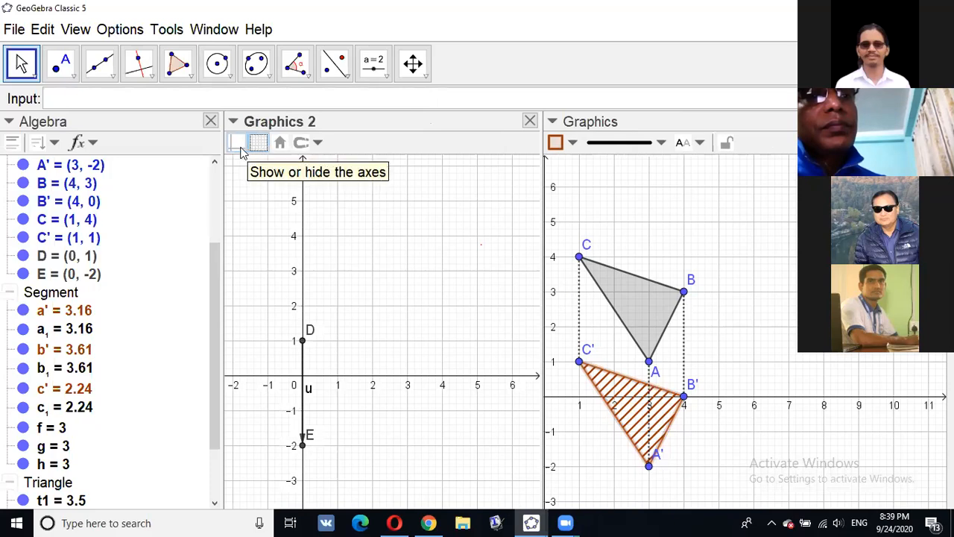
click(238, 144)
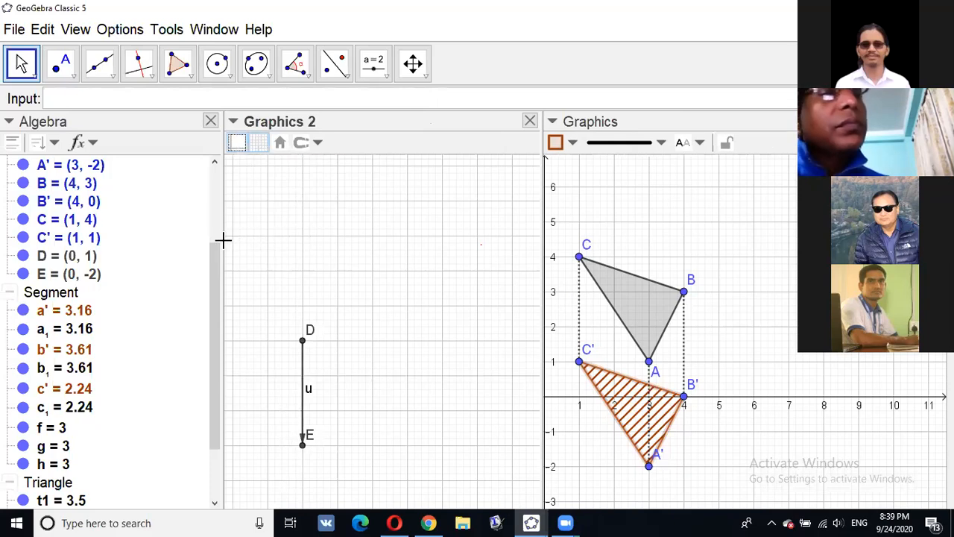
drag(223, 238, 174, 235)
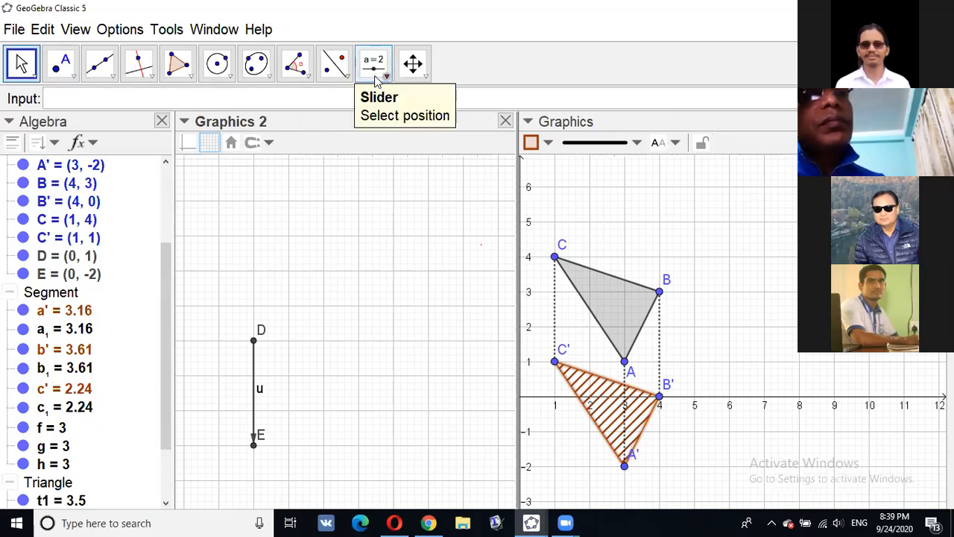
click(54, 77)
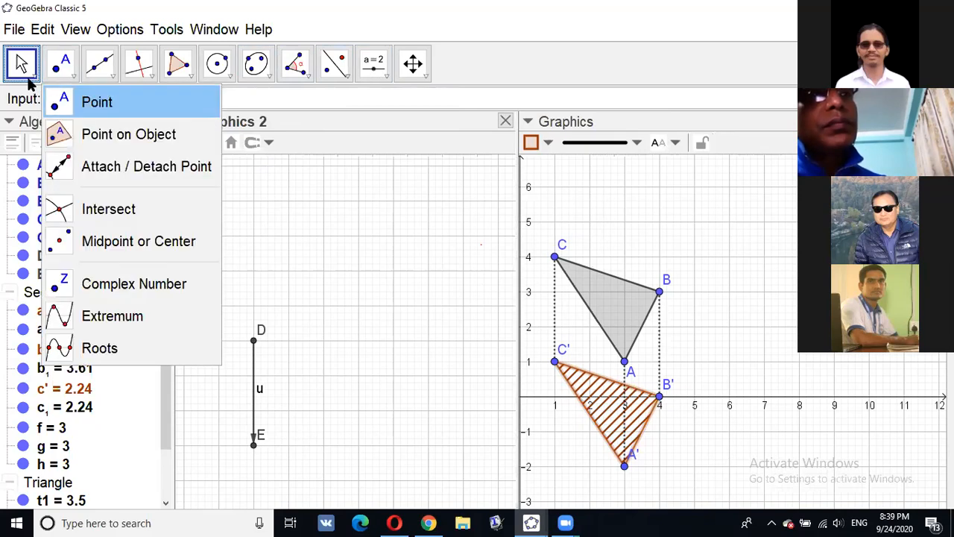
click(30, 77)
click(45, 100)
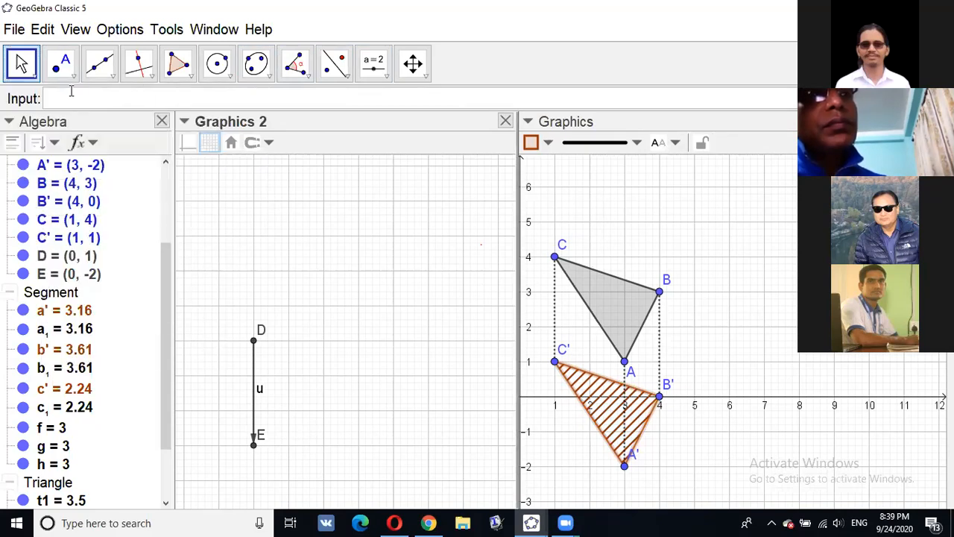
- Start a new text object in the empty area above vector u in Graphics 2 and widen its edit dialog
click(374, 67)
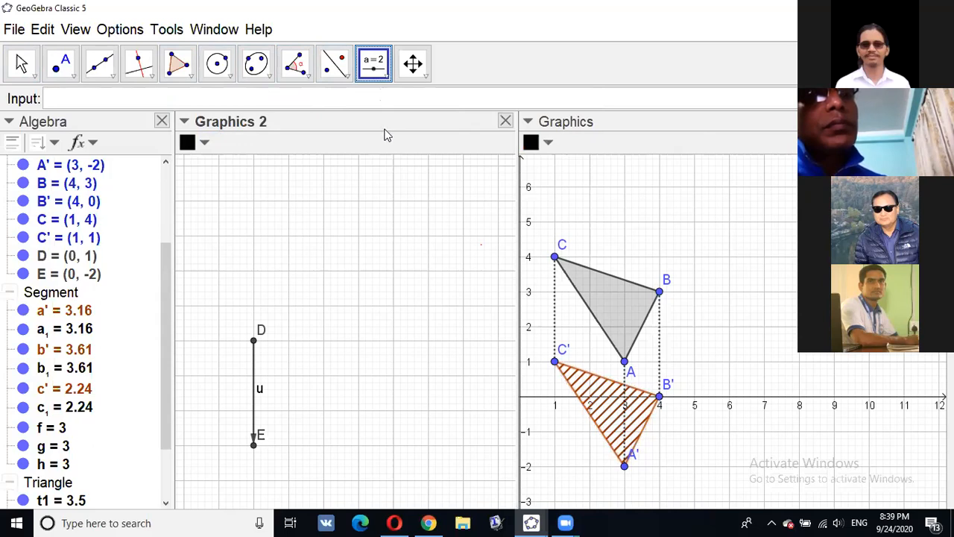
click(386, 75)
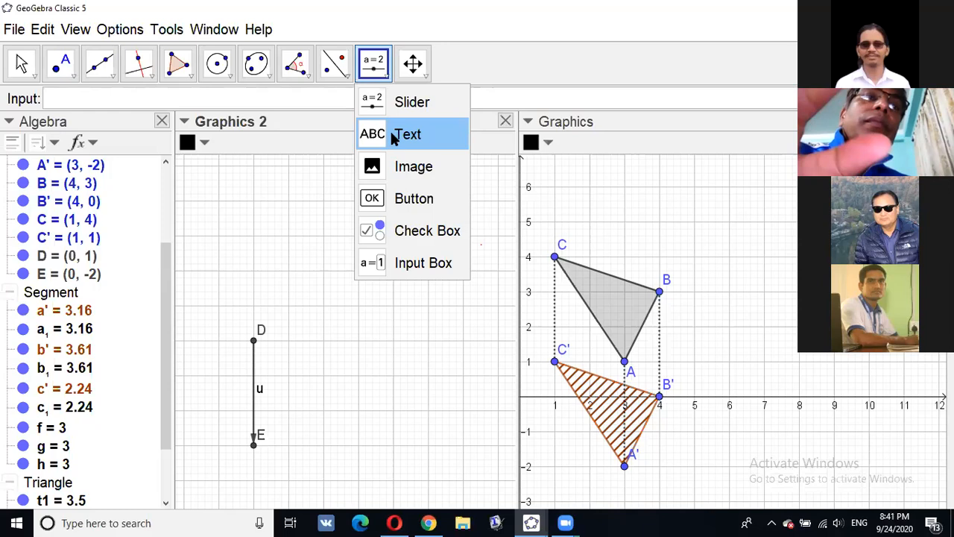
click(394, 136)
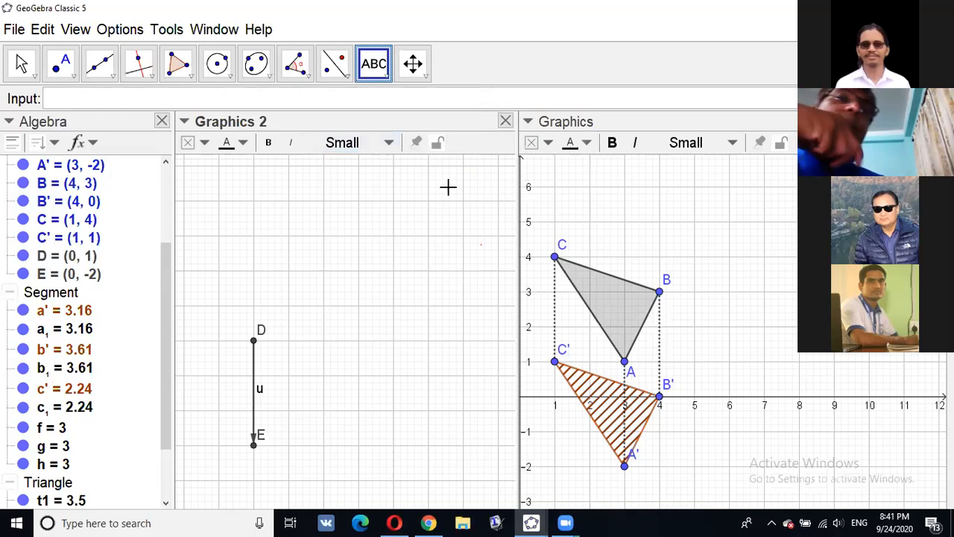
click(245, 188)
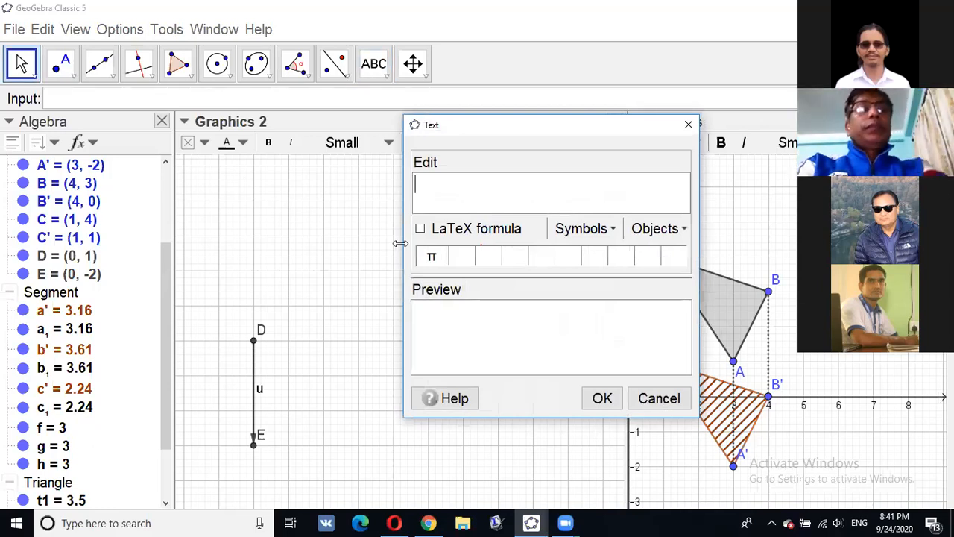
drag(401, 243, 258, 240)
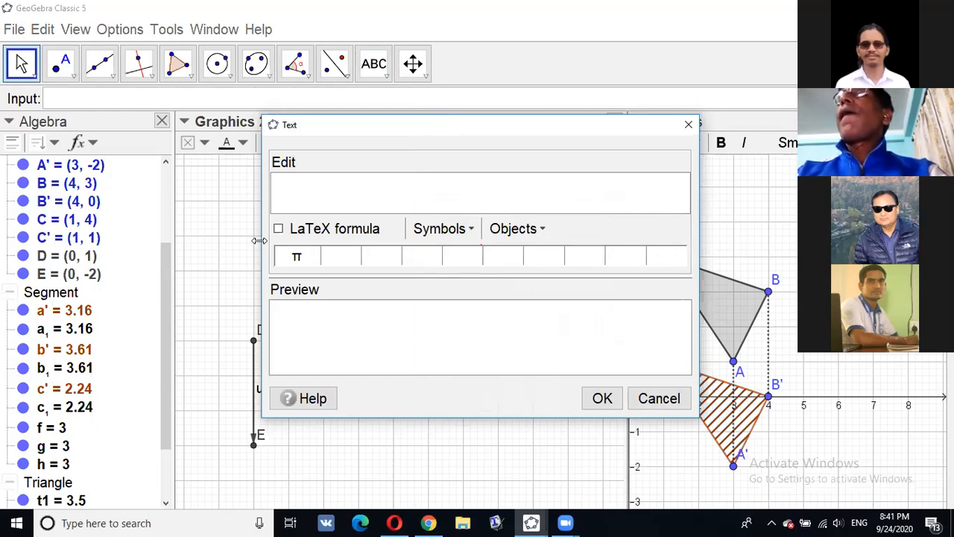
click(80, 35)
click(77, 30)
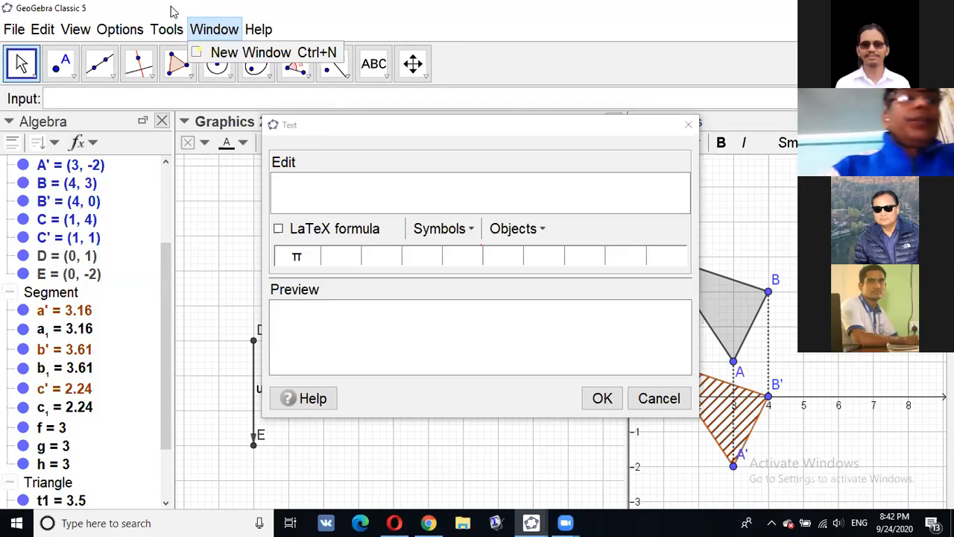
- Enable LaTeX formula for the new text and begin its content with \text{
click(280, 185)
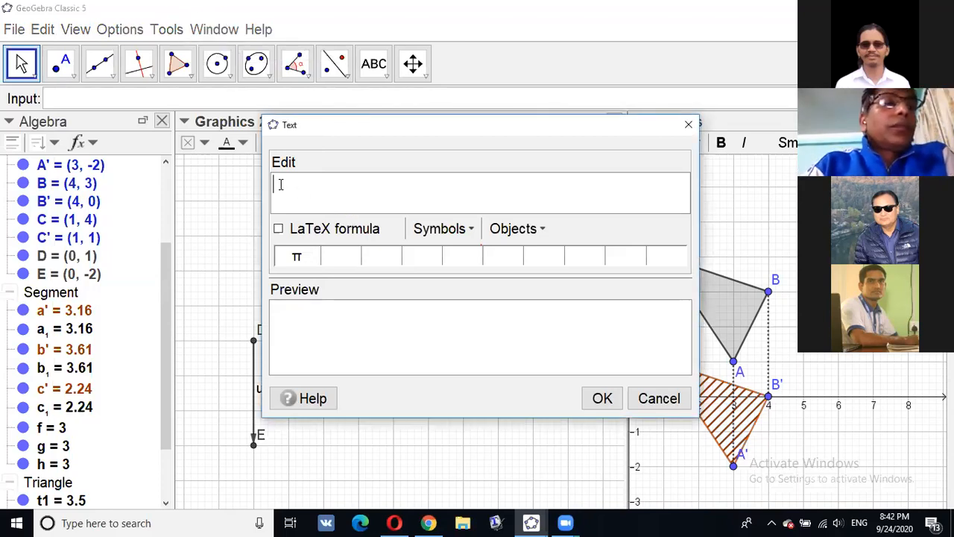
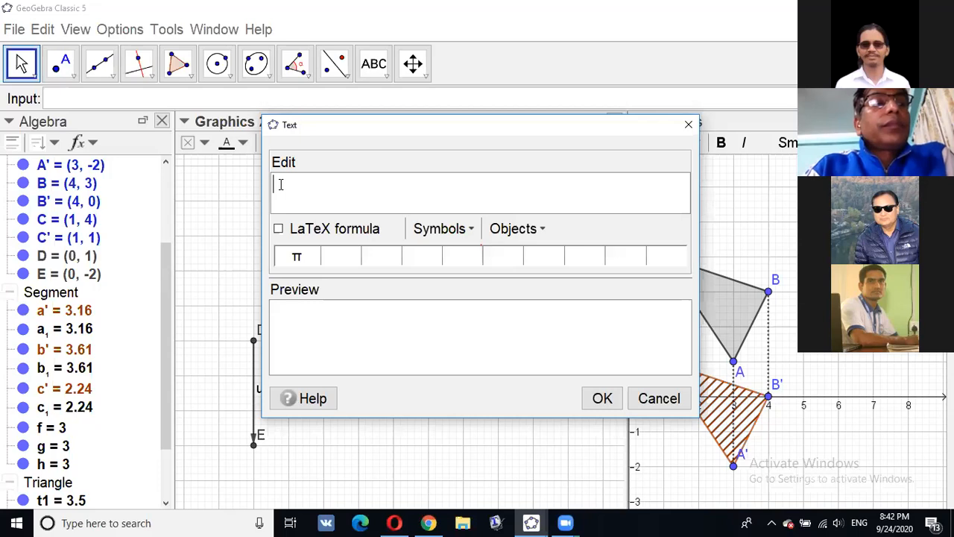
click(280, 230)
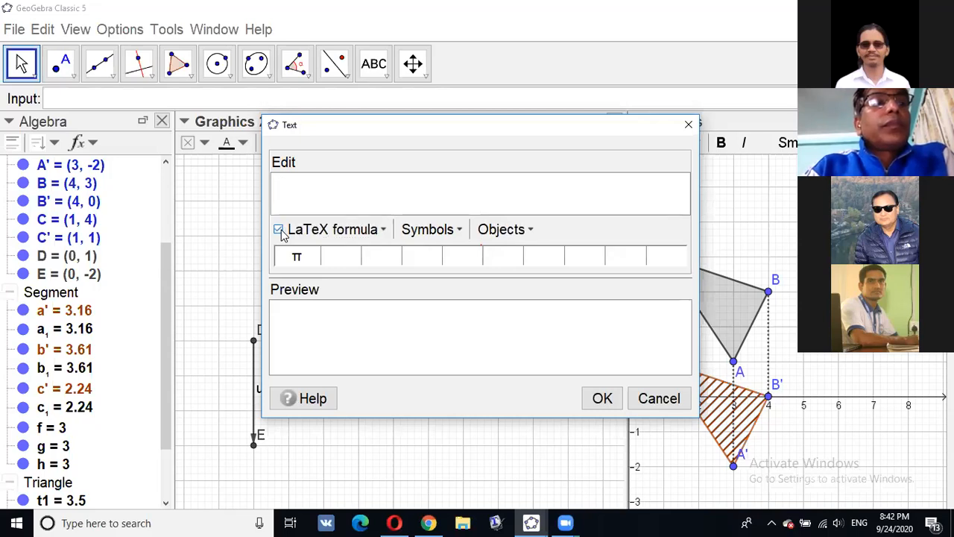
click(275, 187)
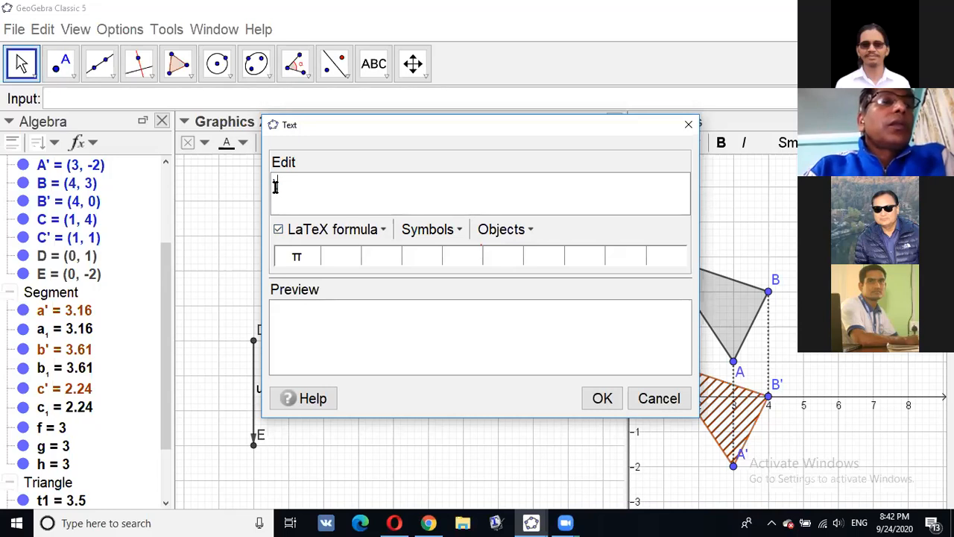
text(\t)
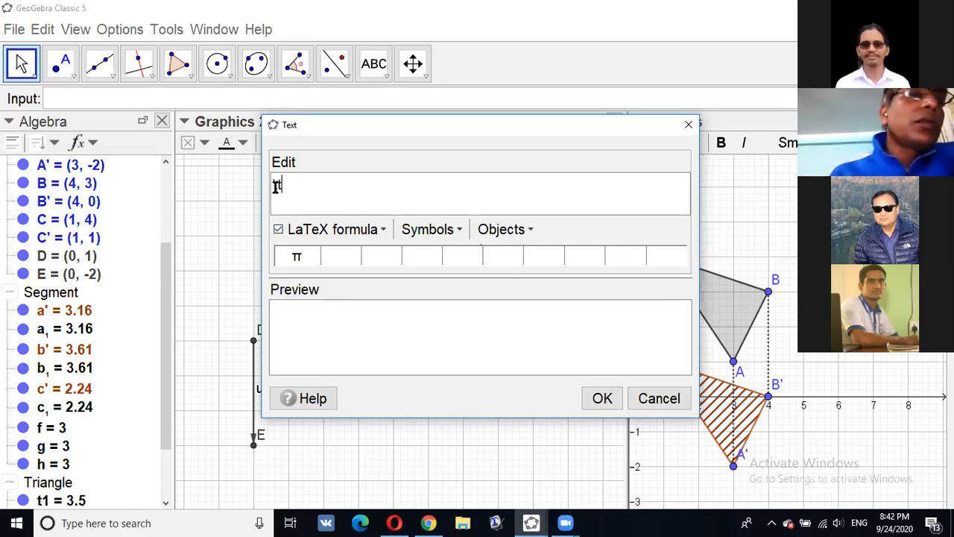
text(ext)
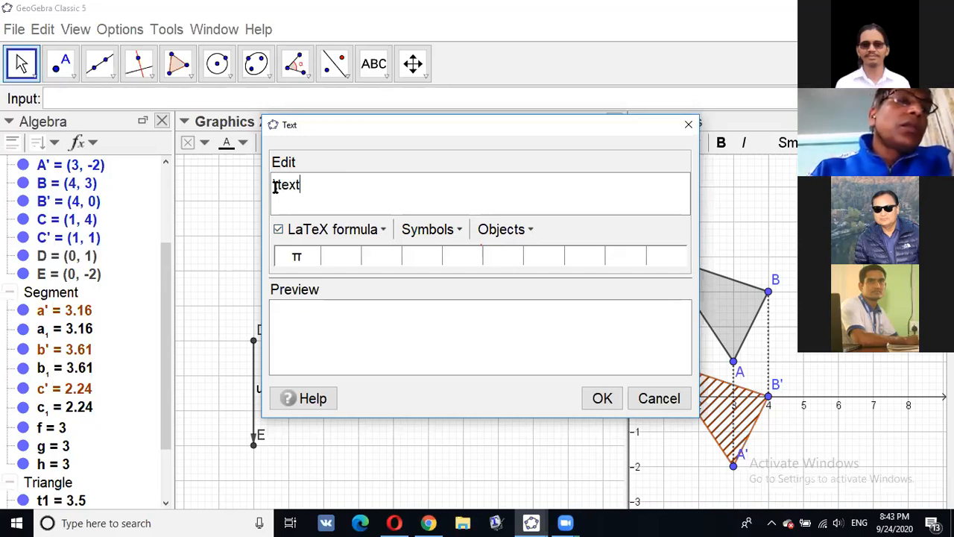
text({)
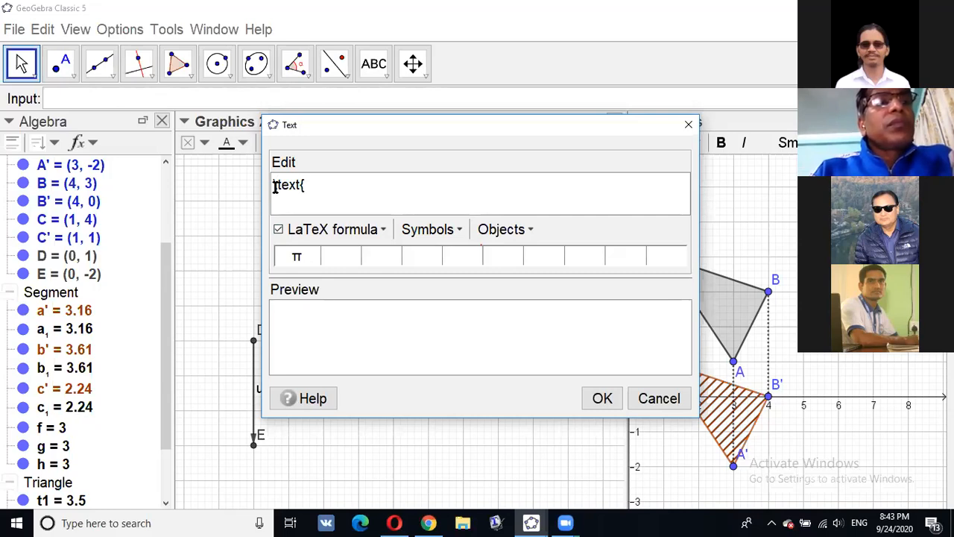
text(S)
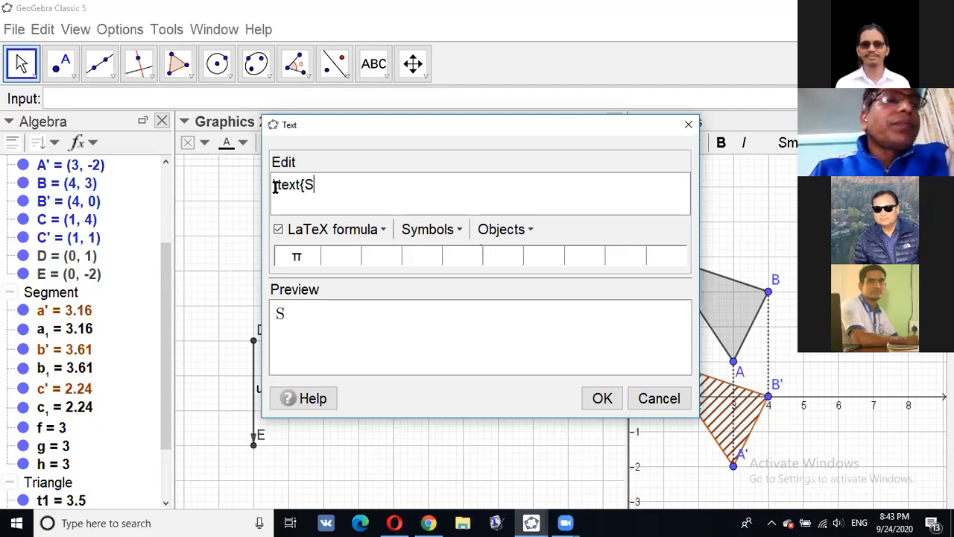
text(olution)
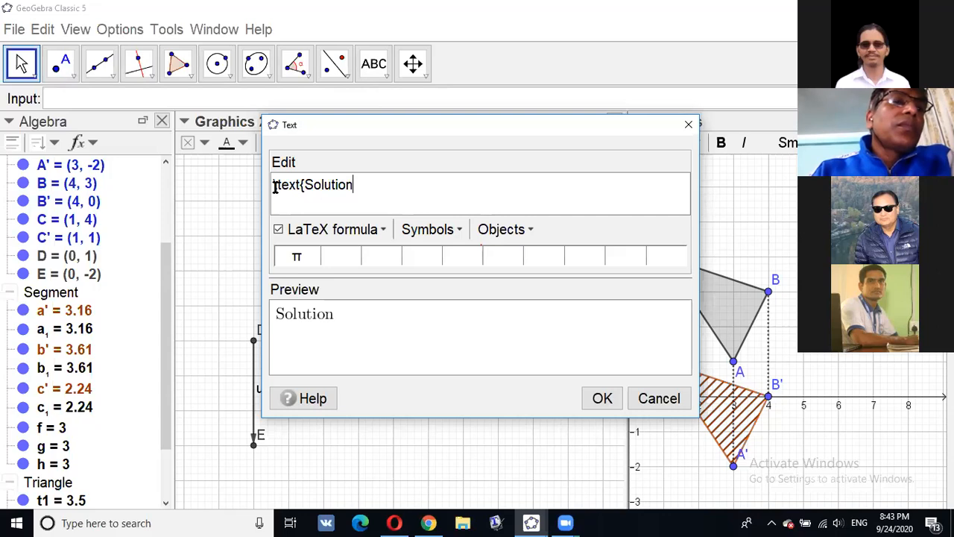
key(BackSpace)
key(BackSpace)
key(BackSpace)
key(BackSpace)
key(BackSpace)
key(BackSpace)
key(BackSpace)
key(BackSpace)
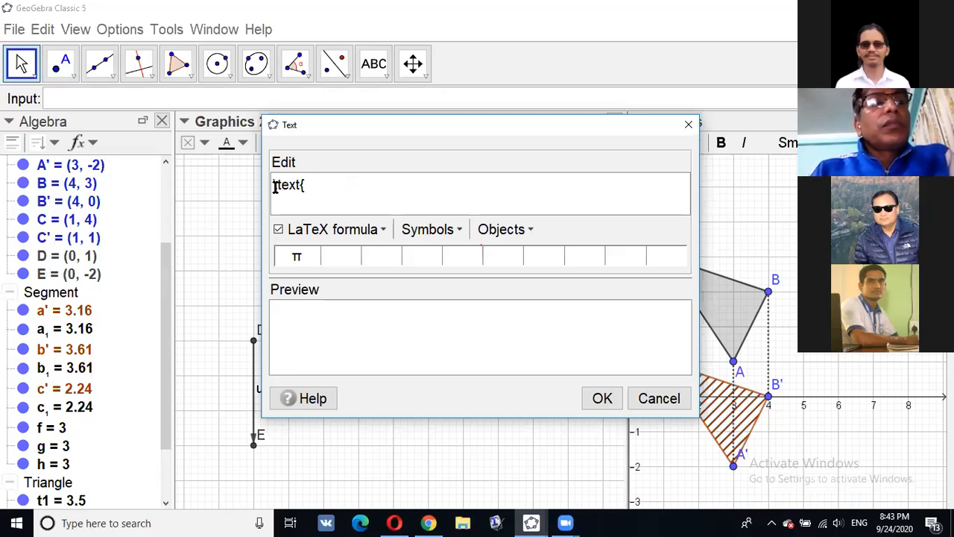
- Enter "Question: Draw" after the opening brace of the LaTeX text, with a capital D
text(Question)
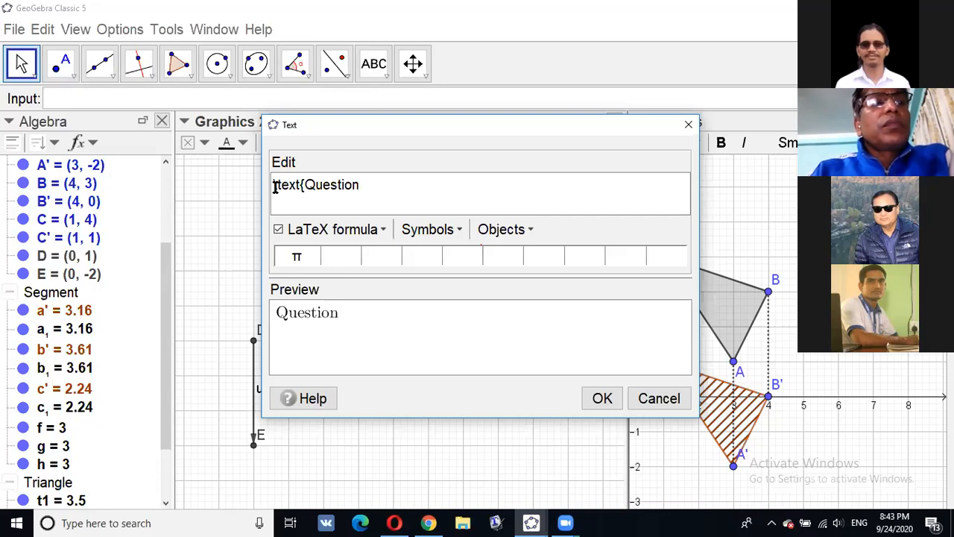
text(:)
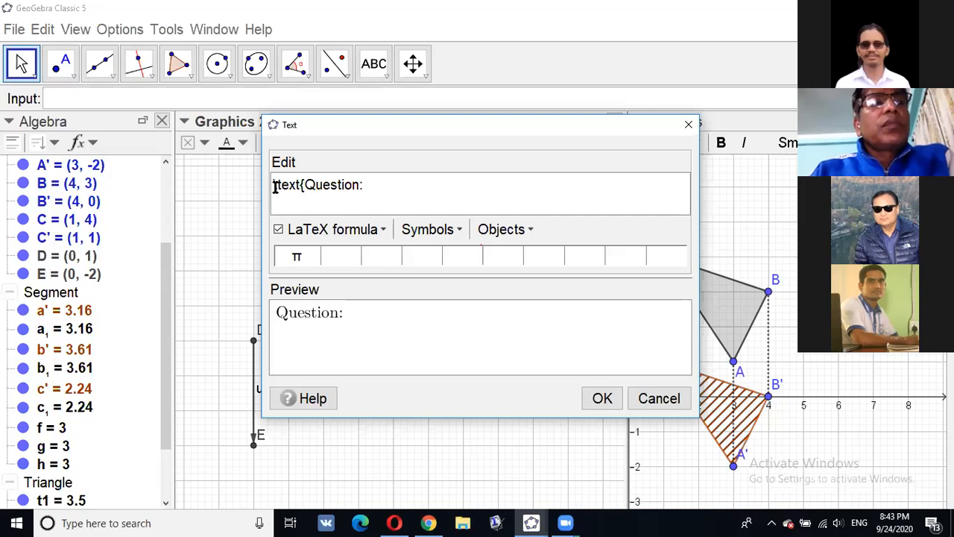
text(draw)
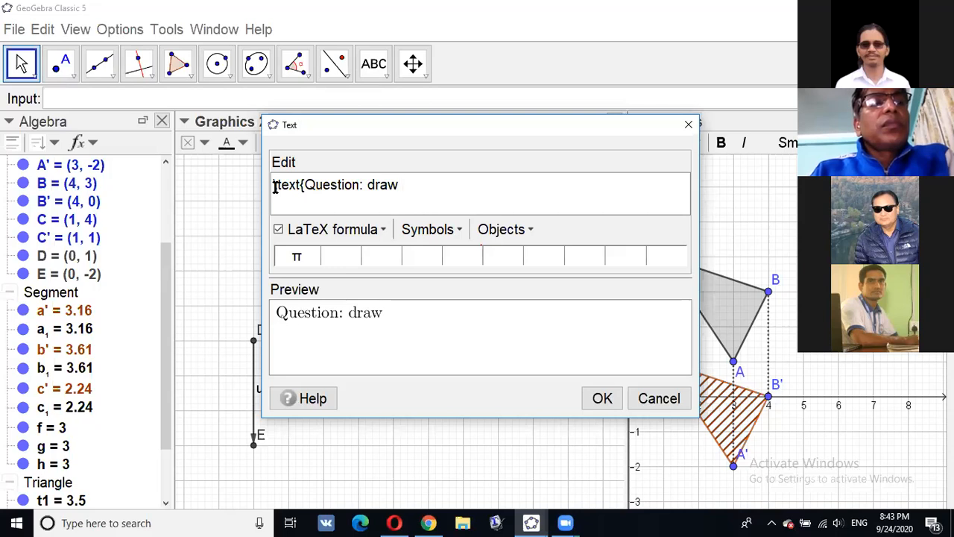
key(BackSpace)
key(BackSpace)
key(BackSpace)
key(BackSpace)
key(BackSpace)
text(Draw)
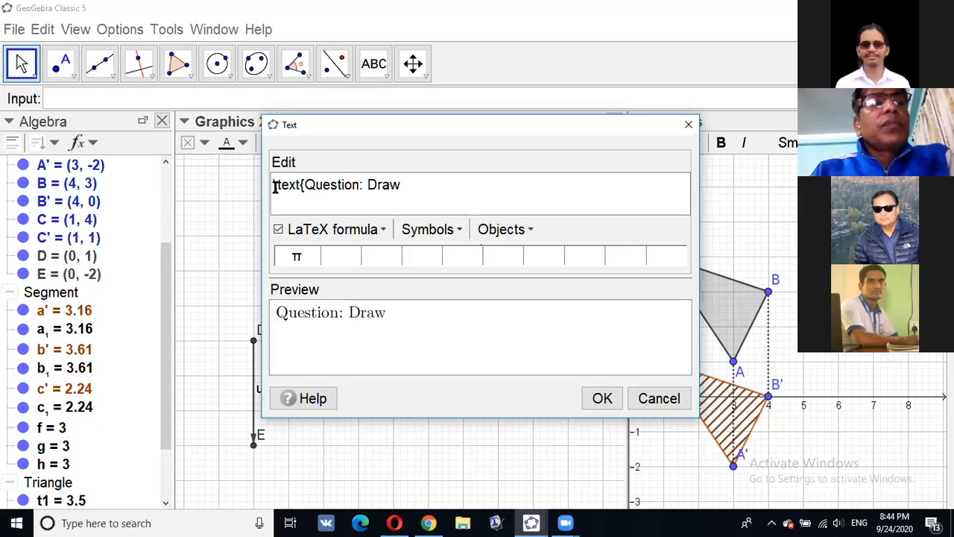
- Continue the question text with "a triangle ABC having"
text( a tria)
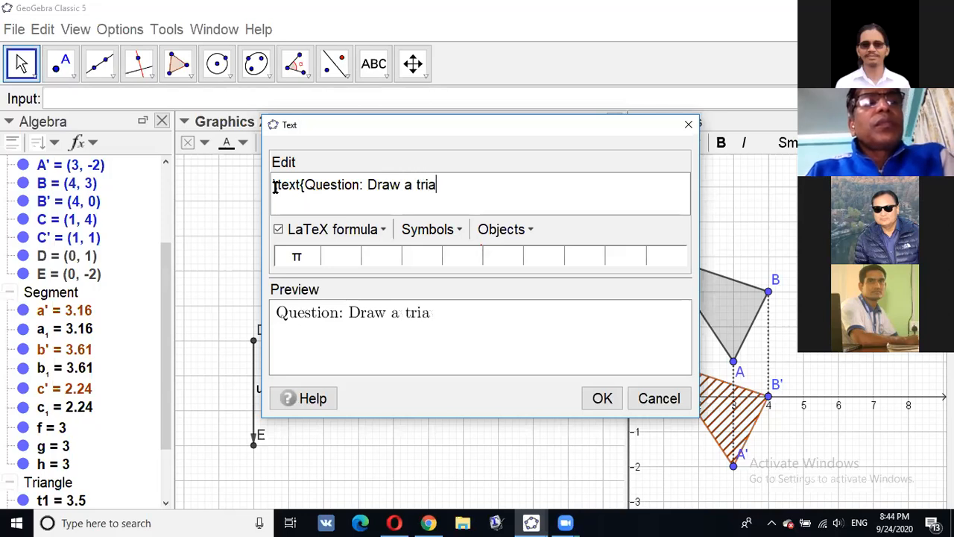
text(n)
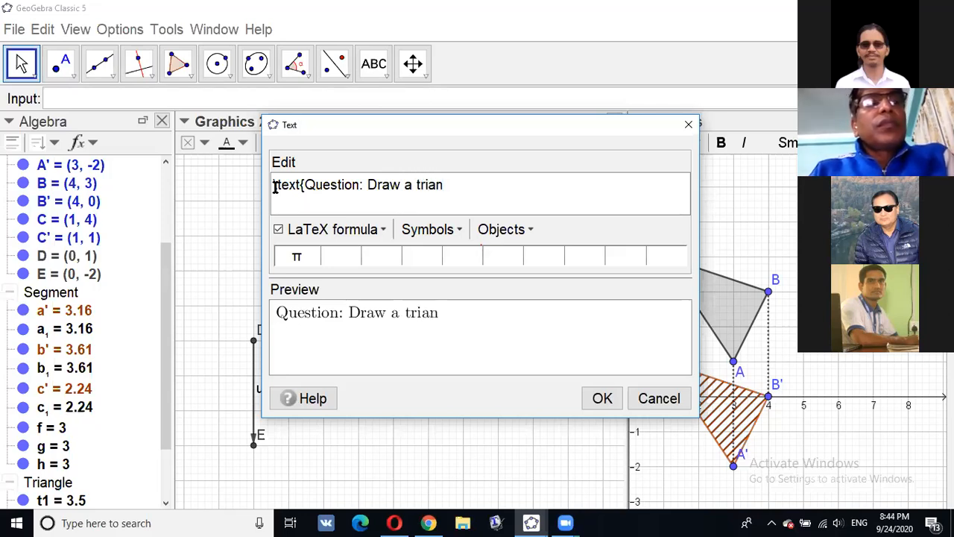
text(gl)
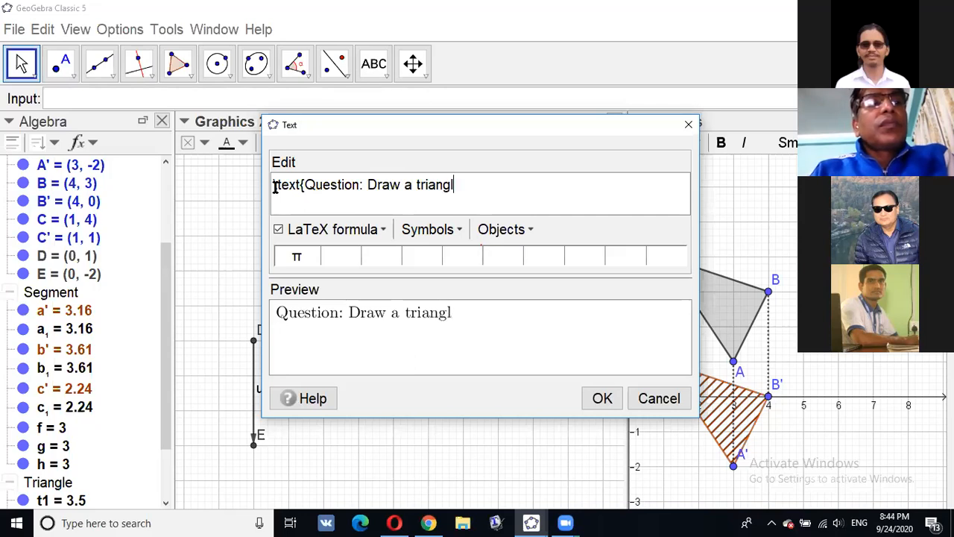
text(e A)
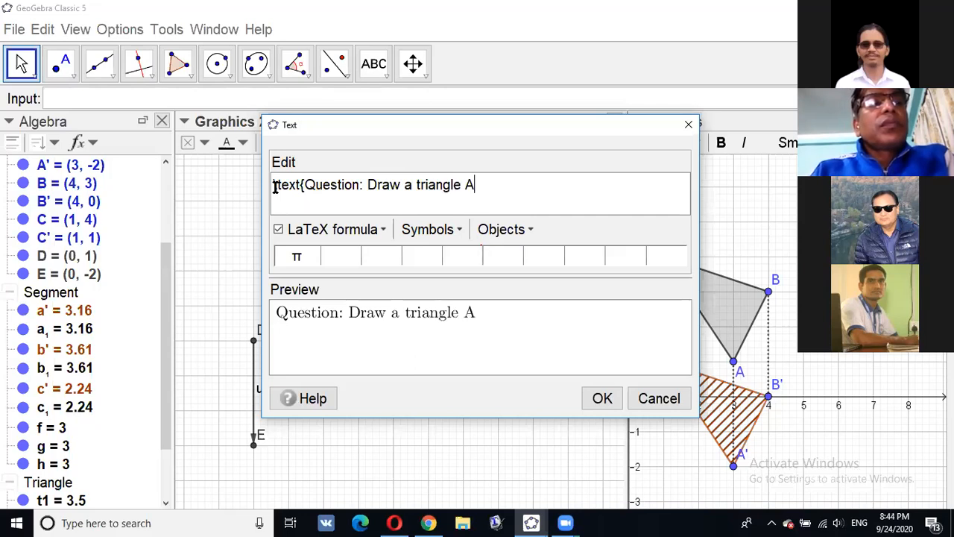
text(M)
key(BackSpace)
text(BS)
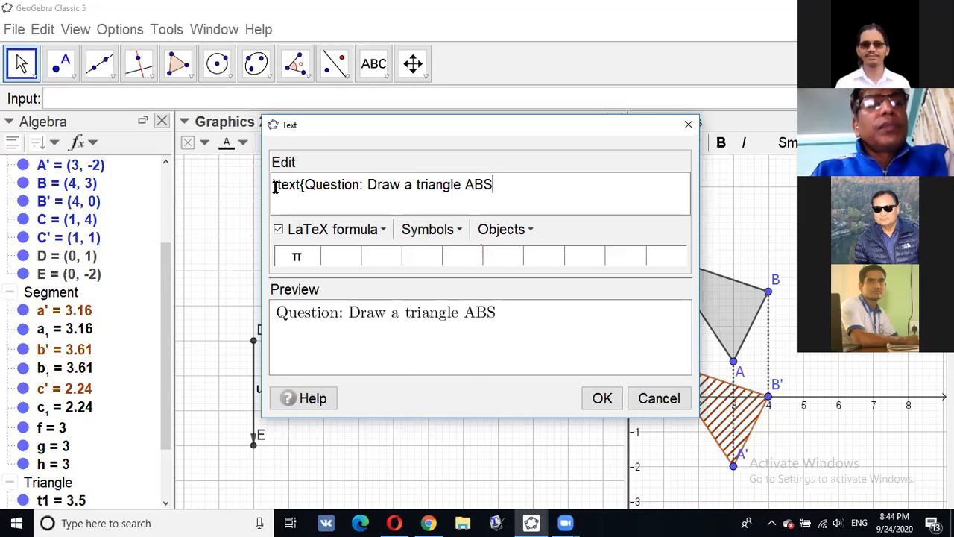
key(BackSpace)
text(C having)
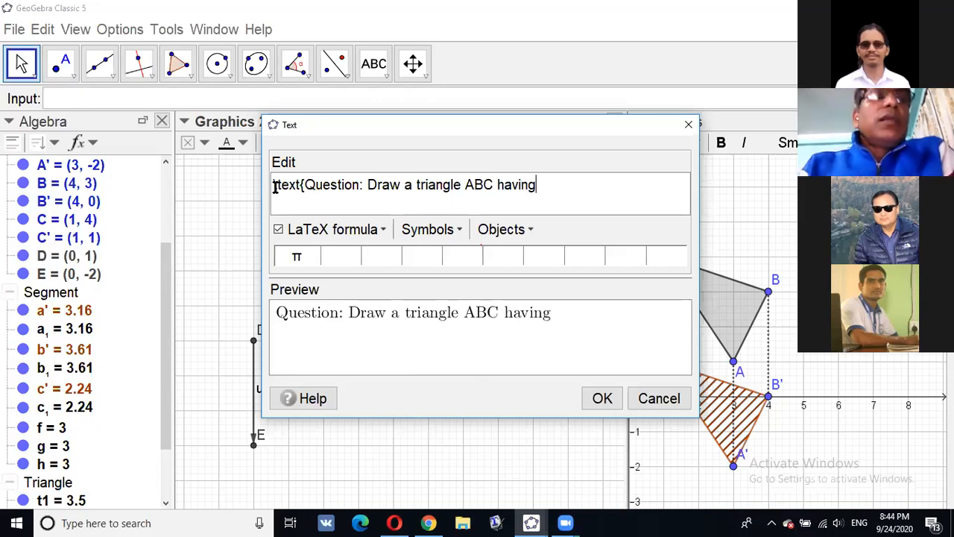
- Add "vertices A" to the question and insert point A as a dynamic object right after it
text( ve)
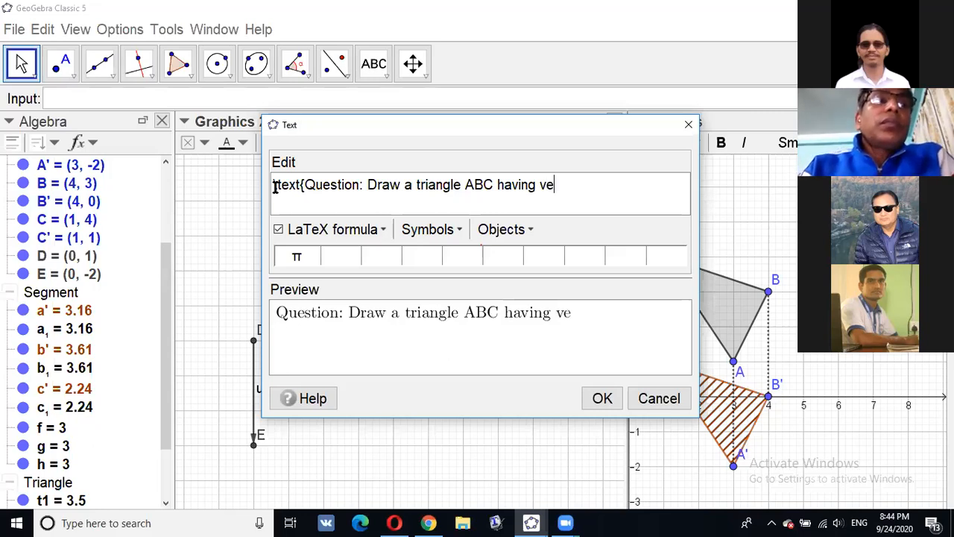
text(rt)
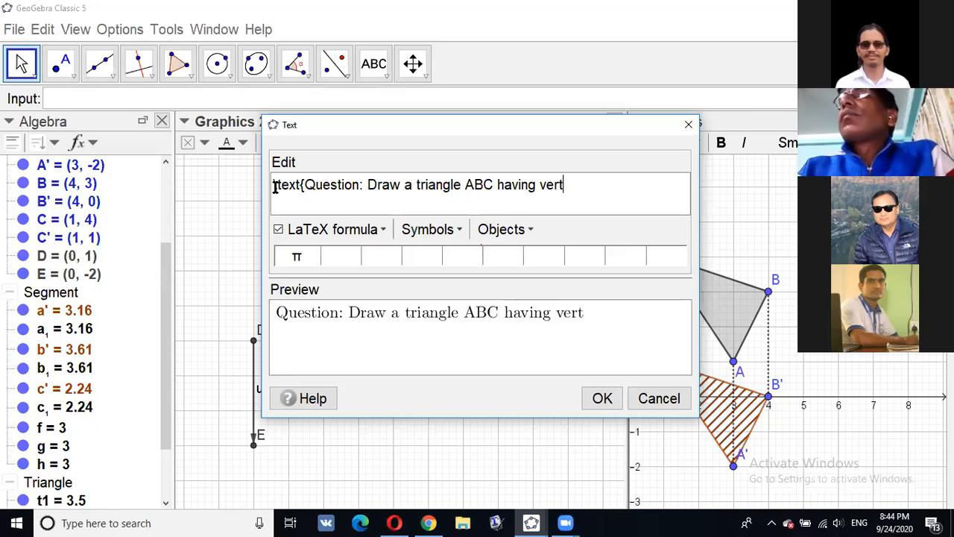
text(ices)
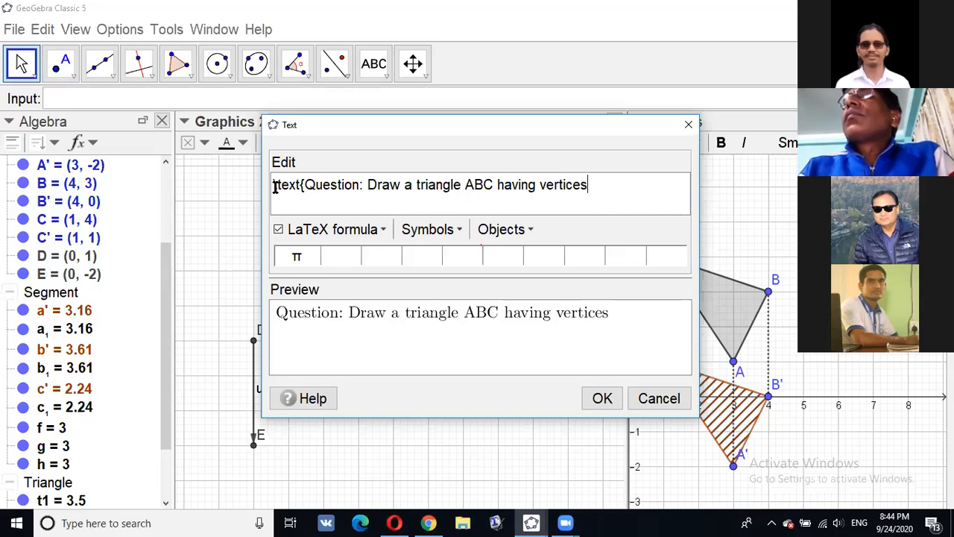
text( A)
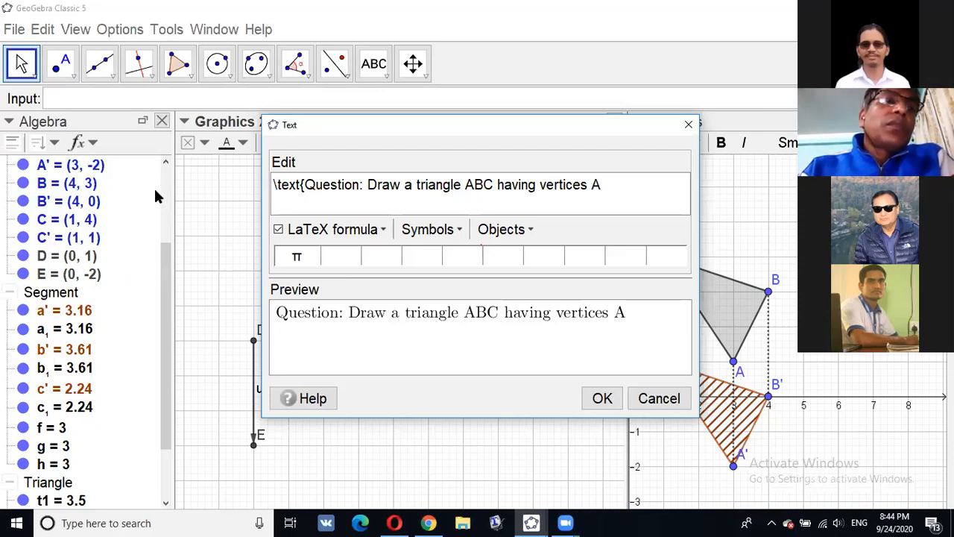
click(166, 165)
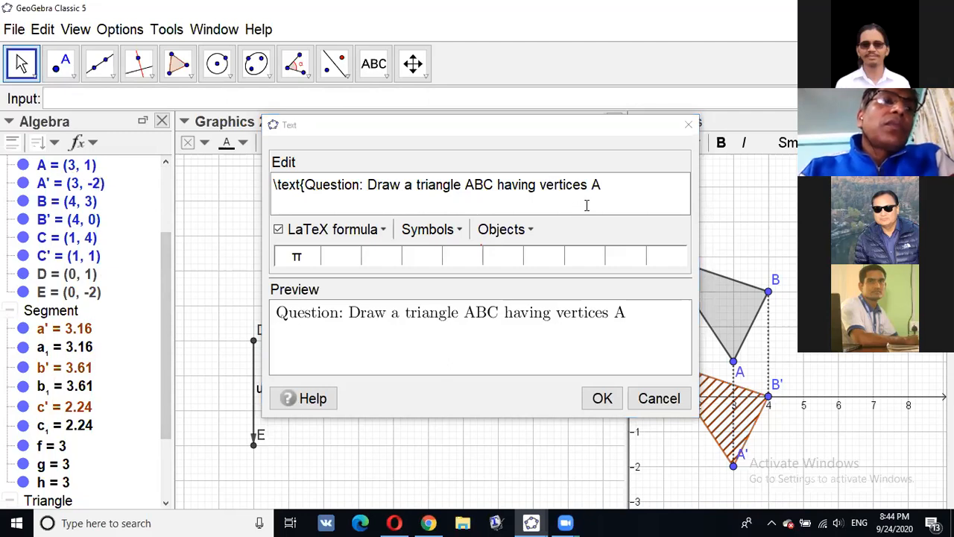
click(604, 184)
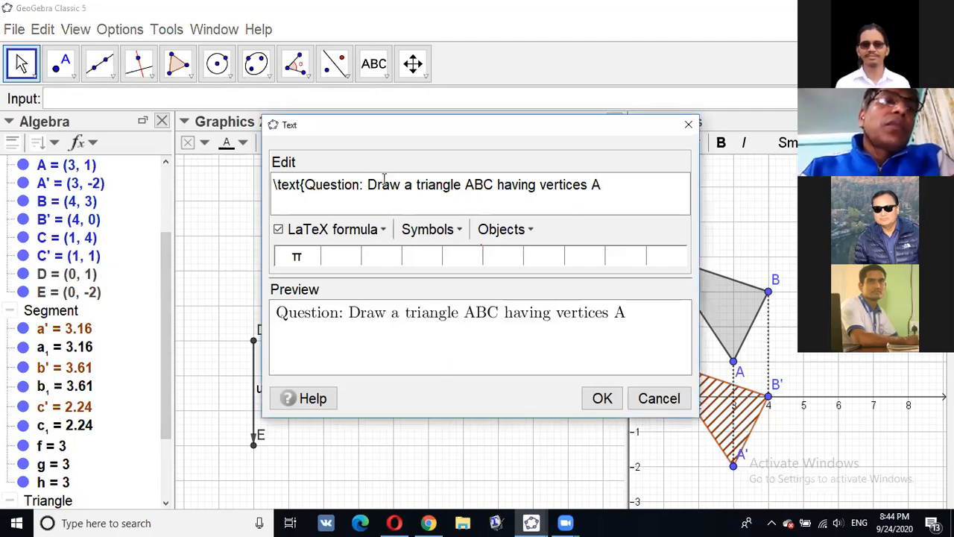
click(67, 167)
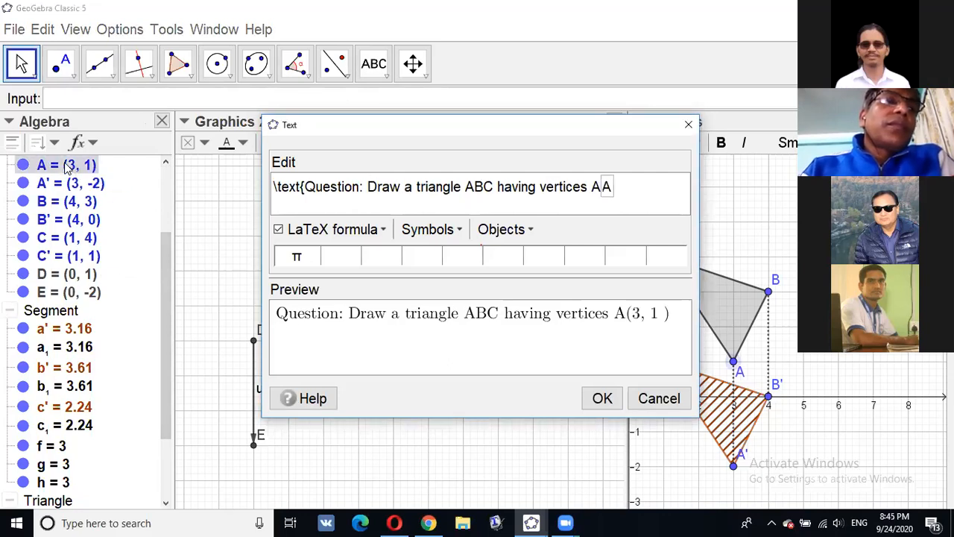
- Add ", B" after point A's coordinates and insert point B as a dynamic object behind the letter
click(616, 202)
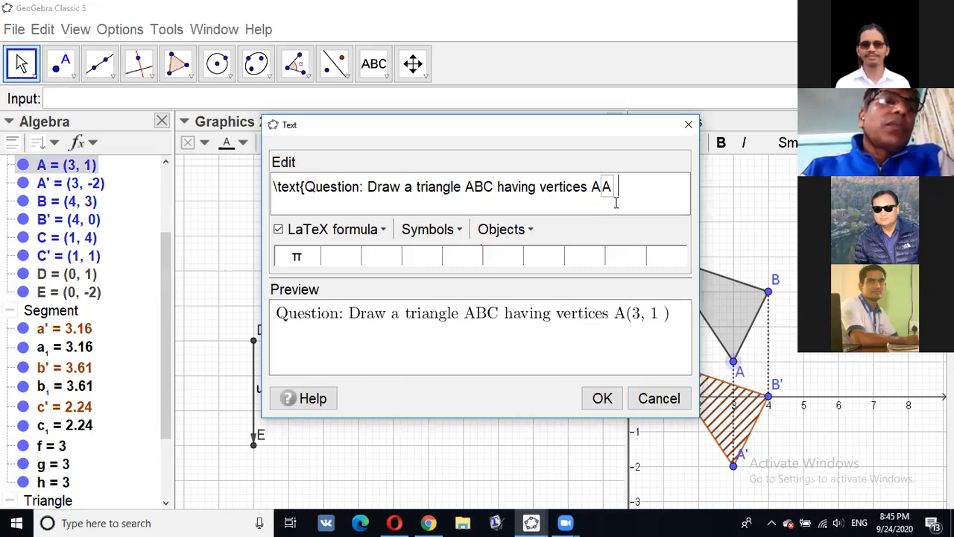
text(,)
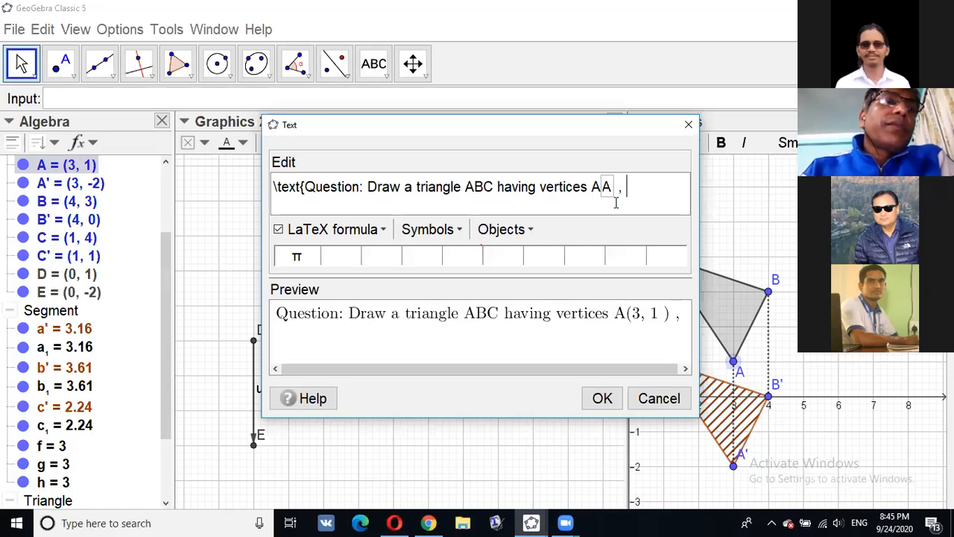
text( B)
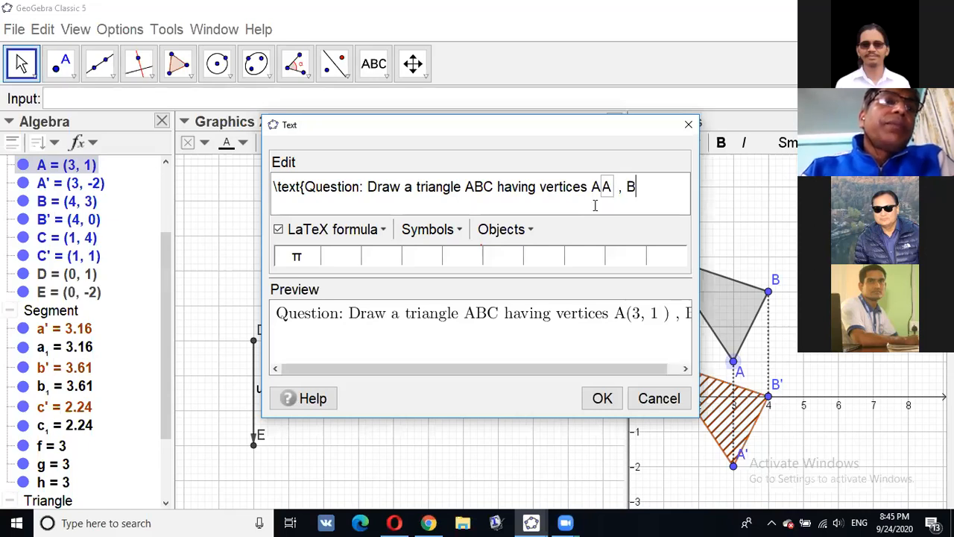
click(79, 205)
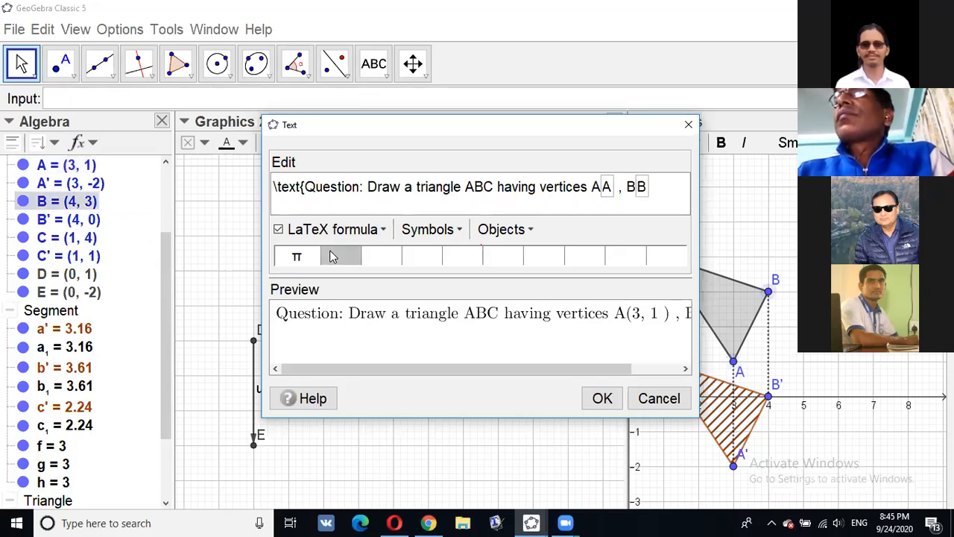
- Add "and C" to the question, widen the text dialog, and insert point C as a dynamic object after the letter
text(an)
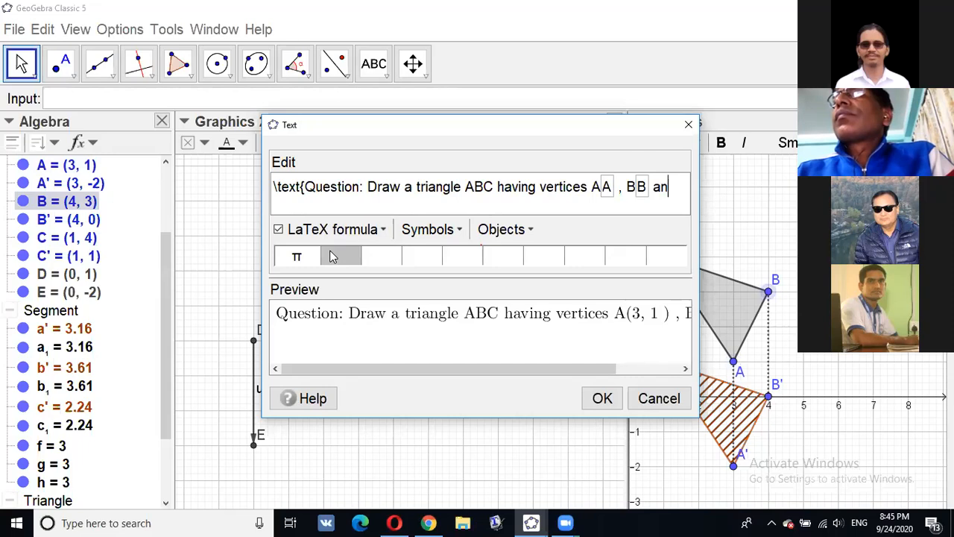
text(d)
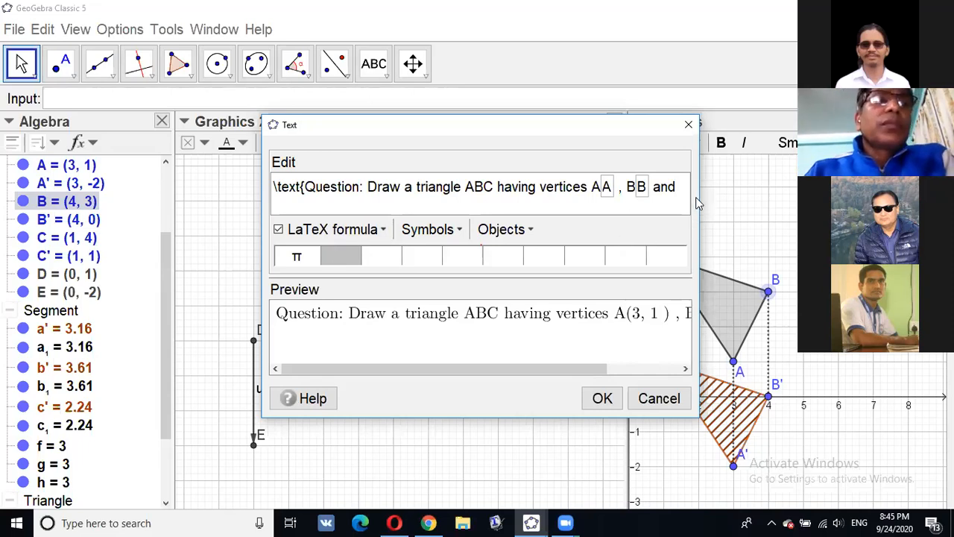
text(C)
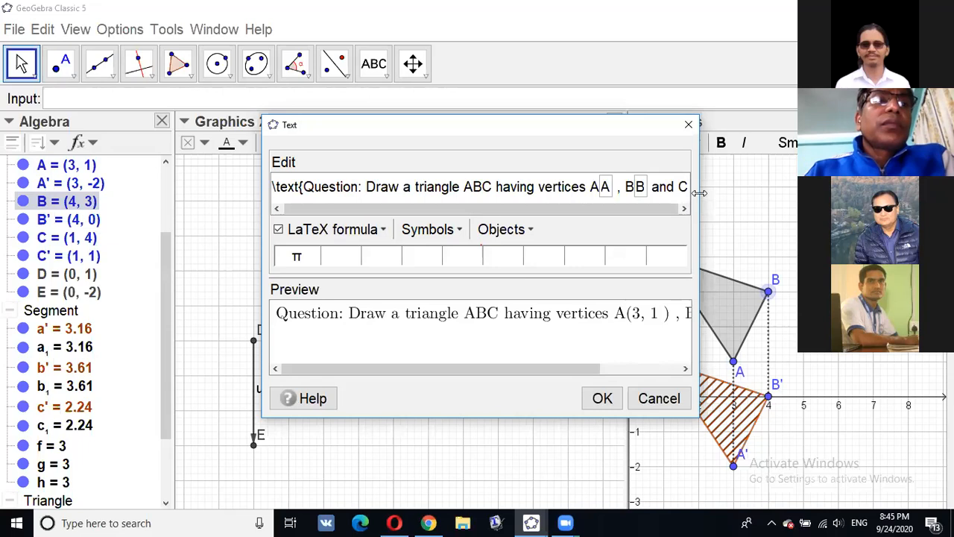
drag(699, 193, 814, 193)
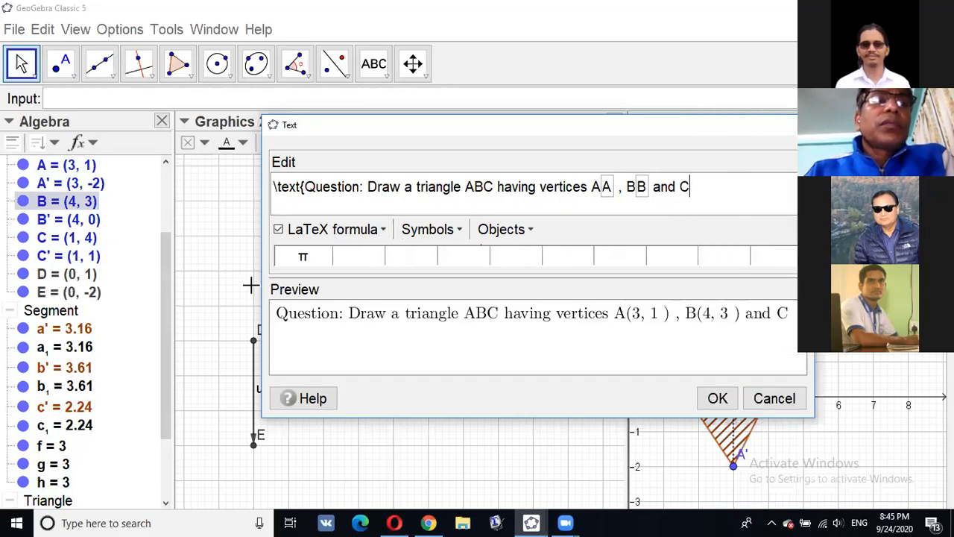
click(84, 238)
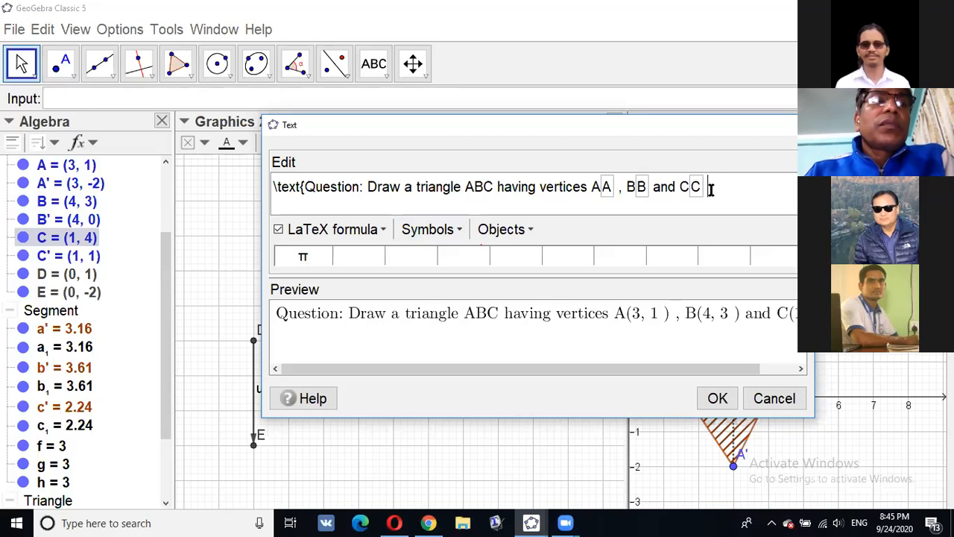
- Finish the first sentence with "in the graph paper." followed by the LaTeX line break \\
text(in the)
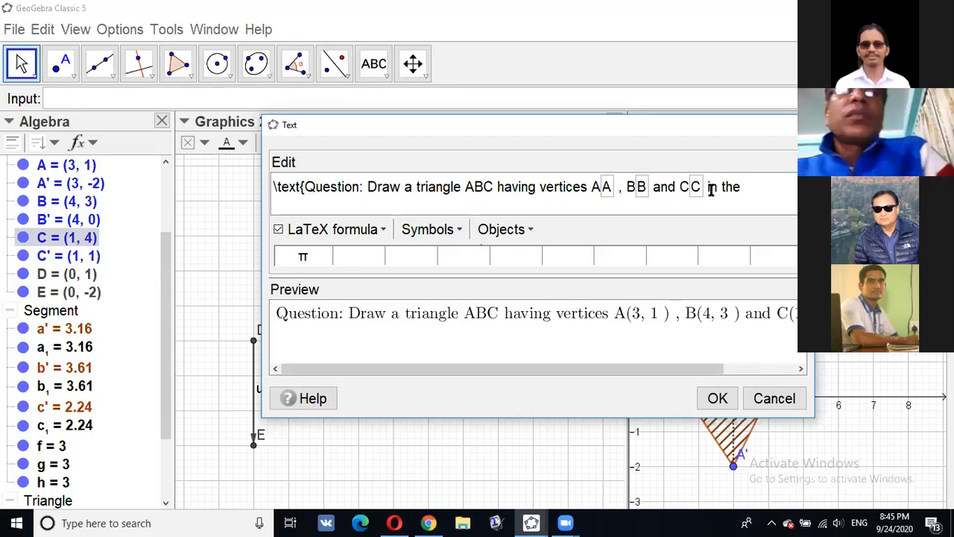
text( graph pa)
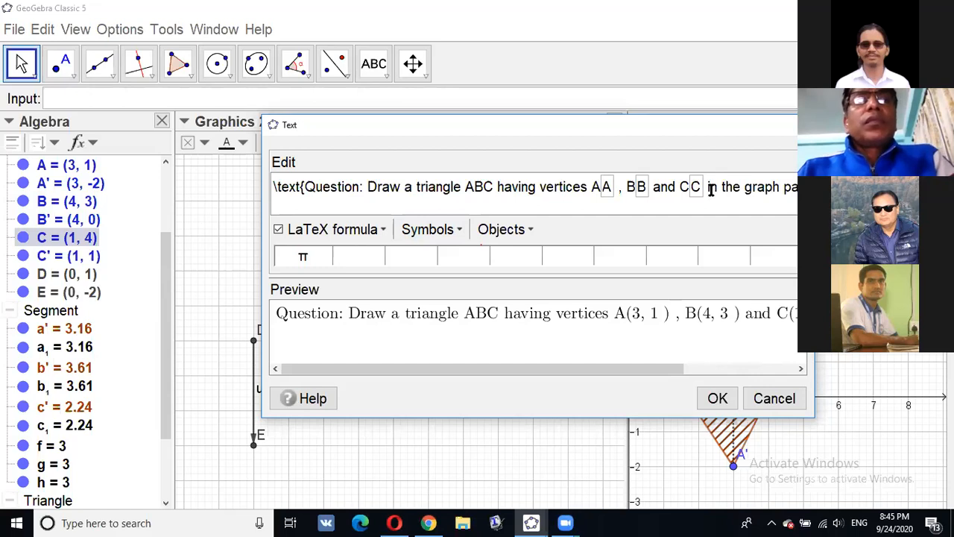
text(pe)
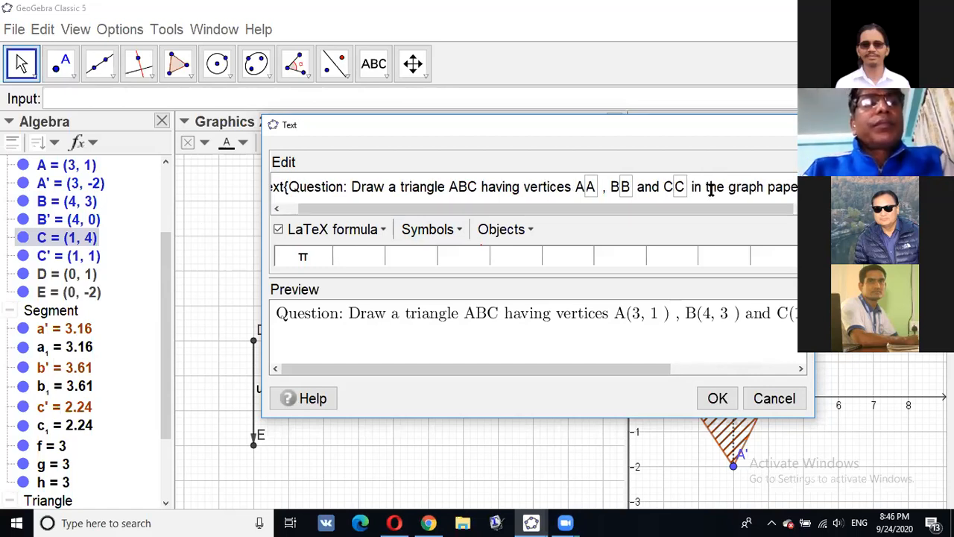
text(r)
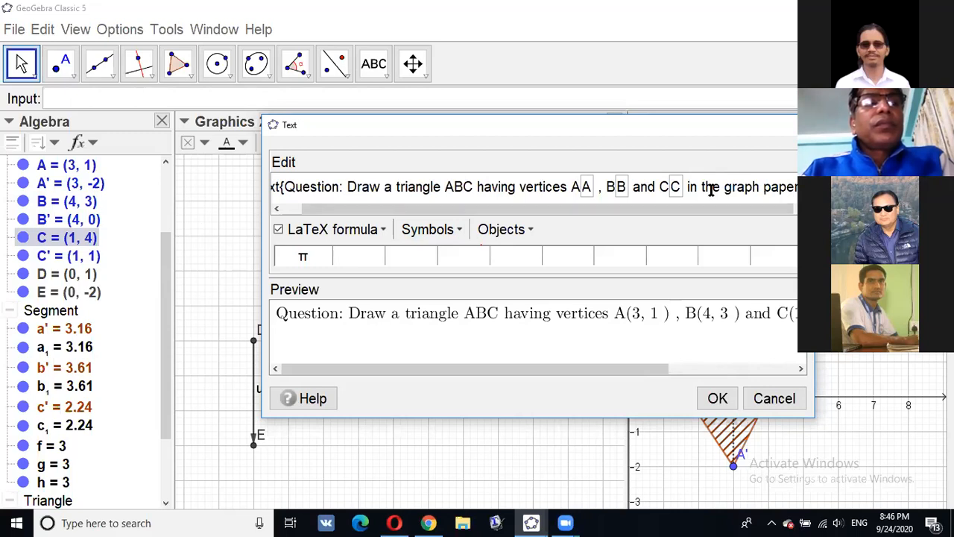
text(.\)
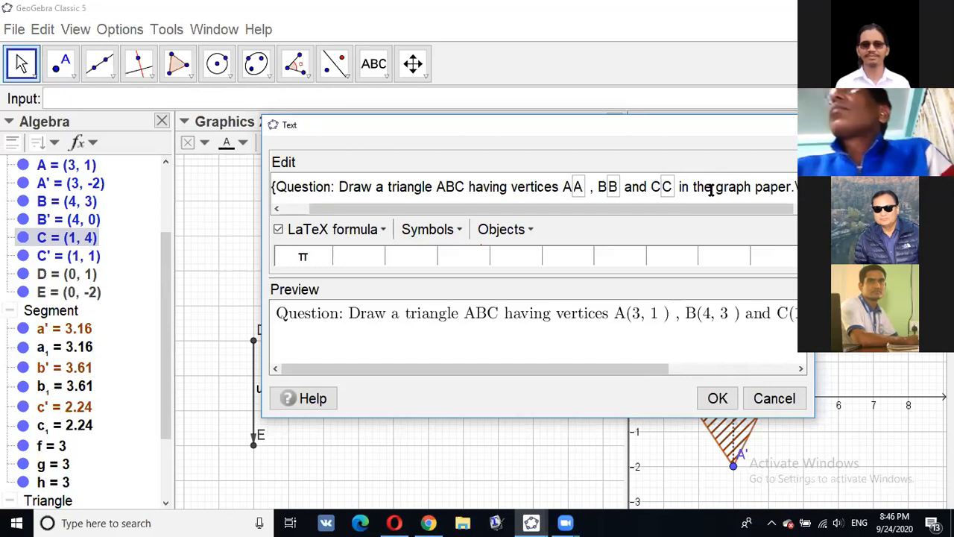
- Start a second line of the question with "Translate it by" and insert vector u as a dynamic object after it
key(Return)
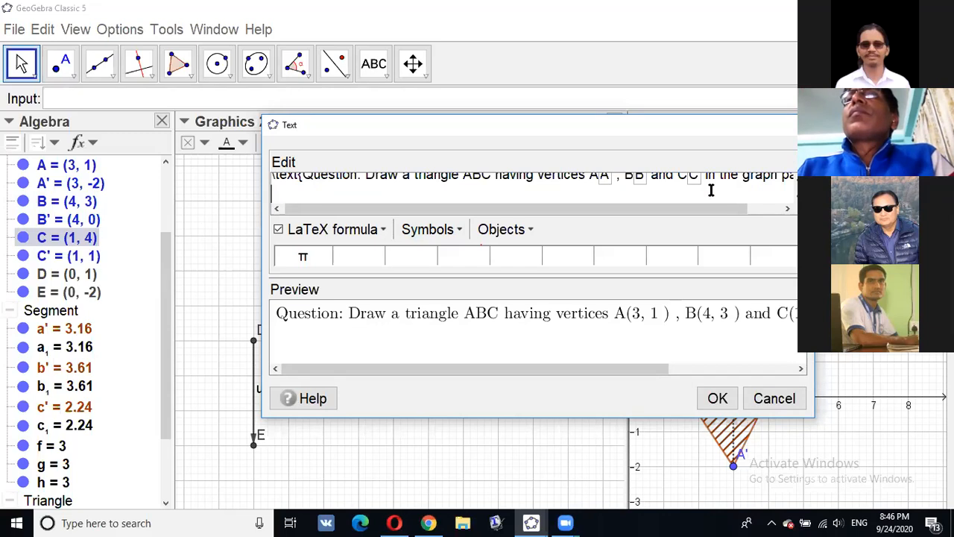
text(Tra)
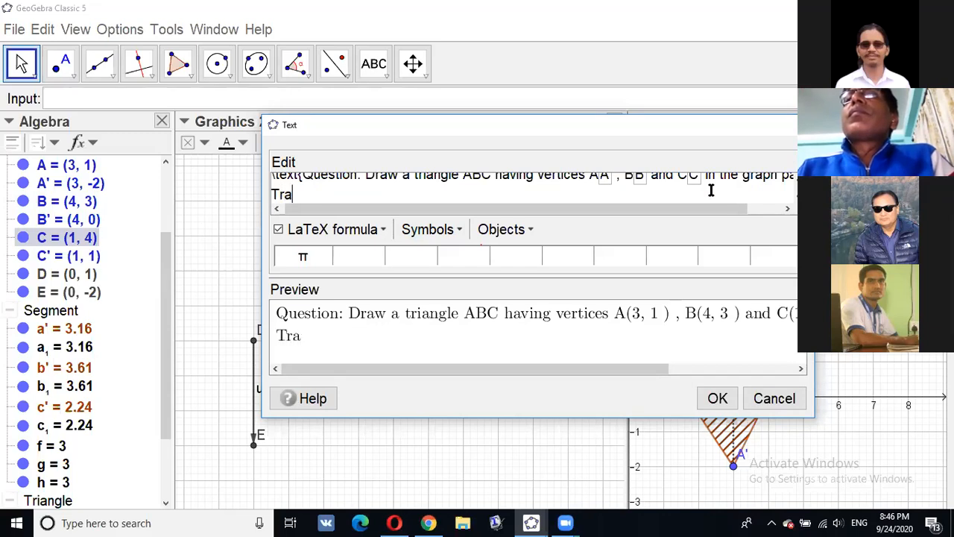
text(nslate)
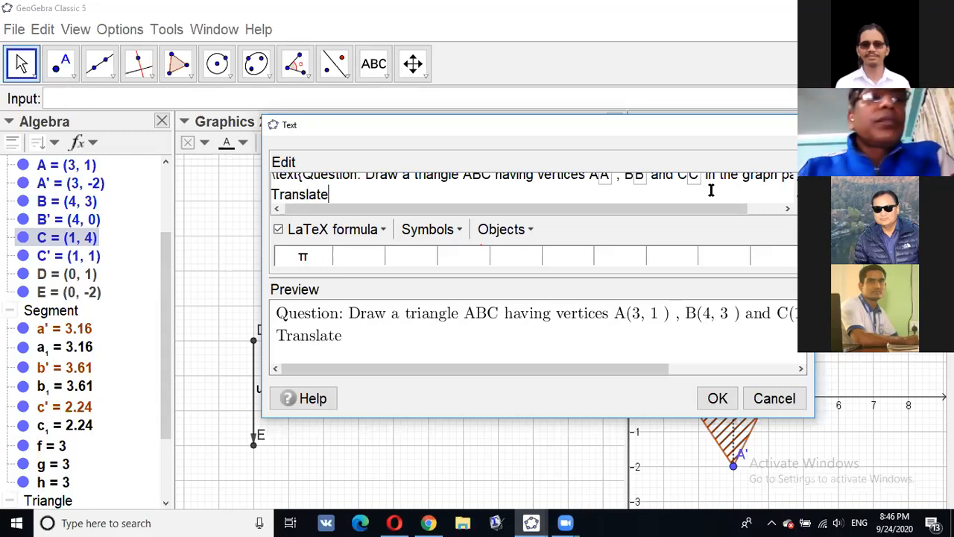
text( i)
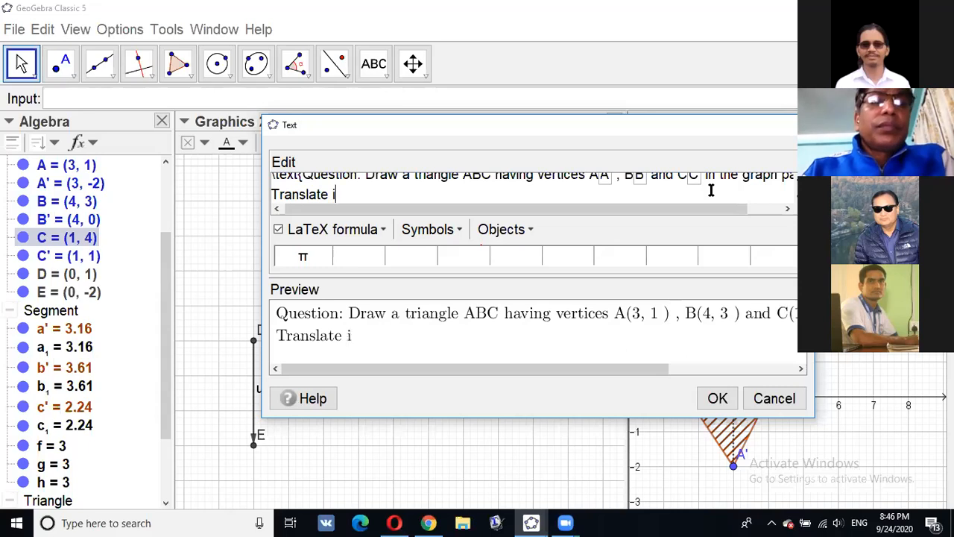
text(t by)
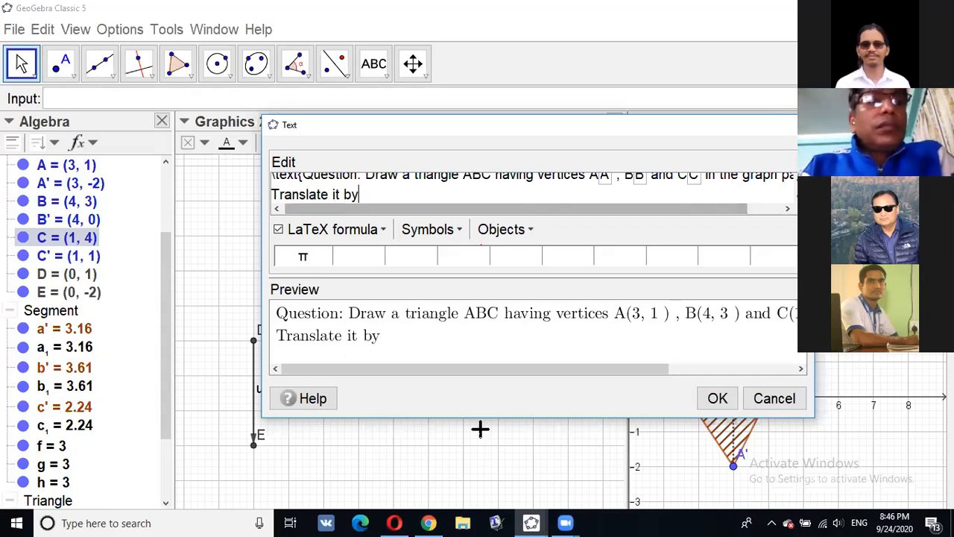
click(166, 505)
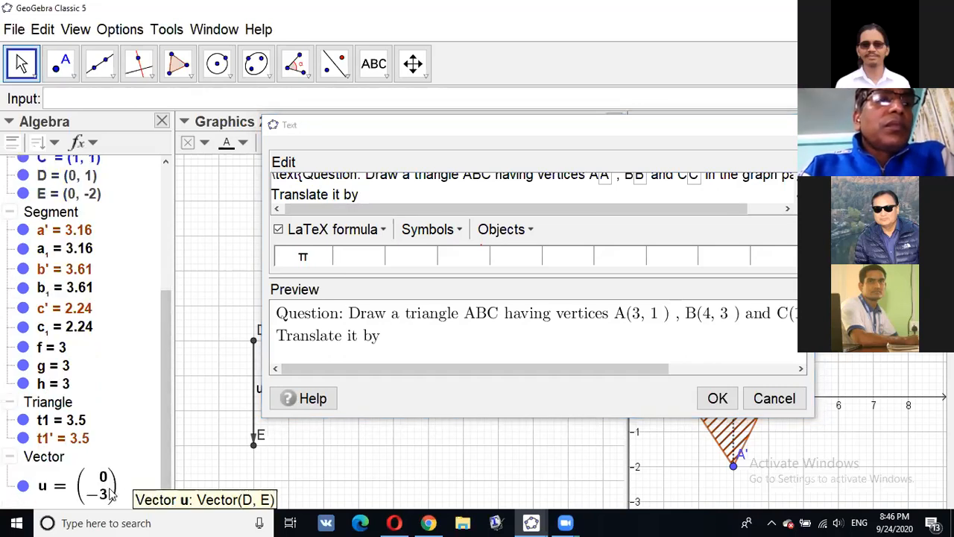
click(368, 195)
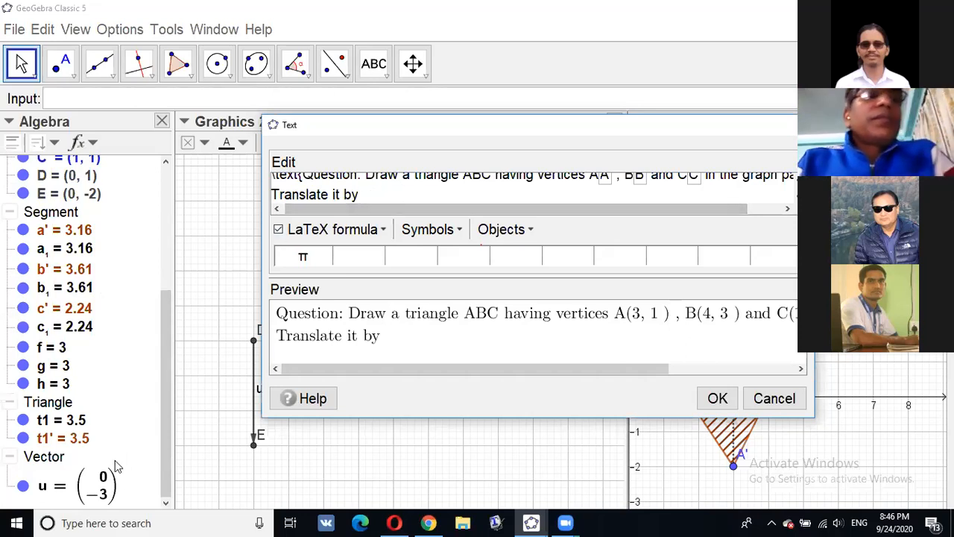
click(72, 494)
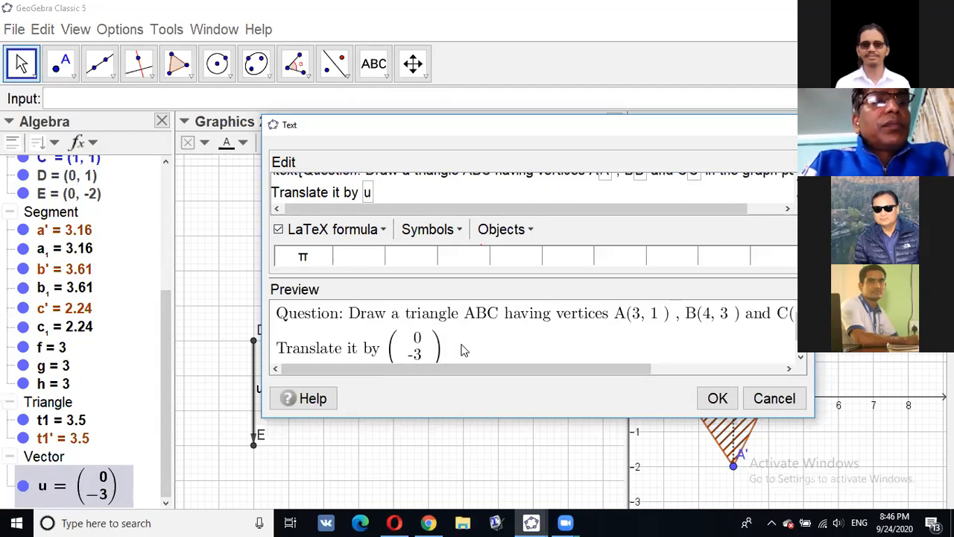
- Continue the question after vector u with "on the same graph paper"
text(on the)
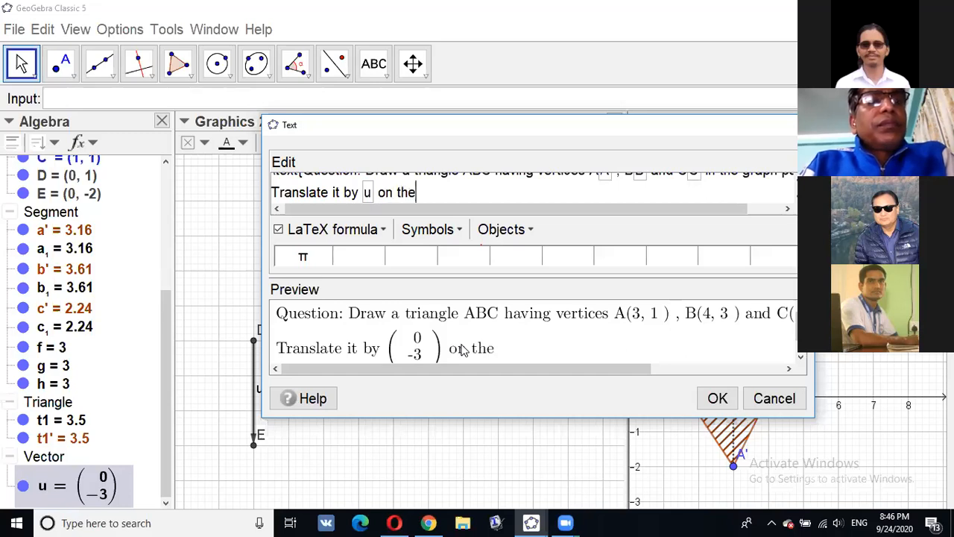
text( sa)
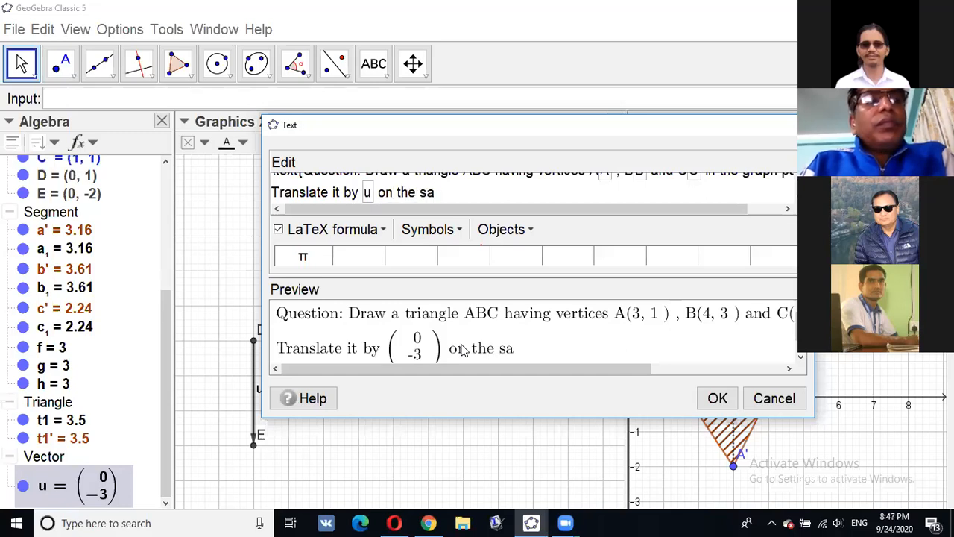
text(me g)
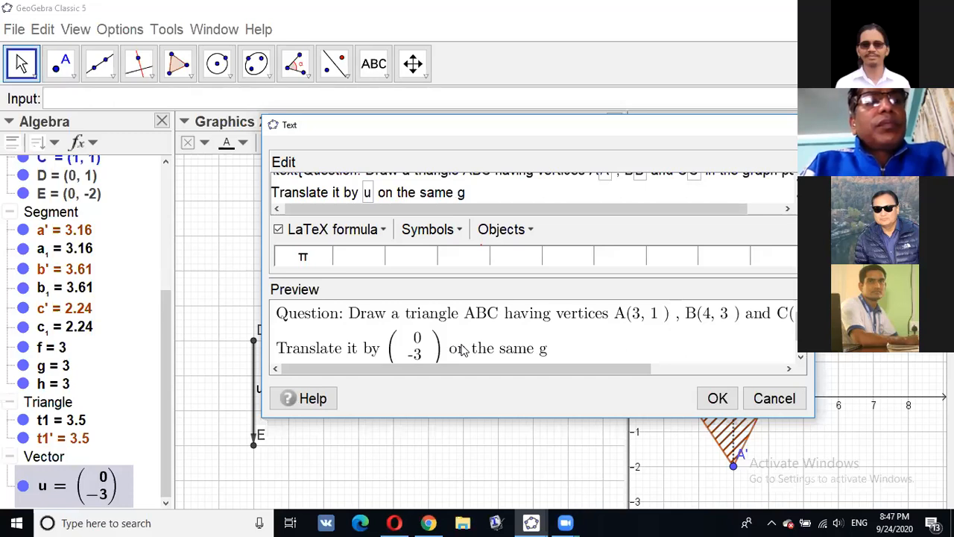
text(raph paper)
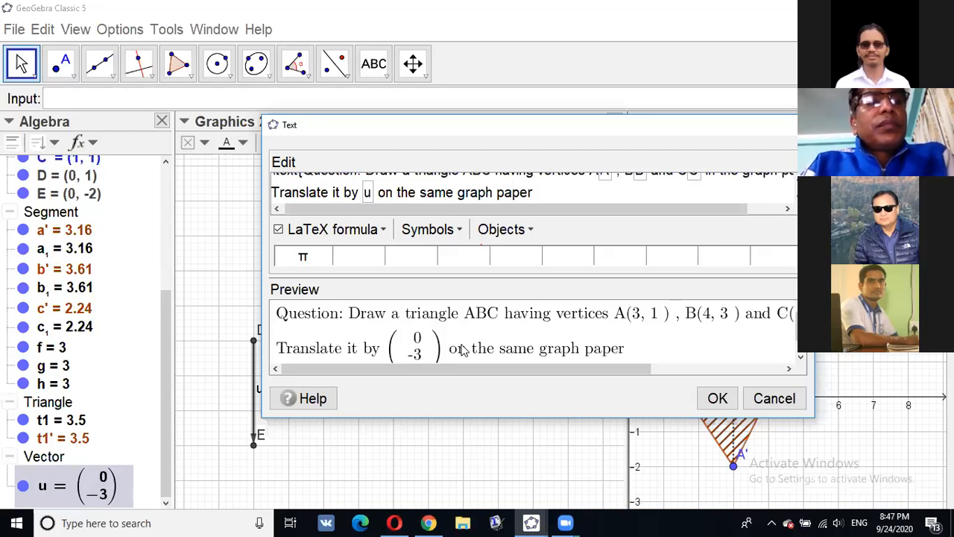
- Complete the question with "and write down the coordinates of image." and add the text to Graphics 2
text( a)
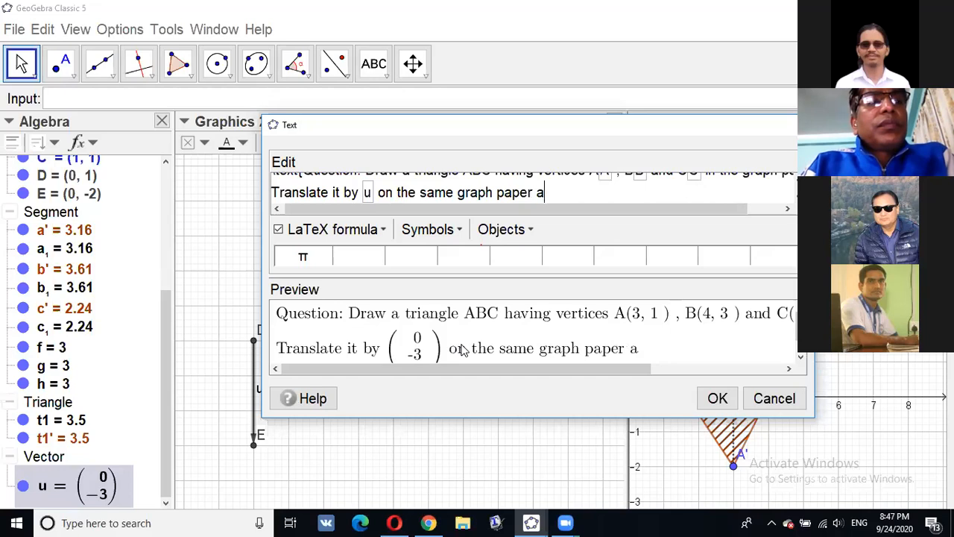
text(n)
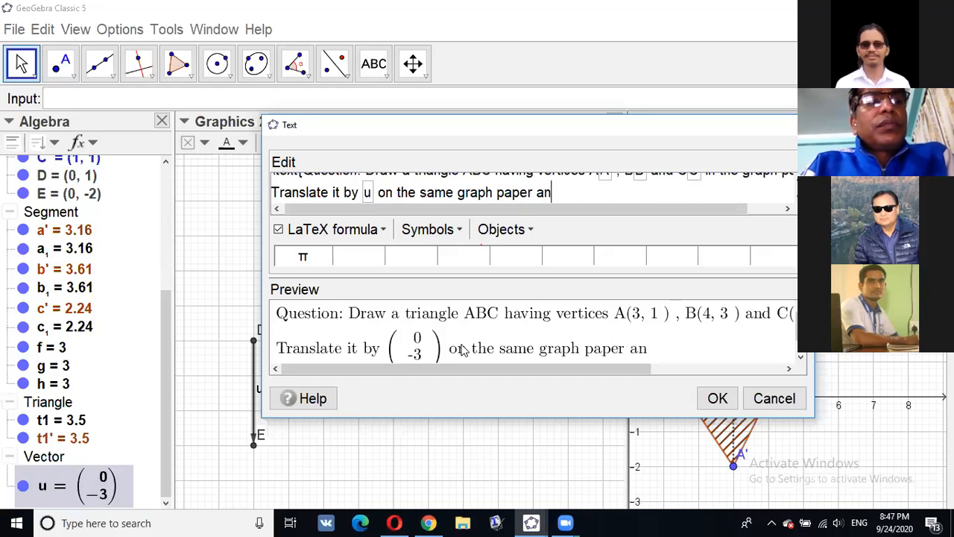
text(d write dow)
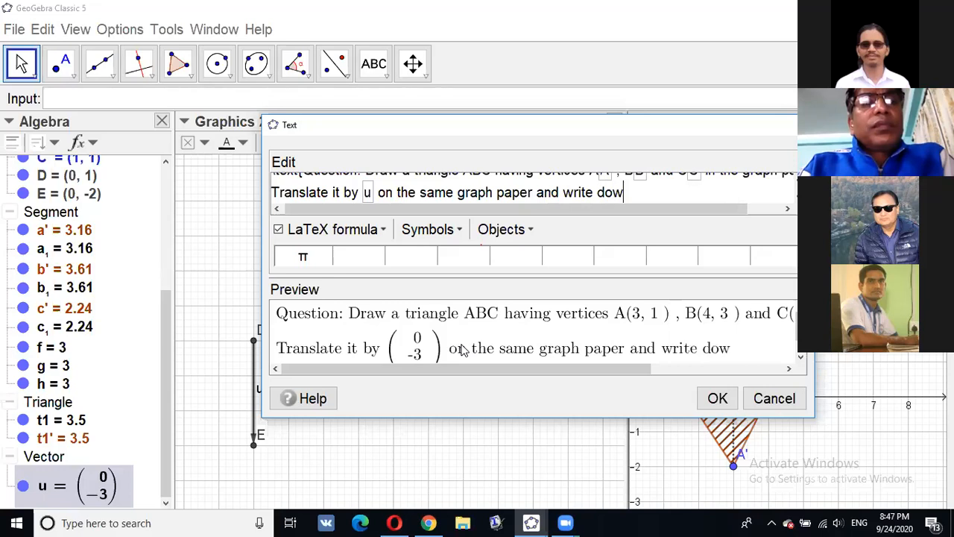
text(n the )
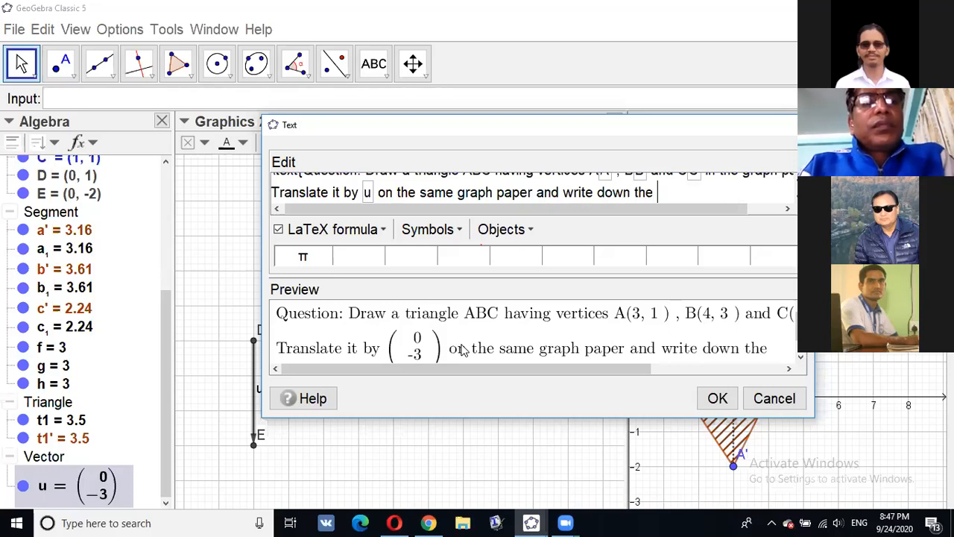
text(coordina)
text(te)
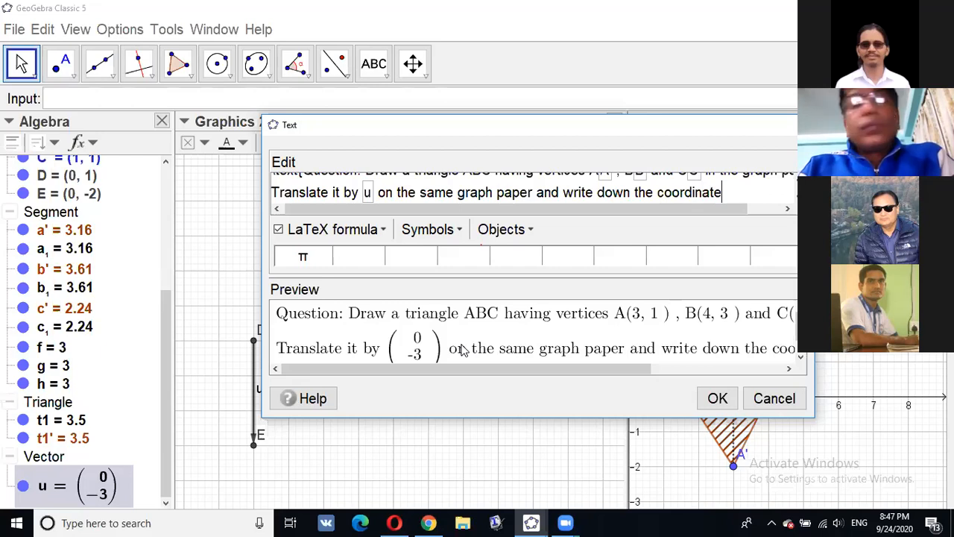
text(s )
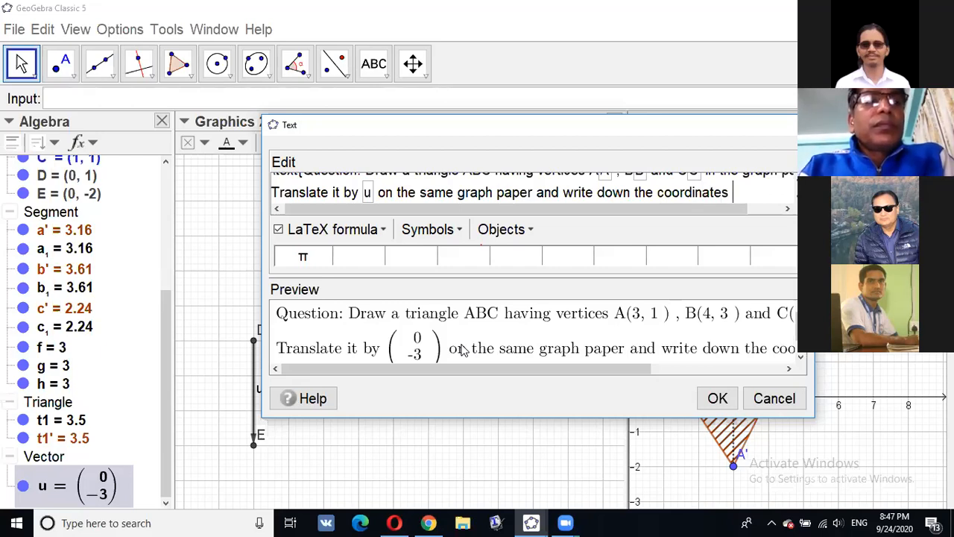
text(of image)
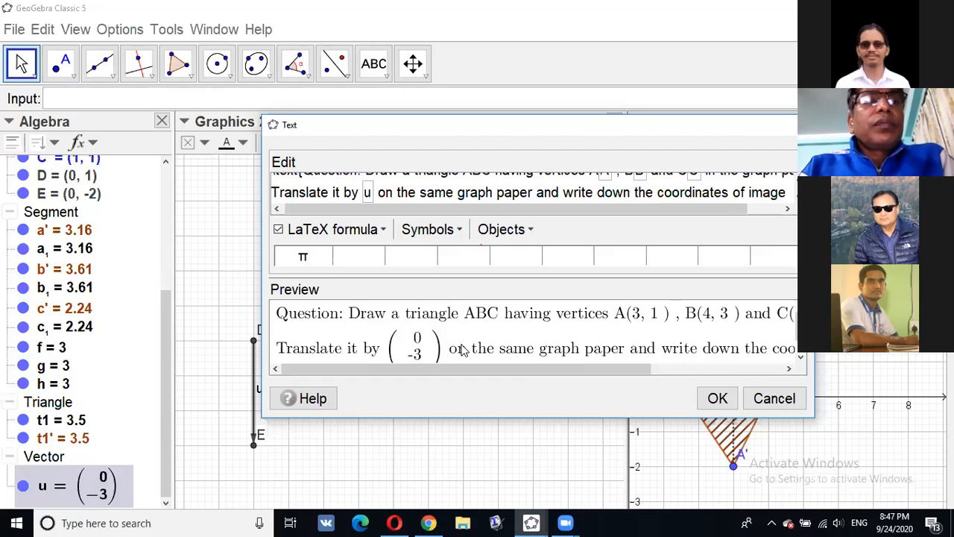
text(.)
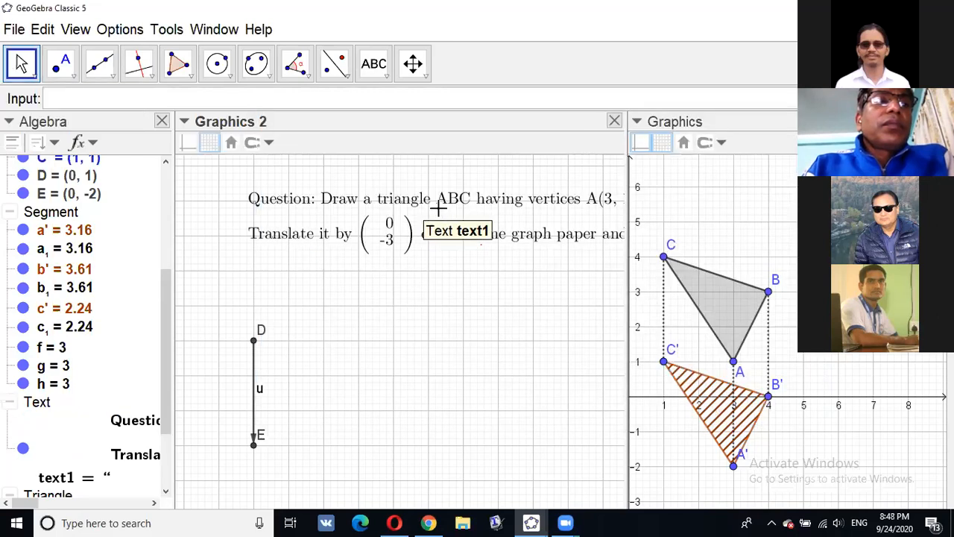
- Move the question text to the upper-left corner of Graphics 2 and begin a new text object beneath it
click(268, 254)
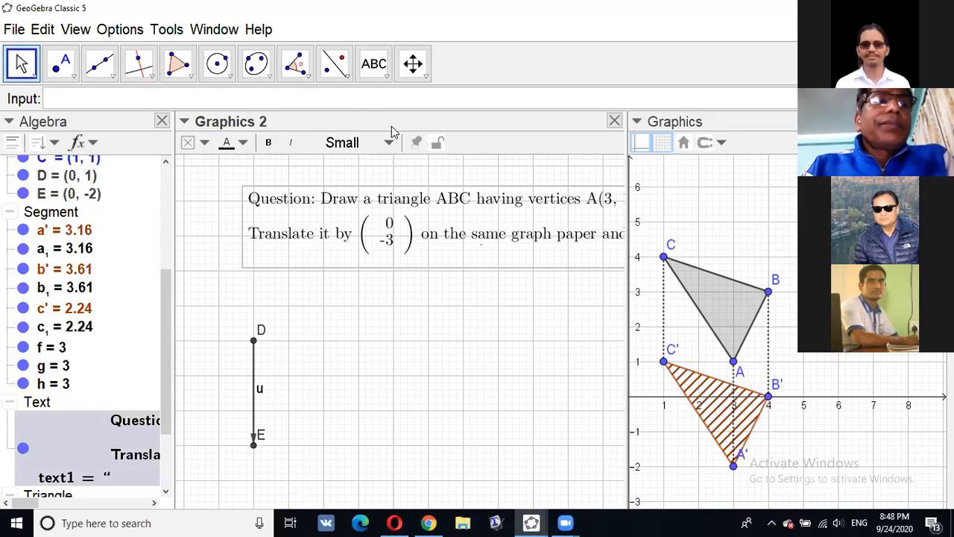
key(ctrl+z)
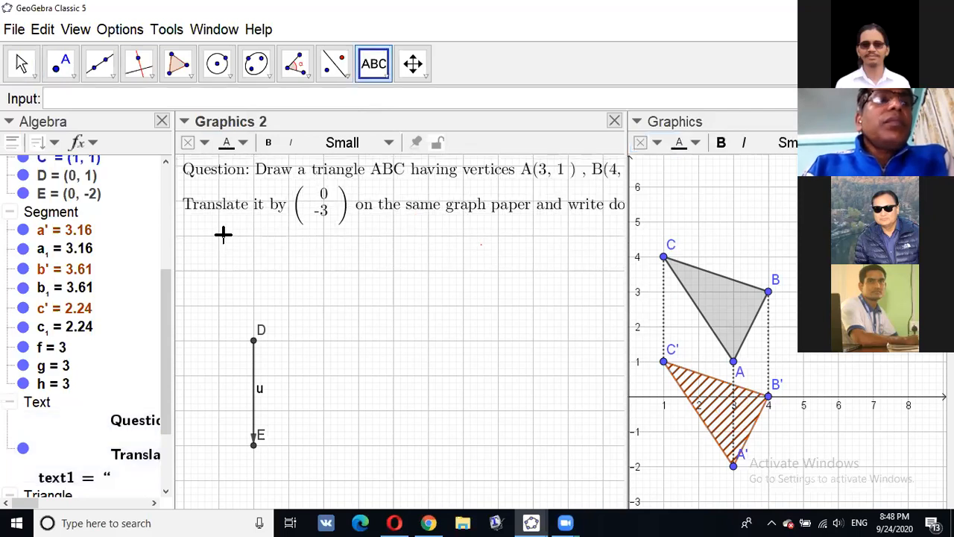
click(224, 234)
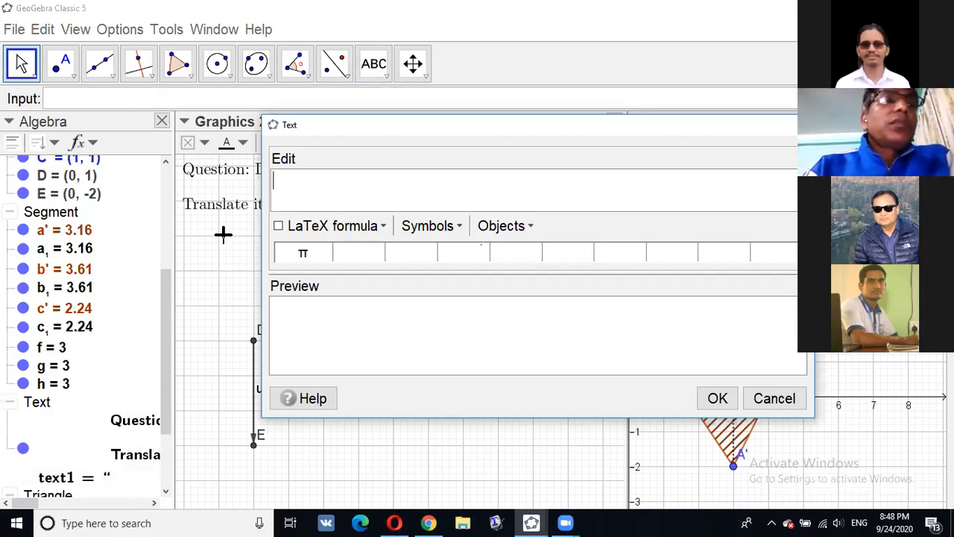
- Enter the LaTeX heading "\text{ Solution\\" in the new text
text(\te)
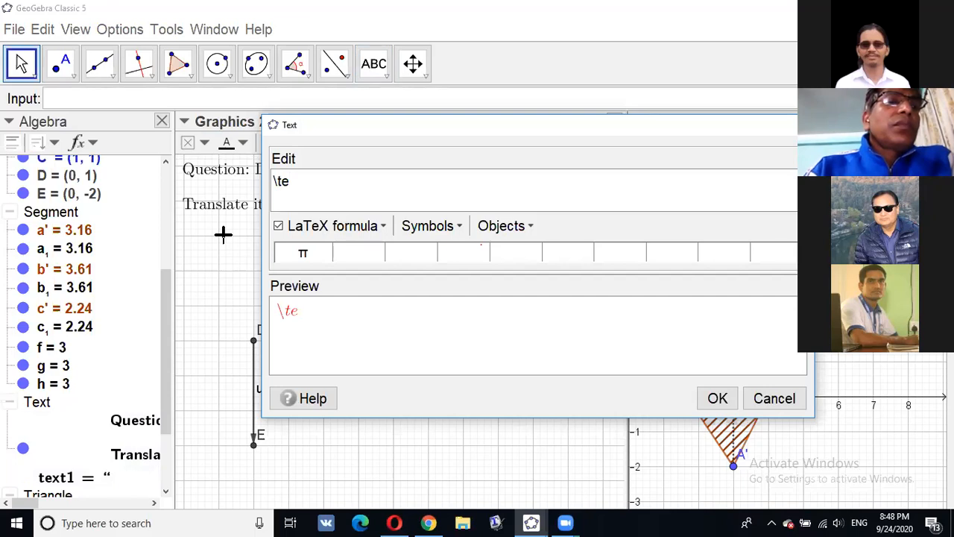
text(xt{ Solutio)
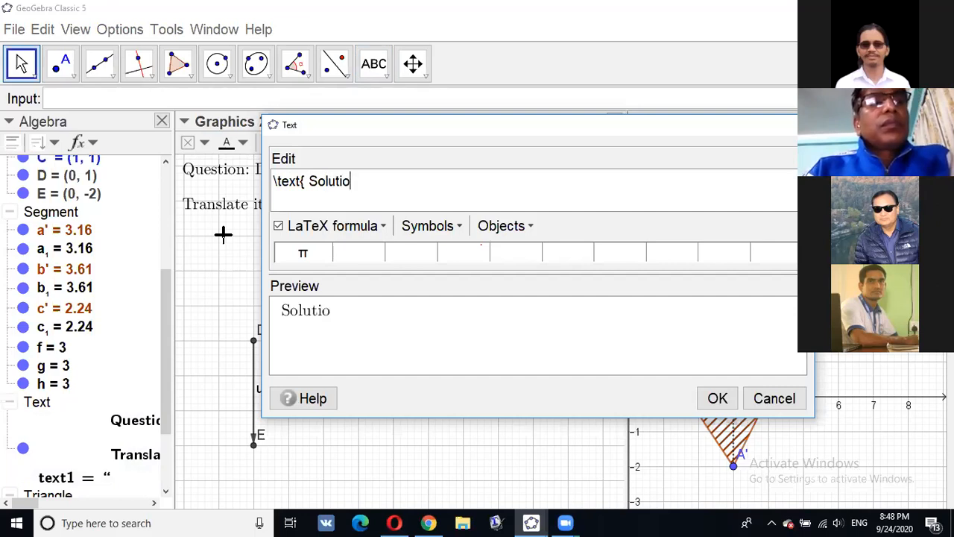
text(n\)
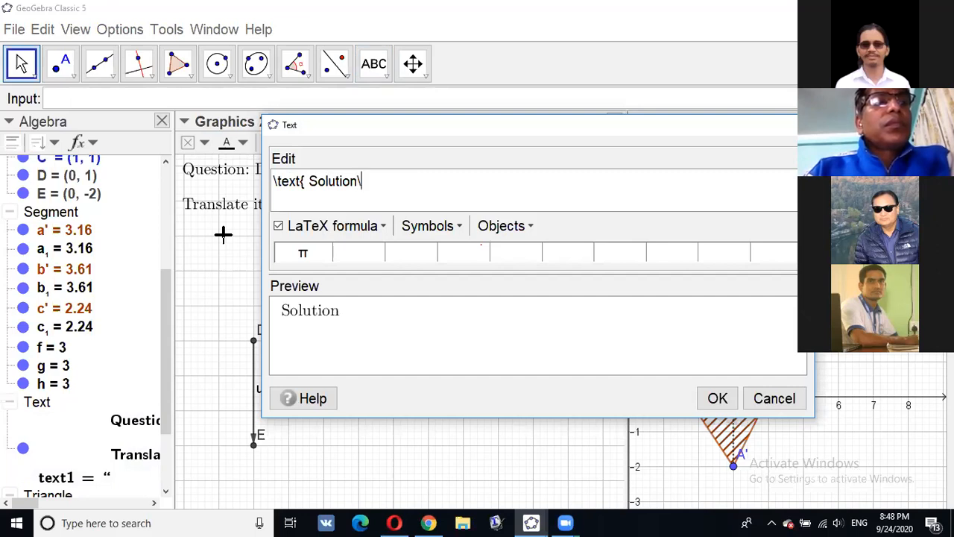
text(\)
key(Return)
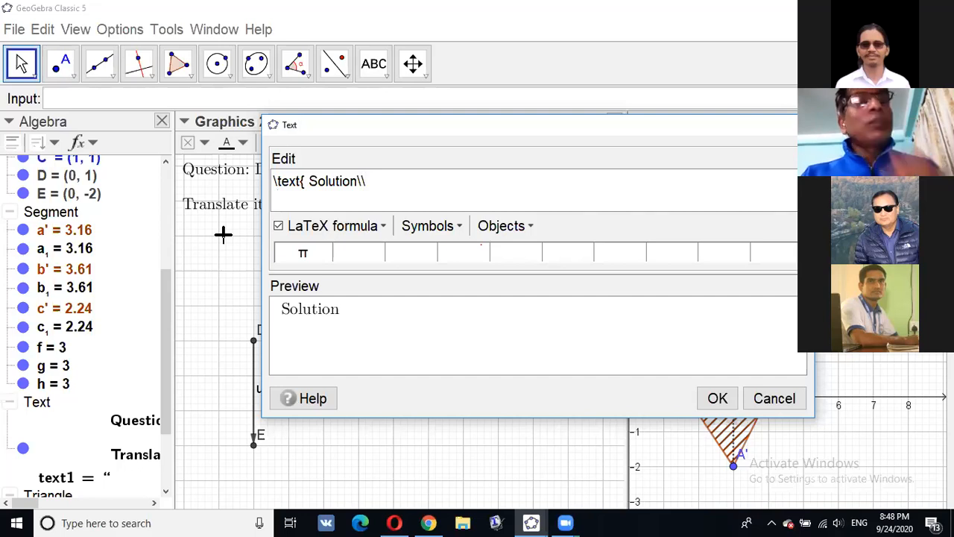
- Add an indented line reading "Here, the vertices of triangle ABC are" below the Solution heading
key(Return)
text(Here,)
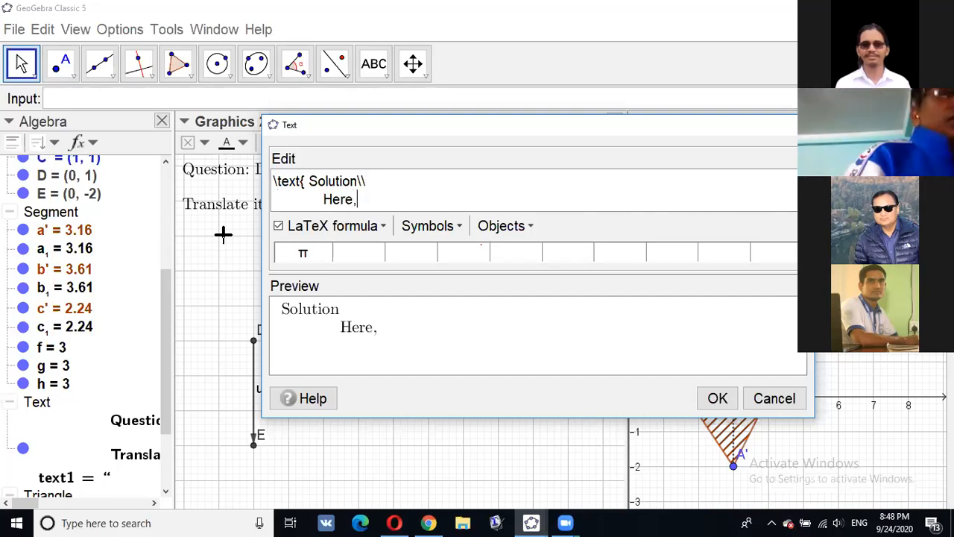
text( the)
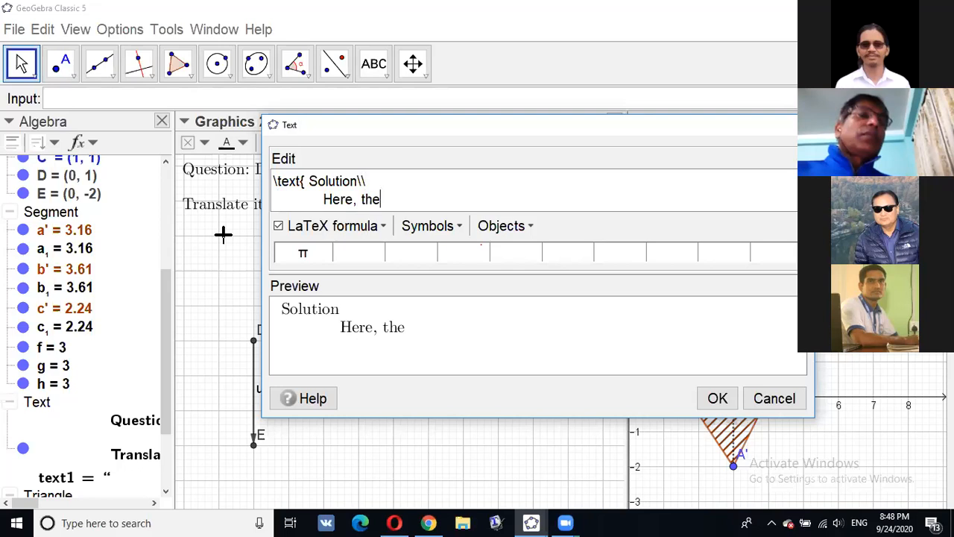
text( vert)
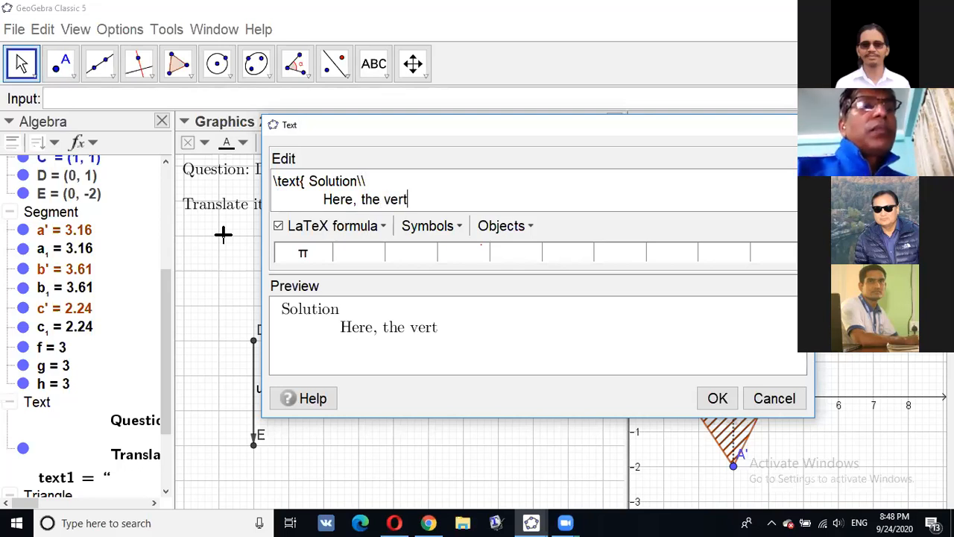
text(ices)
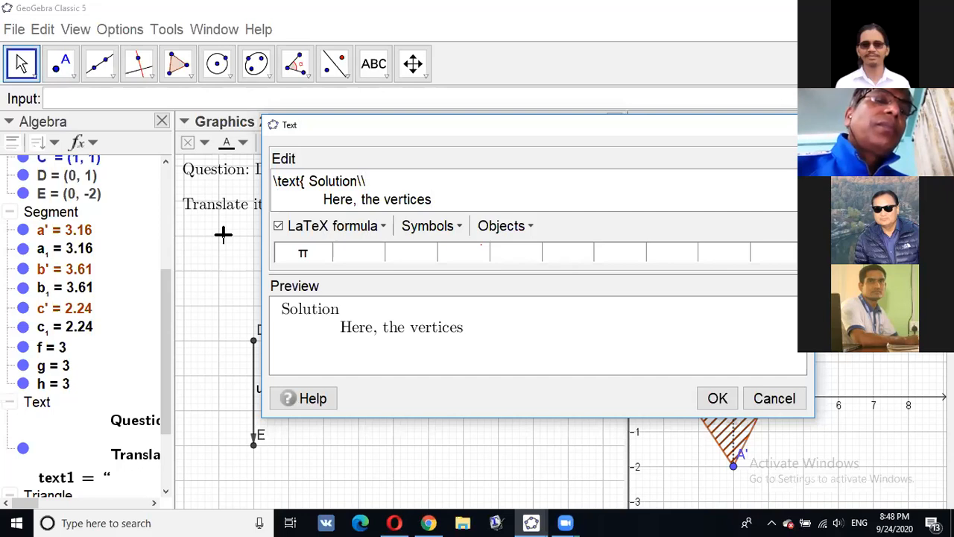
text(of trian)
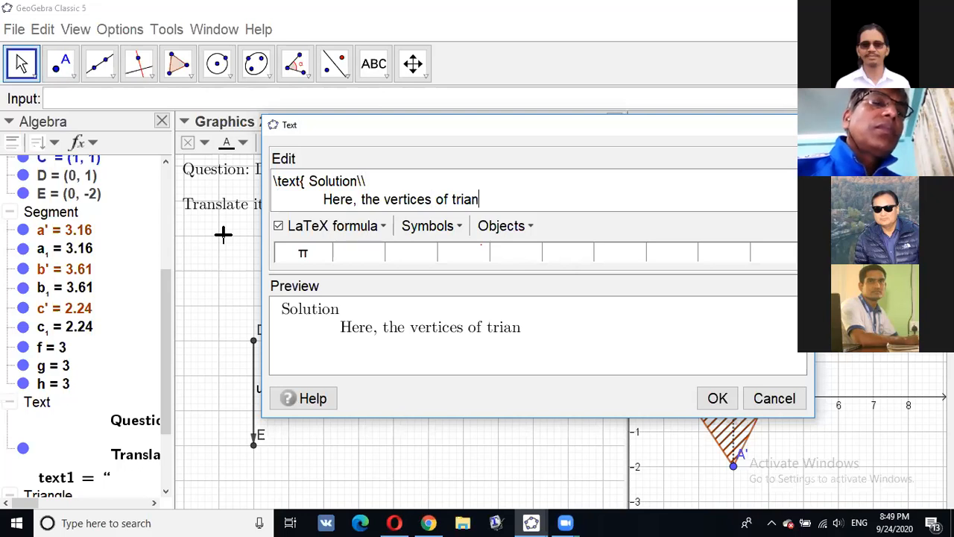
text(gle A)
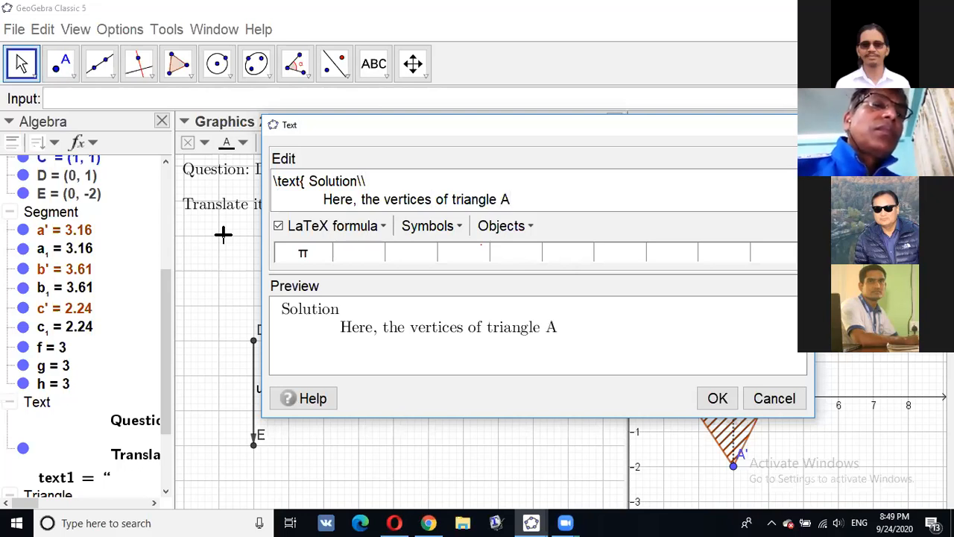
text(BC)
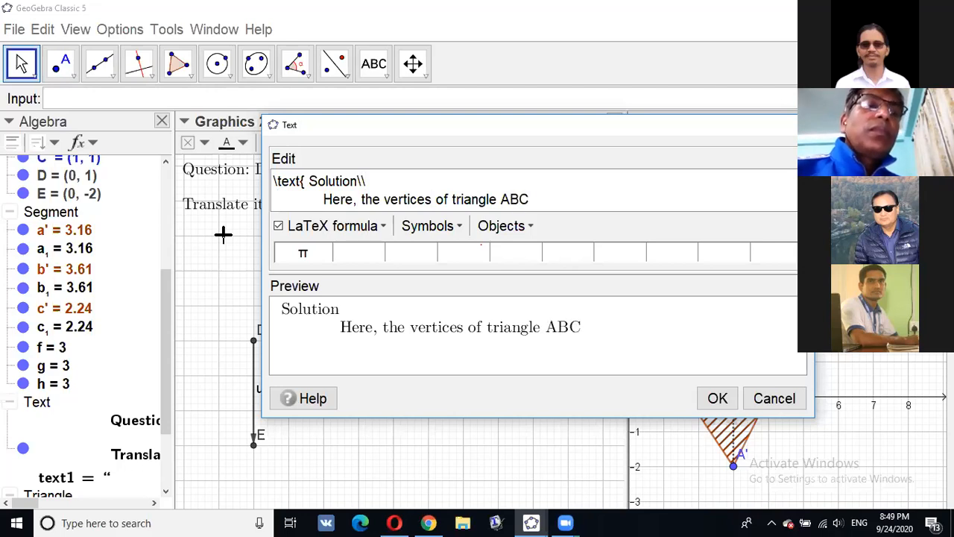
text( are)
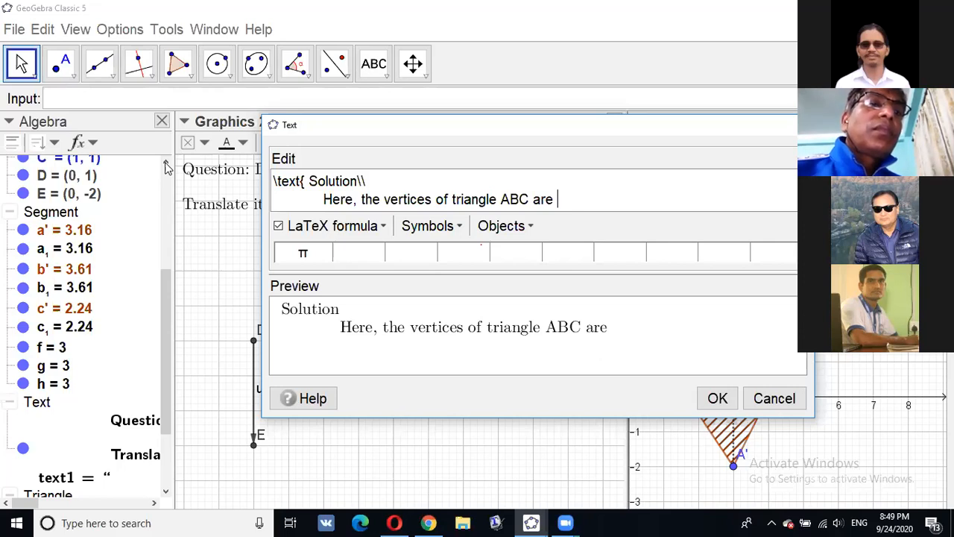
- Complete the vertices line with the labels A, B and C, each followed by its linked point object, and end it with ".\\"
scroll(86, 183, up, 3)
text(A)
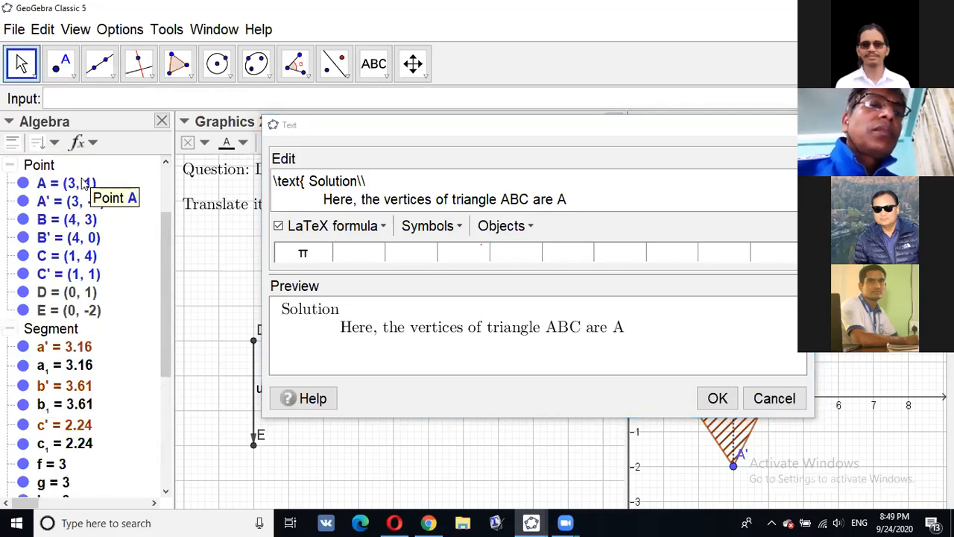
click(86, 182)
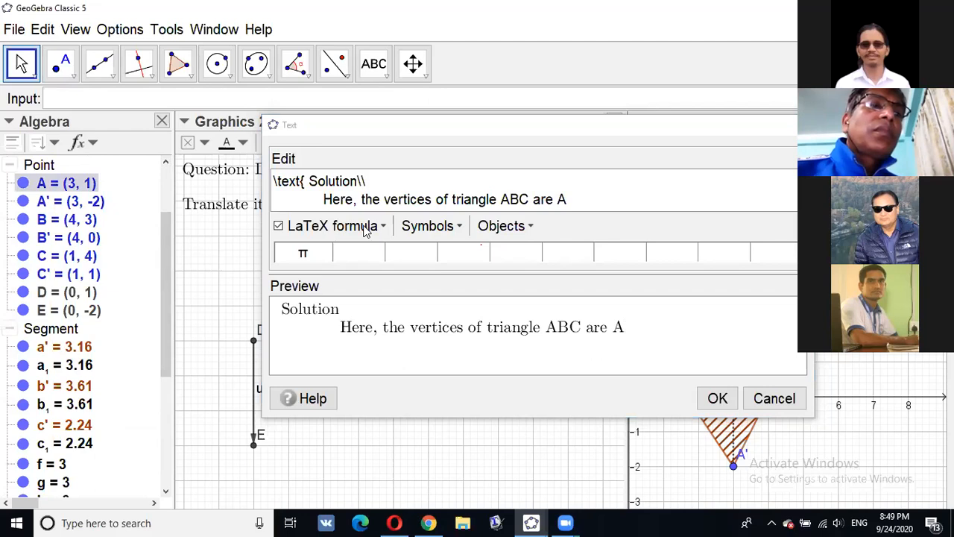
text(,B)
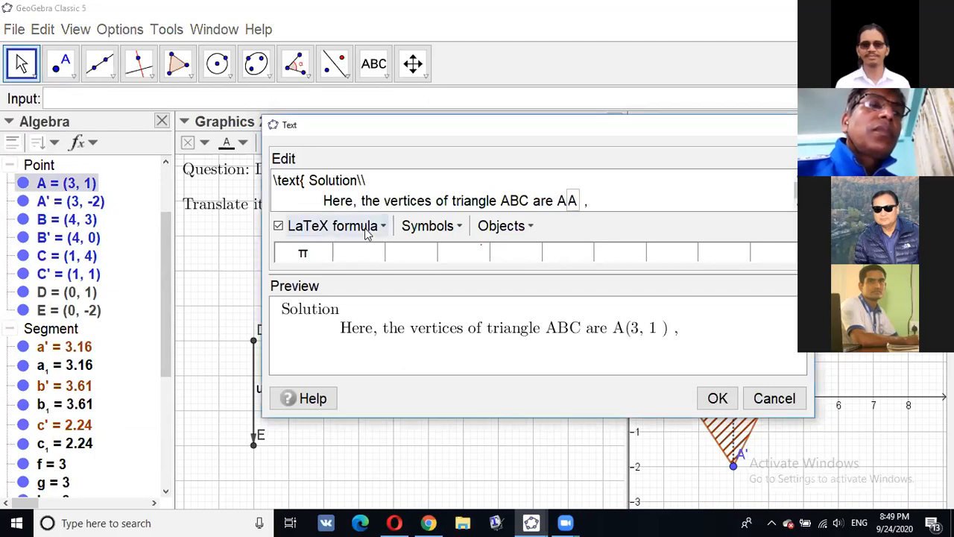
click(88, 219)
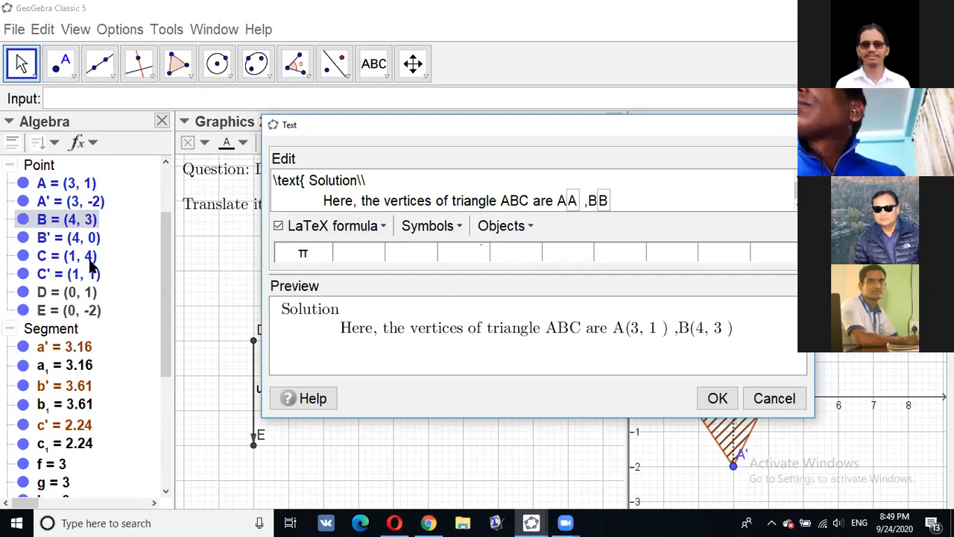
text(and CC)
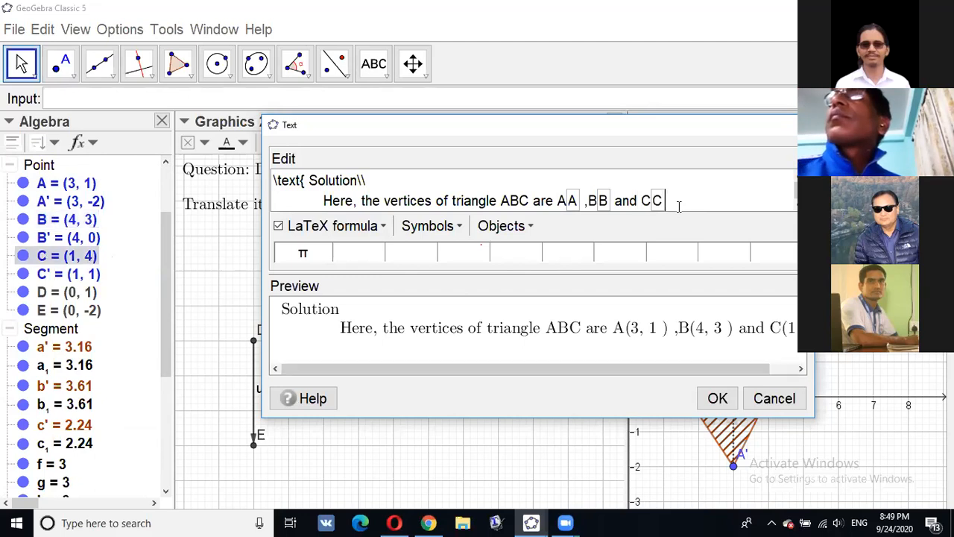
text(')
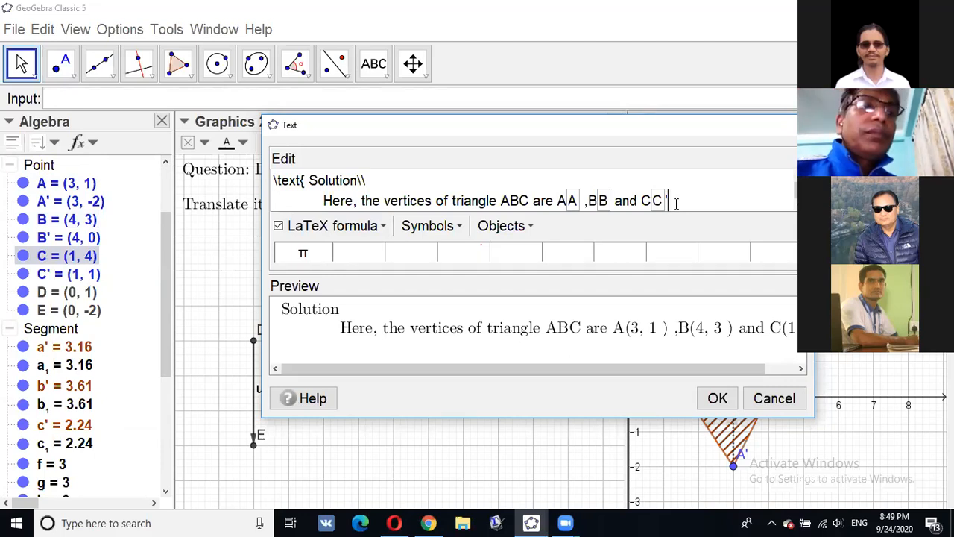
text(.\)
key(Return)
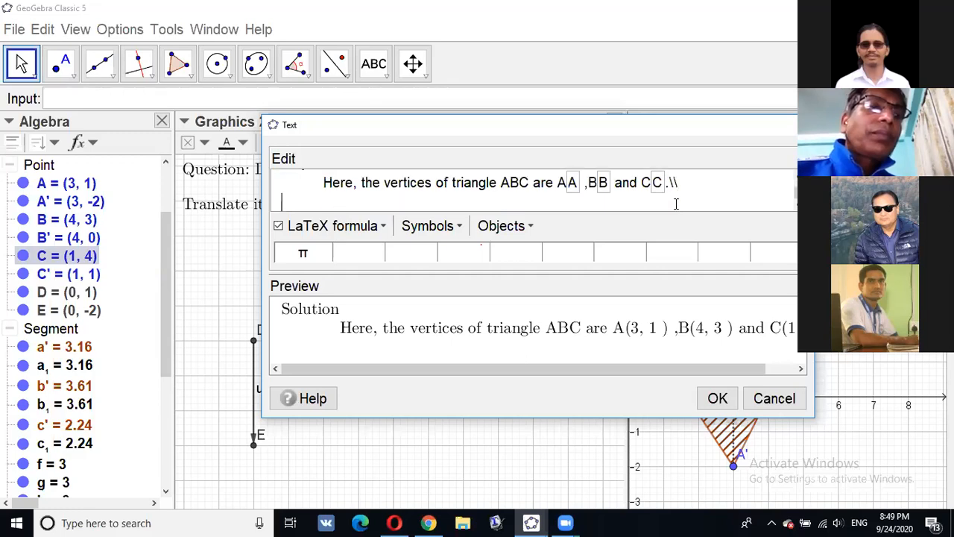
- Add an indented line reading "Translation vector (T)=" followed by the linked vector u and a full stop
key(Tab)
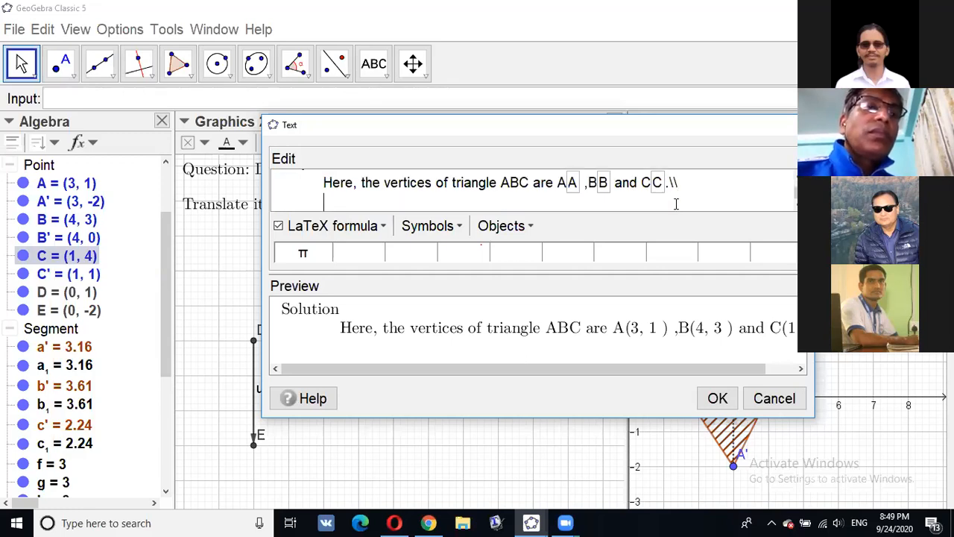
text(Tra)
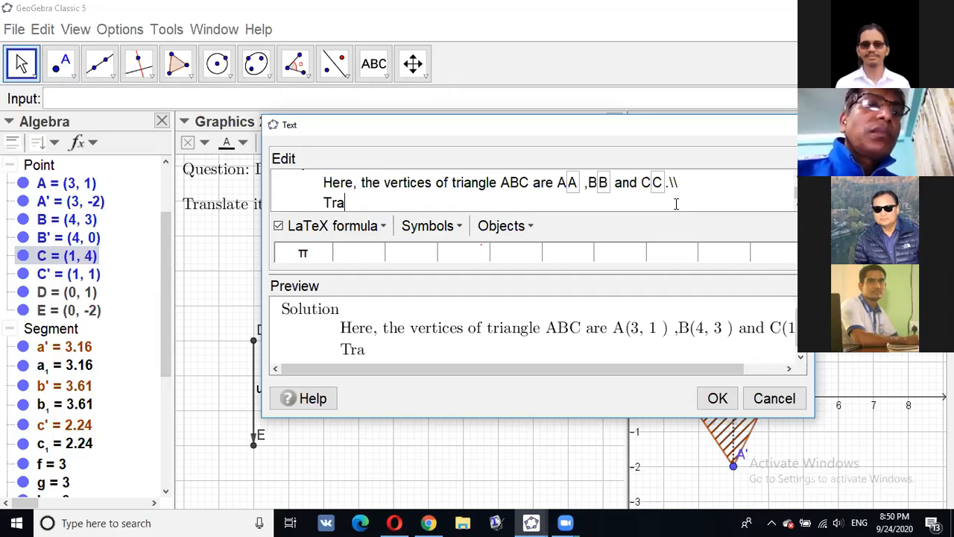
text(nslation)
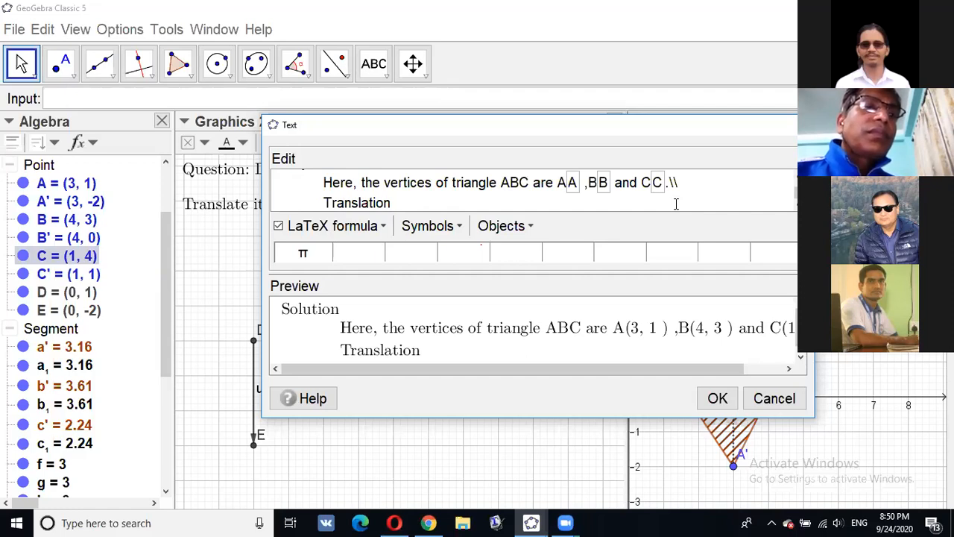
text( vec)
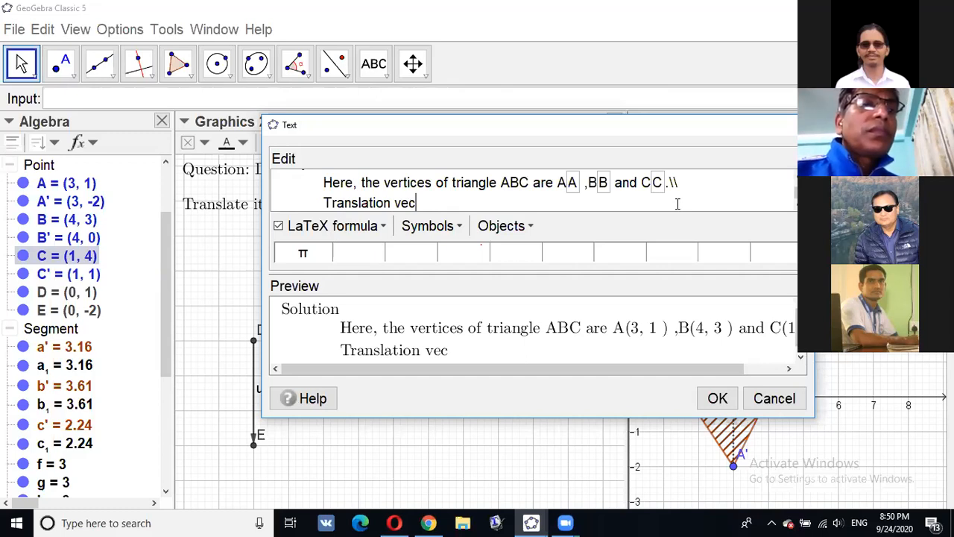
text(tor )
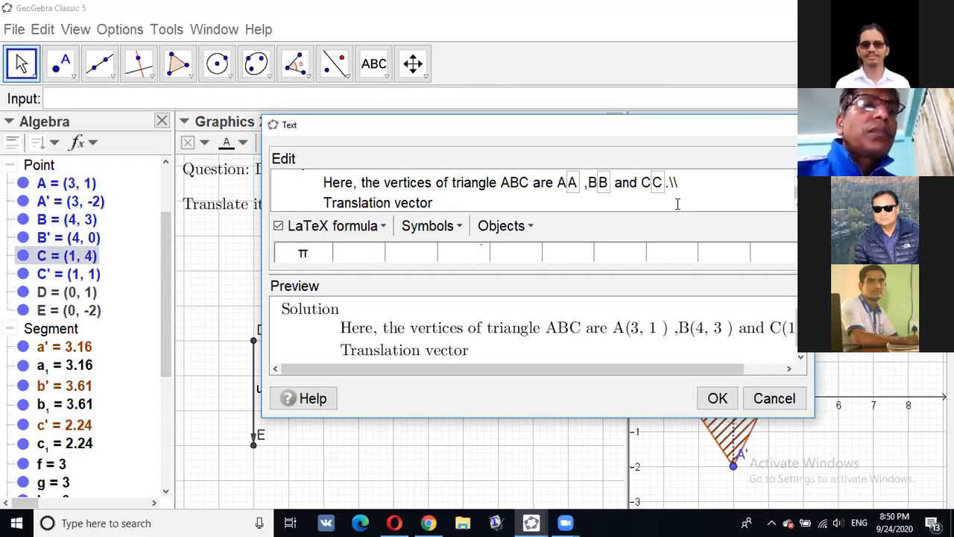
text((T)
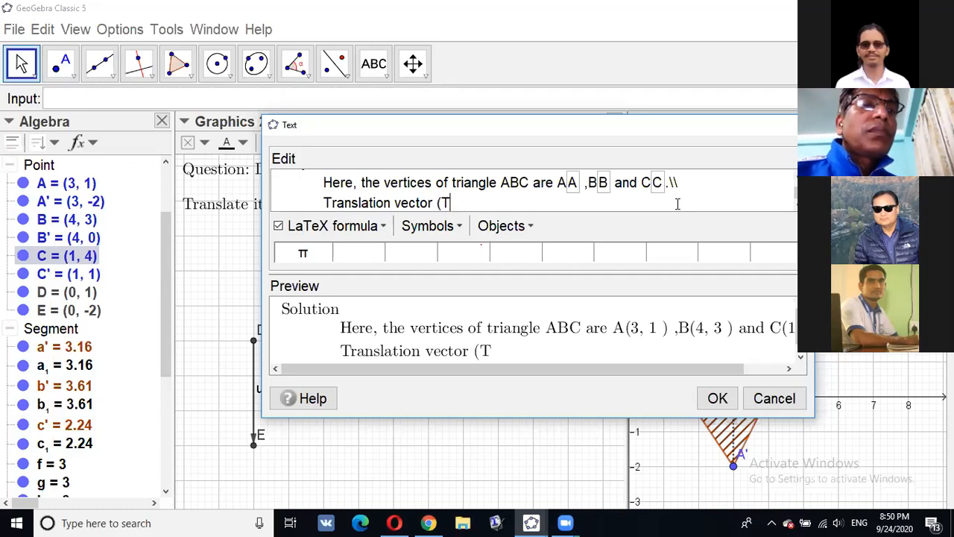
text())
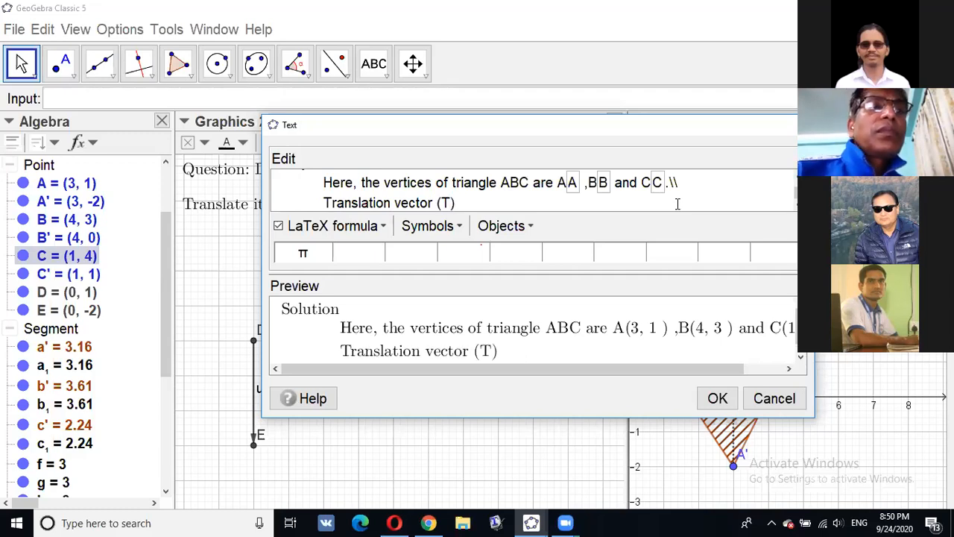
text(=)
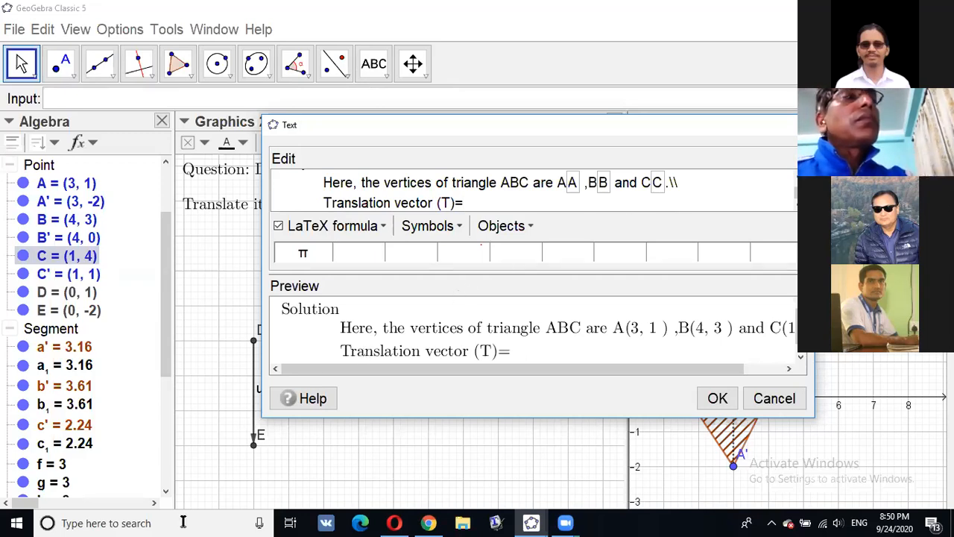
click(166, 492)
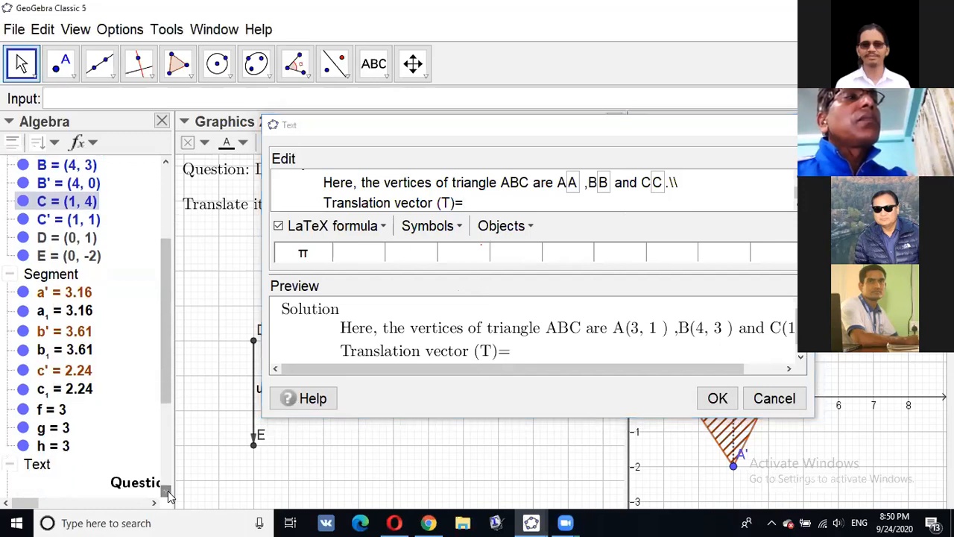
scroll(169, 495, down, 3)
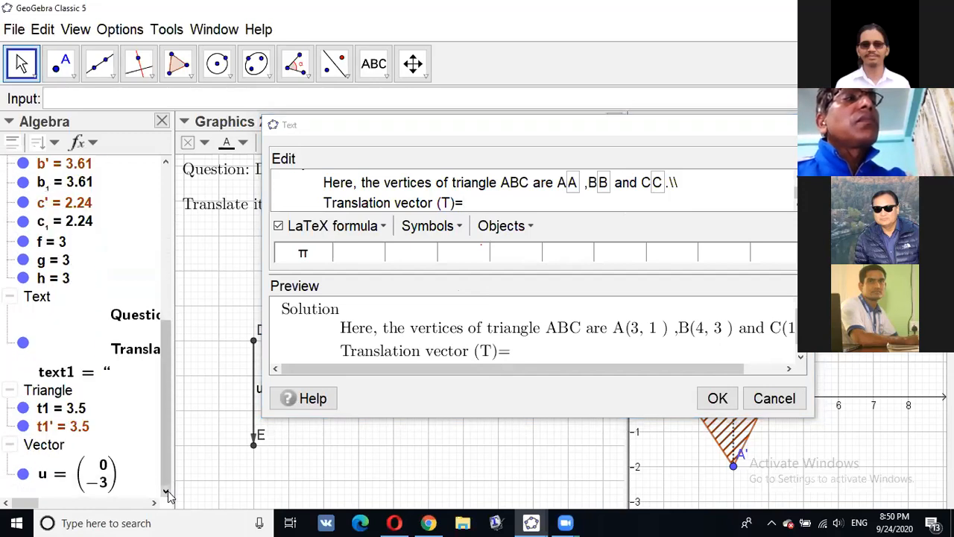
click(103, 480)
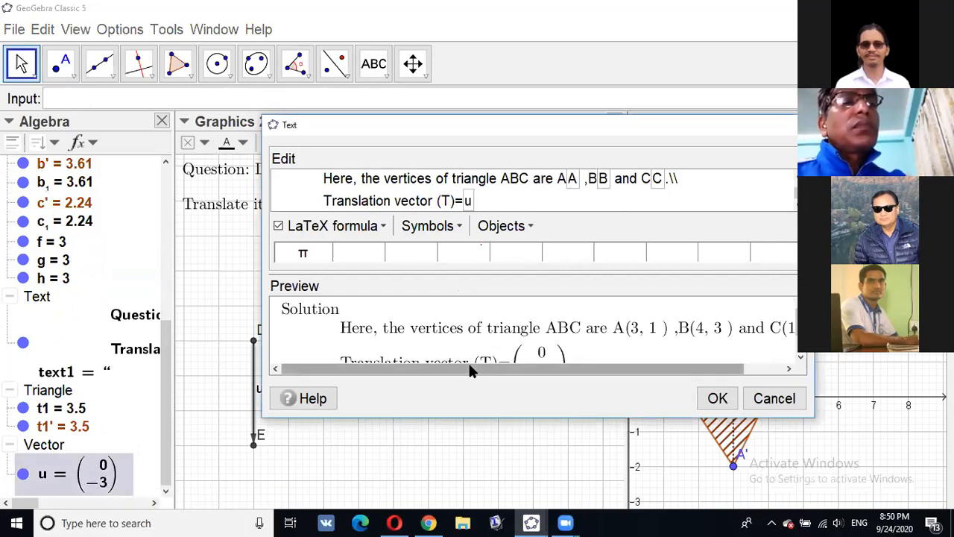
text(.)
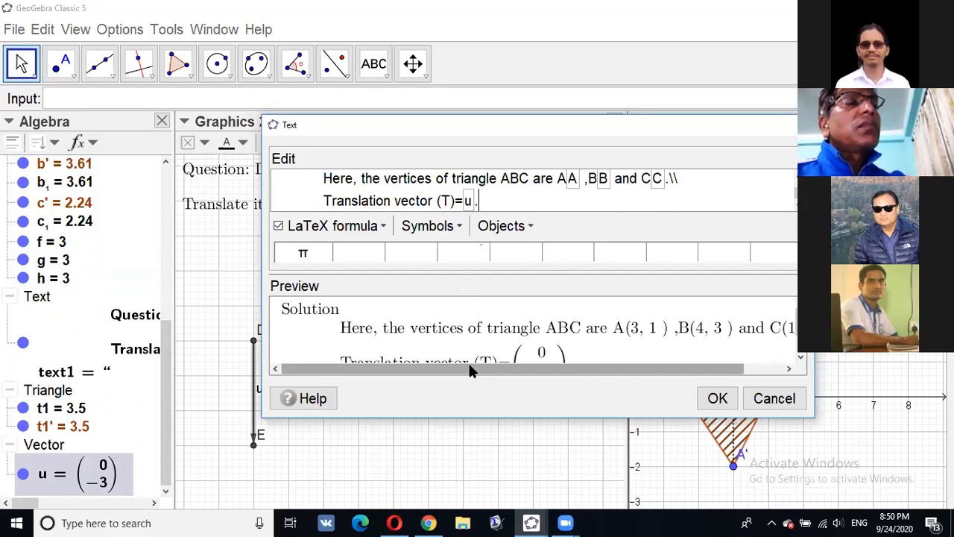
- Append "Translating the vertices by T, we have," after the translation vector and add the solution text to Graphics 2
text( Translatin)
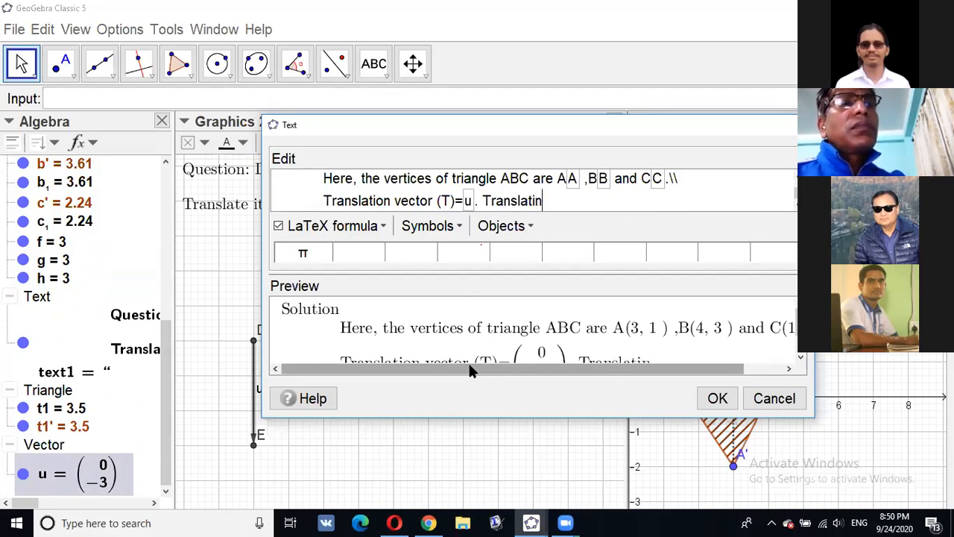
text(g )
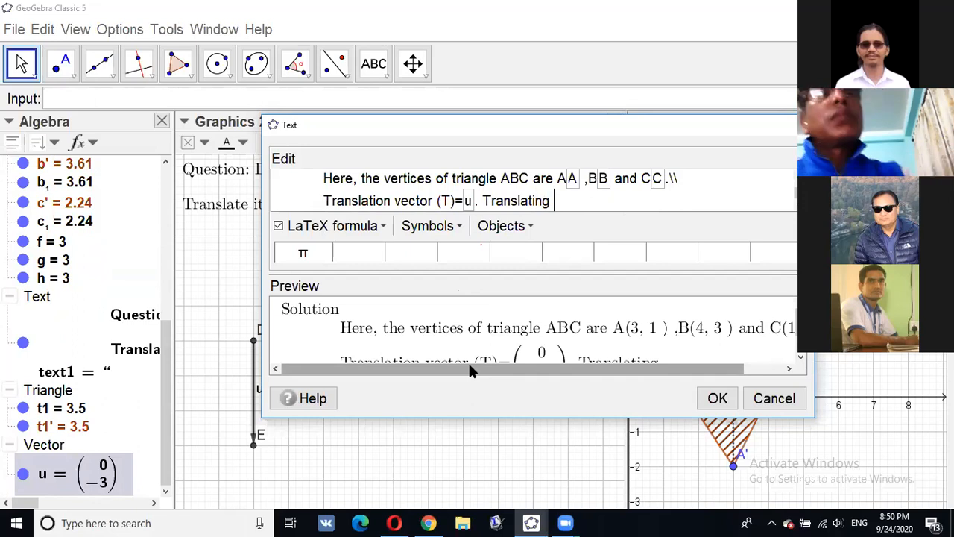
text(the ver)
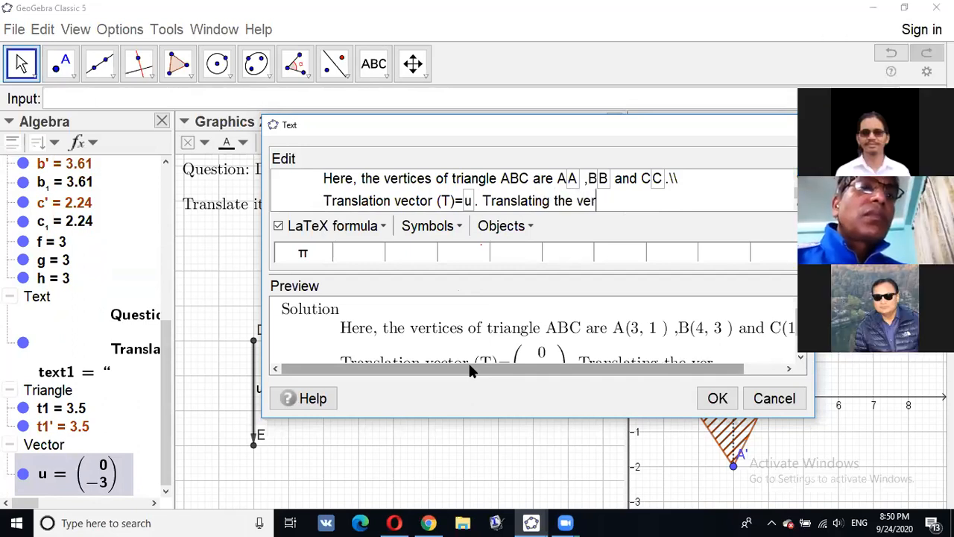
text(tices )
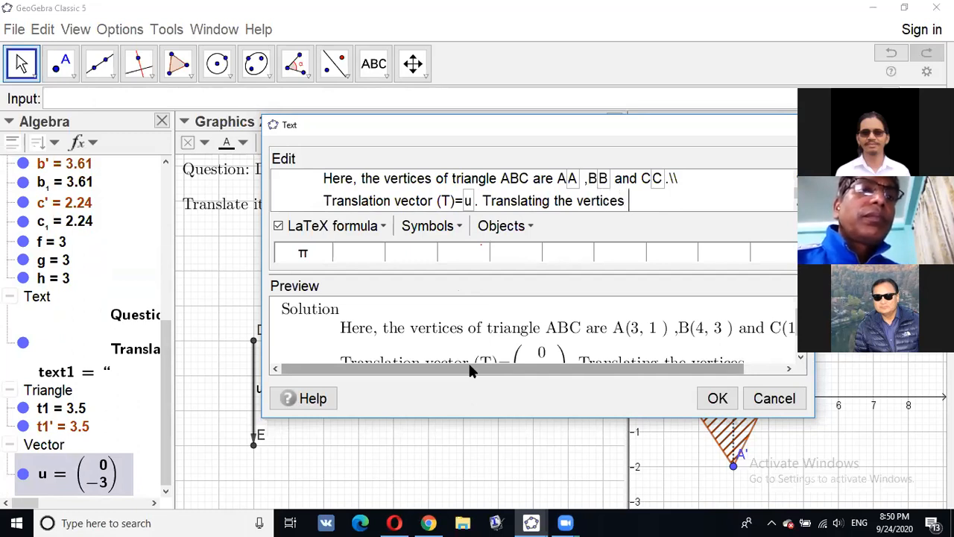
text(by)
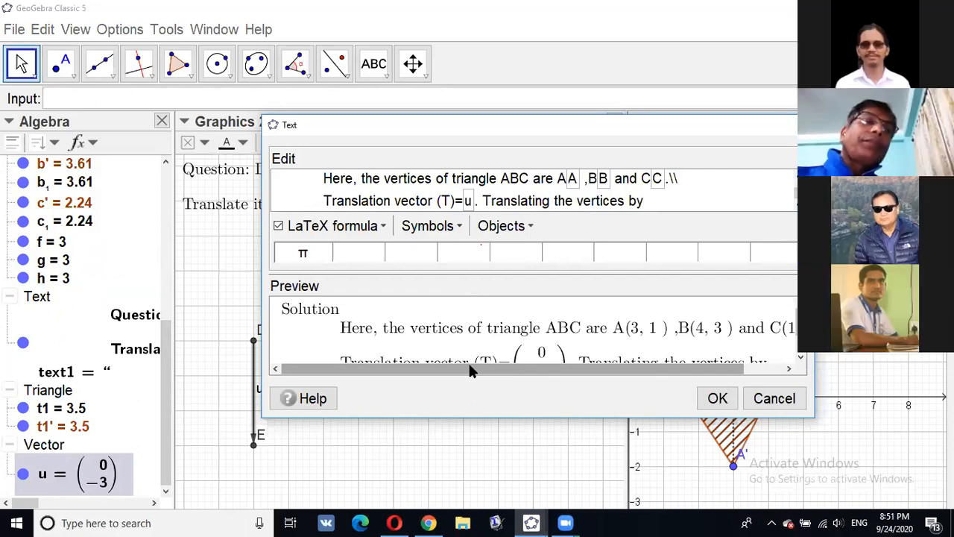
text( T,)
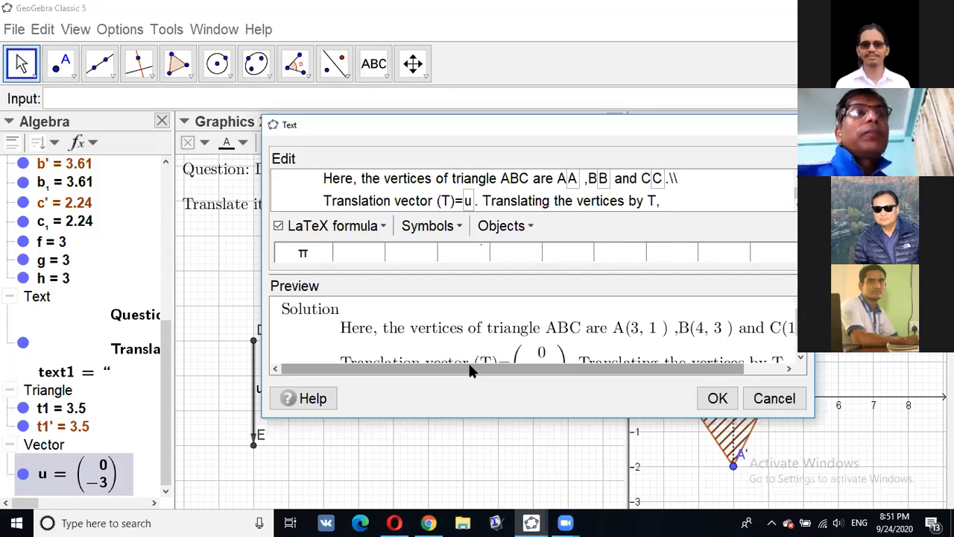
text( w)
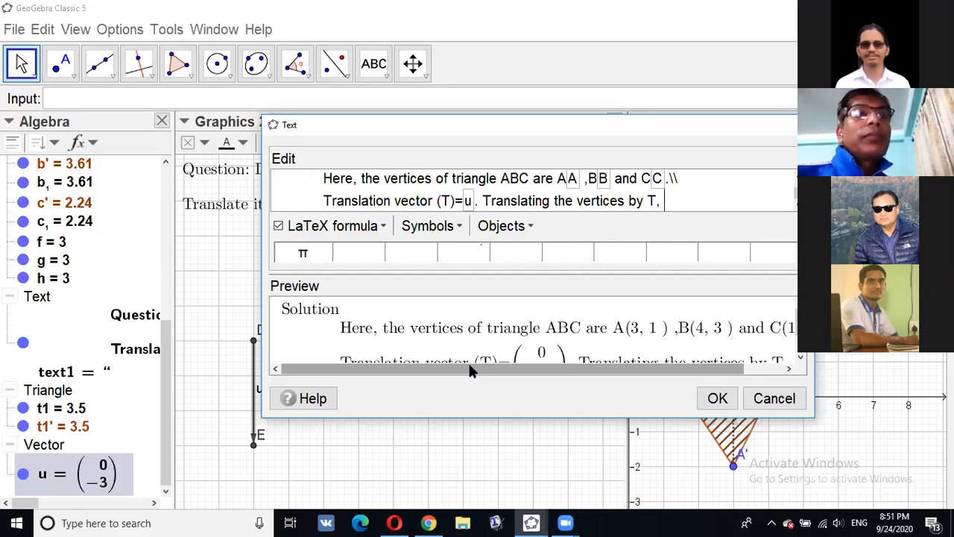
text(e ha)
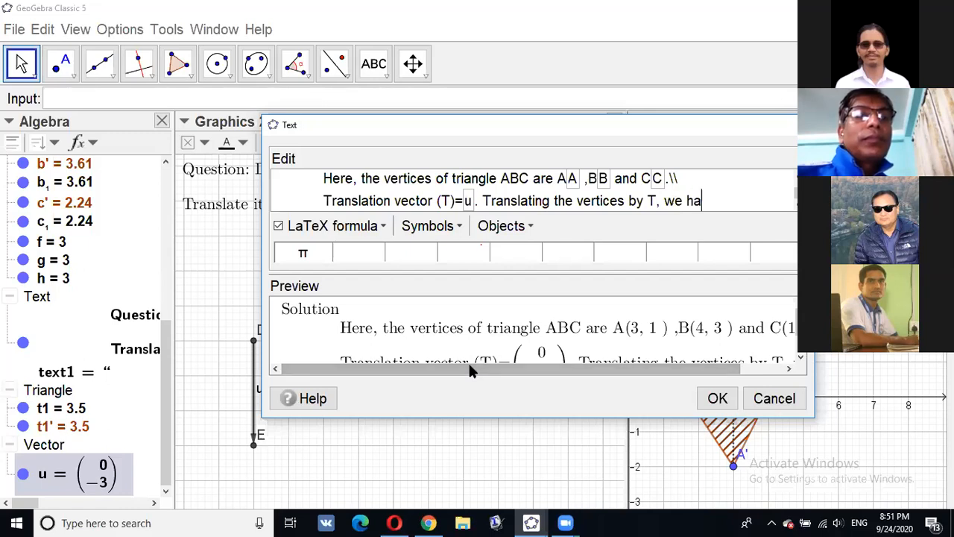
text(ve,)
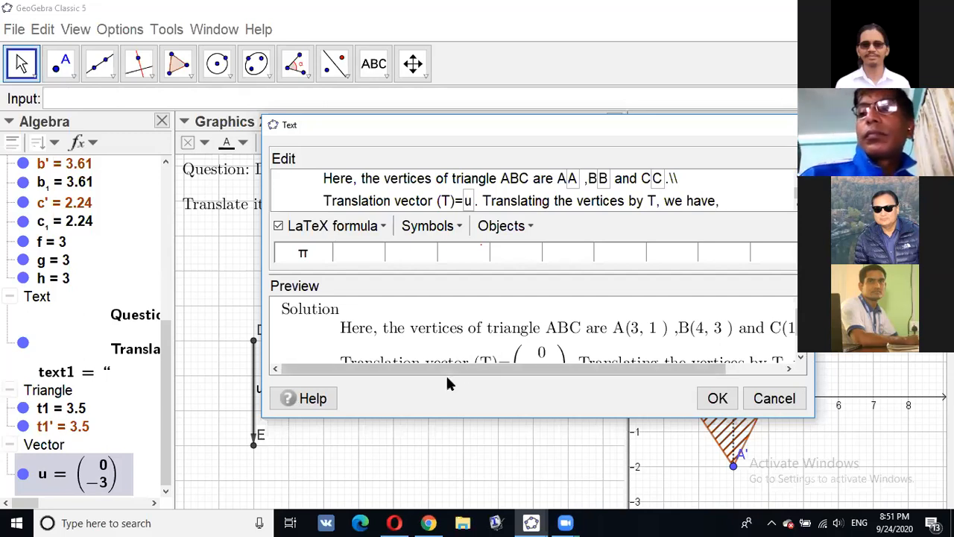
click(718, 398)
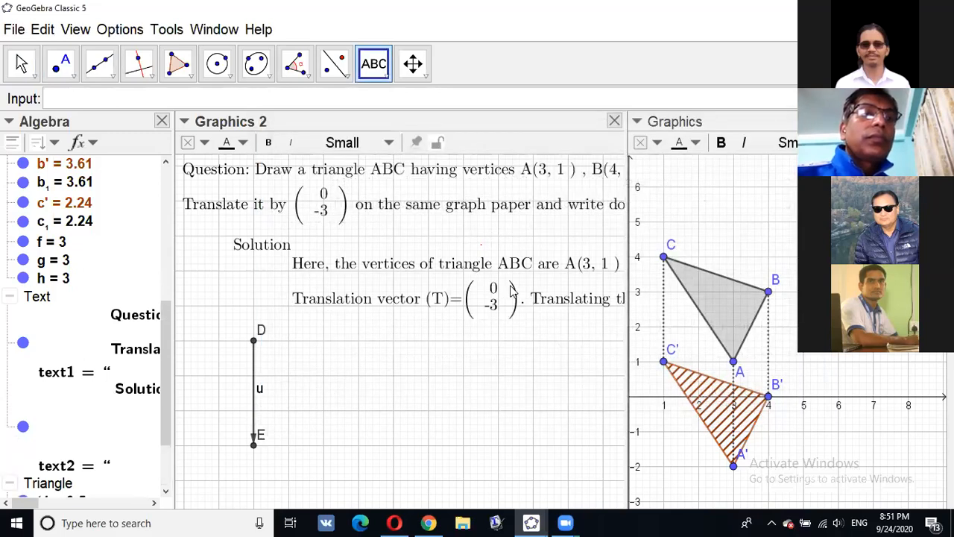
click(513, 292)
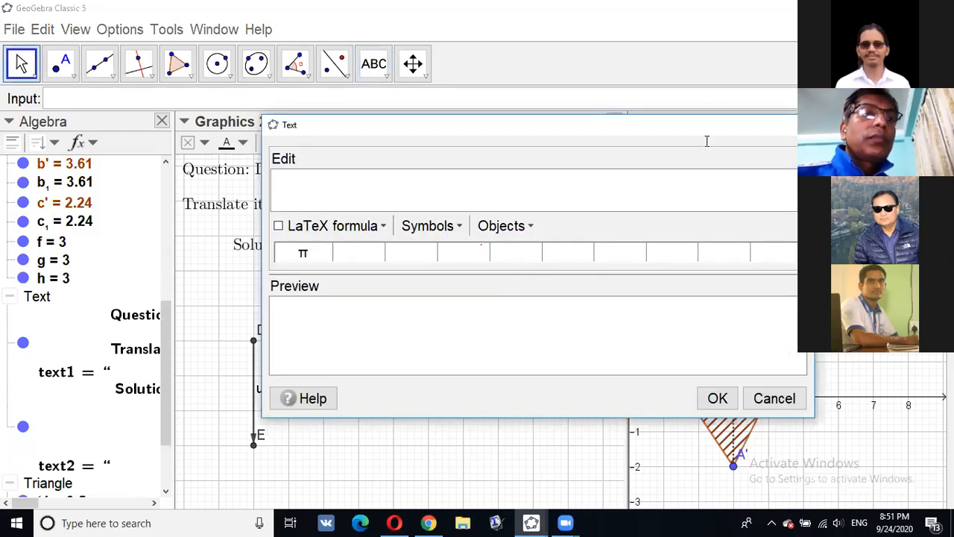
click(34, 78)
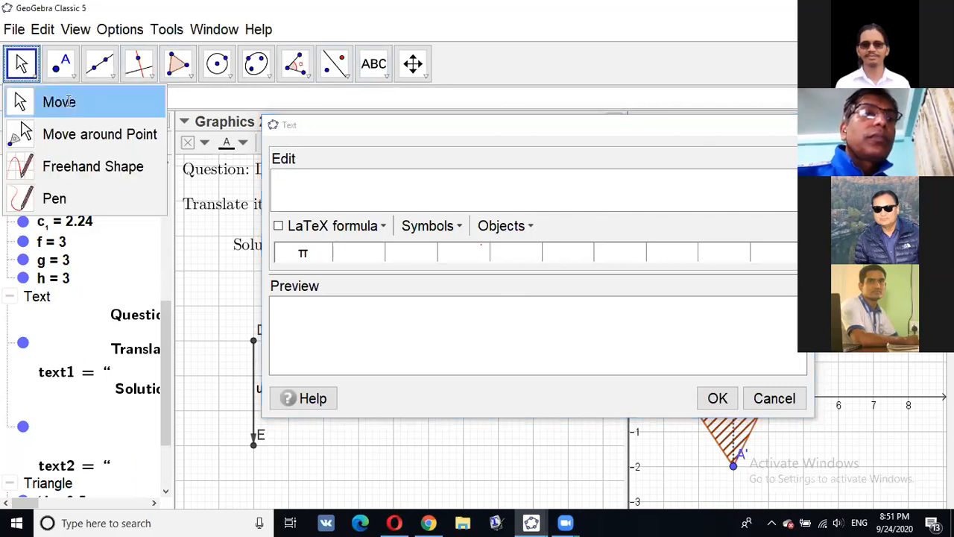
click(37, 100)
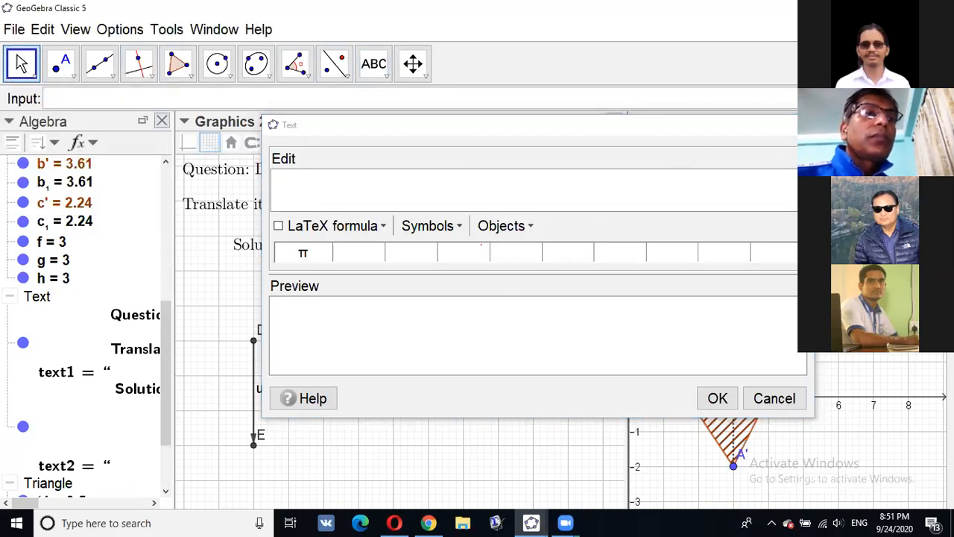
click(803, 123)
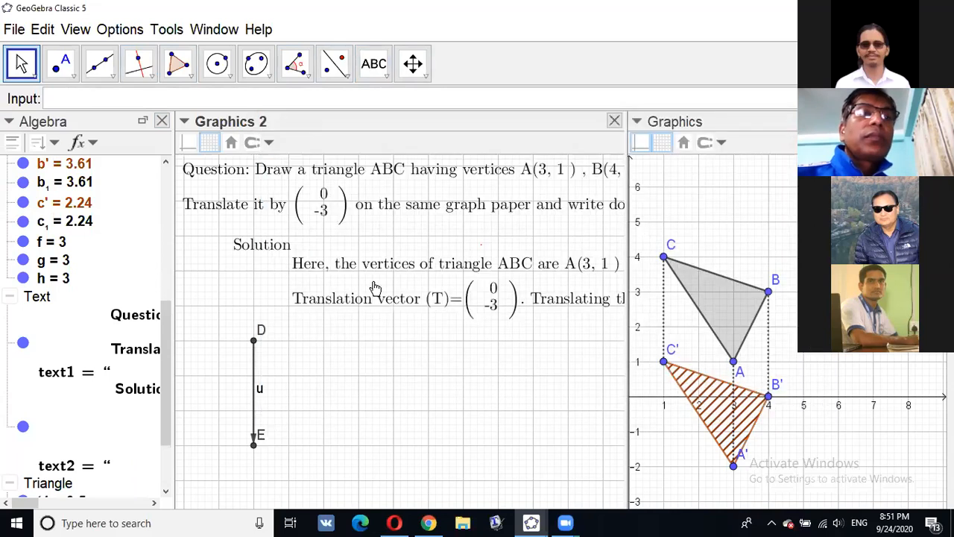
- Move the solution text up and left, directly beneath the question, and widen the Graphics 2 view slightly
click(297, 269)
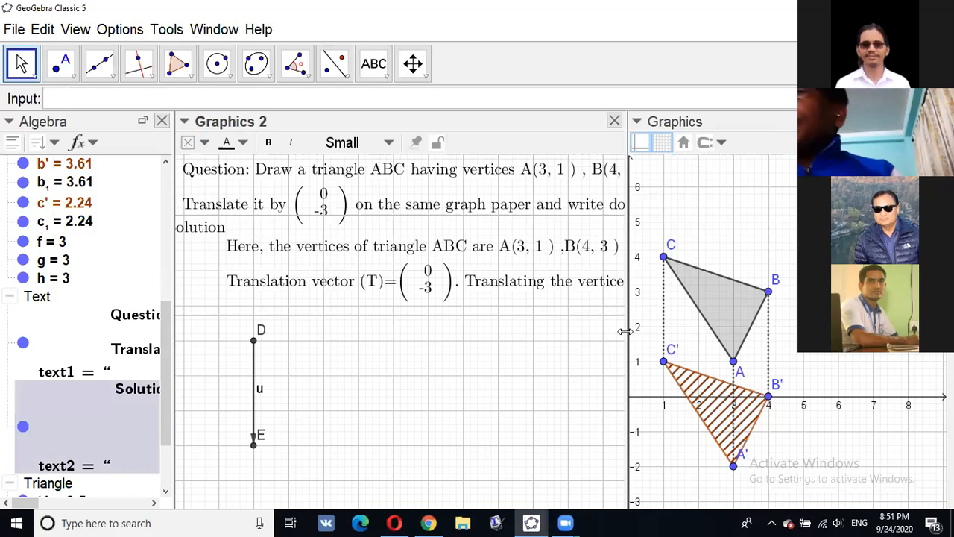
drag(625, 331, 646, 325)
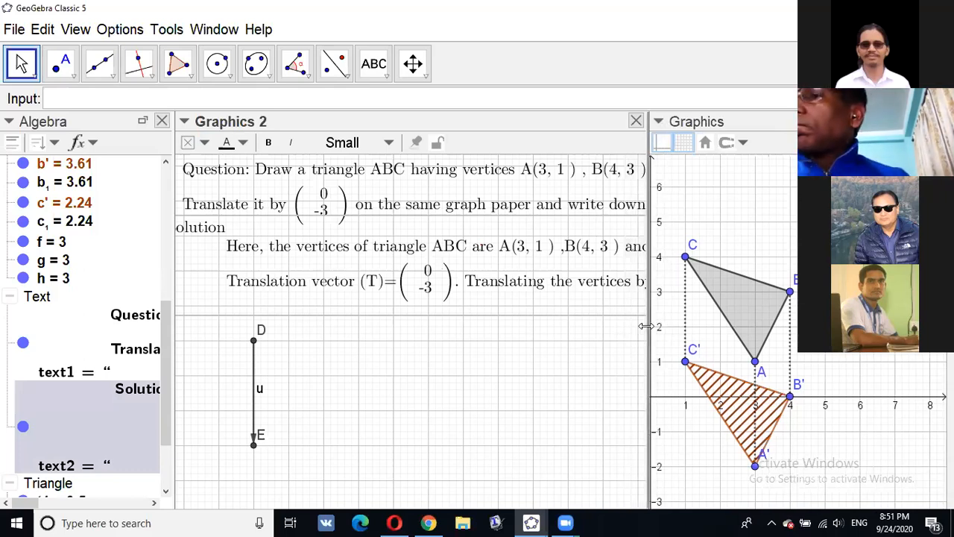
- Bring up the object options for vector u between points D and E in Graphics 2
right_click(261, 393)
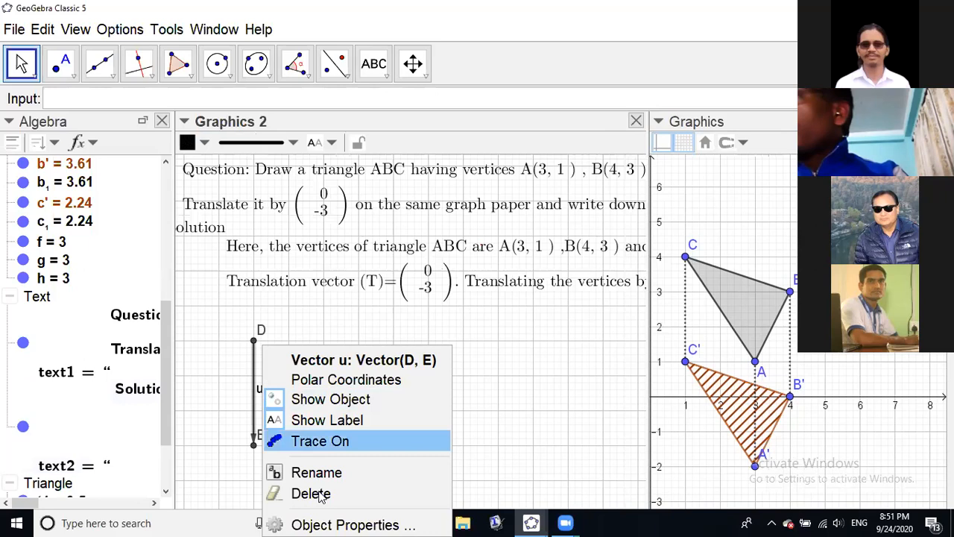
- Hide the label of vector u and shift the solution text so the word "Solution" is fully visible in Graphics 2
click(361, 416)
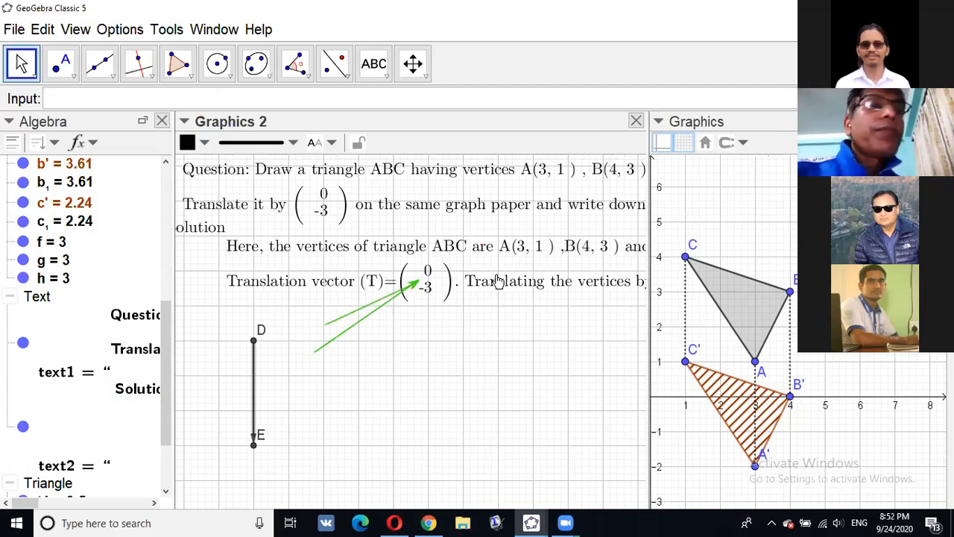
click(282, 270)
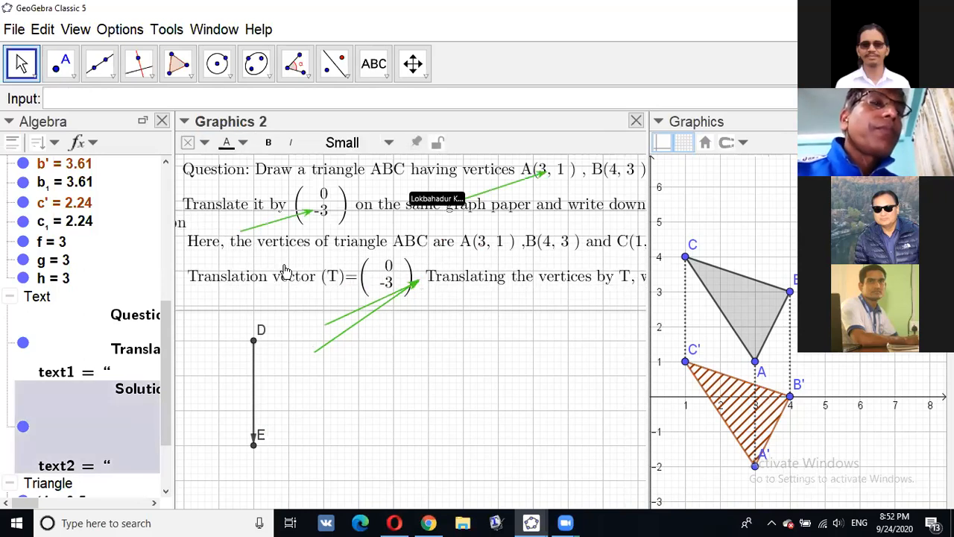
drag(282, 270, 291, 271)
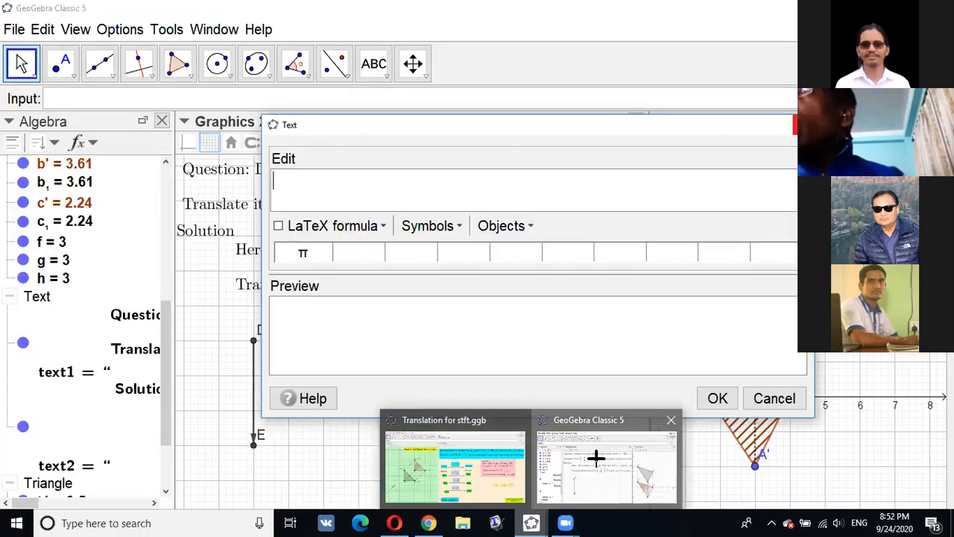
click(596, 457)
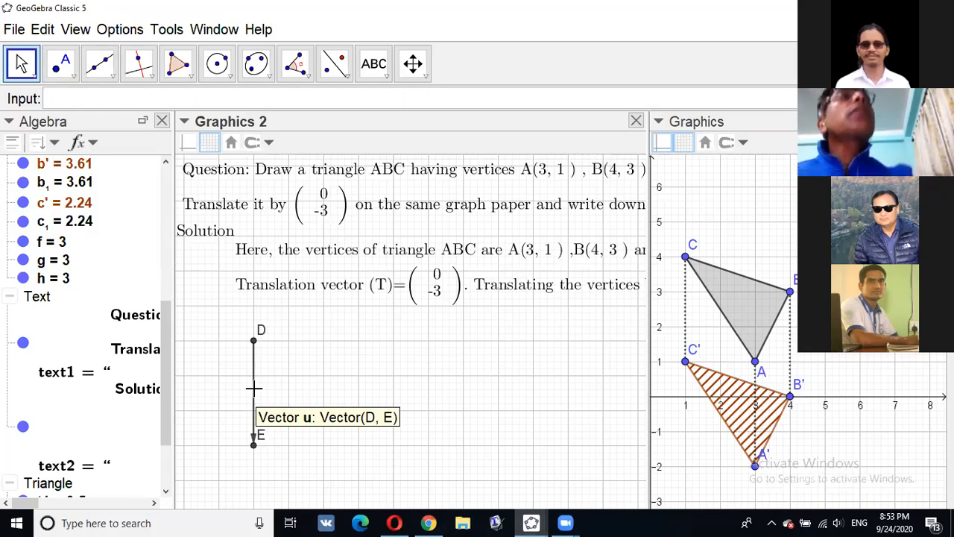
click(257, 337)
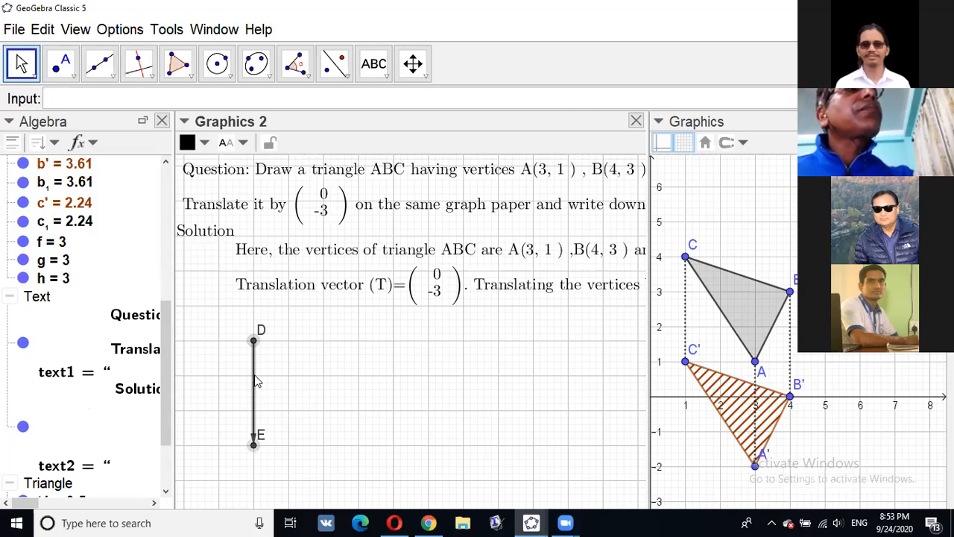
right_click(312, 447)
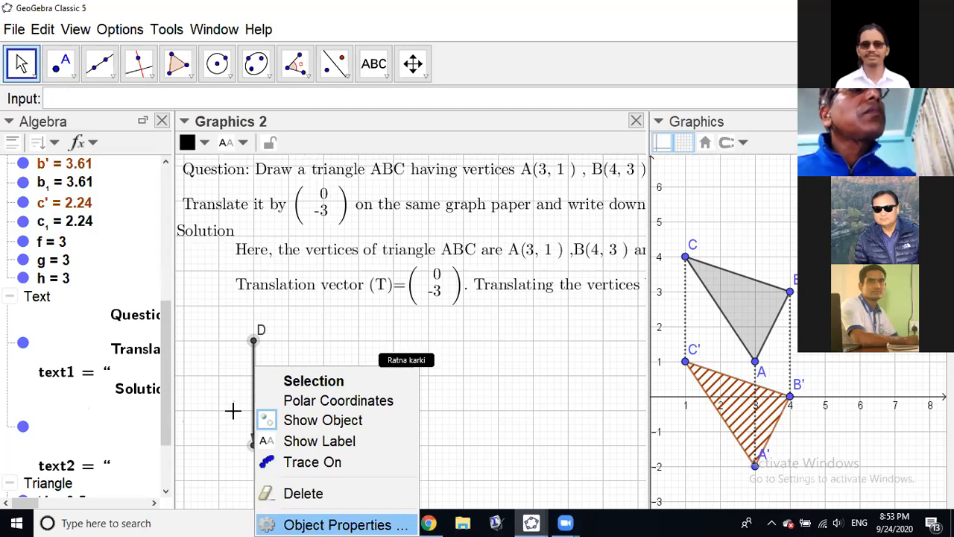
click(412, 434)
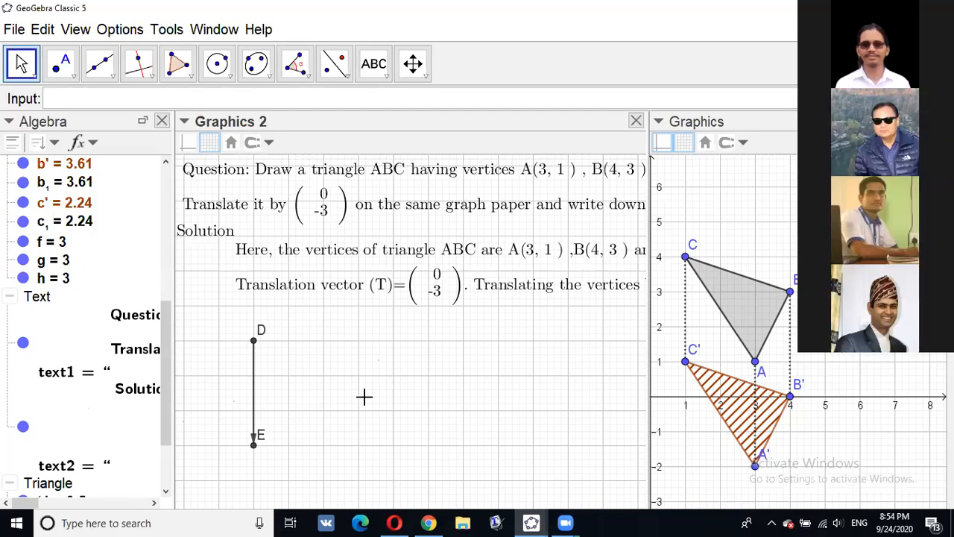
click(254, 370)
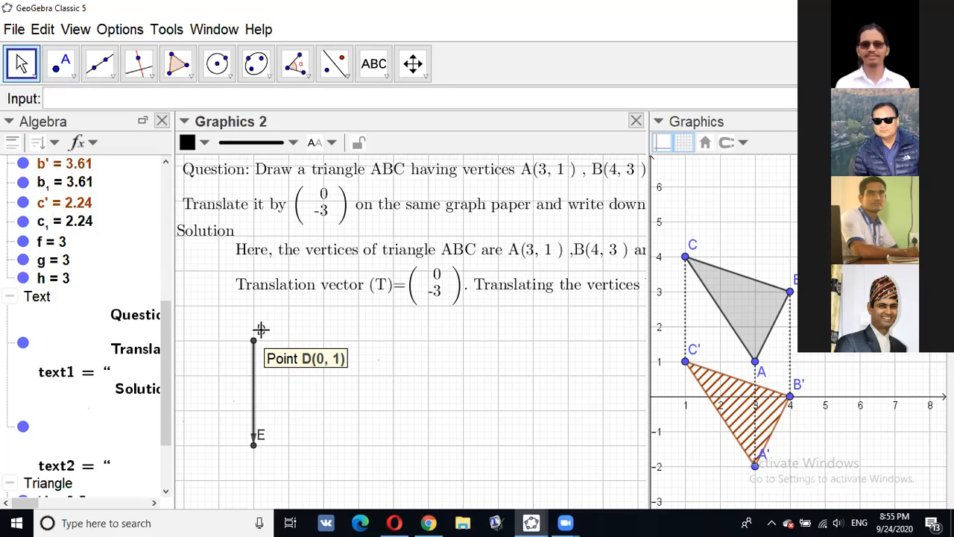
click(261, 330)
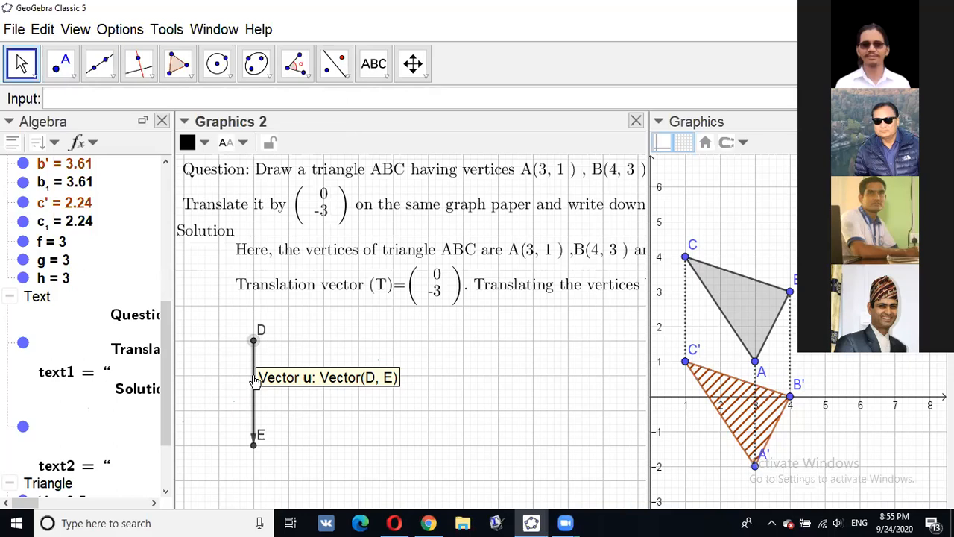
click(261, 330)
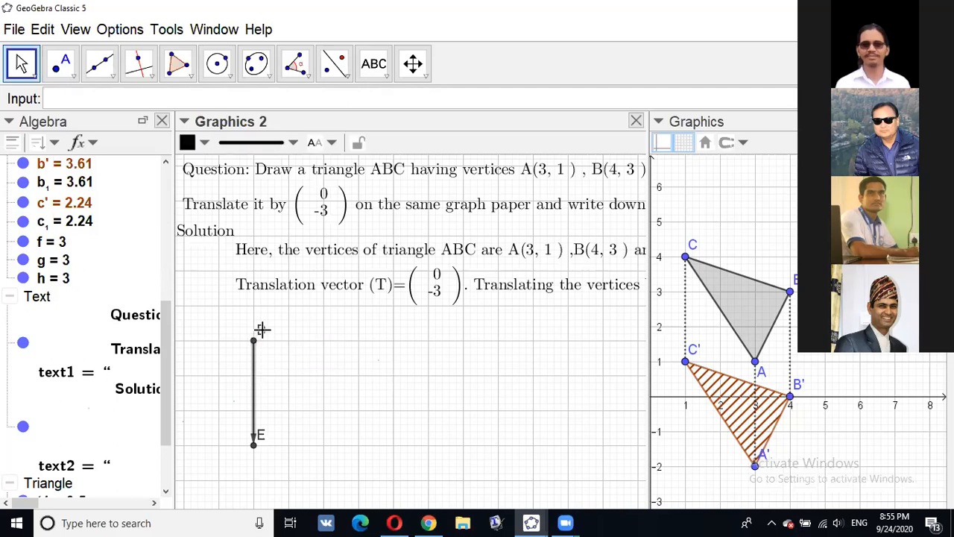
- Open the object properties of the vector from D to E and turn on its label
right_click(254, 376)
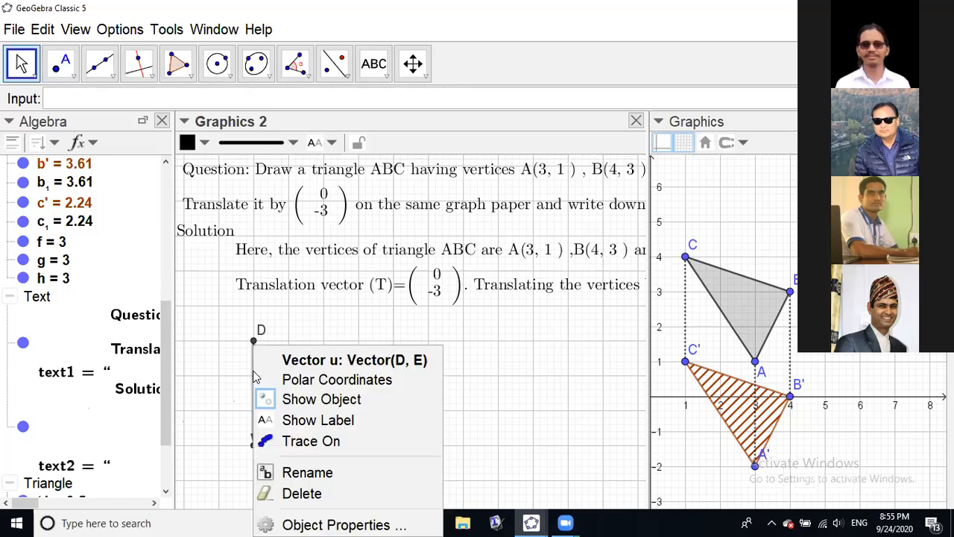
click(336, 471)
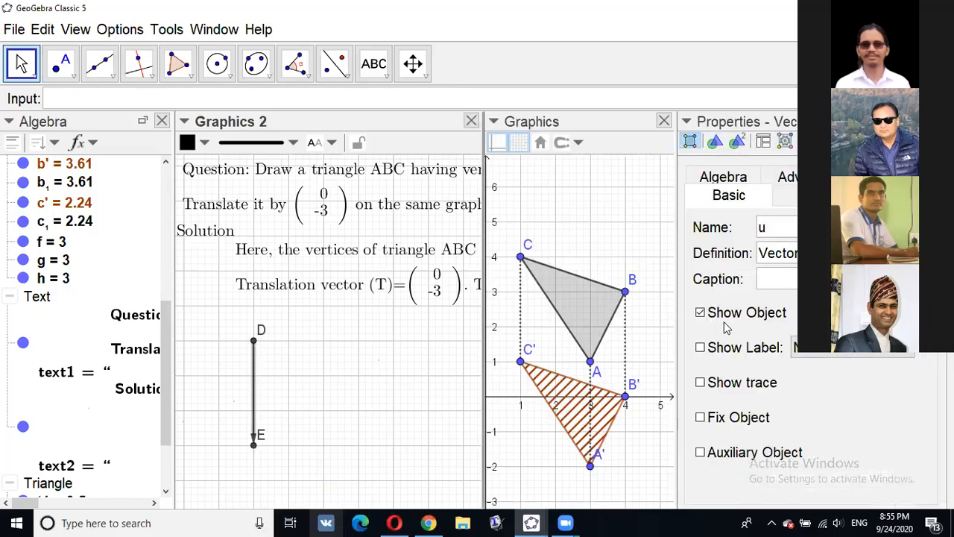
click(786, 177)
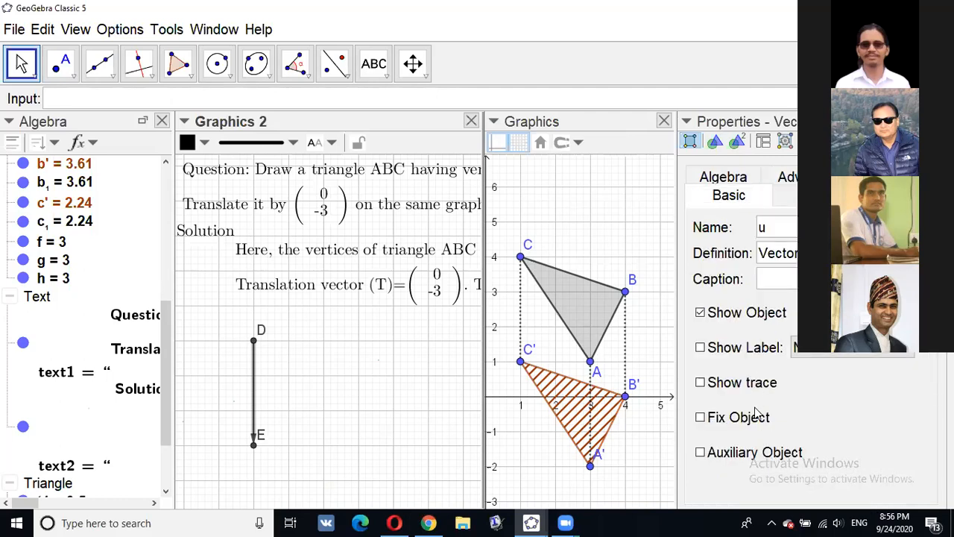
click(700, 347)
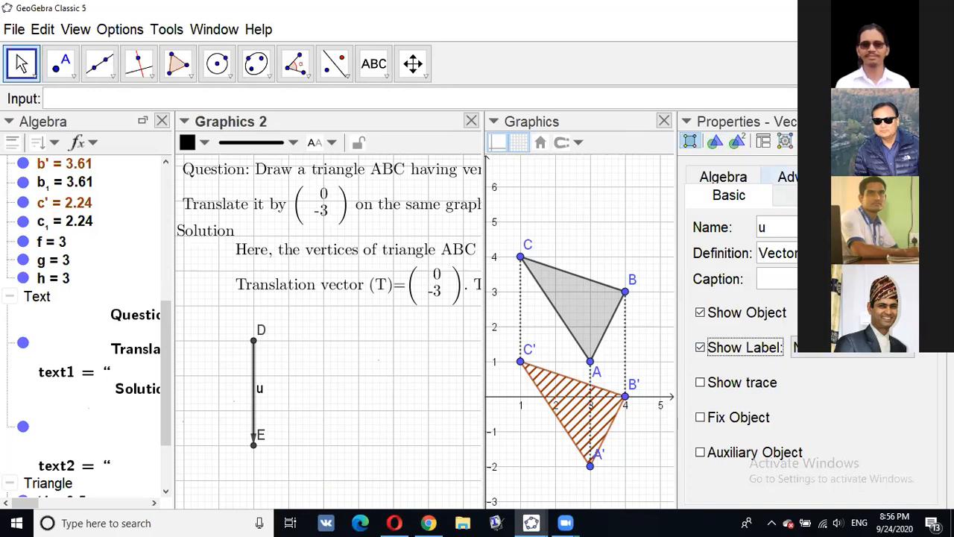
- Change the location of vector u in its advanced properties from Graphics 2 to Graphics, then close the properties
click(807, 178)
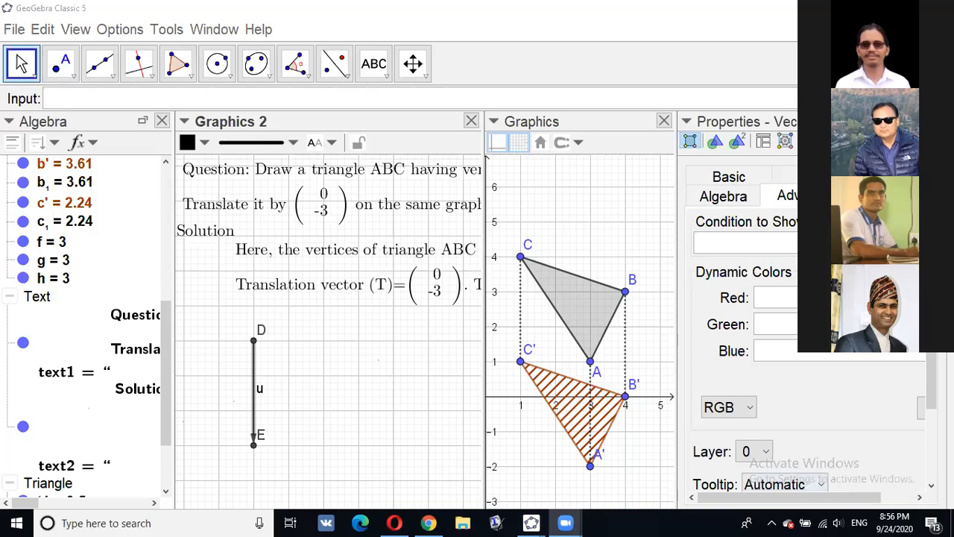
click(786, 485)
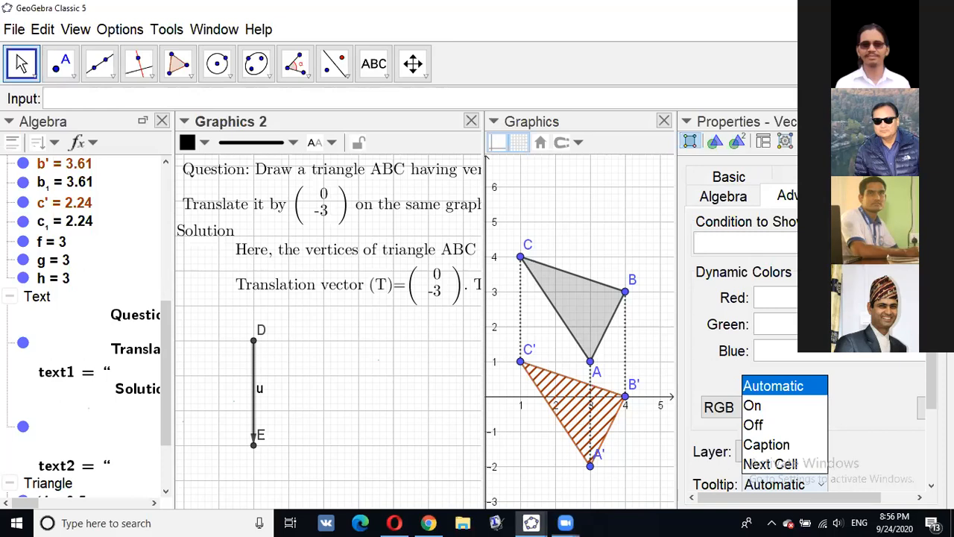
click(931, 485)
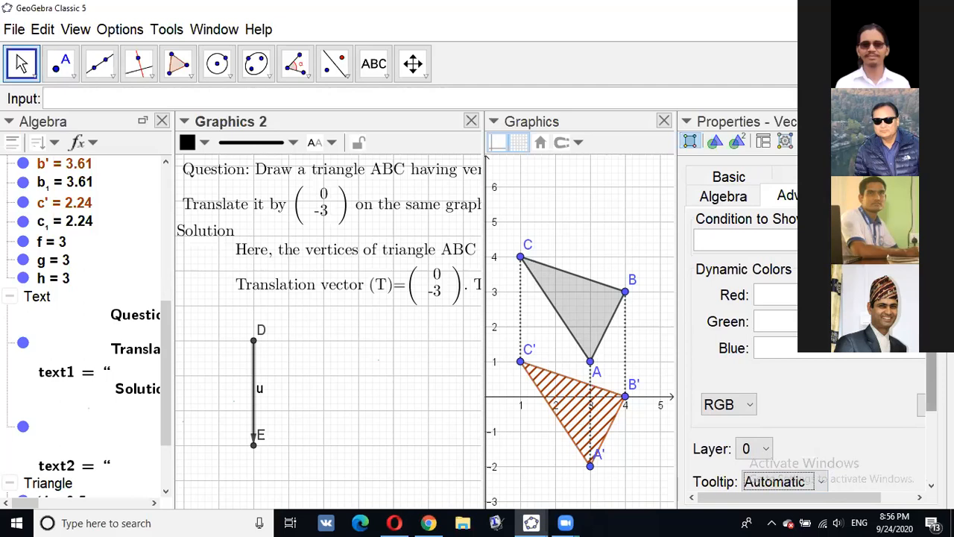
scroll(809, 373, down, 3)
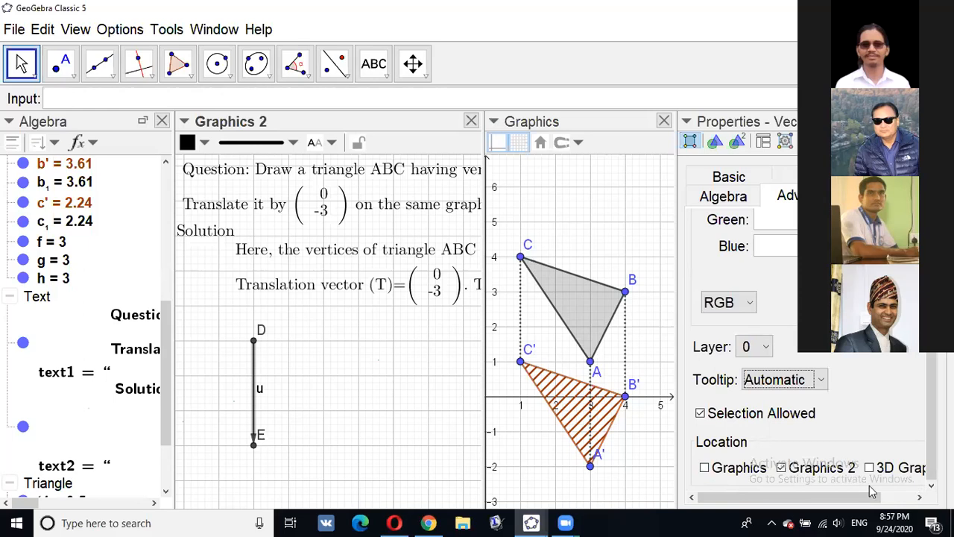
click(705, 468)
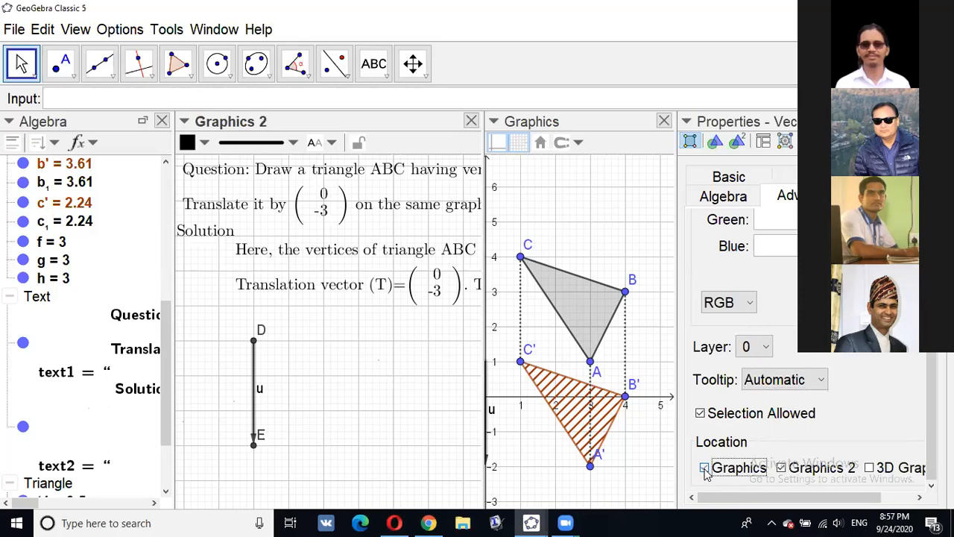
click(782, 469)
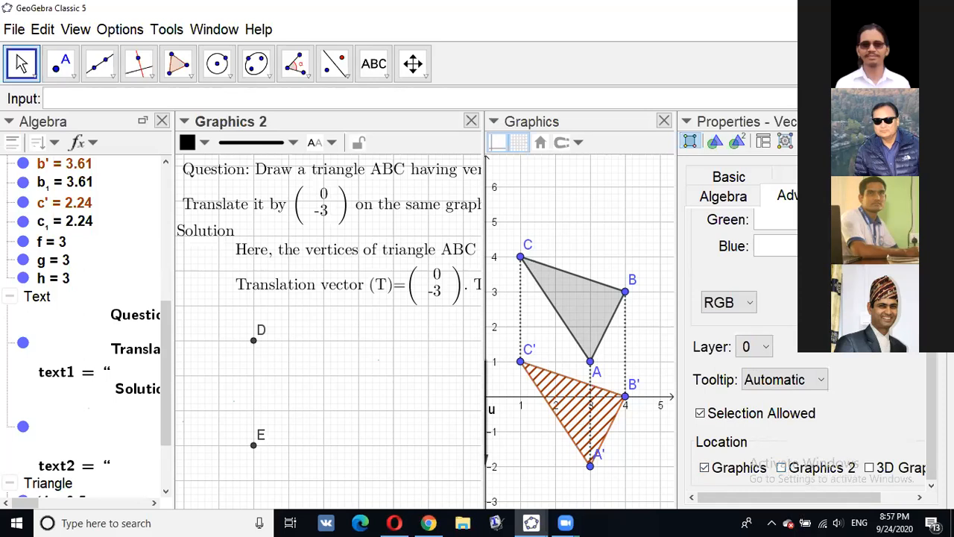
click(940, 121)
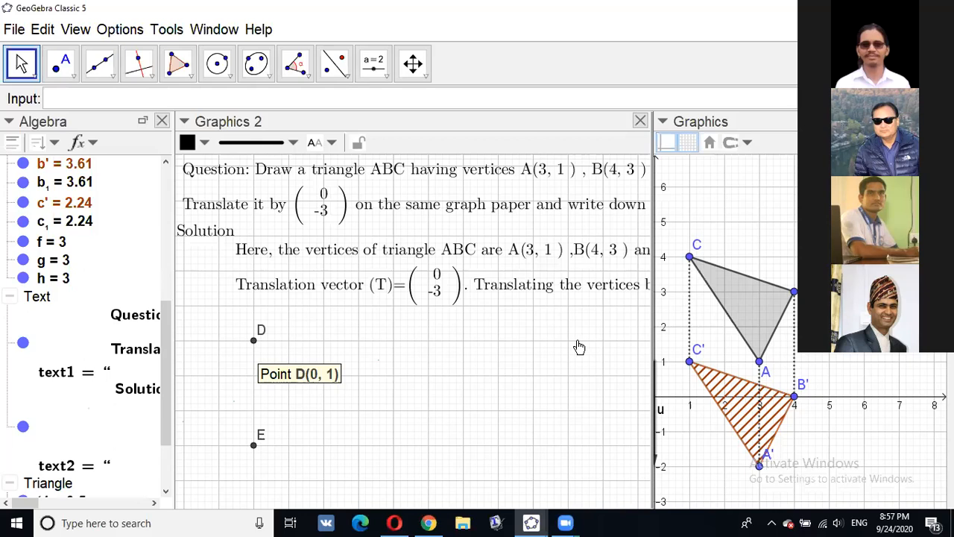
- Set point D's location to Graphics instead of Graphics 2 in its advanced properties
right_click(254, 340)
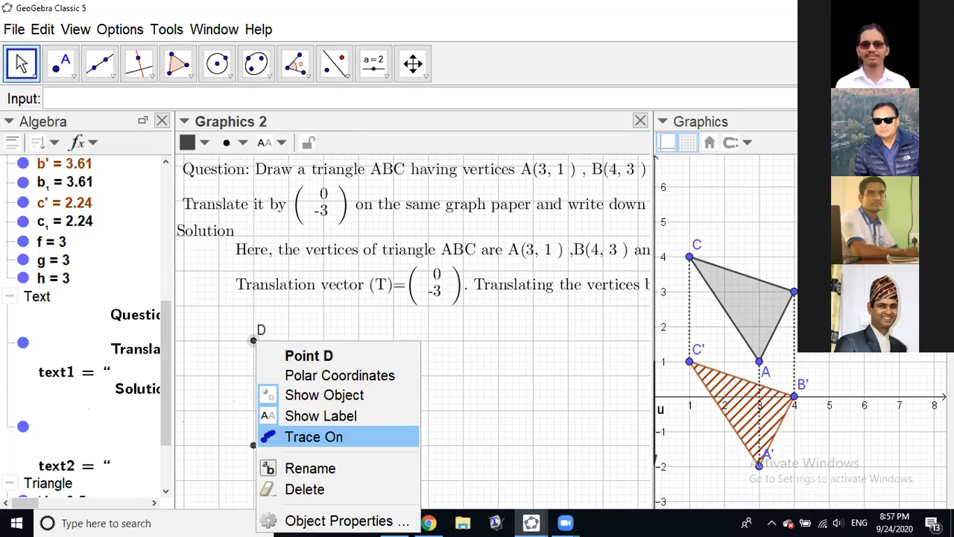
click(346, 520)
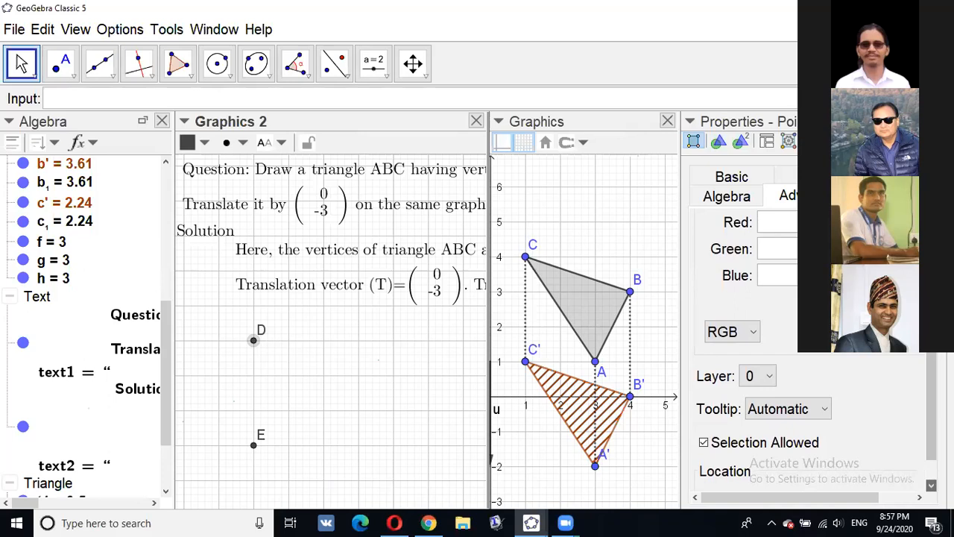
scroll(709, 468, down, 1)
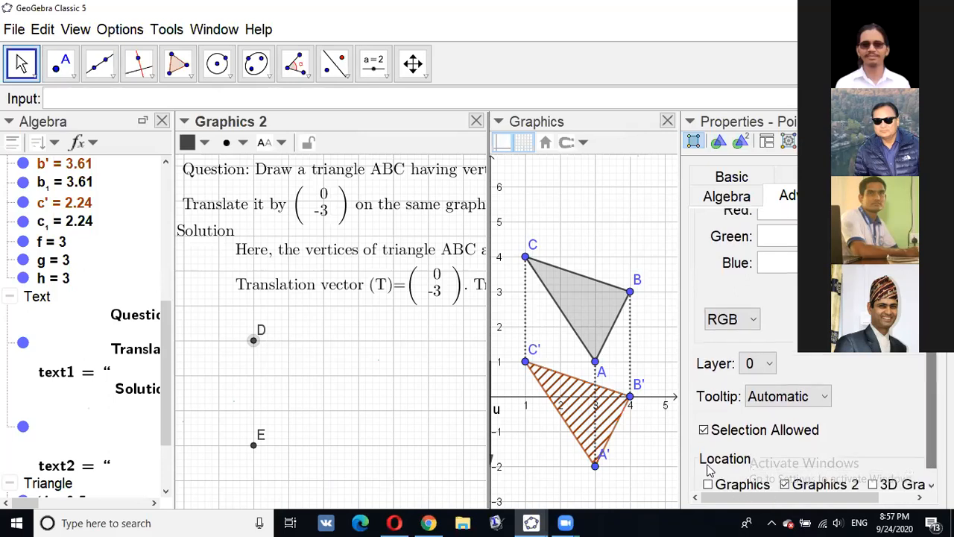
scroll(772, 467, down, 1)
click(768, 467)
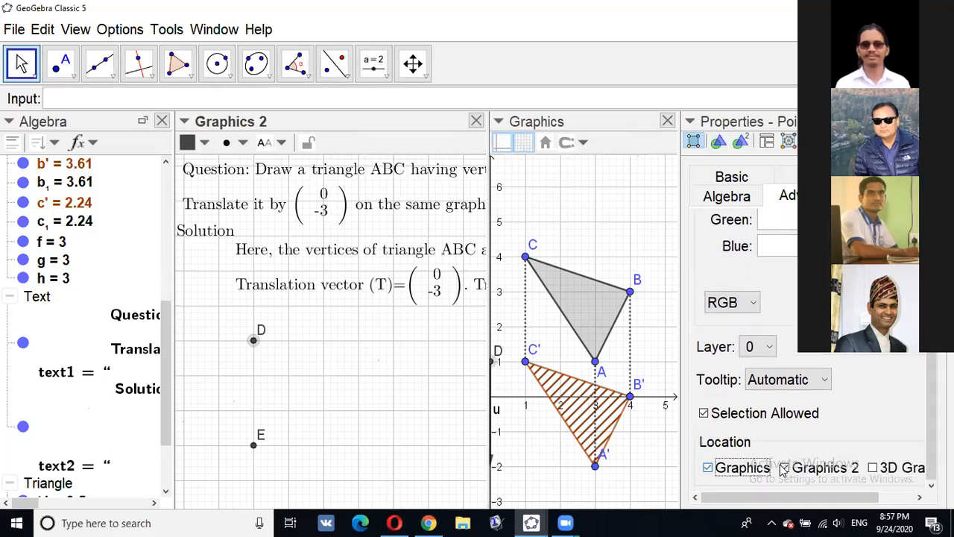
click(785, 468)
click(785, 470)
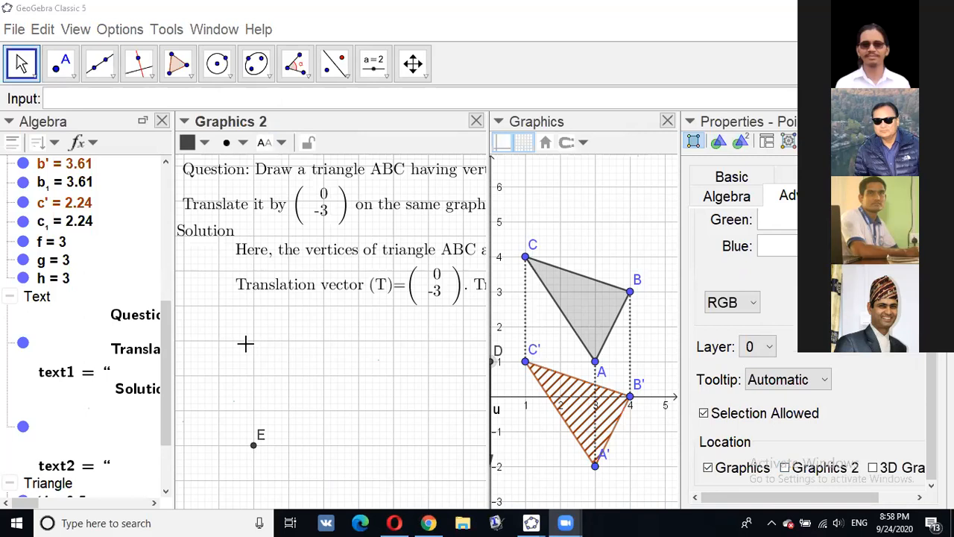
- Set point E's location to Graphics instead of Graphics 2 in its advanced properties and close them
click(320, 423)
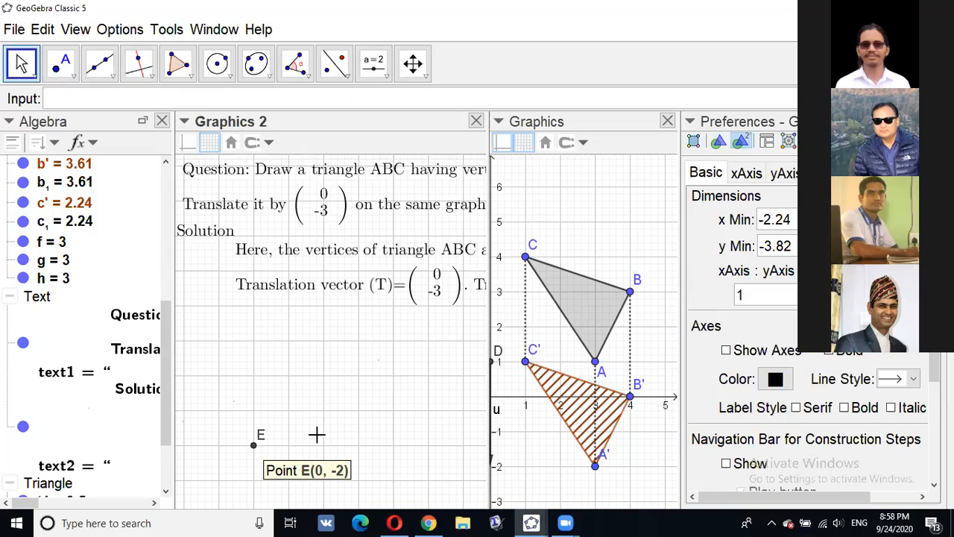
right_click(255, 446)
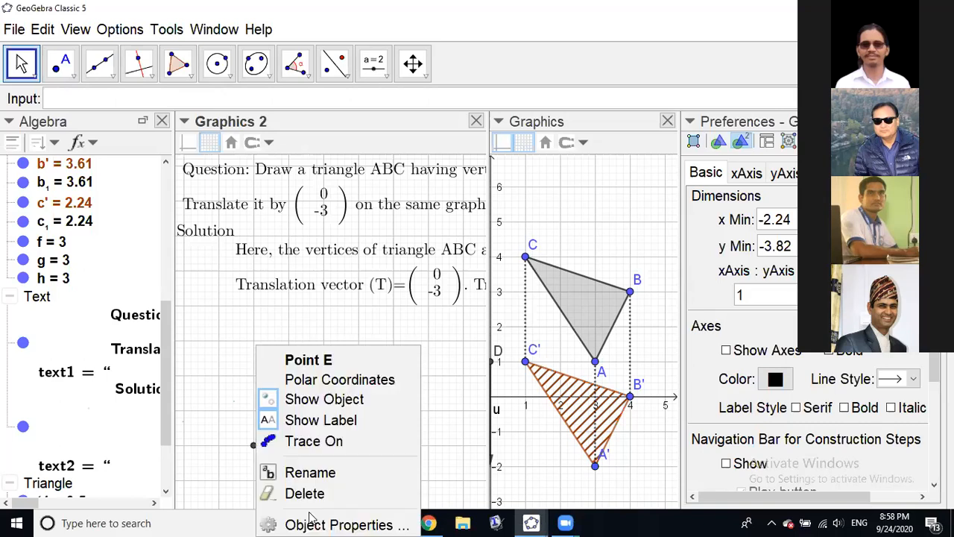
click(317, 522)
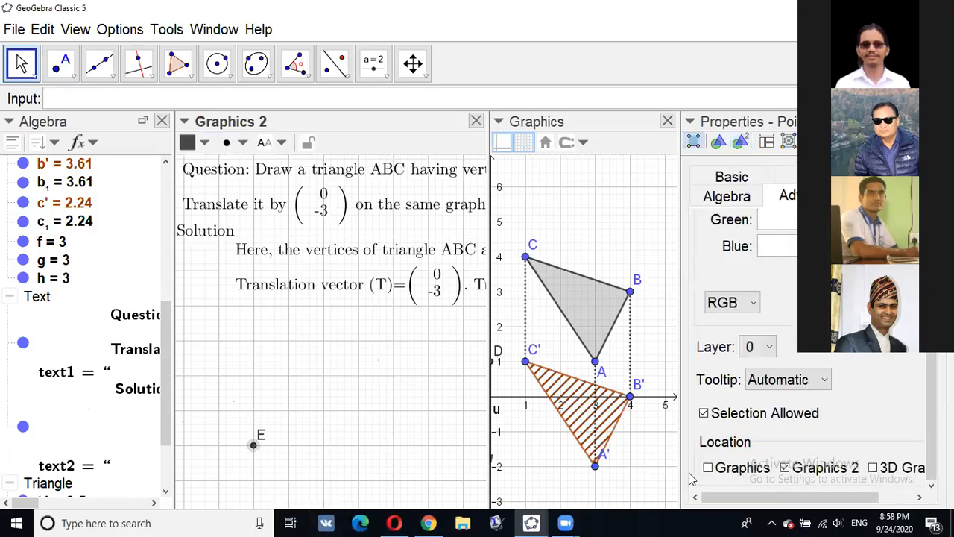
click(709, 470)
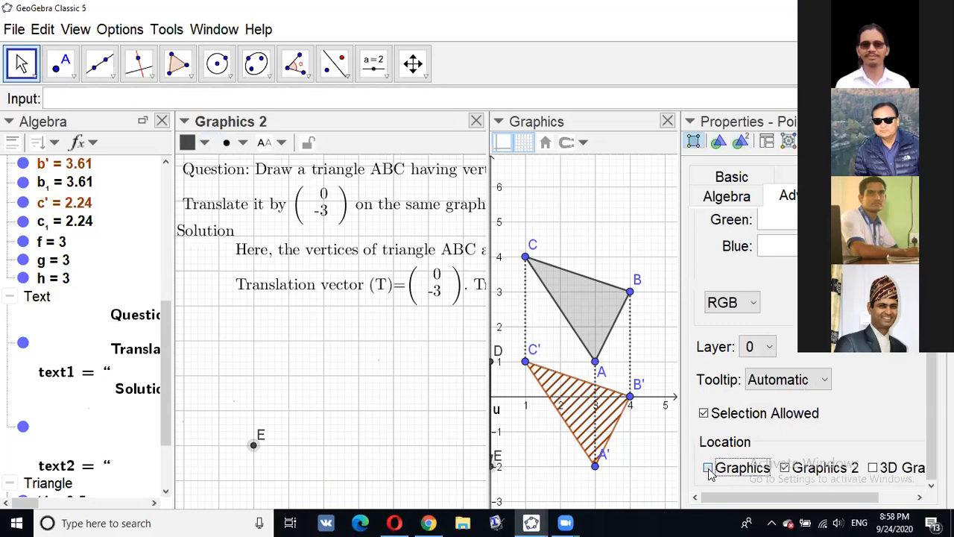
click(787, 472)
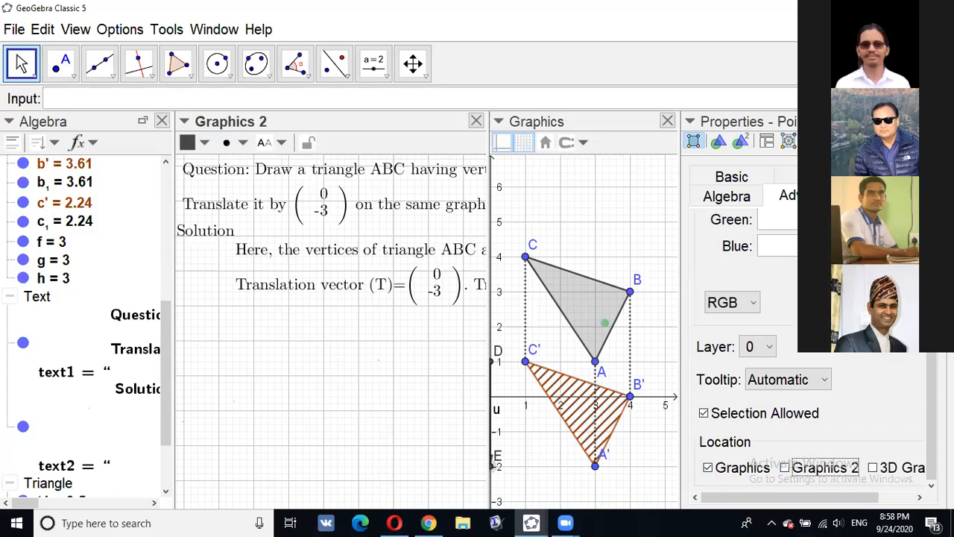
click(937, 121)
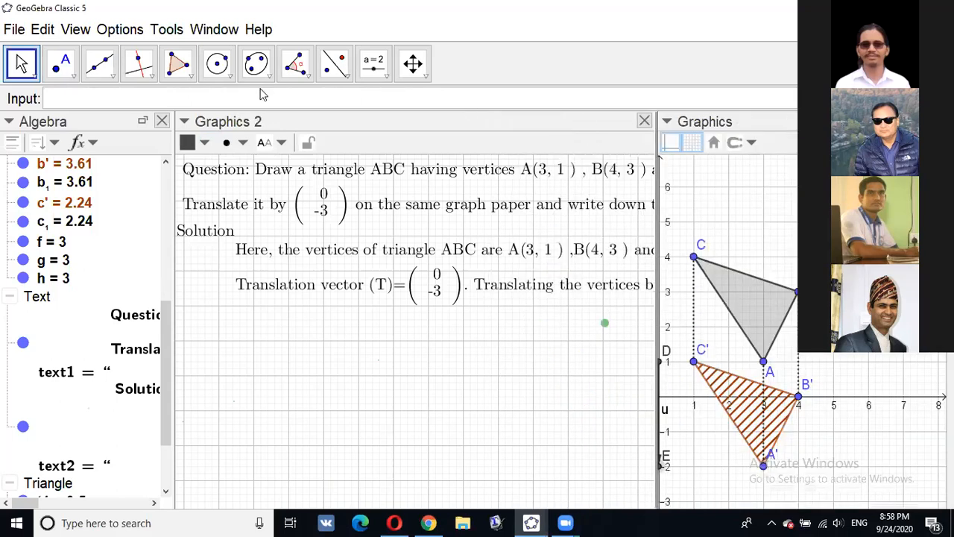
- Hide the Graphics view and show it again beside Graphics 2
click(77, 31)
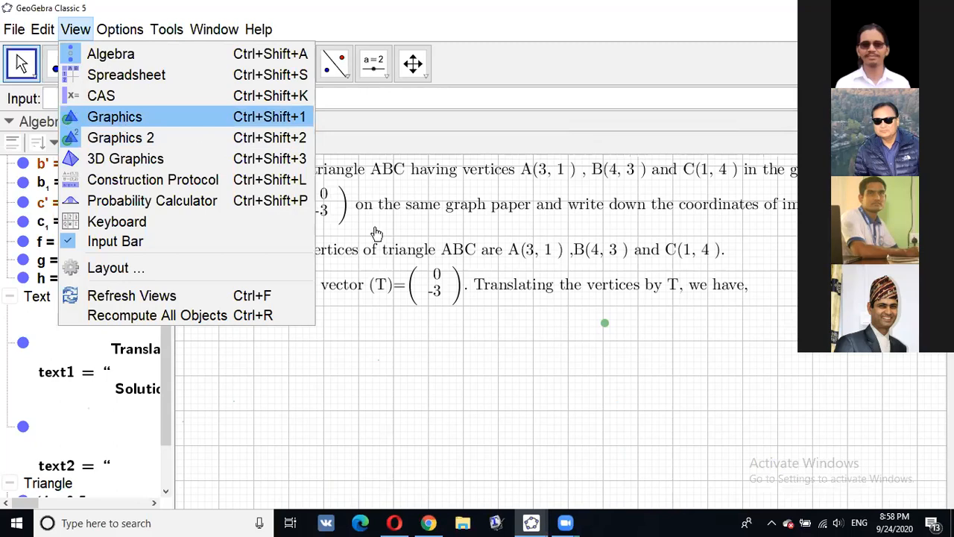
click(239, 116)
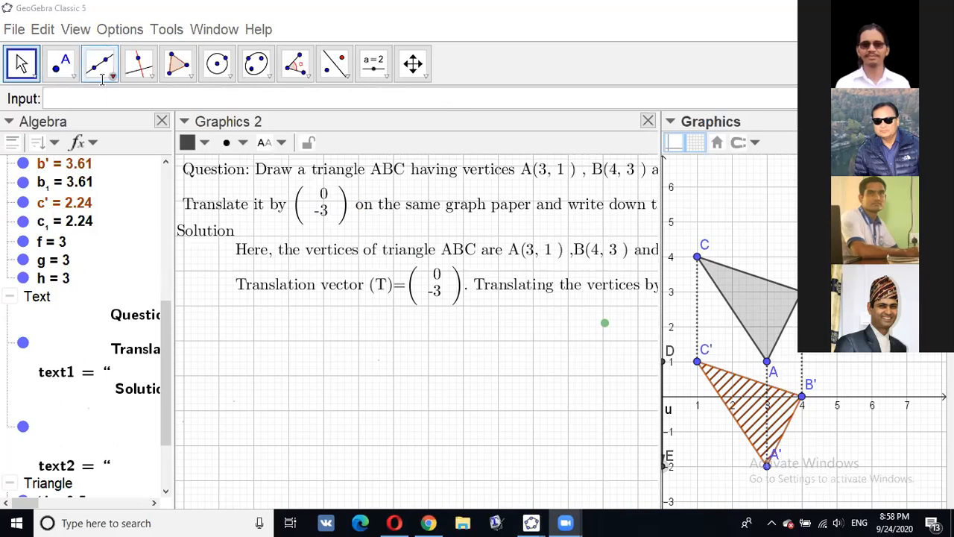
- Add the text "P(x,y)" in Graphics 2 below the translation vector line
click(372, 79)
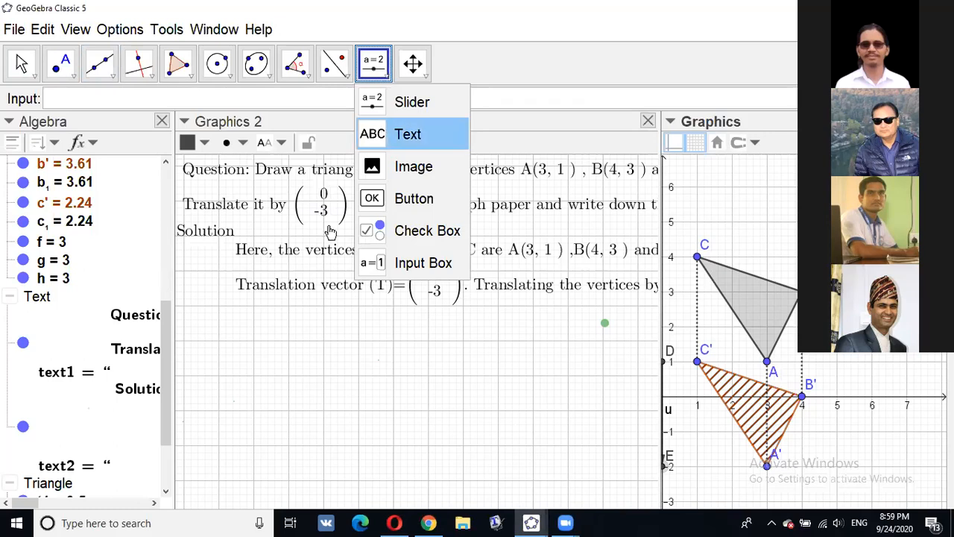
click(272, 348)
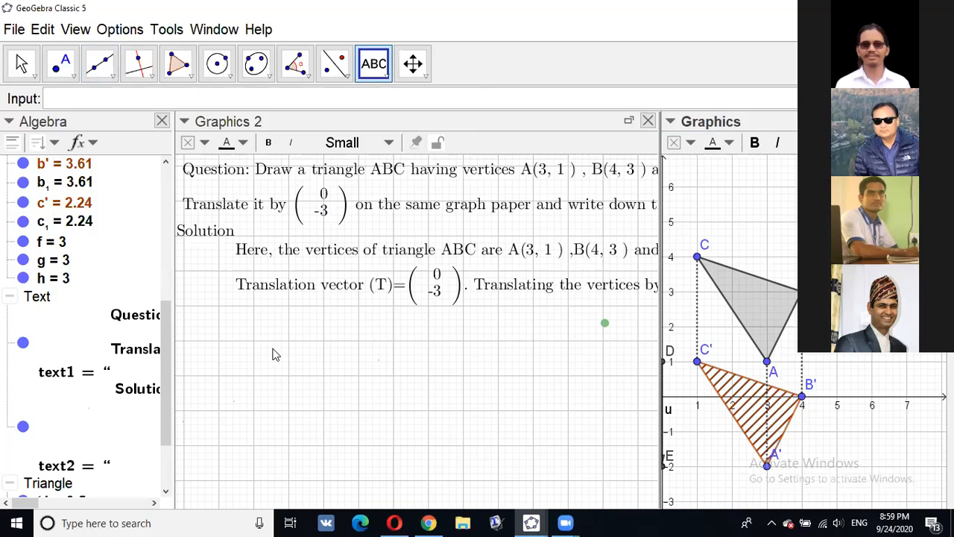
click(273, 354)
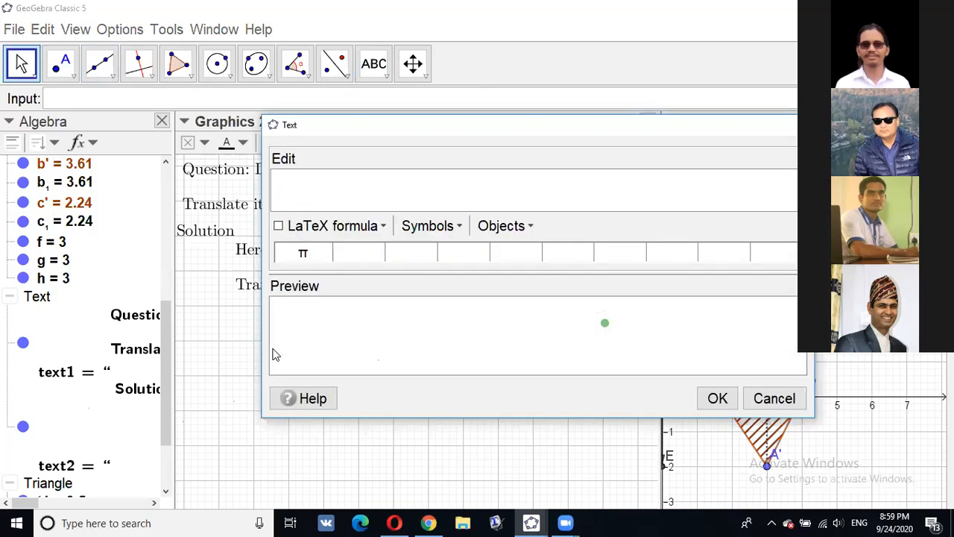
text(P(x,y))
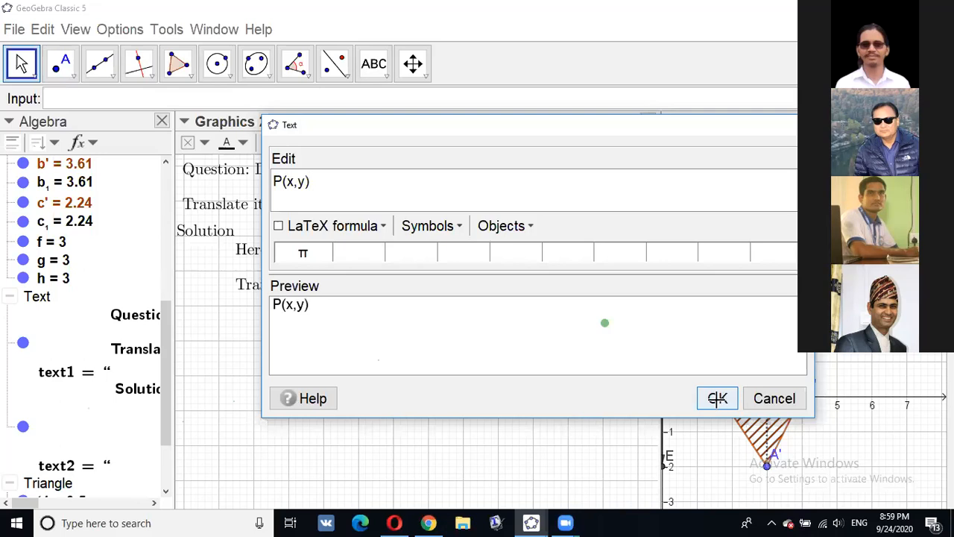
key(Return)
- Add the text "P(x+a,y+b)" in Graphics 2, to the right of the P(x,y) text
click(454, 343)
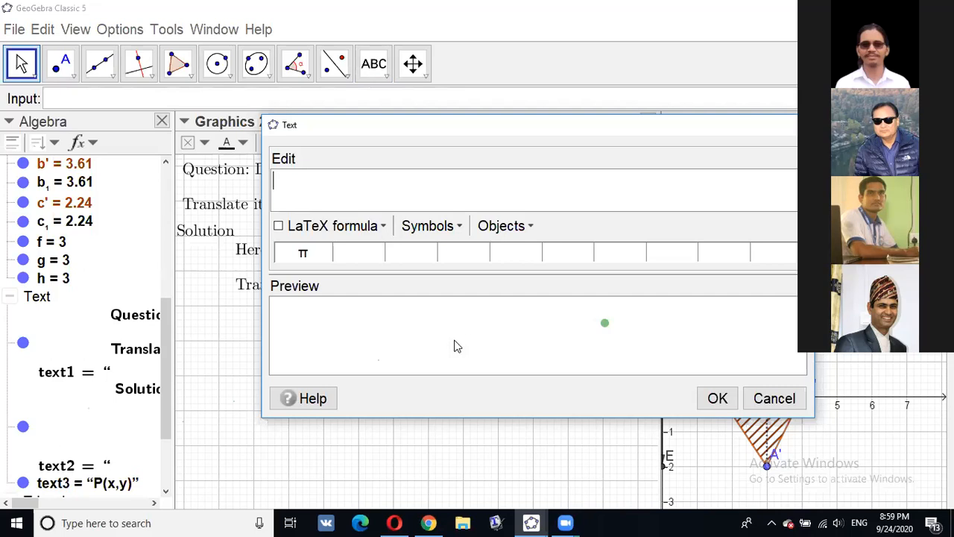
text(P(x+a)
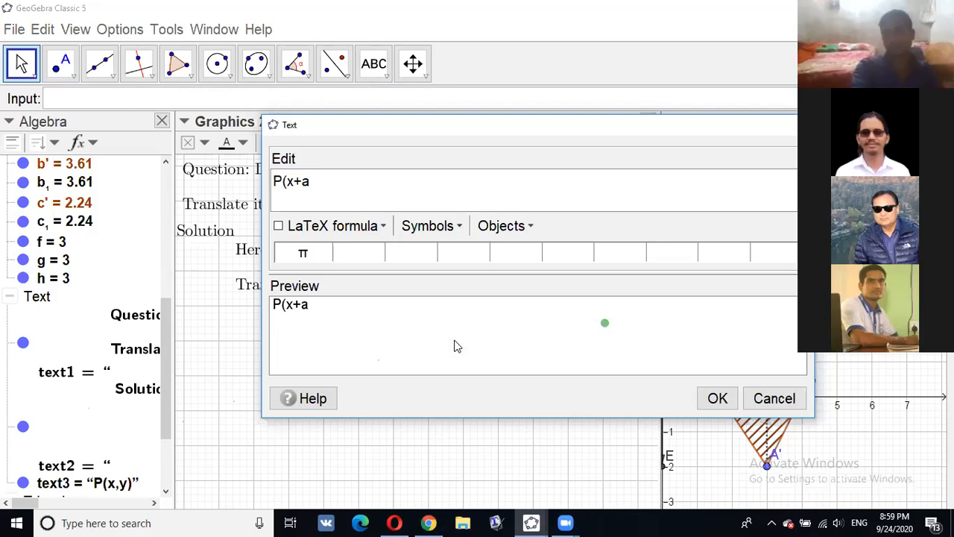
text(,)
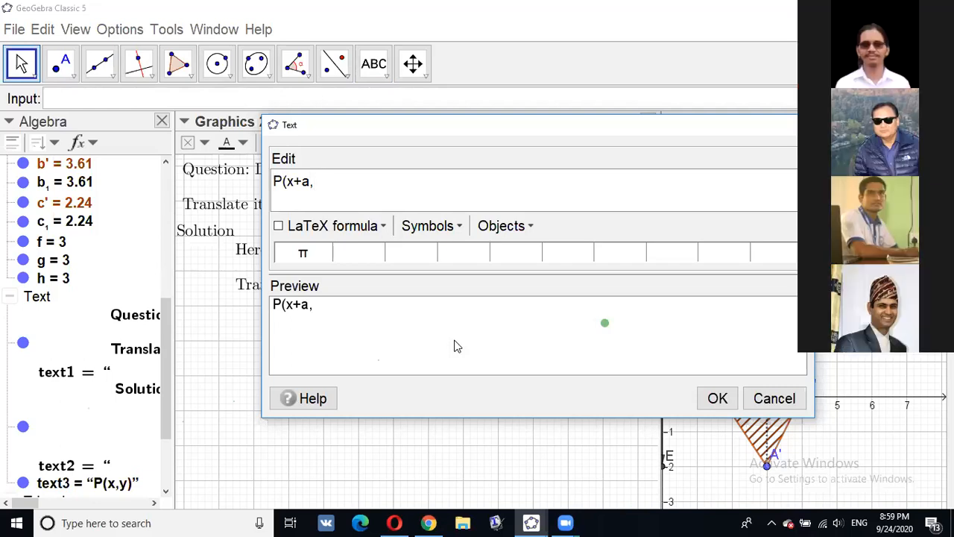
text(y+b))
click(714, 397)
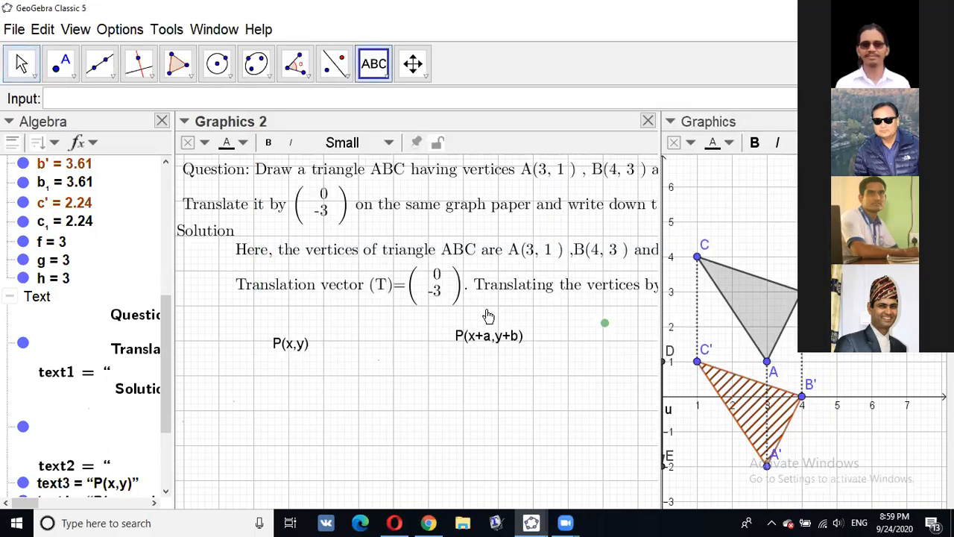
- Add a text under P(x,y) made of the letter A followed by the linked coordinates of point A
click(276, 381)
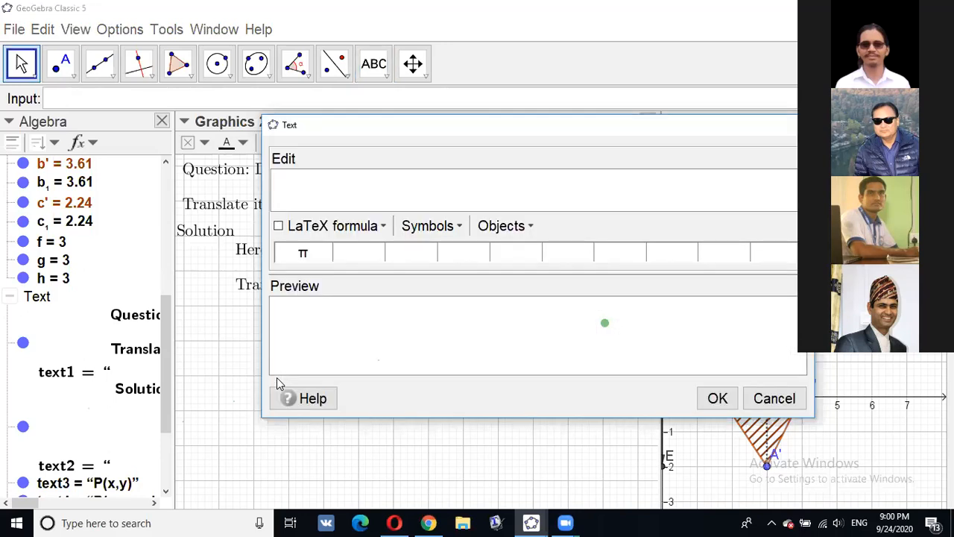
text(A)
click(167, 163)
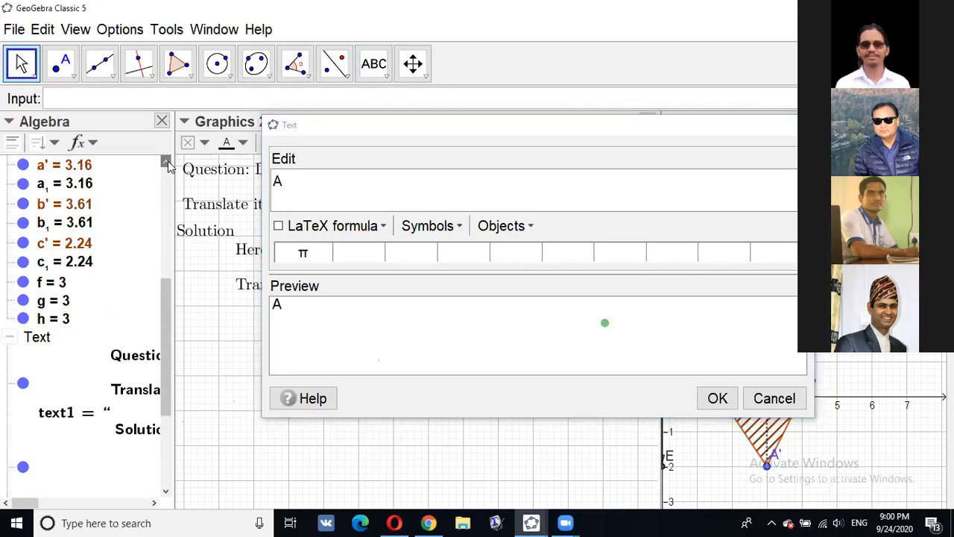
scroll(101, 252, up, 4)
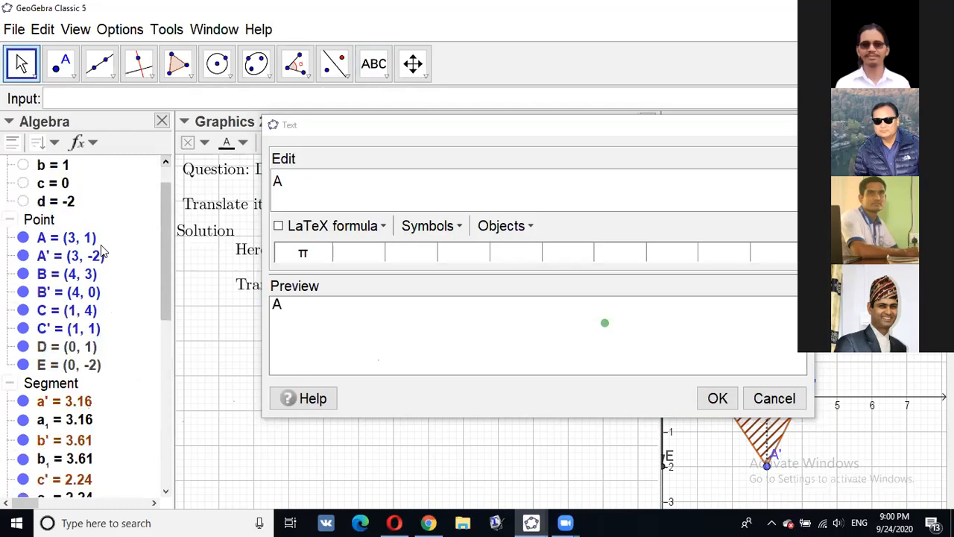
click(78, 242)
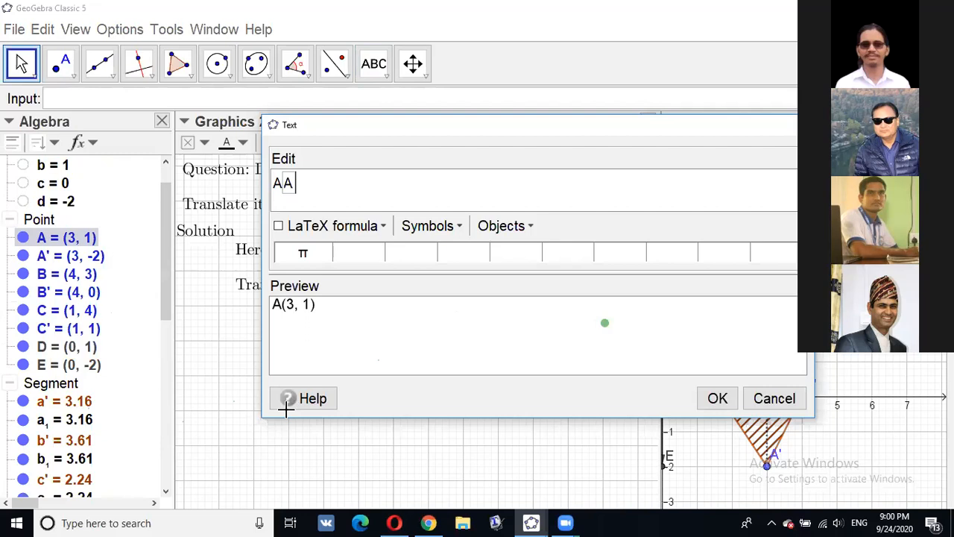
key(Return)
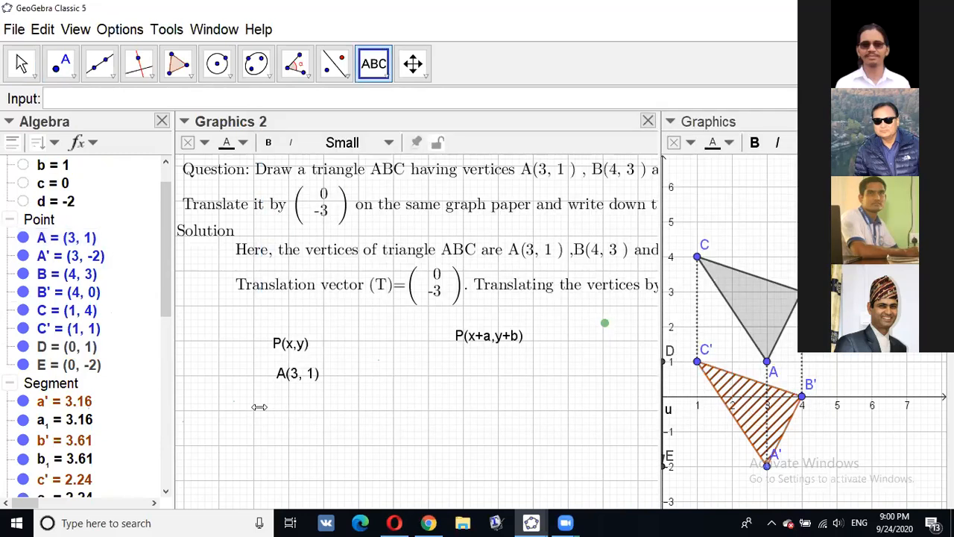
- Add texts for B and C beneath the A text, each letter followed by its point's linked coordinates
click(88, 277)
click(88, 279)
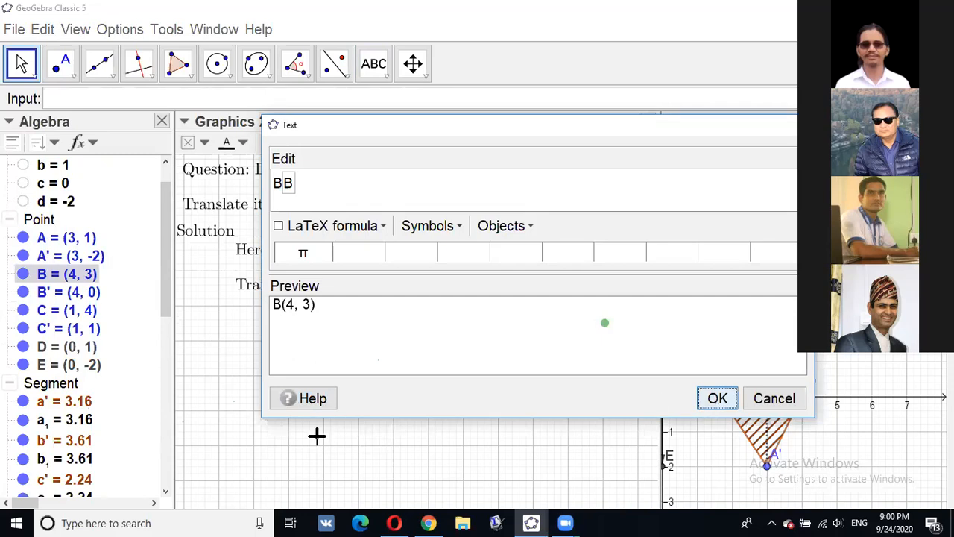
key(Return)
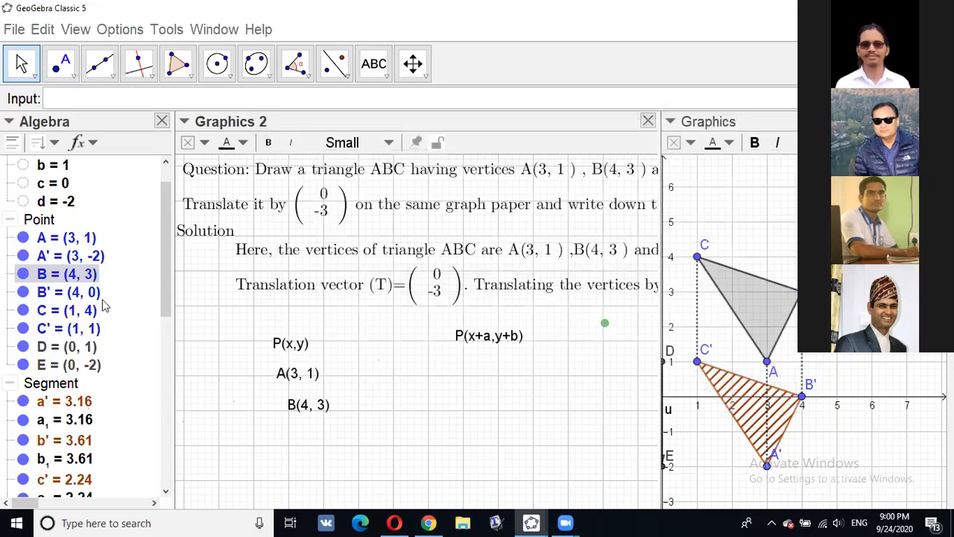
click(88, 311)
click(88, 316)
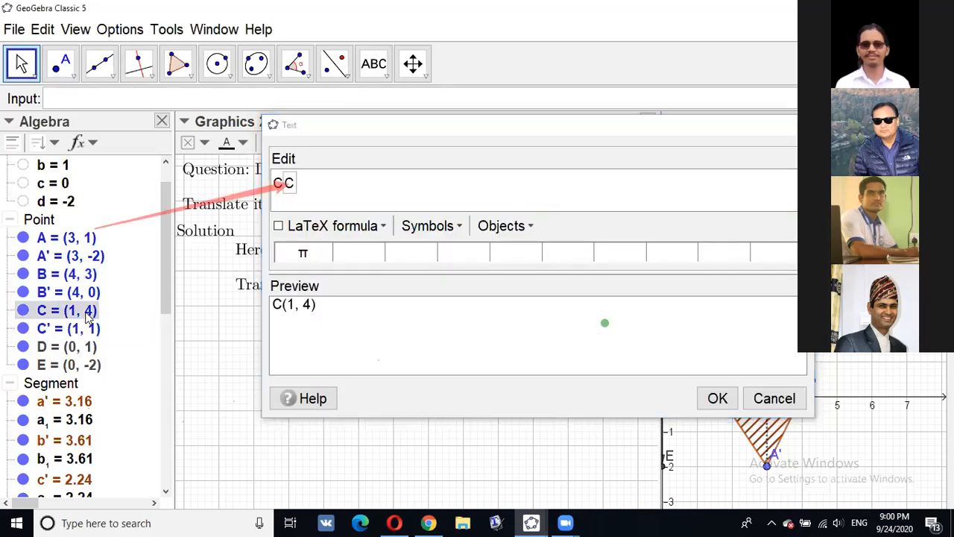
click(718, 403)
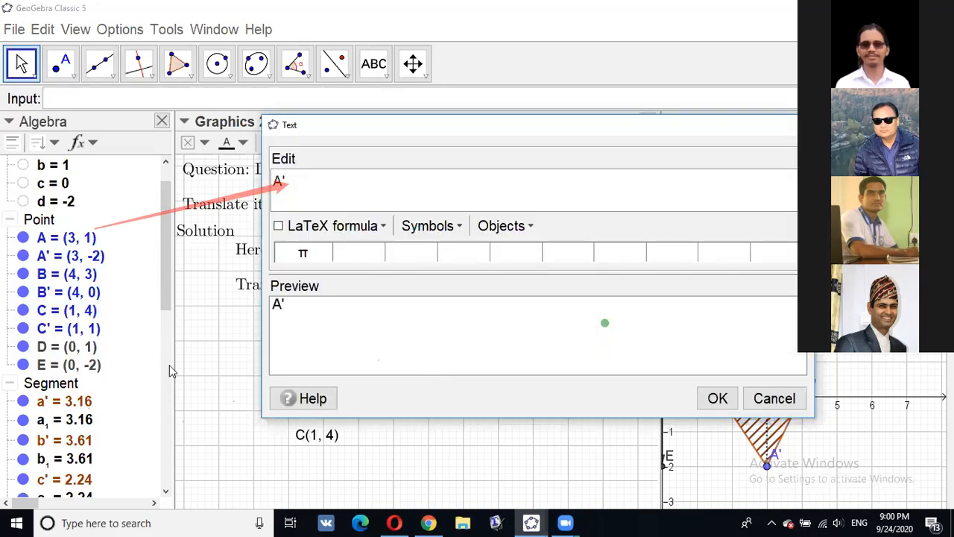
- Under P(x+a,y+b), add the text A' with point A' linked, and "B;" with point B' linked below it
click(97, 259)
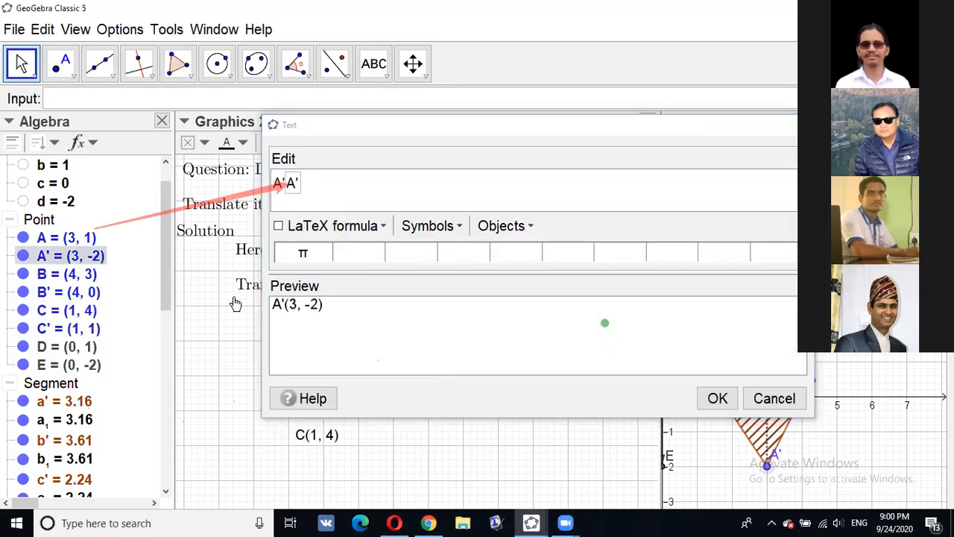
click(729, 406)
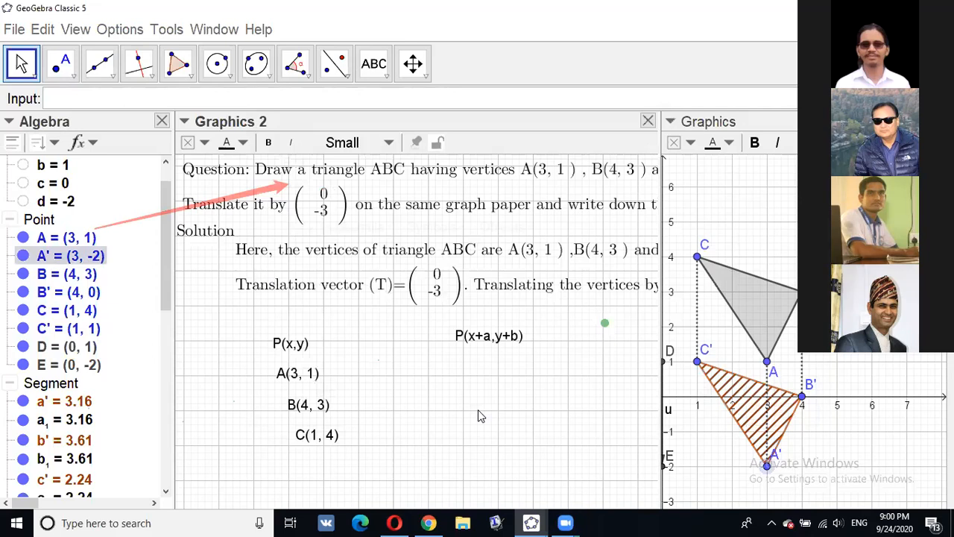
click(479, 413)
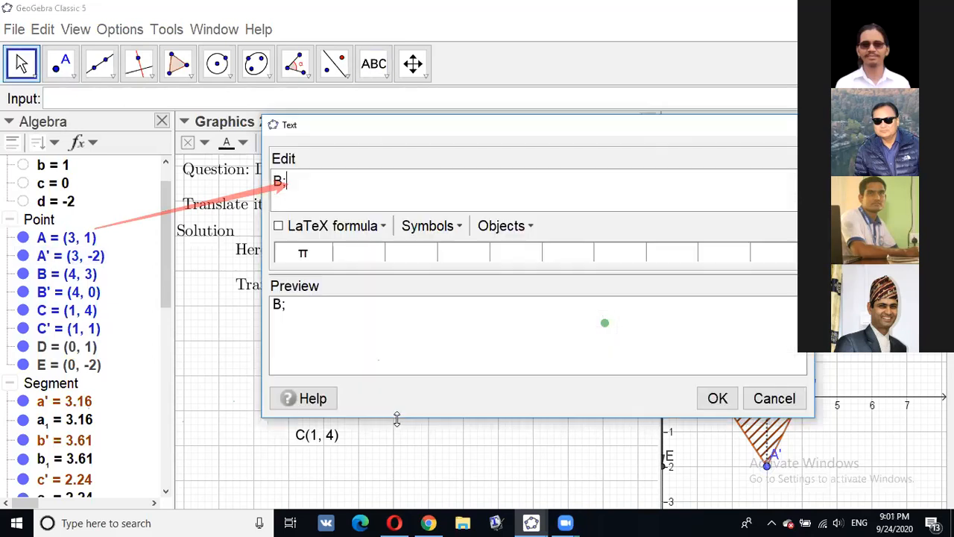
click(71, 293)
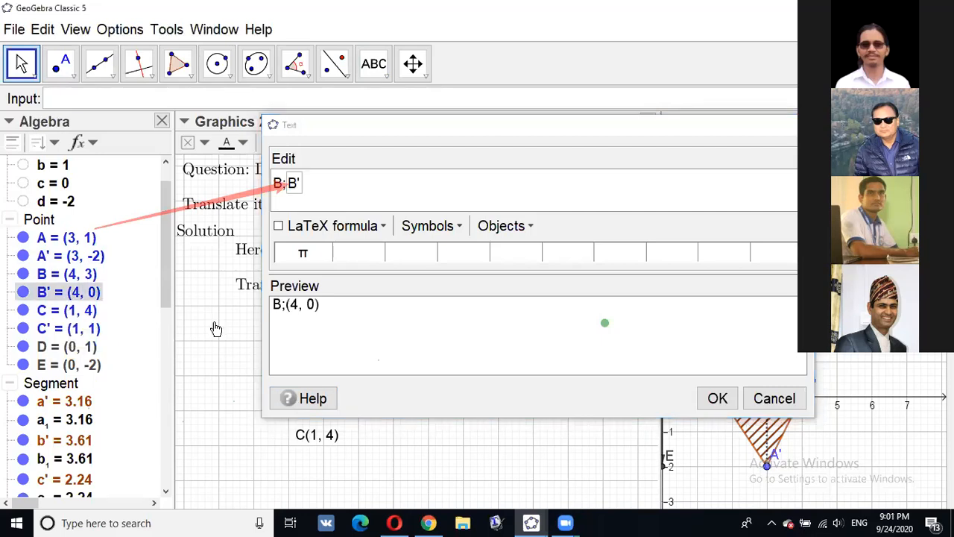
click(723, 402)
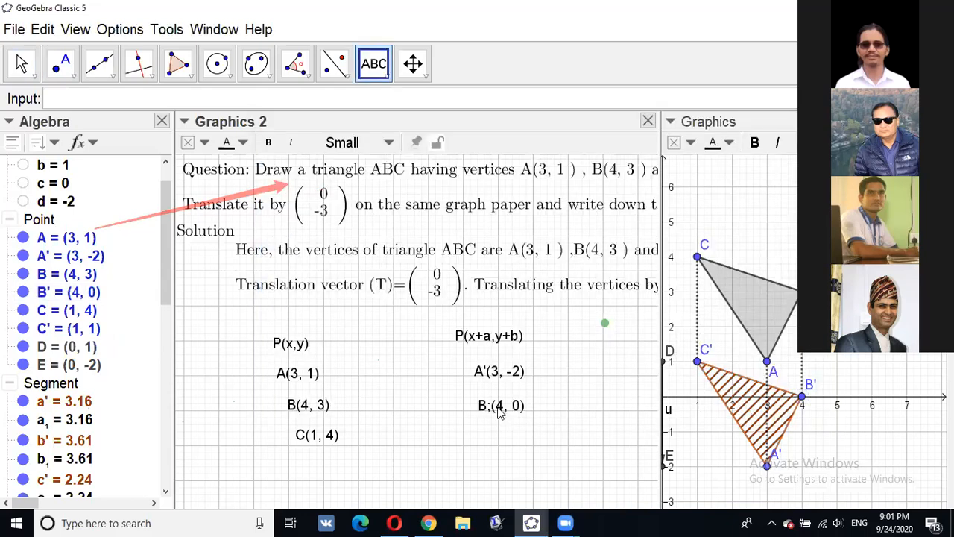
- Correct the "B;" text by replacing the semicolon with a prime, so its label is B'
click(498, 410)
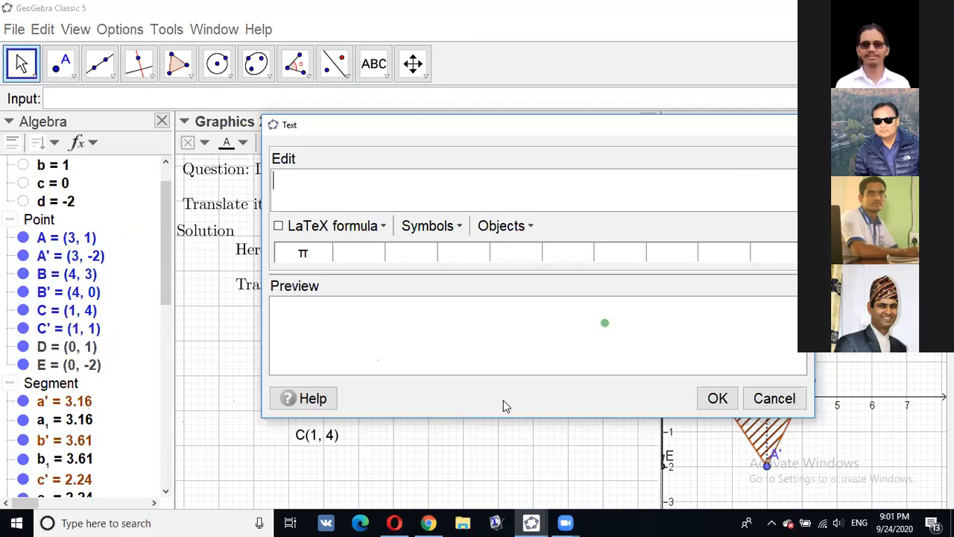
key(Escape)
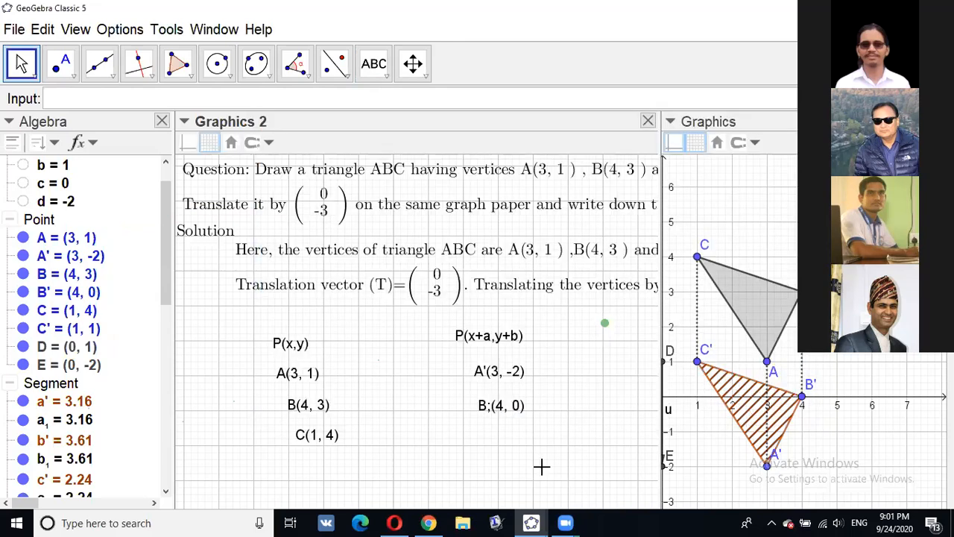
right_click(522, 407)
click(535, 469)
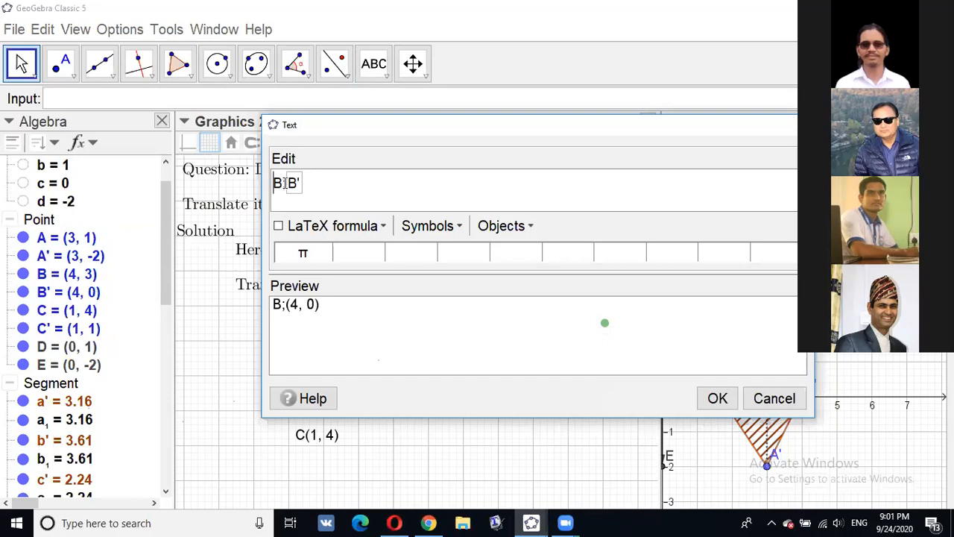
key(Right)
key(Right)
key(Right)
key(Delete)
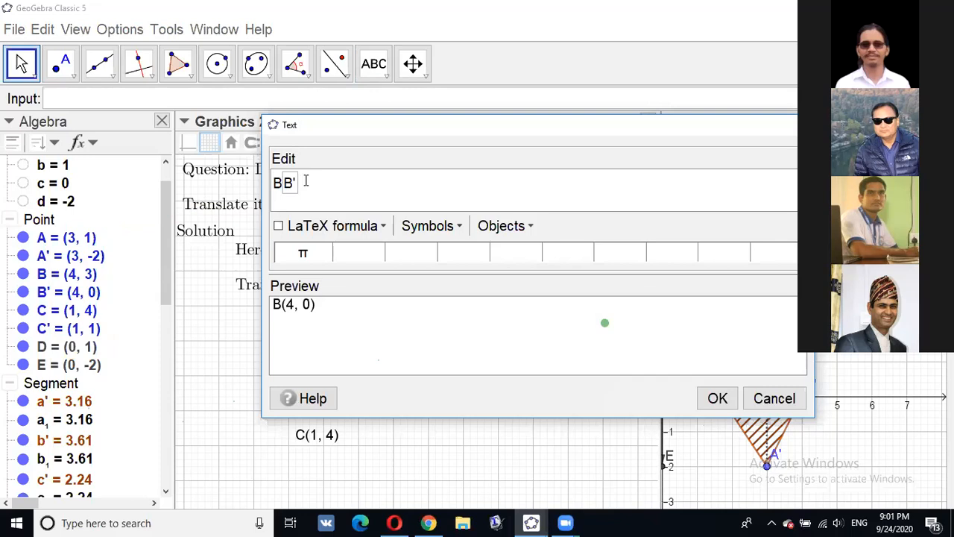
text(')
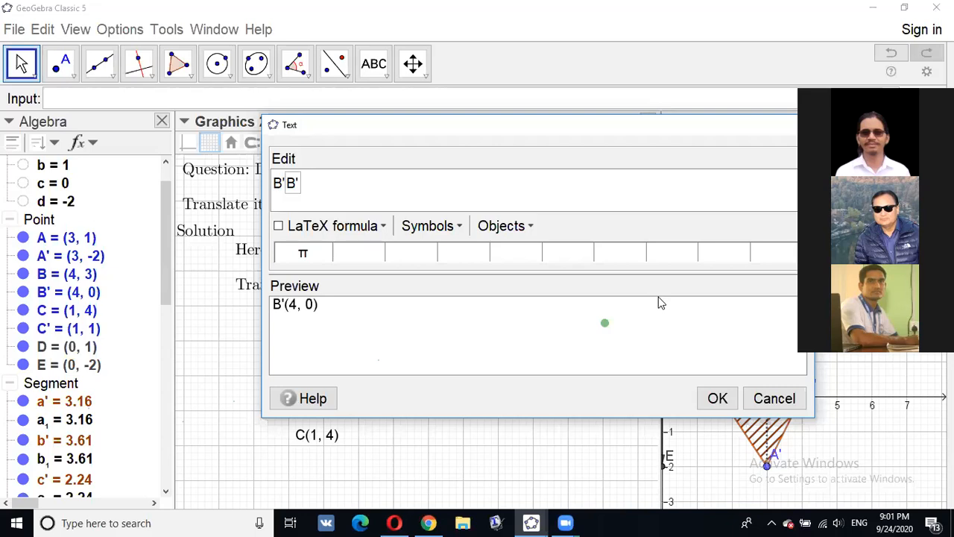
click(717, 400)
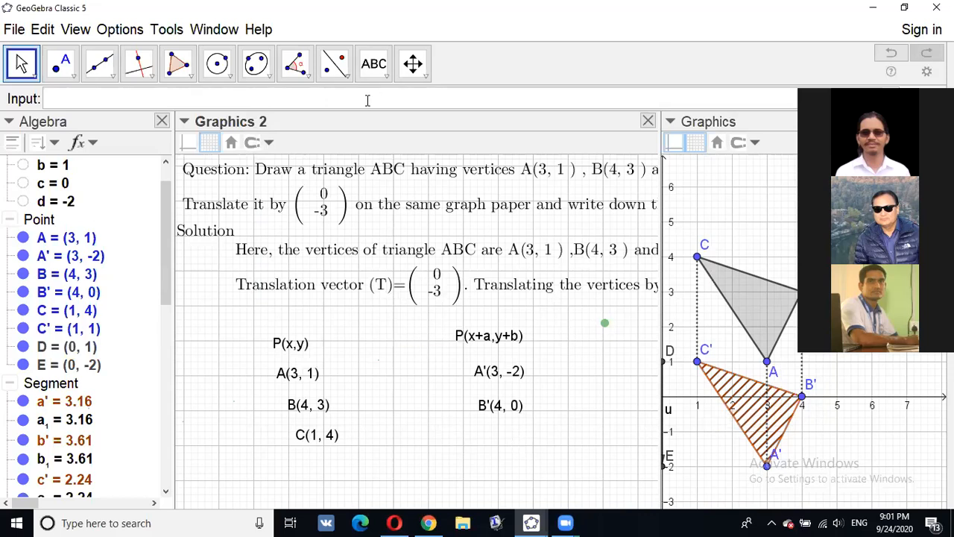
- Add a text beneath the B' text made of C' followed by the linked coordinates of point C'
click(376, 76)
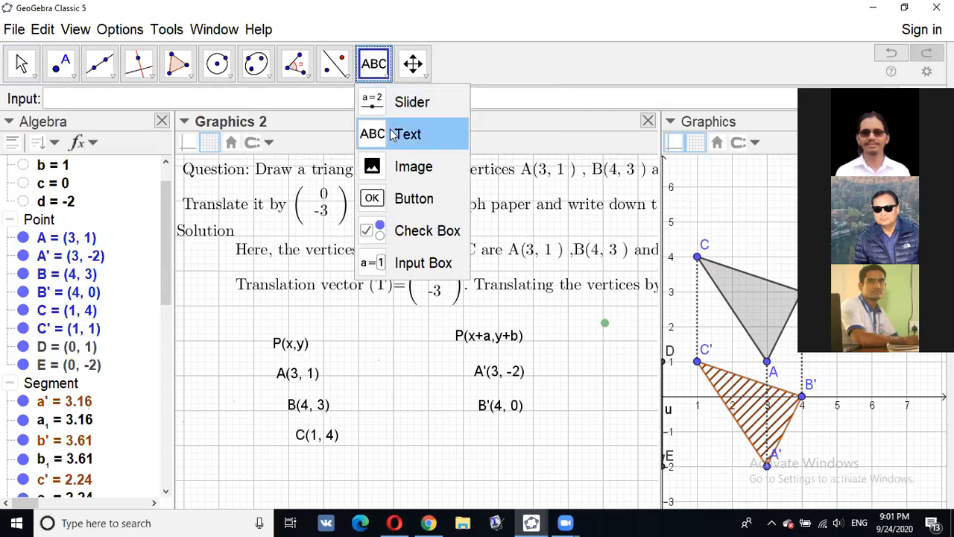
click(393, 135)
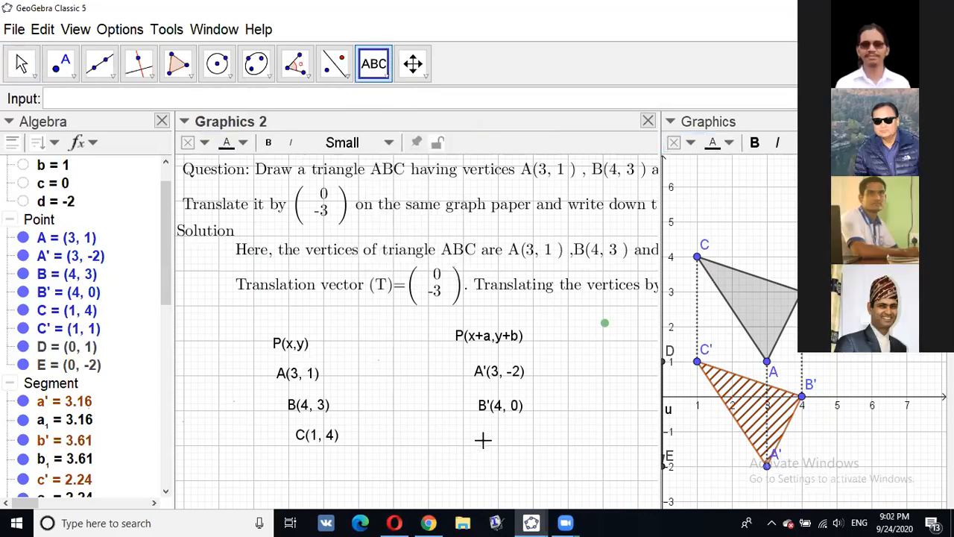
click(483, 440)
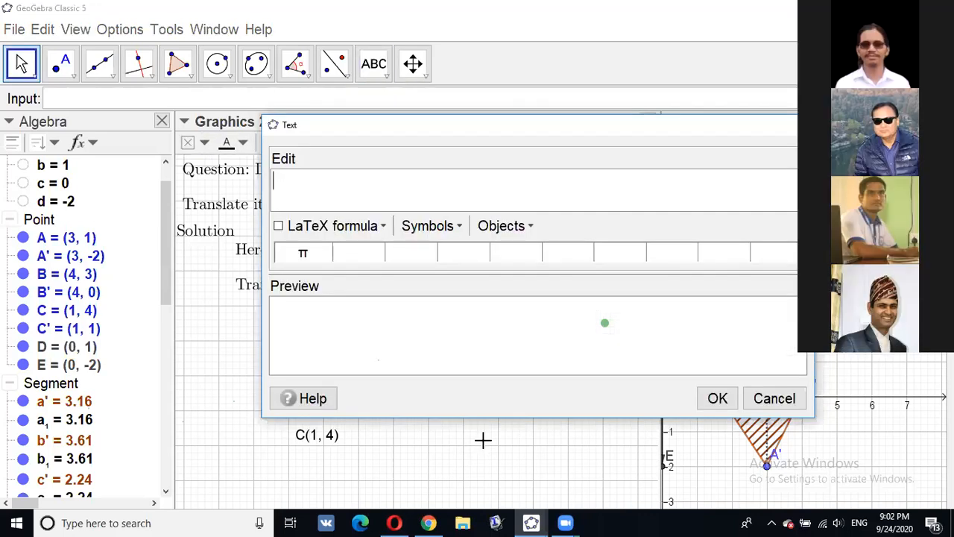
text(C')
click(91, 329)
click(91, 329)
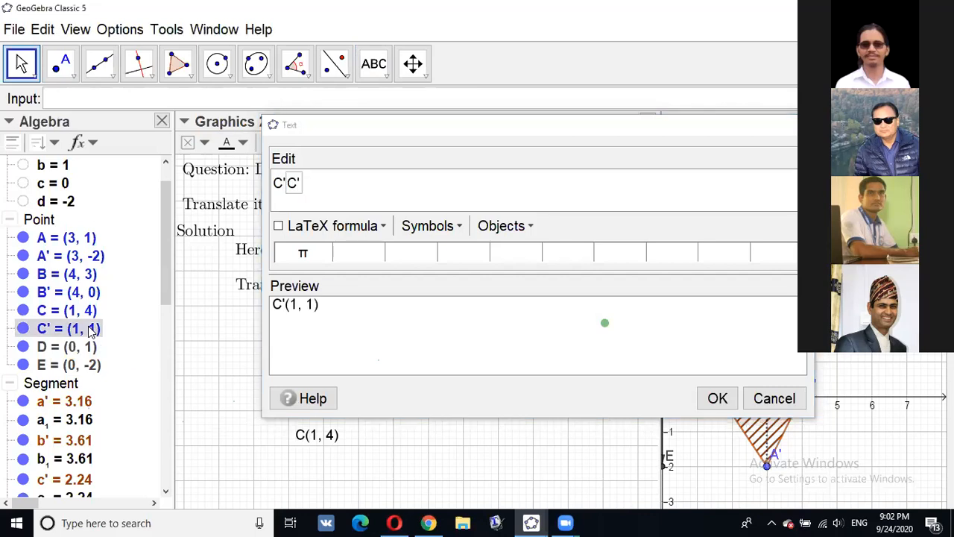
click(717, 398)
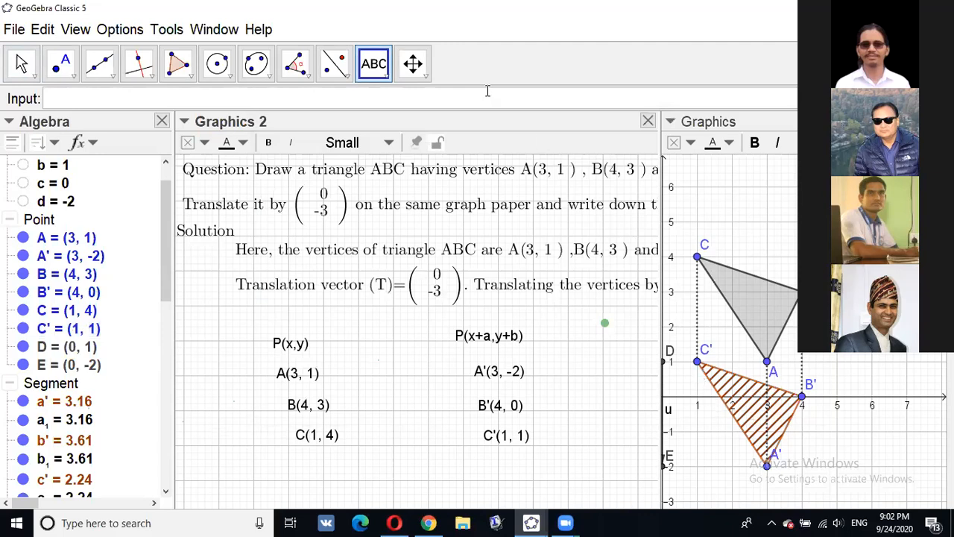
- Start a text between P(x,y) and P(x+a,y+b) reading T=, with LaTeX formula enabled and a pair of round brackets after the equals sign
click(378, 80)
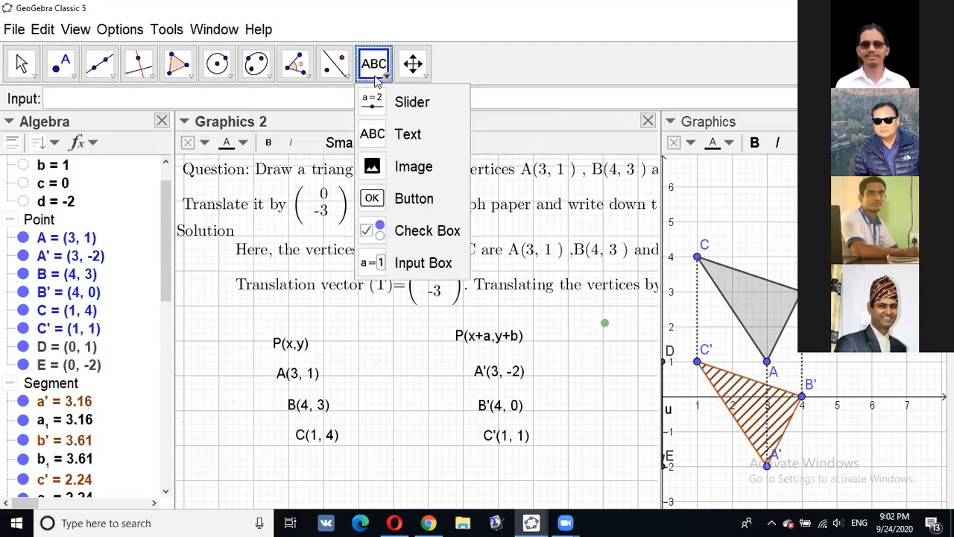
click(408, 141)
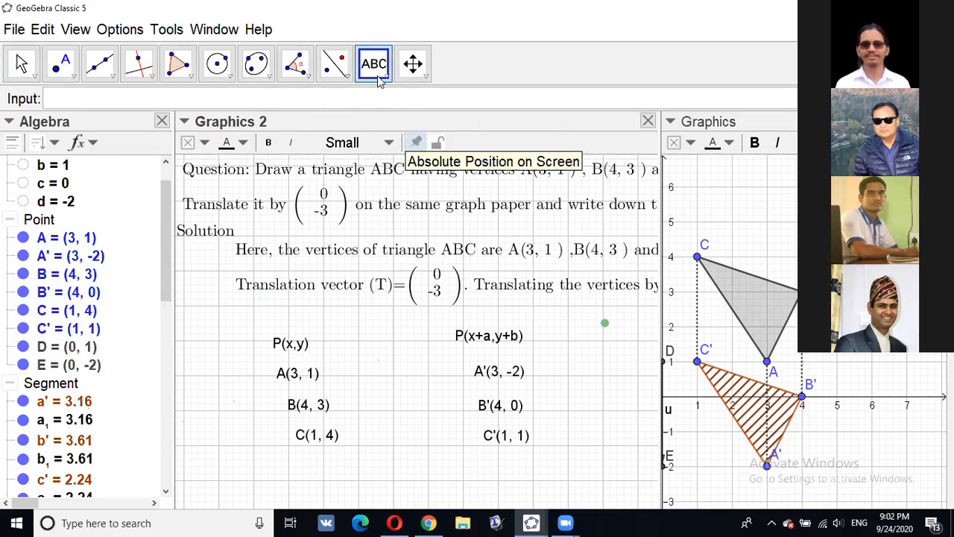
click(378, 328)
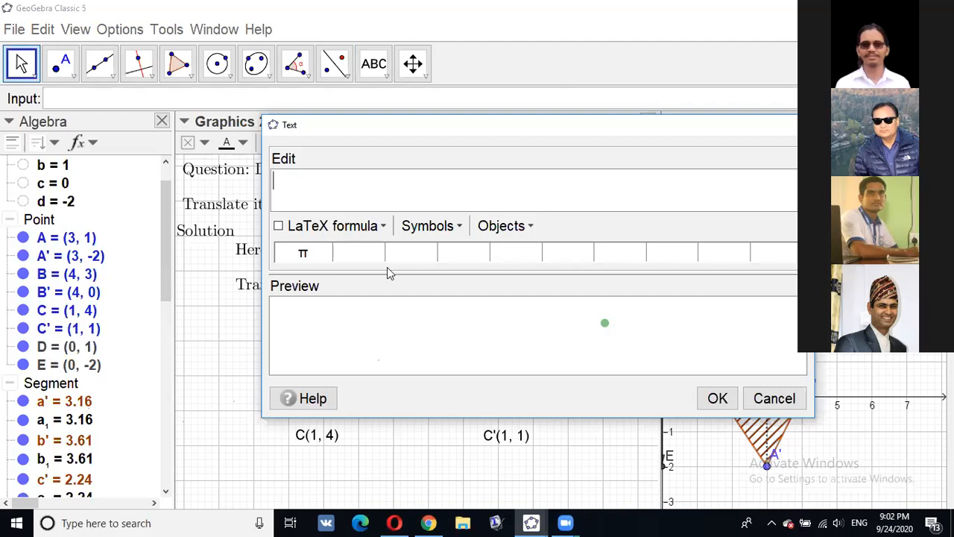
text(T=)
click(286, 230)
click(384, 227)
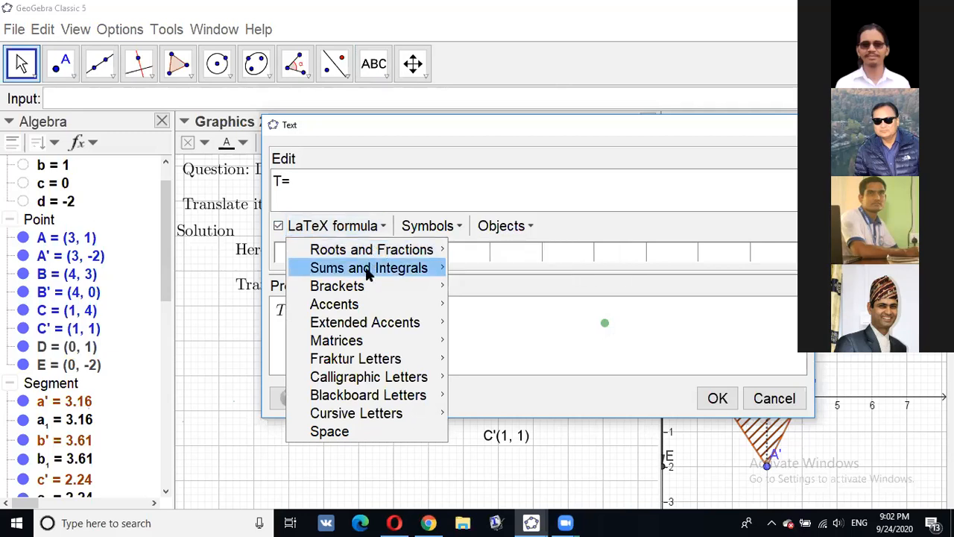
mouse_move(368, 287)
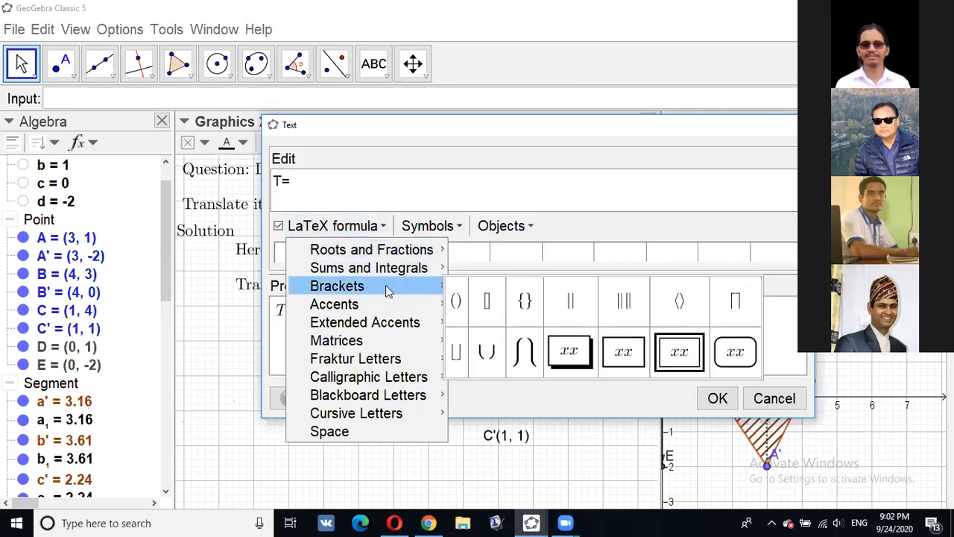
click(456, 301)
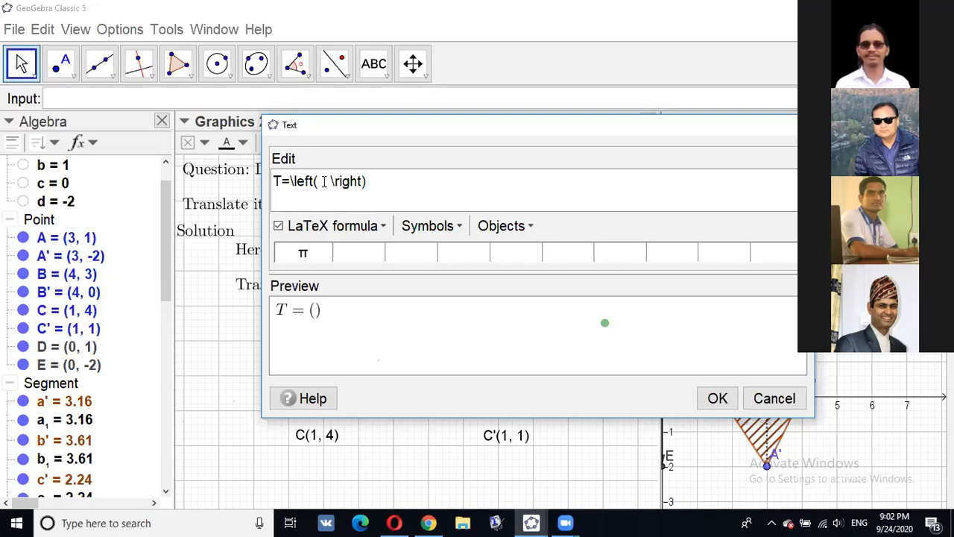
- Insert a column matrix inside the brackets, reduce it to the entries a and b, and place the finished text
click(384, 226)
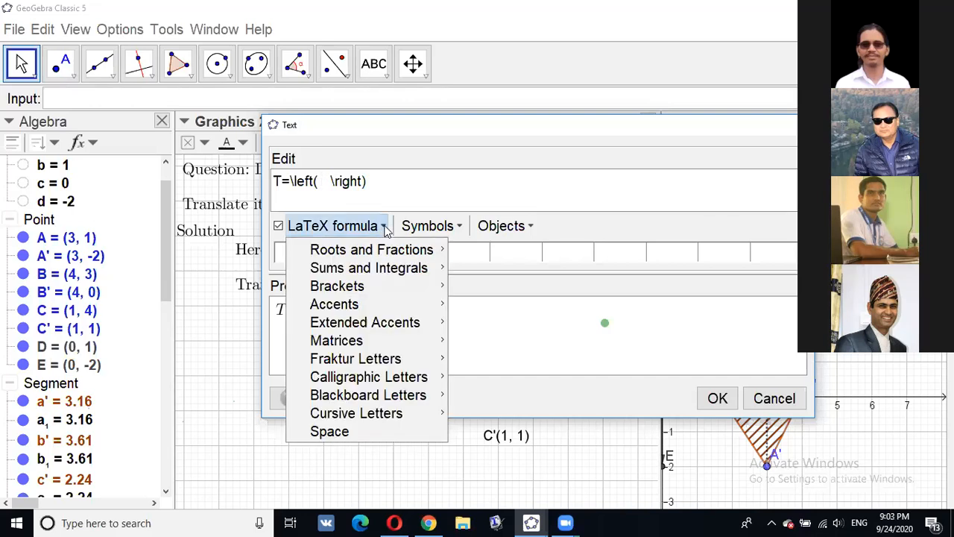
mouse_move(360, 341)
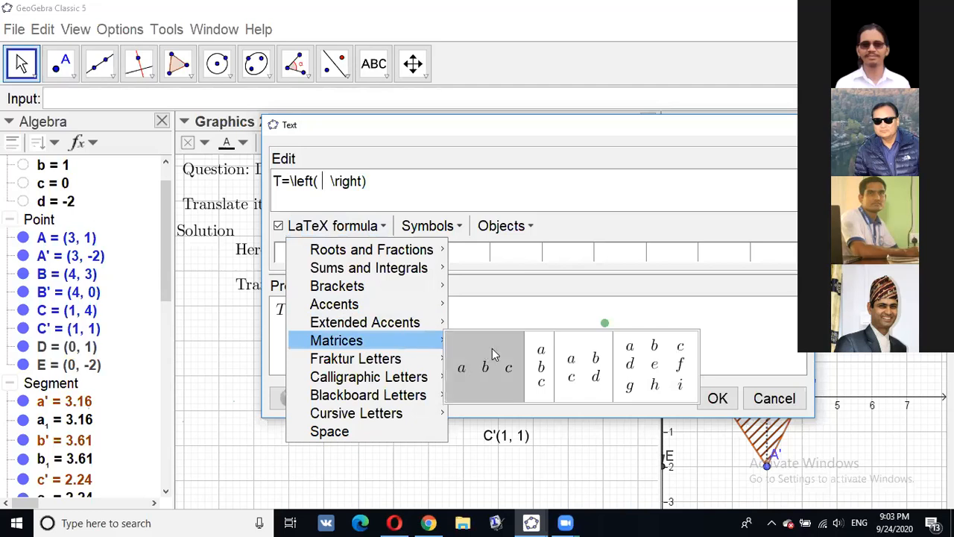
click(539, 366)
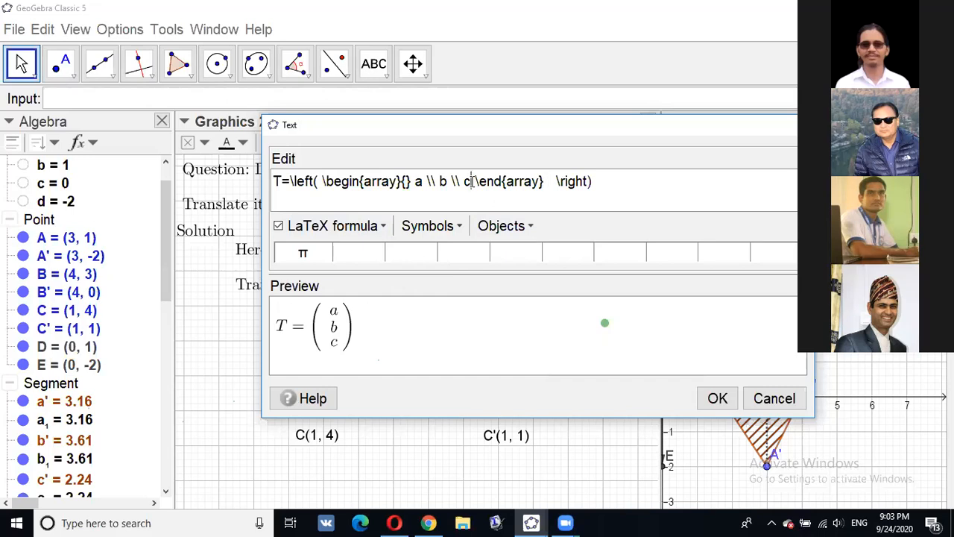
key(BackSpace)
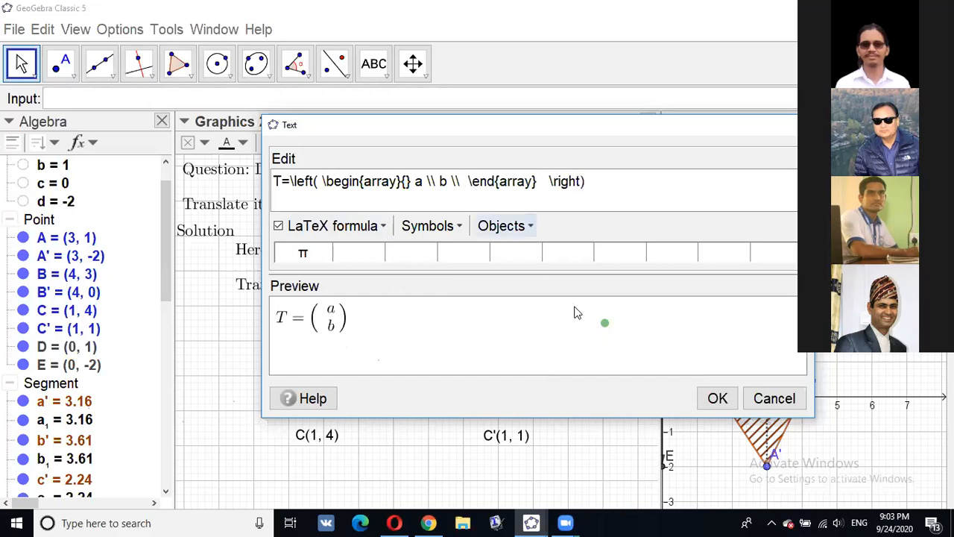
click(718, 400)
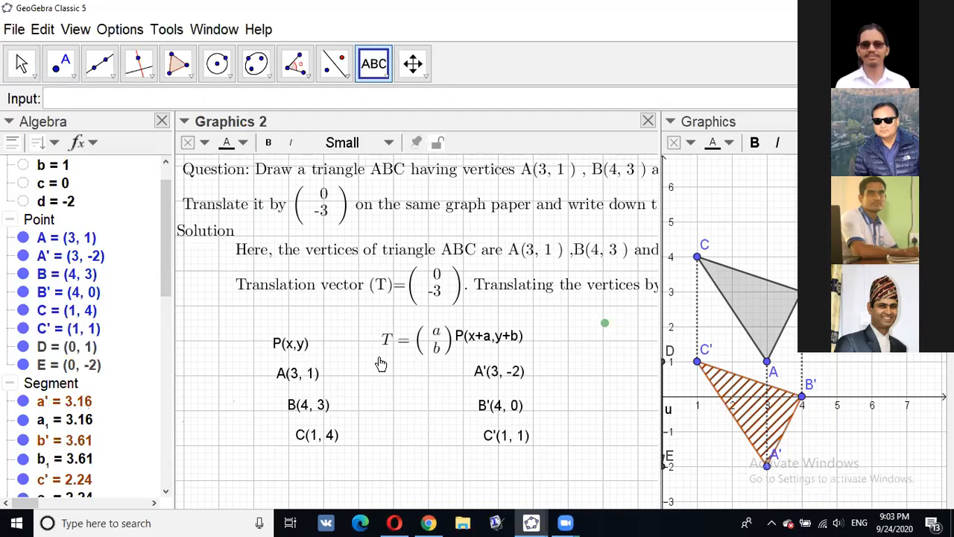
- Reposition the P(x,y) text slightly up and shift the A, B and C coordinate texts left into a column beneath it
click(317, 438)
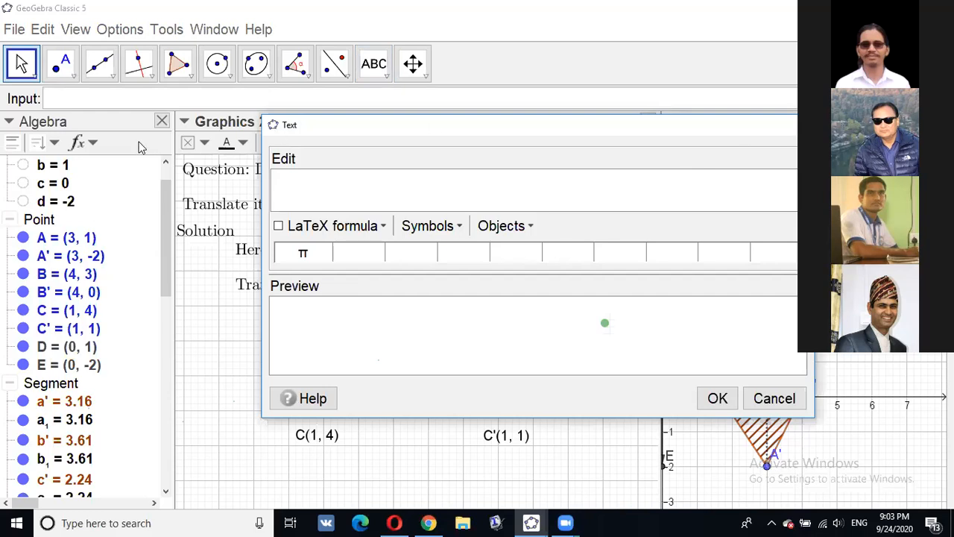
click(30, 76)
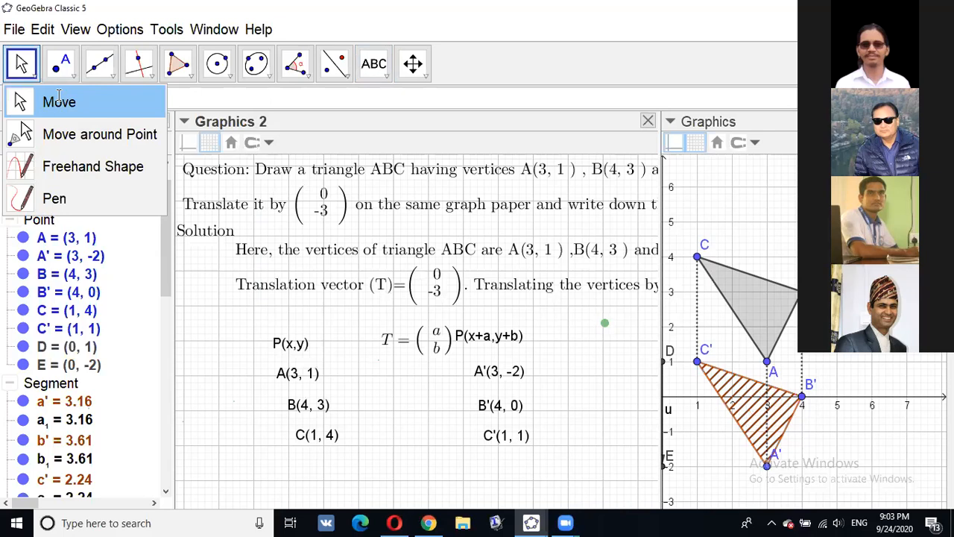
click(25, 70)
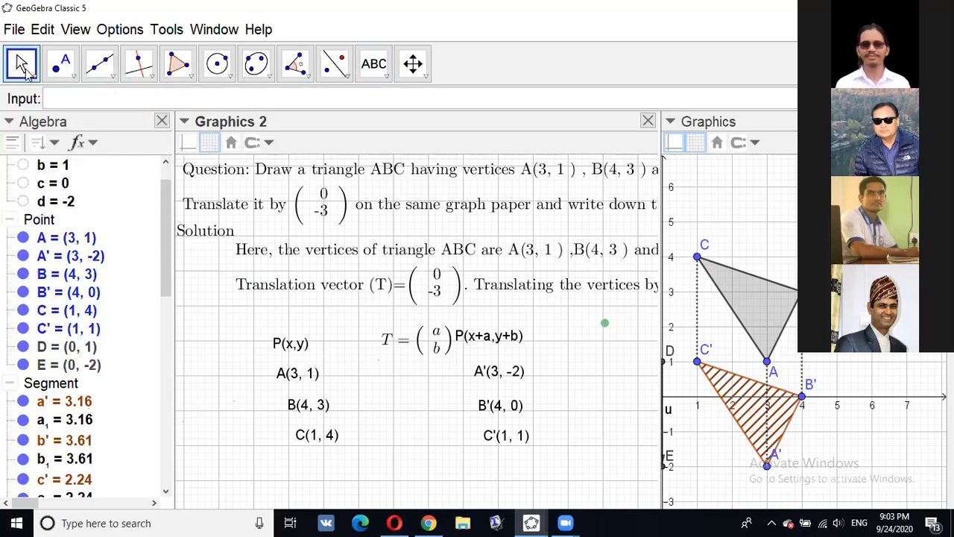
click(35, 76)
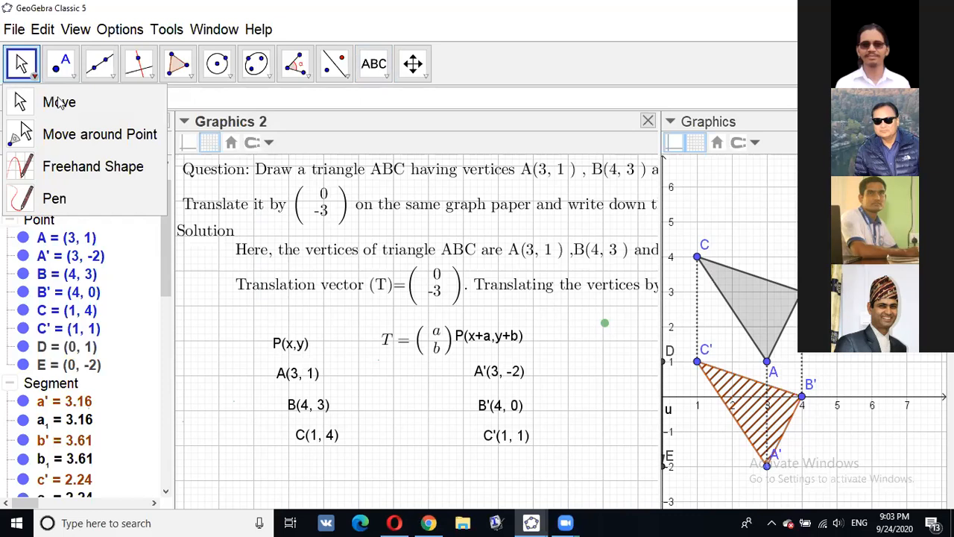
click(289, 335)
drag(289, 334, 287, 330)
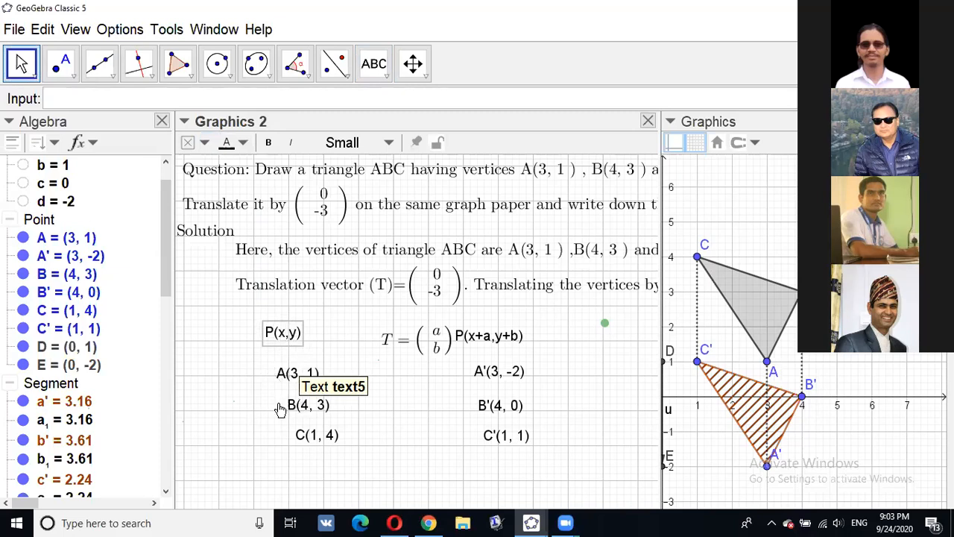
drag(301, 410, 267, 407)
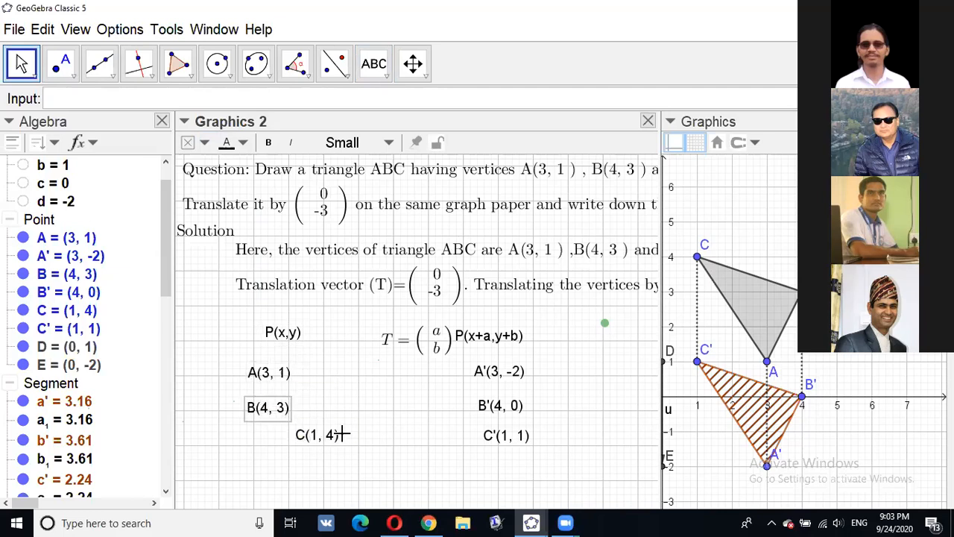
drag(341, 433, 298, 442)
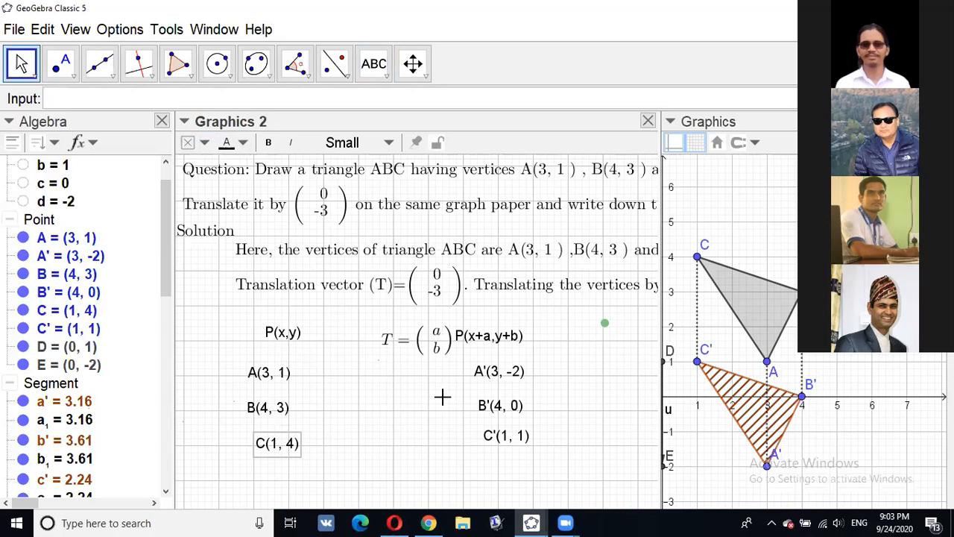
- Add the text "Object" at the P(x,y) heading
click(380, 78)
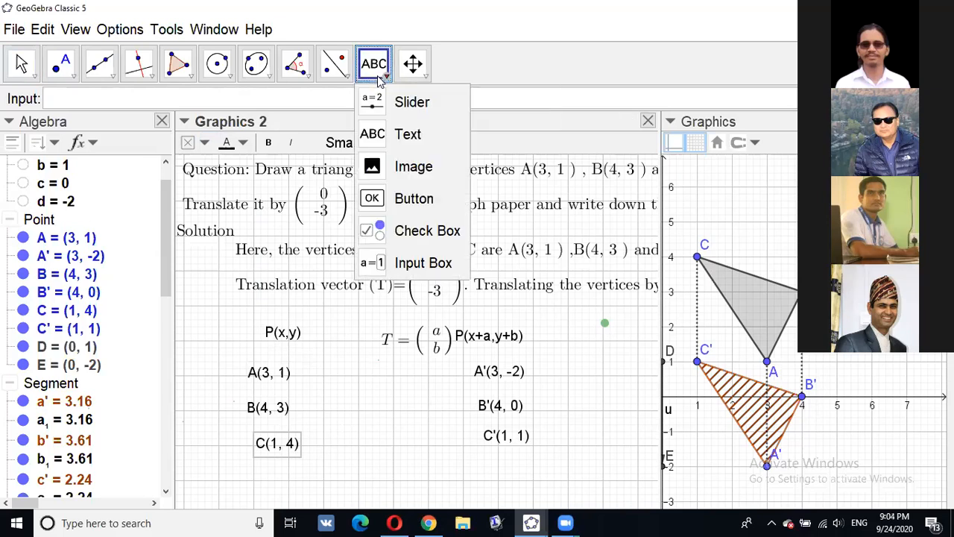
click(395, 133)
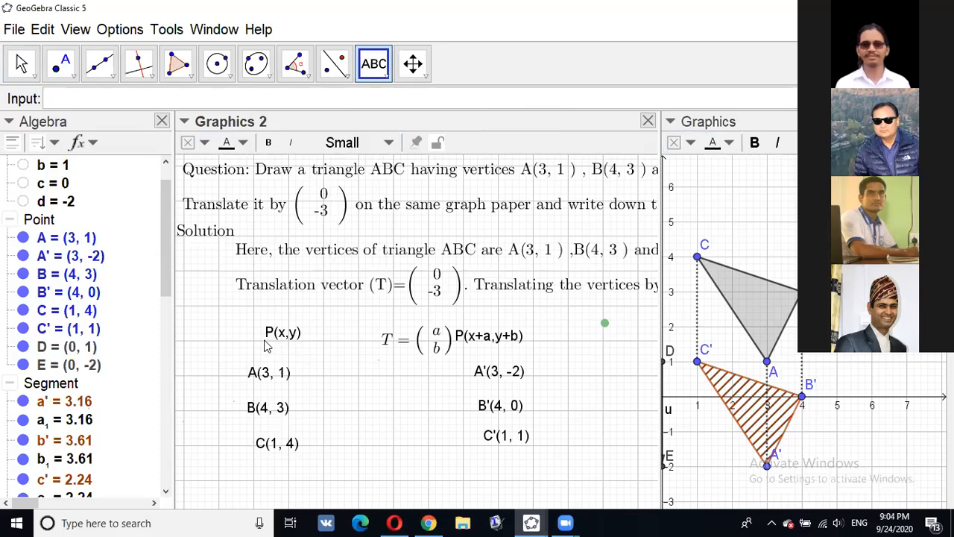
click(266, 347)
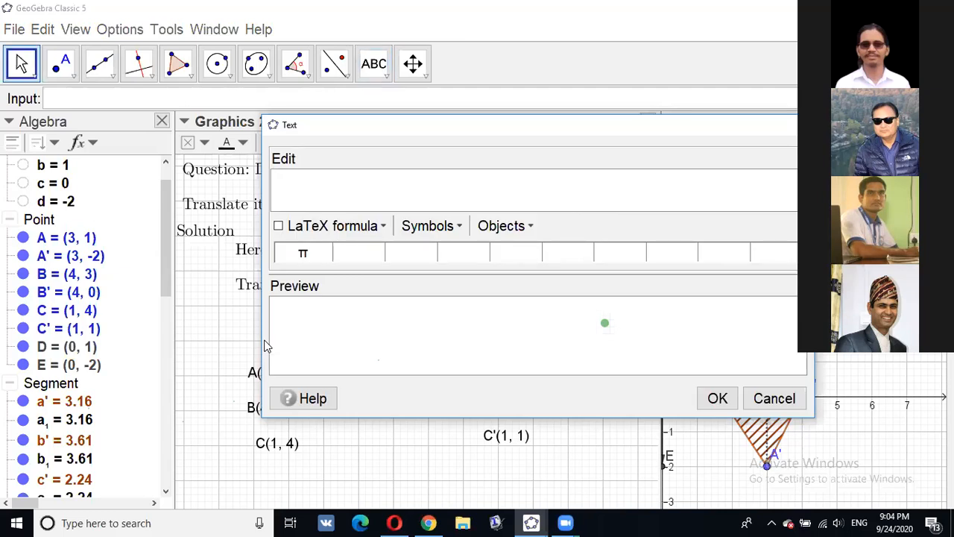
text(Objec)
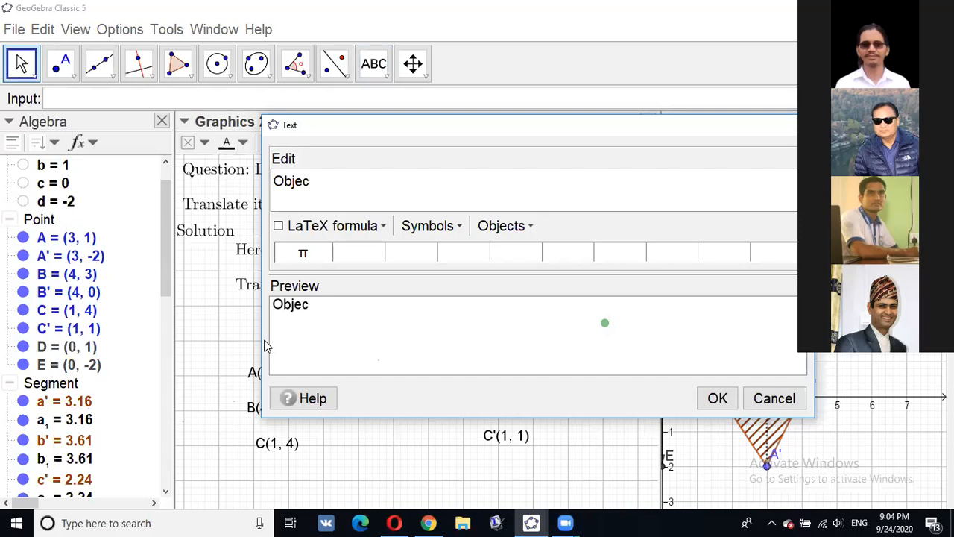
text(t)
click(711, 401)
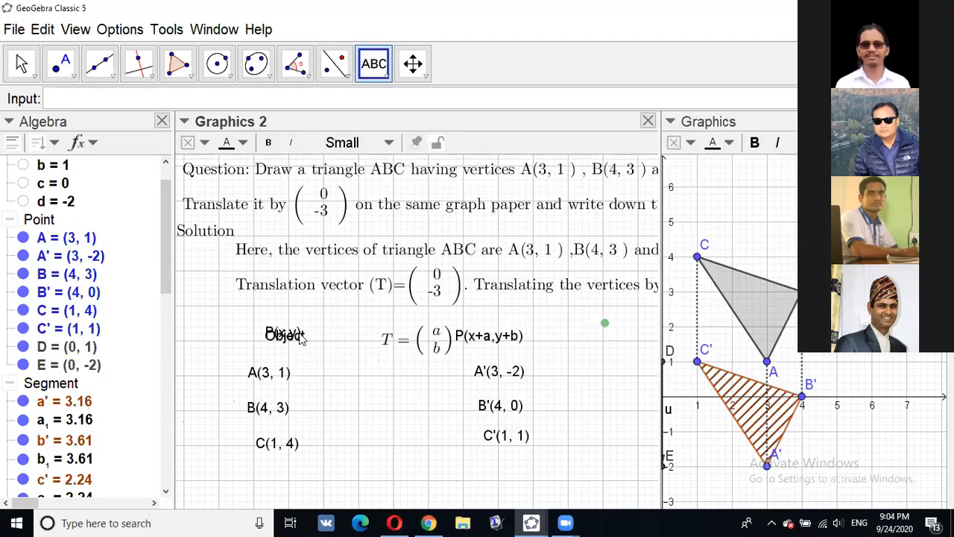
click(302, 337)
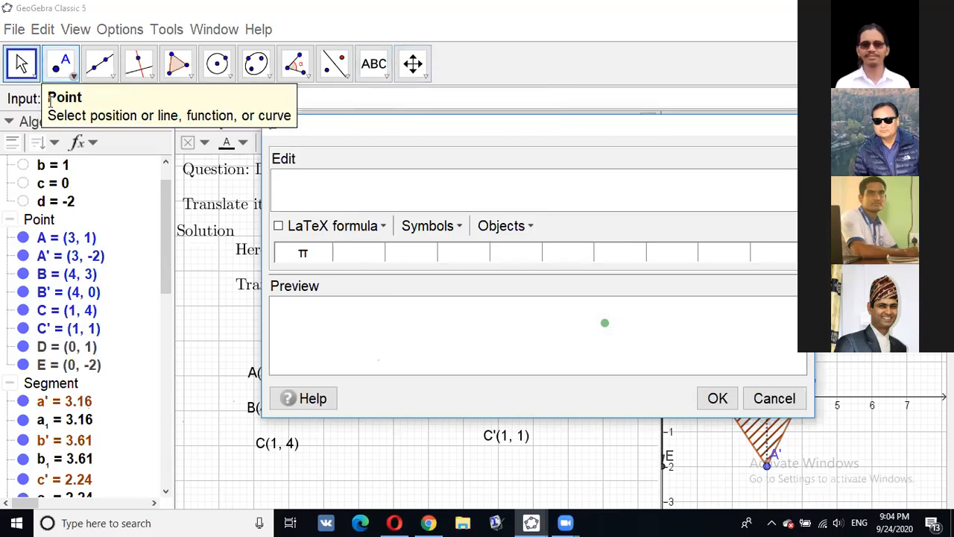
click(28, 71)
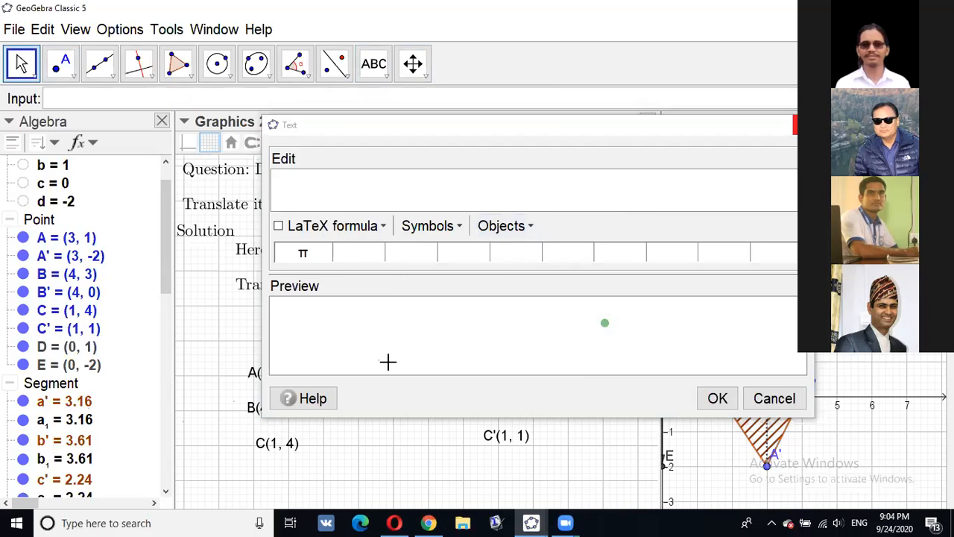
key(Escape)
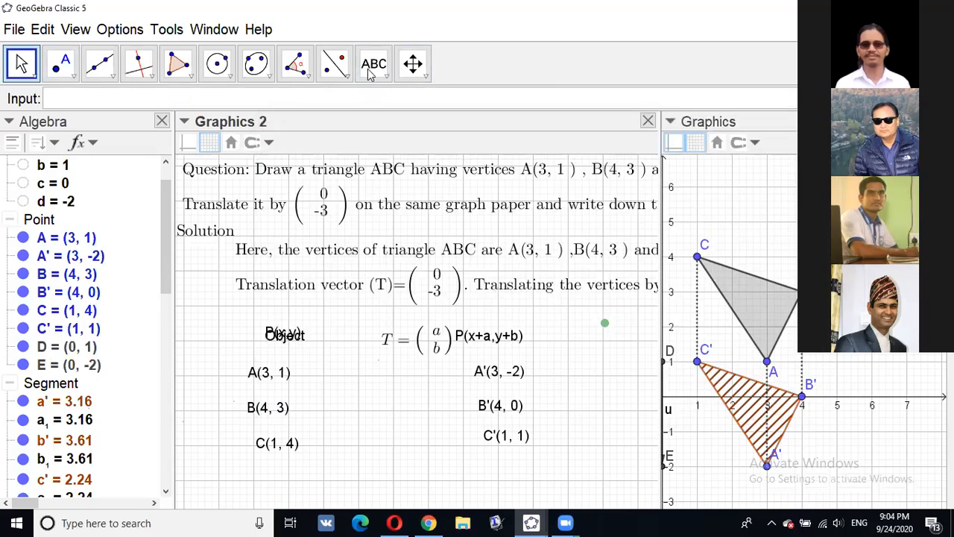
- Add the text "Image" to the right of P(x+a,y+b)
click(371, 71)
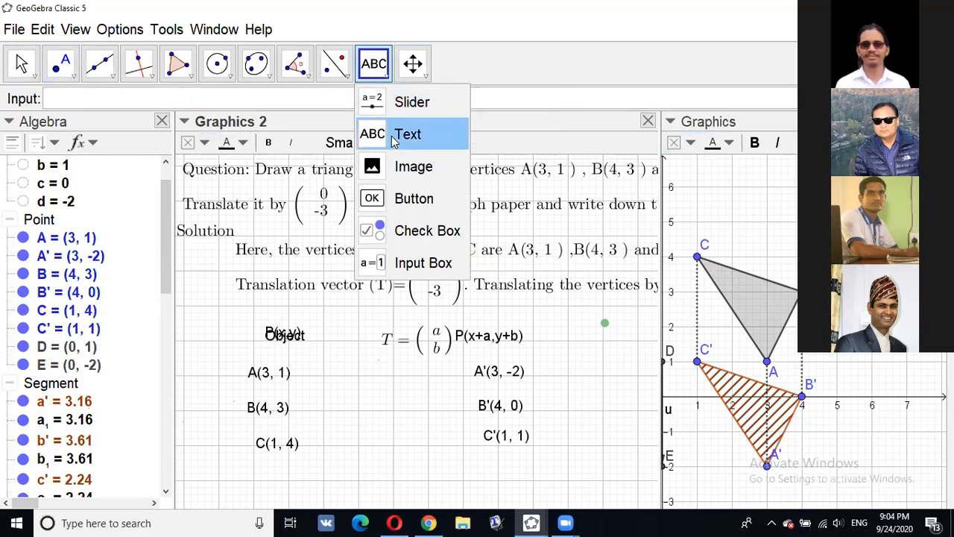
click(394, 138)
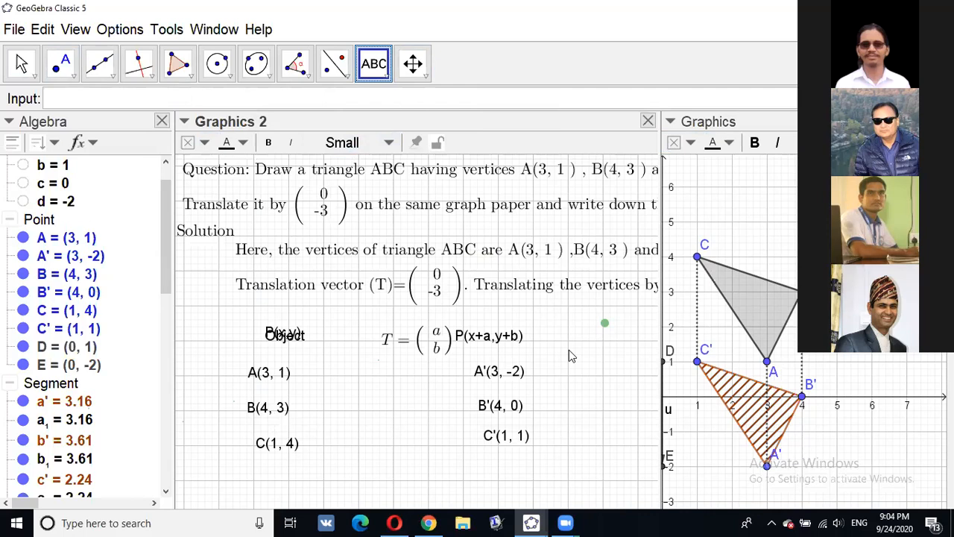
click(569, 350)
text(Image)
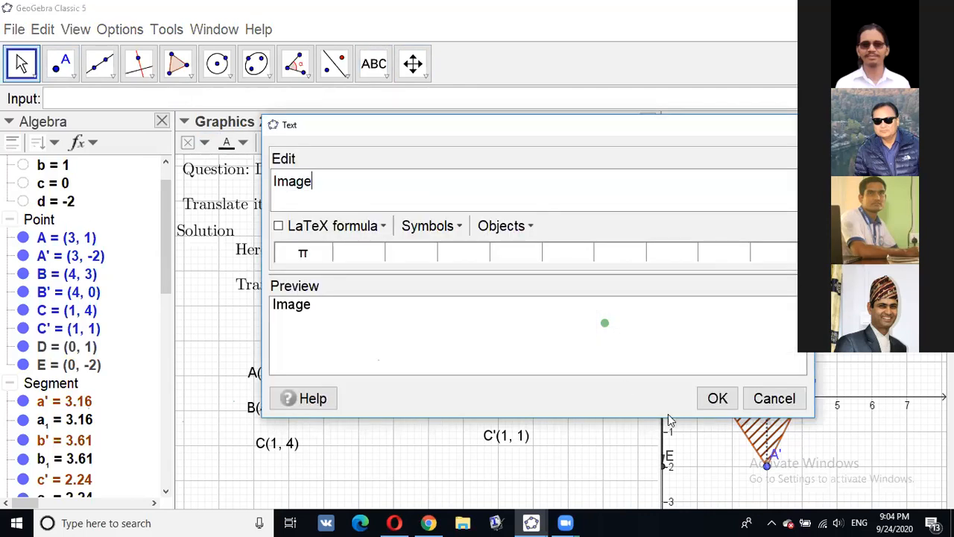
click(717, 399)
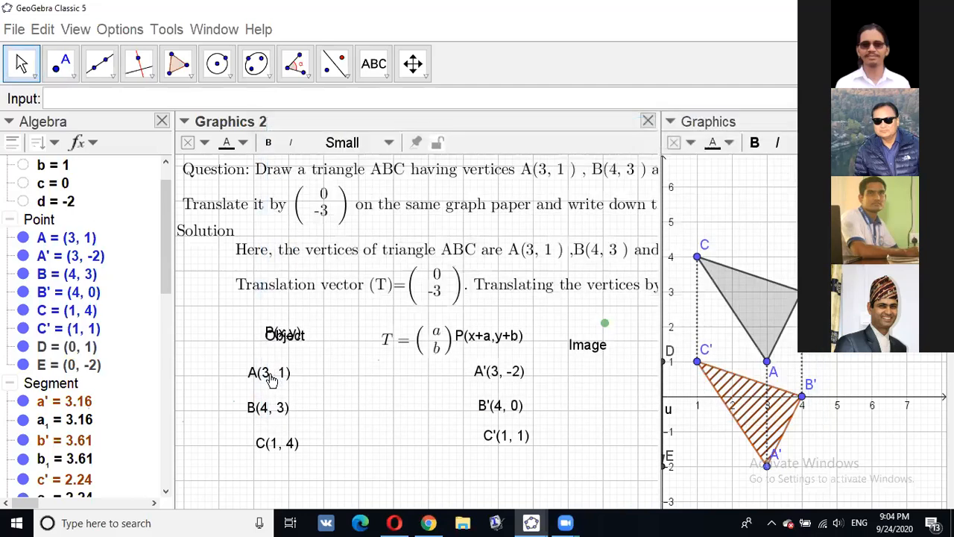
- Move the Object text above P(x,y) and the Image text above P(x+a,y+b)
click(296, 337)
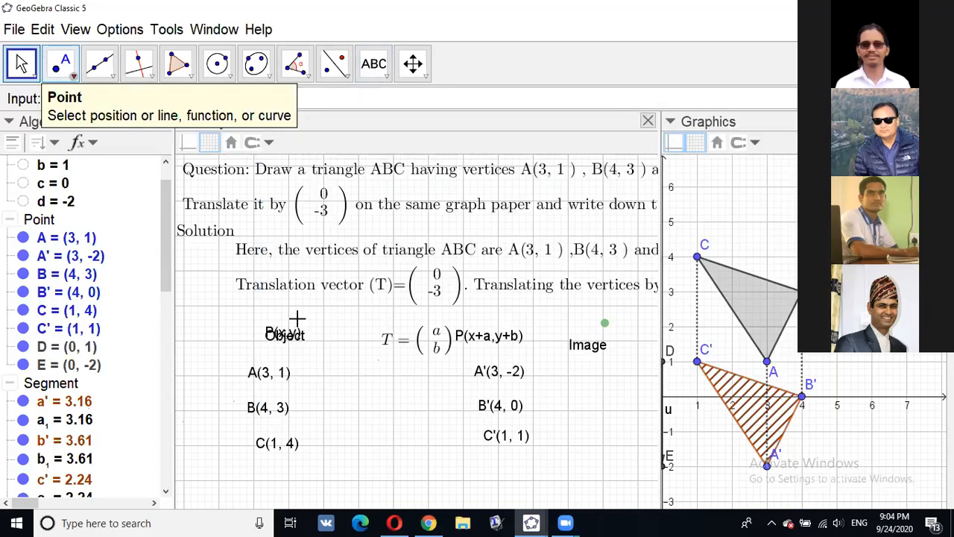
drag(288, 340, 298, 318)
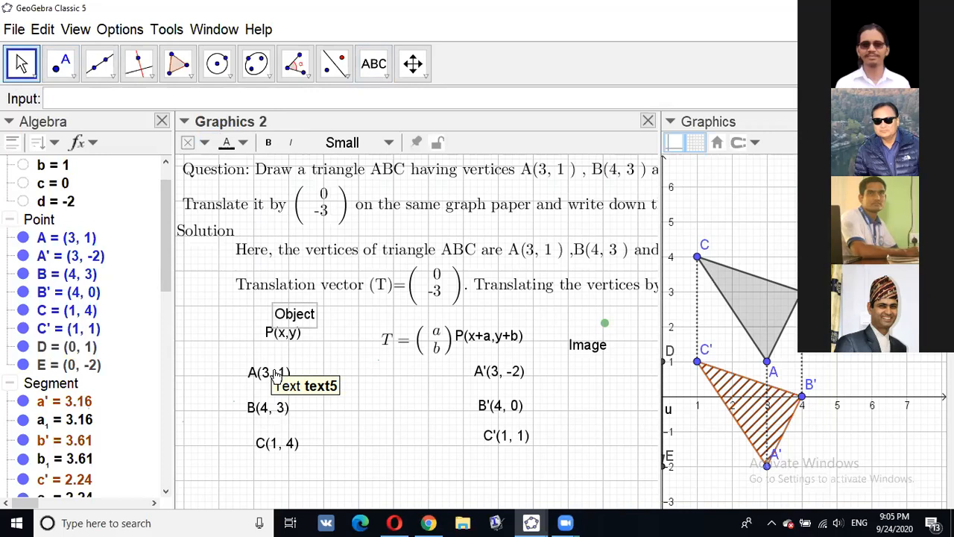
click(549, 357)
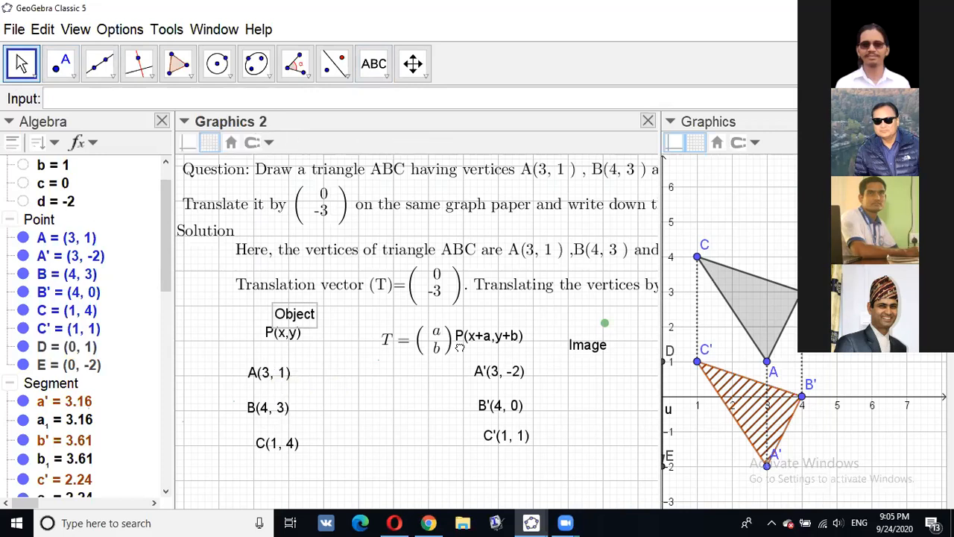
drag(595, 359, 577, 351)
click(581, 342)
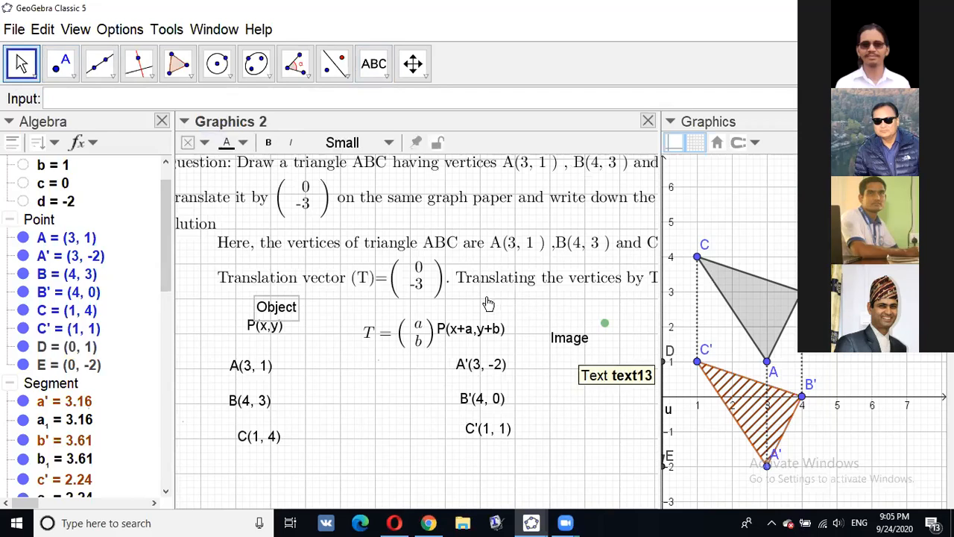
- Space the A, B and C coordinate texts and the A', B' and C' texts lower in two columns of matching rows
drag(256, 459, 251, 484)
drag(246, 404, 242, 422)
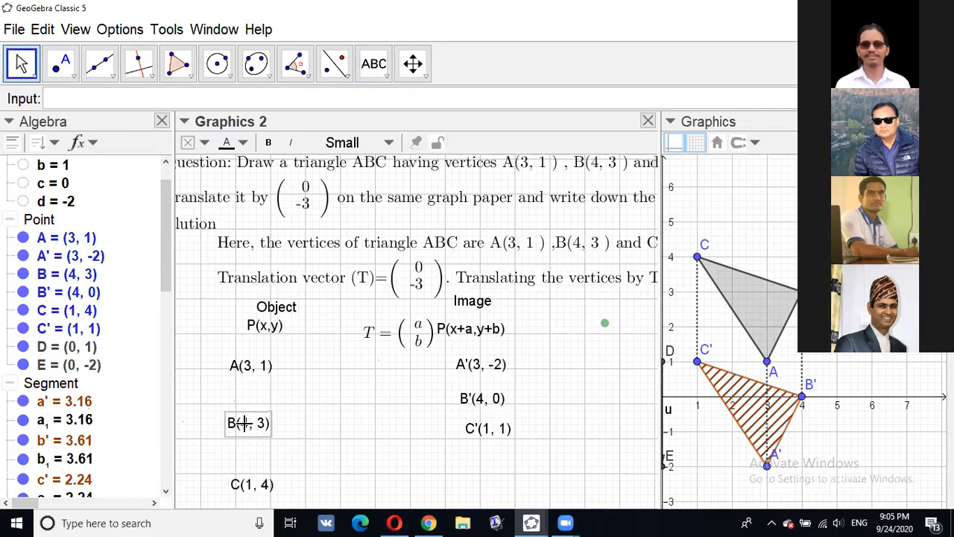
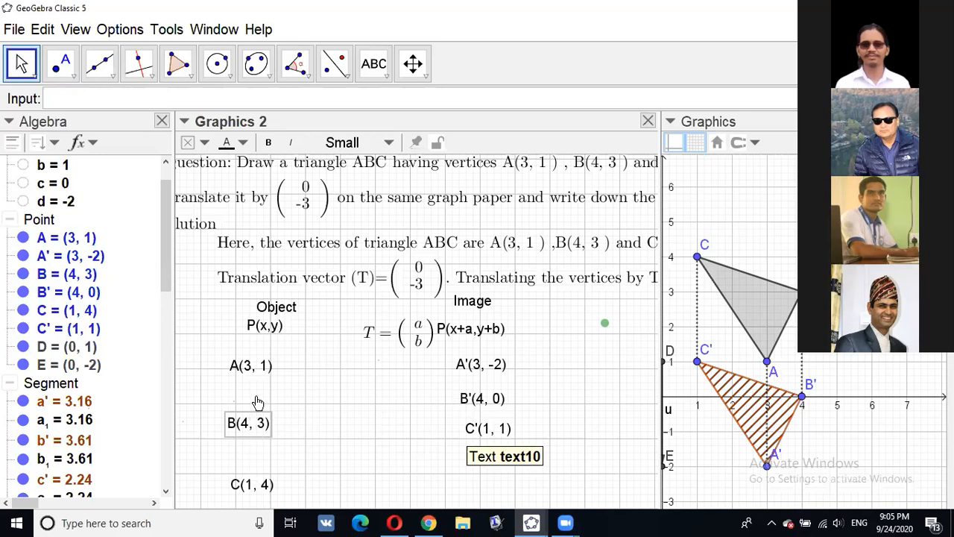
drag(254, 423, 257, 399)
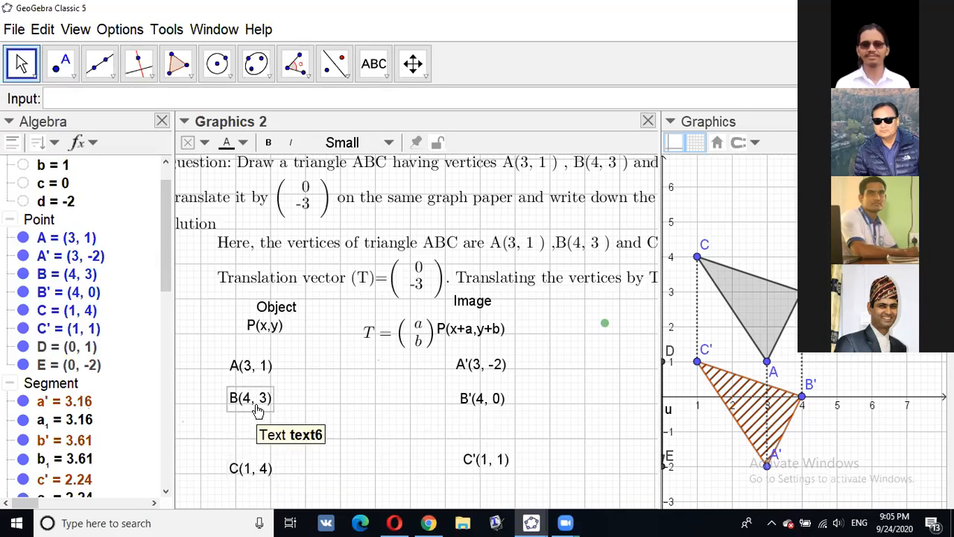
drag(258, 422, 260, 444)
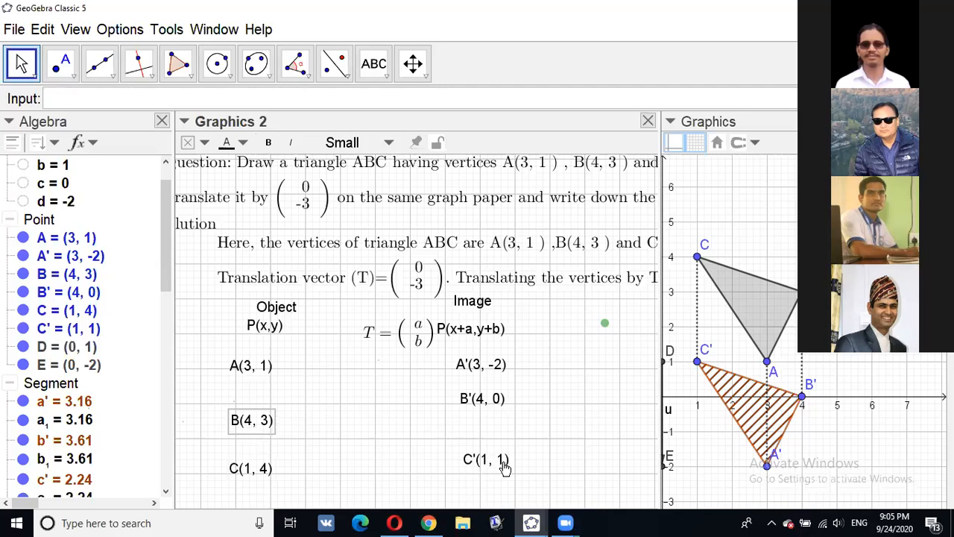
key(Down)
key(Down)
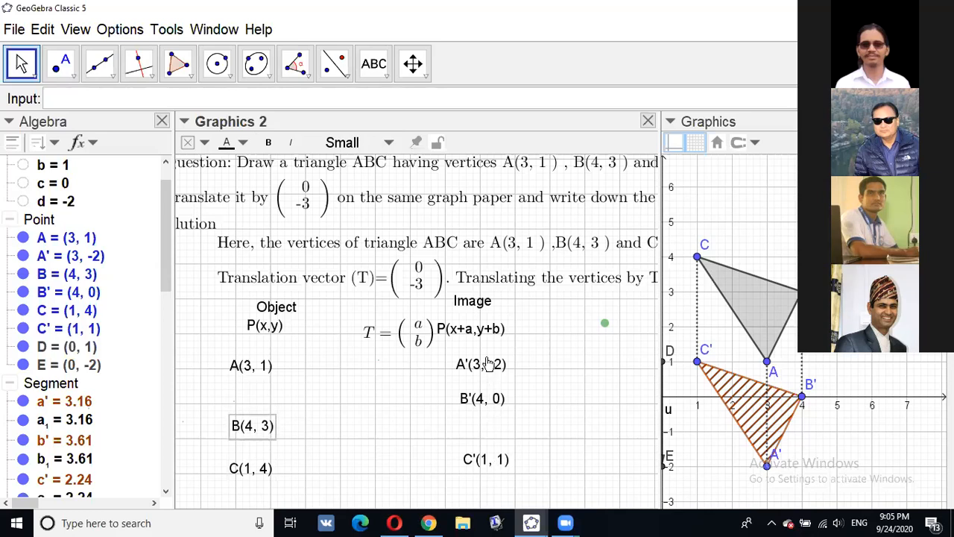
drag(487, 360, 508, 384)
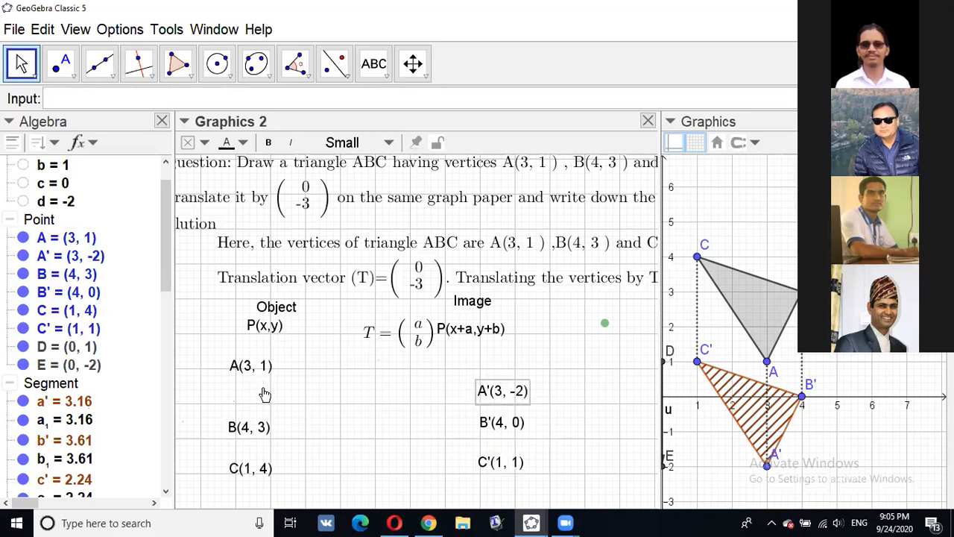
drag(259, 365, 262, 387)
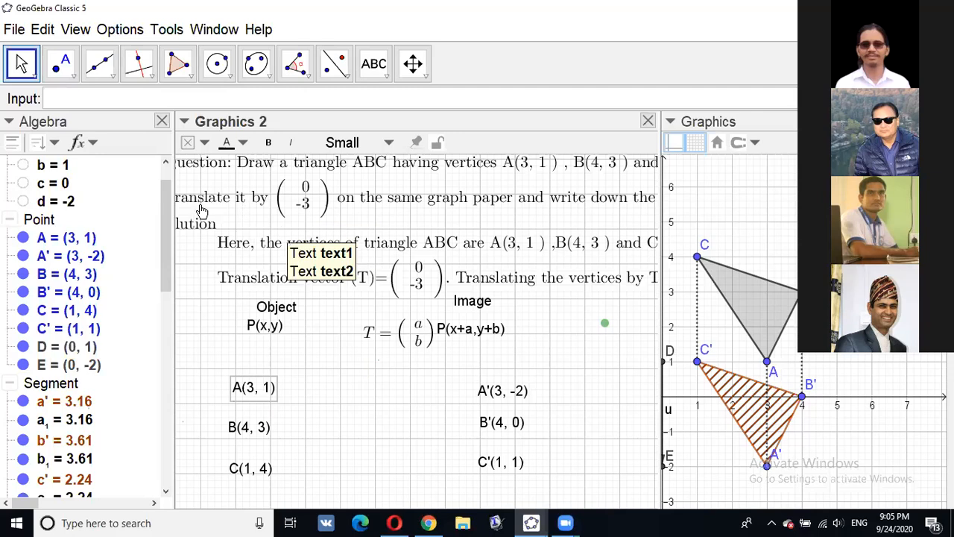
- Draw three horizontal segments about 4 units long linking the A, B and C coordinate texts to their A', B' and C' images
click(102, 76)
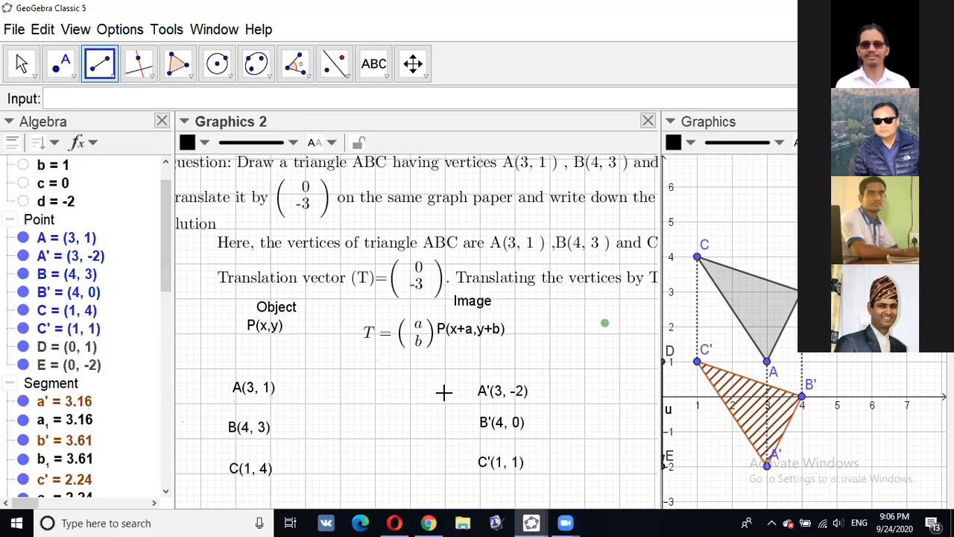
click(304, 390)
click(445, 393)
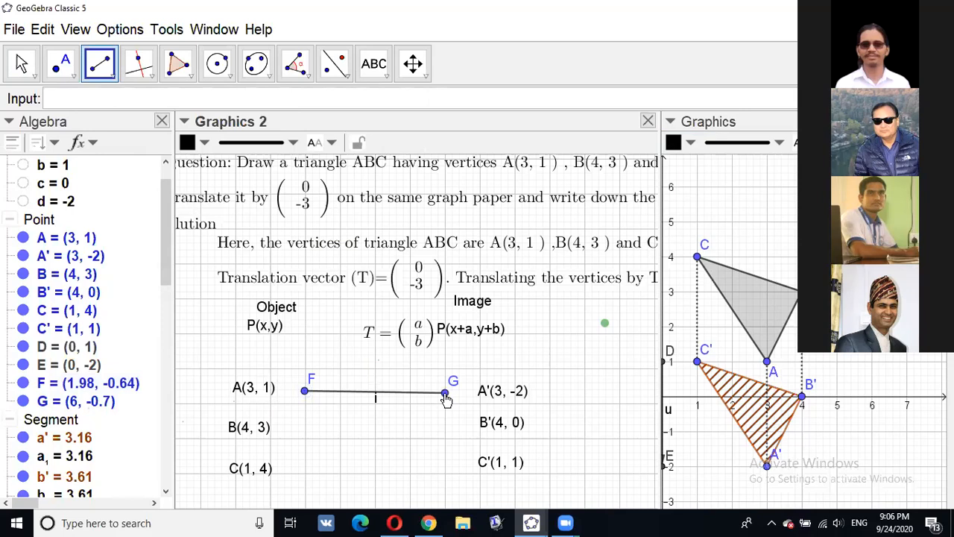
click(306, 433)
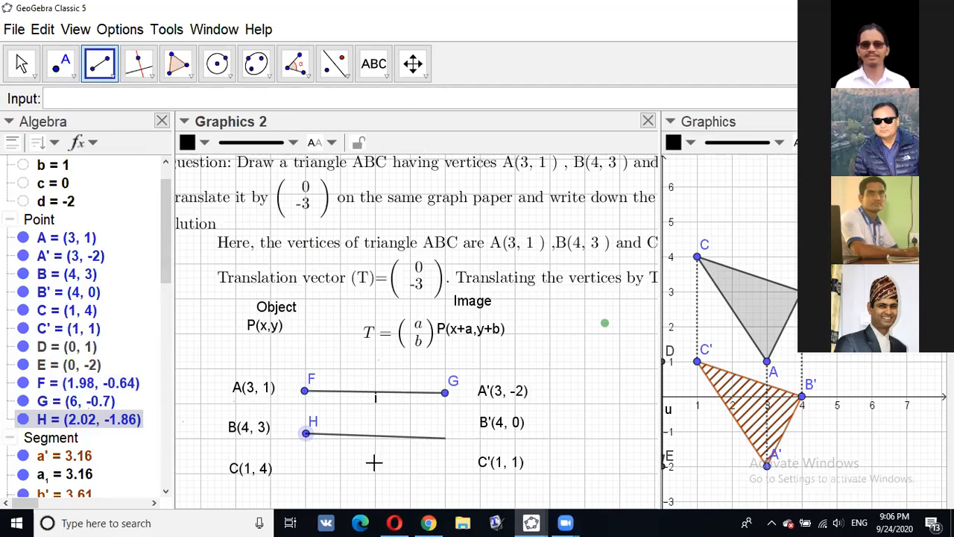
click(446, 433)
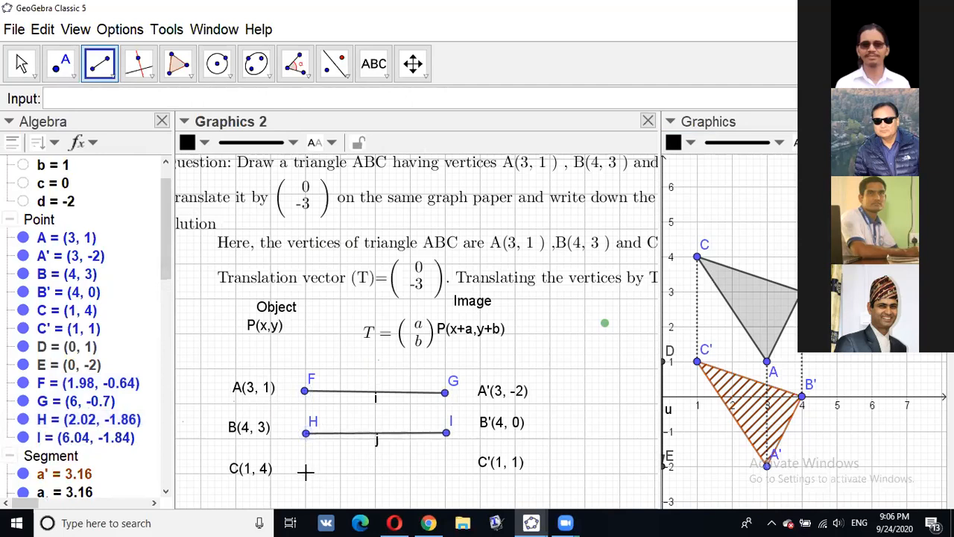
click(305, 472)
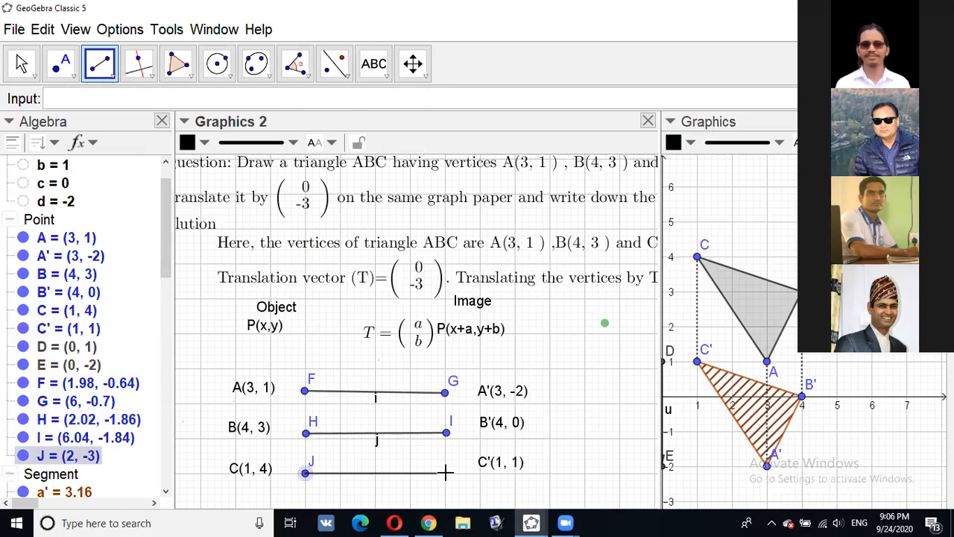
click(445, 397)
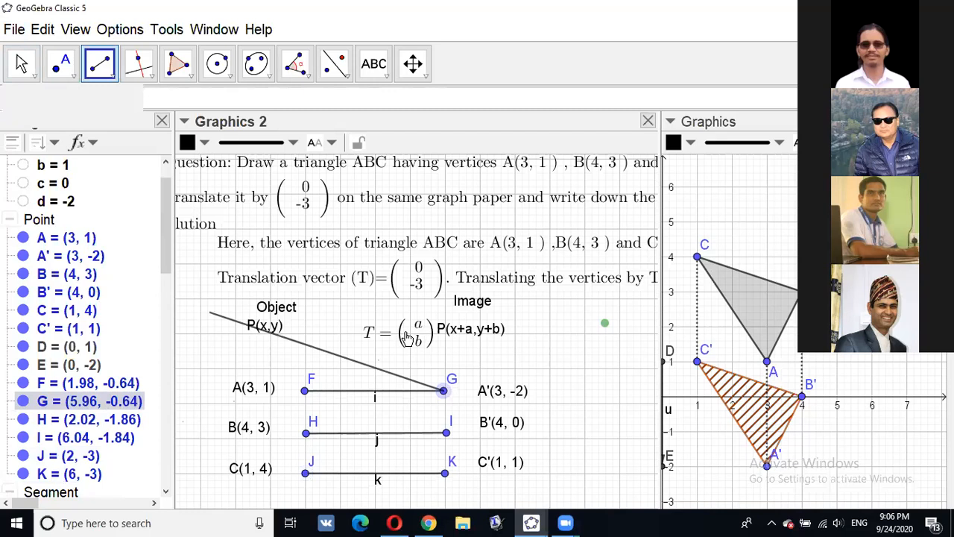
key(Escape)
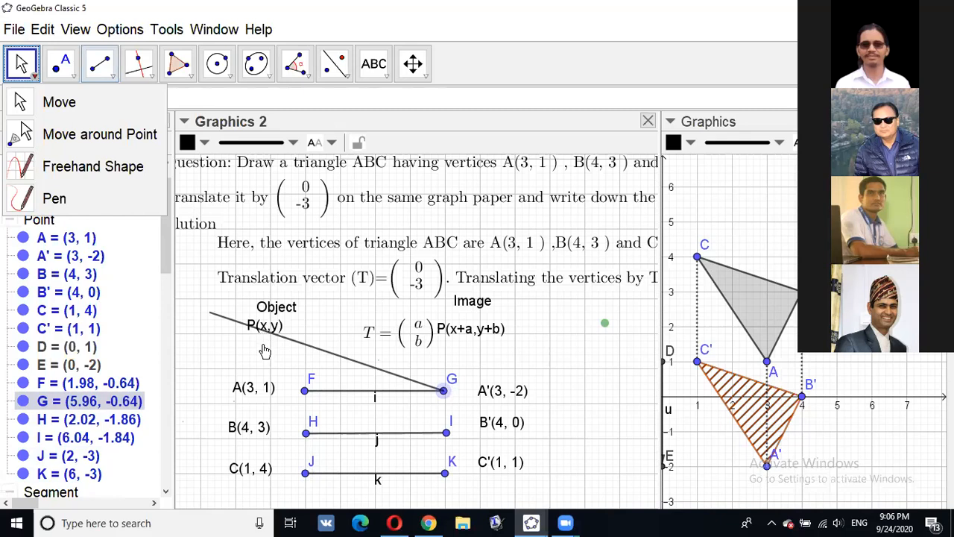
- Move the P(x,y) and P(x+a,y+b) texts slightly down and the T column-vector text up between the Object and Image headings
click(466, 342)
drag(464, 337, 465, 346)
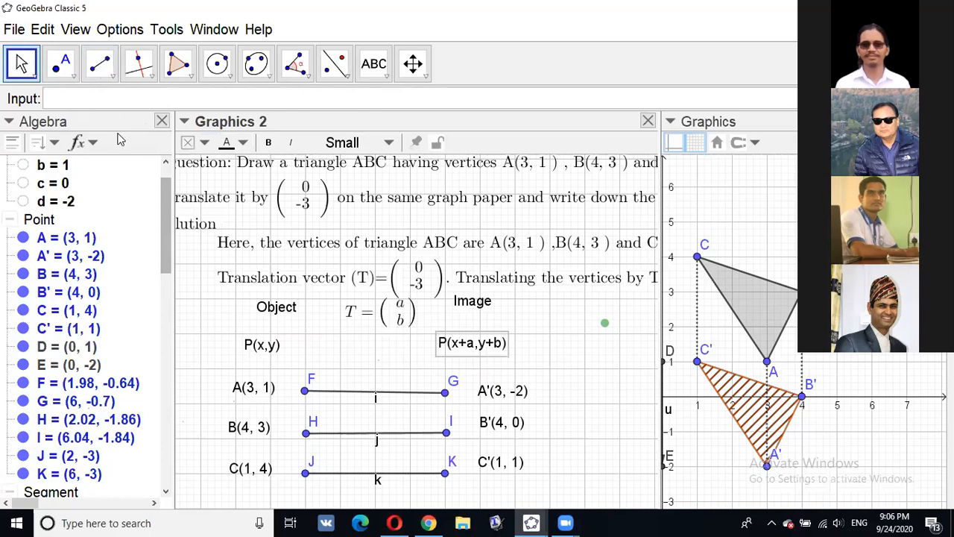
- Draw a segment about 3.6 units long from beside P(x,y) to P(x+a,y+b)
click(100, 64)
click(153, 132)
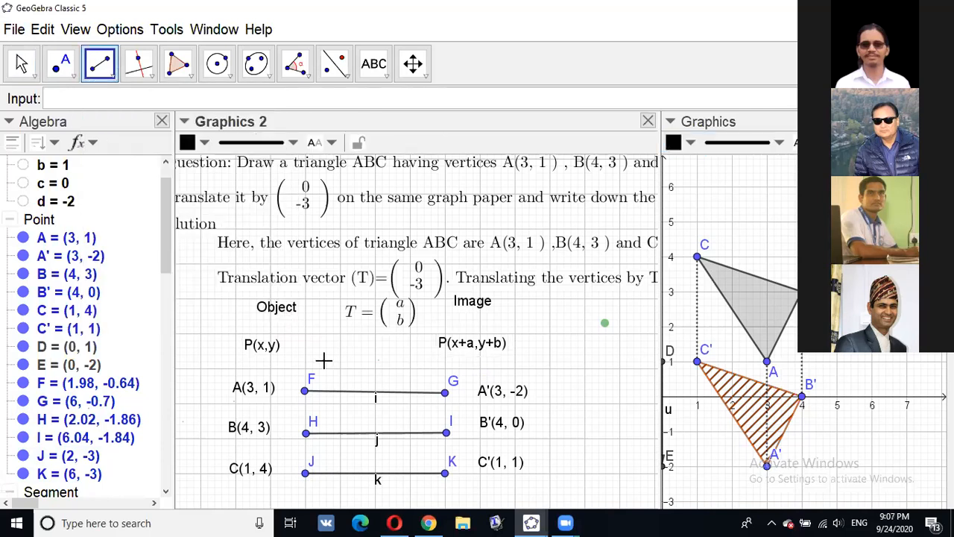
click(304, 348)
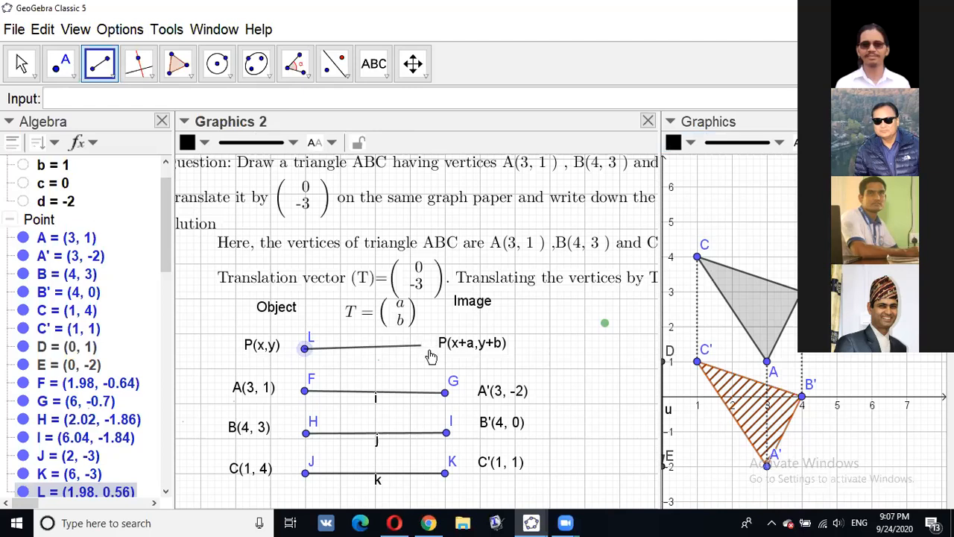
click(430, 349)
click(393, 322)
click(217, 255)
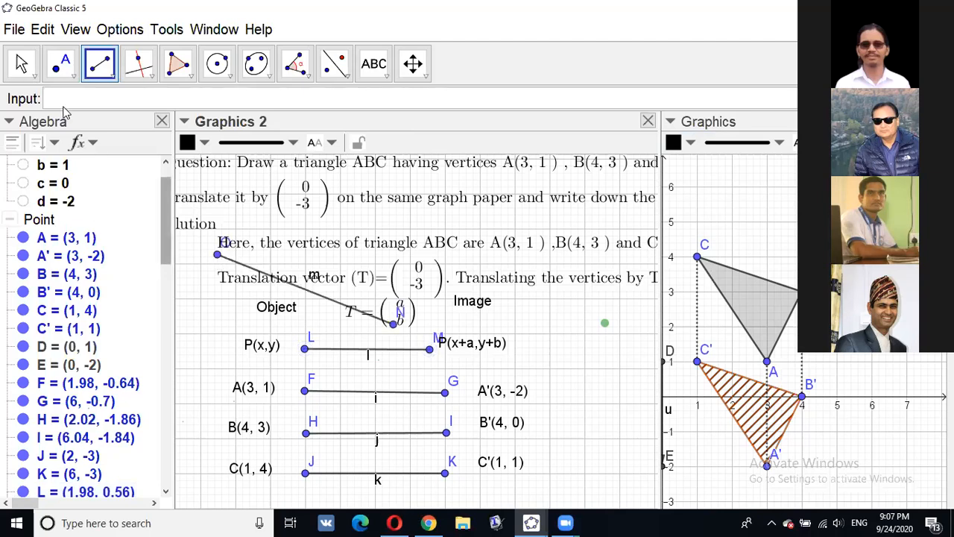
key(Escape)
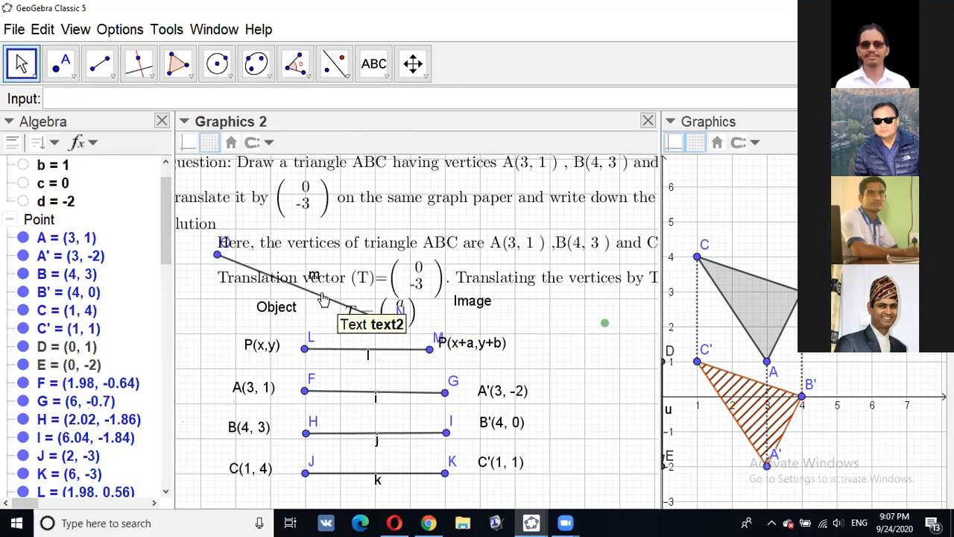
right_click(372, 440)
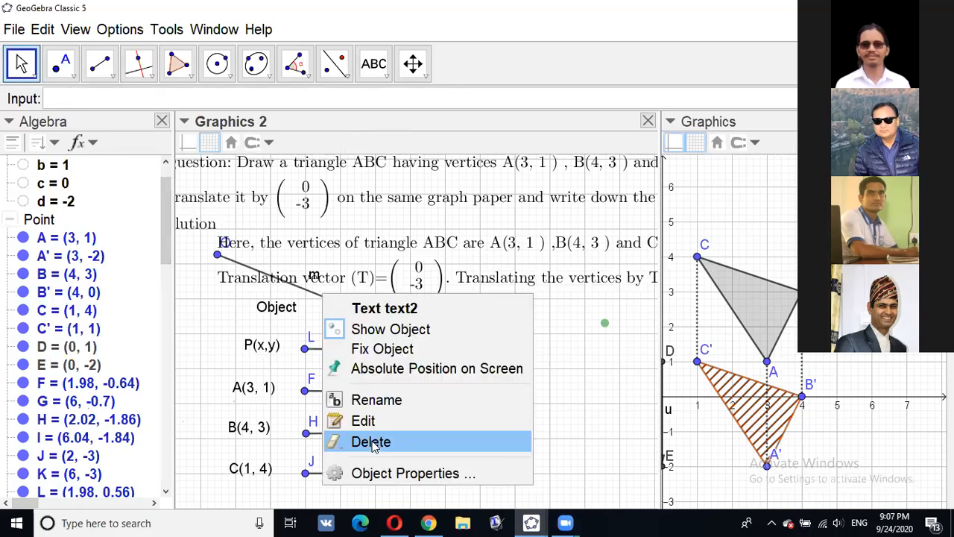
click(372, 441)
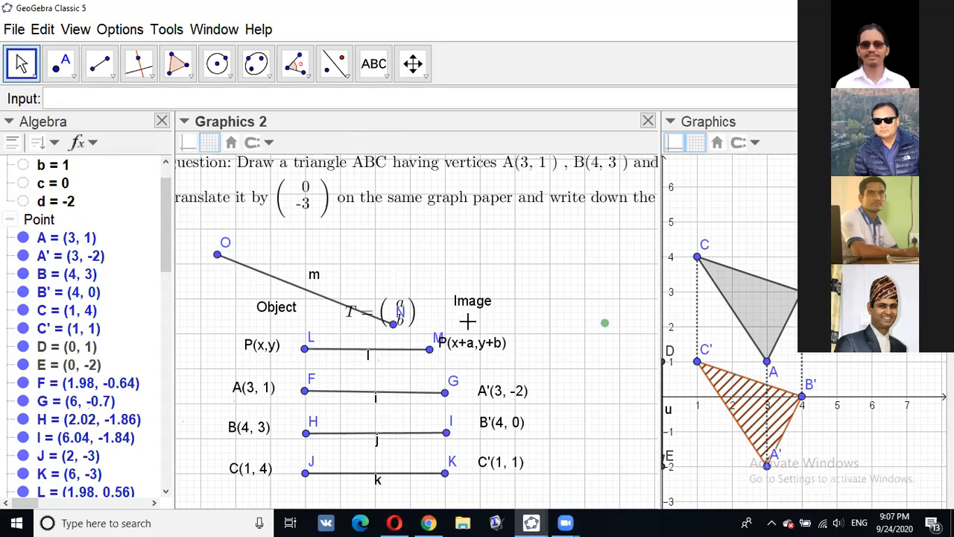
key(ctrl+z)
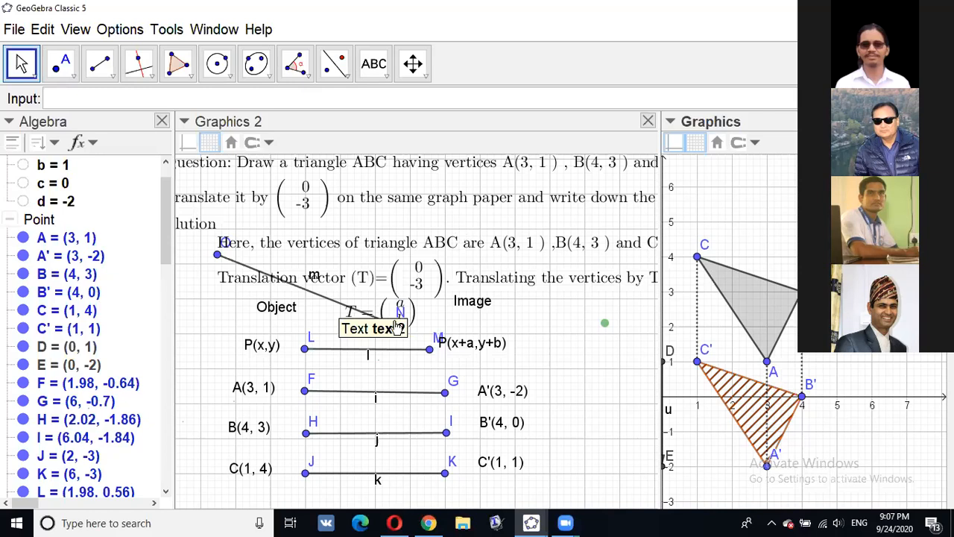
- Remove the stray slanted segment with endpoint O, move the T vector text clear of point N, and hide N
key(ctrl+z)
key(ctrl+z)
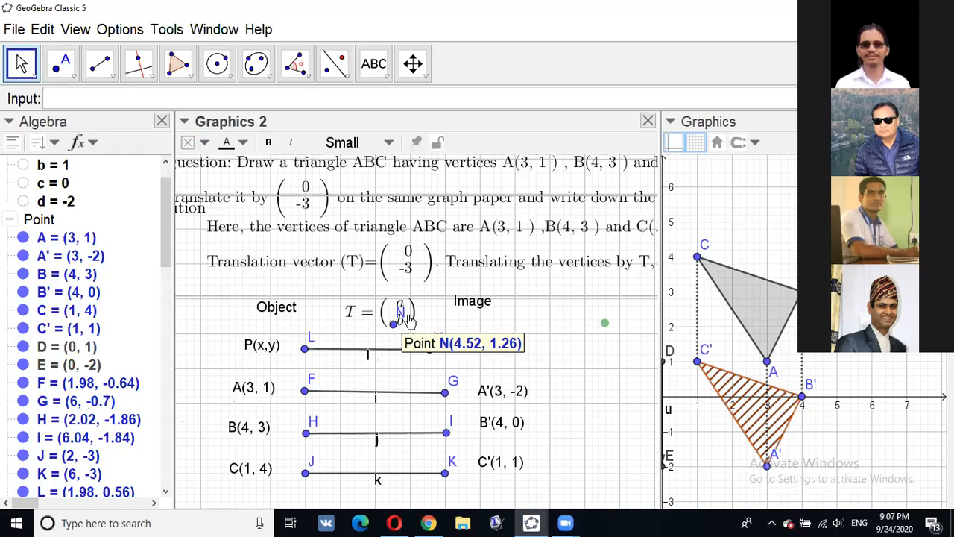
drag(414, 306, 416, 294)
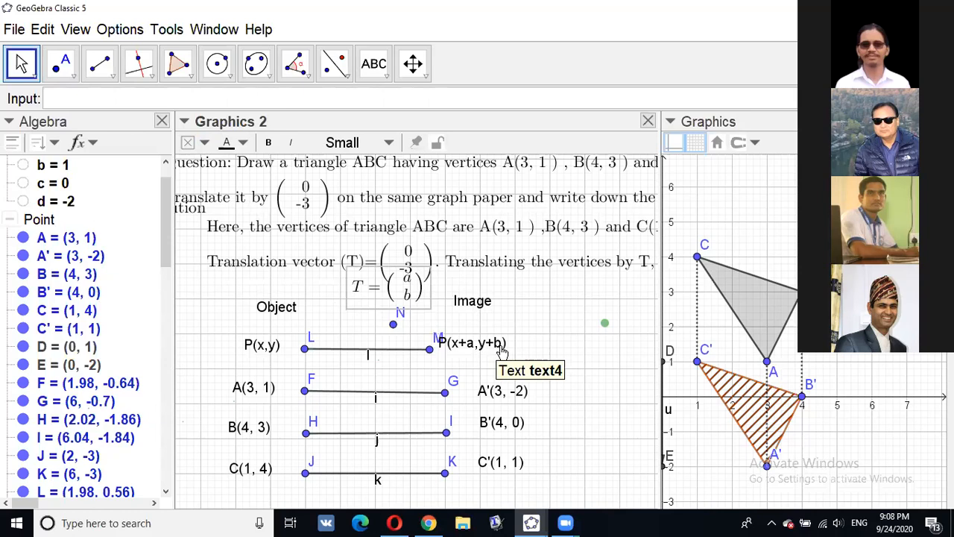
click(394, 326)
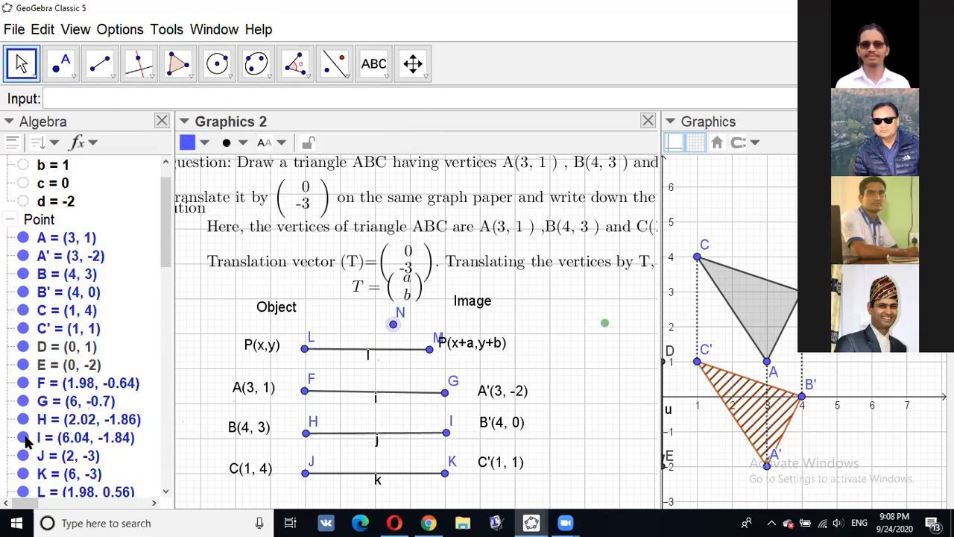
- Shift the P(x+a,y+b) text right of point M and place the T vector text above the segment between Object and Image
click(475, 343)
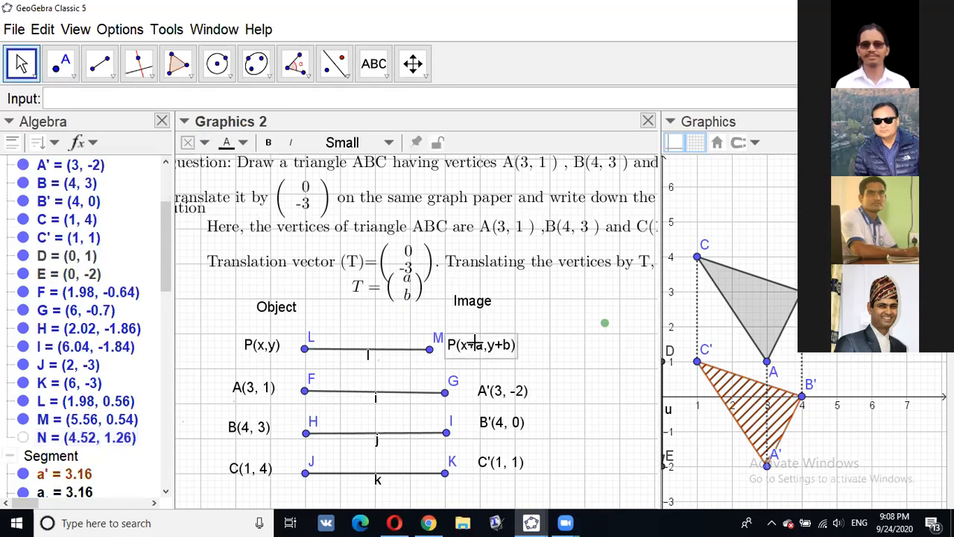
click(403, 294)
drag(403, 294, 389, 317)
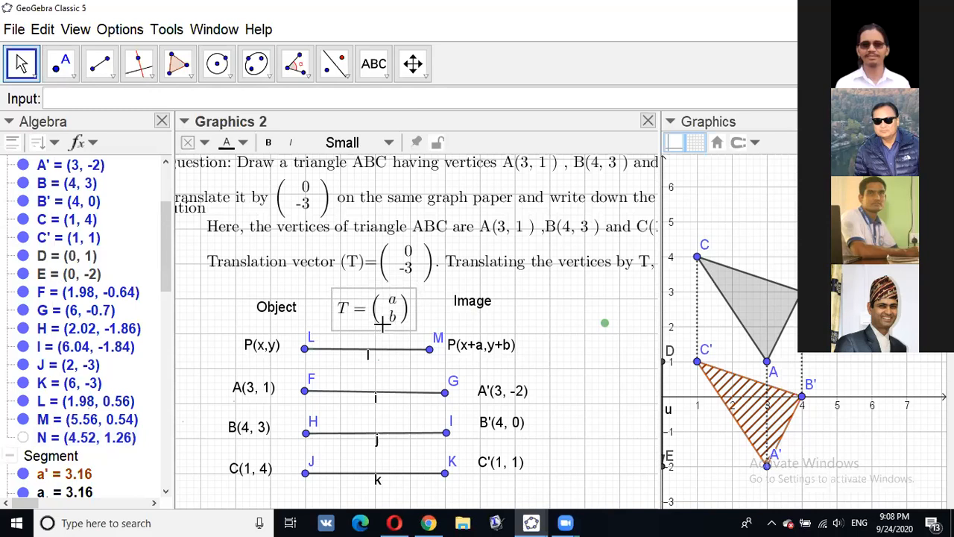
drag(381, 325, 380, 323)
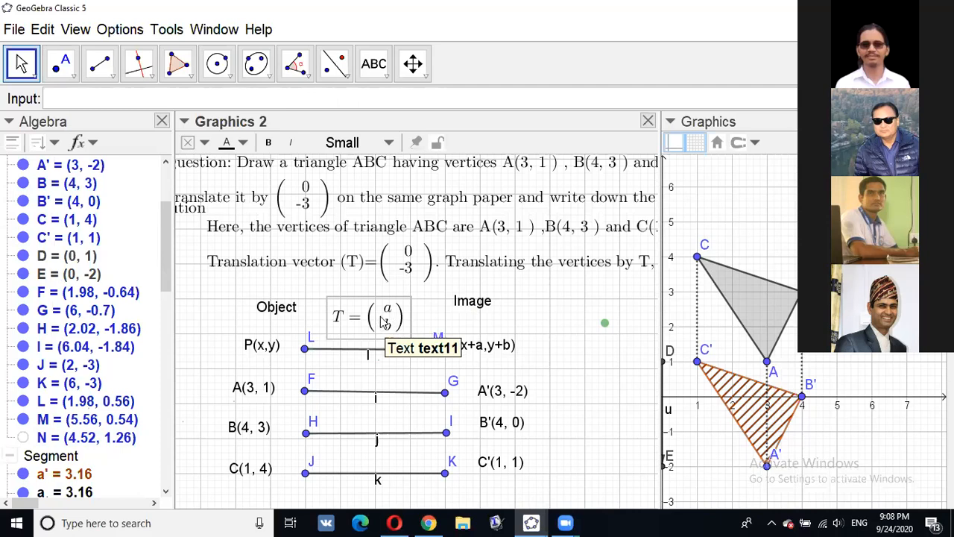
- Delete the T vector text between Object and Image and start a replacement LaTeX text there reading "T="
right_click(384, 322)
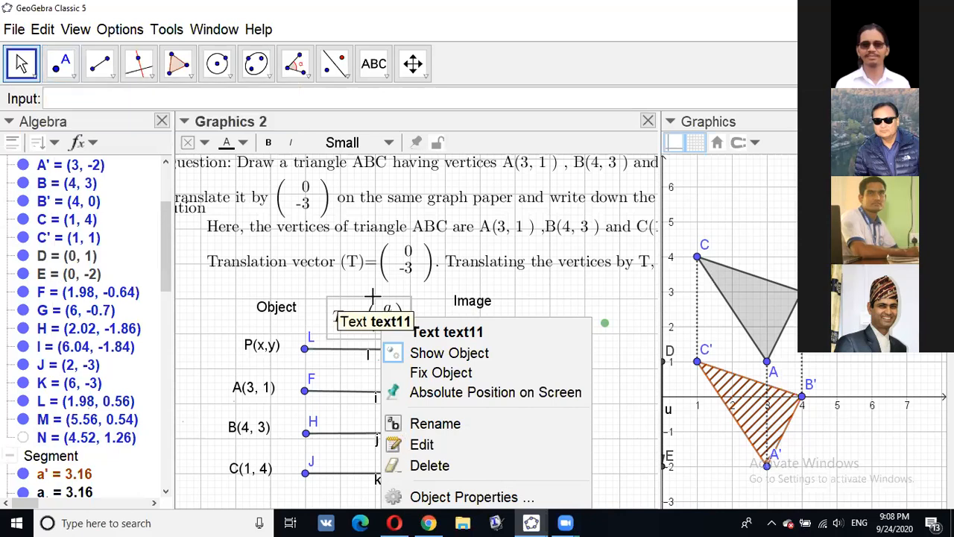
click(375, 74)
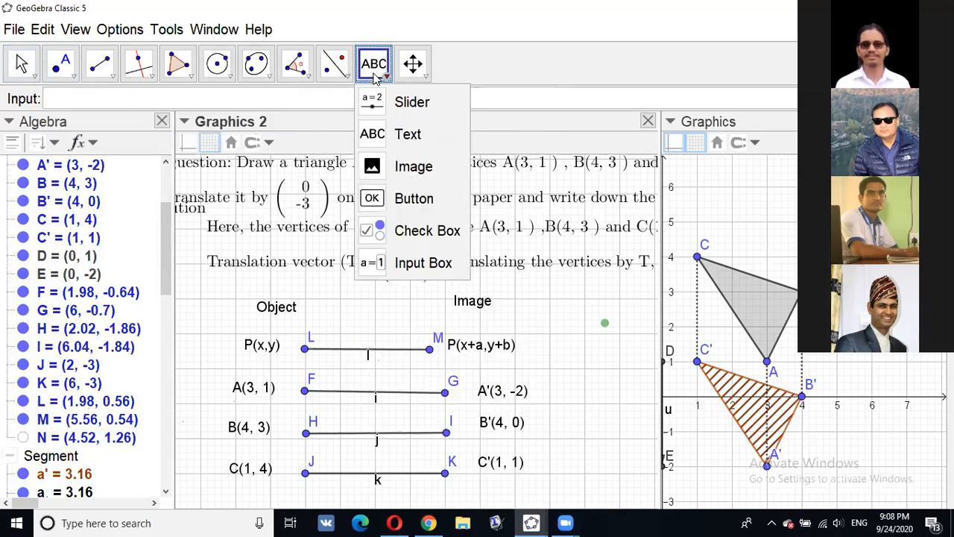
click(393, 136)
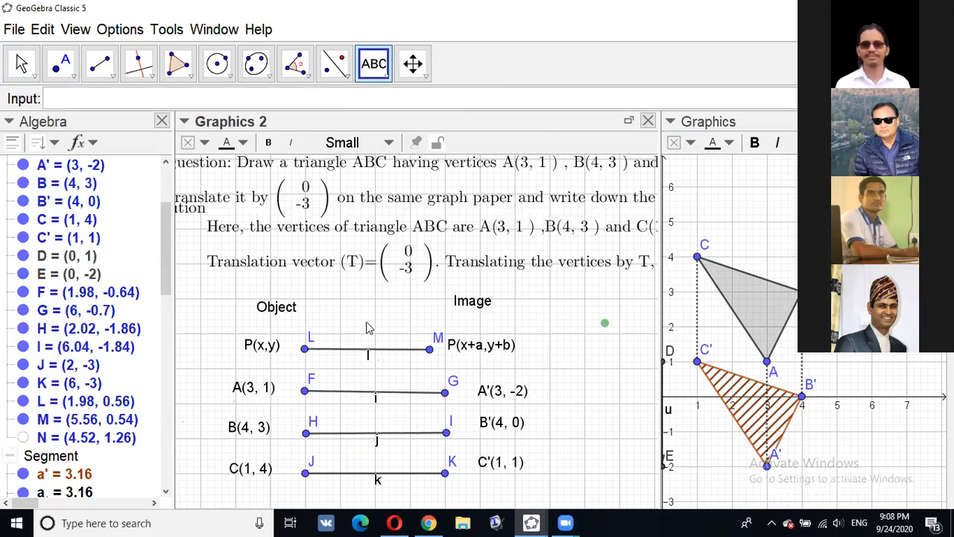
click(366, 326)
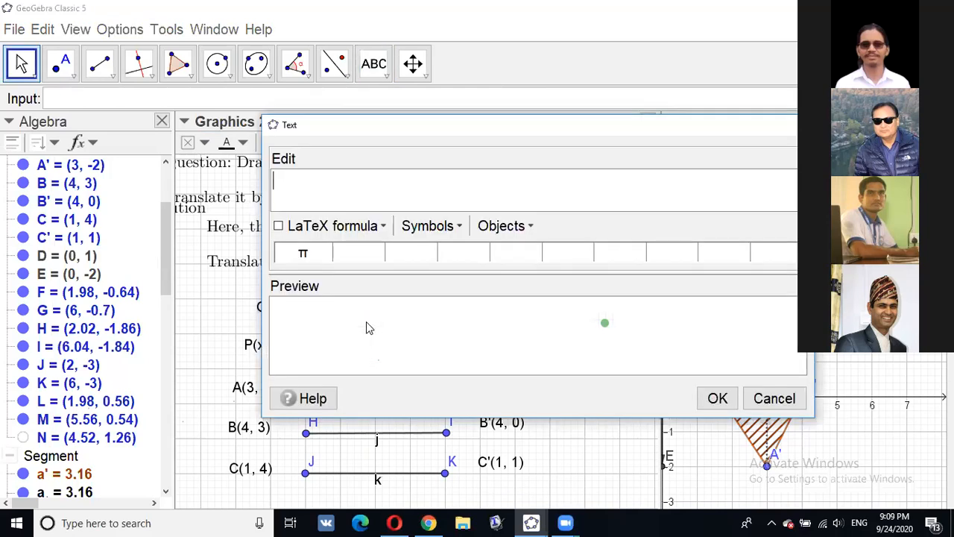
text(T)
click(278, 227)
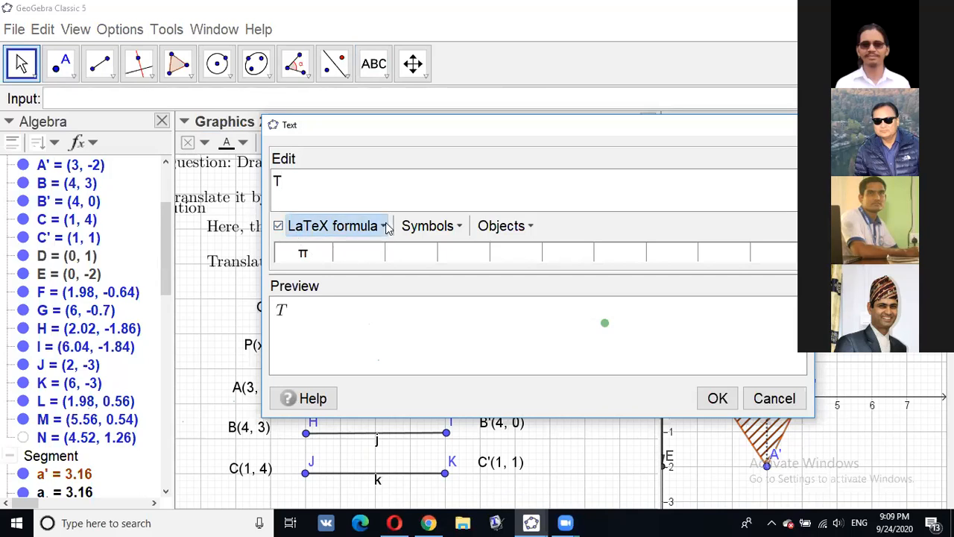
click(283, 180)
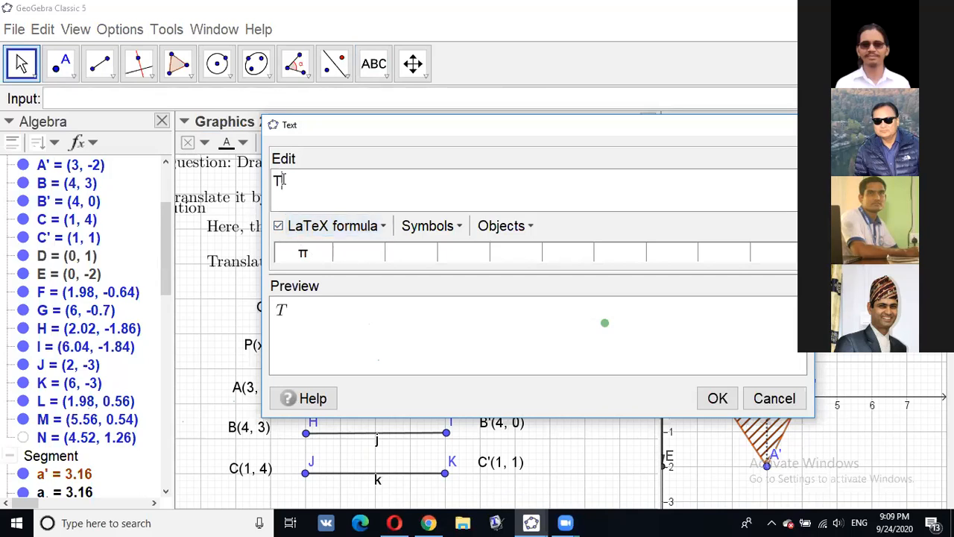
text(=)
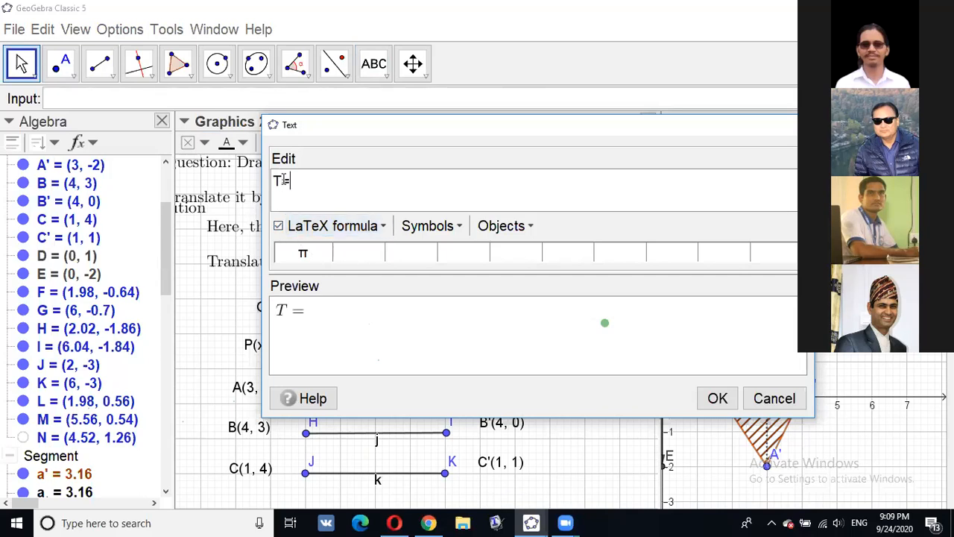
- Insert round brackets after "T=" and a three-row column matrix inside them
click(383, 230)
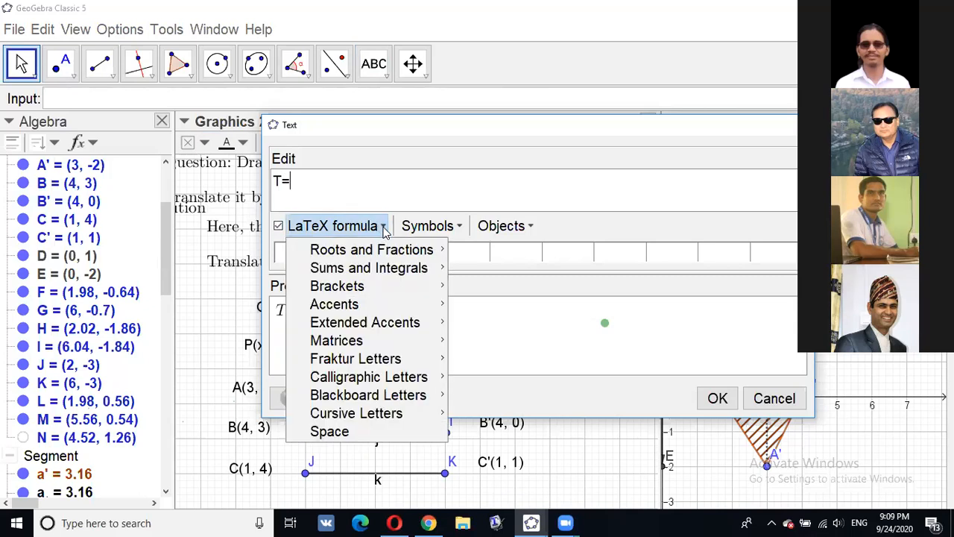
mouse_move(362, 286)
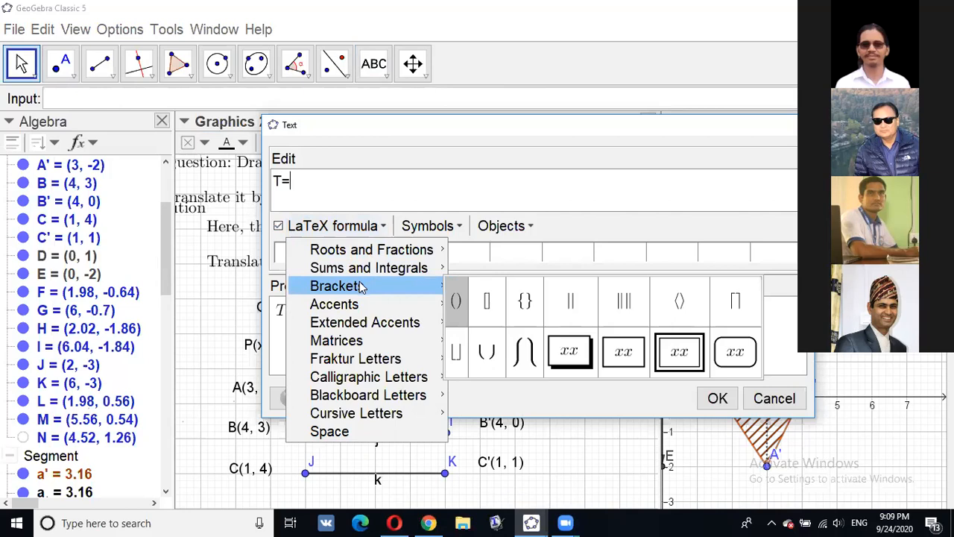
click(457, 300)
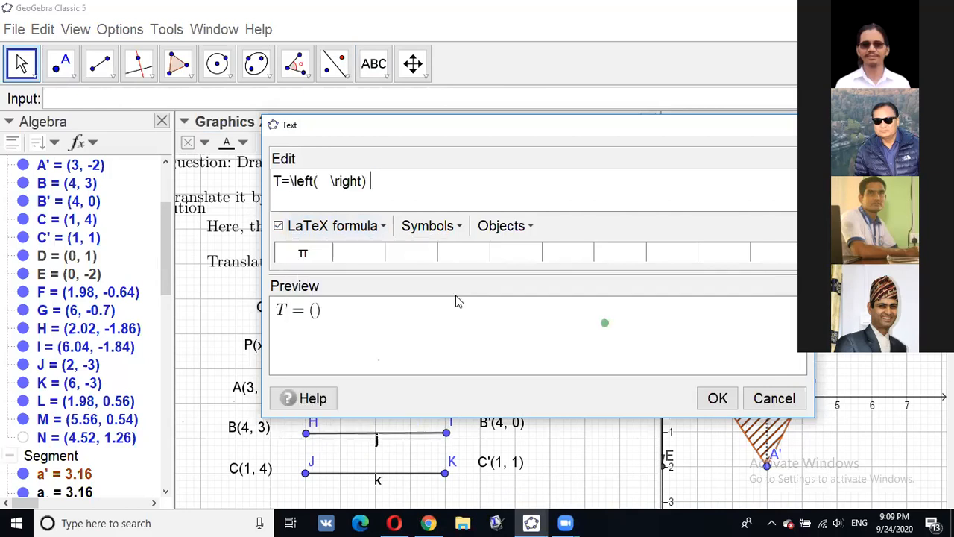
click(322, 181)
click(381, 227)
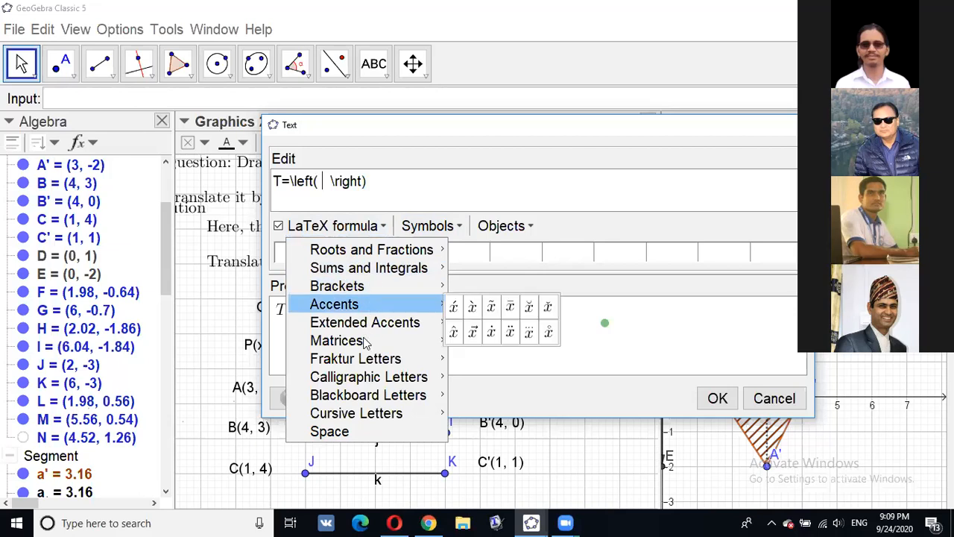
mouse_move(365, 341)
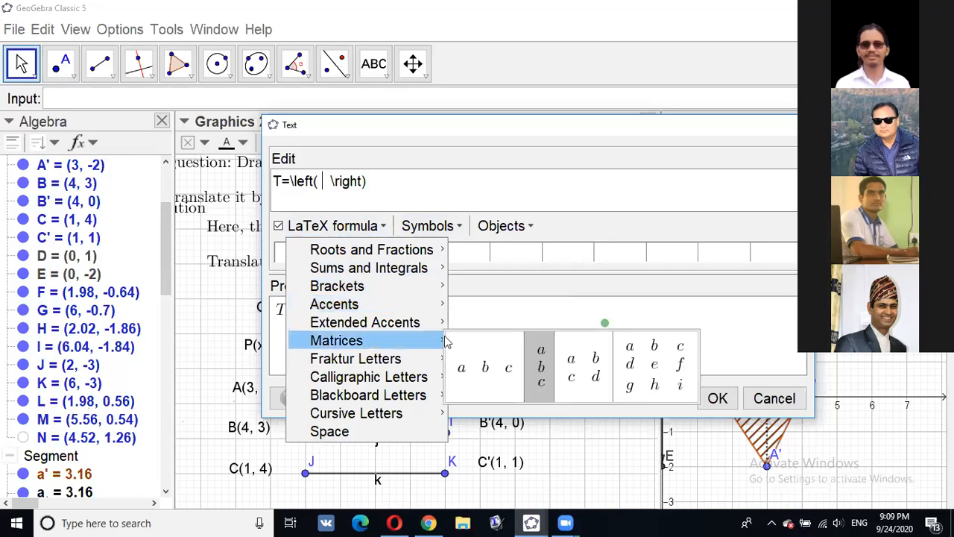
click(538, 358)
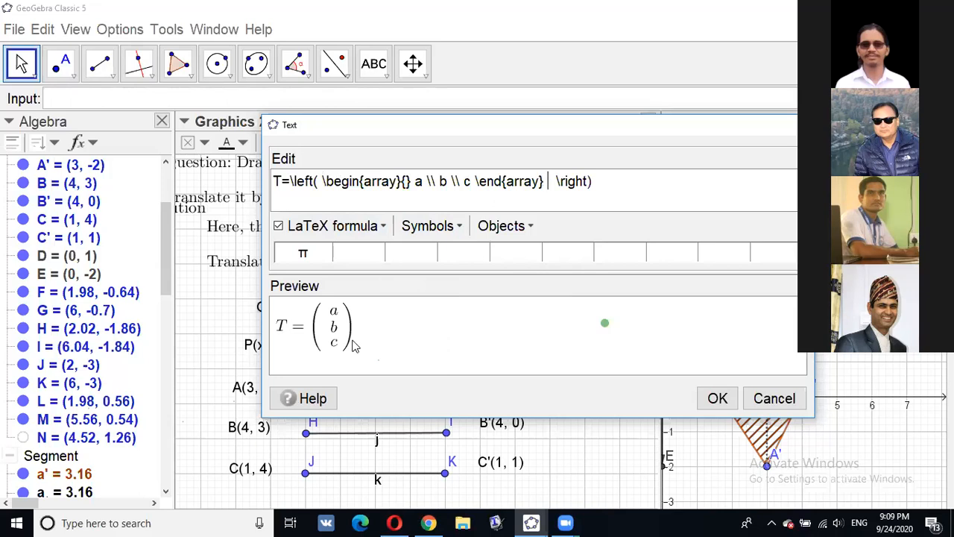
- Remove the c entry from the column matrix and place the finished T vector text above the segment between L and M
click(472, 181)
key(BackSpace)
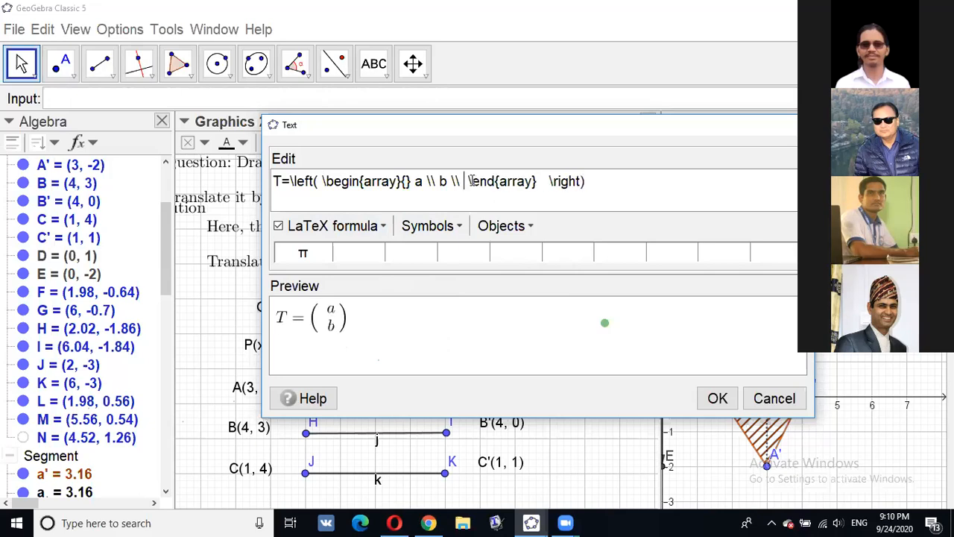
click(716, 400)
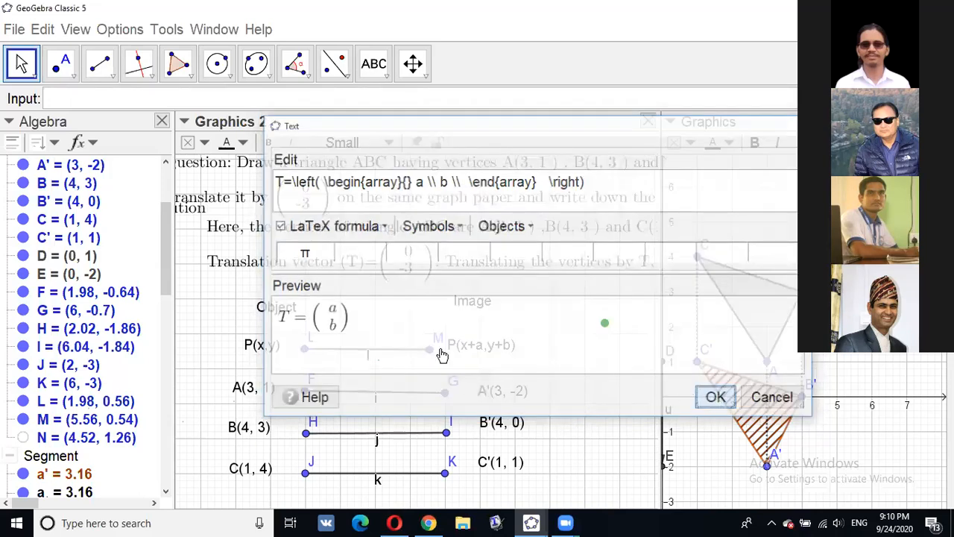
drag(421, 339, 397, 322)
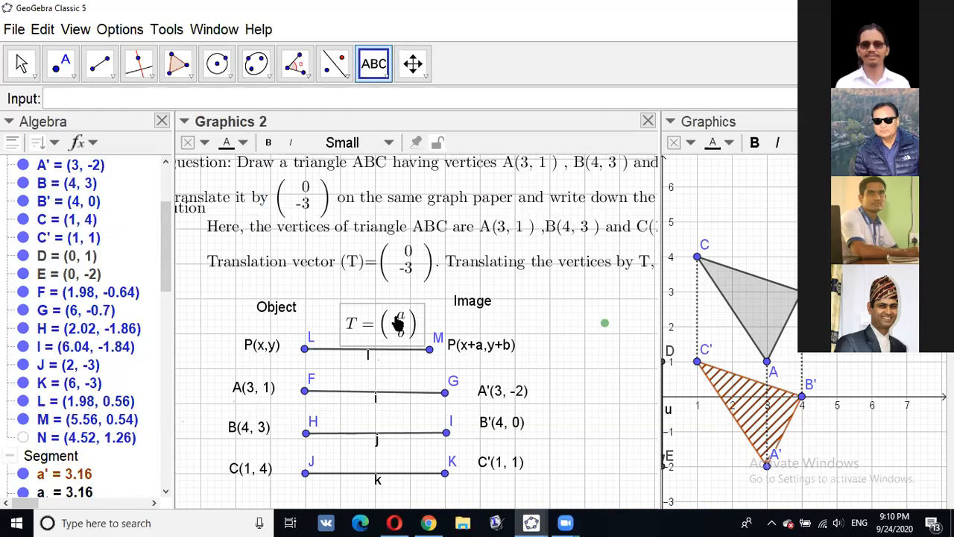
click(304, 352)
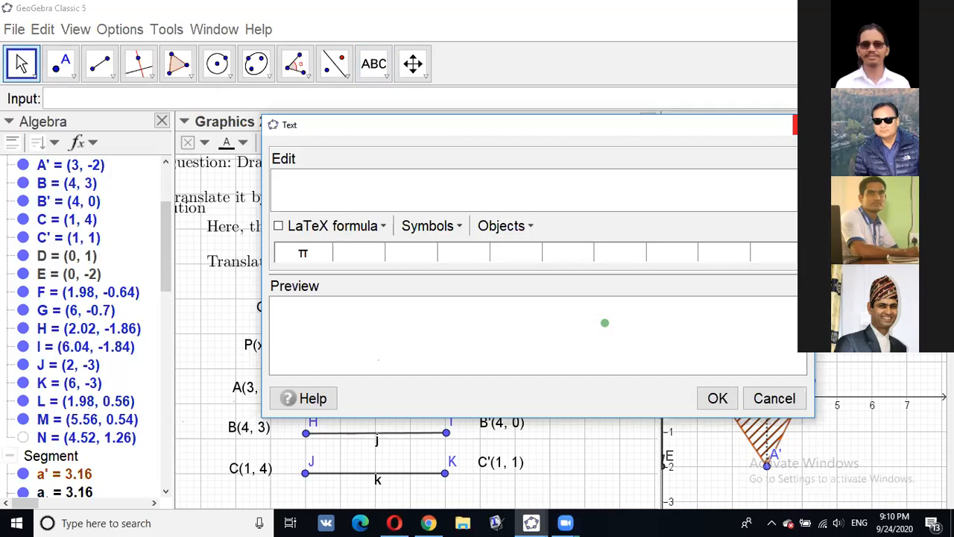
key(Escape)
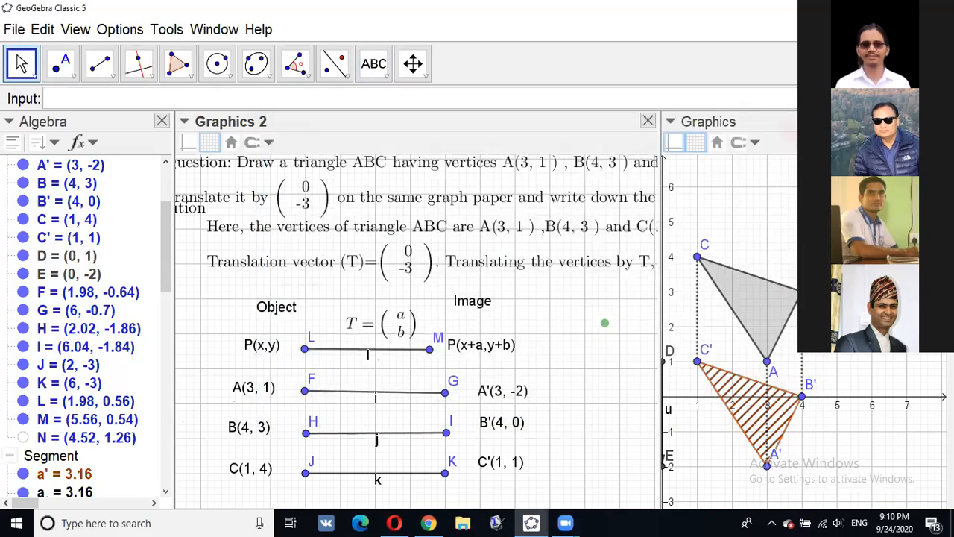
- Reduce the point size of L and F, the starting endpoints of the P(x,y) and A(3, 1) segments
click(22, 76)
click(55, 105)
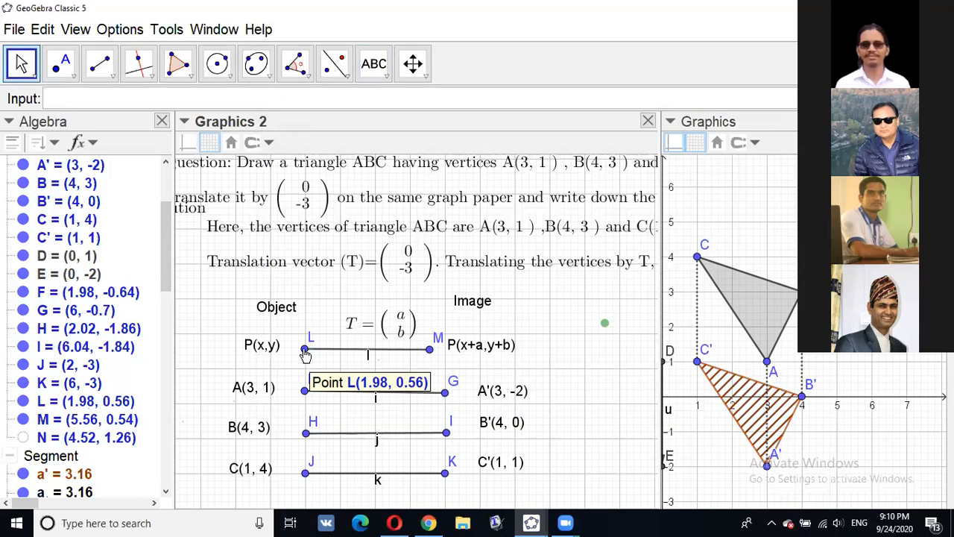
click(246, 143)
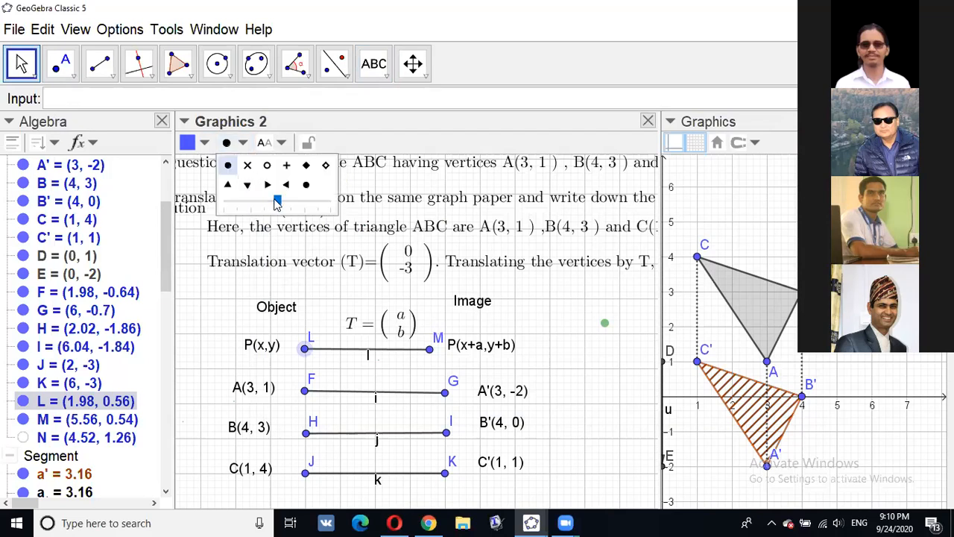
click(234, 203)
click(234, 203)
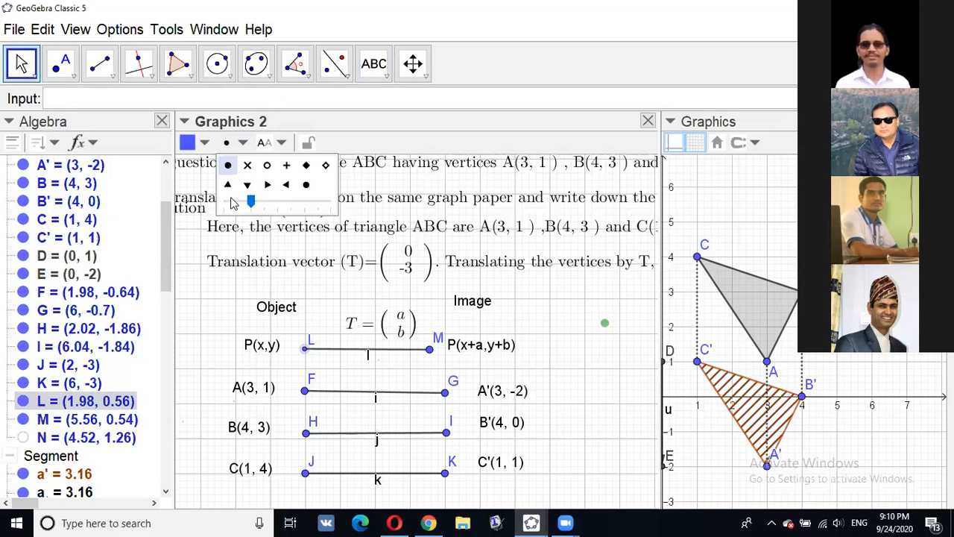
click(305, 391)
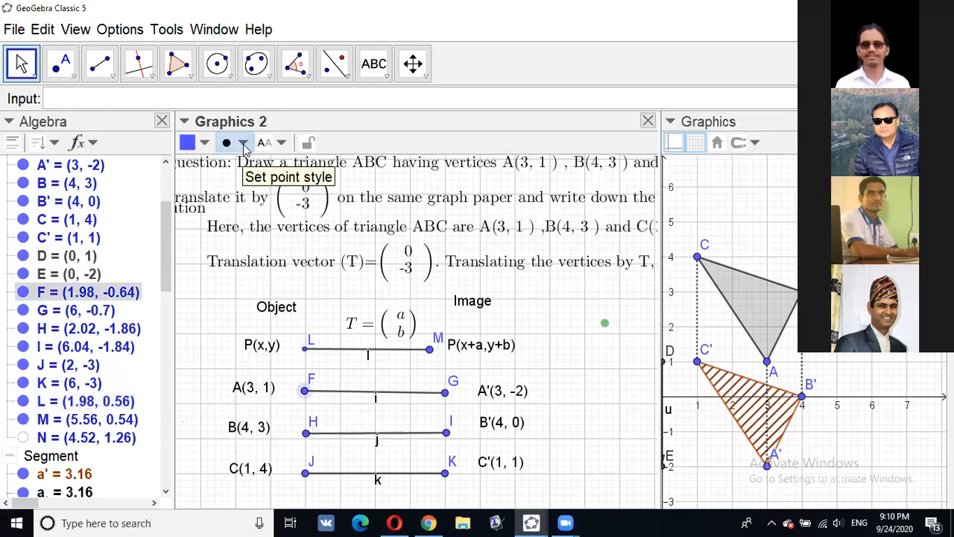
click(243, 144)
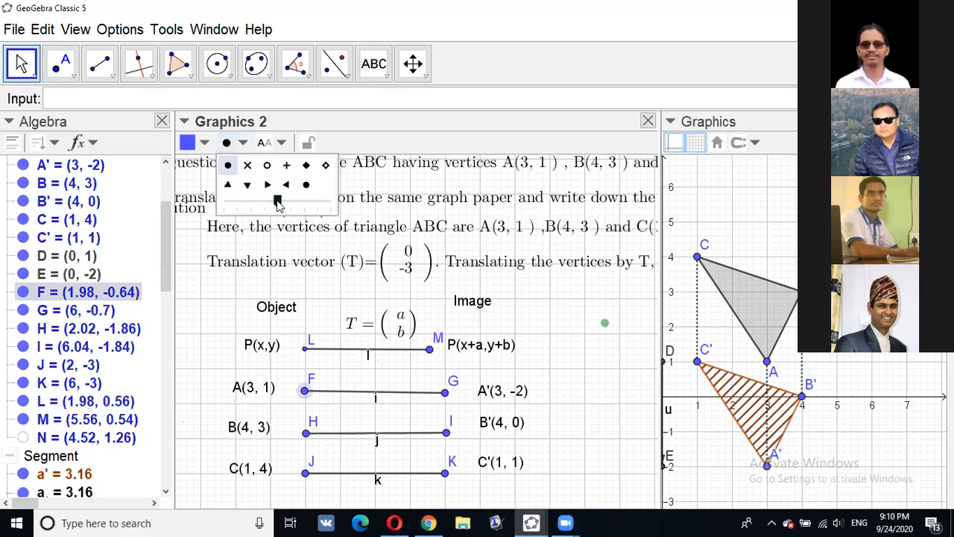
drag(278, 206, 237, 203)
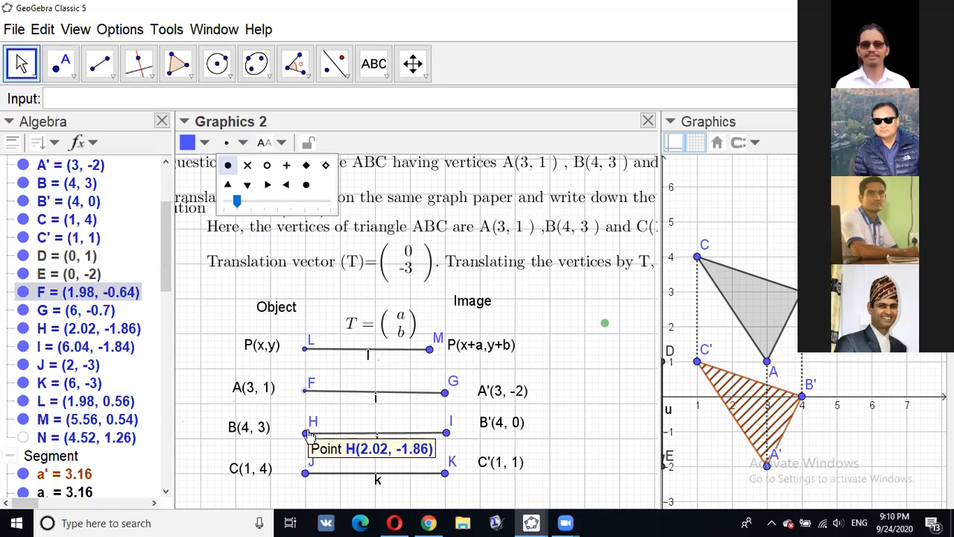
- Examine the point and segment entries in the Algebra list and its sorting options
click(167, 495)
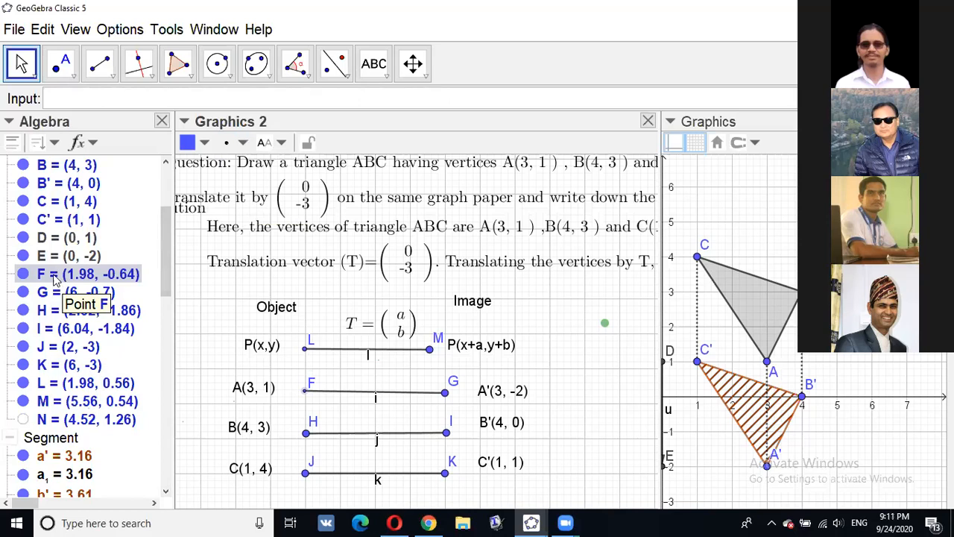
click(166, 492)
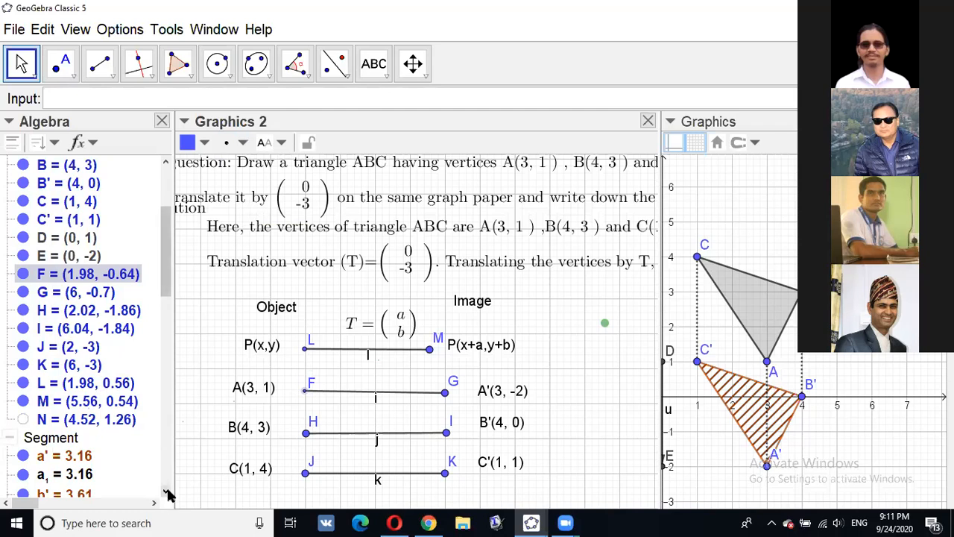
click(167, 492)
click(166, 492)
click(166, 492)
click(166, 492)
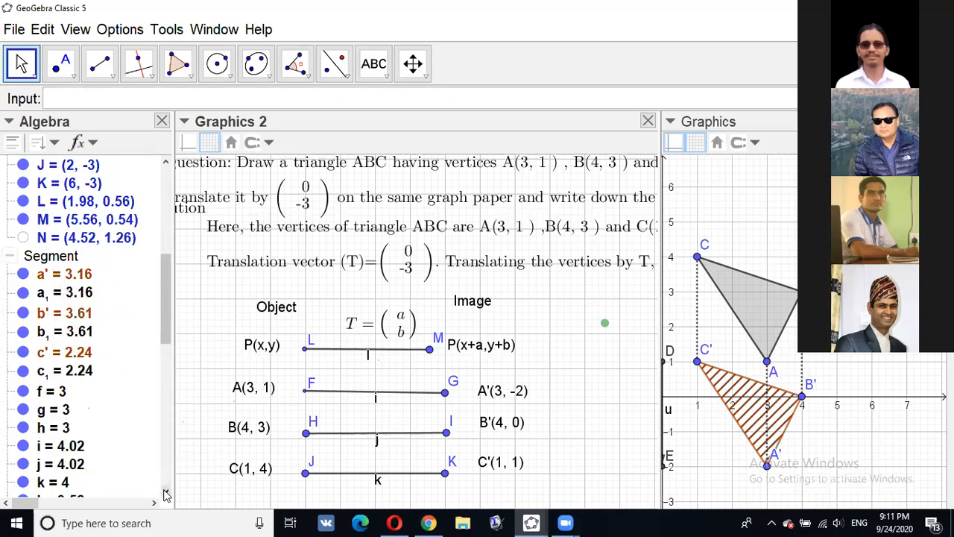
scroll(112, 295, down, 1)
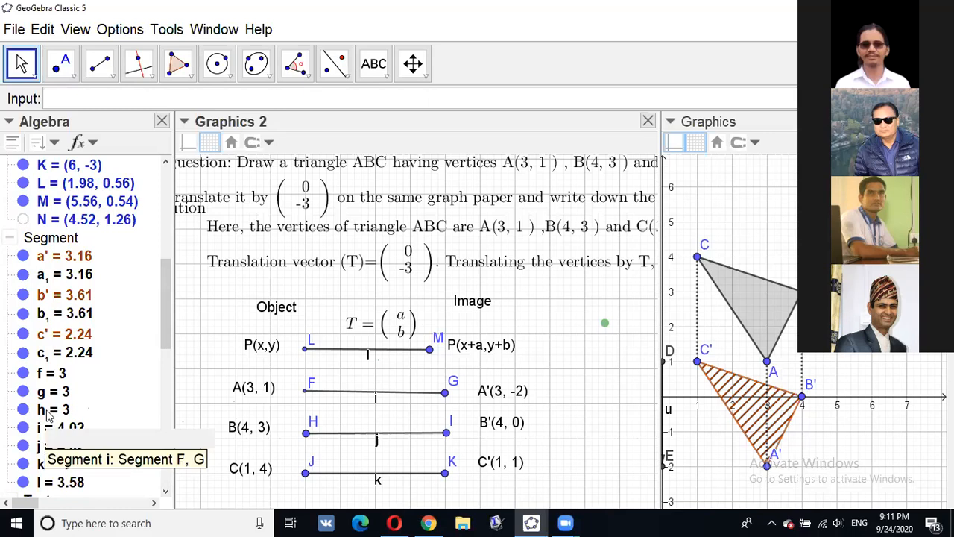
click(55, 143)
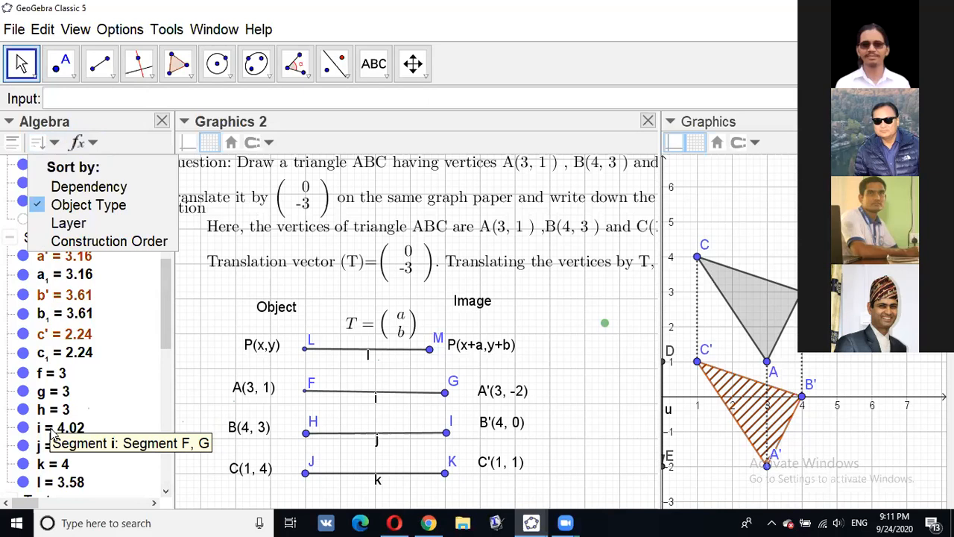
click(161, 285)
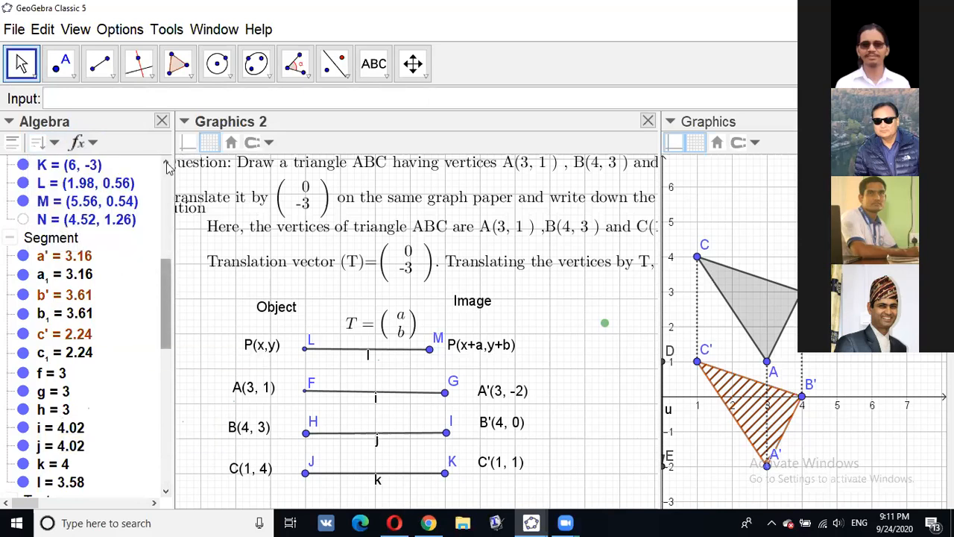
scroll(168, 164, up, 6)
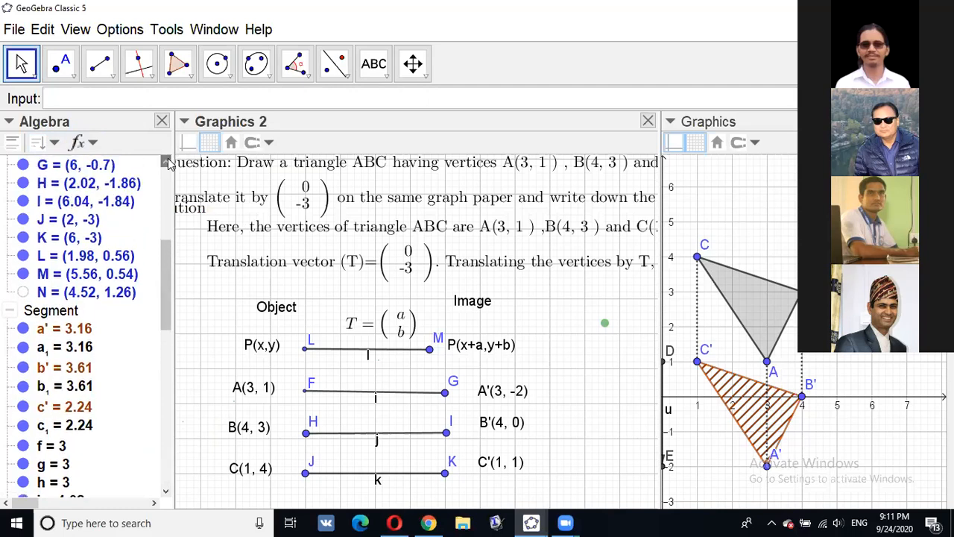
click(169, 163)
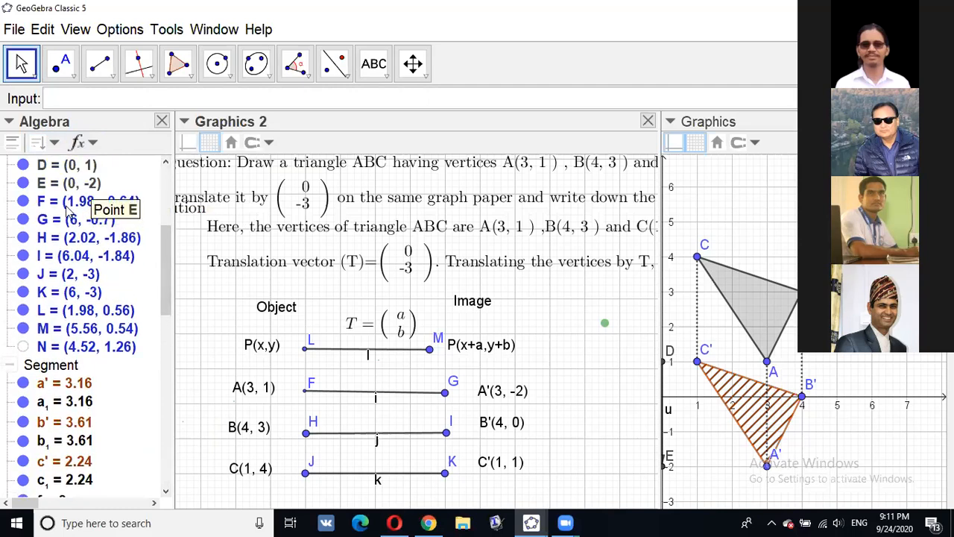
click(58, 256)
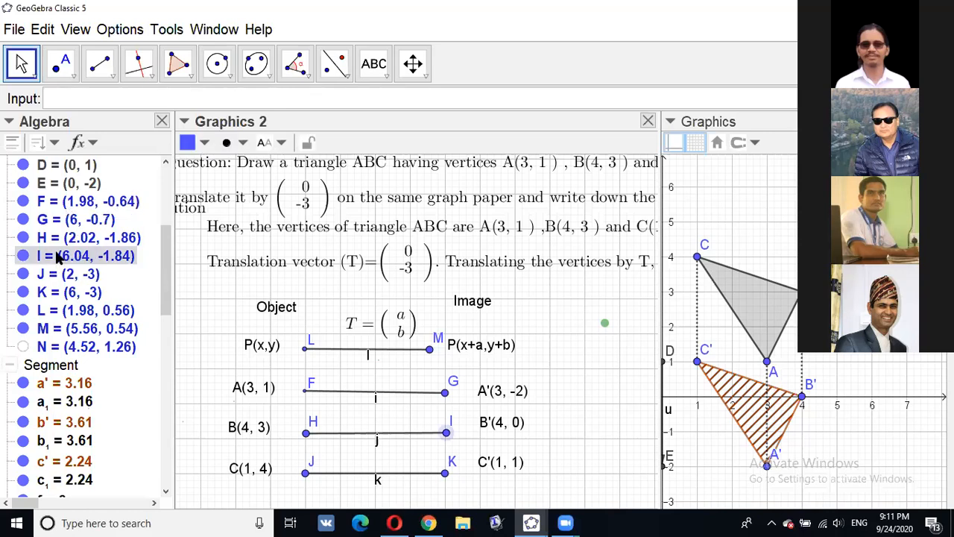
shift+click(65, 348)
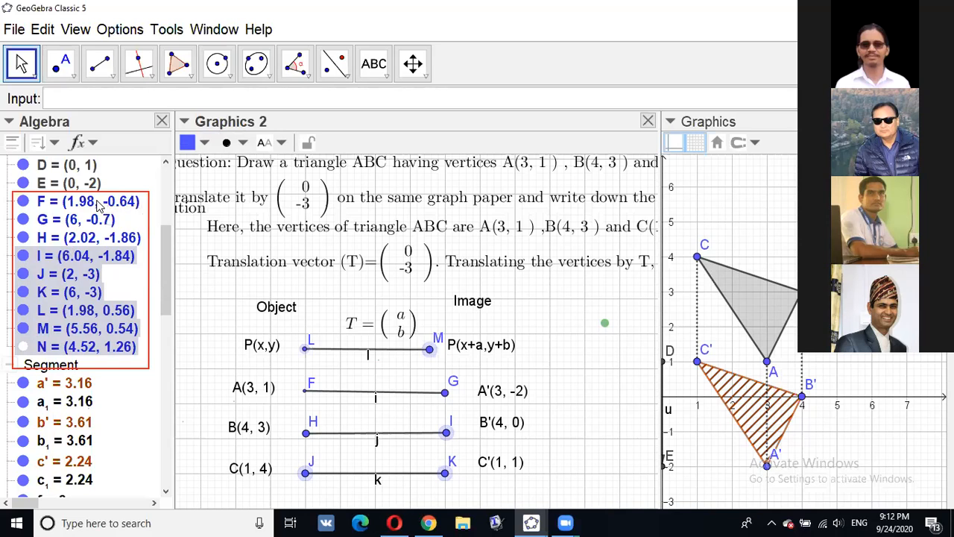
shift+click(97, 205)
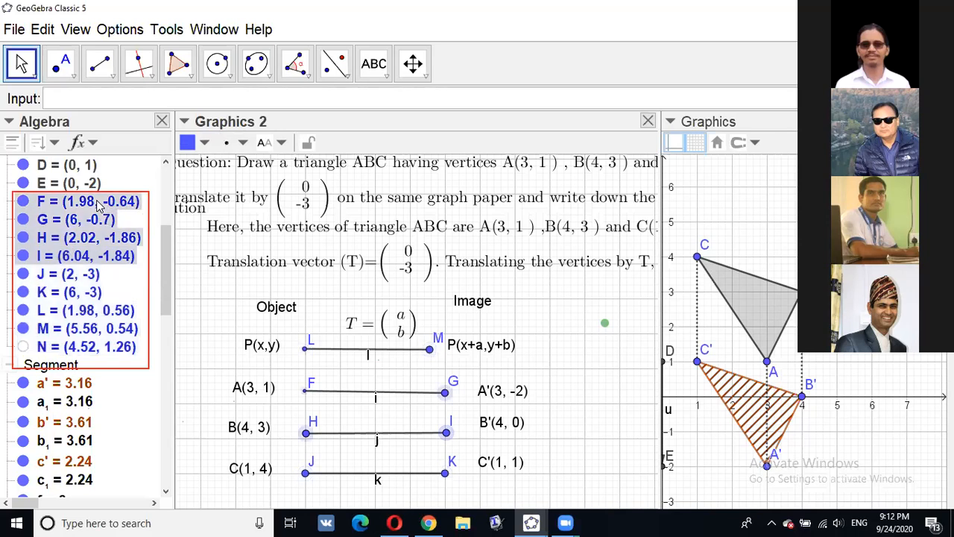
shift+click(74, 347)
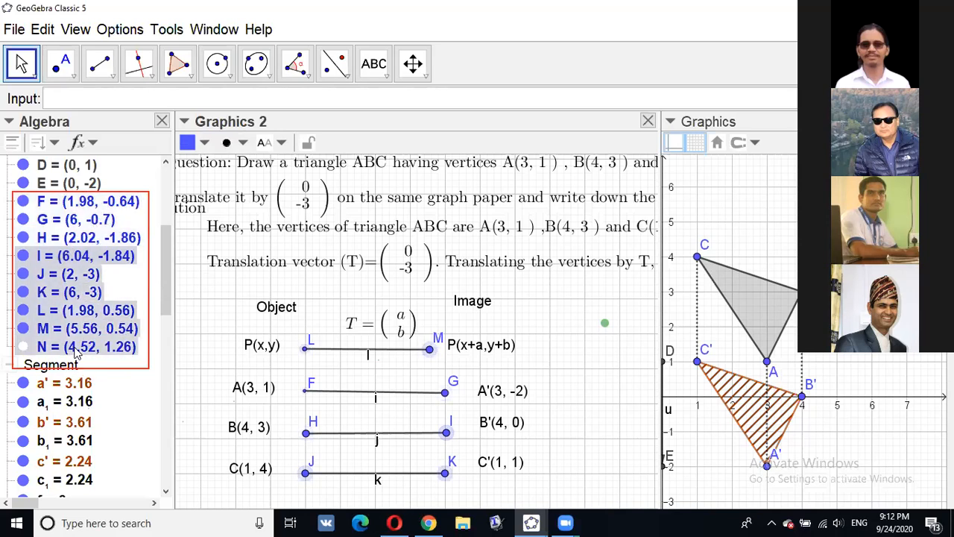
key(Escape)
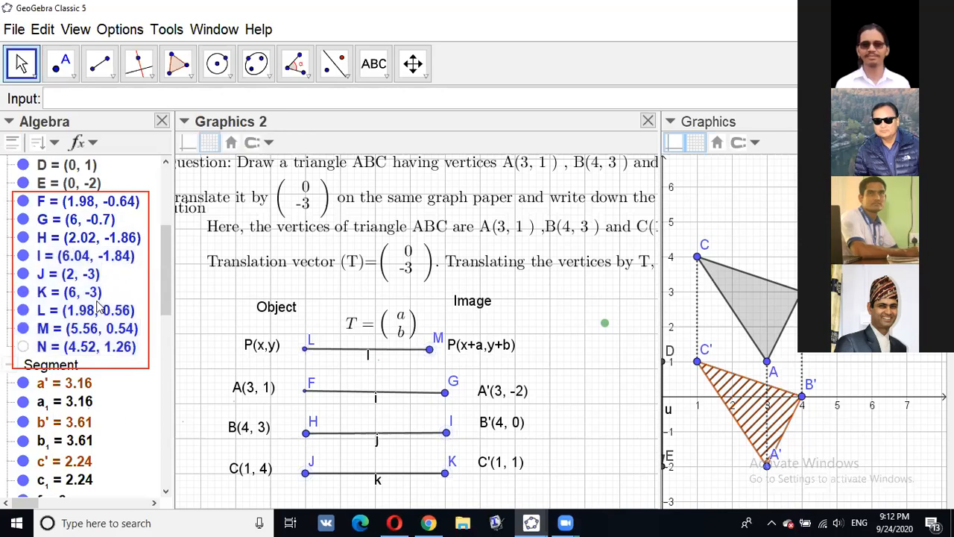
- Select points F through N in the Algebra list and switch their labels off and back on
click(74, 203)
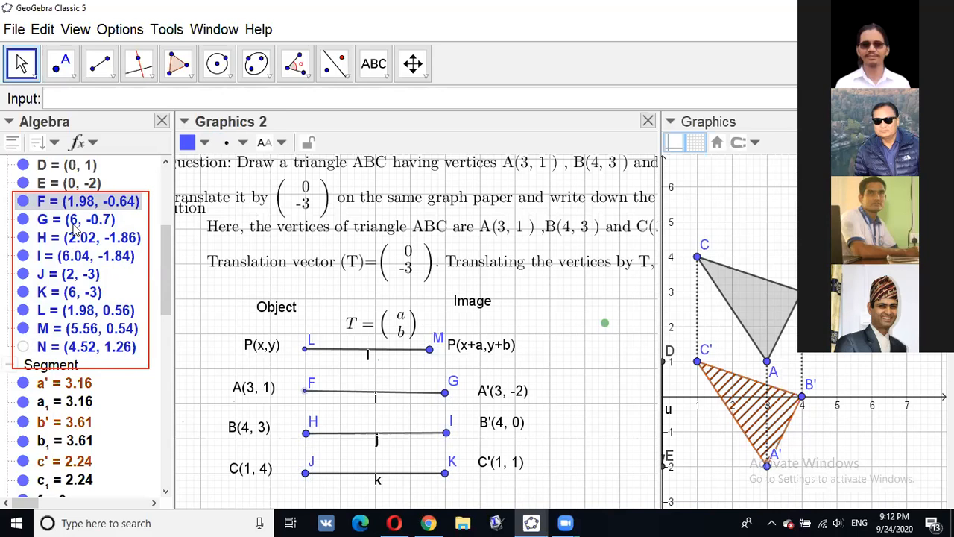
shift+click(80, 348)
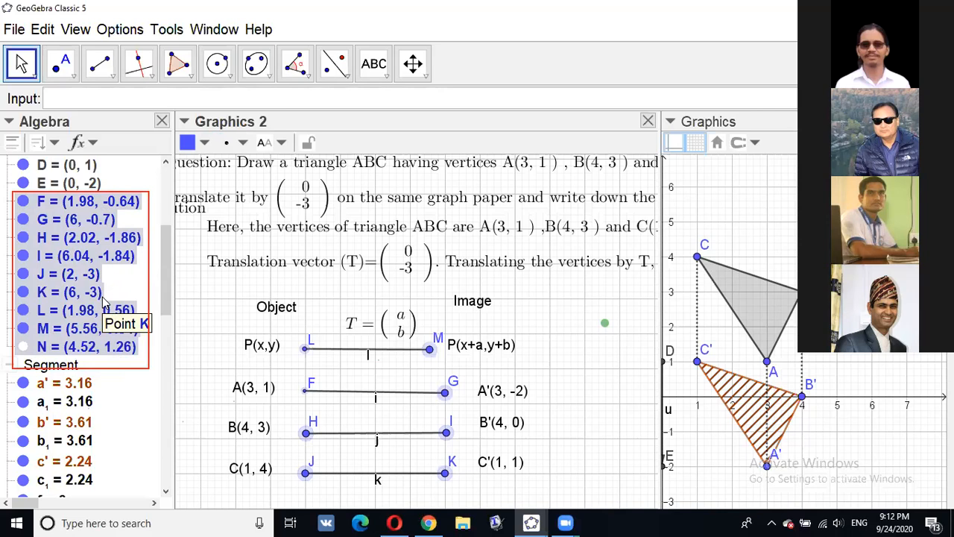
right_click(118, 319)
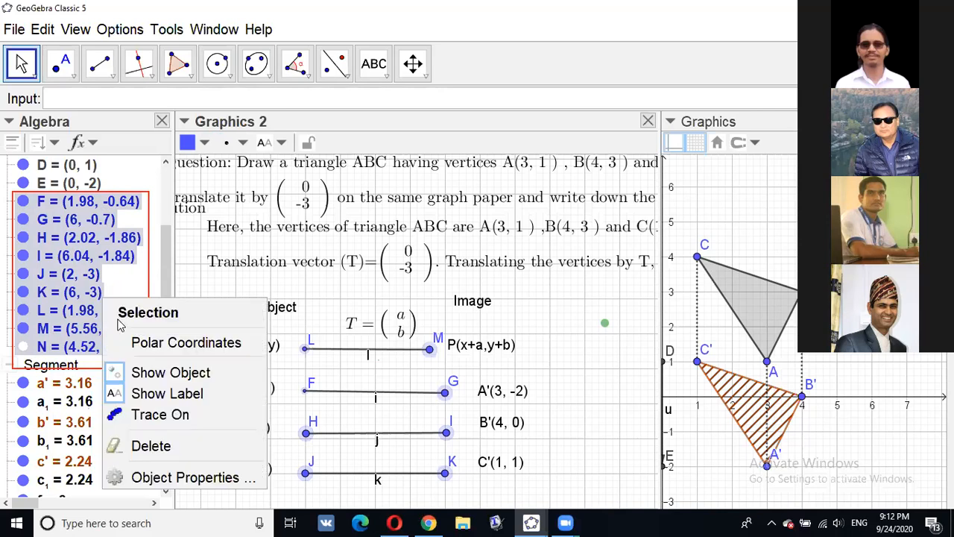
click(155, 385)
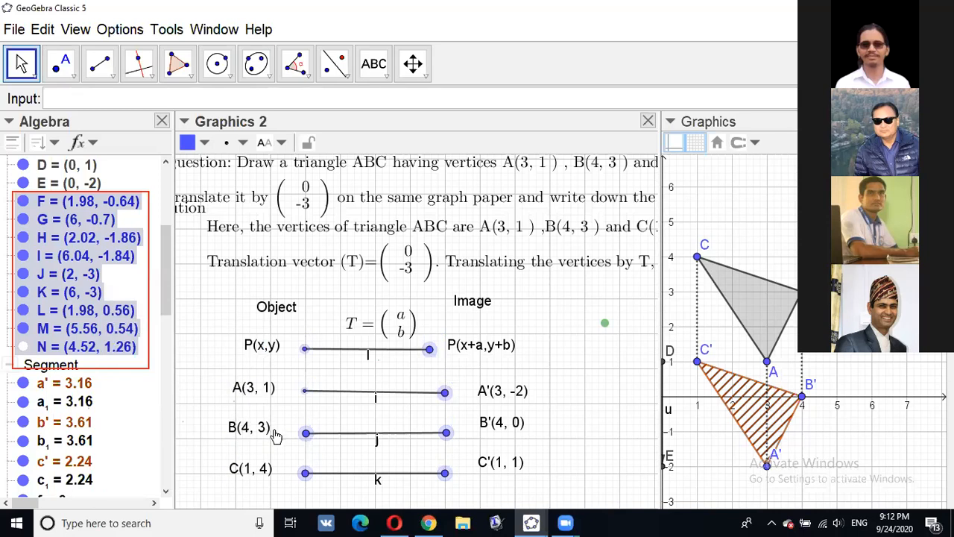
right_click(141, 348)
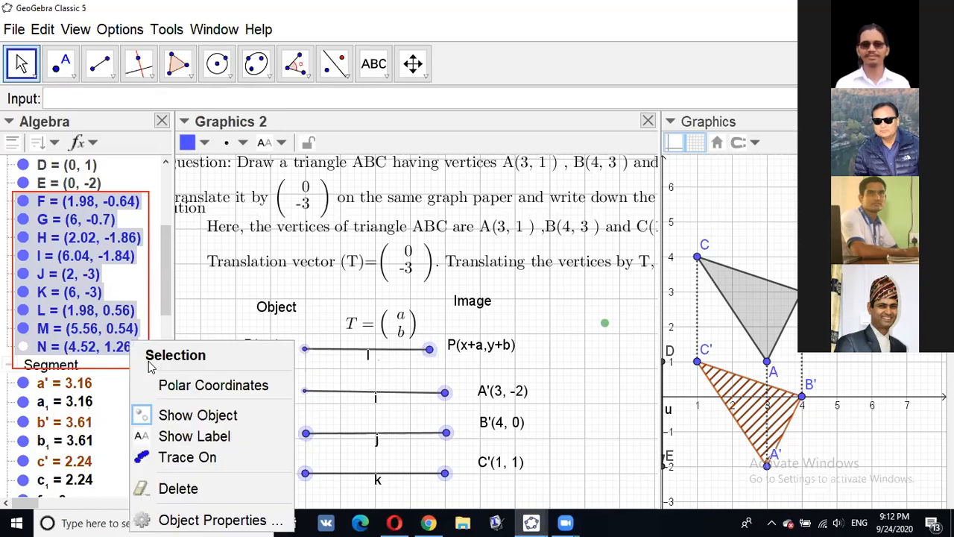
click(197, 436)
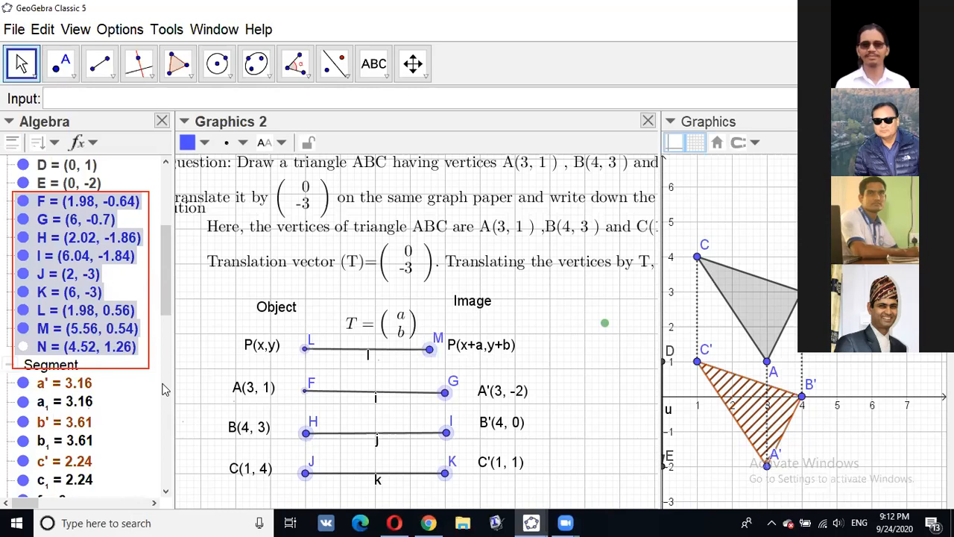
- Hide the selected points F through N so only the mapping segments remain in Graphics 2
right_click(165, 430)
click(164, 430)
right_click(103, 332)
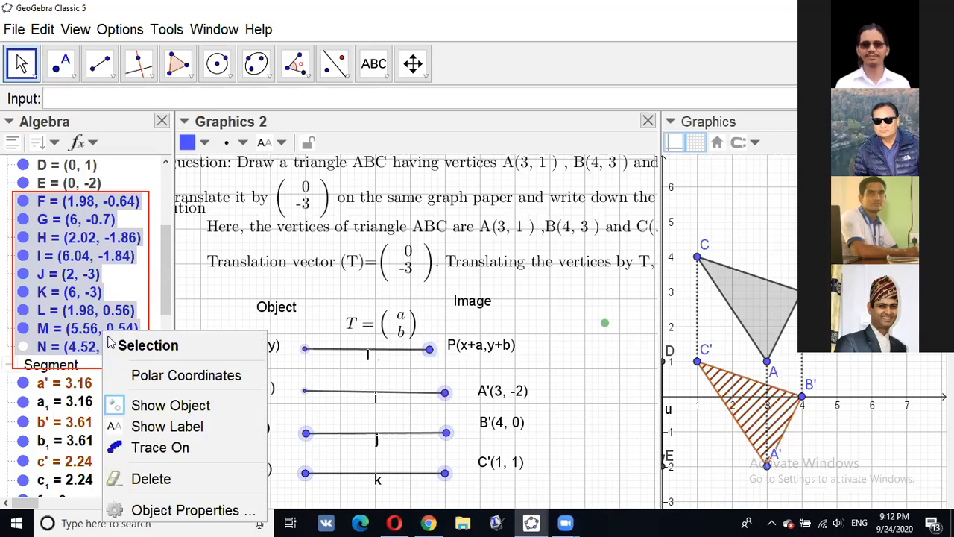
click(158, 409)
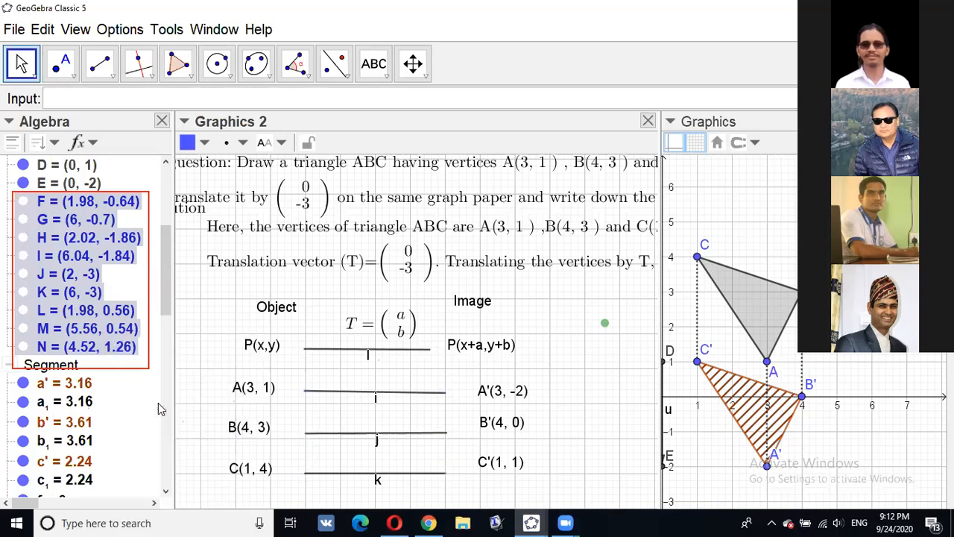
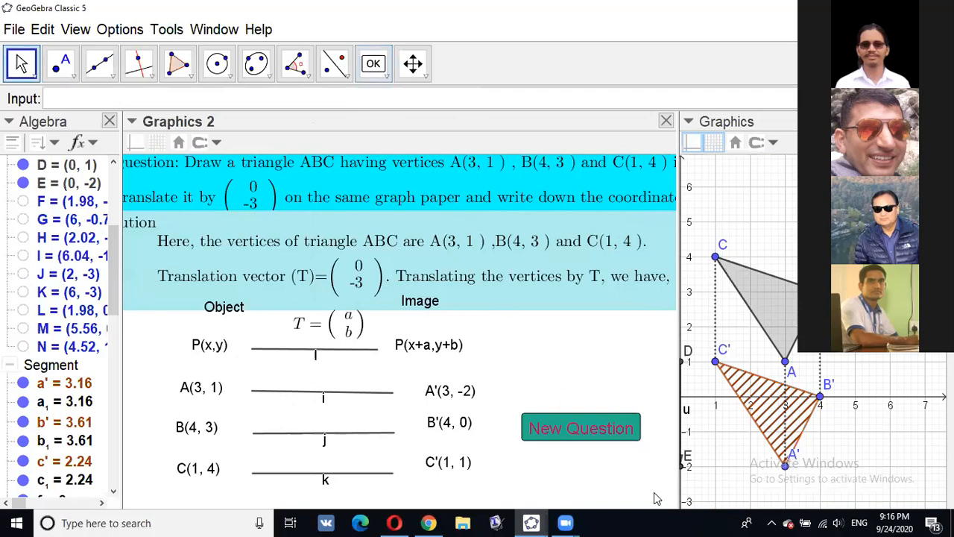
- Test the New Question button in Graphics 2 and dismiss the dialog it raises
right_click(568, 427)
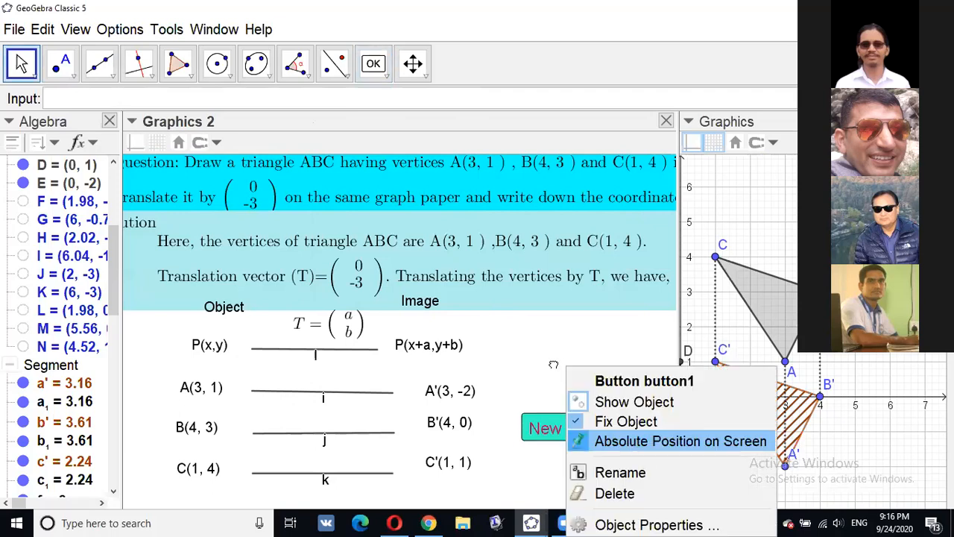
click(569, 428)
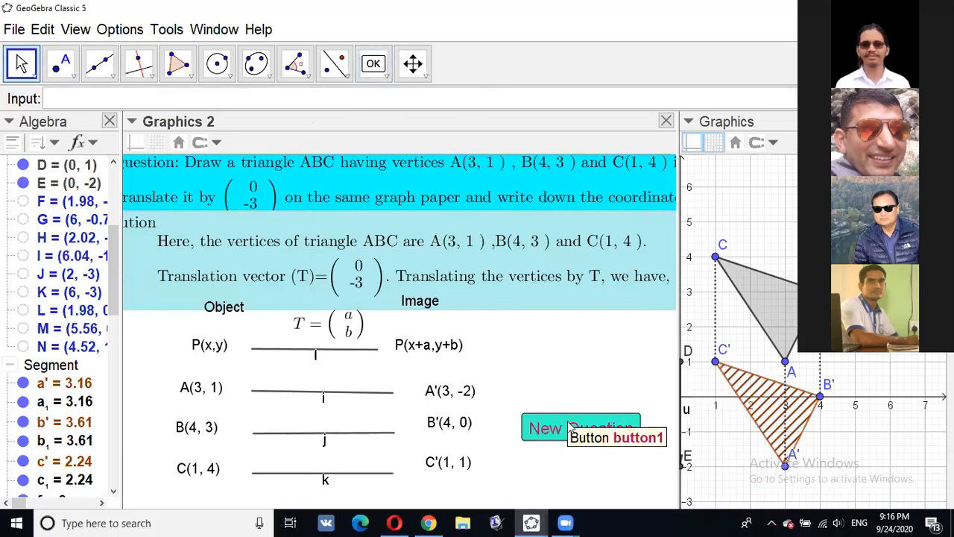
click(570, 427)
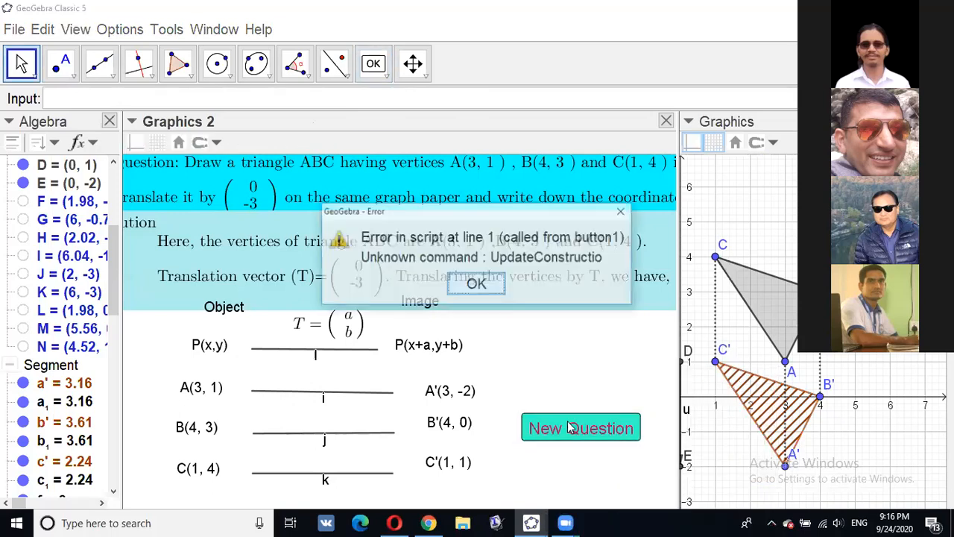
click(629, 213)
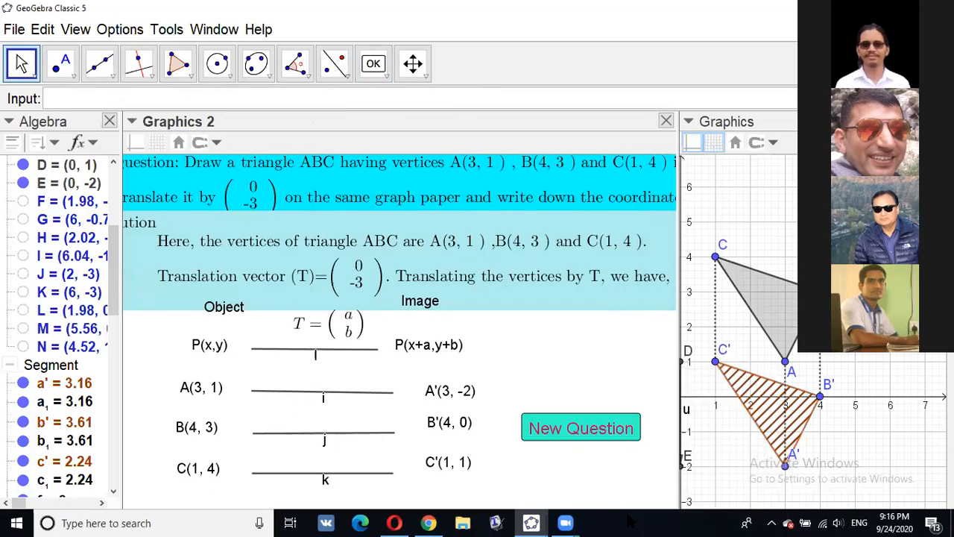
- Correct the misspelled UpdateConstructio command in the New Question button's On Click script
click(628, 516)
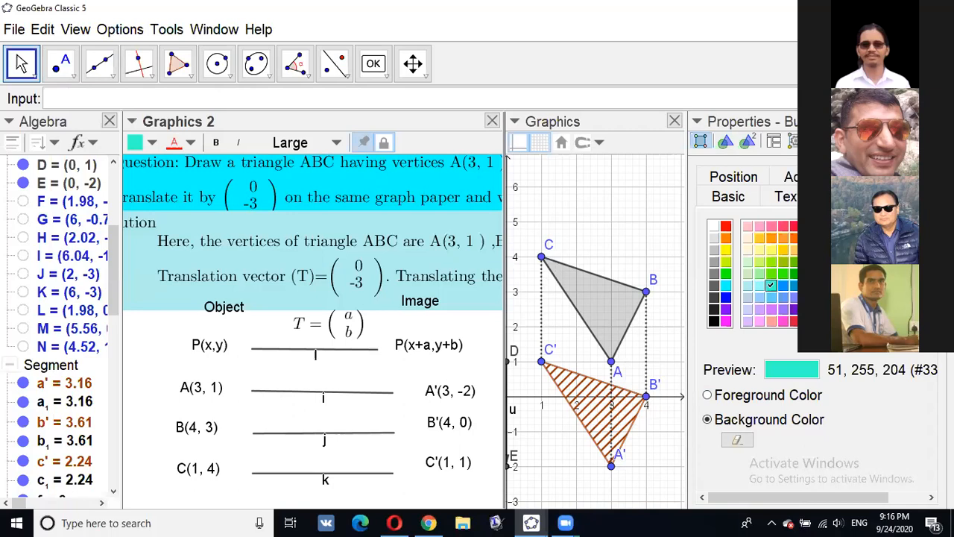
click(894, 177)
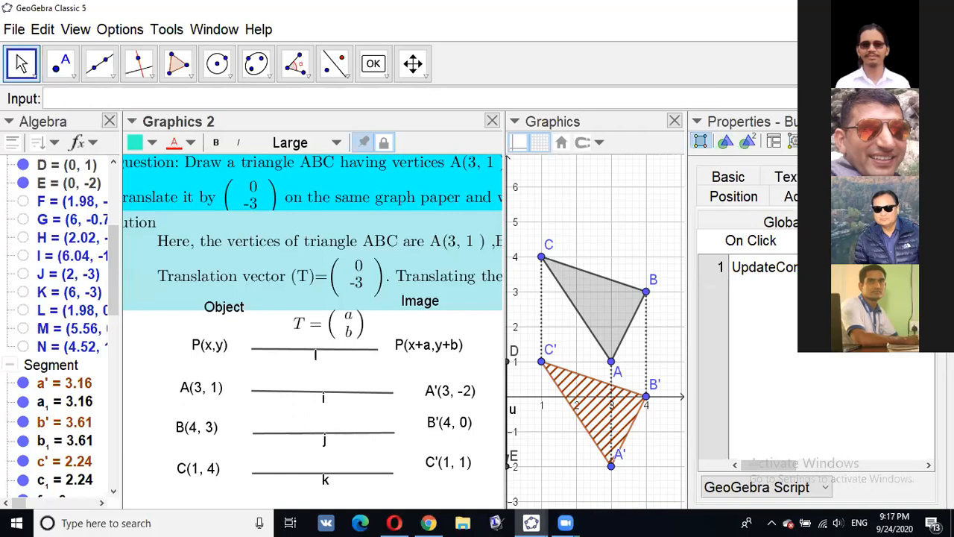
click(937, 120)
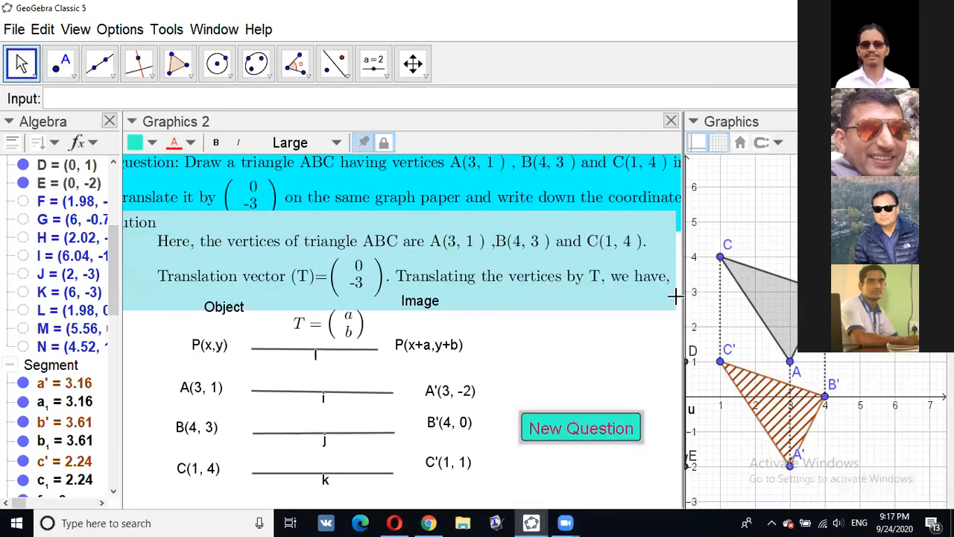
- Widen the Graphics view beside Graphics 2 and generate several new translation questions with the New Question button
drag(680, 280, 604, 270)
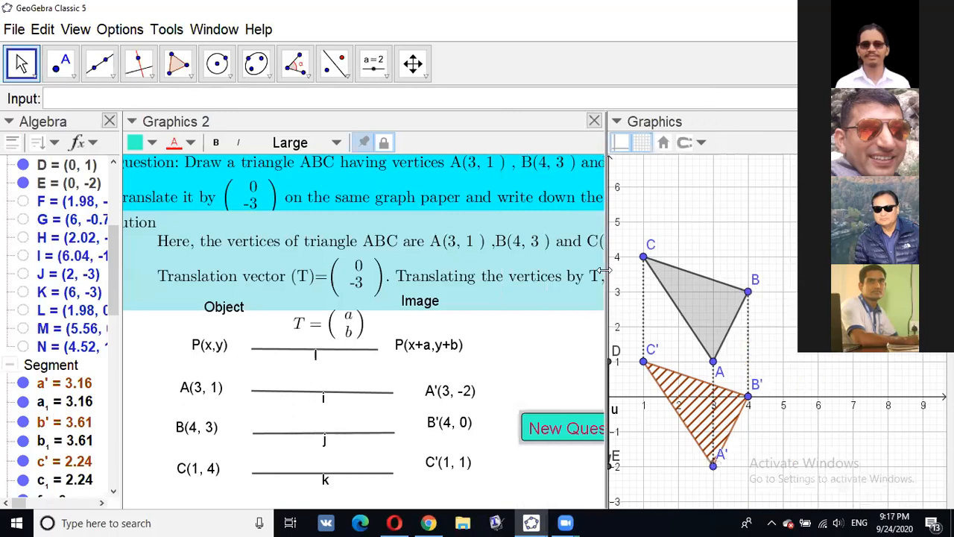
click(542, 427)
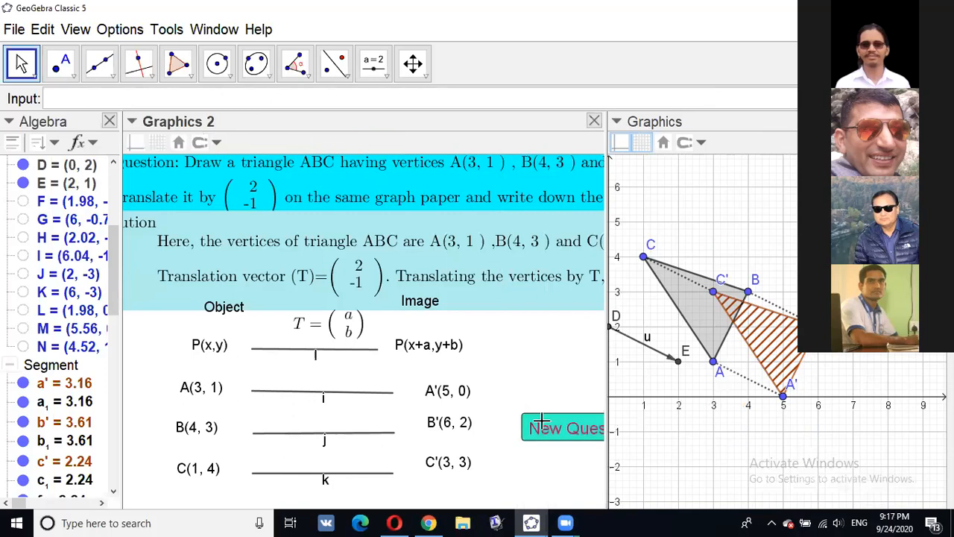
click(563, 433)
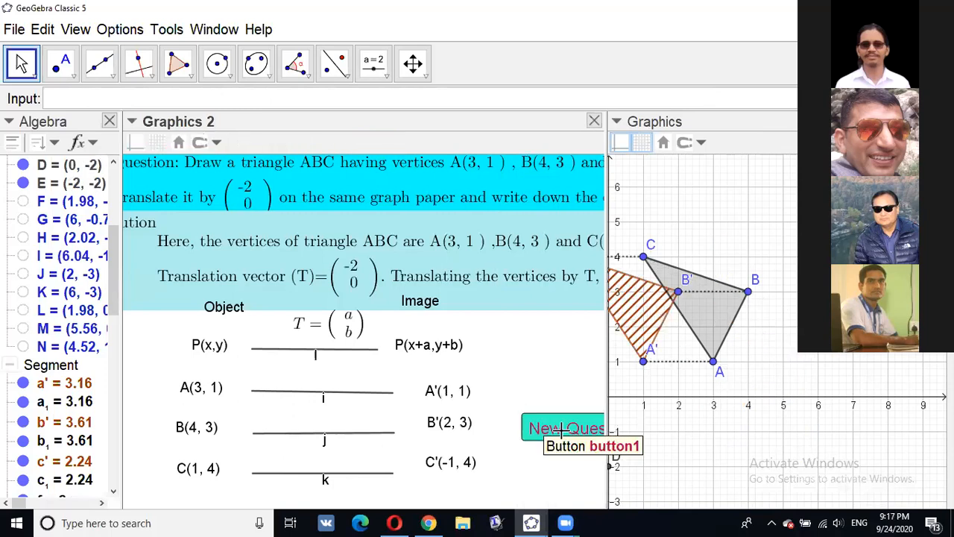
click(563, 431)
click(563, 439)
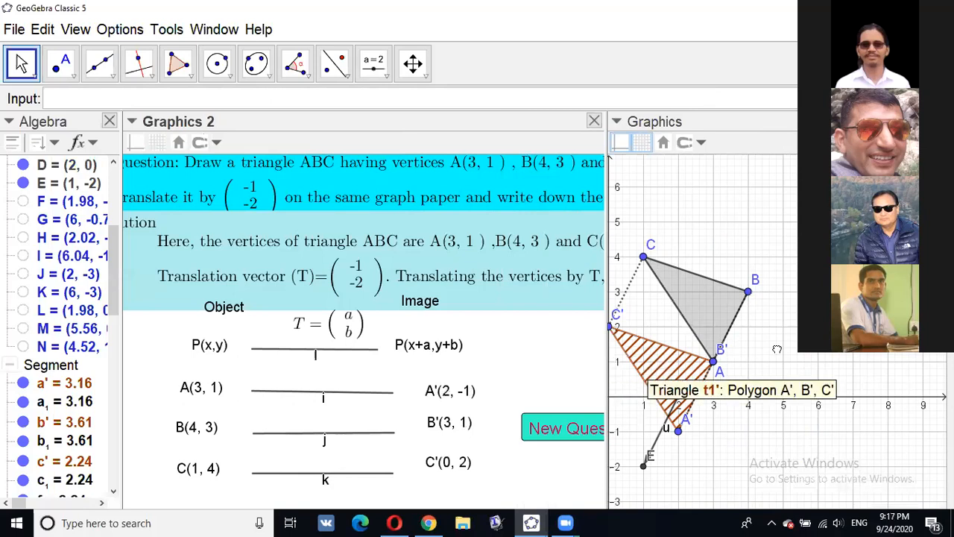
- Run New Question several more times to check how vector u, the image triangle and the image coordinates update
drag(820, 258, 856, 236)
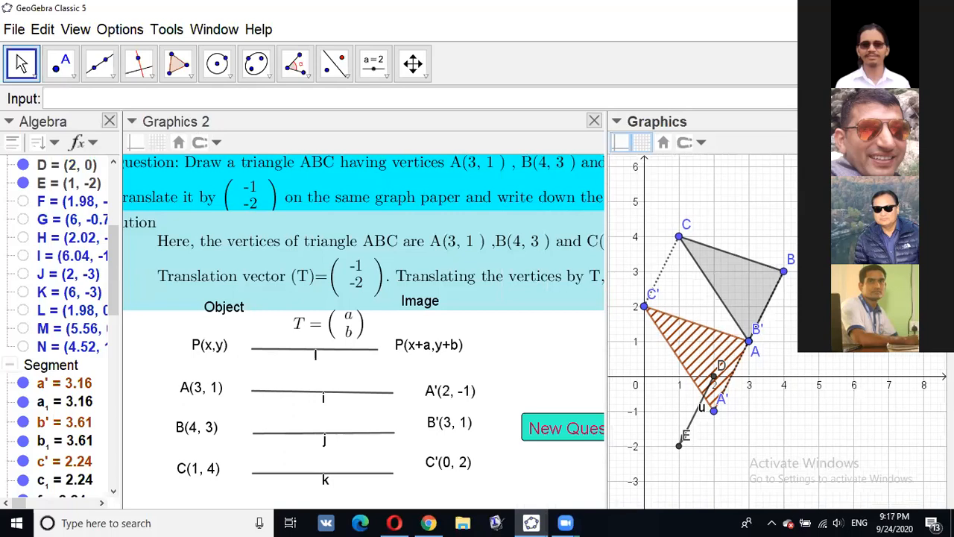
drag(633, 211, 715, 199)
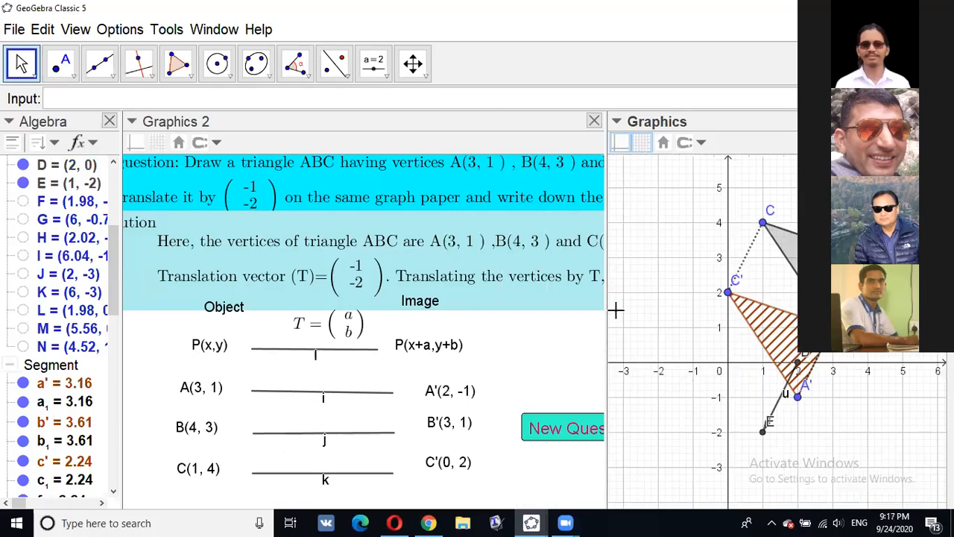
click(544, 433)
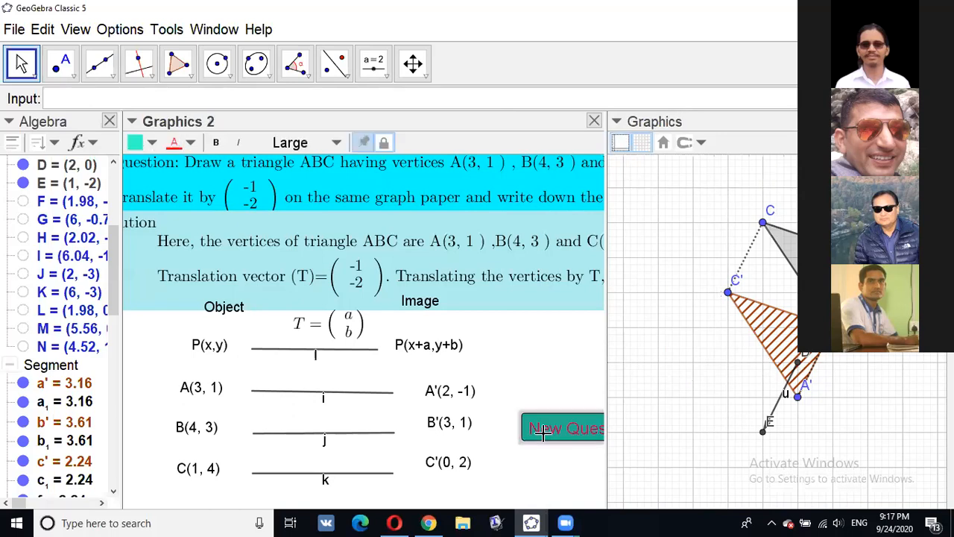
click(543, 432)
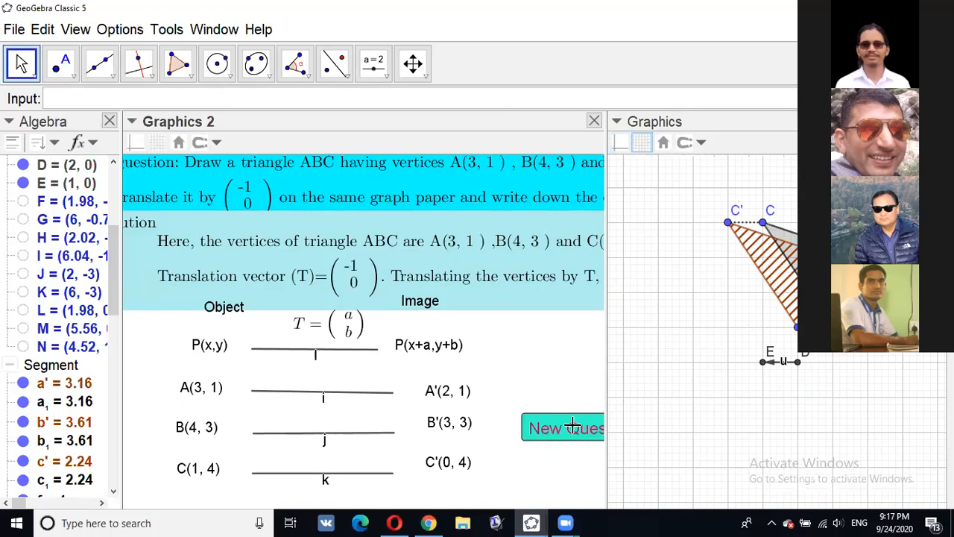
click(572, 426)
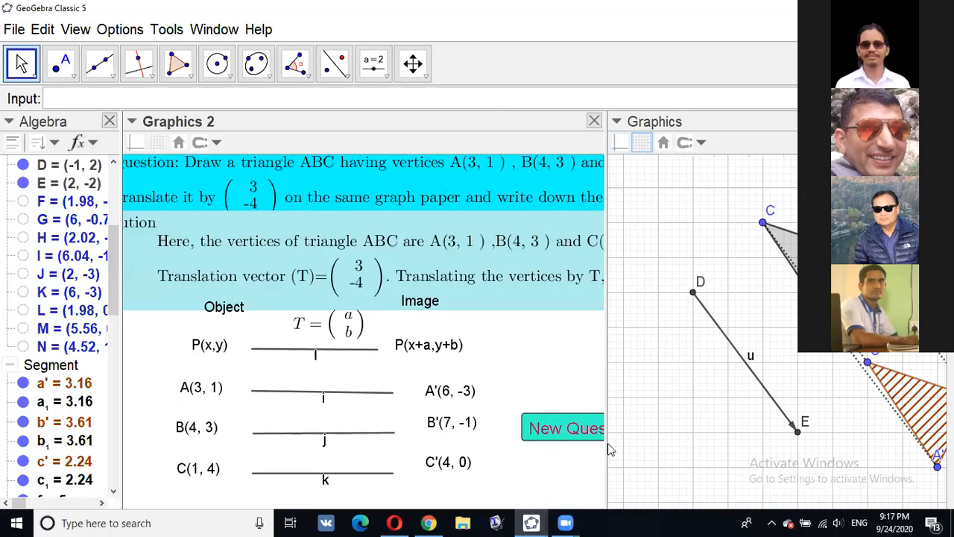
click(571, 429)
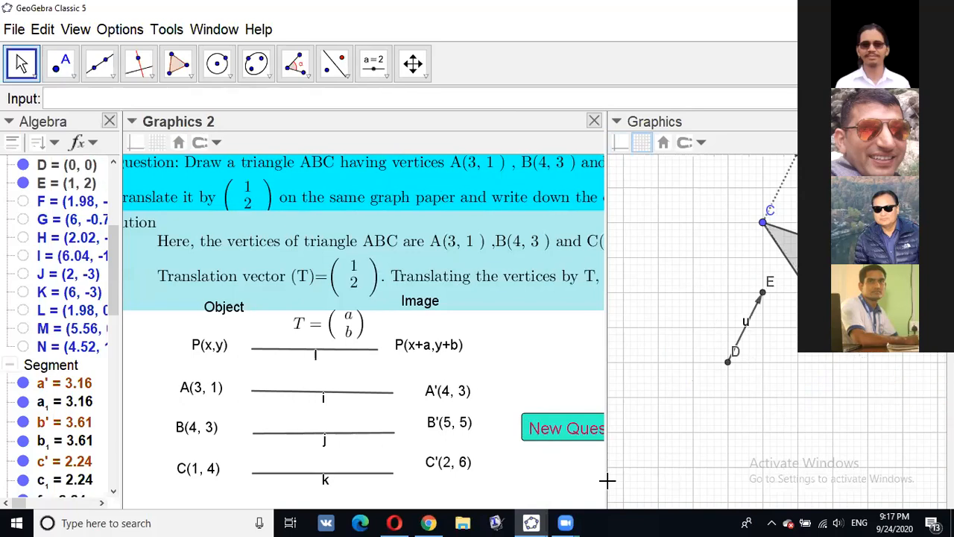
- Add an input box captioned A, linked to point A, below the New Question button in a widened Graphics 2 view
click(373, 67)
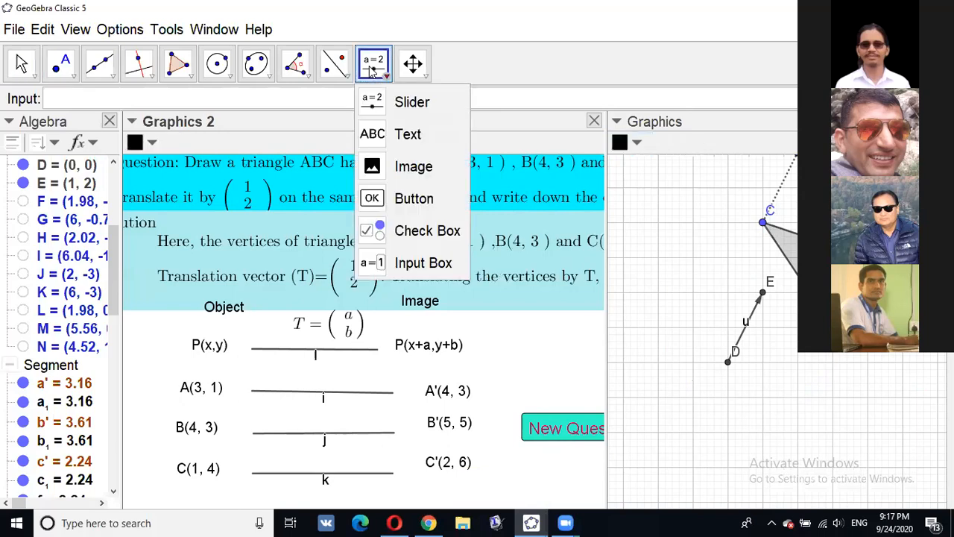
click(373, 67)
click(372, 67)
click(372, 69)
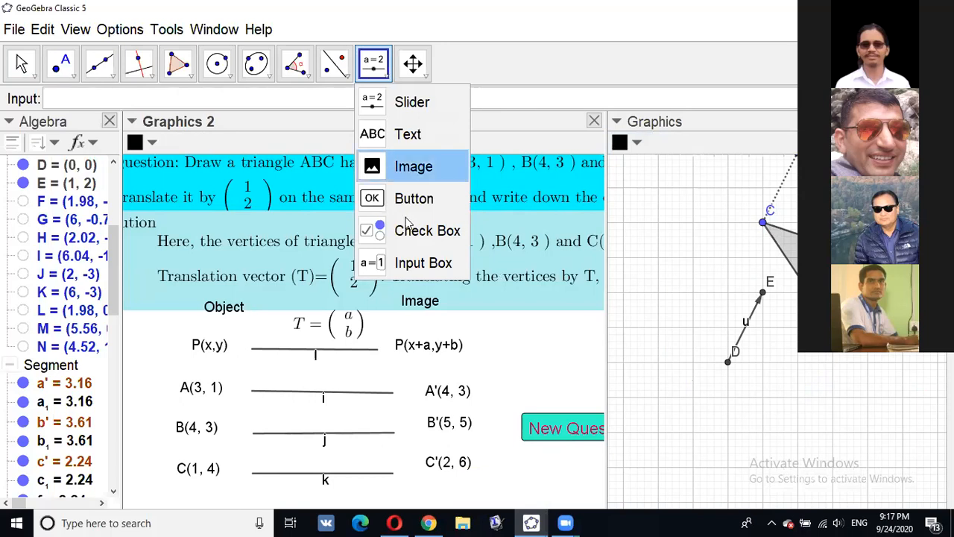
click(423, 263)
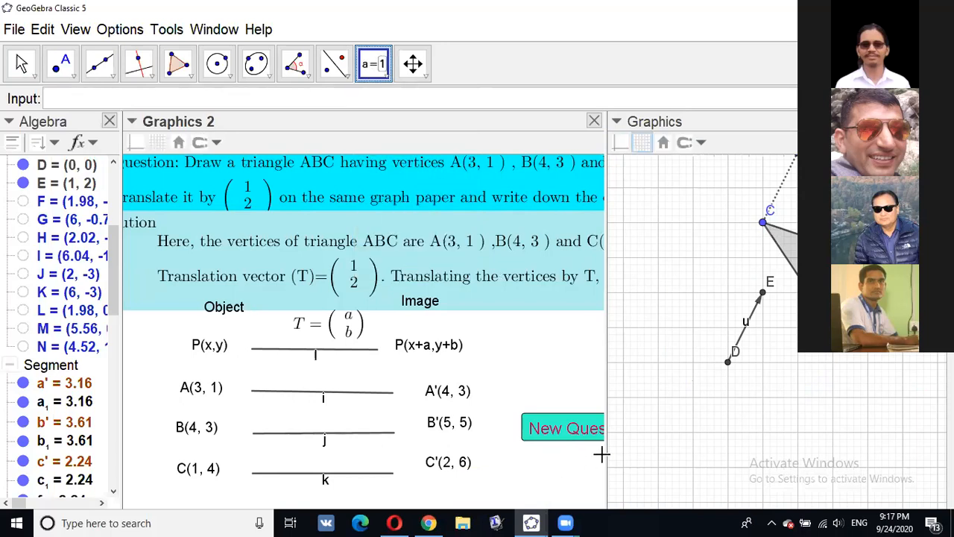
drag(608, 452, 718, 439)
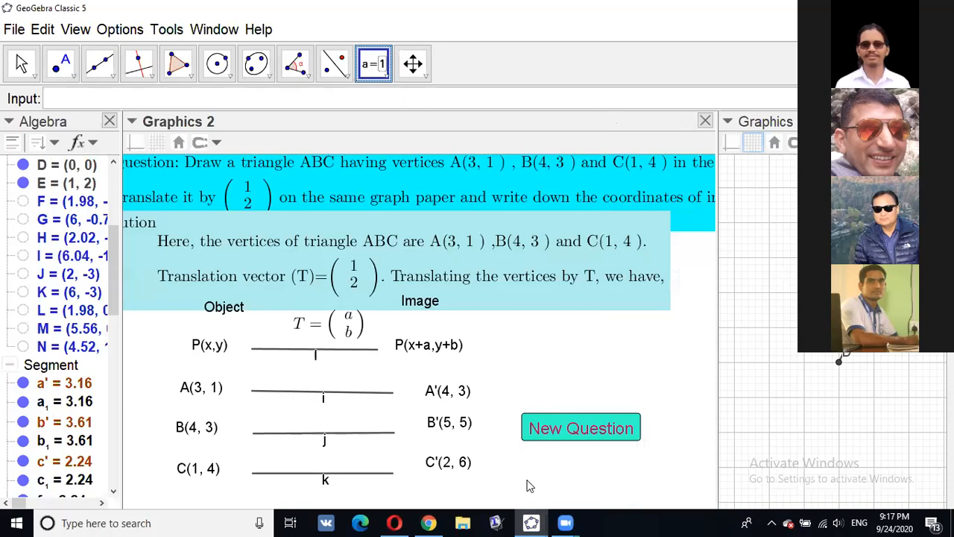
click(529, 485)
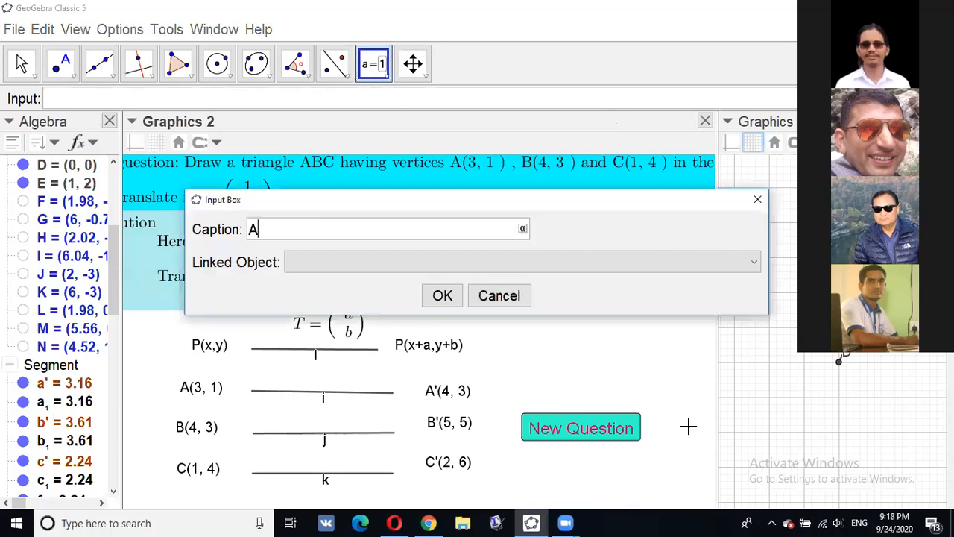
click(756, 262)
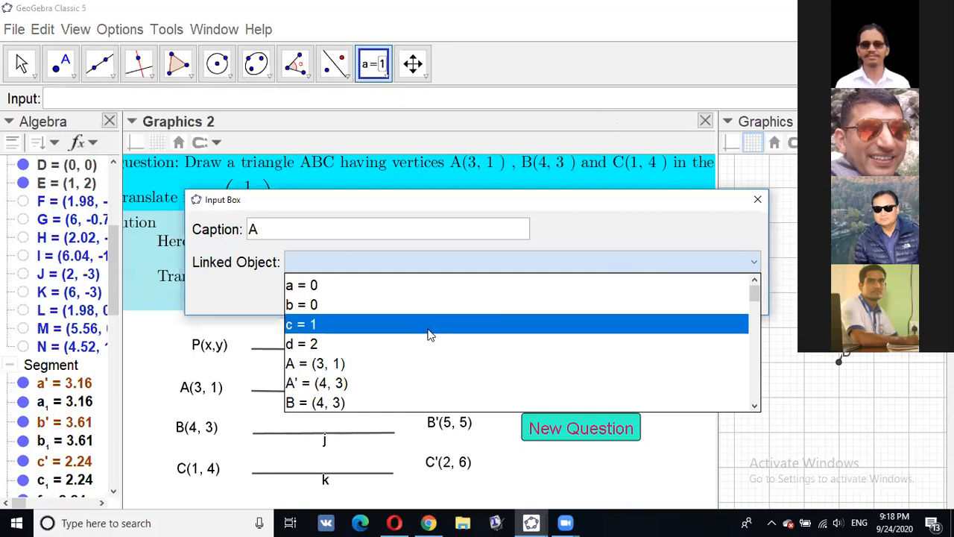
click(345, 365)
click(438, 295)
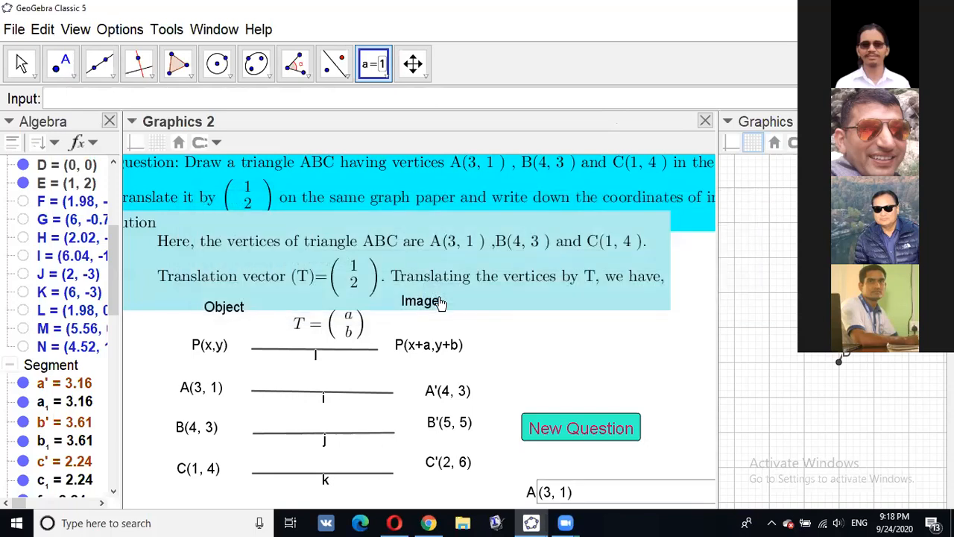
- Add an input box captioned B linked to point B above New Question, plus a blank unlinked one beside the Image heading
click(537, 346)
text(B)
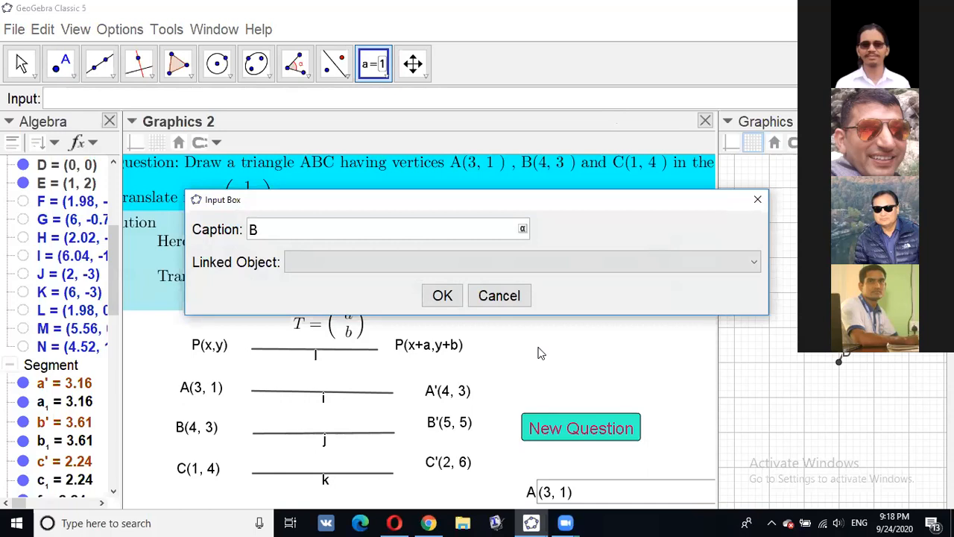
click(754, 262)
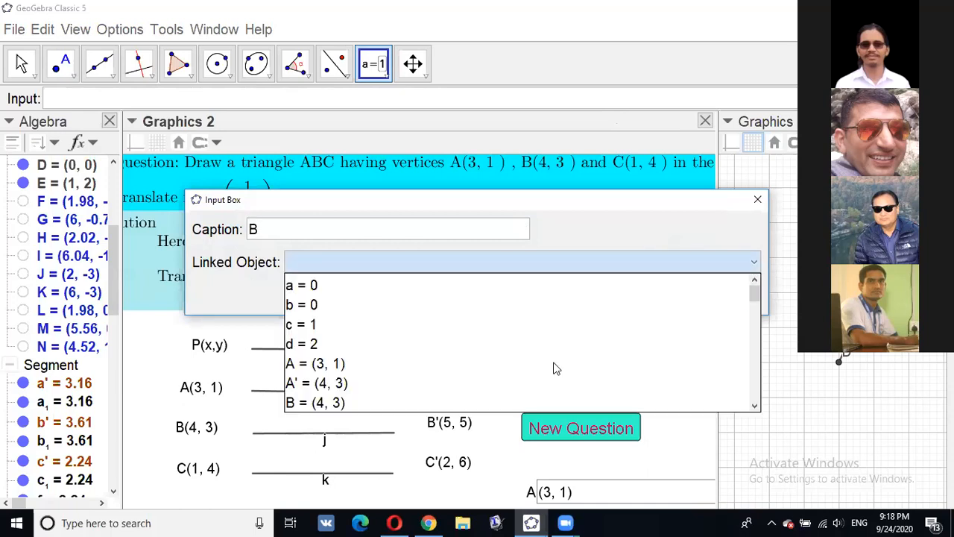
click(366, 402)
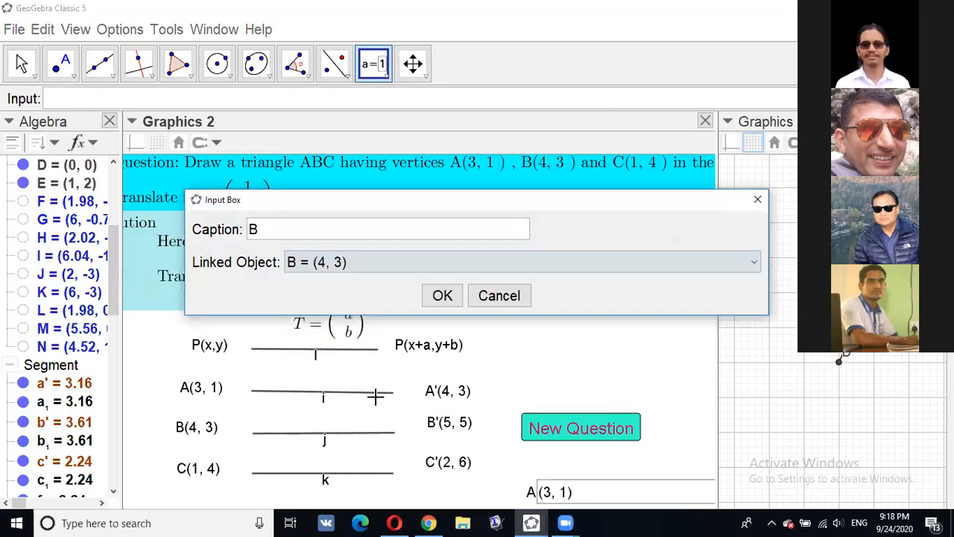
click(442, 296)
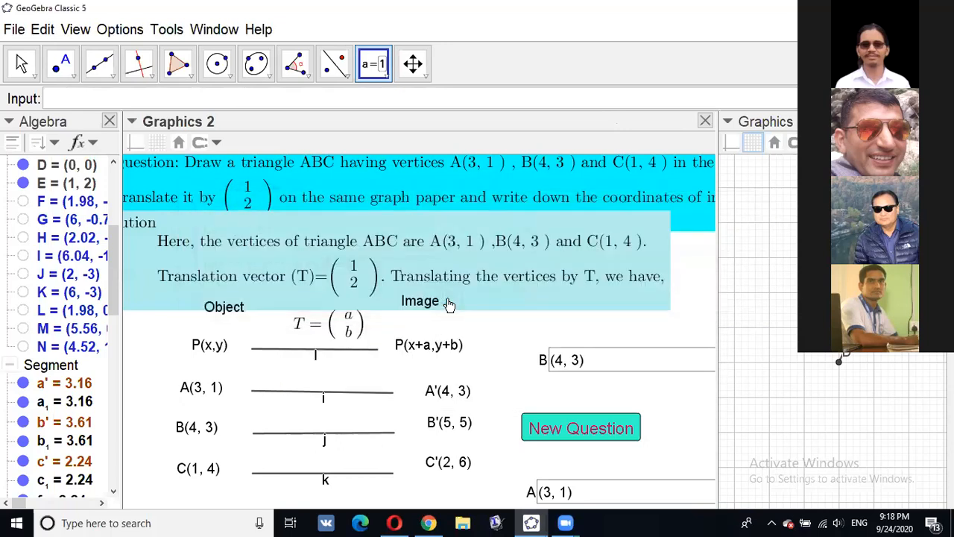
click(449, 304)
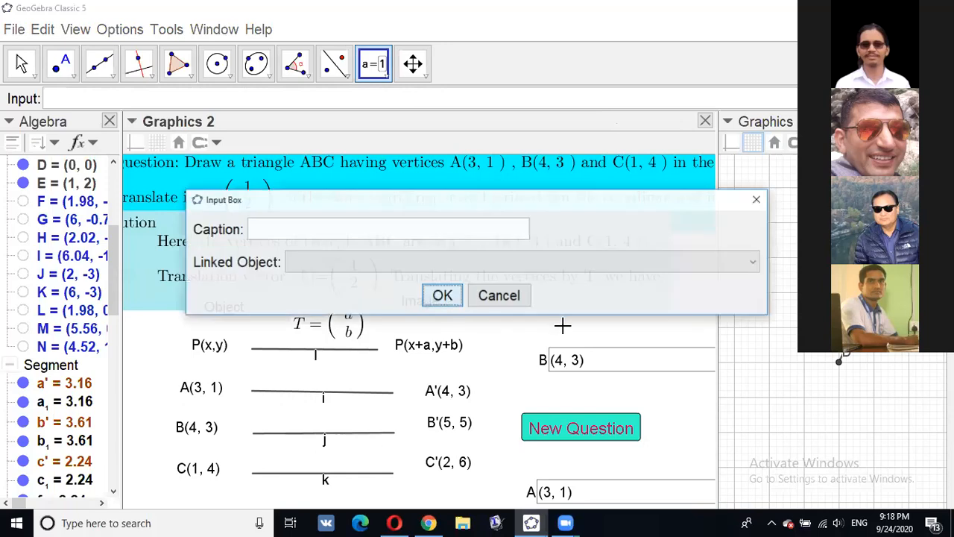
key(Return)
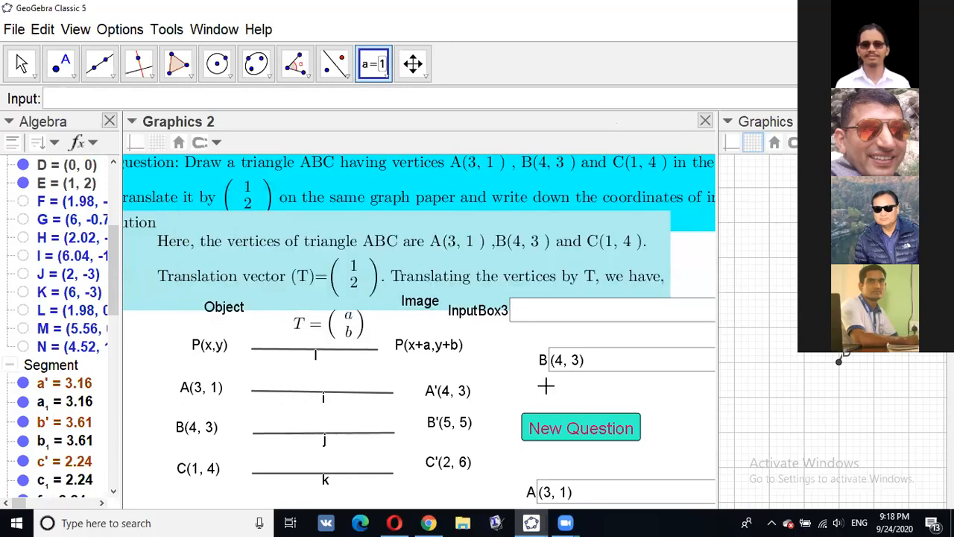
- Add an input box captioned C, linked to point C, between input box B and the New Question button
click(547, 391)
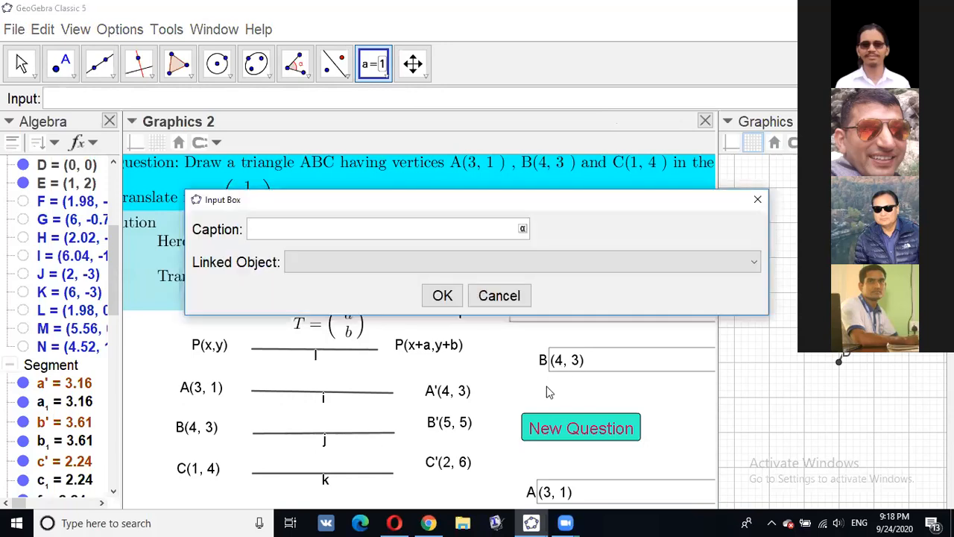
text(C)
click(753, 263)
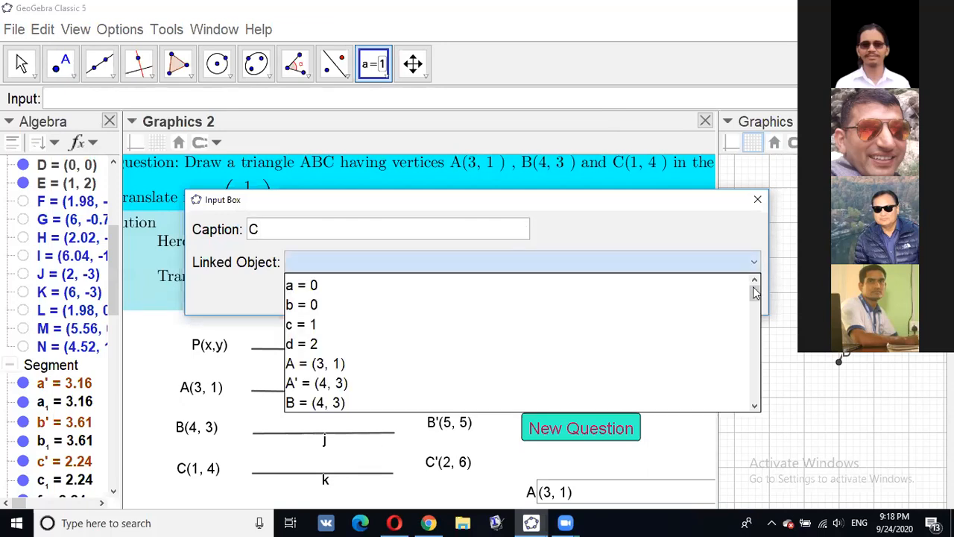
click(754, 407)
scroll(571, 381, down, 2)
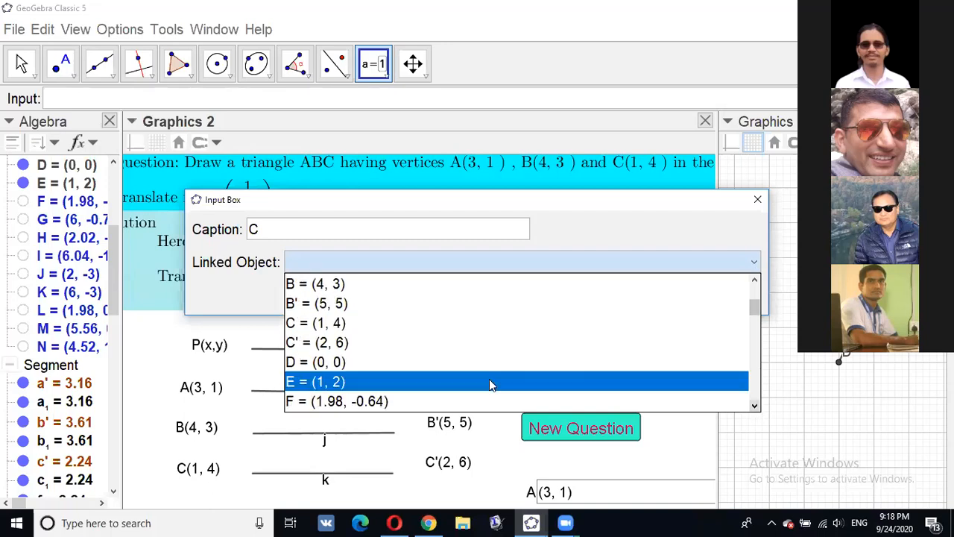
click(357, 328)
click(443, 297)
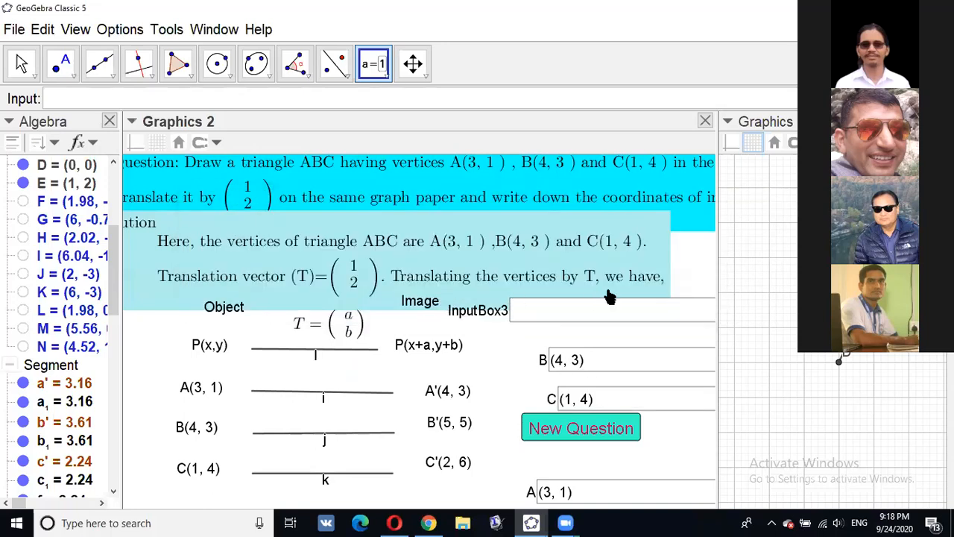
click(607, 359)
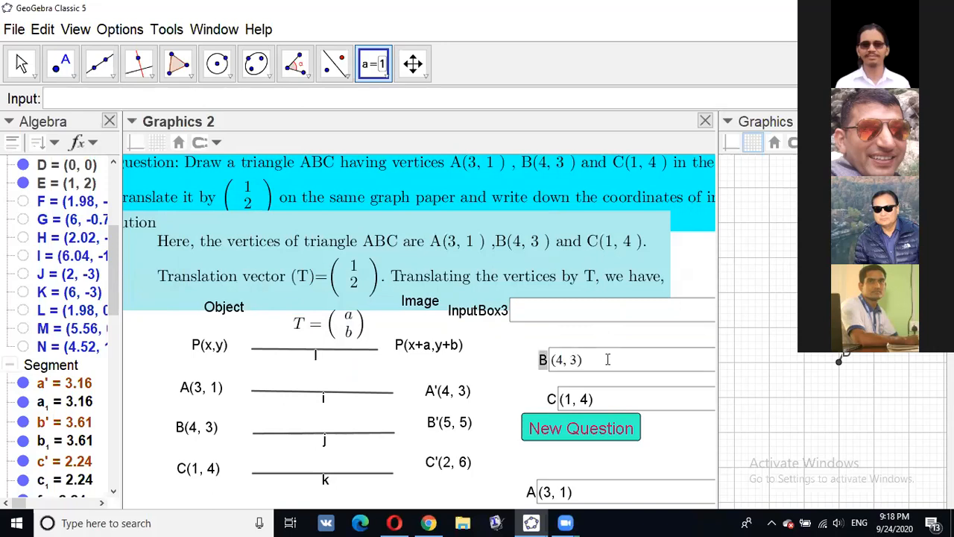
click(610, 366)
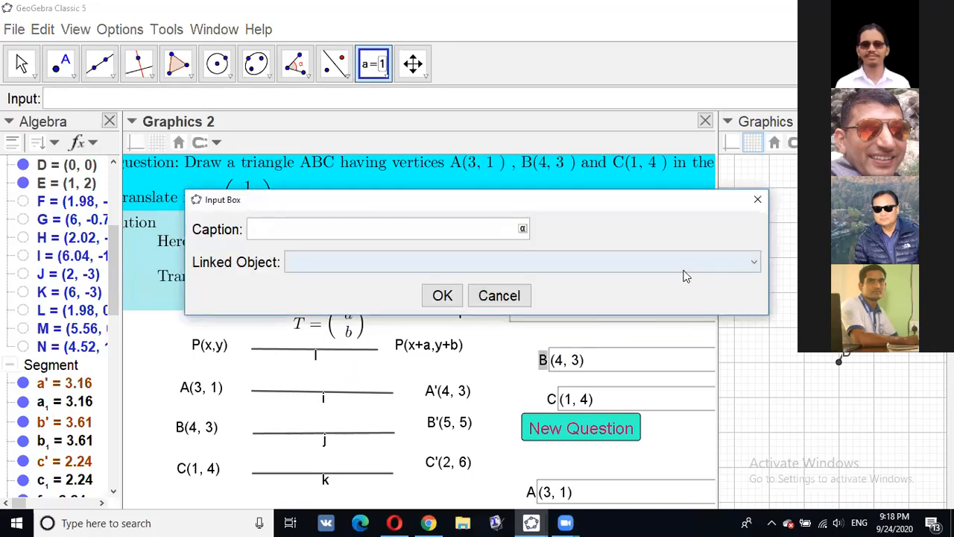
click(758, 199)
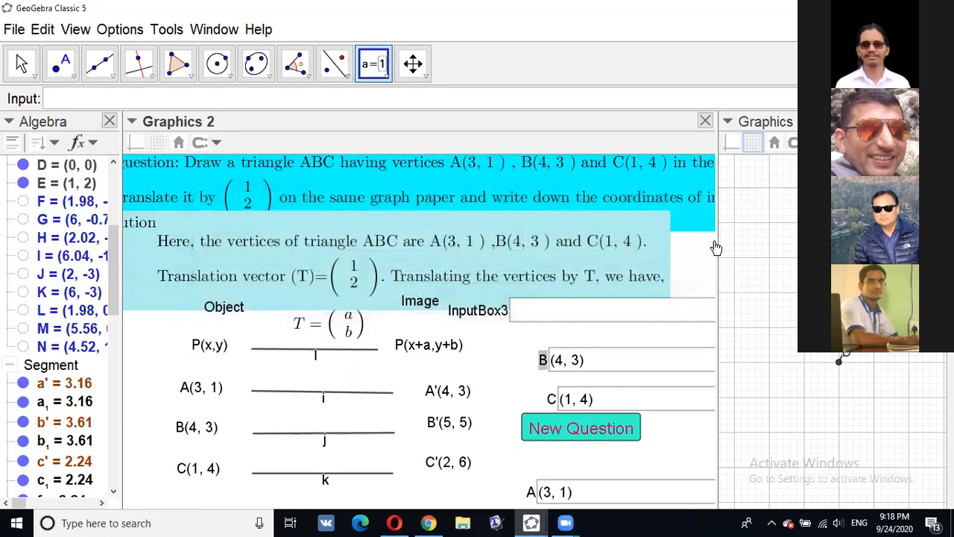
- Set the length of input box B to 5, centre its text and close its properties
right_click(627, 363)
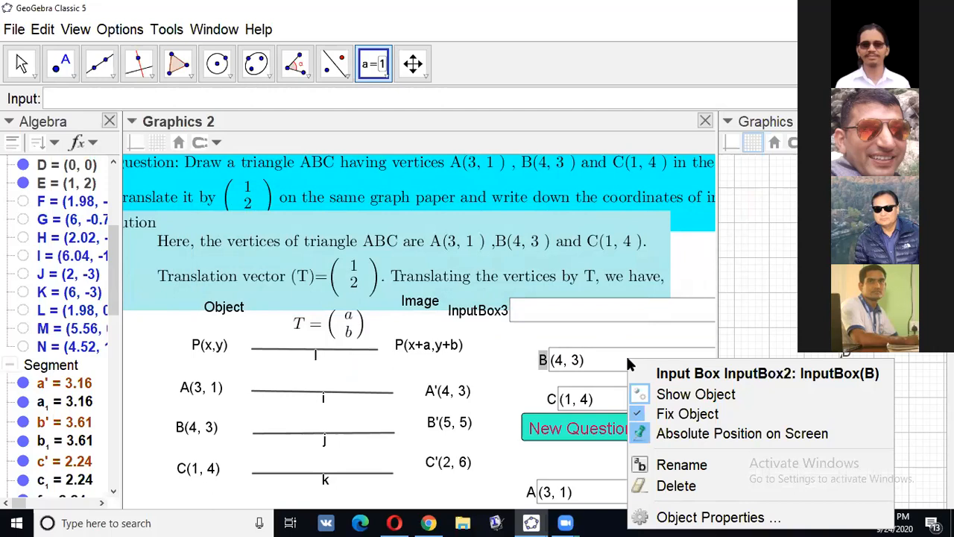
click(682, 518)
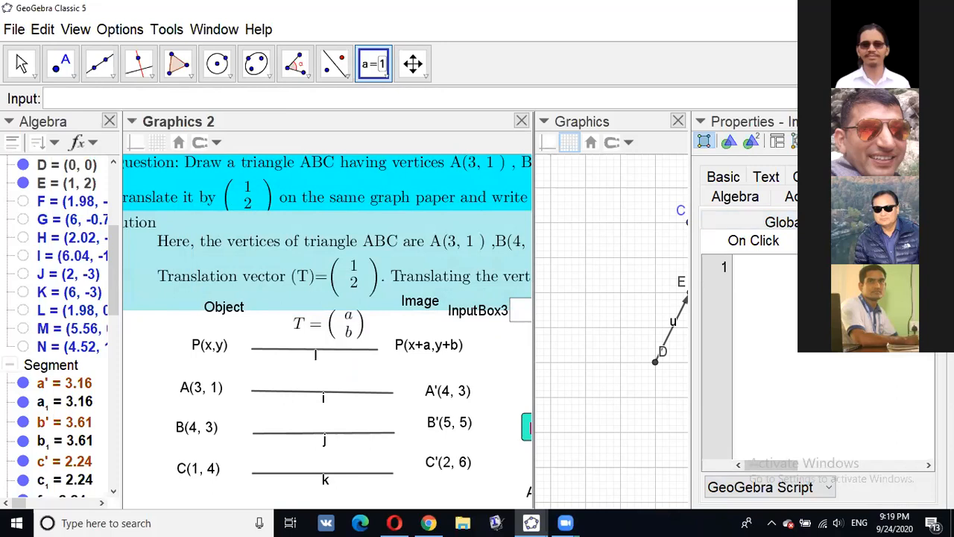
click(848, 177)
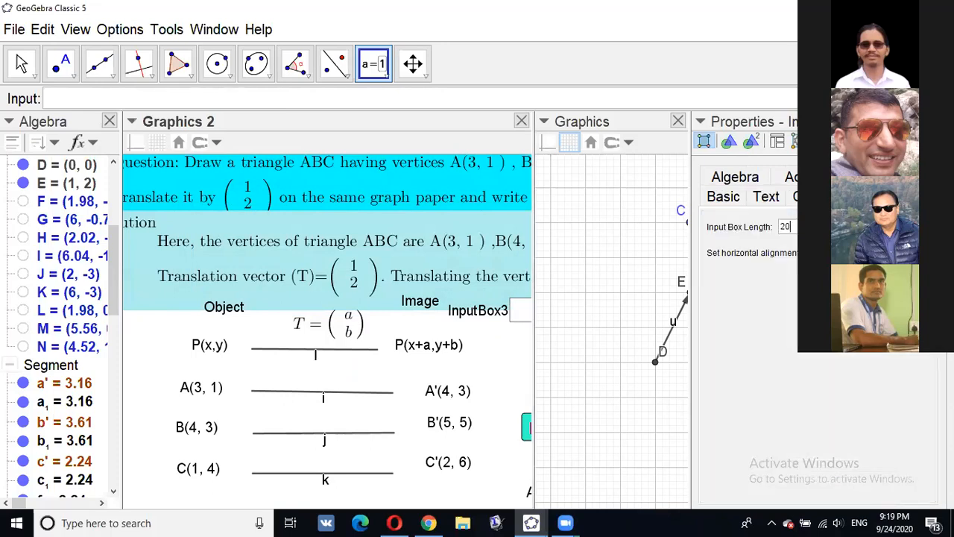
key(BackSpace)
key(BackSpace)
text(5)
drag(692, 359, 867, 357)
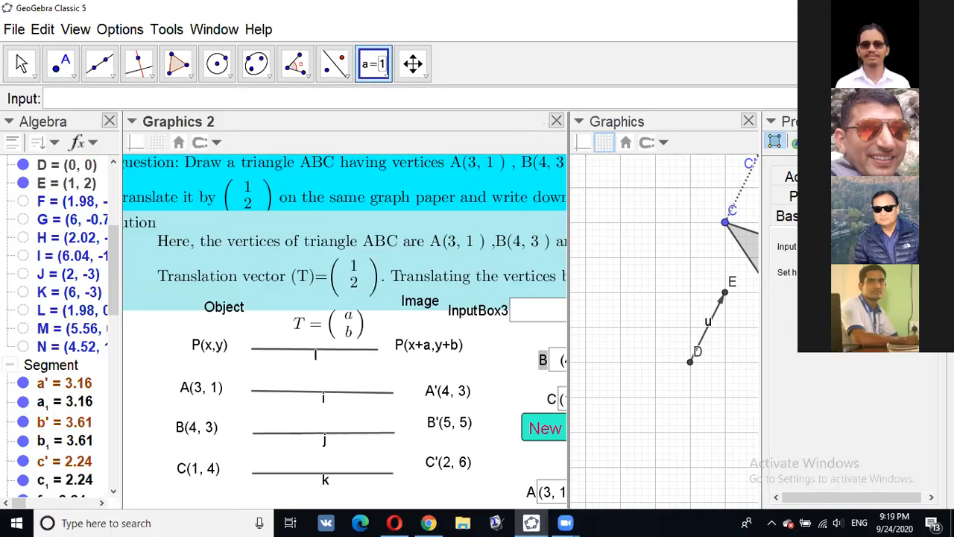
drag(760, 323, 672, 333)
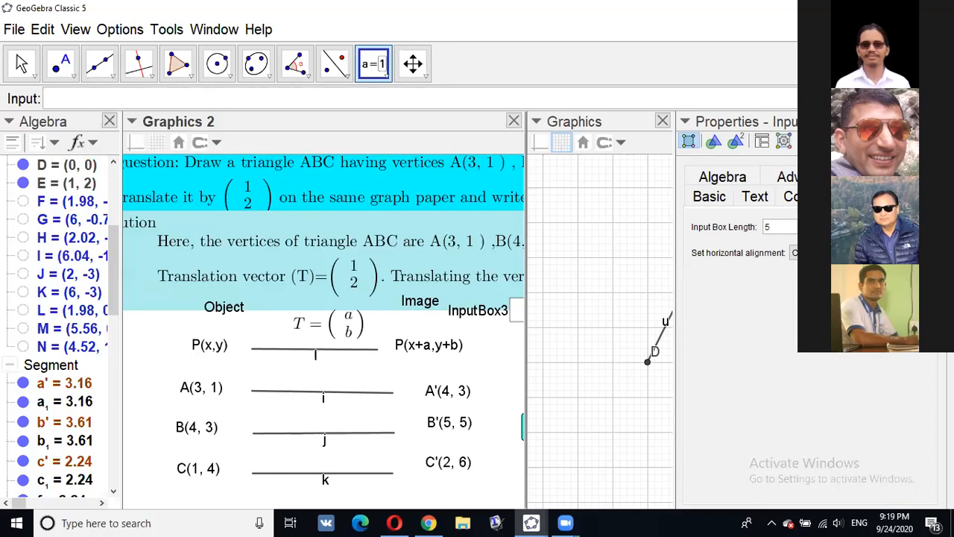
key(Escape)
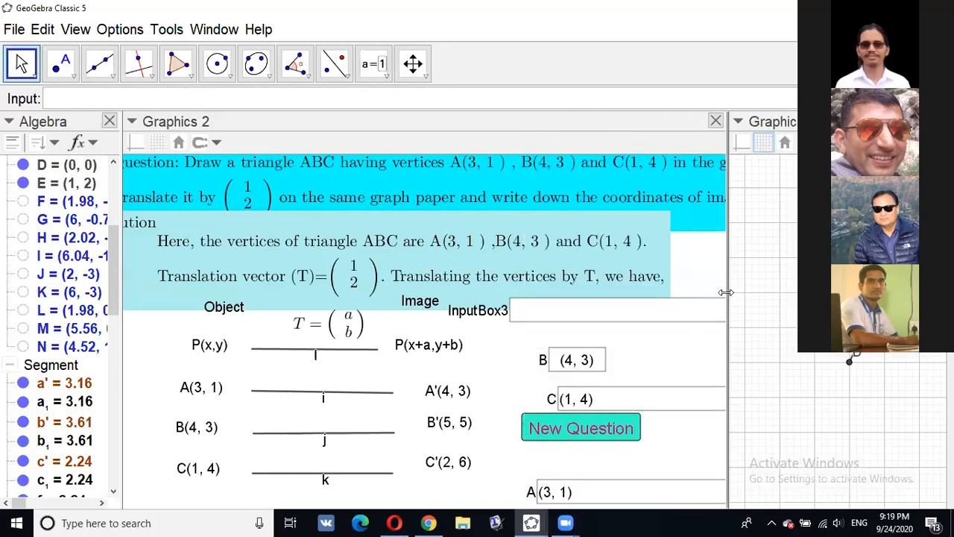
- Widen the Graphics view and use input box B to change point B to (4, 5)
drag(730, 289, 653, 292)
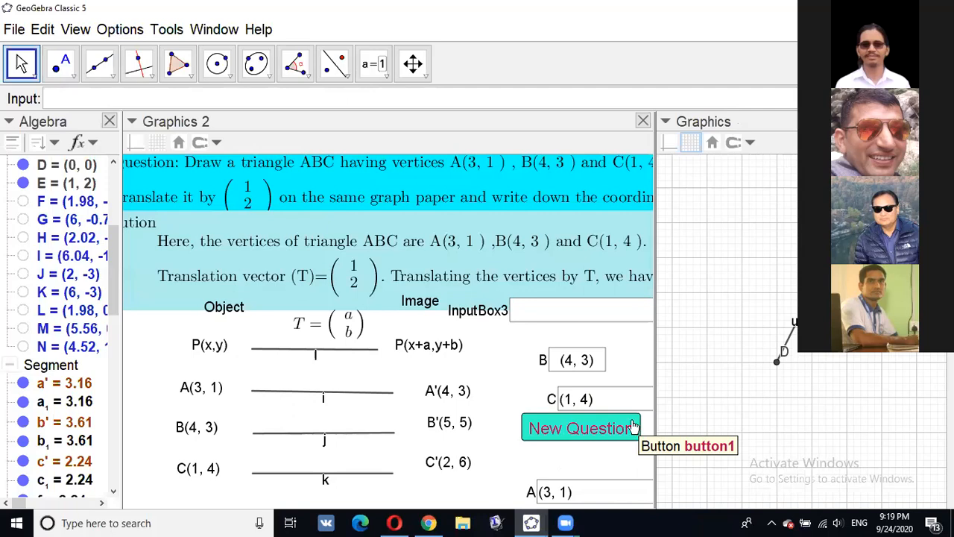
click(574, 360)
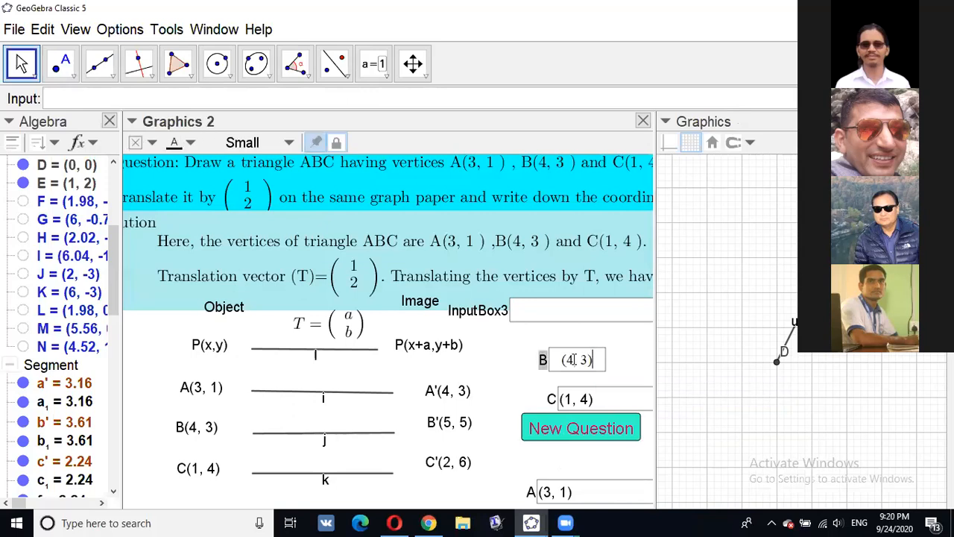
click(568, 360)
key(BackSpace)
text(5)
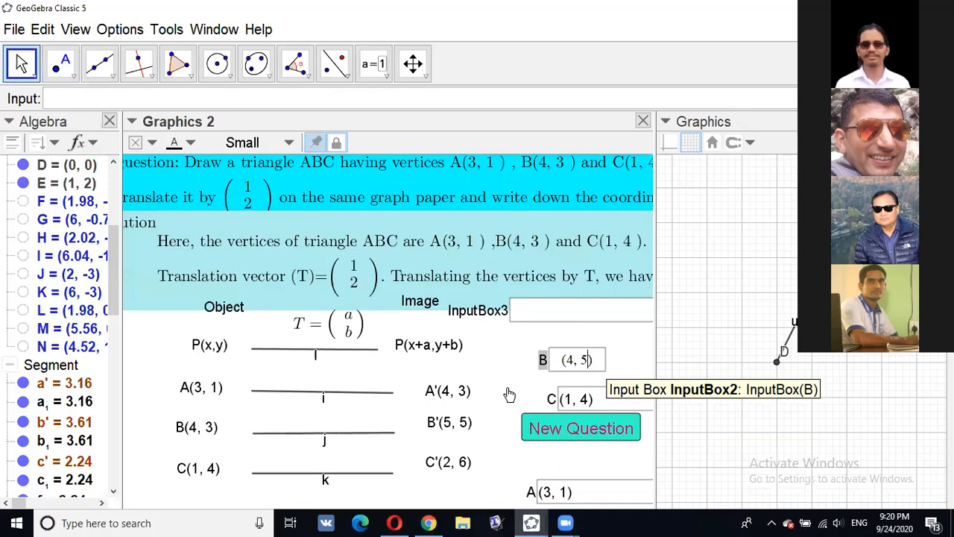
key(Return)
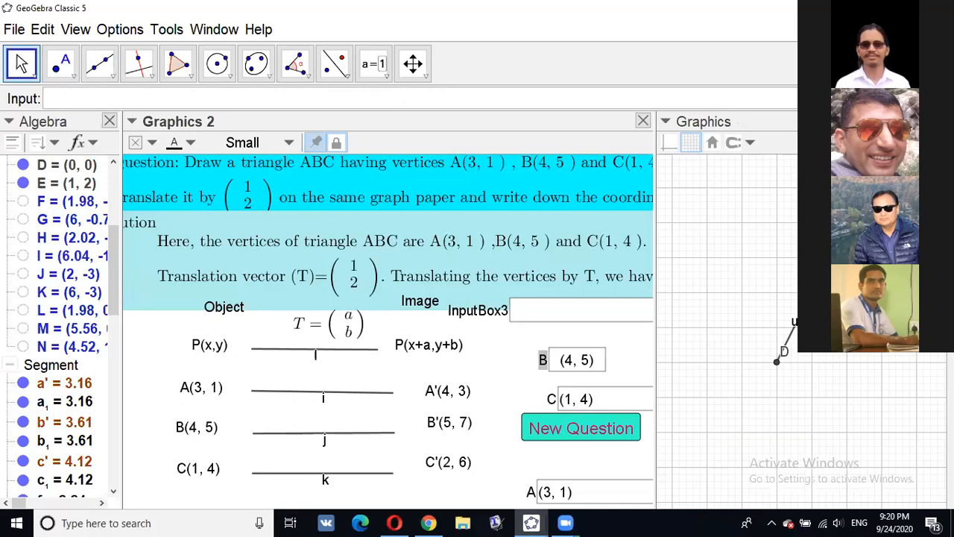
- Generate several new translation questions with the New Question button, using the edited triangle ABC
click(570, 431)
click(570, 431)
click(570, 431)
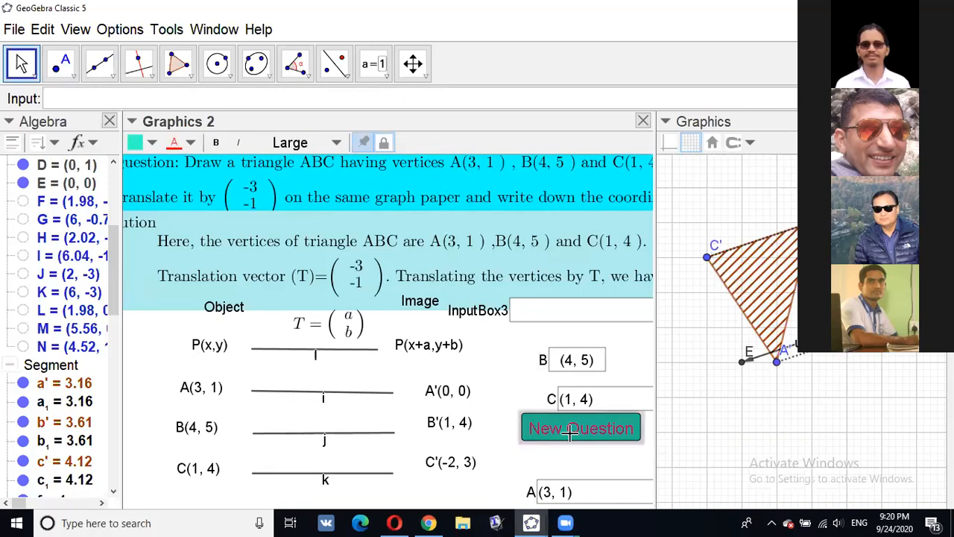
click(571, 431)
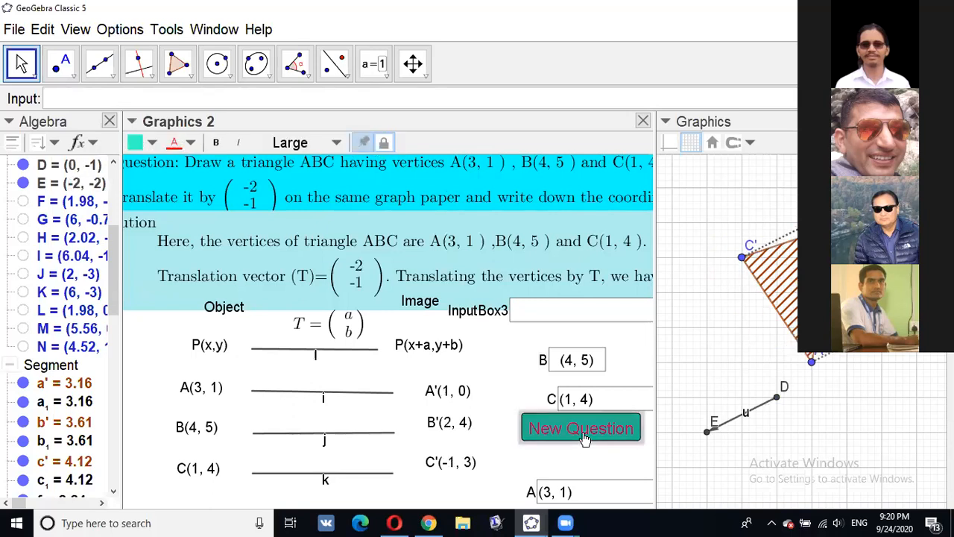
click(580, 432)
click(582, 431)
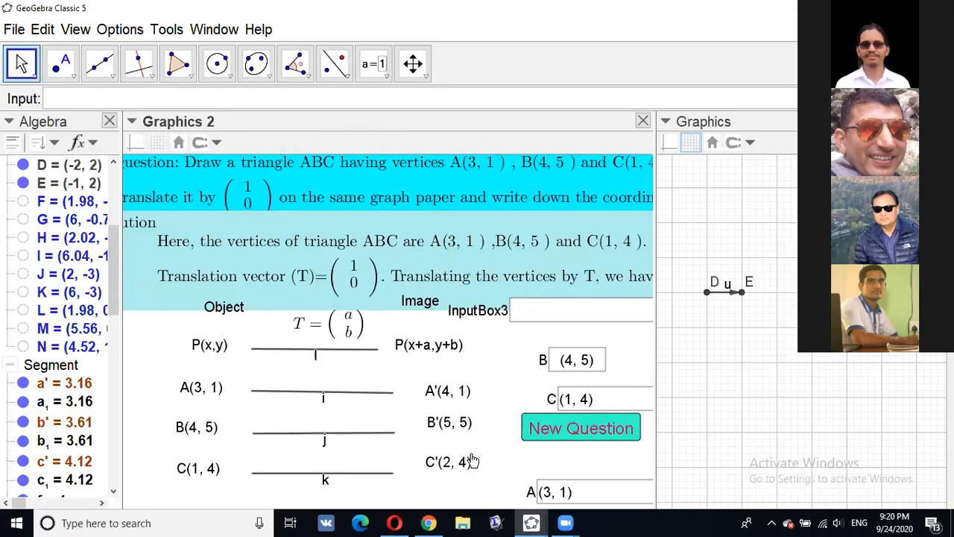
click(581, 429)
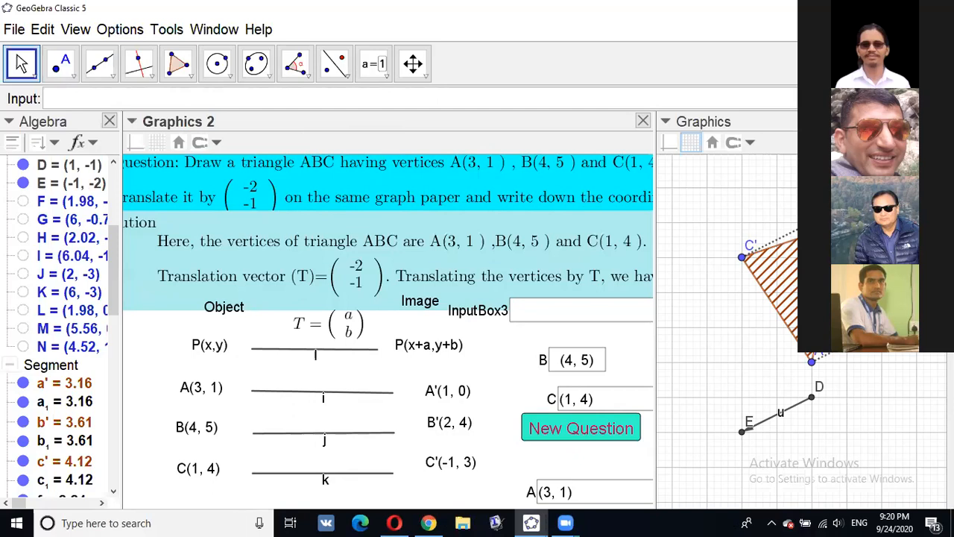
- Close the translation worksheet, saving its changes, and return to the desktop
key(alt+F4)
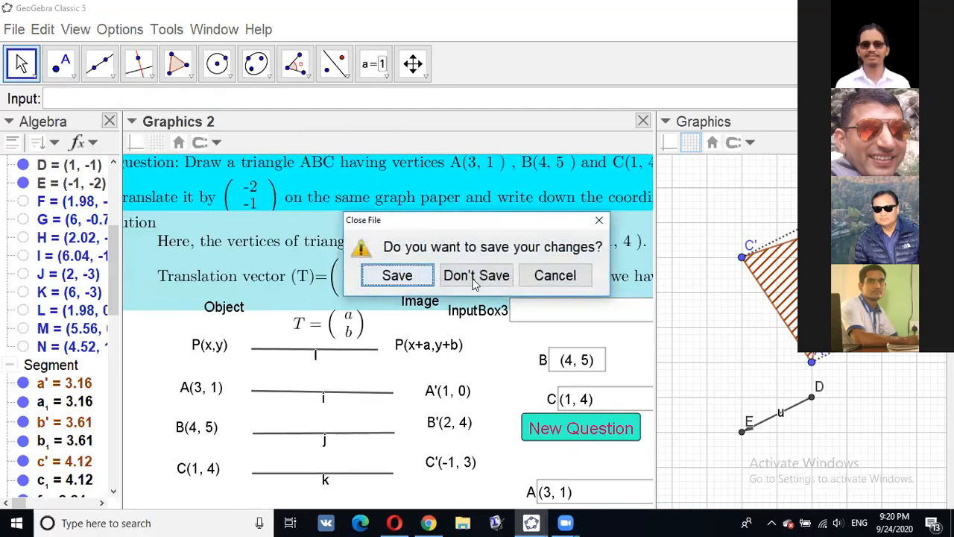
click(398, 277)
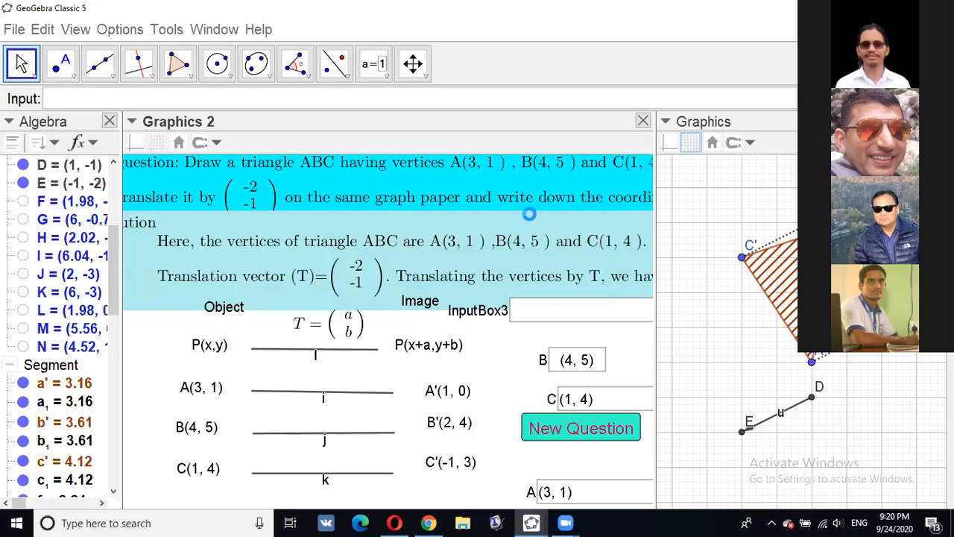
click(737, 116)
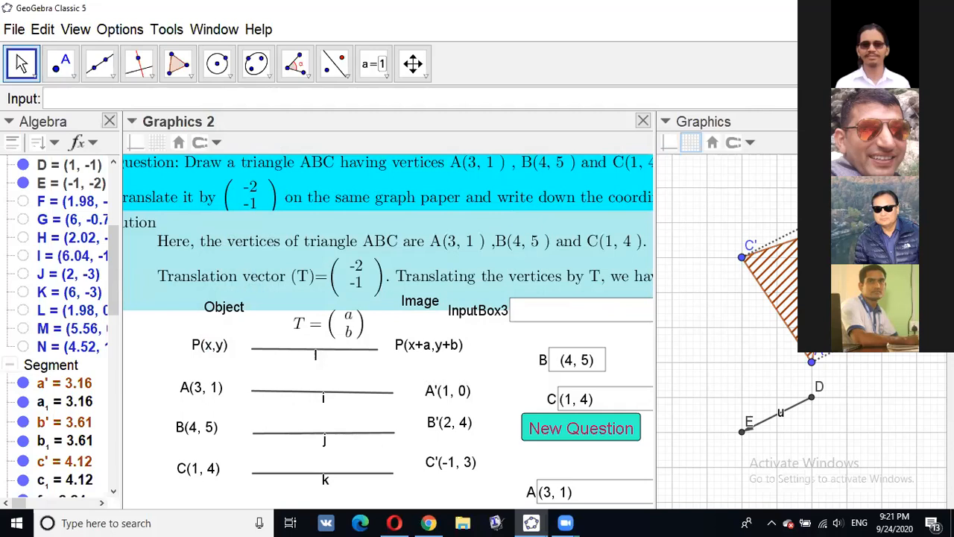
click(874, 8)
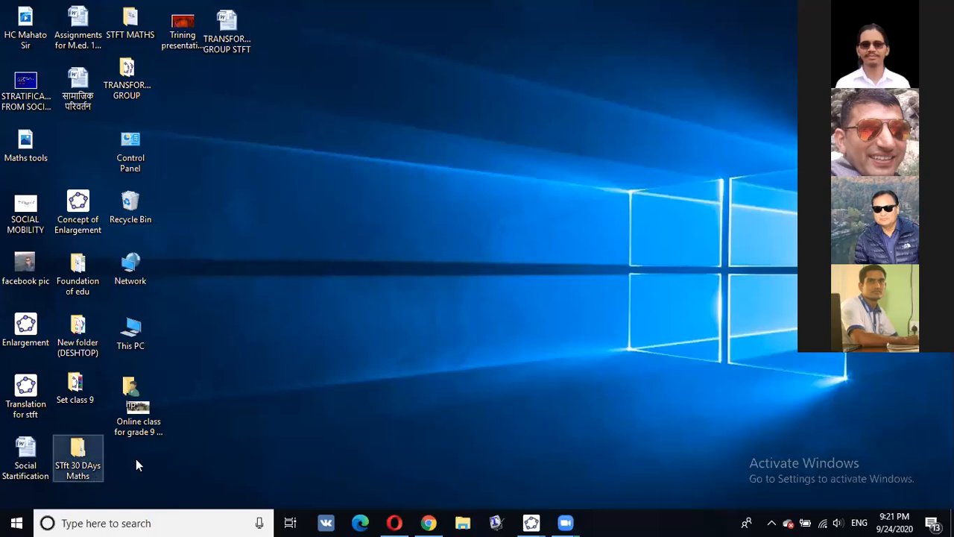
- Copy the "Translation for stft" file on the desktop
double_click(22, 388)
right_click(28, 401)
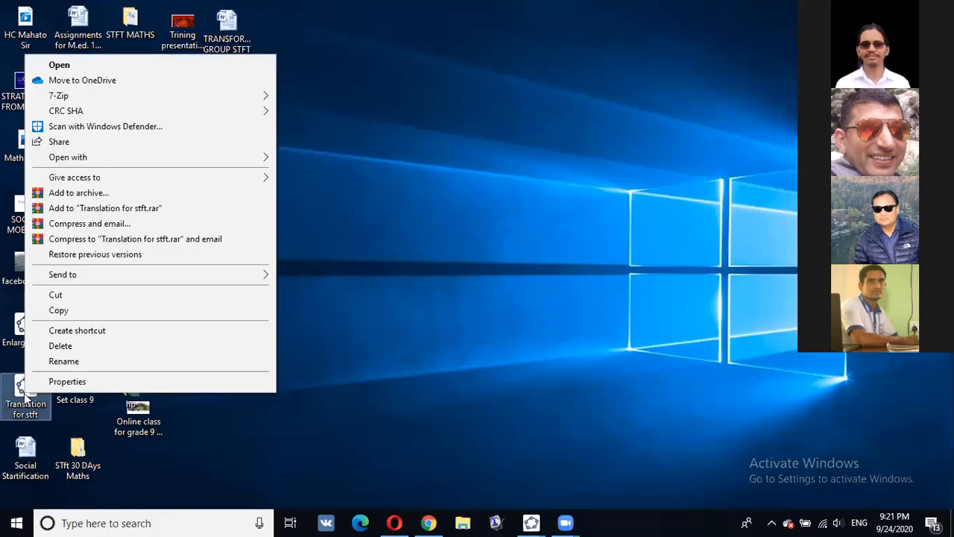
drag(24, 406, 35, 385)
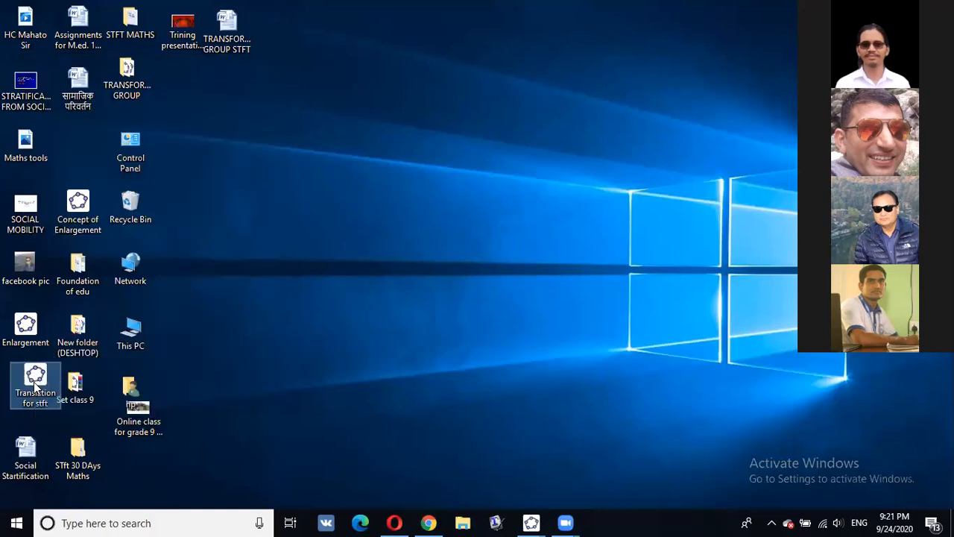
right_click(35, 386)
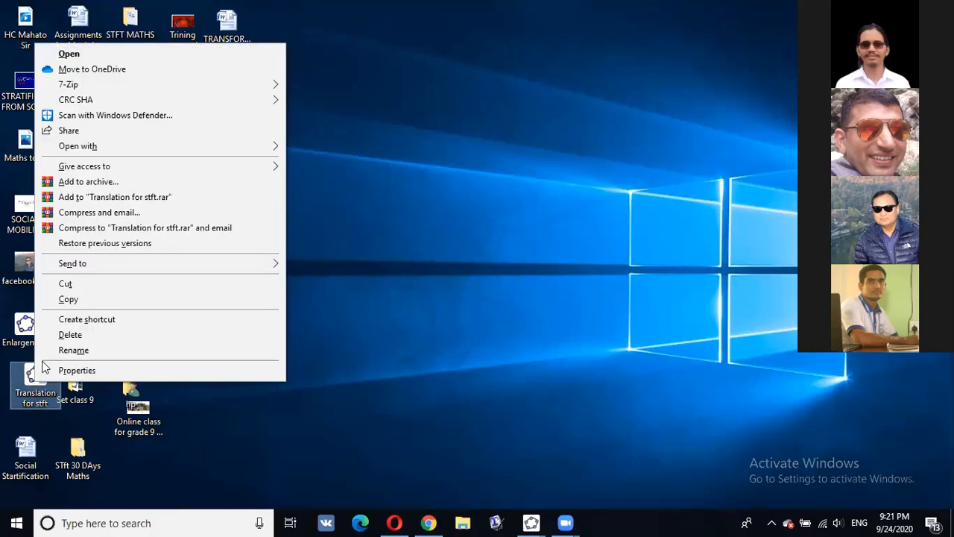
click(78, 298)
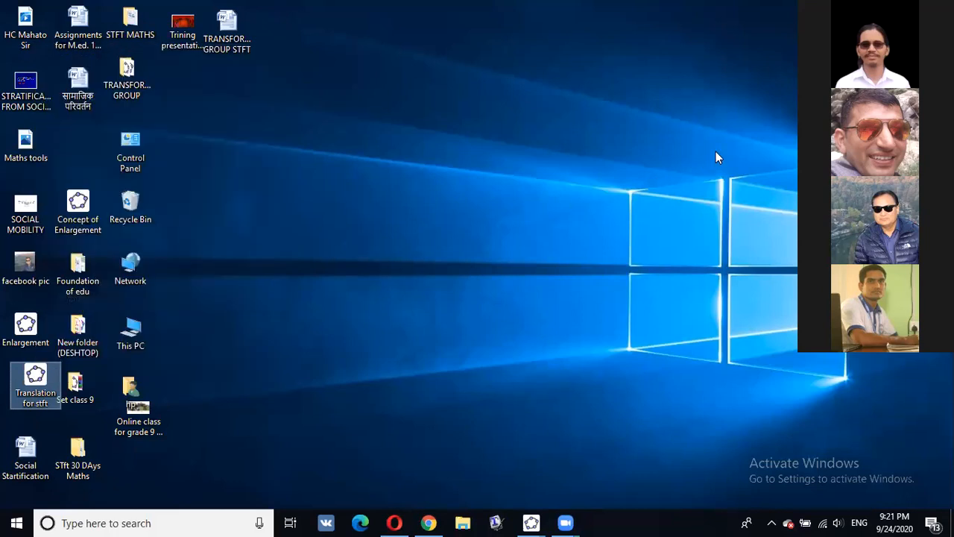
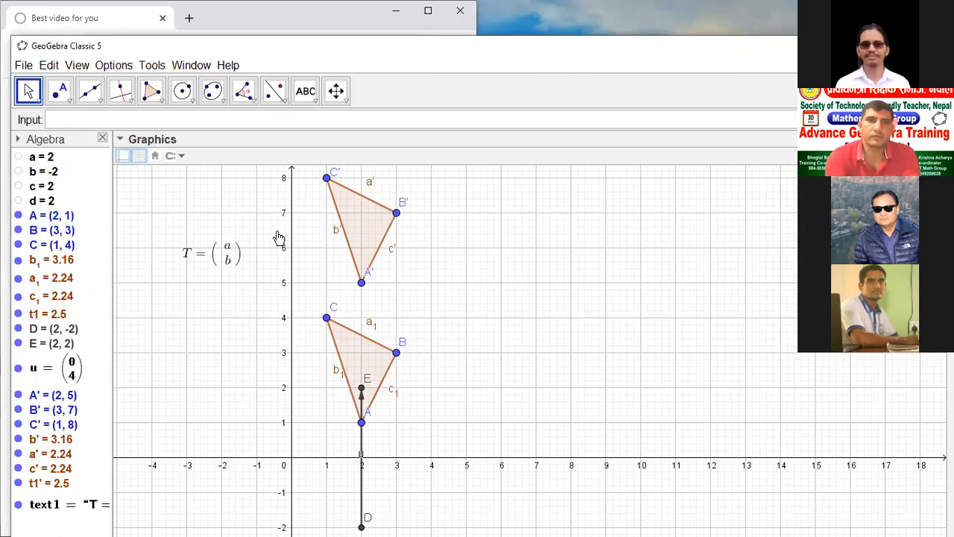
- In the other GeoGebra window, display Graphics 2 beside Graphics and widen it to share the space about equally
click(80, 70)
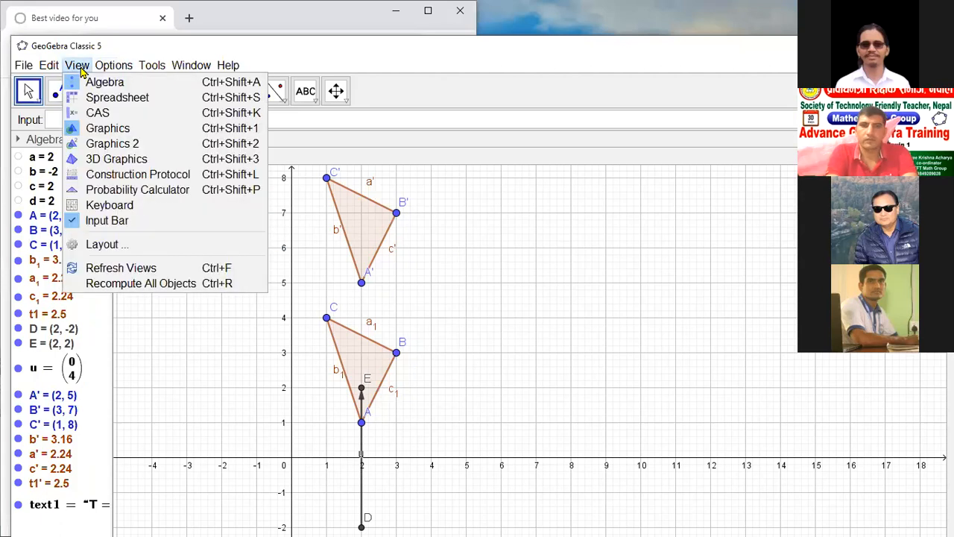
click(131, 146)
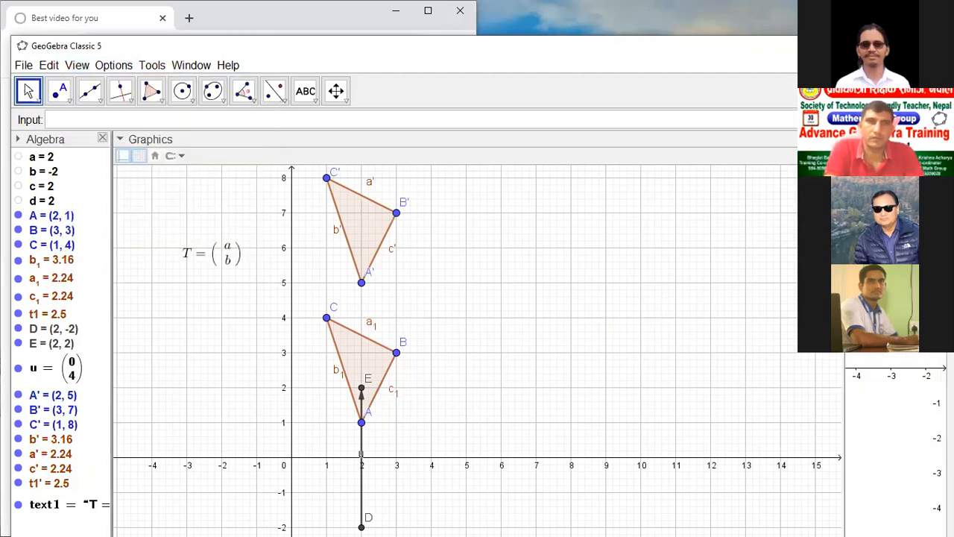
drag(844, 269, 483, 279)
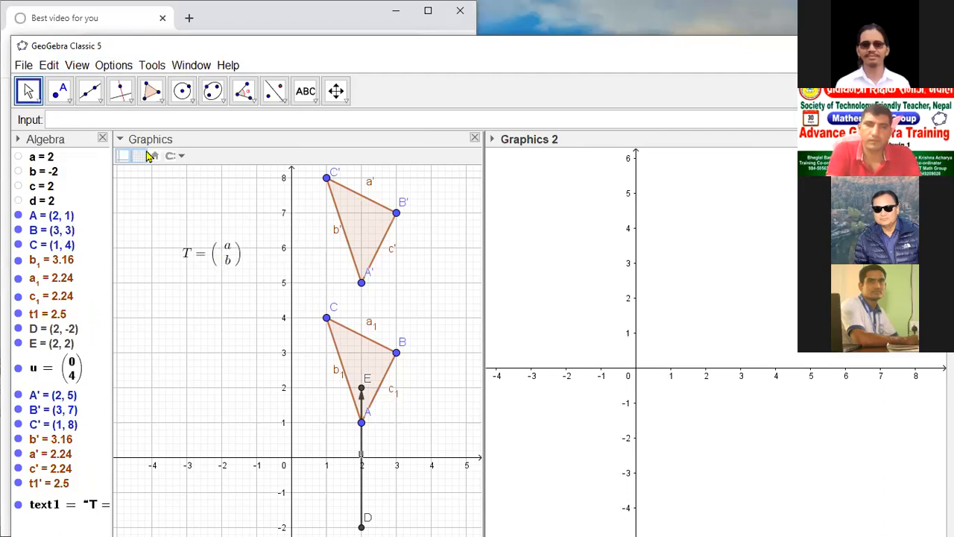
- Enlarge the Graphics view to fill the whole window and restore the side-by-side layout
double_click(273, 142)
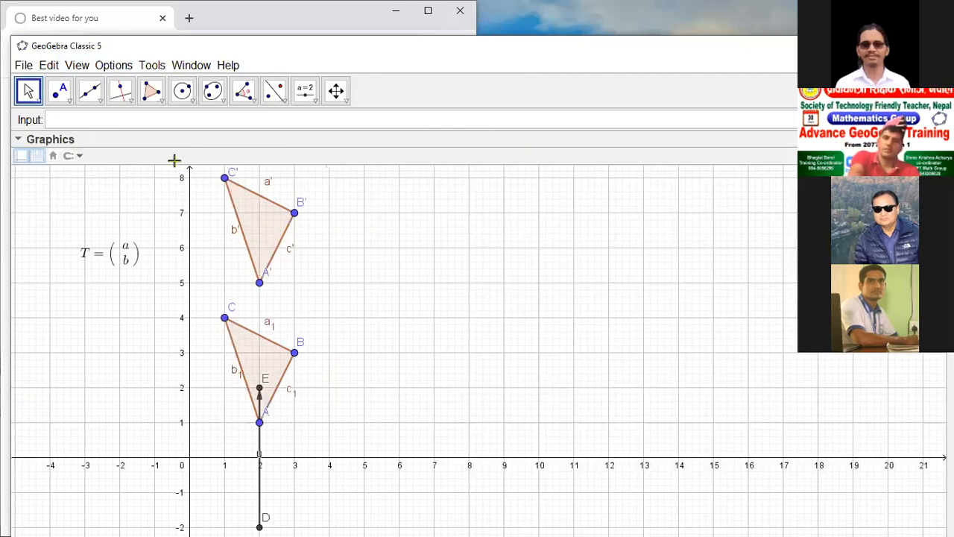
drag(391, 332, 578, 340)
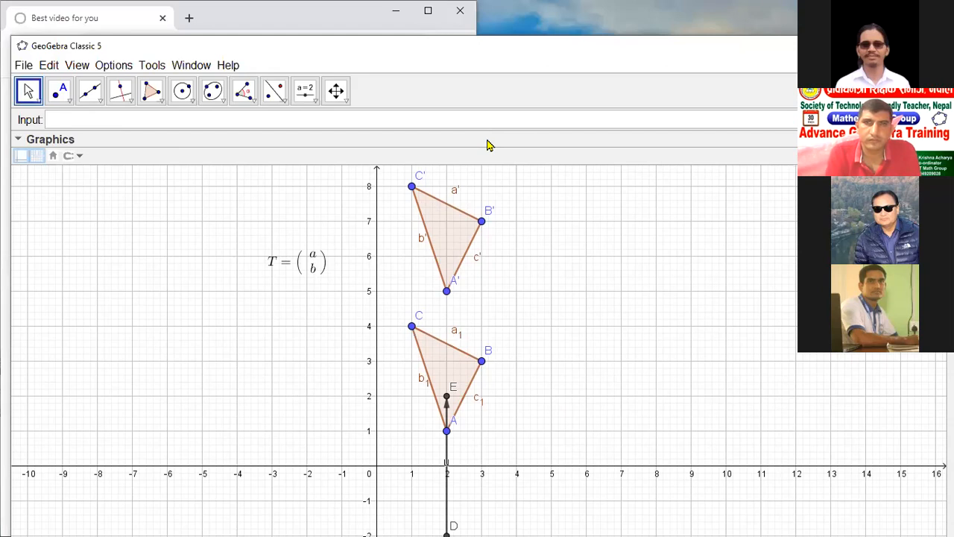
double_click(371, 144)
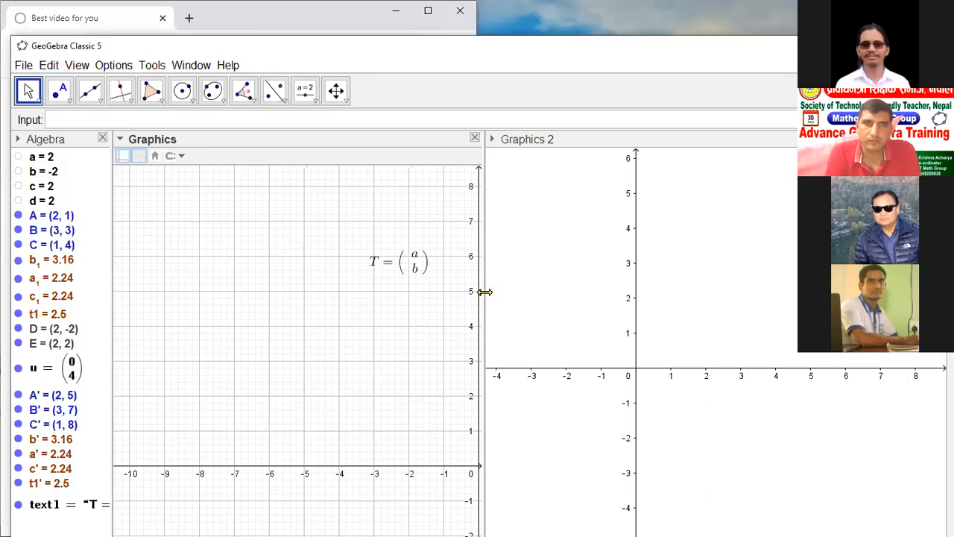
- Try different widths for the Algebra, Graphics and Graphics 2 views, and maximize and restore Graphics 2
drag(476, 291, 153, 267)
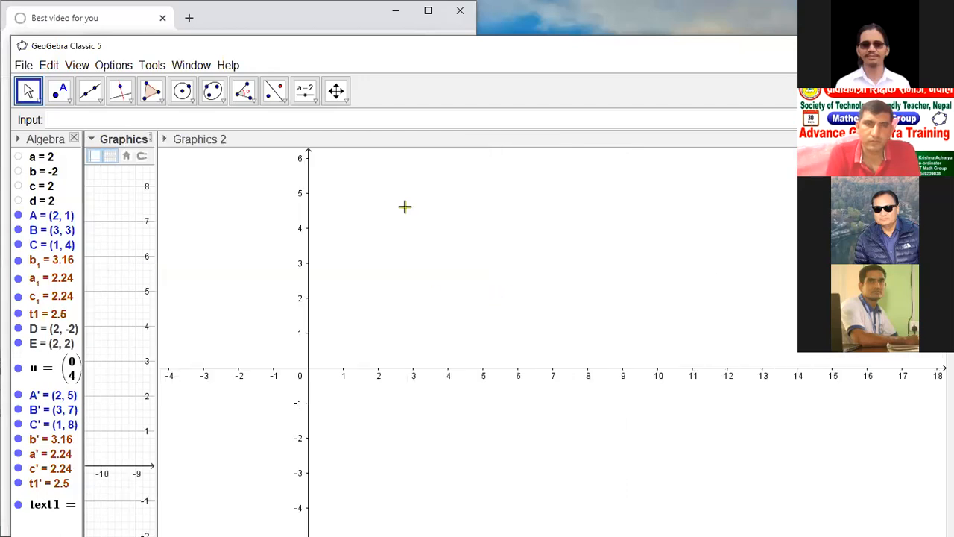
drag(397, 324, 529, 382)
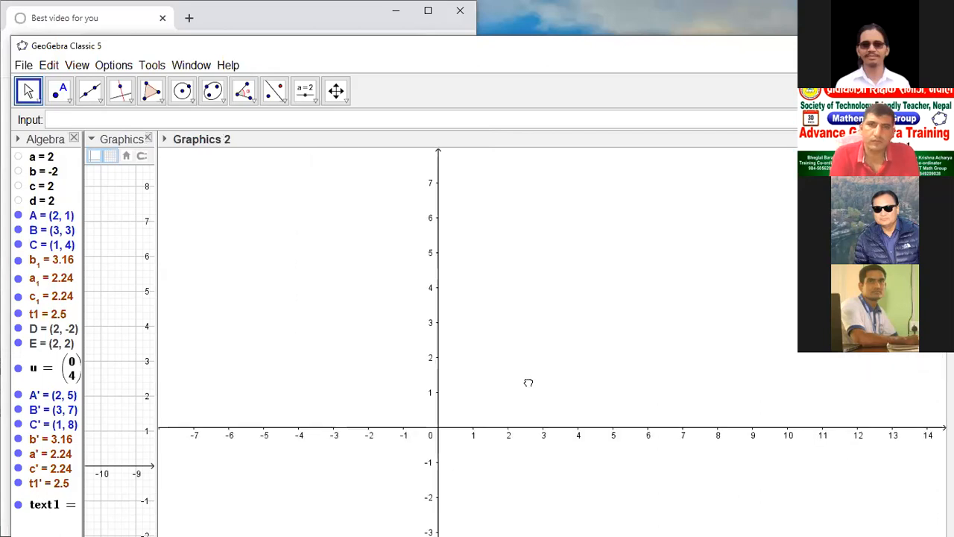
drag(156, 318, 467, 329)
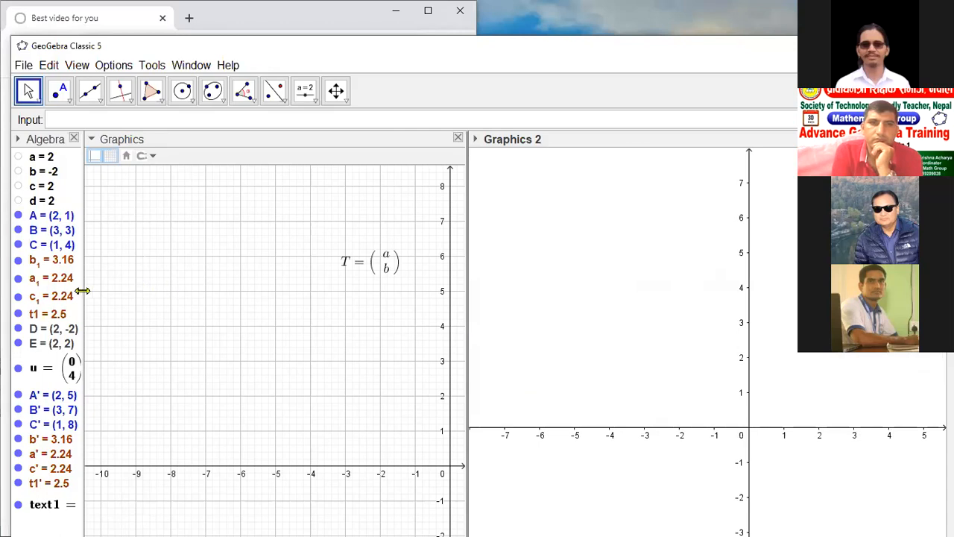
drag(164, 288, 234, 293)
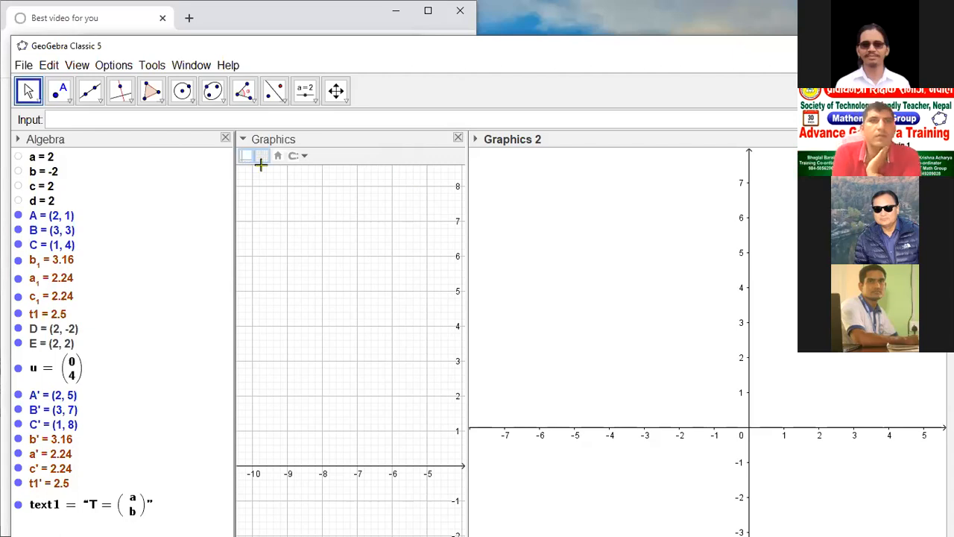
double_click(608, 144)
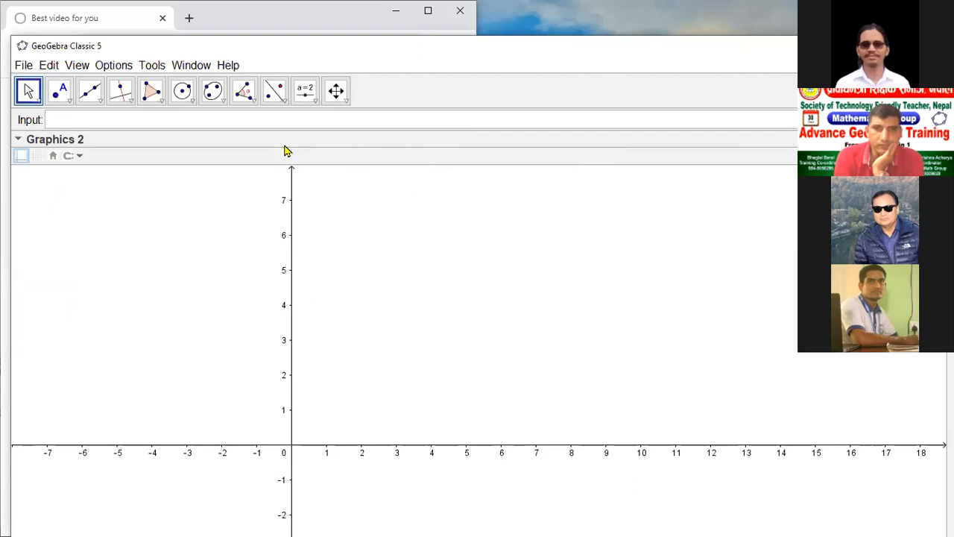
double_click(455, 142)
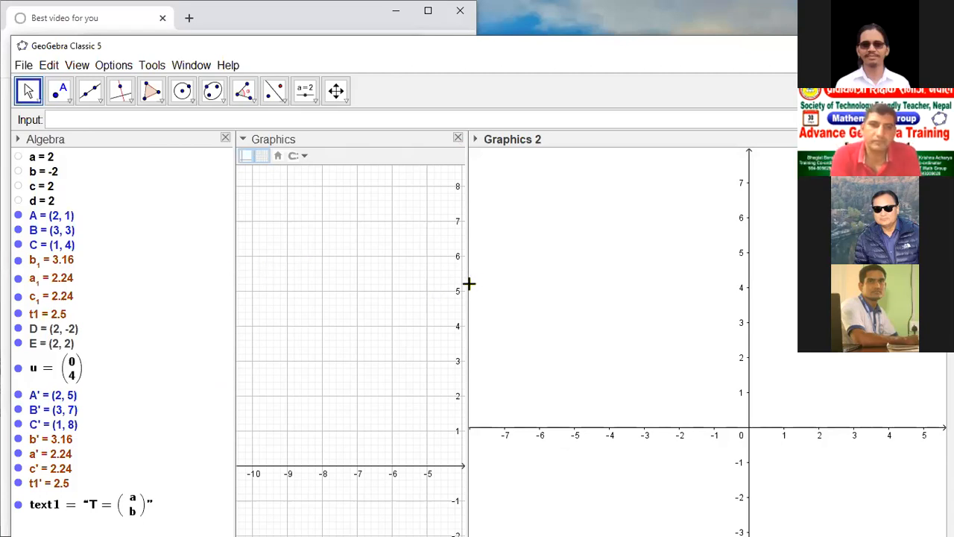
- Narrow the Algebra view and resize both Graphics views so the two triangles fit in Graphics beside Graphics 2
drag(471, 282, 623, 271)
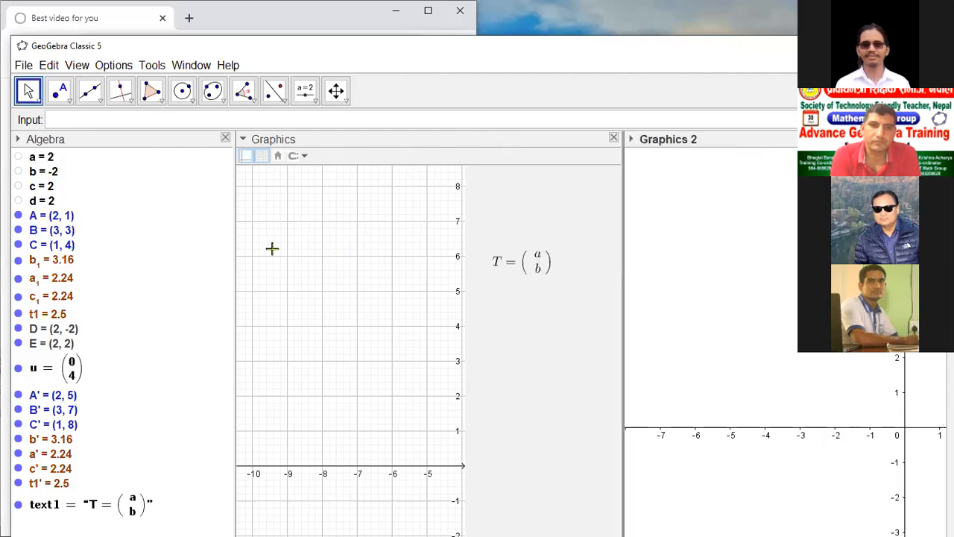
drag(234, 257, 173, 258)
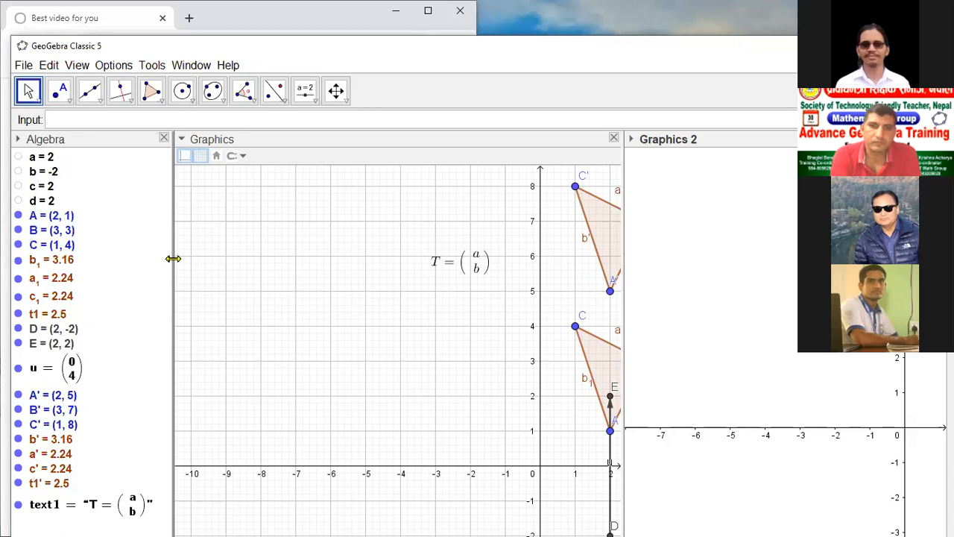
click(461, 330)
drag(354, 321, 301, 316)
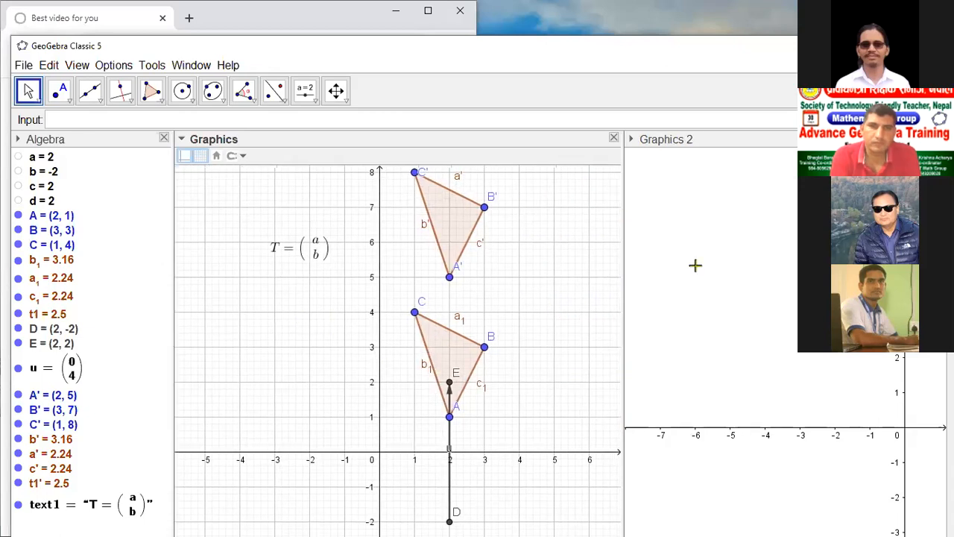
drag(623, 290, 505, 290)
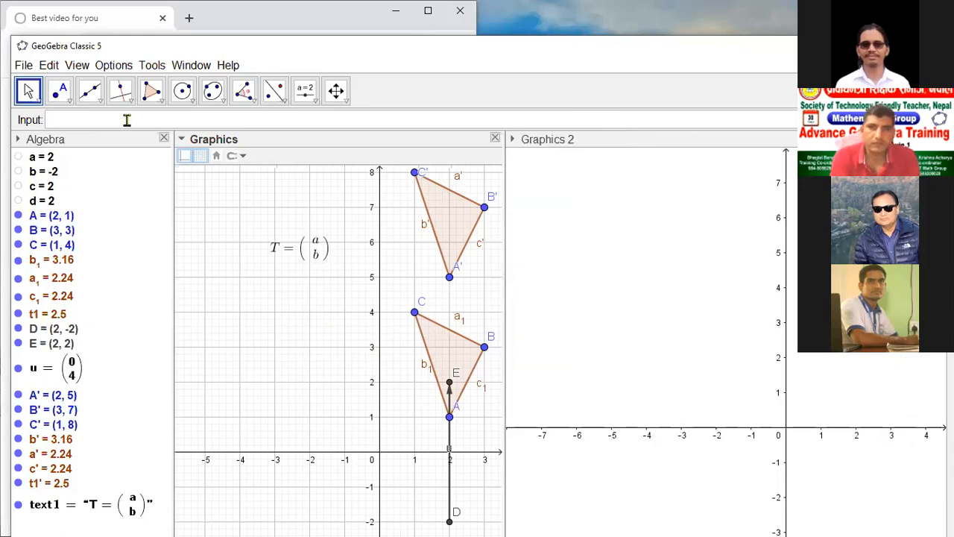
- Create a point at (2, 3) in the Graphics view and deselect it
text(()
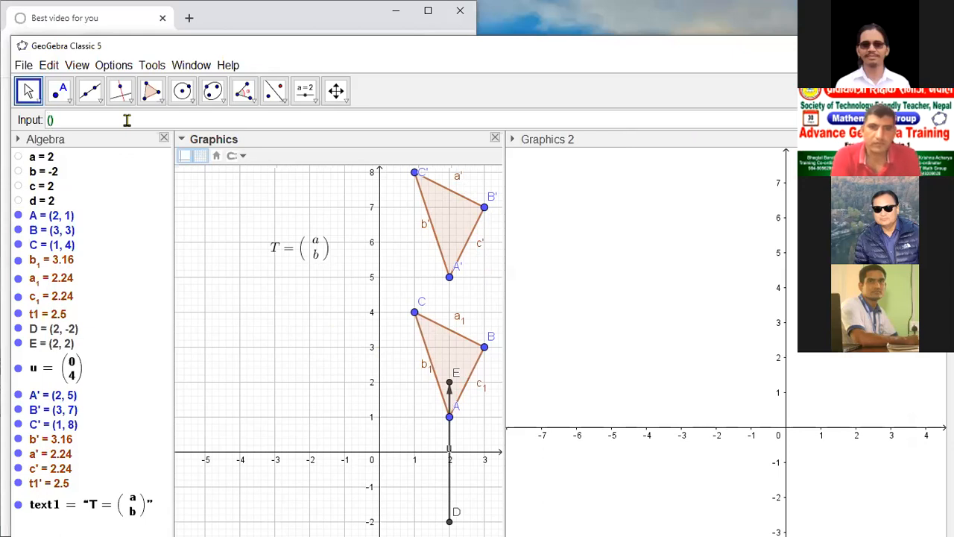
text(2)
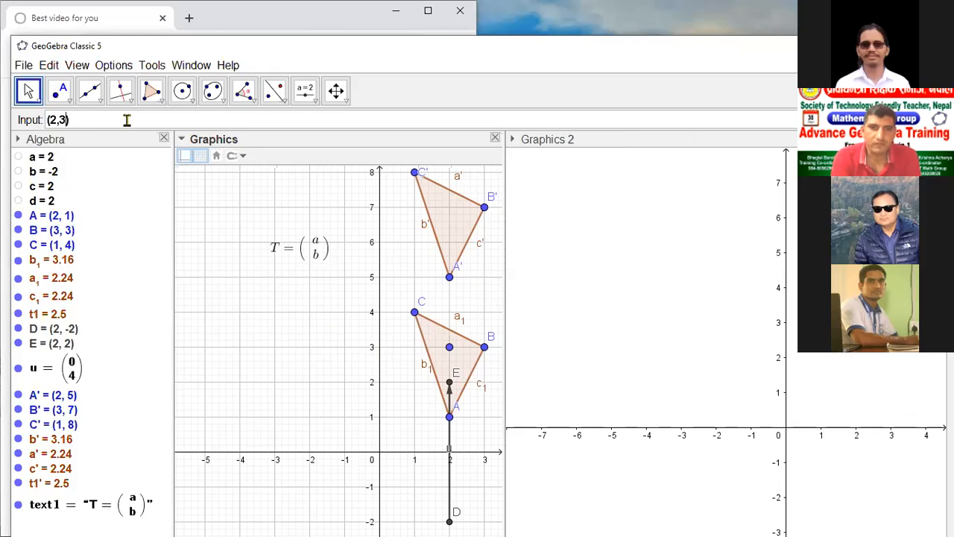
text(, 3)
key(Return)
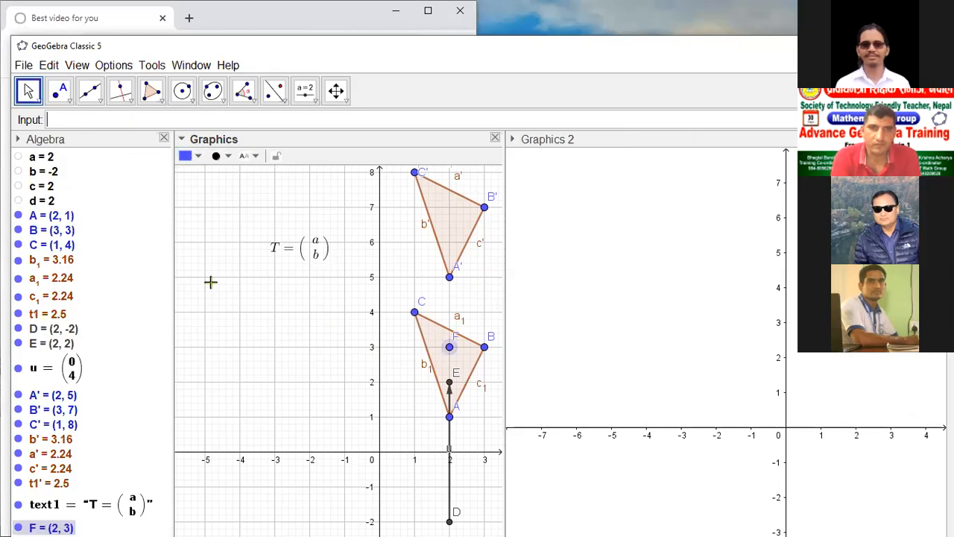
drag(358, 383, 308, 373)
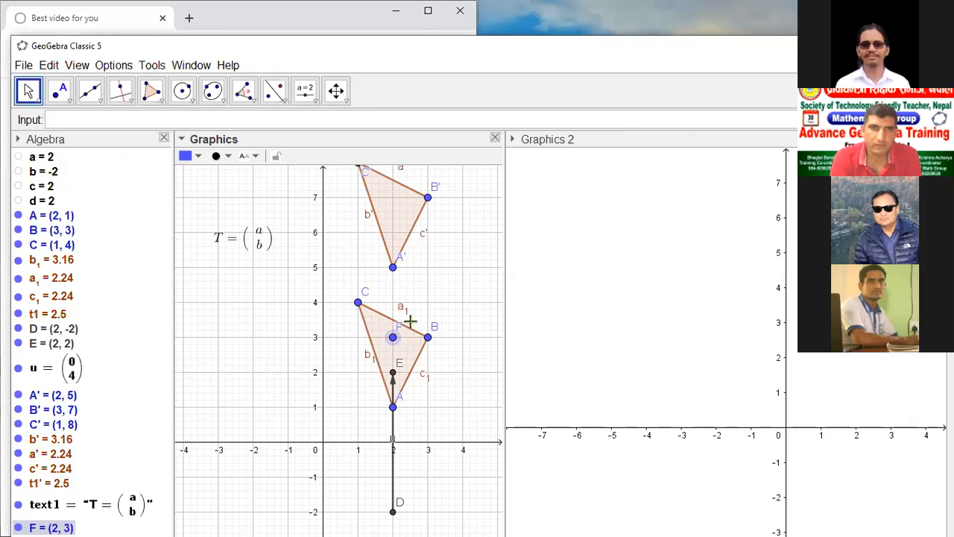
click(245, 347)
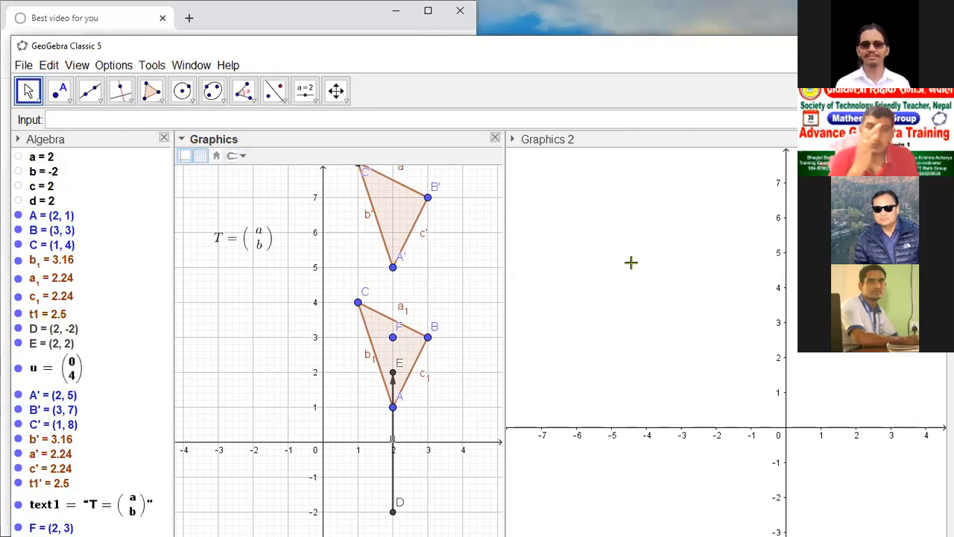
- Widen Graphics slightly, delete all objects from the construction and display the style bar of Graphics 2
click(609, 274)
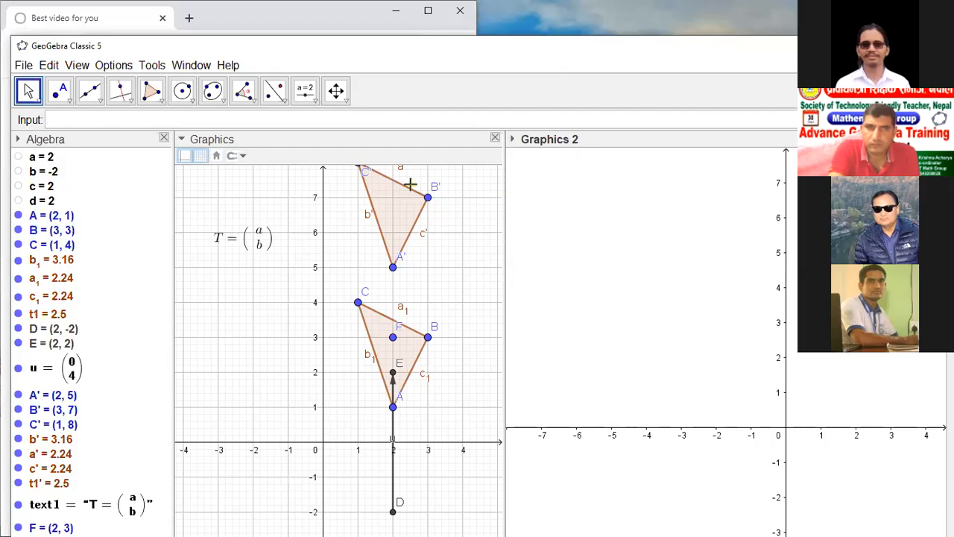
mouse_move(503, 215)
mouse_down()
mouse_move(535, 215)
mouse_move(515, 224)
mouse_up()
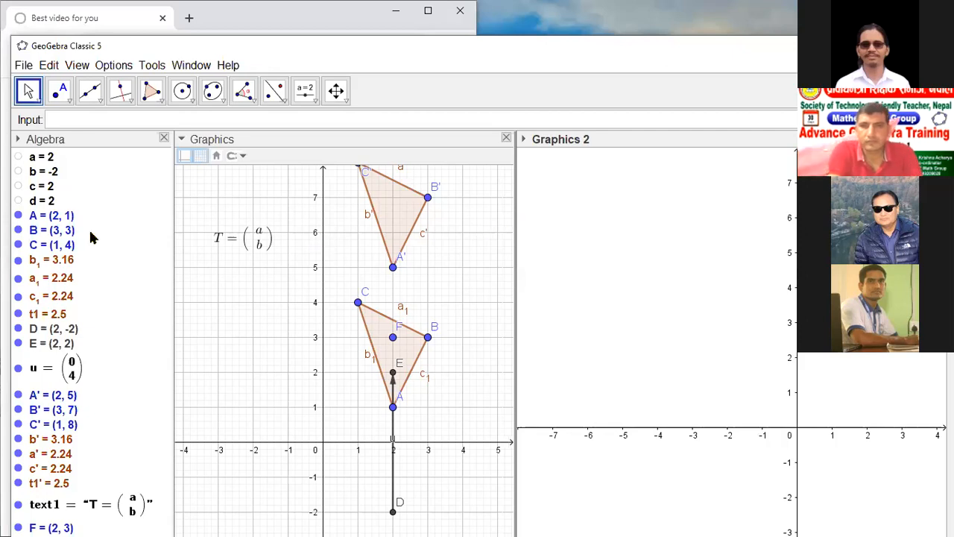
click(46, 233)
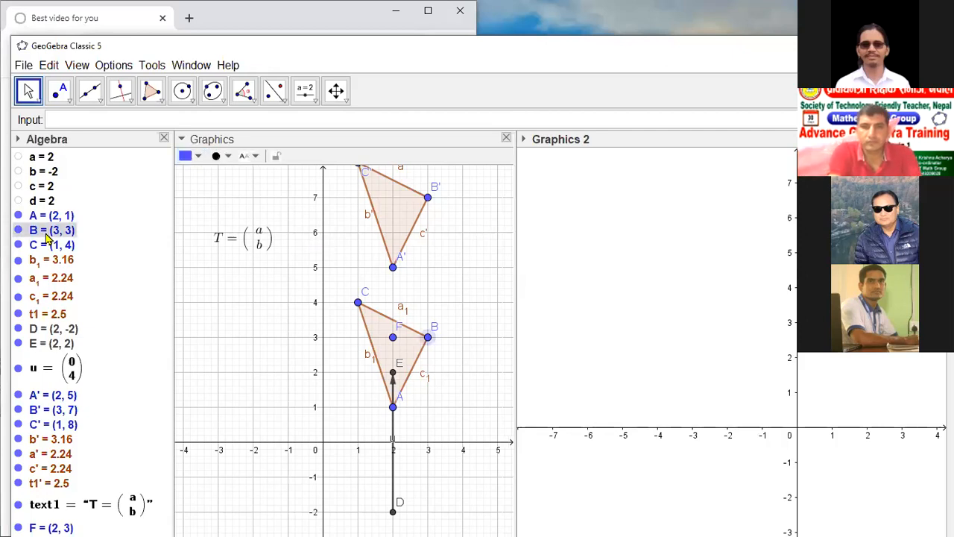
key(ctrl+a)
key(Delete)
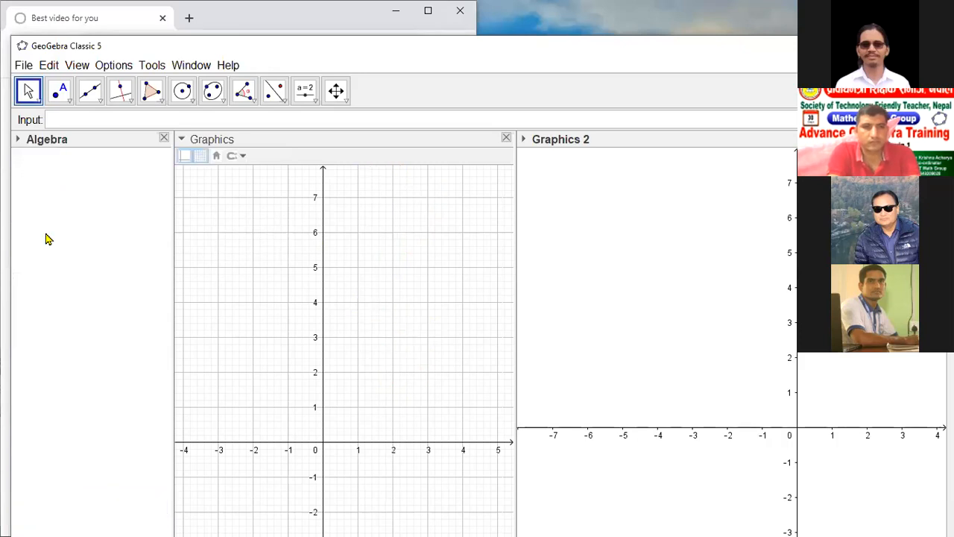
click(524, 140)
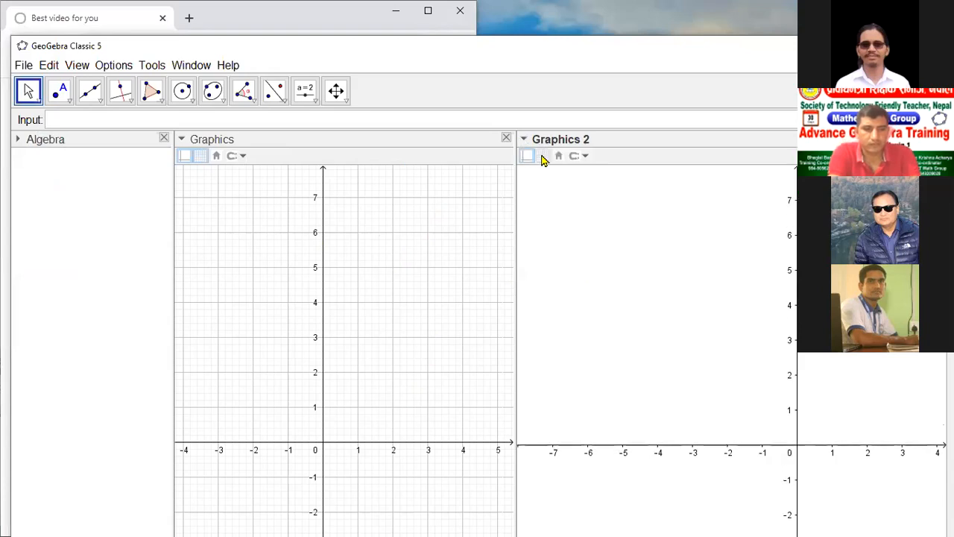
- Show the grid in Graphics 2 and hide both the grid and the axes in Graphics
click(542, 158)
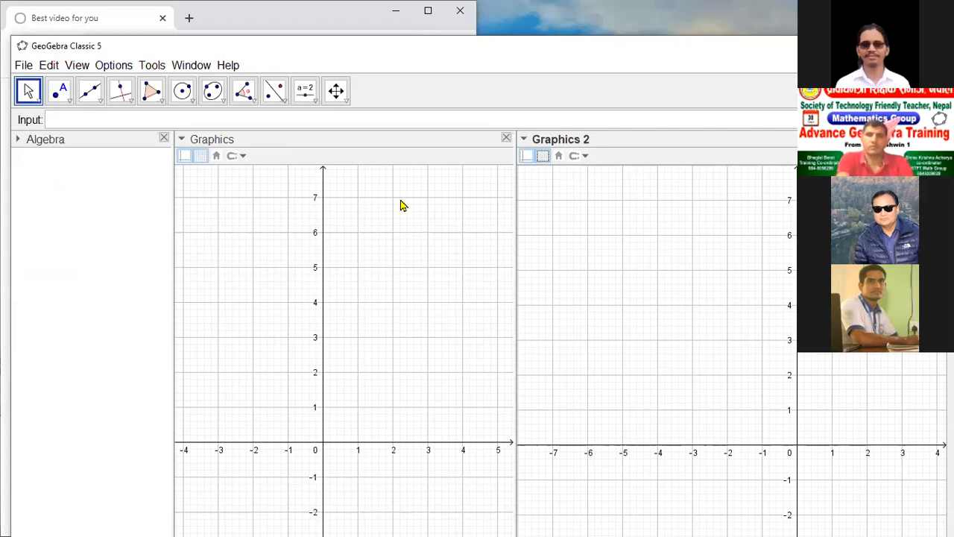
click(200, 157)
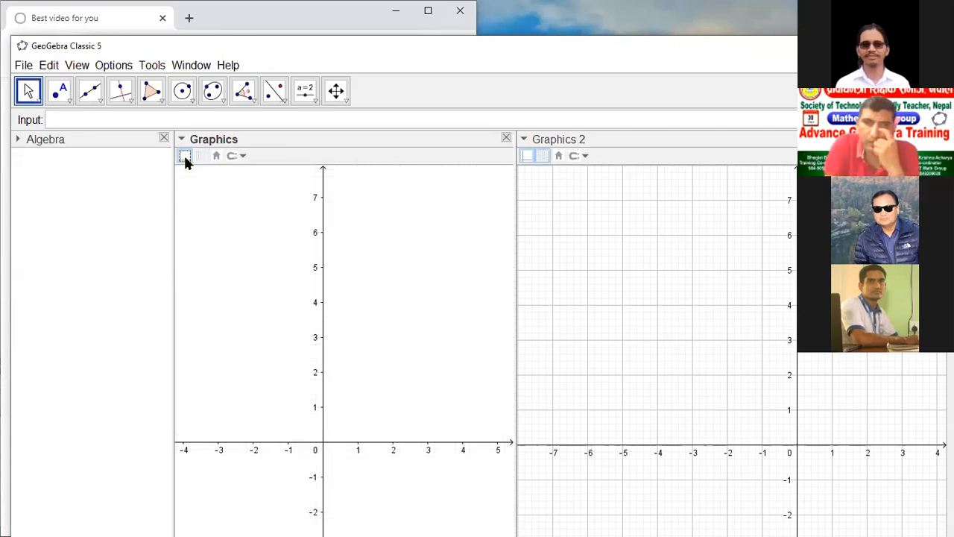
click(184, 155)
- Narrow the Algebra and Graphics views so that Graphics 2 takes up more than half of the window width
drag(175, 254, 140, 254)
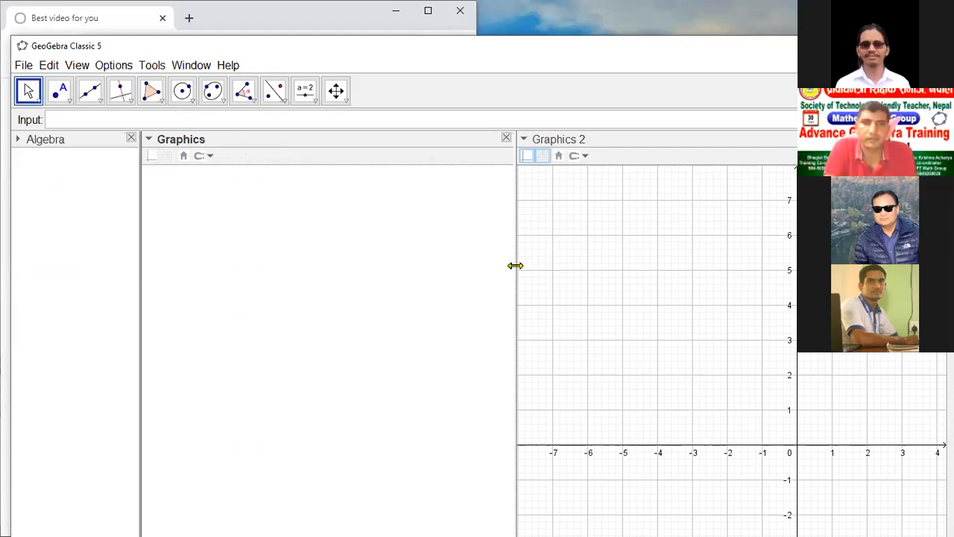
drag(515, 265, 409, 269)
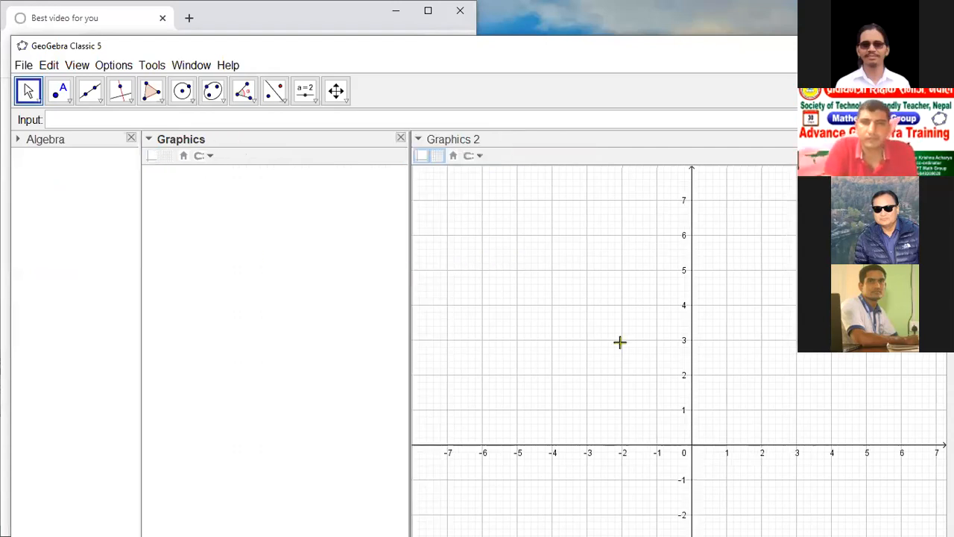
drag(635, 301, 634, 306)
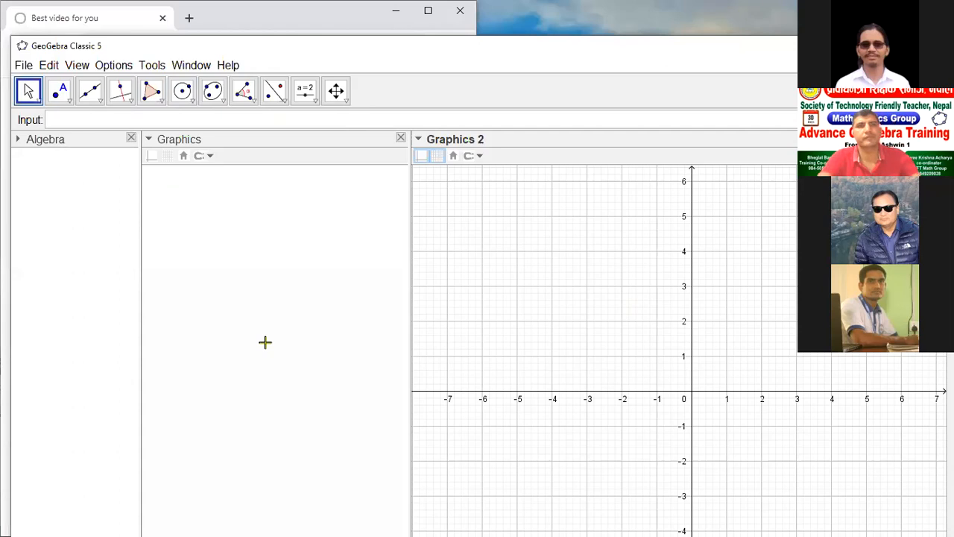
- Draw a triangle in Graphics 2 with the Polygon tool, with vertices A (2, 3), B (1, 1) and C (5, 2)
click(152, 91)
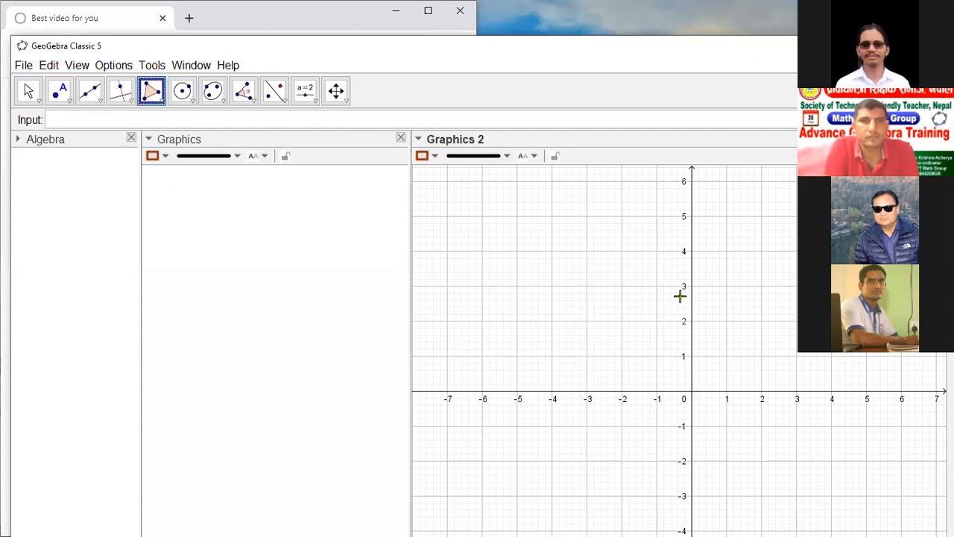
click(762, 286)
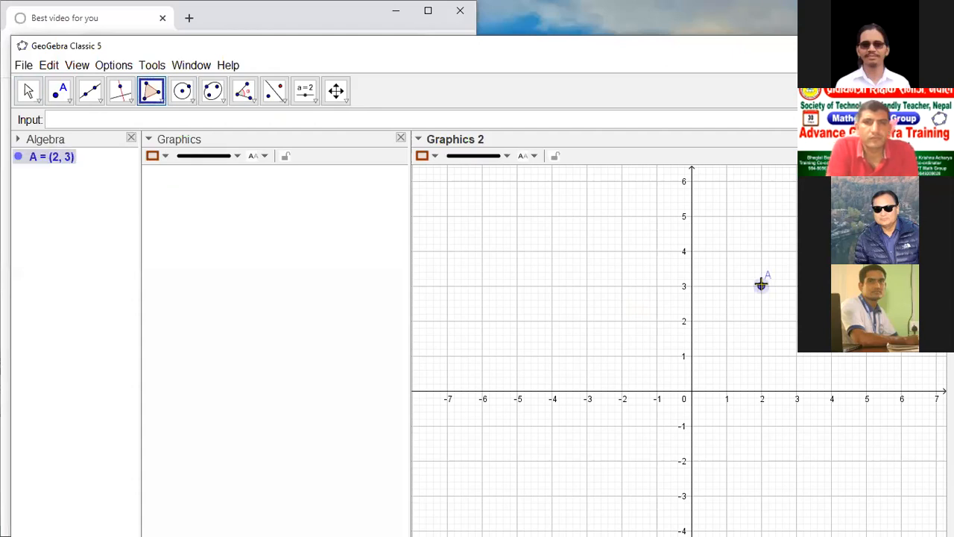
click(726, 355)
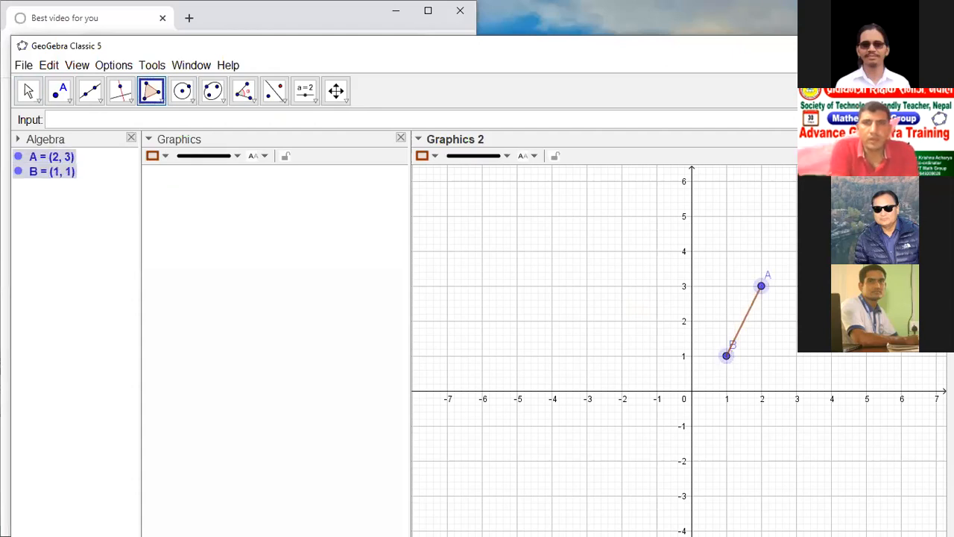
click(867, 320)
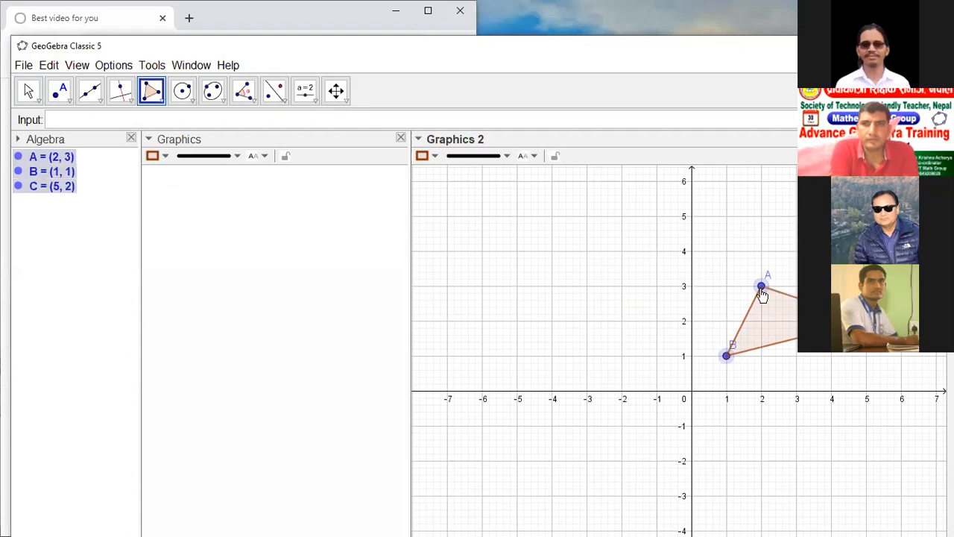
click(761, 288)
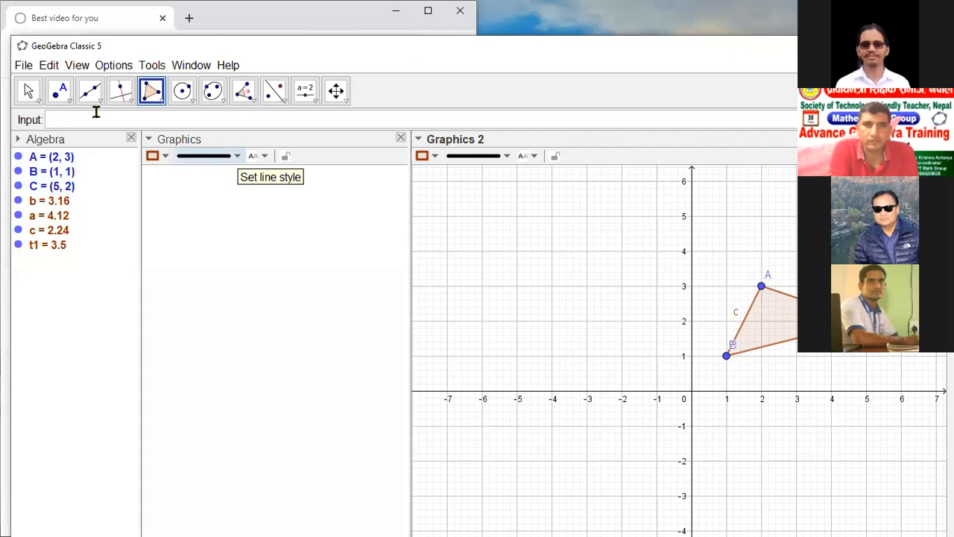
click(27, 91)
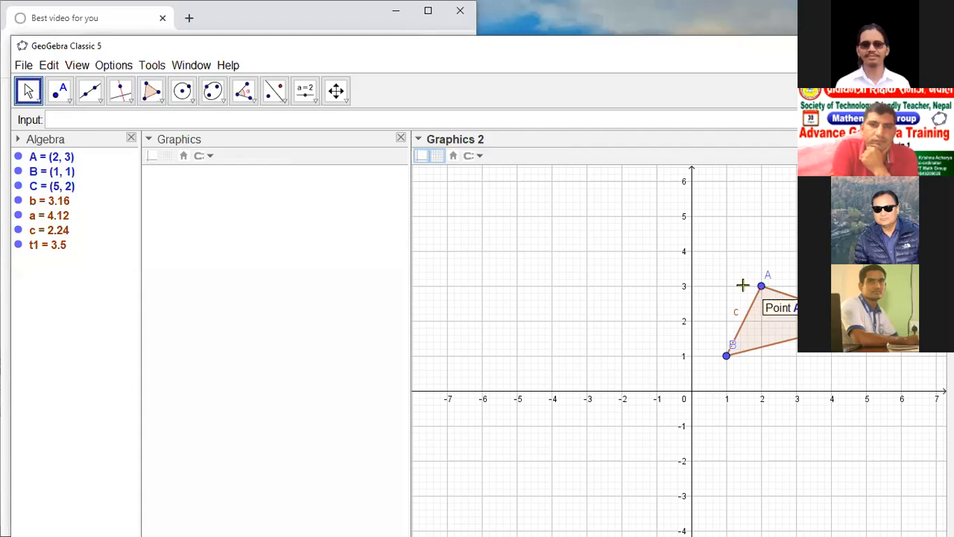
click(315, 99)
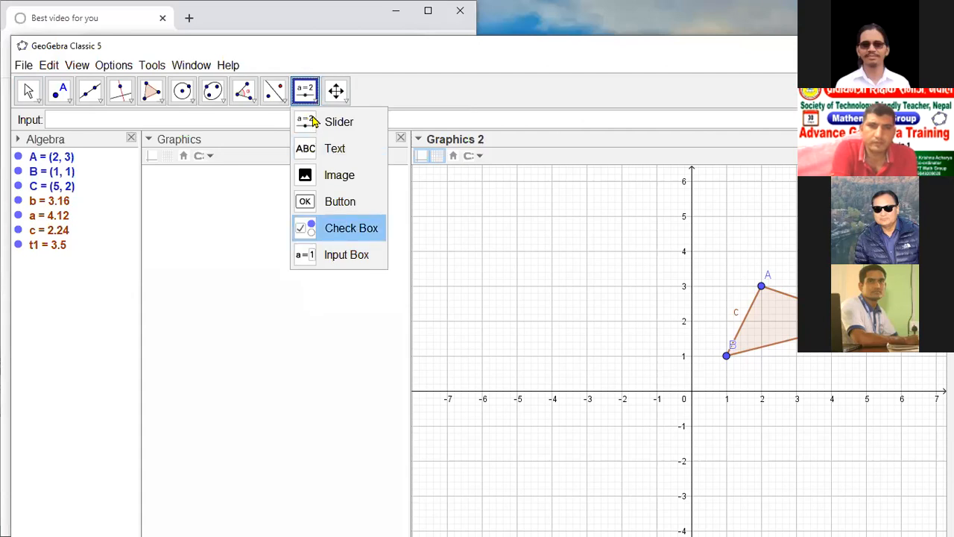
click(330, 258)
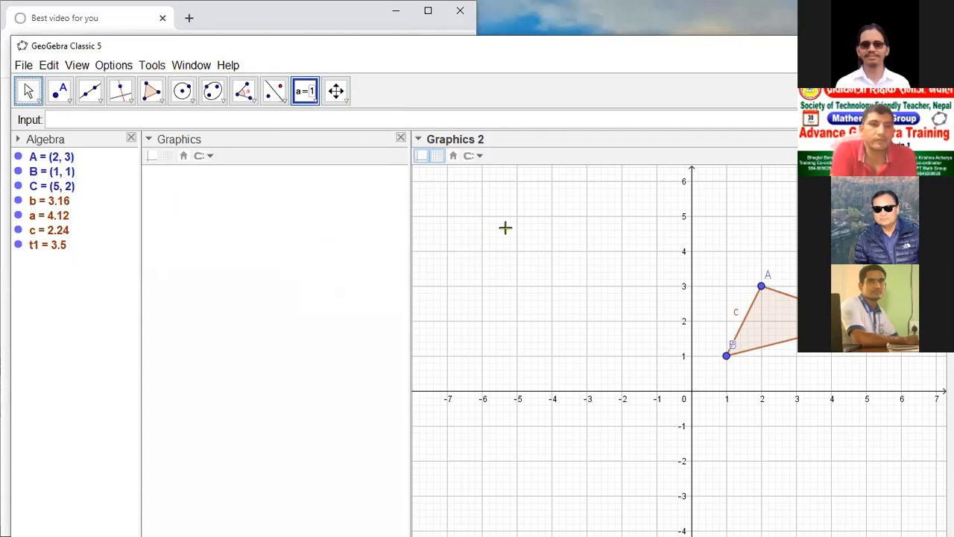
click(450, 181)
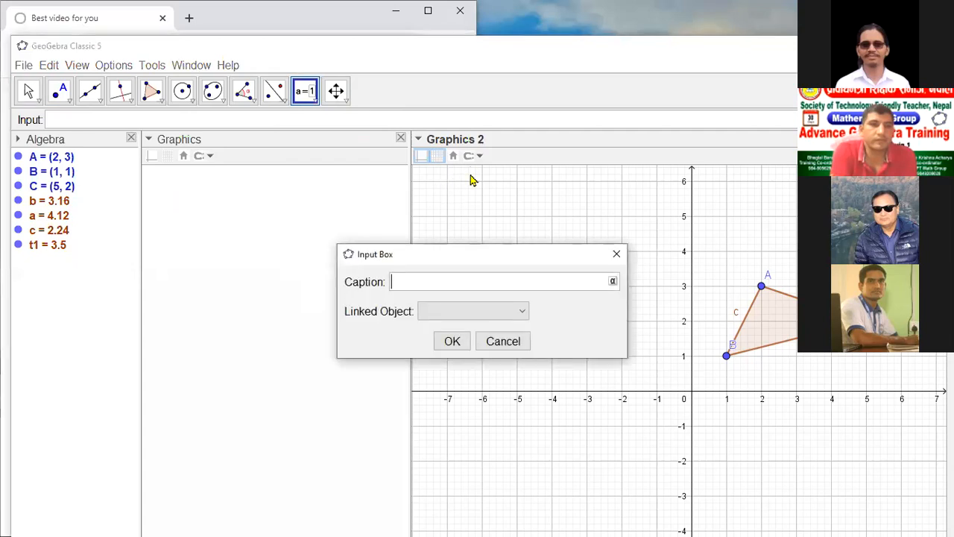
click(617, 254)
- Add an input box captioned "A=" linked to point A in the upper-left area of the Graphics 2 grid
click(310, 95)
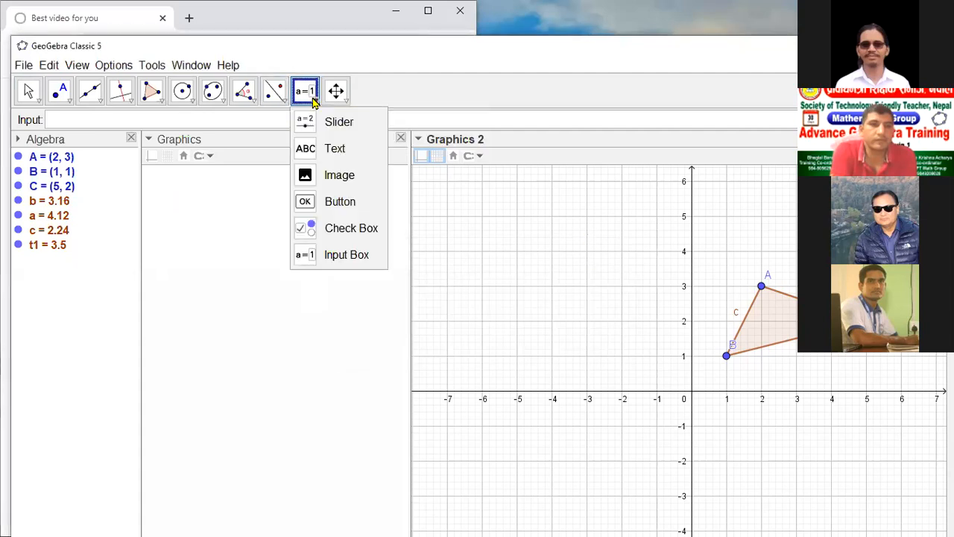
click(335, 258)
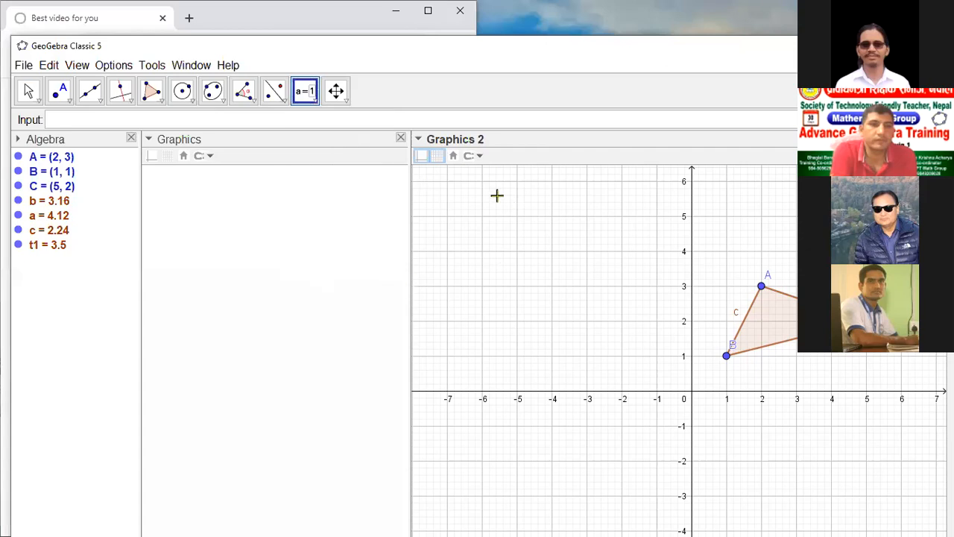
click(457, 195)
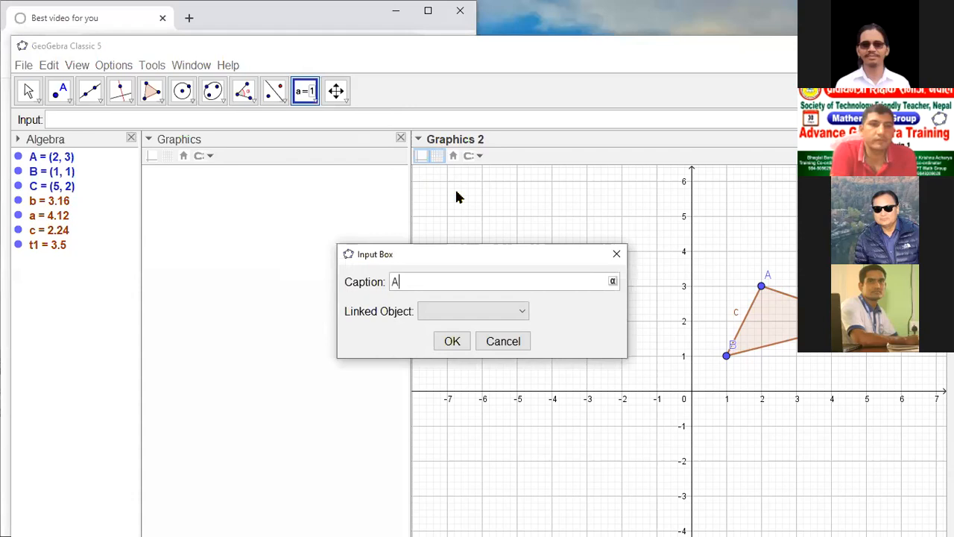
text(A=)
click(519, 312)
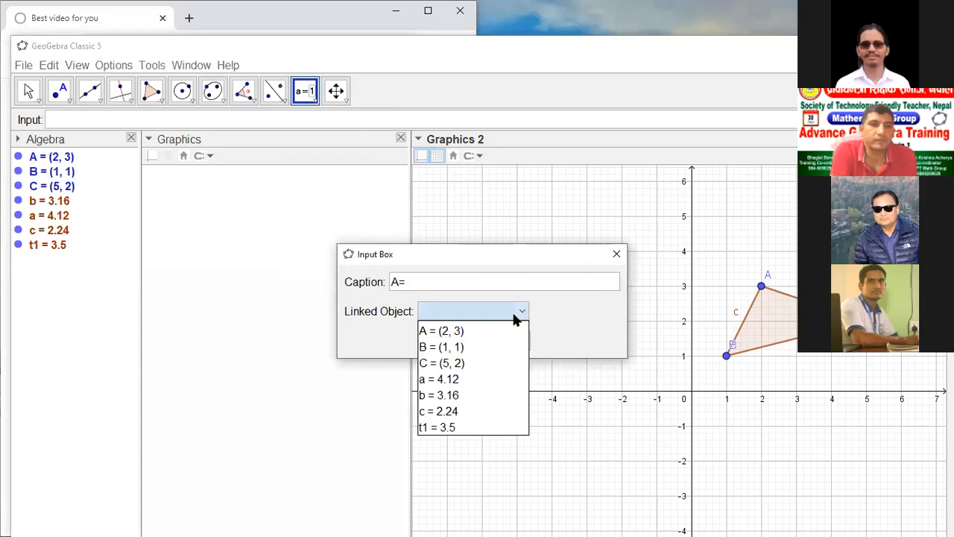
click(479, 334)
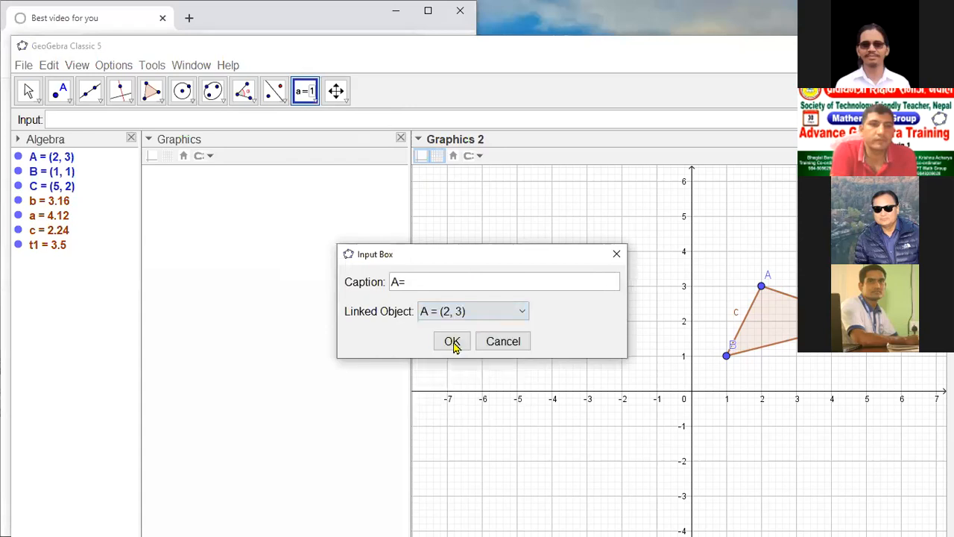
click(453, 342)
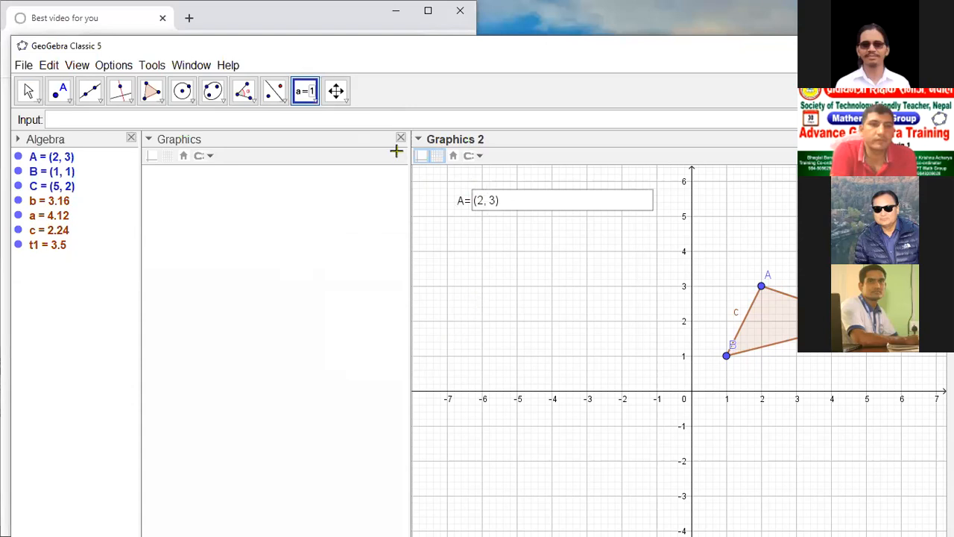
- Change point A's coordinates to (3,3) through its input box
click(585, 258)
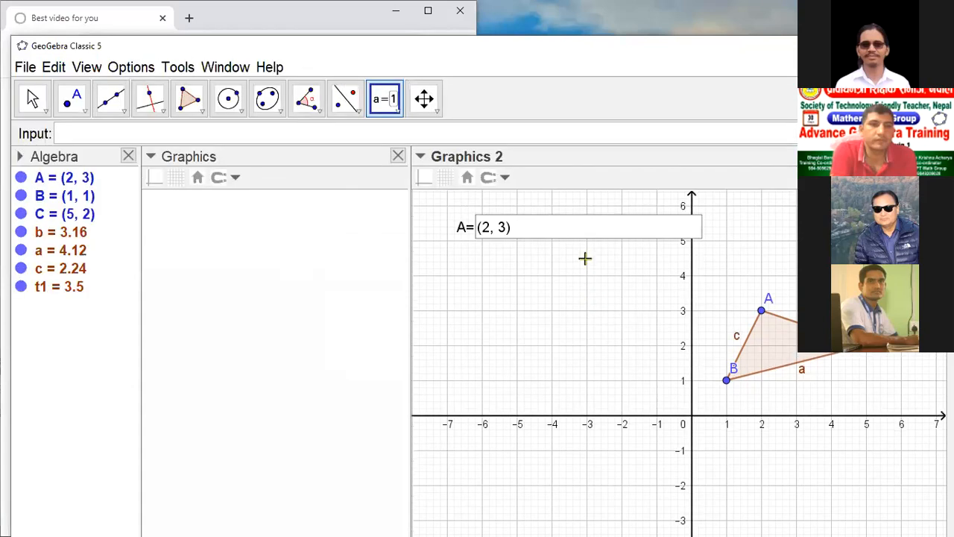
click(514, 229)
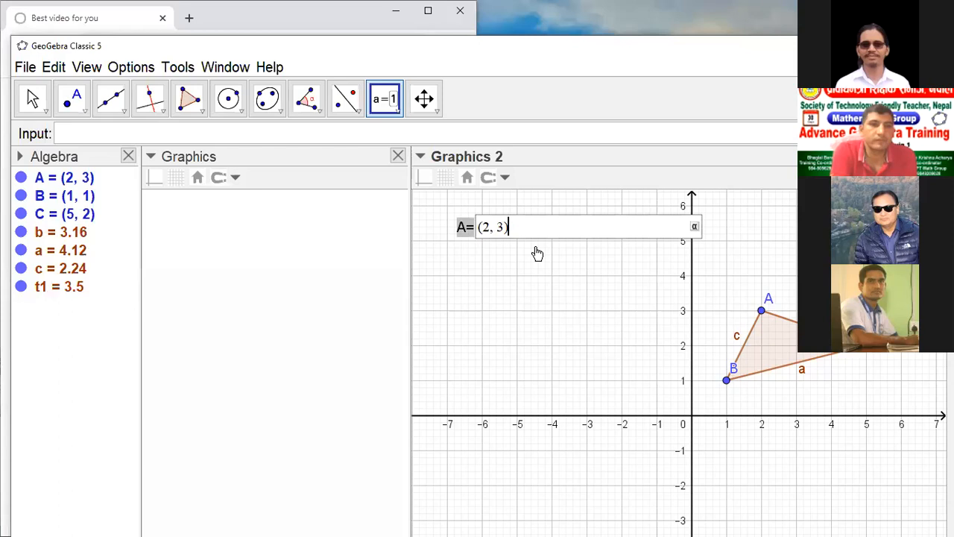
key(BackSpace)
key(BackSpace)
key(BackSpace)
key(BackSpace)
key(BackSpace)
text(3,3))
key(Return)
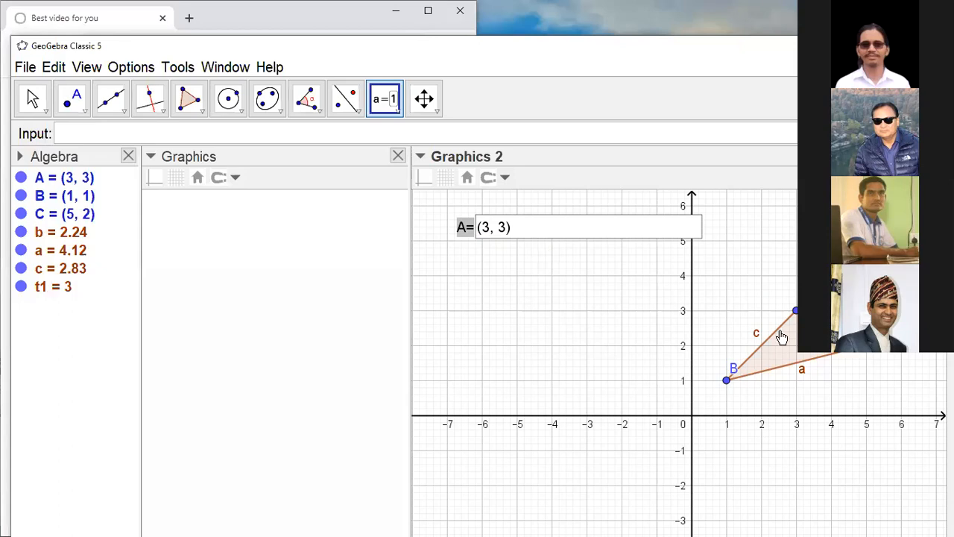
- Add an input box captioned "B=" linked to point B, placed just below the A input box
click(464, 258)
text(B=)
click(538, 315)
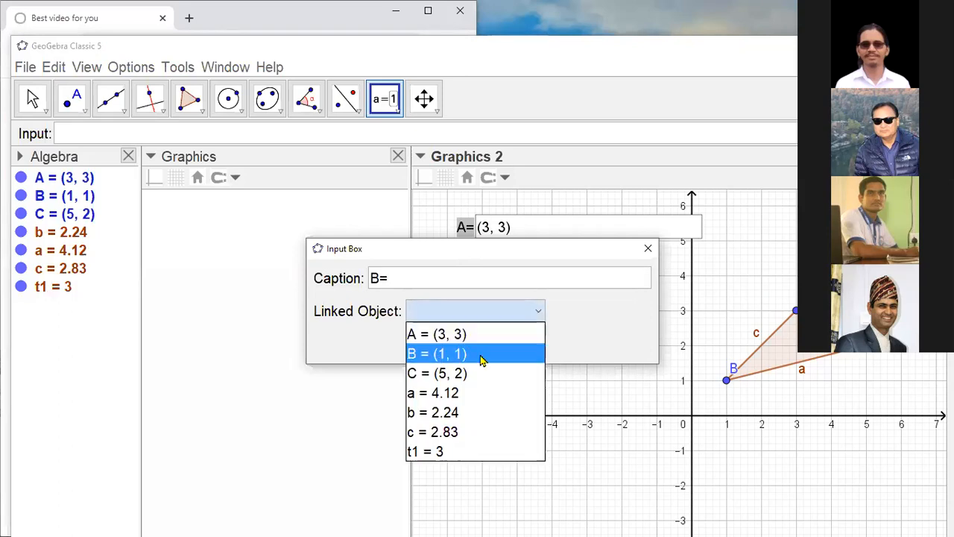
click(481, 358)
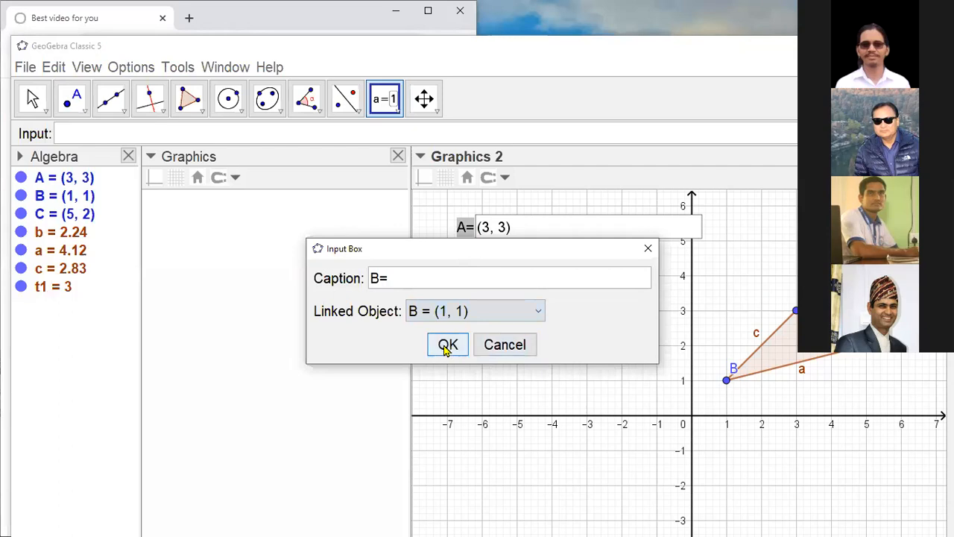
click(447, 345)
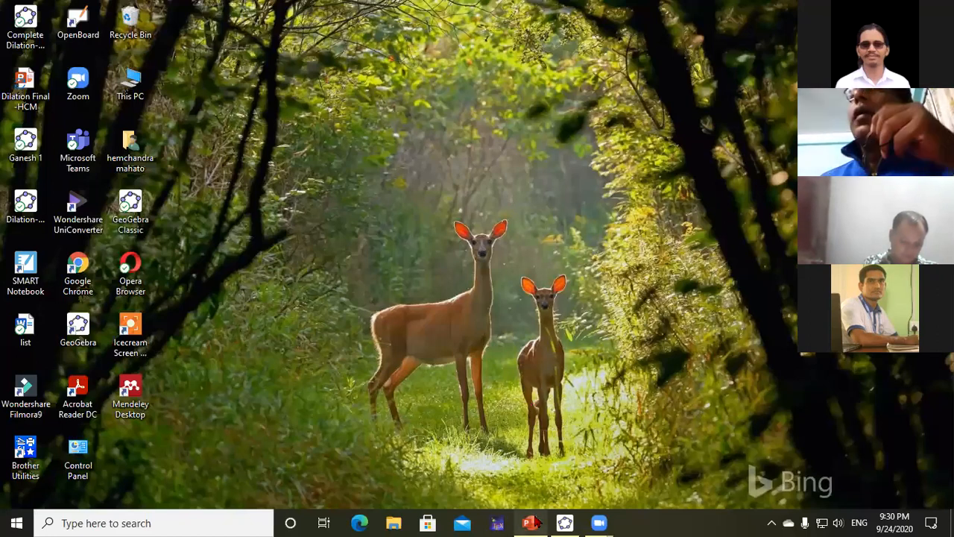
- Switch to the open Dilation-HCM.ggb file and close its Preferences view
mouse_move(532, 523)
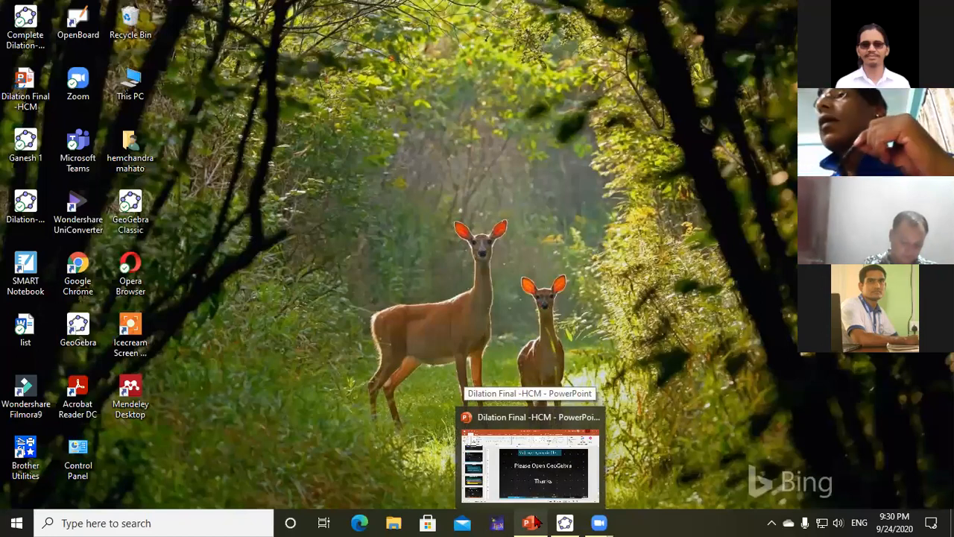
mouse_move(564, 523)
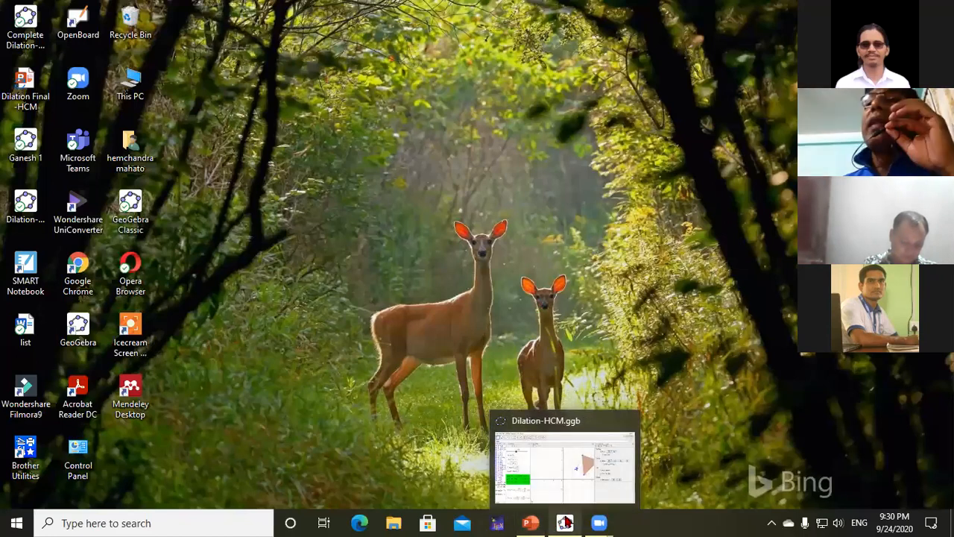
click(564, 522)
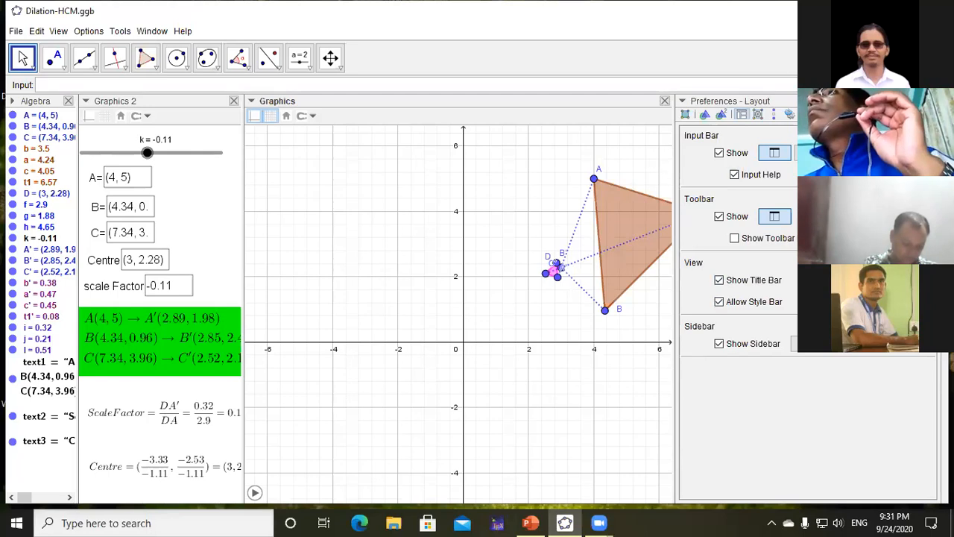
click(808, 102)
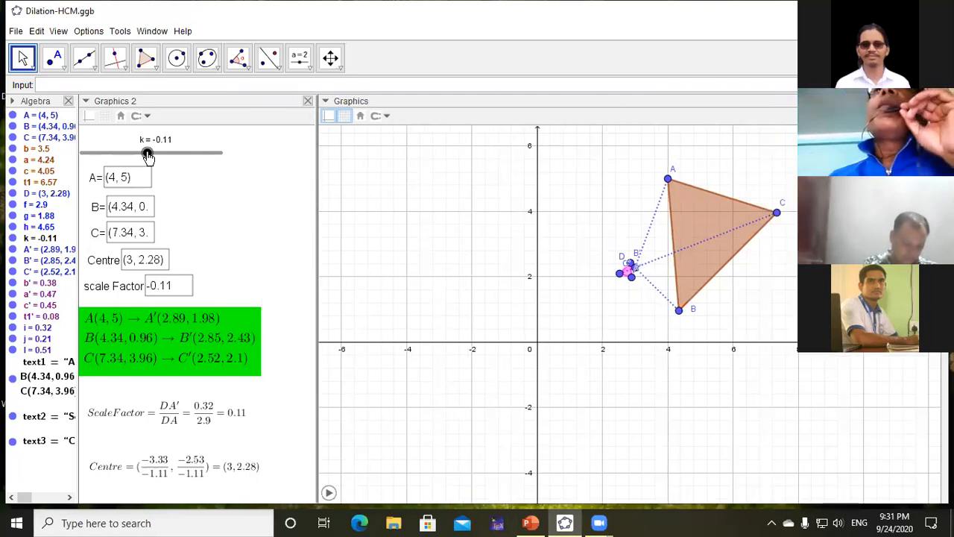
- Set the slider k to about -0.74, then animate it and pause the animation
drag(149, 154, 121, 171)
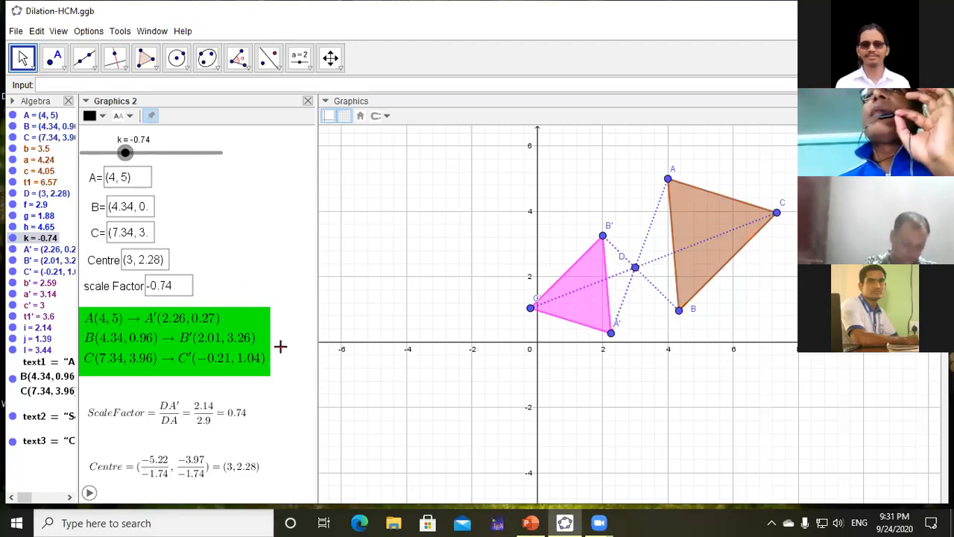
click(88, 493)
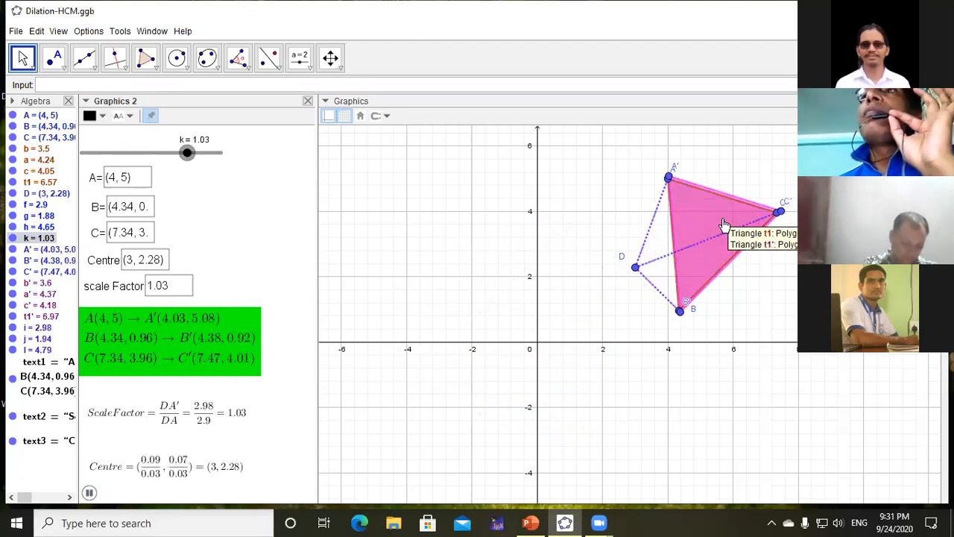
click(89, 495)
- Move centre D to about (1.13, -0.49) and vertex A to about (1.83, 3.56)
drag(638, 268, 574, 358)
drag(668, 186, 597, 226)
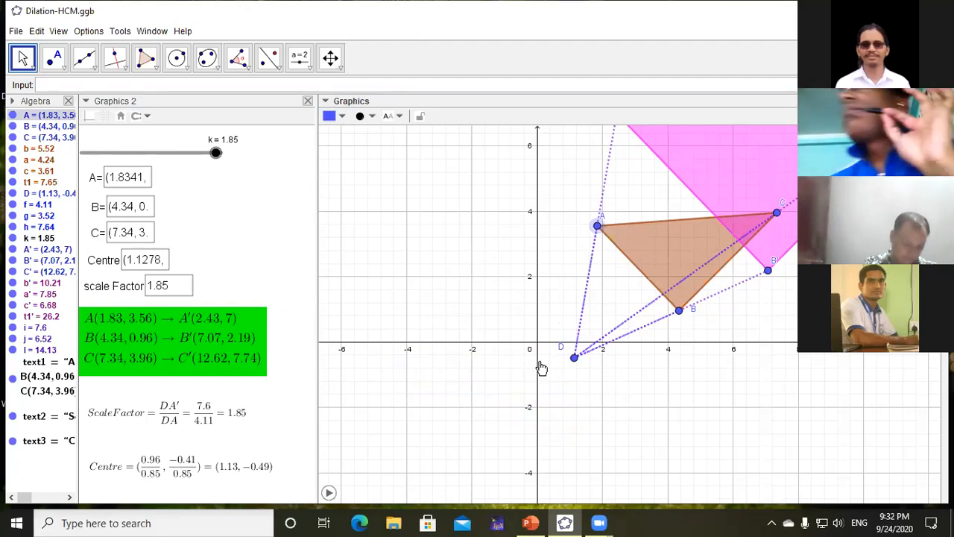
- Start a new file without saving the changes, and narrow the Graphics 2 view to give Graphics more width
click(16, 32)
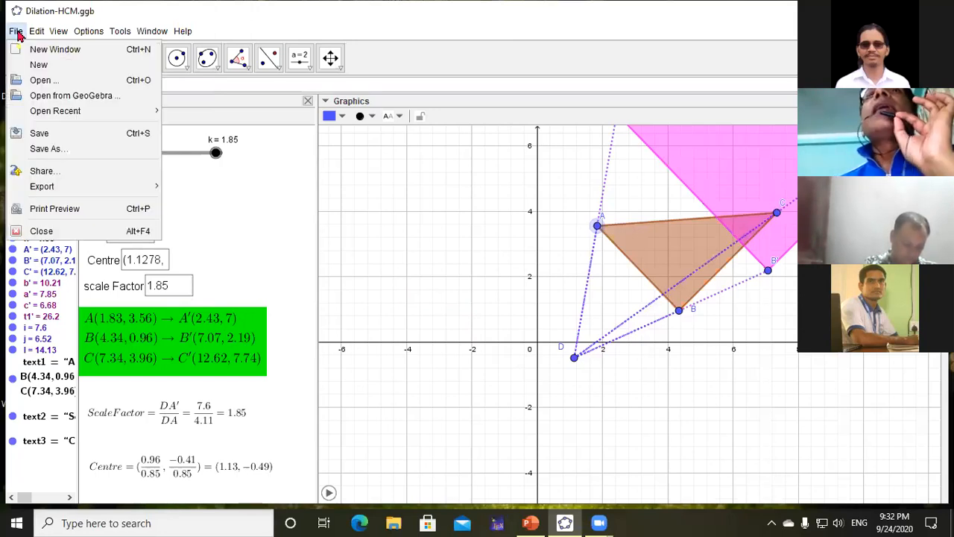
click(65, 66)
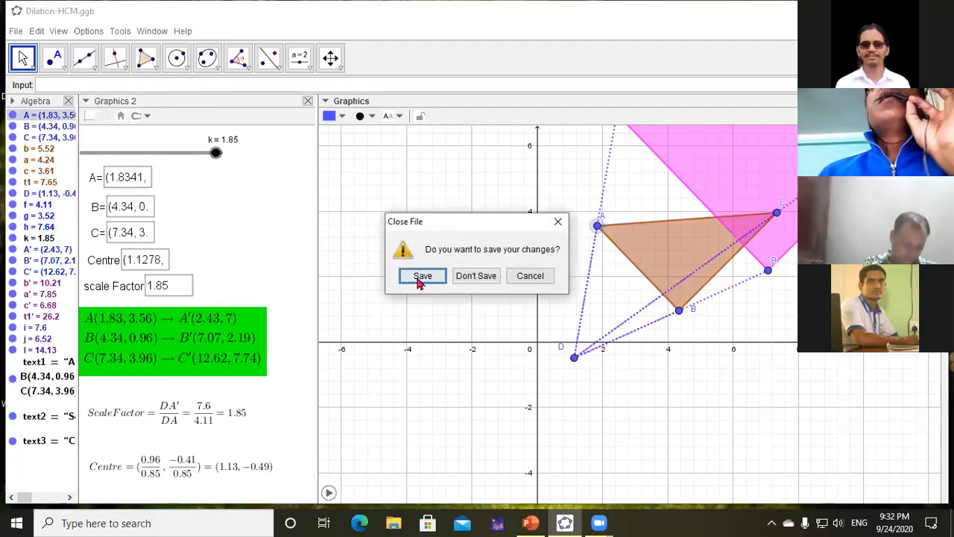
click(475, 275)
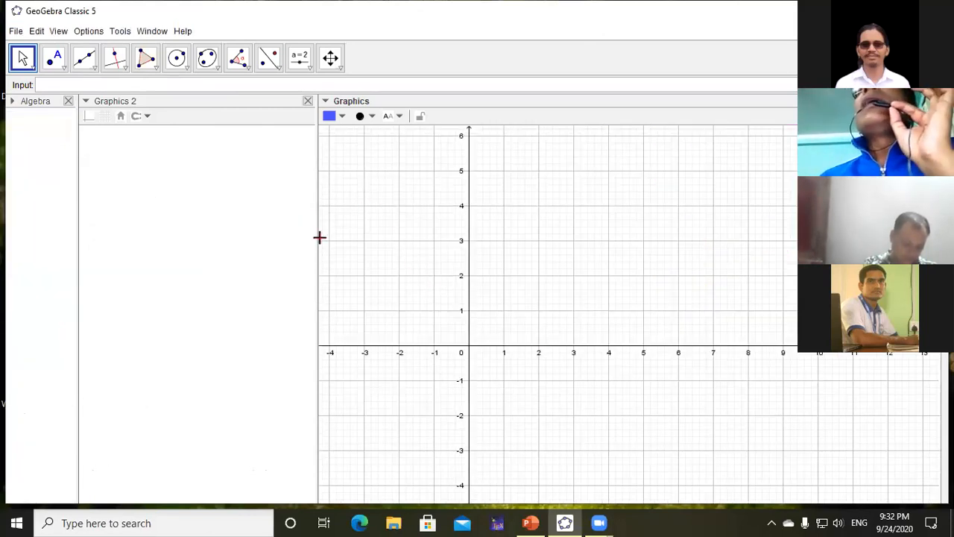
drag(318, 238, 181, 267)
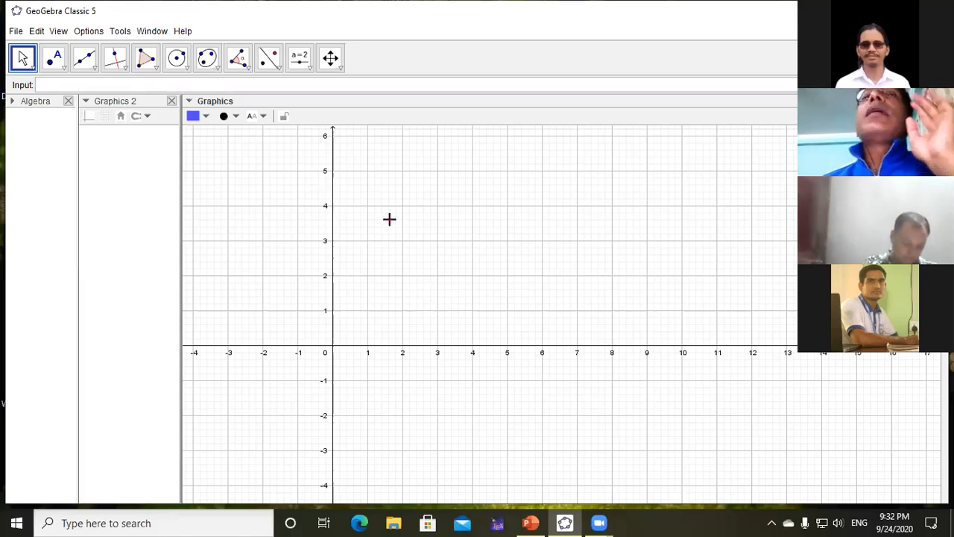
- Draw a triangle with the Polygon tool using vertices A (5, 4), B (7, 1) and C (9, 4), then return to the Move tool
click(147, 64)
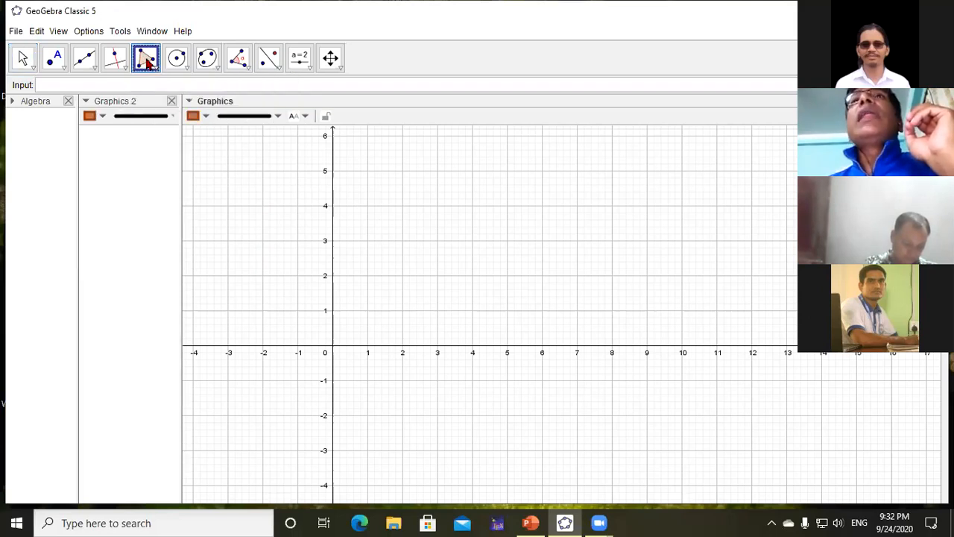
click(148, 64)
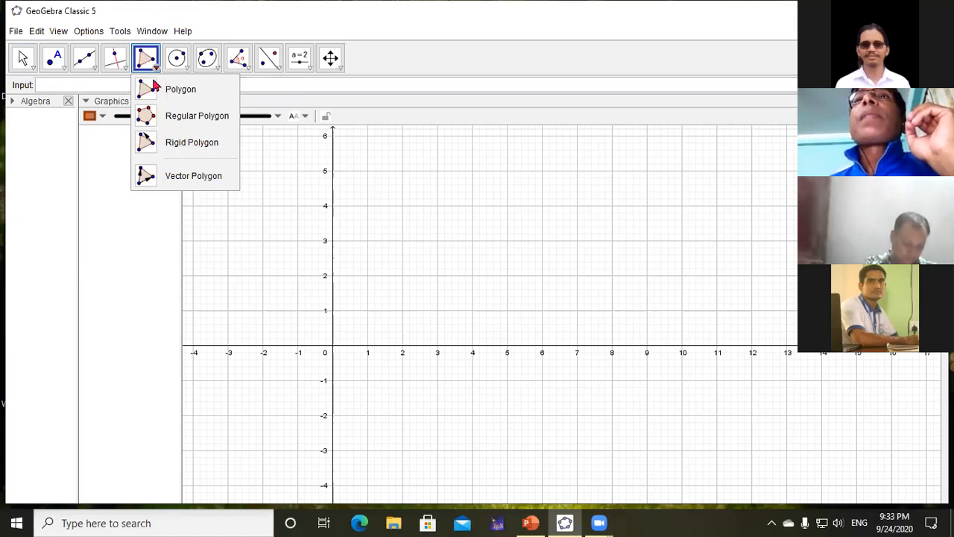
click(156, 90)
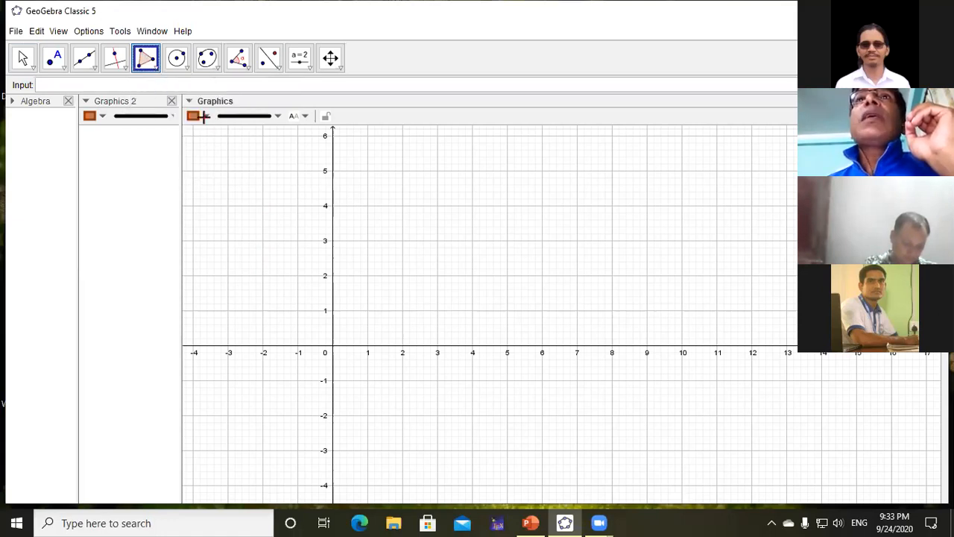
click(507, 205)
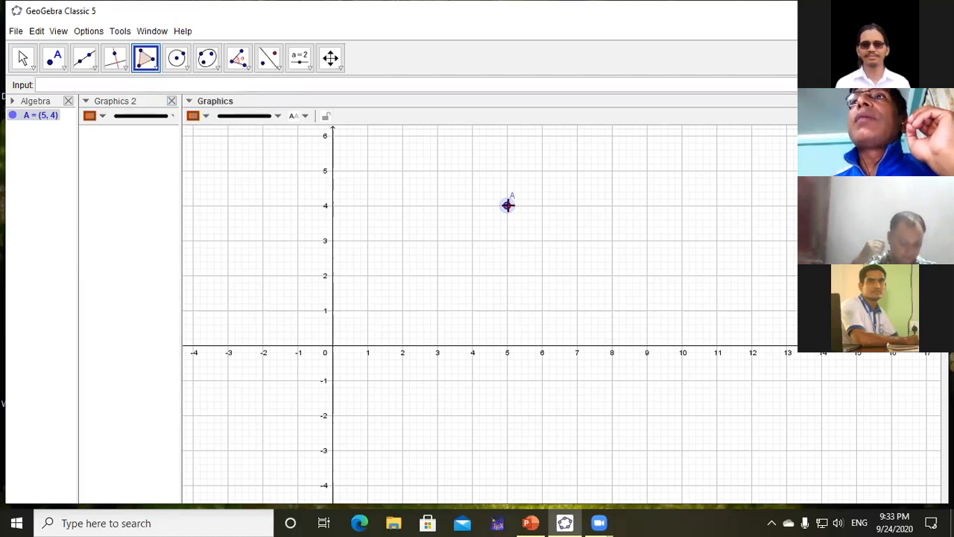
click(577, 310)
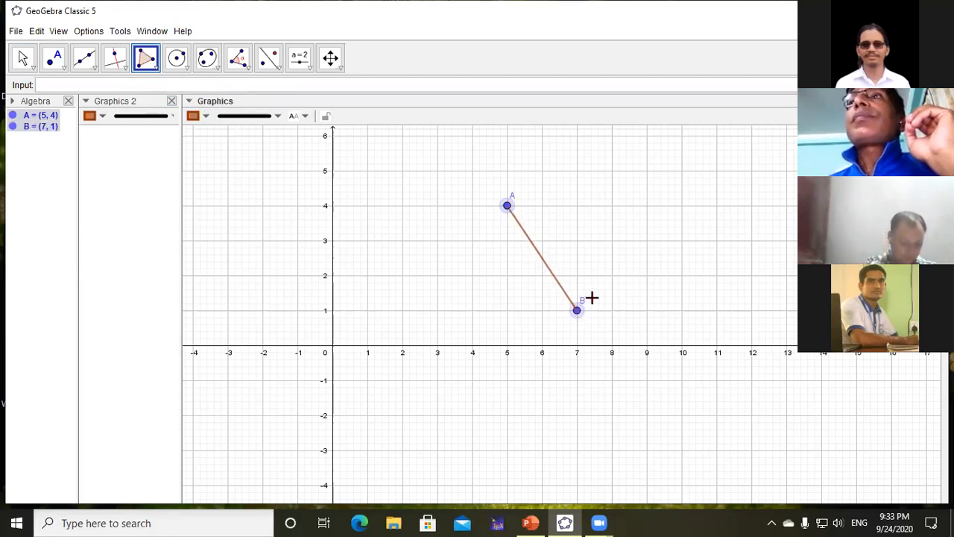
click(646, 206)
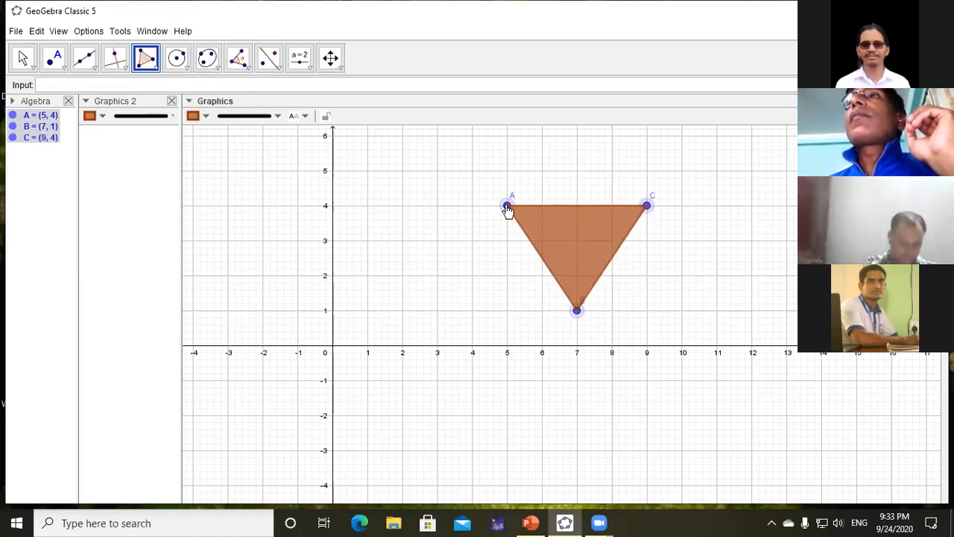
click(507, 205)
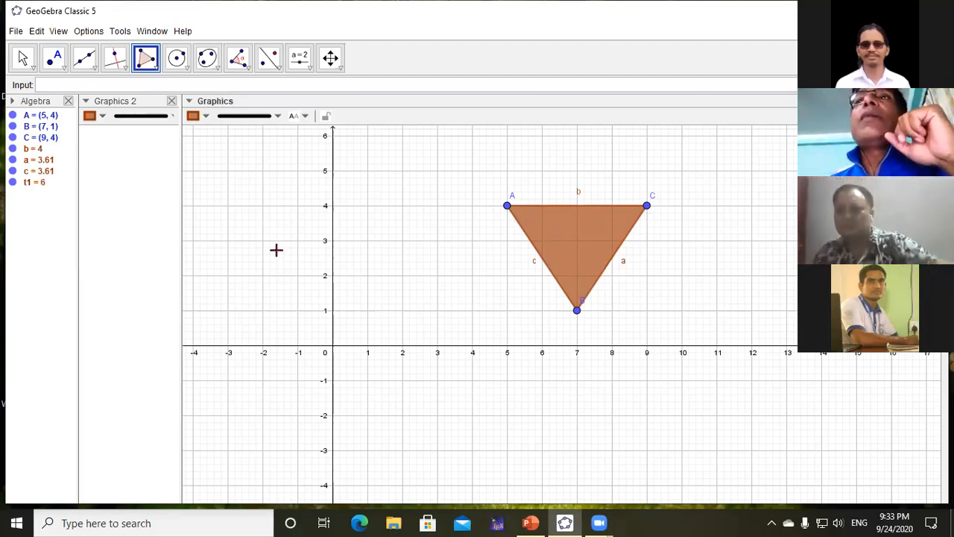
click(29, 63)
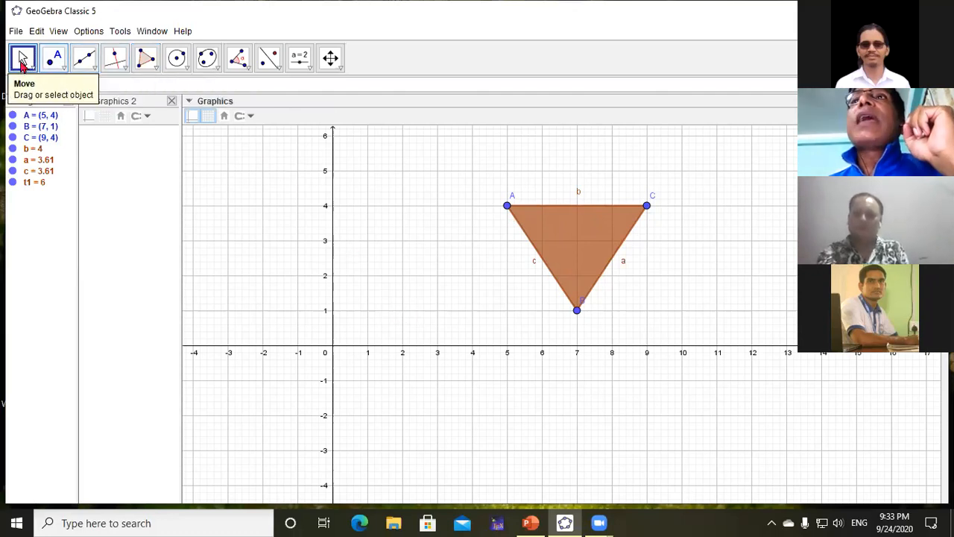
- Place point D at (3, 1) as the centre of dilation, and start a number slider named k near the y-axis
click(54, 58)
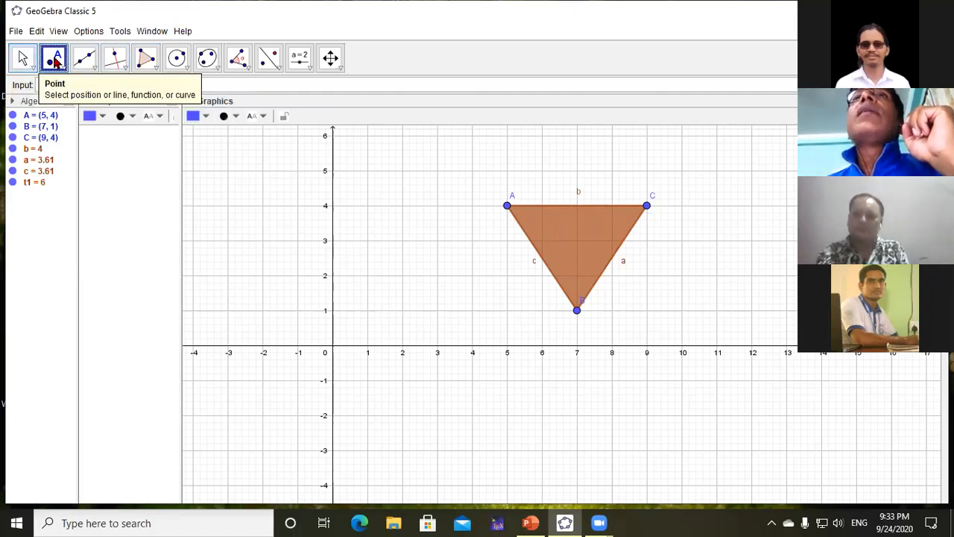
click(437, 310)
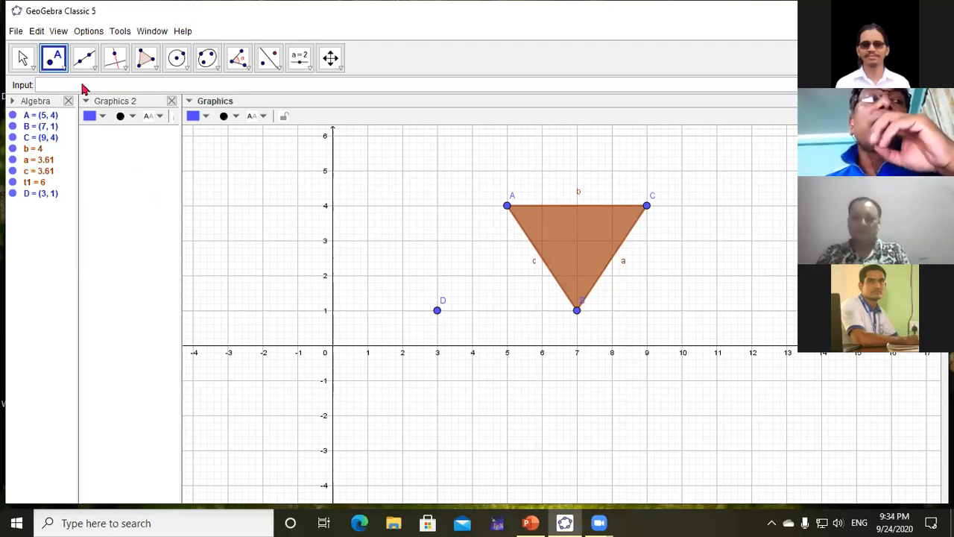
click(310, 68)
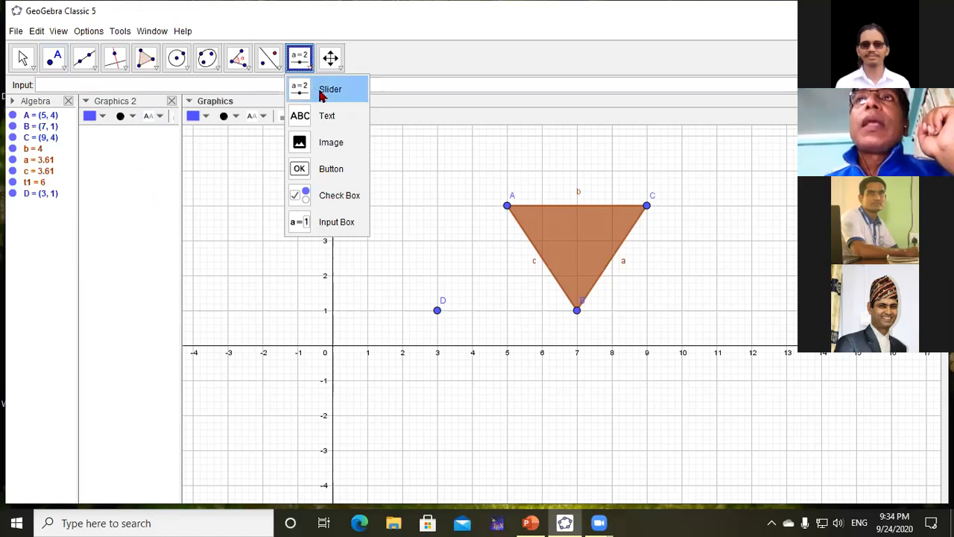
click(323, 92)
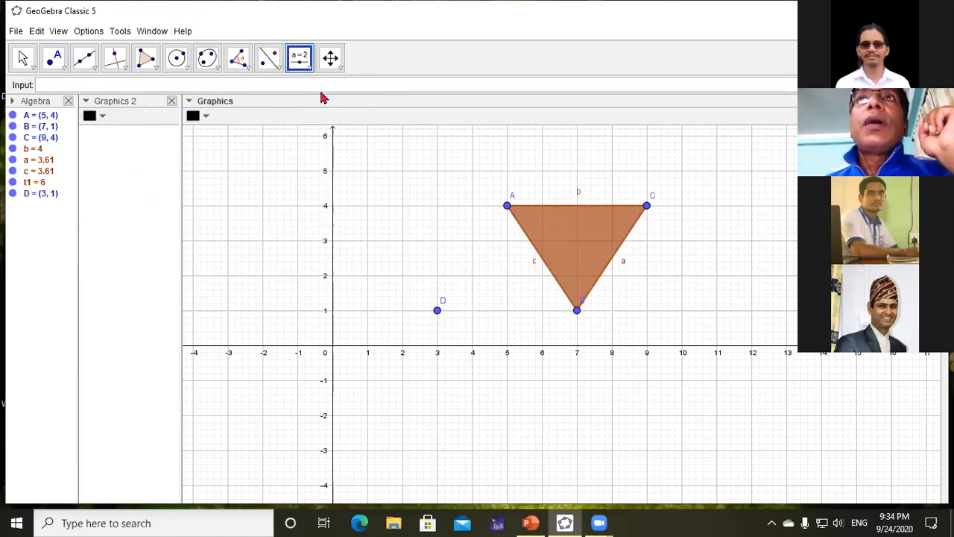
click(275, 202)
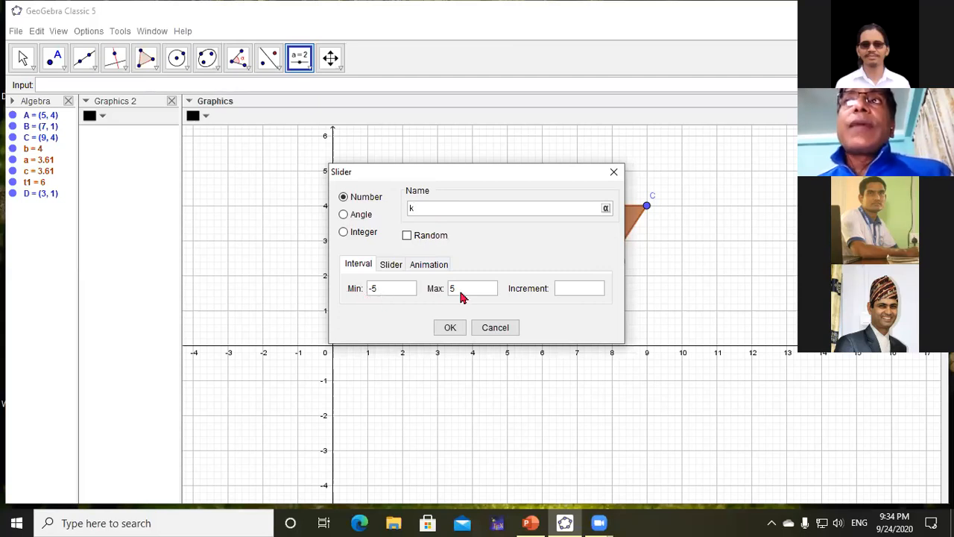
click(383, 292)
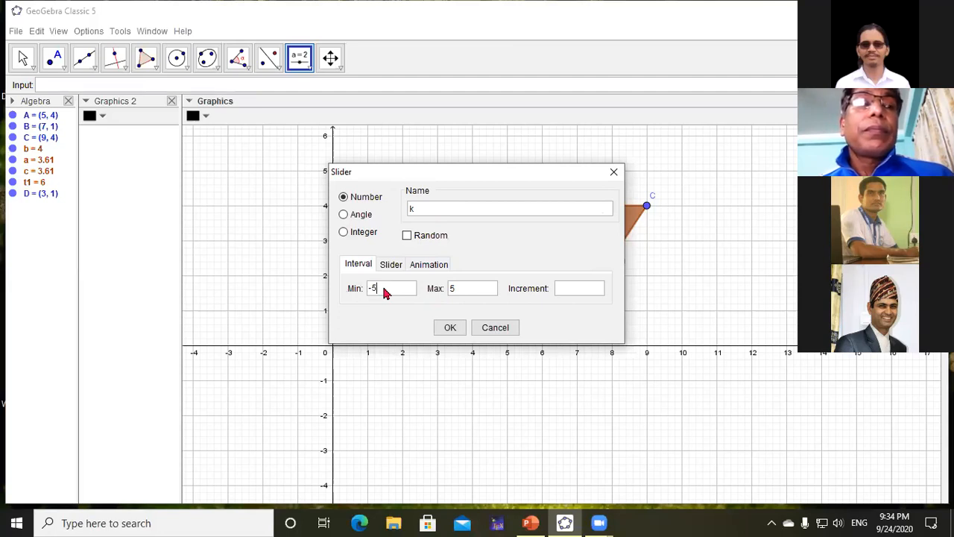
- Set the global font size to 20 pt
click(88, 31)
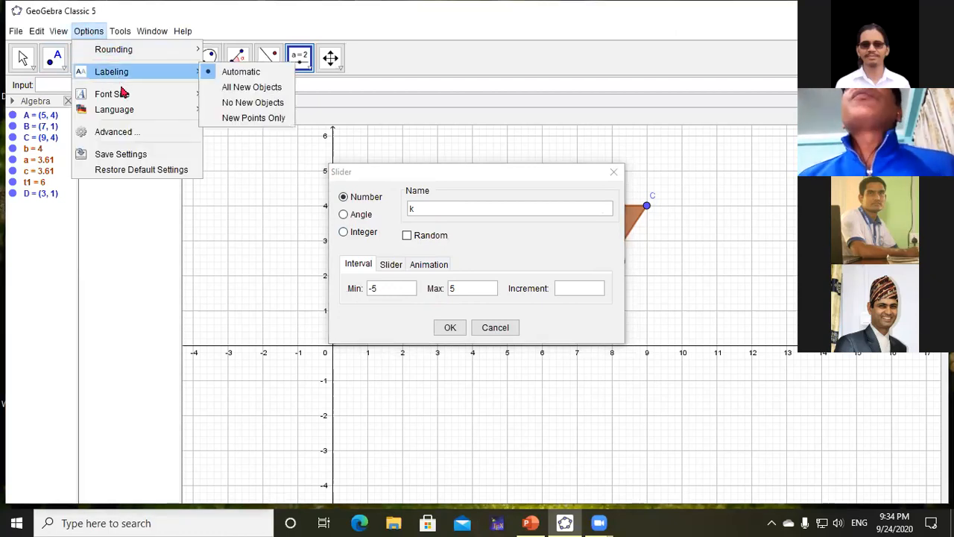
mouse_move(128, 95)
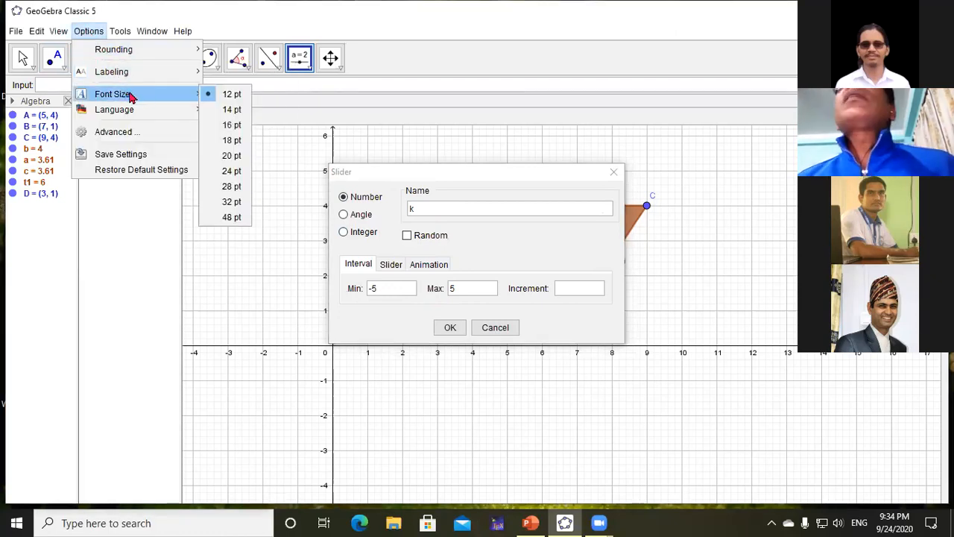
click(225, 153)
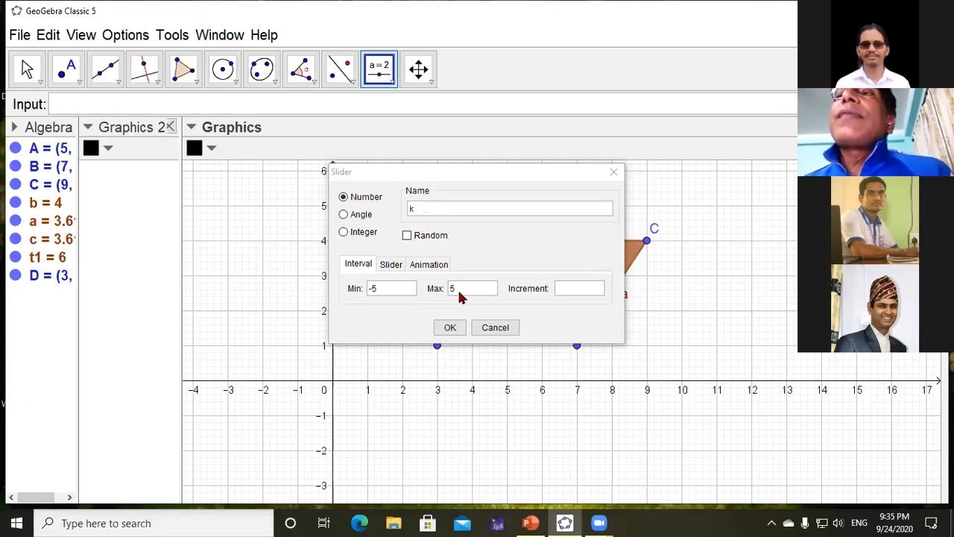
- Create slider k with minimum -2, maximum 2 and increment 0.1, and move it so it starts at about (-4, 5.2)
click(387, 293)
drag(387, 293, 370, 292)
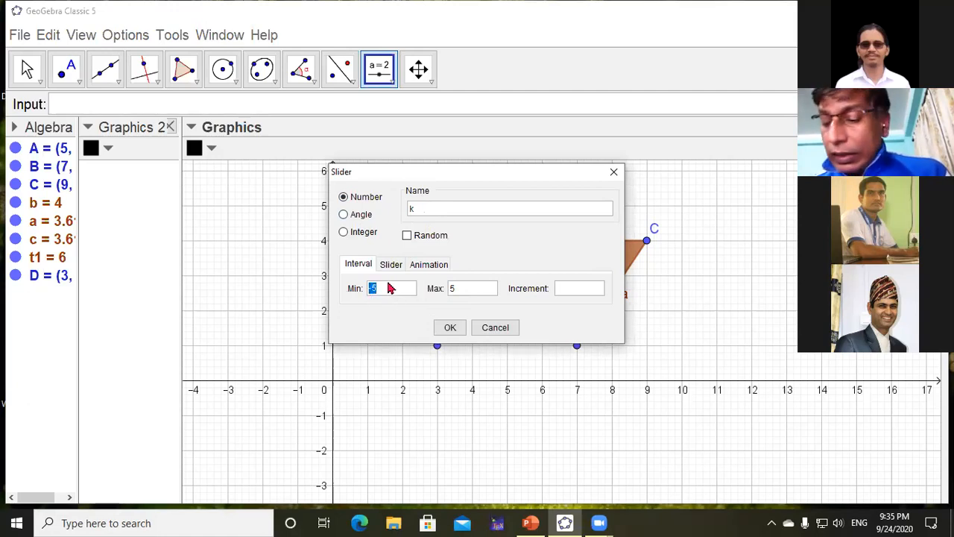
text(-)
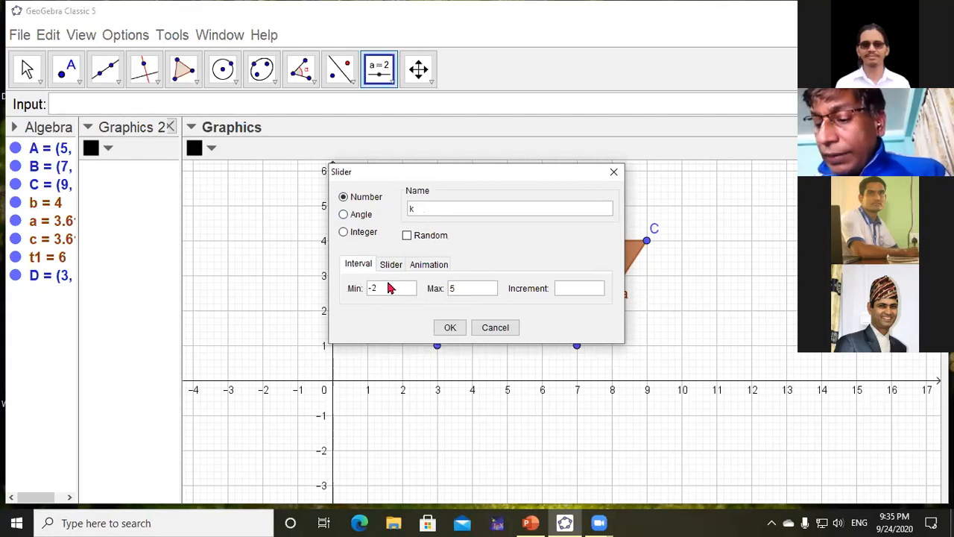
drag(462, 293, 451, 295)
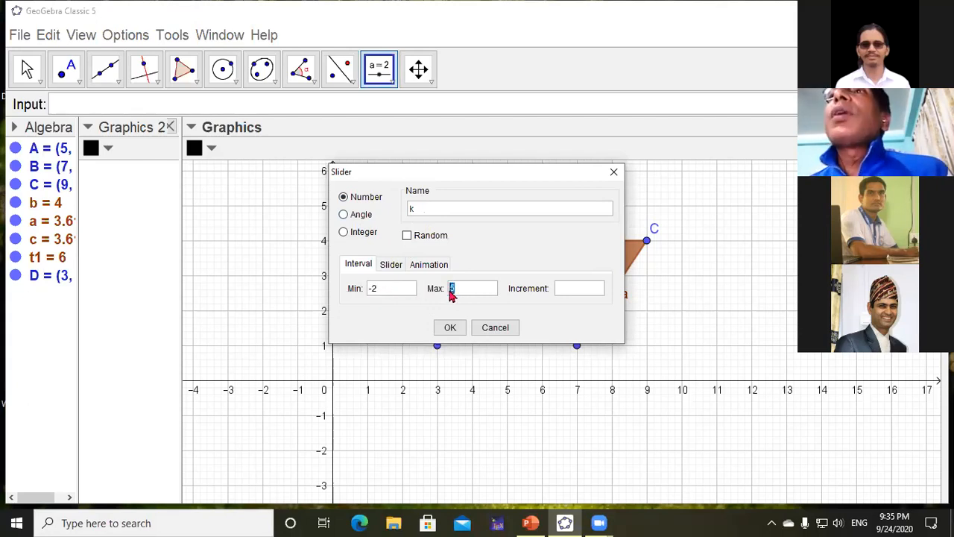
text(2)
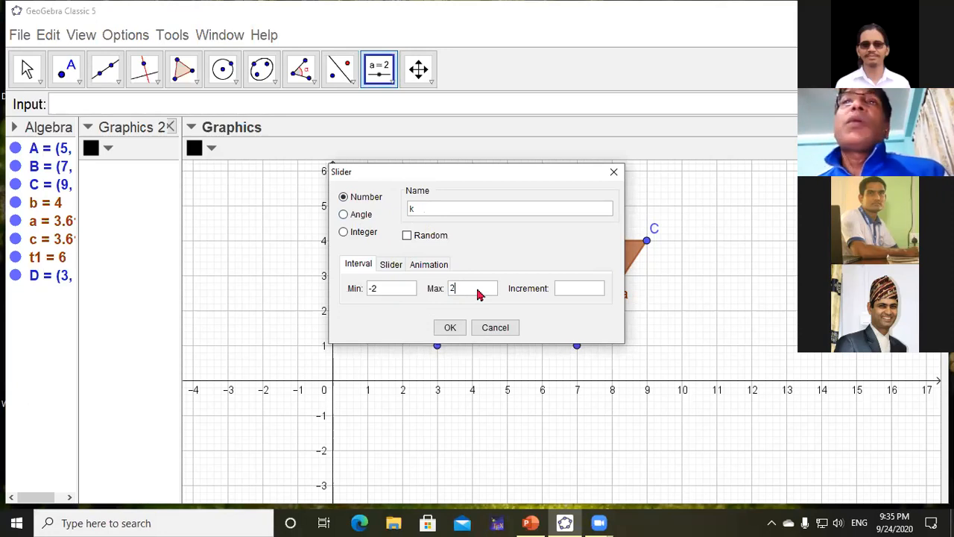
click(566, 293)
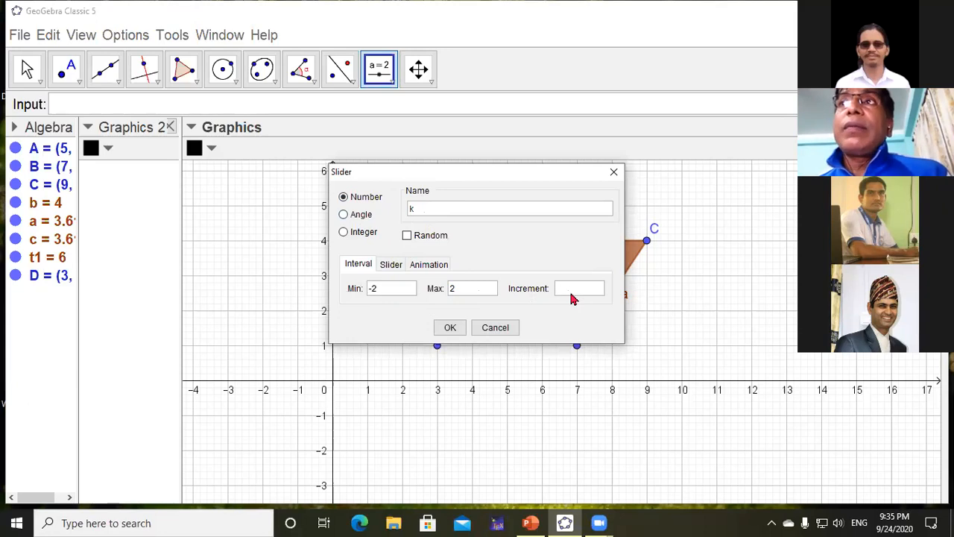
text(0.1)
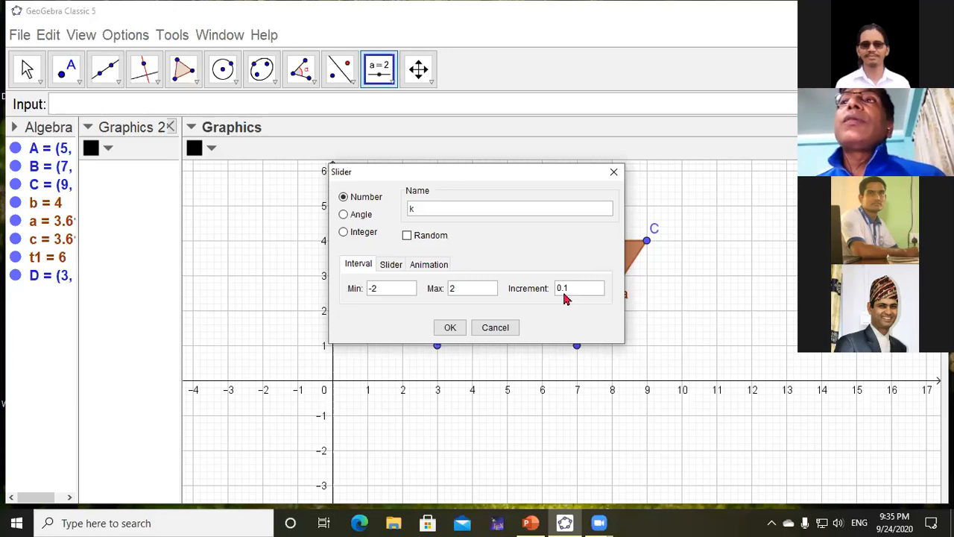
click(456, 325)
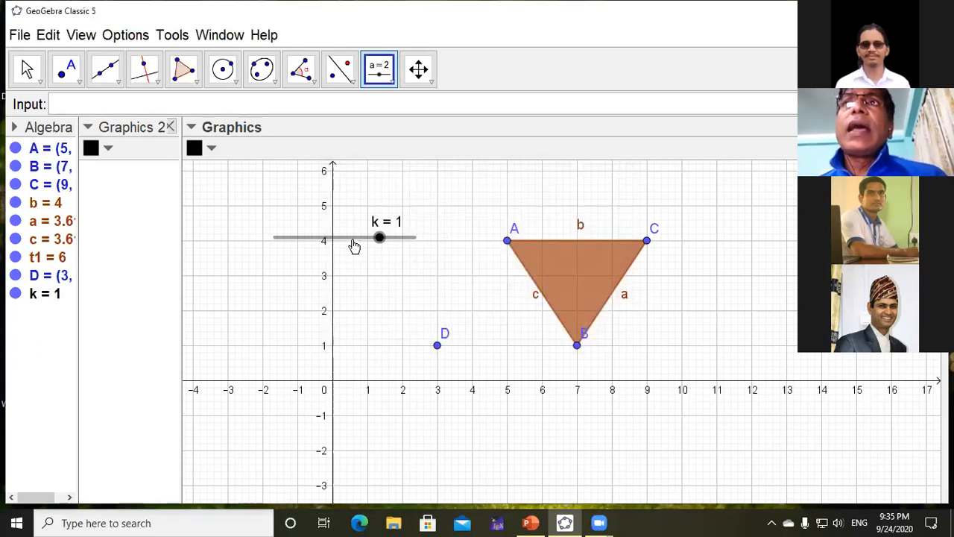
drag(355, 232, 273, 202)
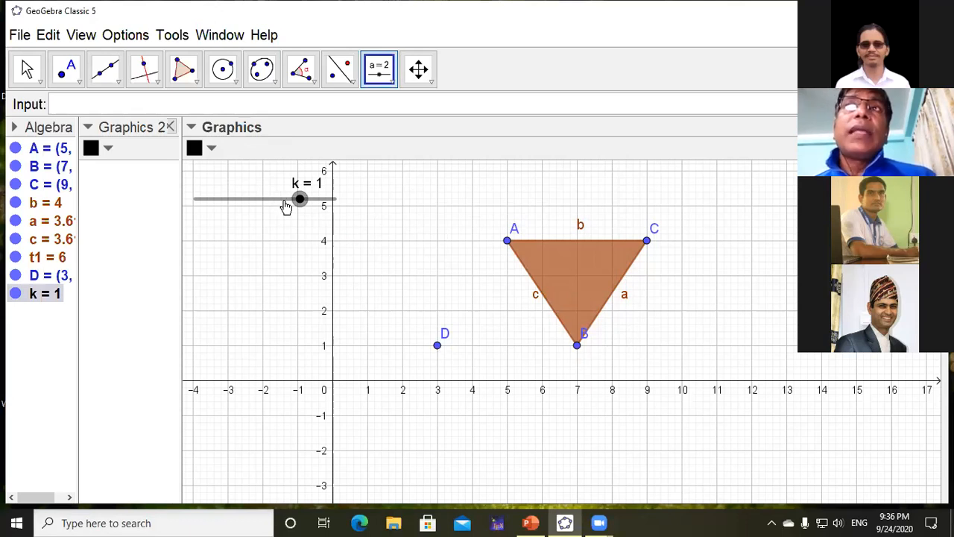
- Dilate the triangle ABC from point D by the factor k
click(353, 82)
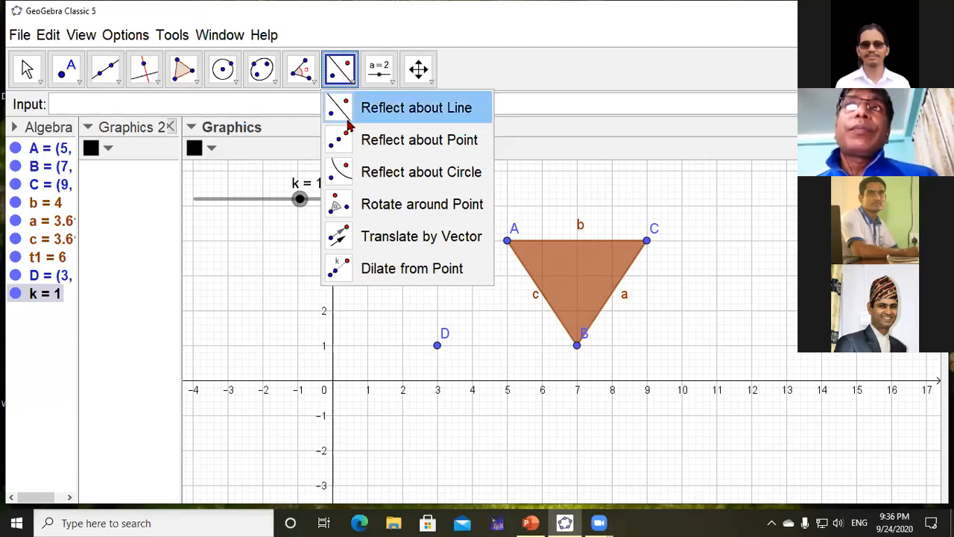
click(375, 274)
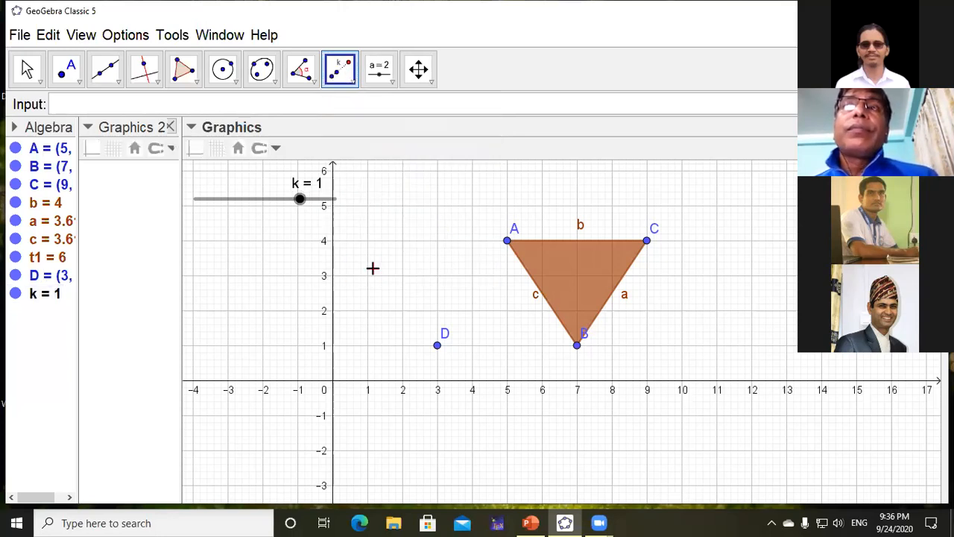
click(565, 275)
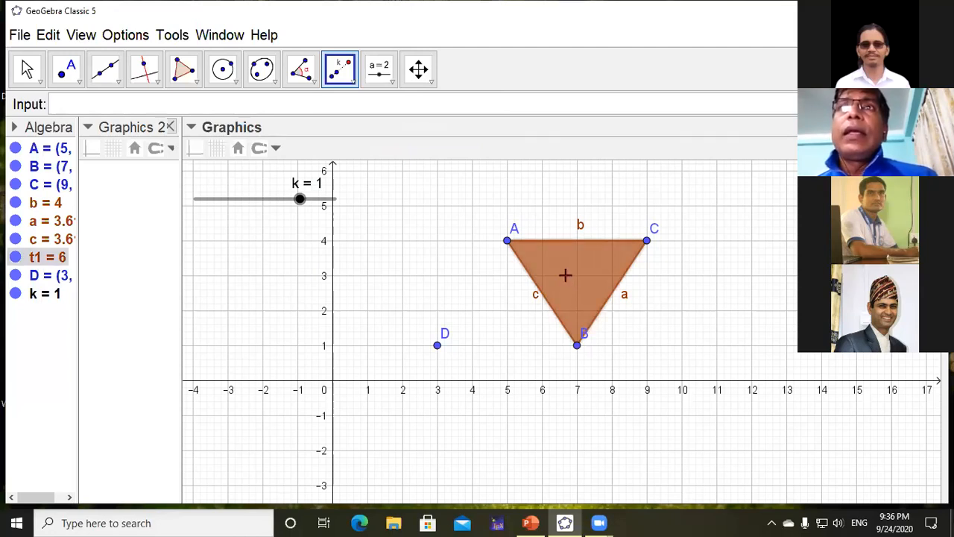
click(438, 347)
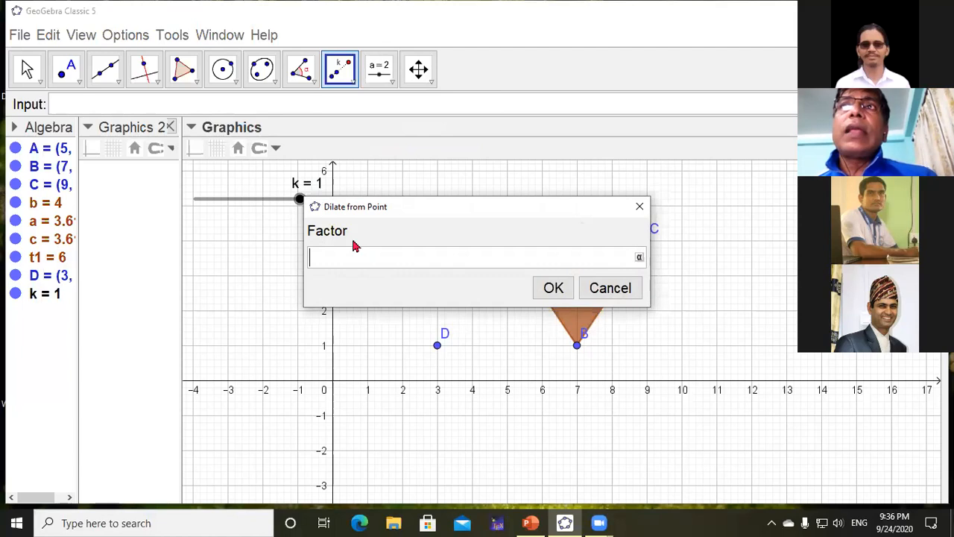
click(316, 257)
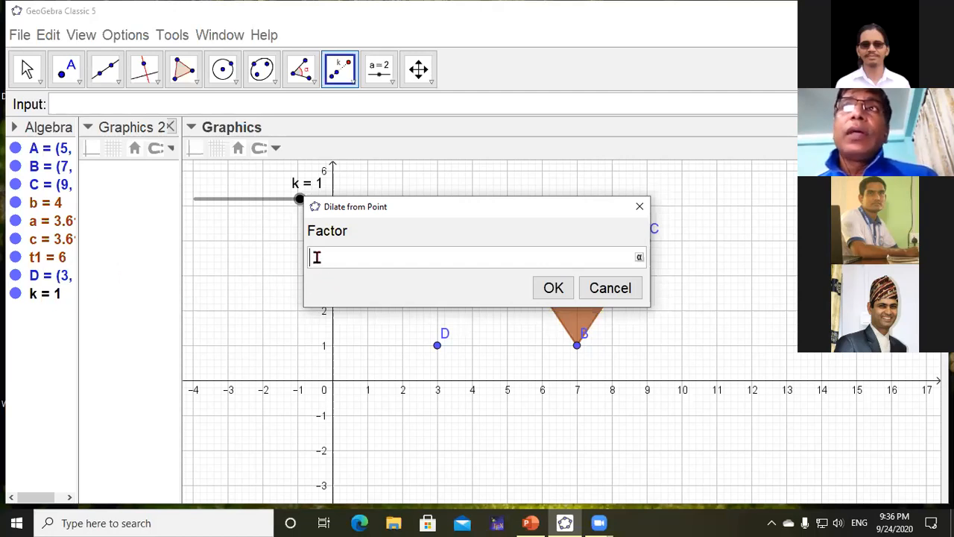
text(k)
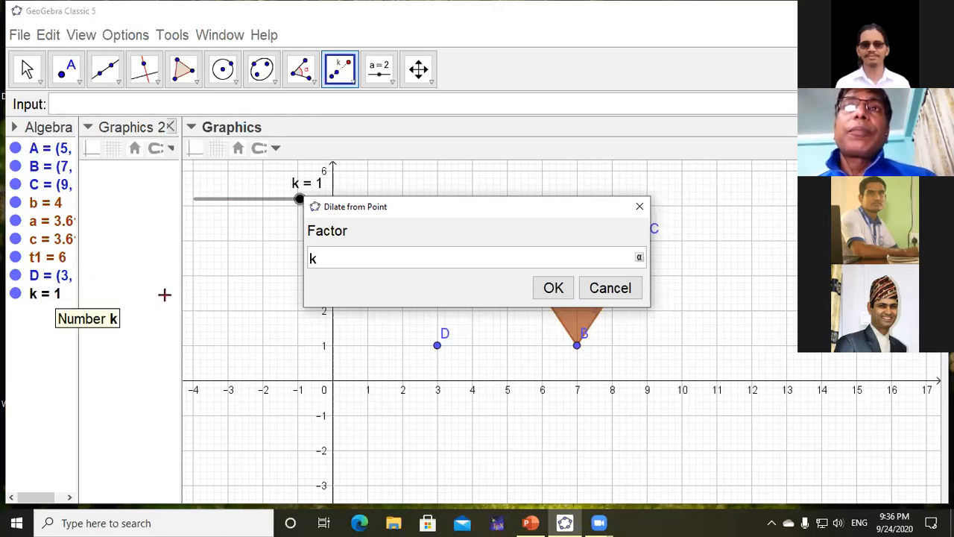
click(553, 290)
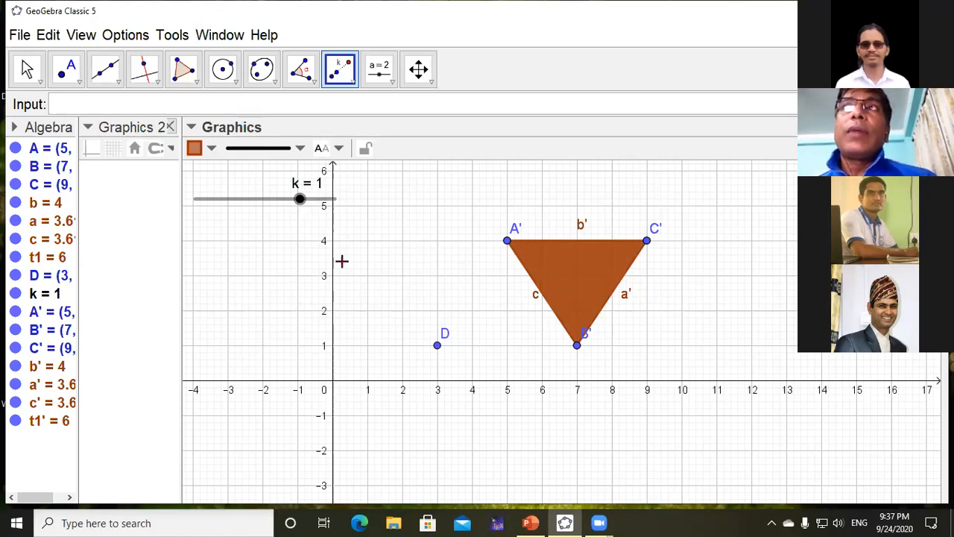
- Return to the Move tool and set slider k to -0.8
key(Escape)
drag(301, 206, 336, 226)
key(ctrl+z)
drag(203, 224, 239, 239)
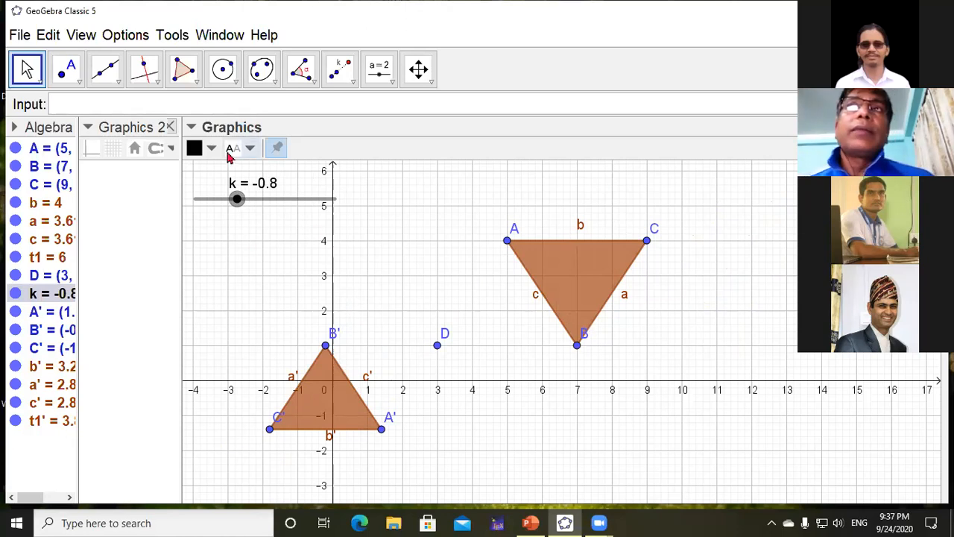
- Draw segments from centre D to vertex A and from D to its image A' with the Segment tool
click(120, 82)
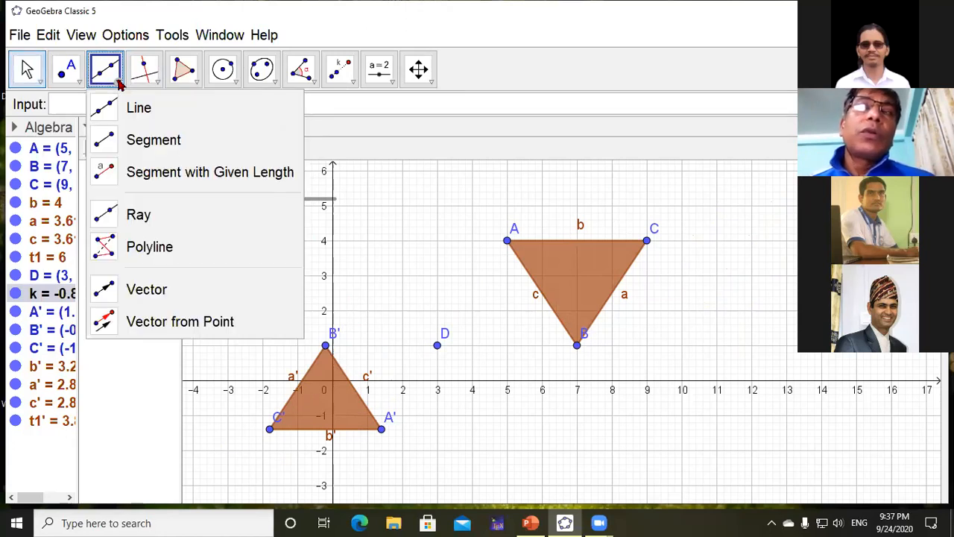
click(137, 146)
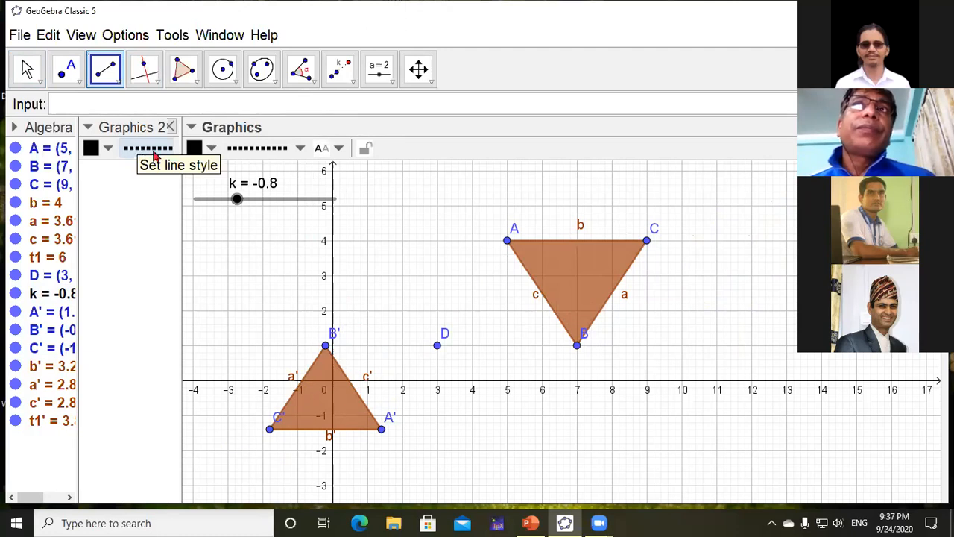
click(440, 348)
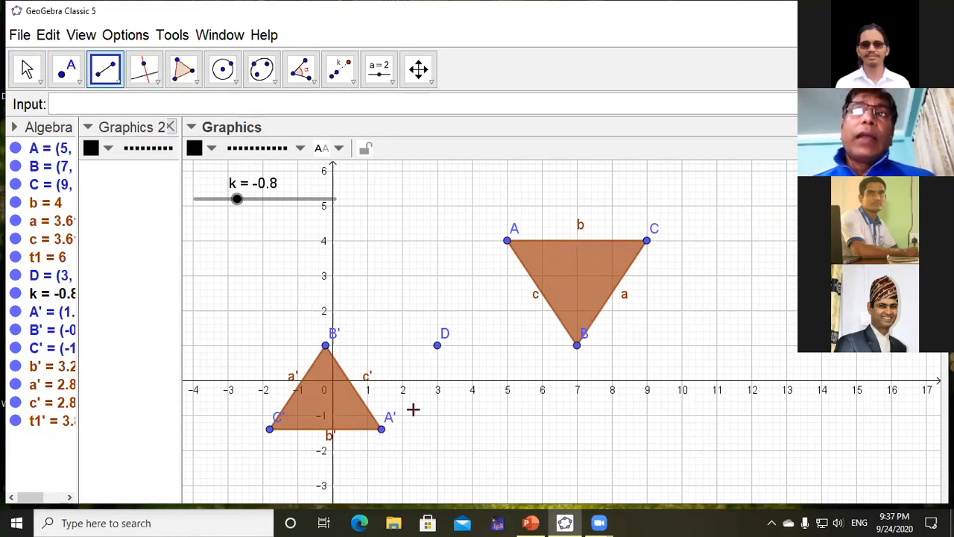
click(438, 347)
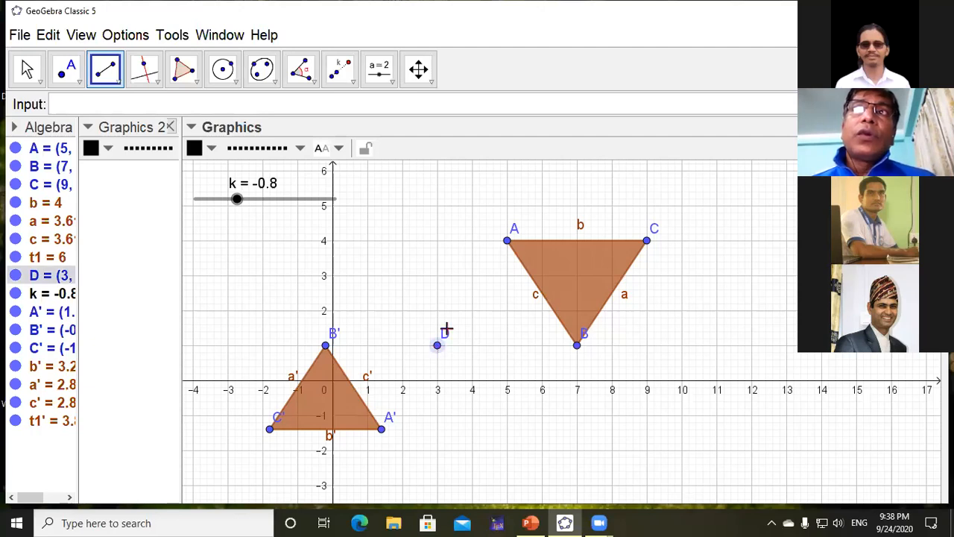
click(506, 243)
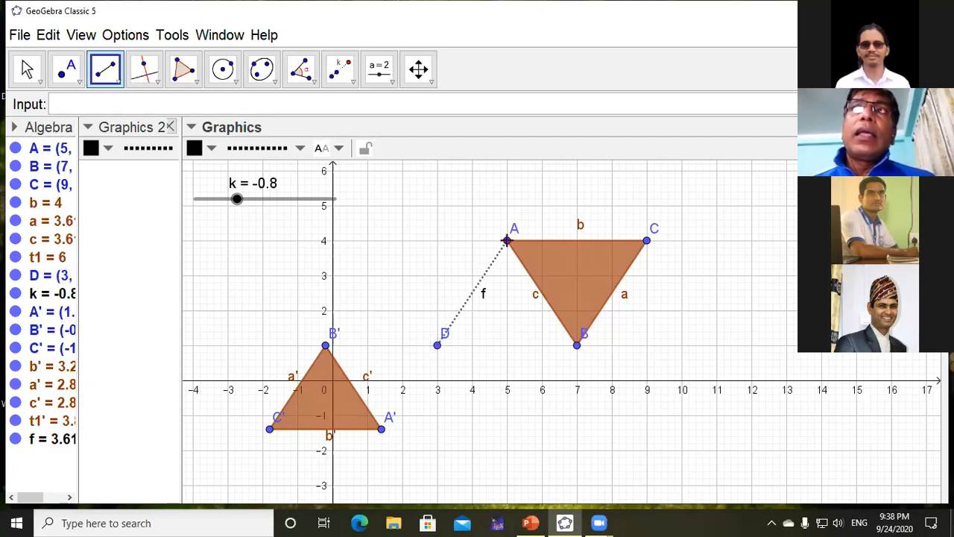
click(437, 347)
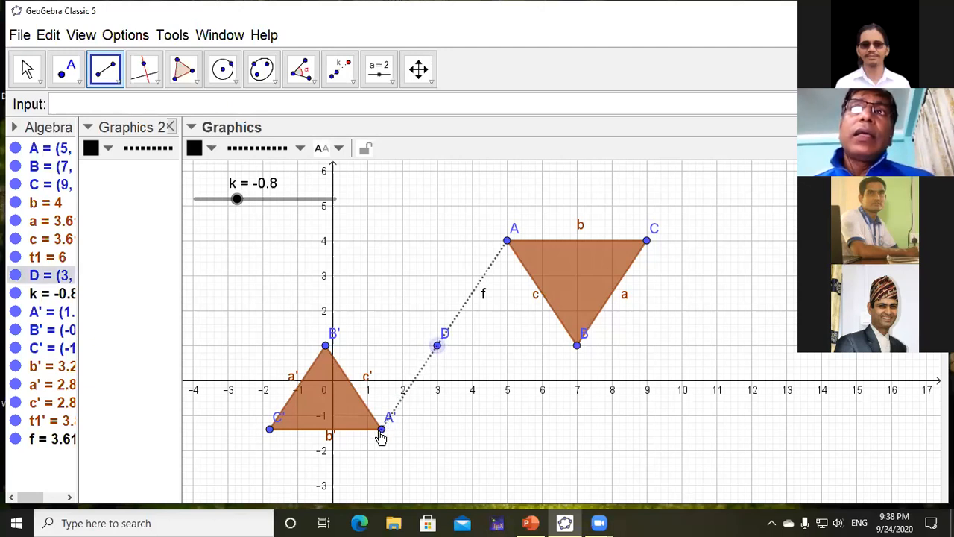
click(381, 429)
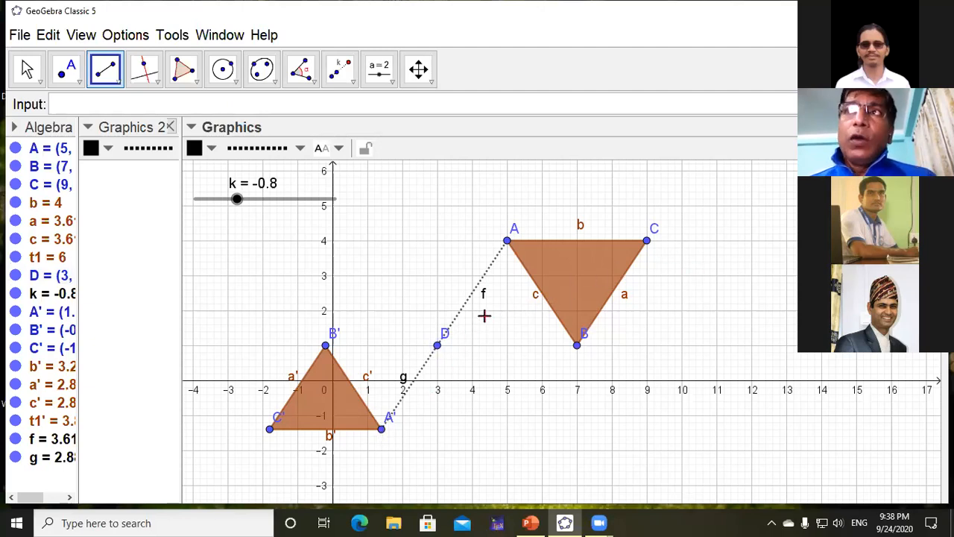
- Draw segments from centre D to vertex B and from D to its image B'
click(438, 348)
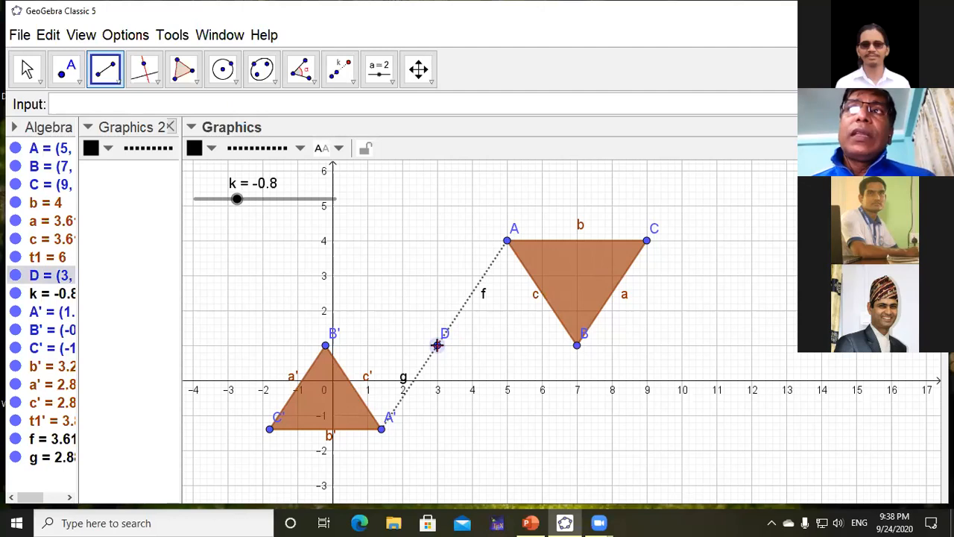
click(578, 348)
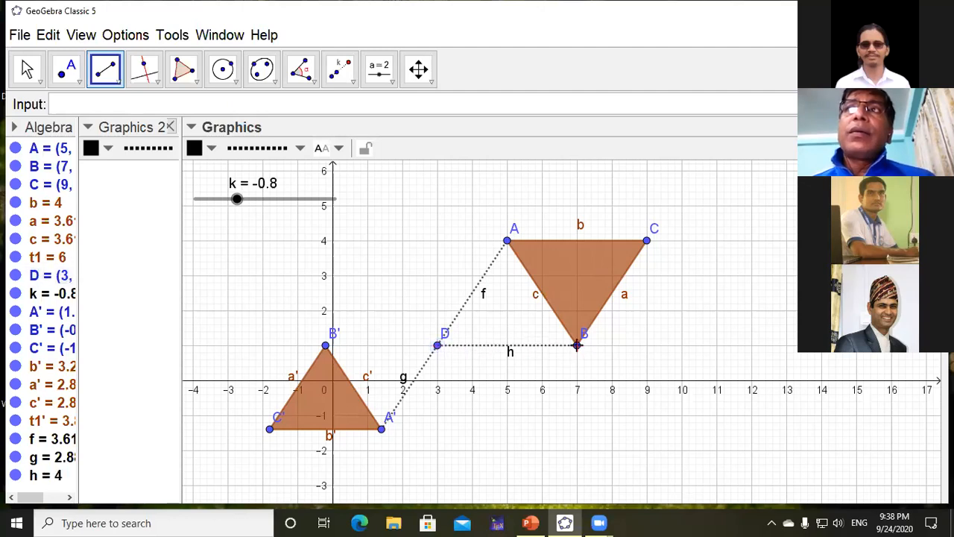
click(437, 346)
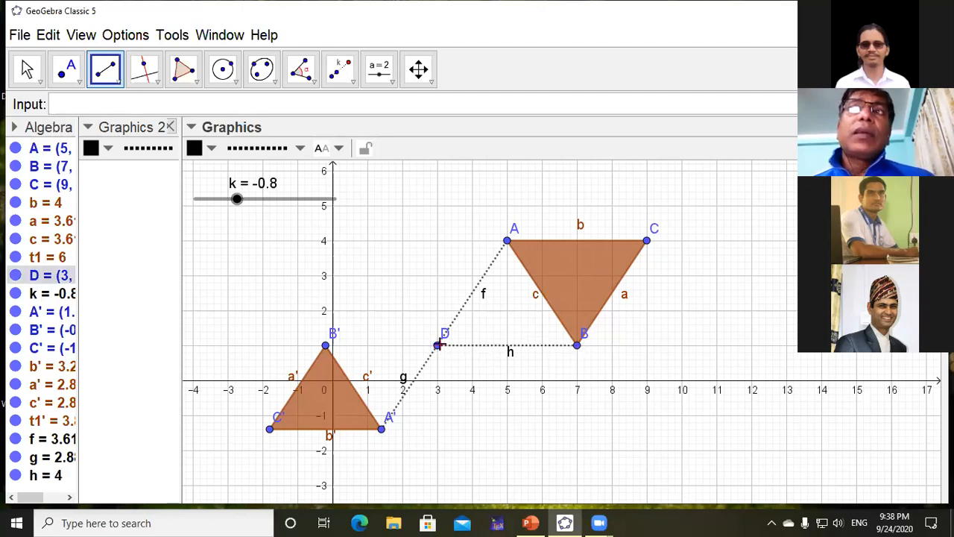
click(325, 348)
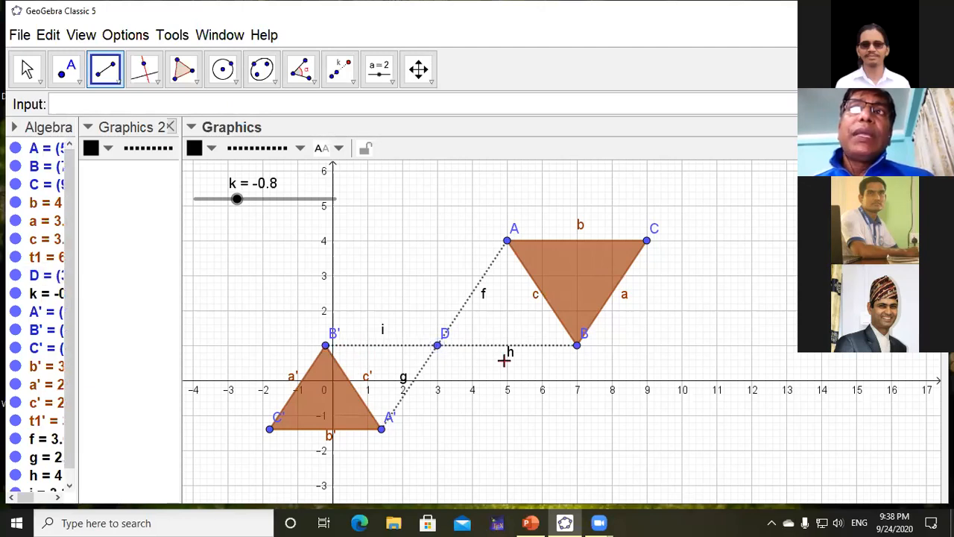
- Draw segments from centre D to vertex C and from D to its image C'
click(438, 349)
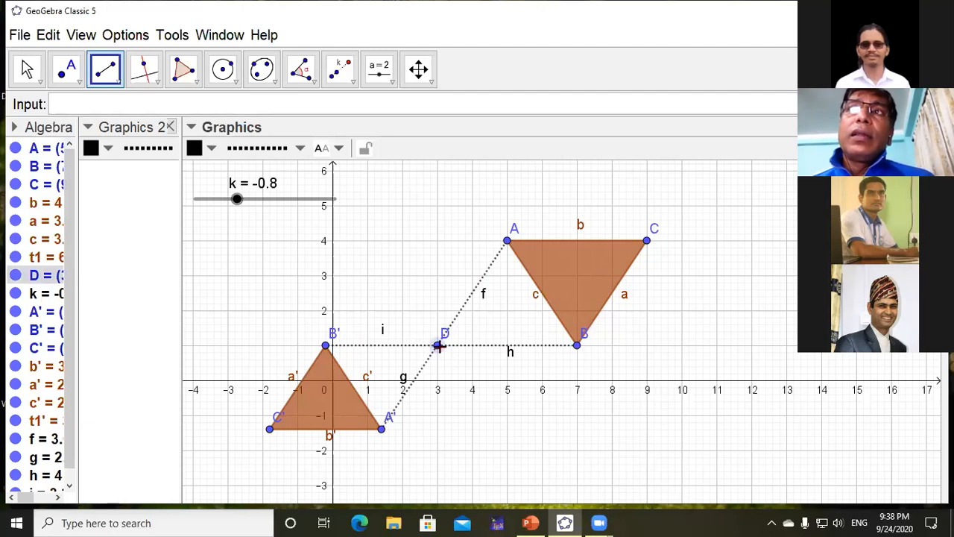
click(646, 243)
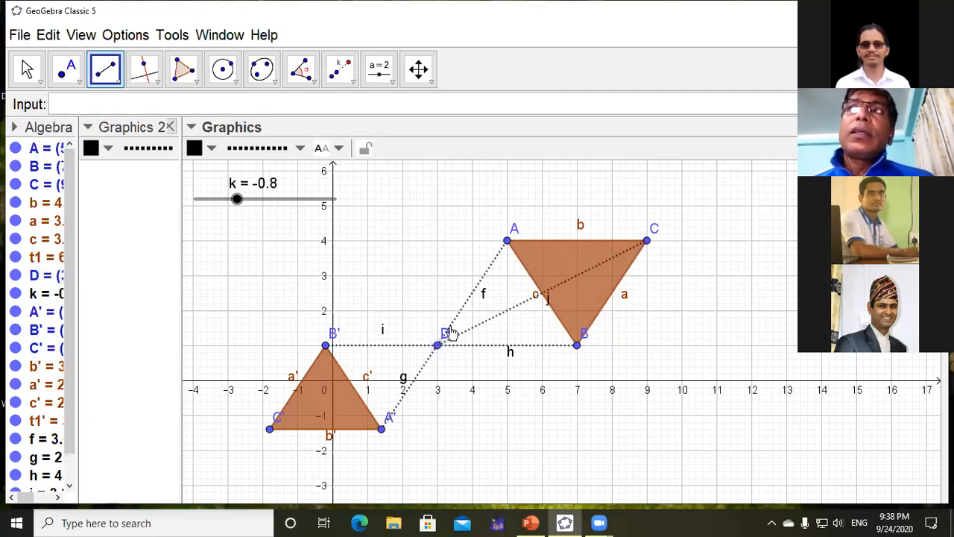
click(438, 346)
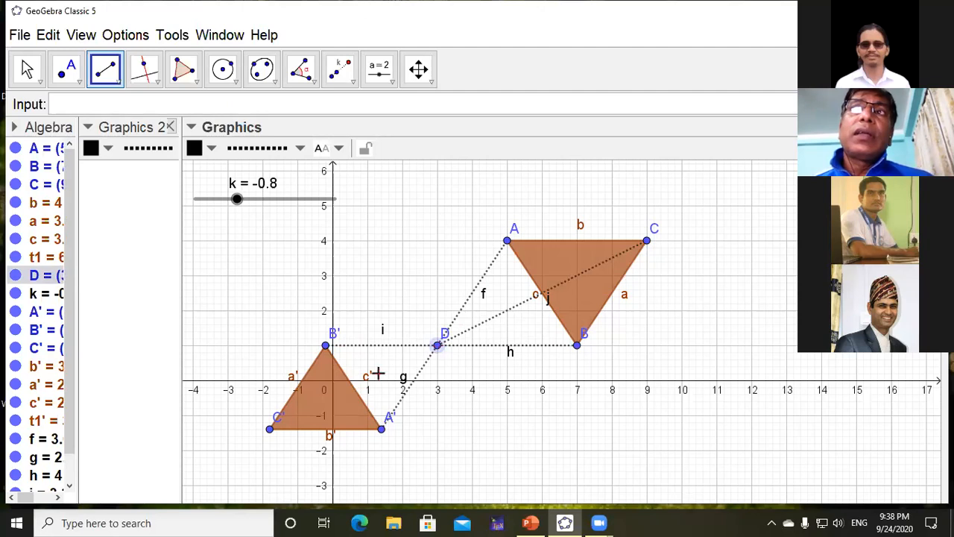
click(270, 429)
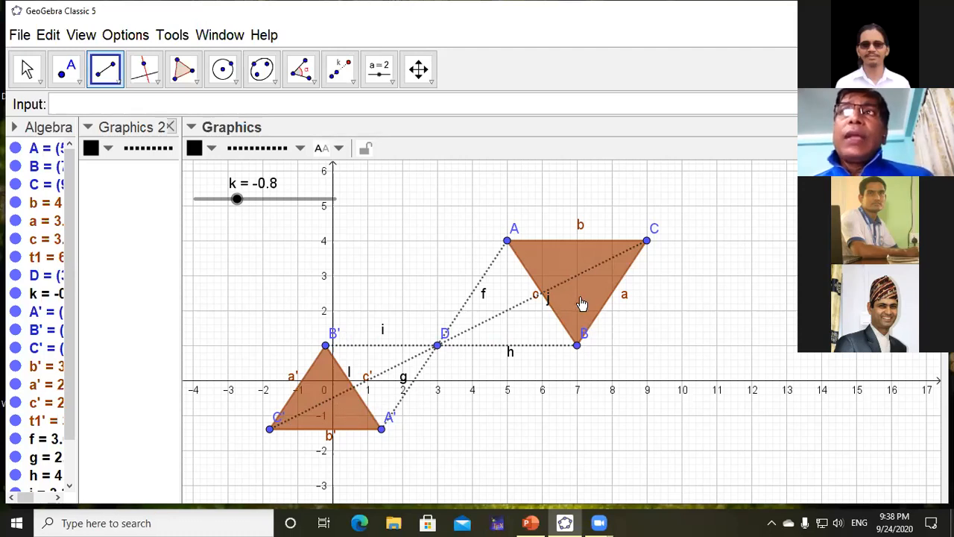
right_click(324, 384)
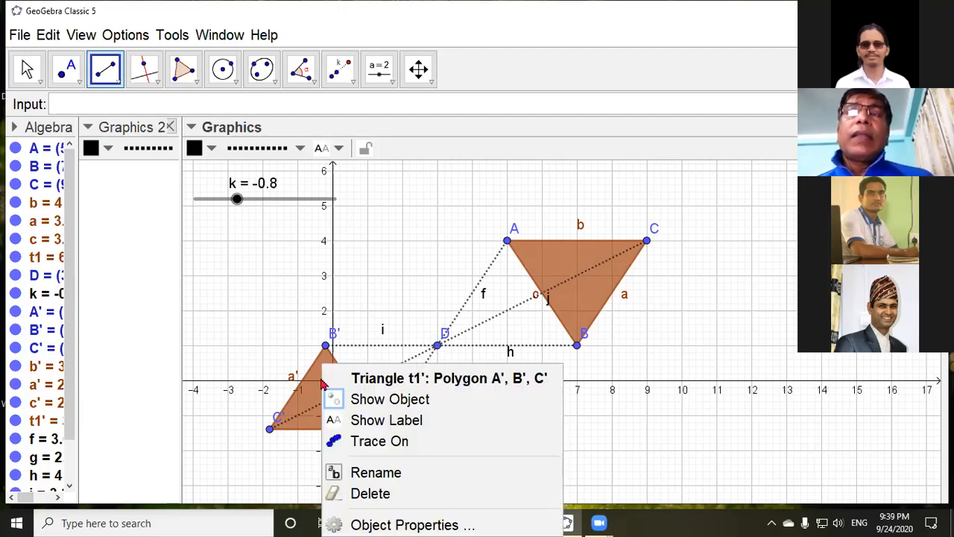
click(317, 386)
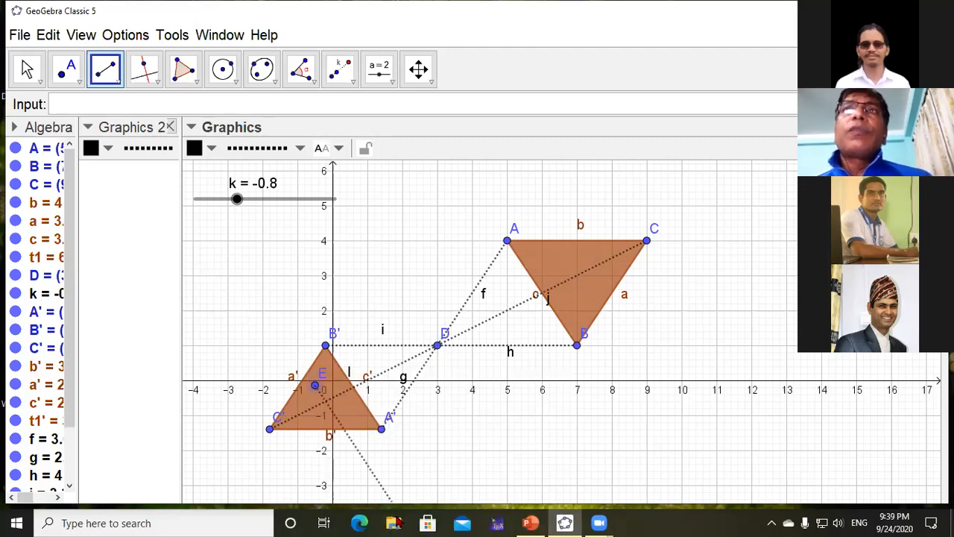
key(Escape)
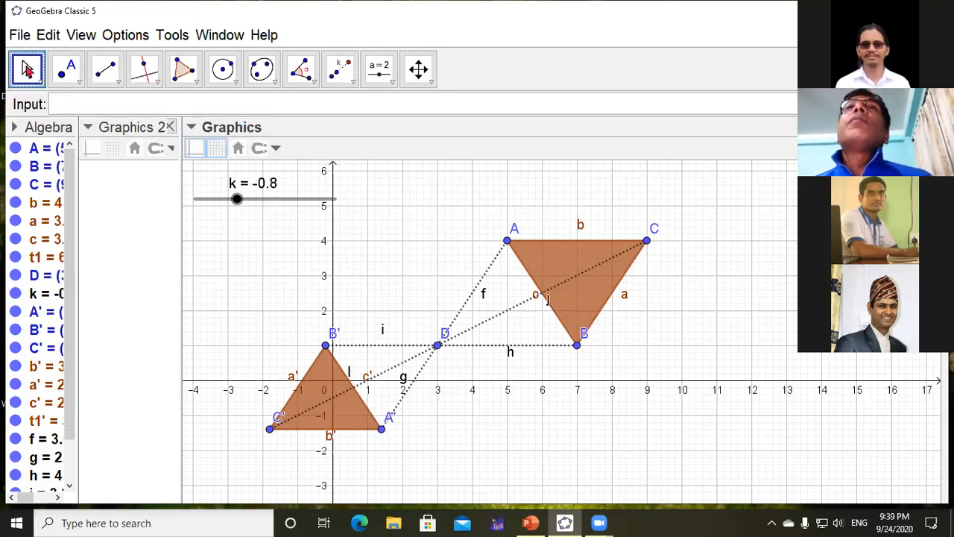
- Colour the image triangle A'B'C' blue and make its fill slightly more opaque
click(321, 379)
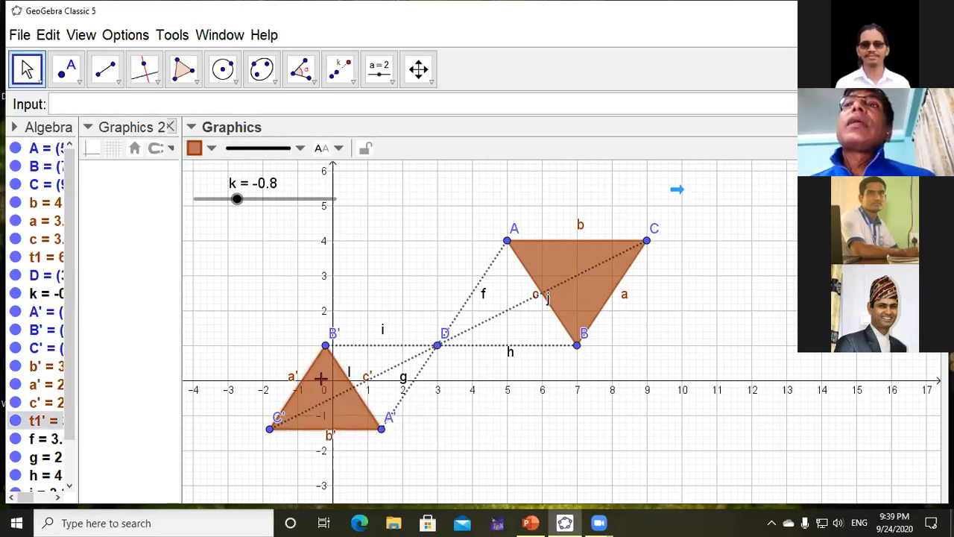
click(212, 150)
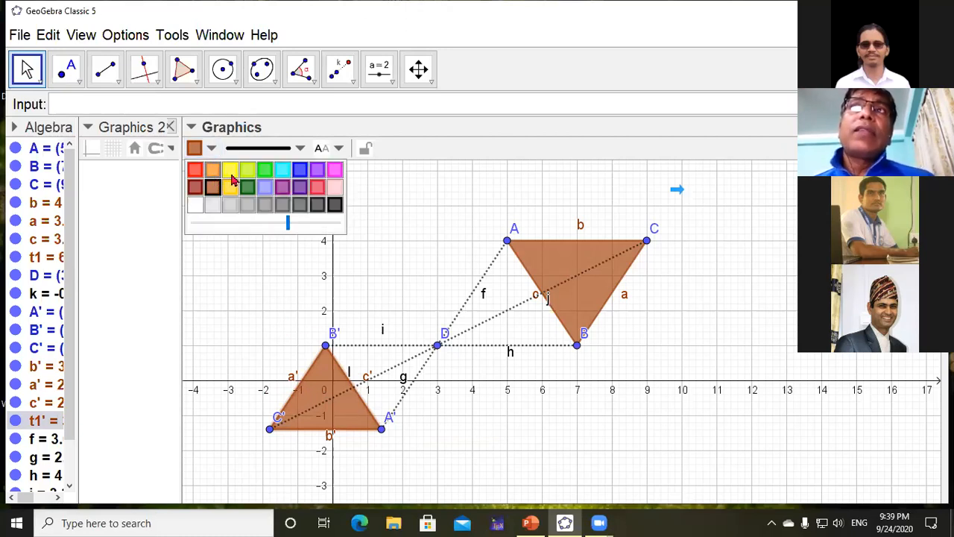
click(301, 172)
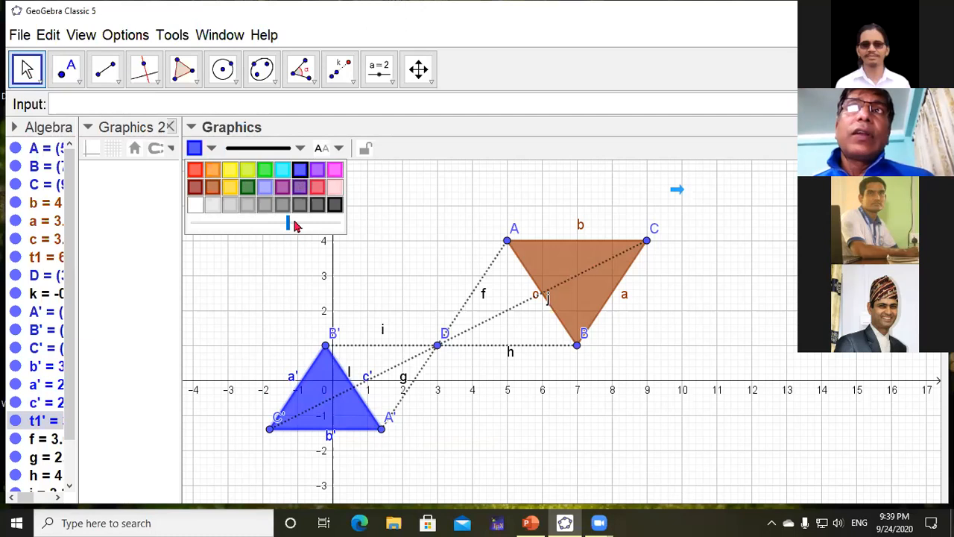
drag(291, 228, 301, 226)
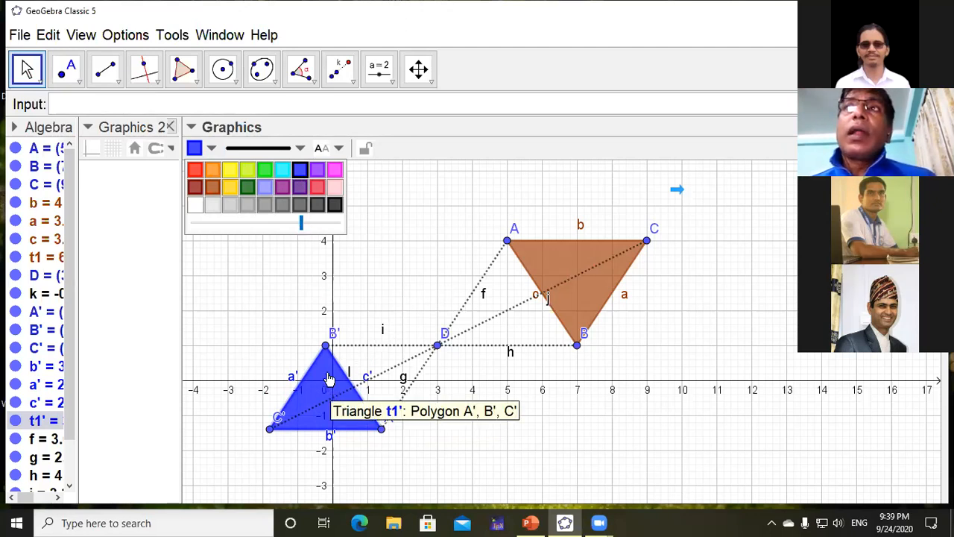
click(296, 275)
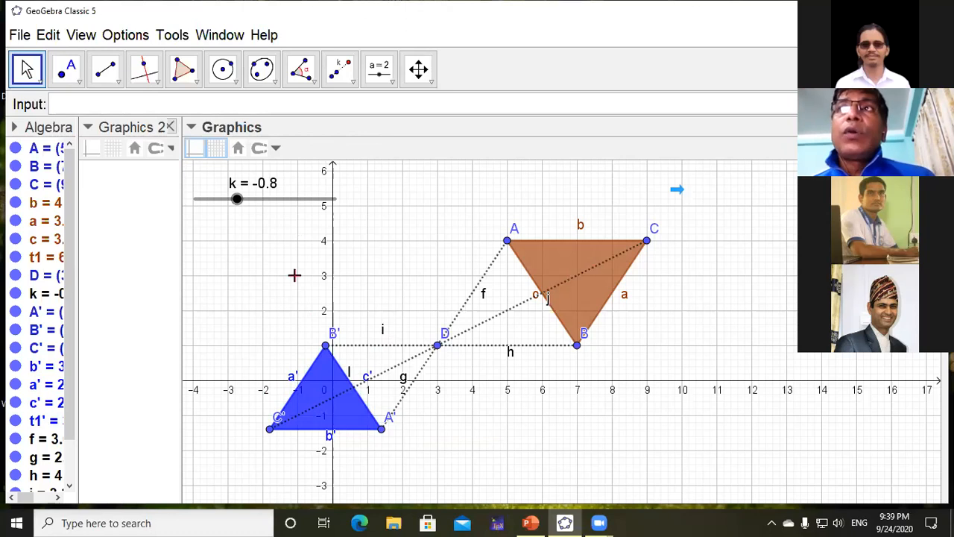
- Move centre D to about (3.2, 1.3) and vary slider k, bringing it back to -0.8
click(440, 351)
mouse_move(431, 328)
mouse_down()
mouse_move(422, 249)
mouse_move(434, 296)
mouse_move(509, 358)
mouse_move(464, 337)
mouse_move(439, 283)
mouse_move(446, 340)
mouse_up()
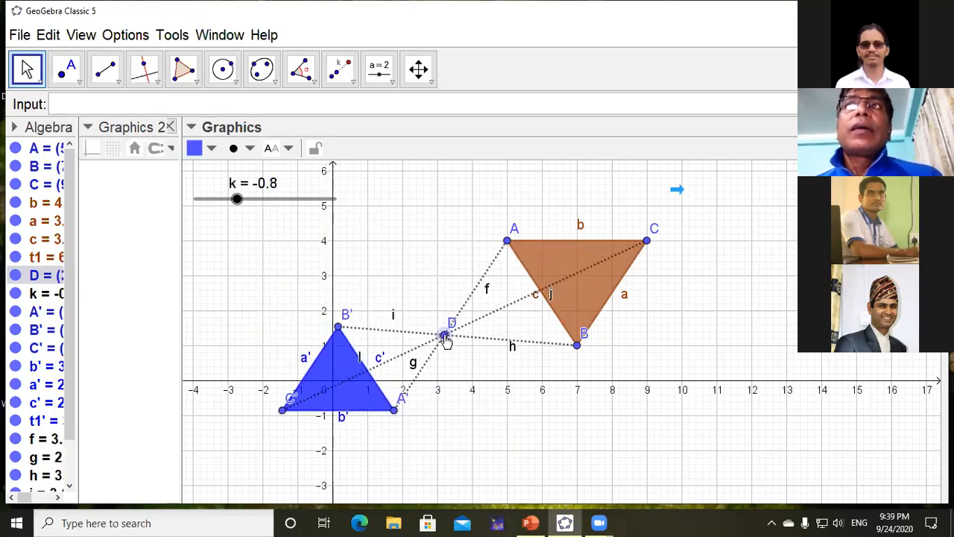
mouse_move(240, 207)
mouse_down()
mouse_move(276, 207)
mouse_move(219, 203)
mouse_move(266, 202)
mouse_move(240, 207)
mouse_up()
drag(328, 211, 239, 228)
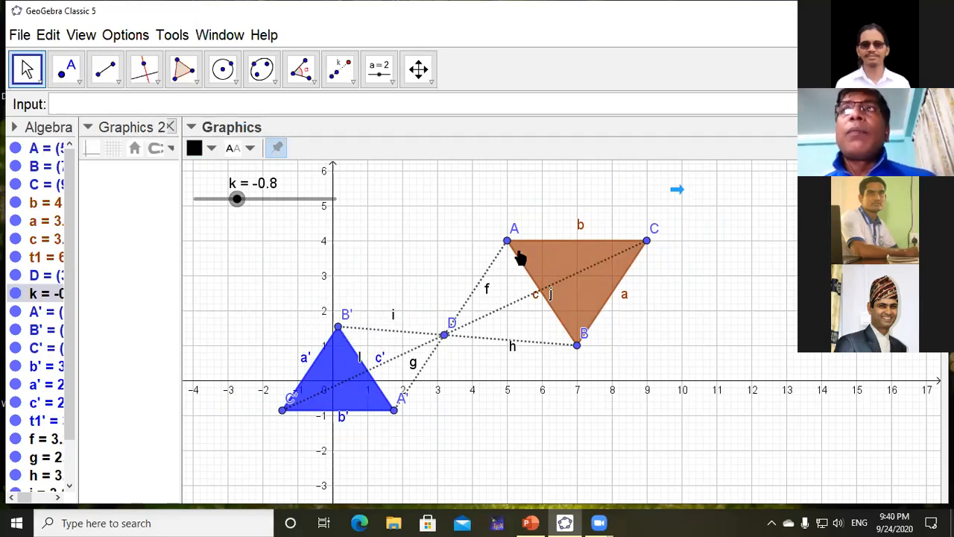
- Move vertex A to (5, 5) and widen the empty Graphics 2 view beside the construction
drag(507, 249, 506, 210)
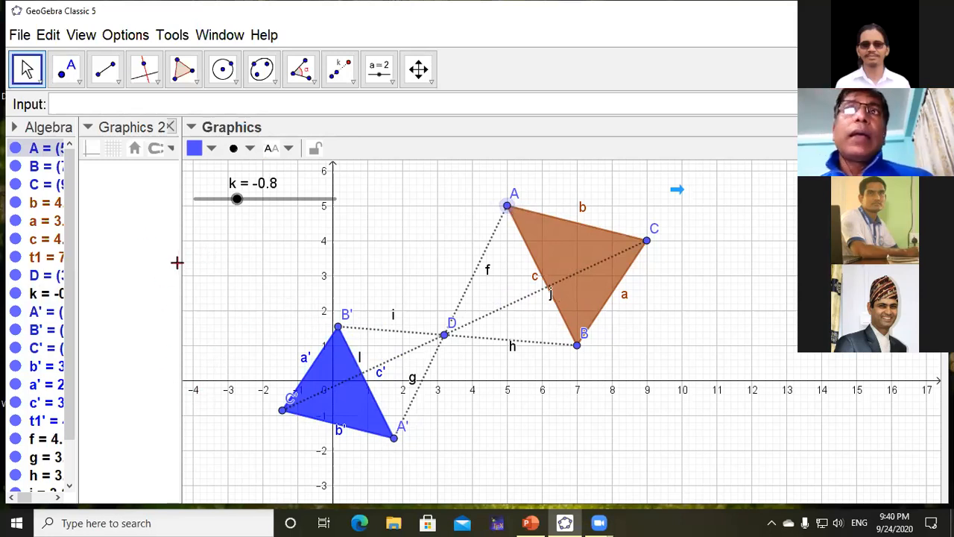
drag(176, 262, 393, 267)
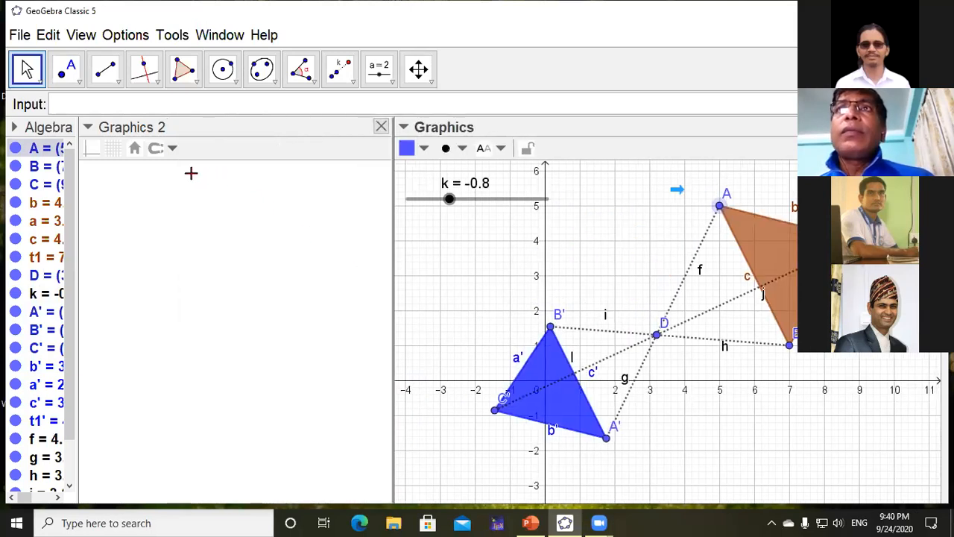
click(80, 35)
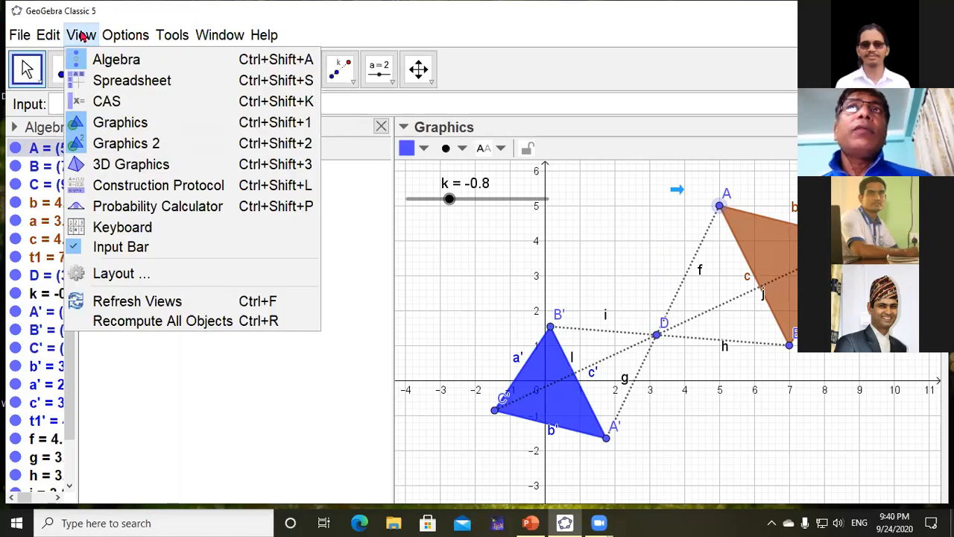
click(211, 393)
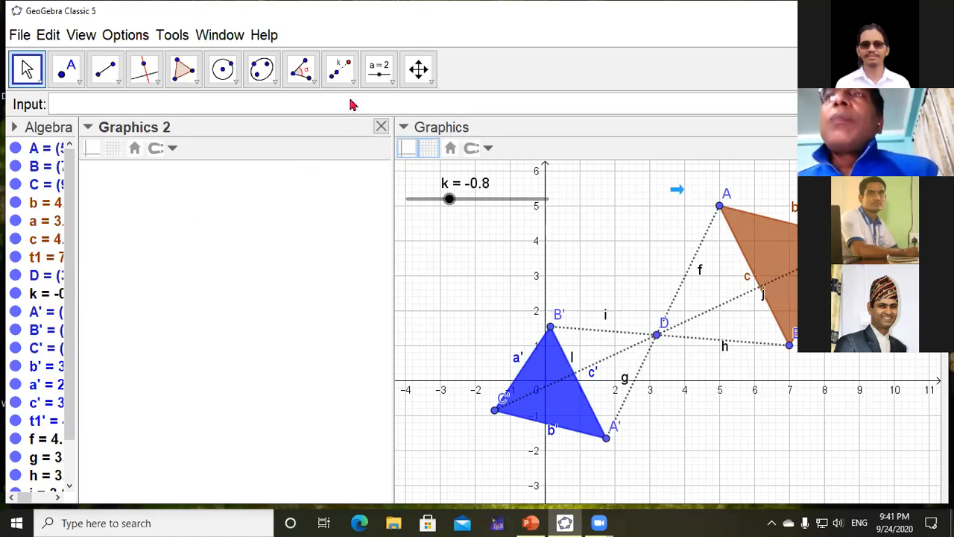
- Insert an input box in Graphics 2 with the caption A, linked to point A
click(391, 85)
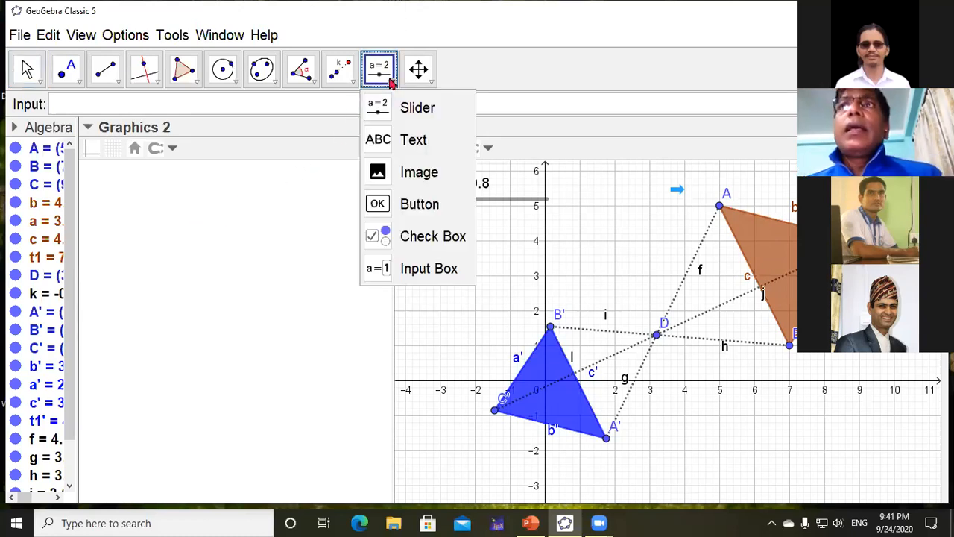
click(410, 268)
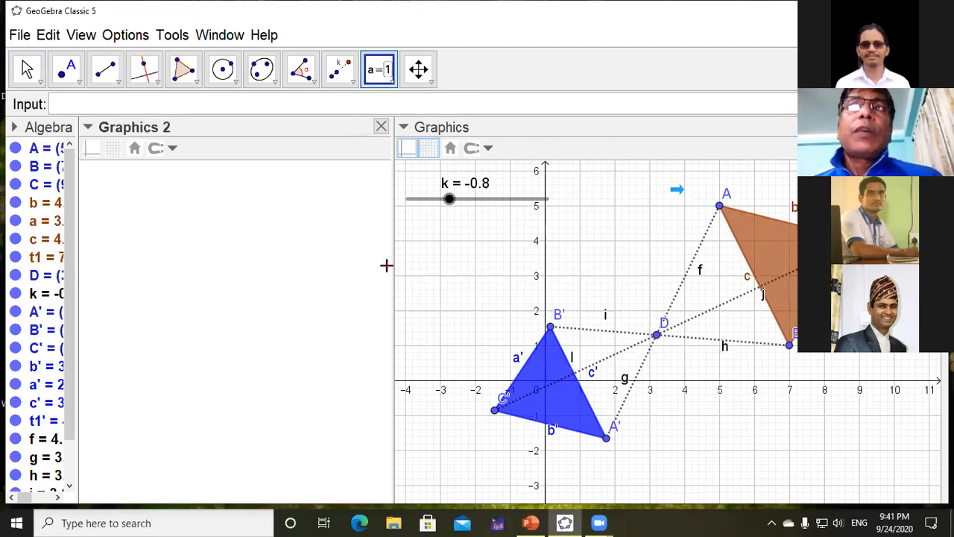
click(157, 244)
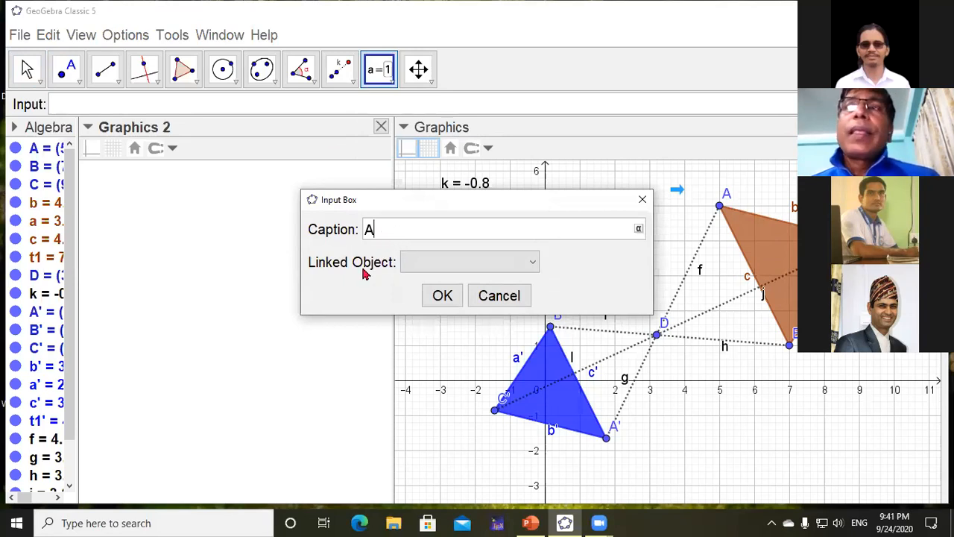
click(534, 264)
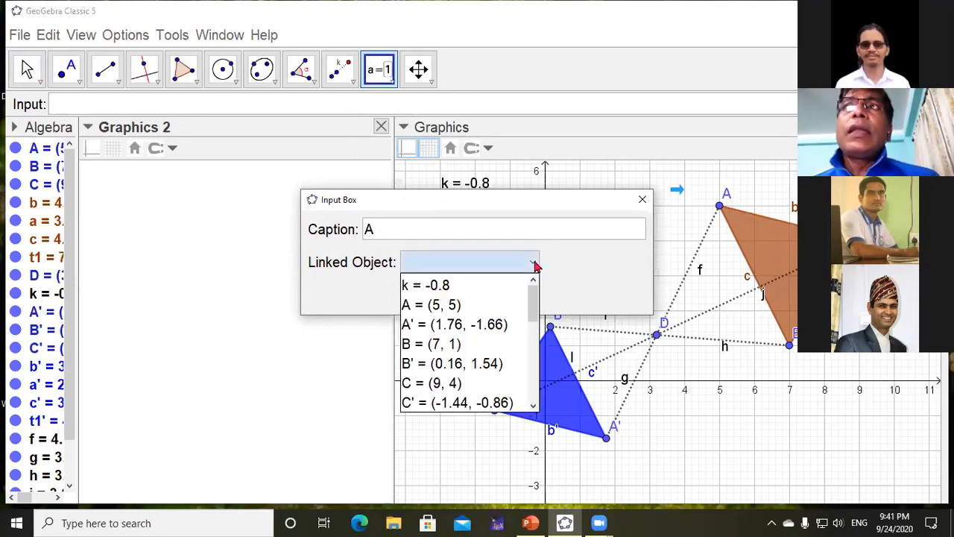
click(418, 306)
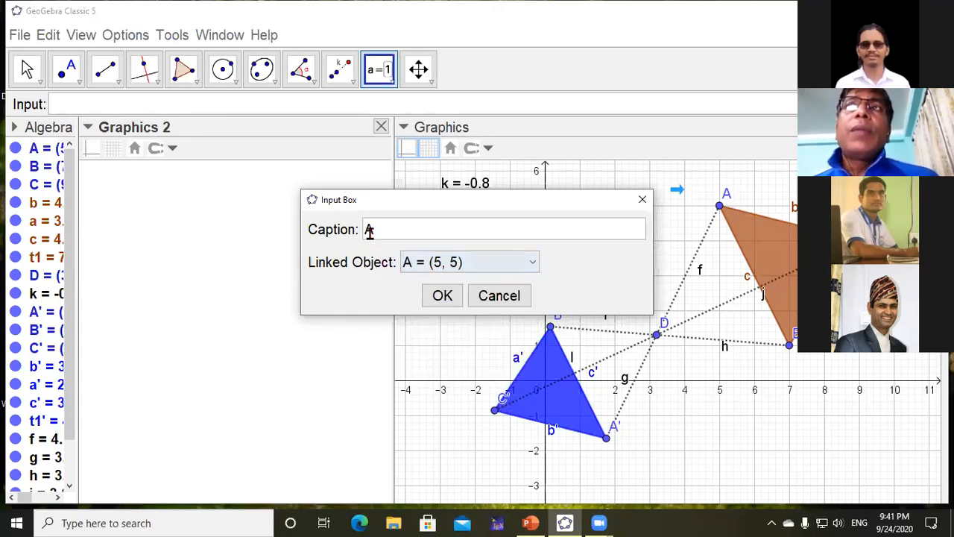
click(440, 300)
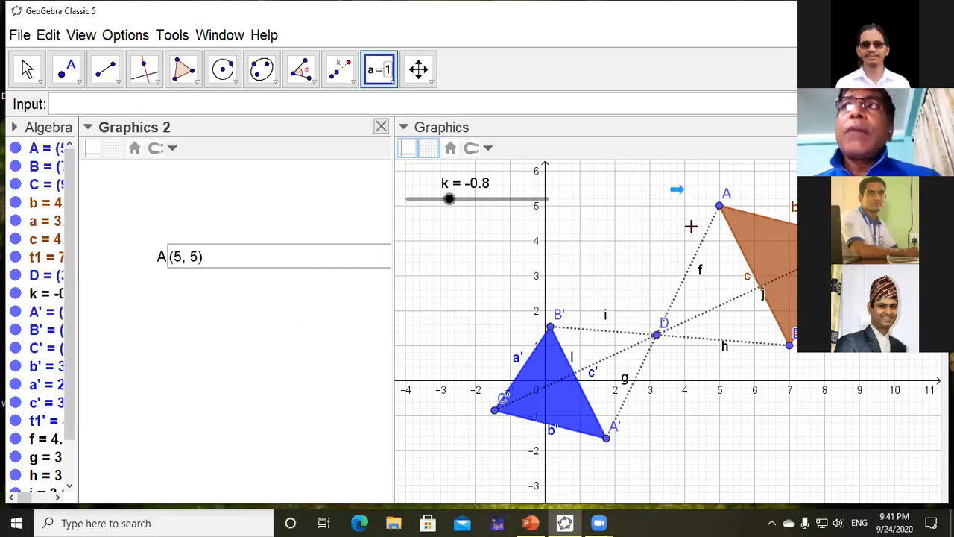
- Set point A to (5, 3) through its input box in Graphics 2
click(194, 258)
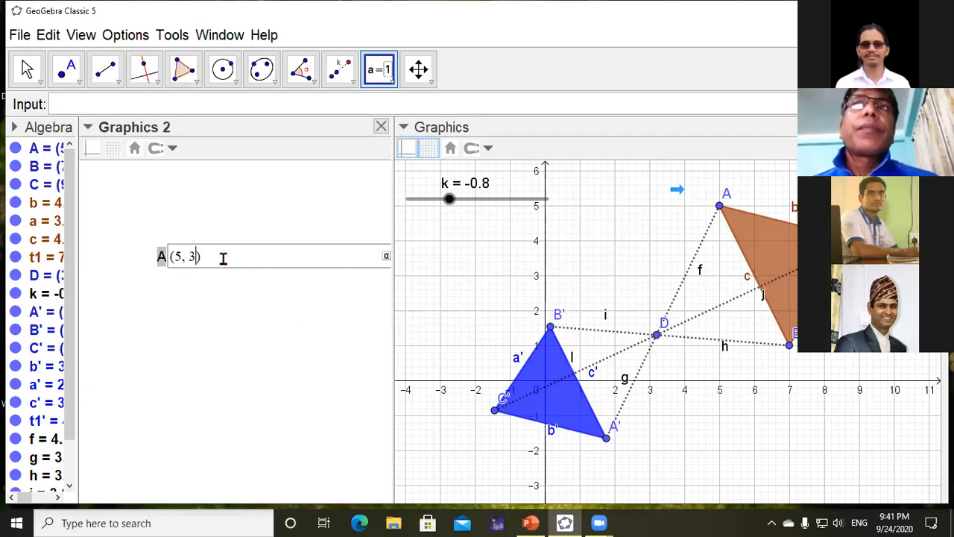
key(Return)
click(236, 303)
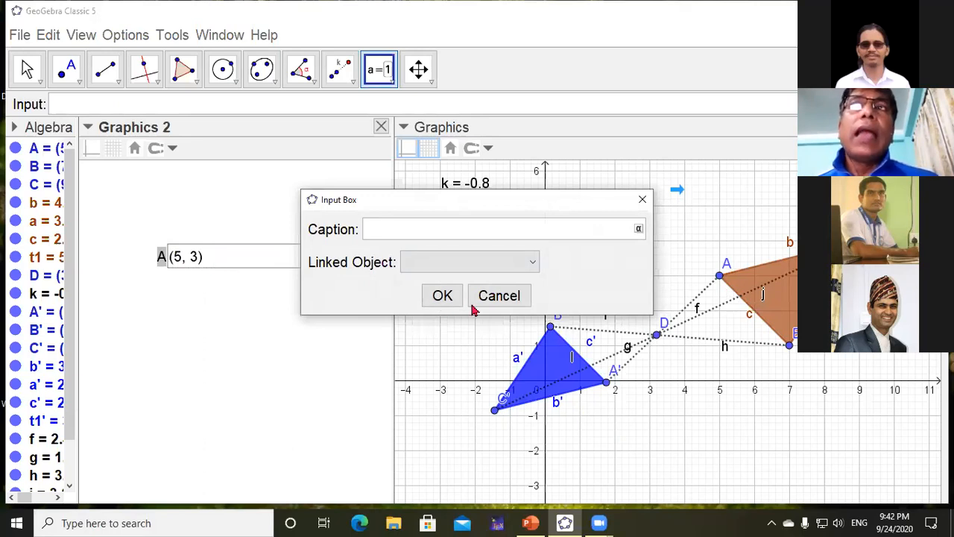
click(507, 298)
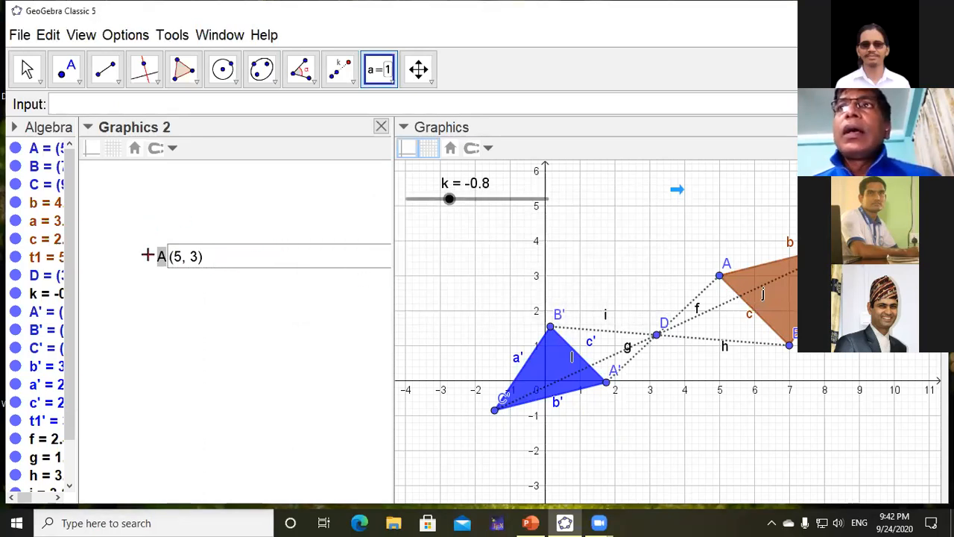
- Insert an input box captioned B, linked to point B, below the A input box in Graphics 2
click(379, 70)
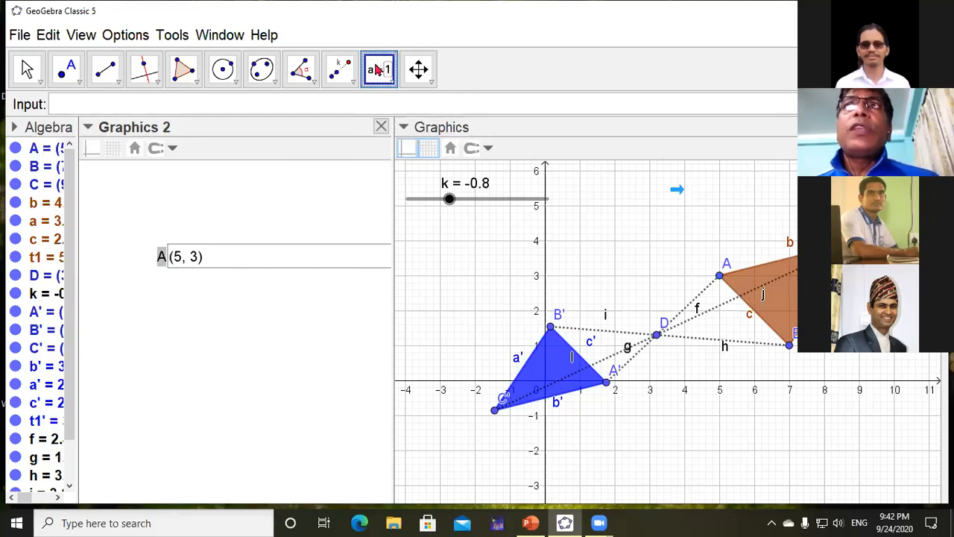
click(178, 309)
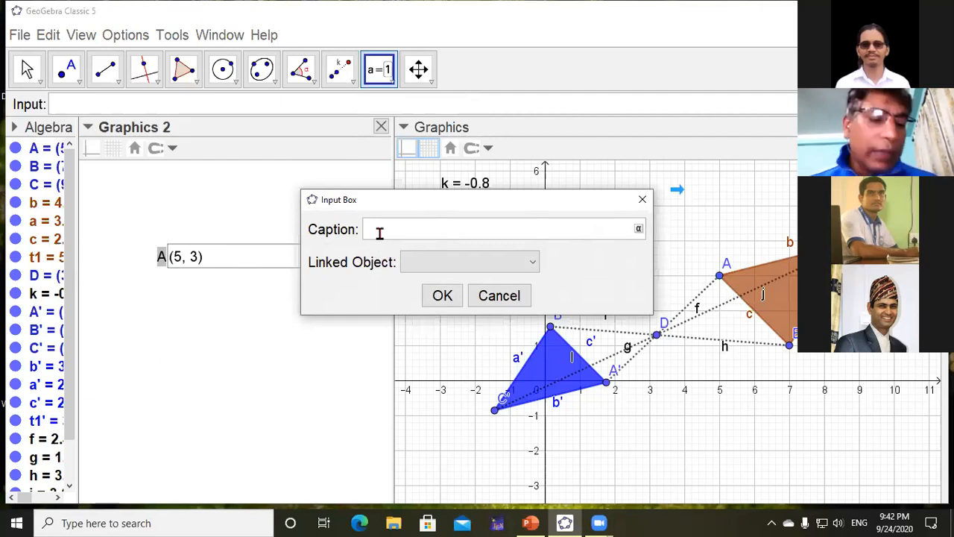
text(B)
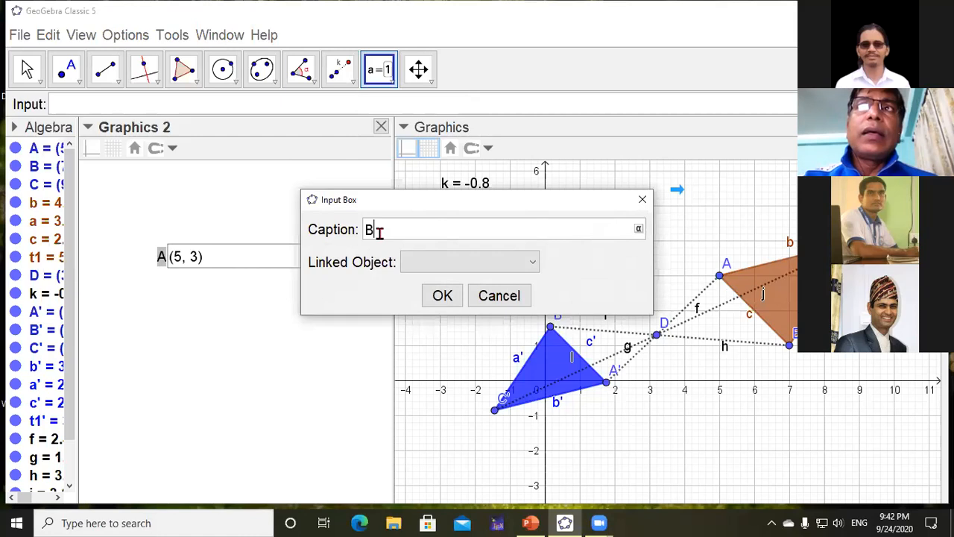
click(535, 266)
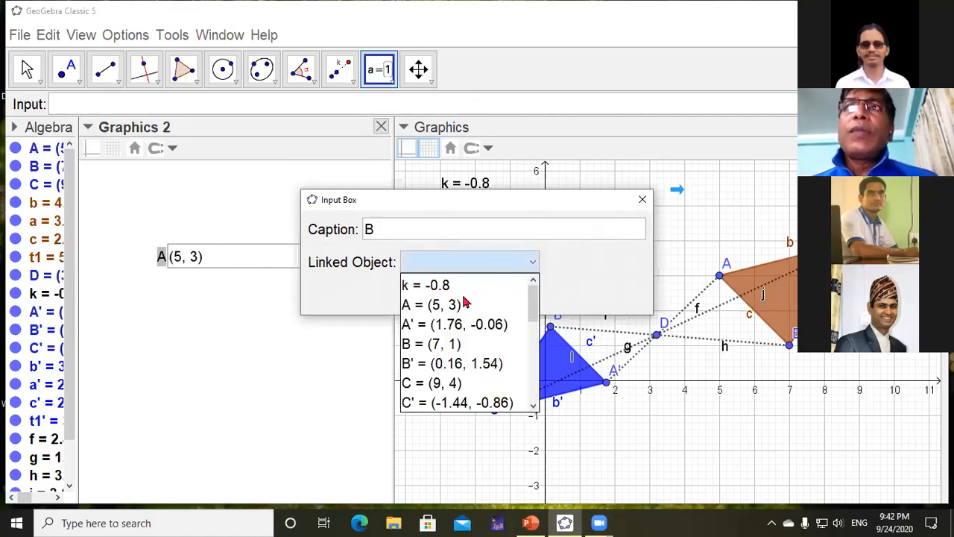
click(419, 346)
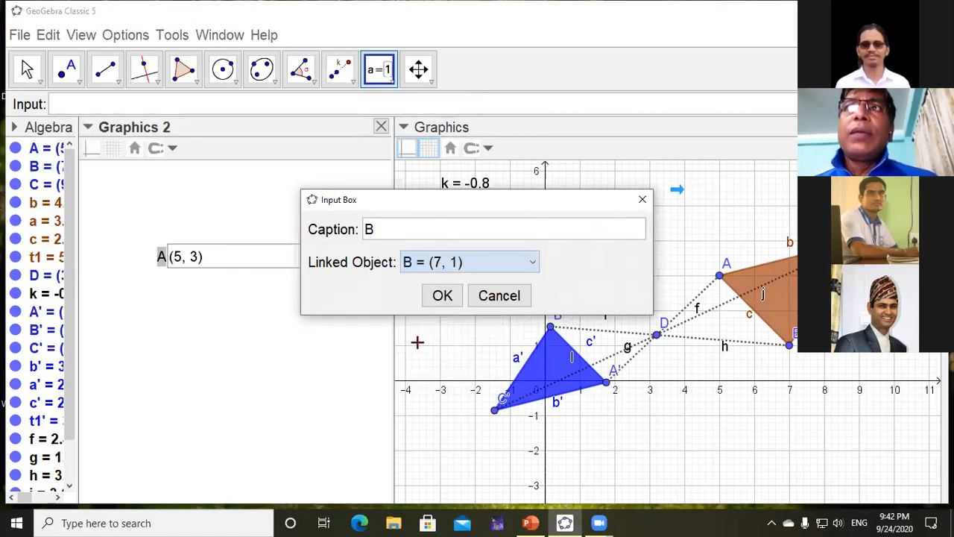
click(442, 296)
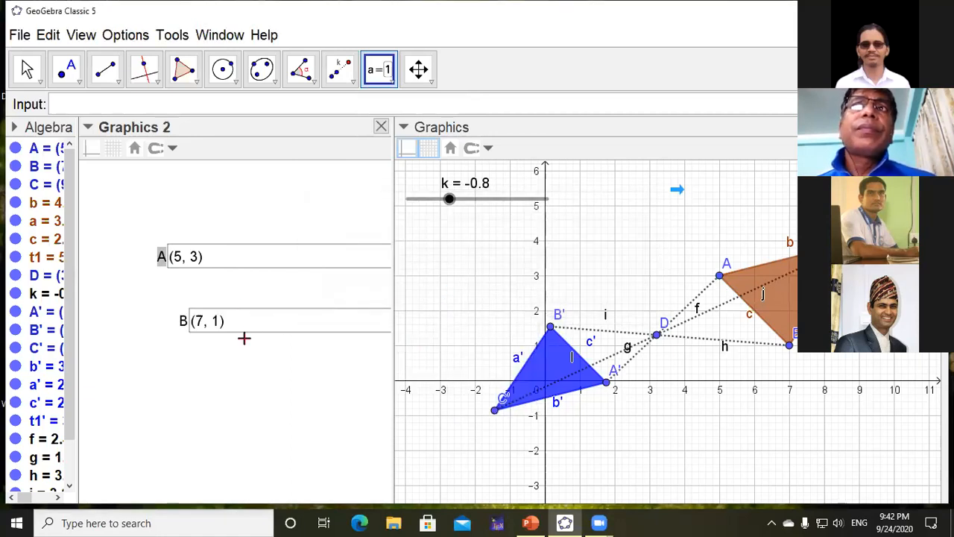
- Insert an input box captioned C, linked to point C, below the B input box in Graphics 2
click(265, 373)
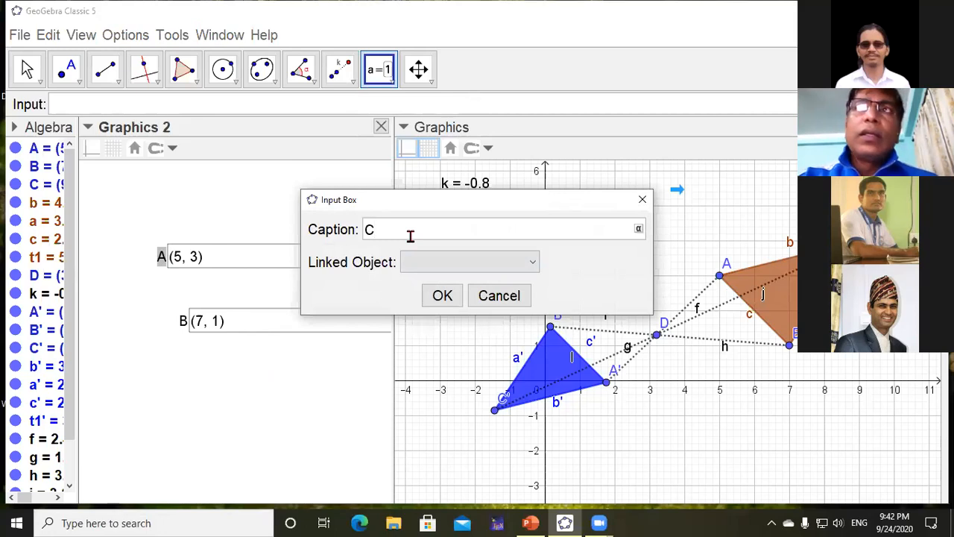
click(533, 264)
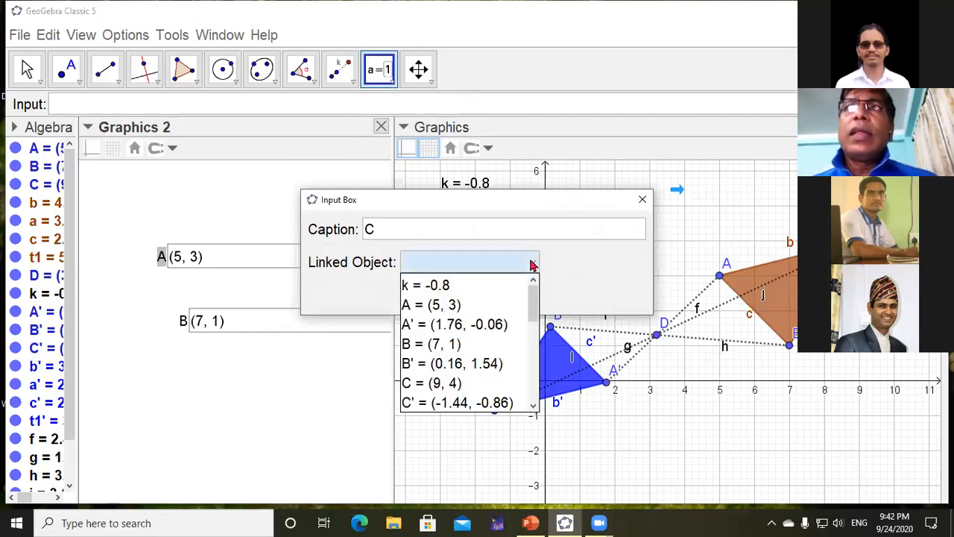
click(451, 384)
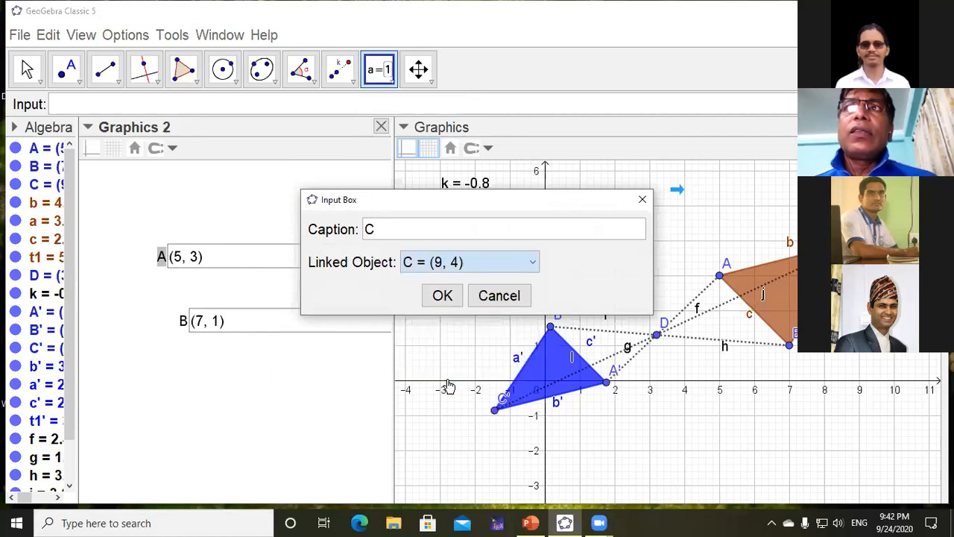
click(442, 296)
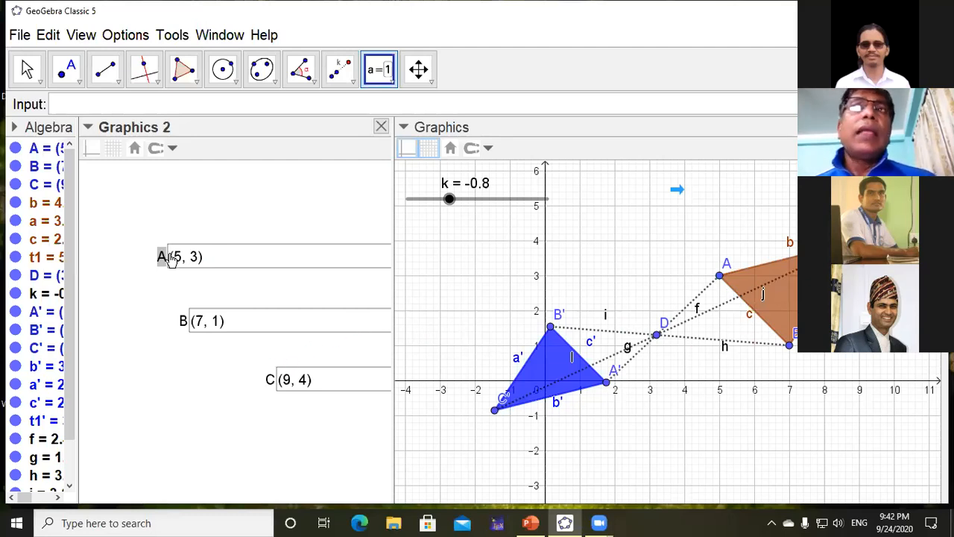
- Stack the A, B and C input boxes in one aligned column in the upper part of Graphics 2
drag(162, 256, 118, 192)
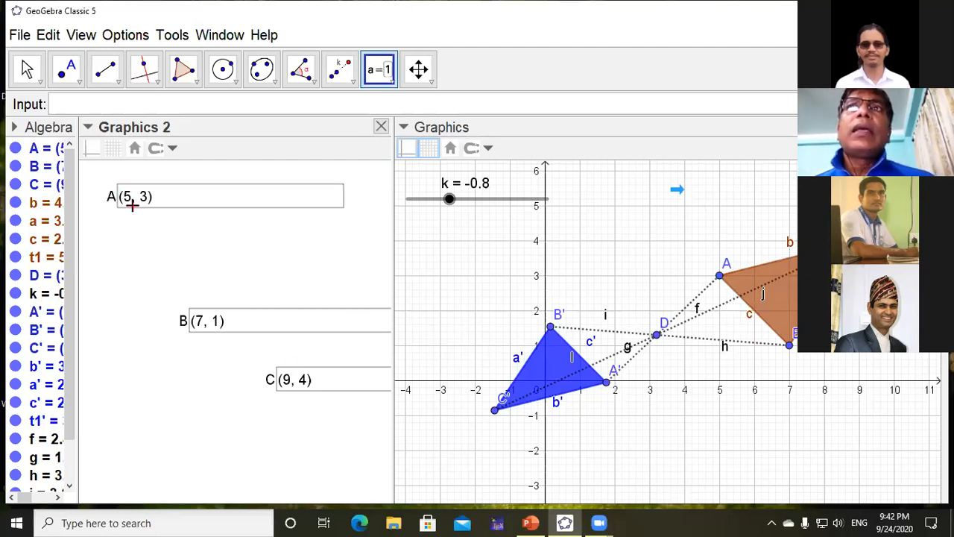
drag(201, 331, 130, 236)
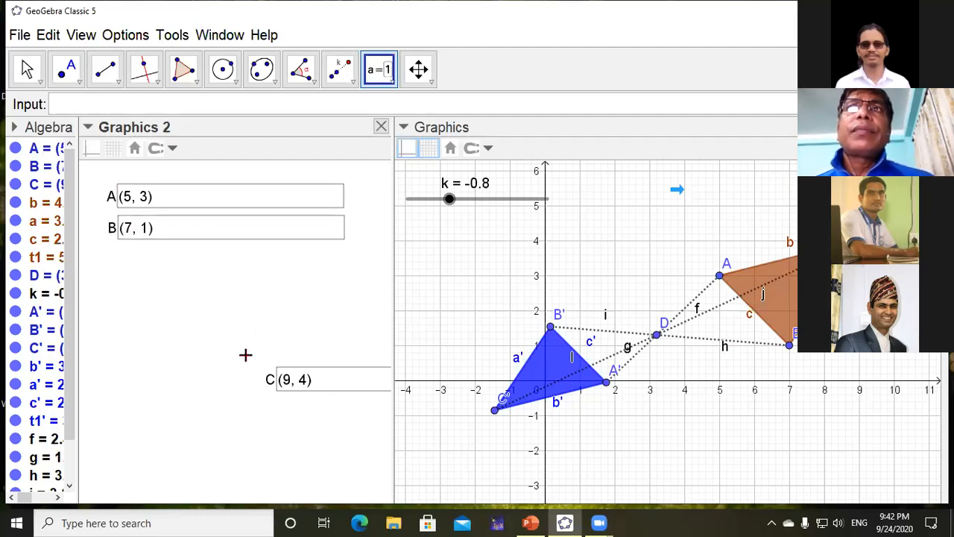
drag(274, 385, 125, 273)
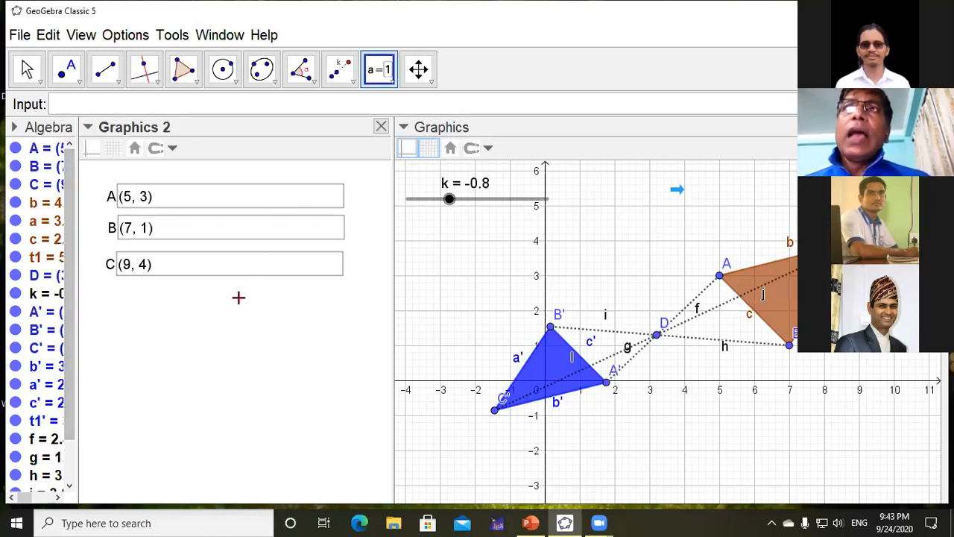
- Shorten the B input box by setting its input box length to 6 in the object properties
drag(369, 177, 95, 281)
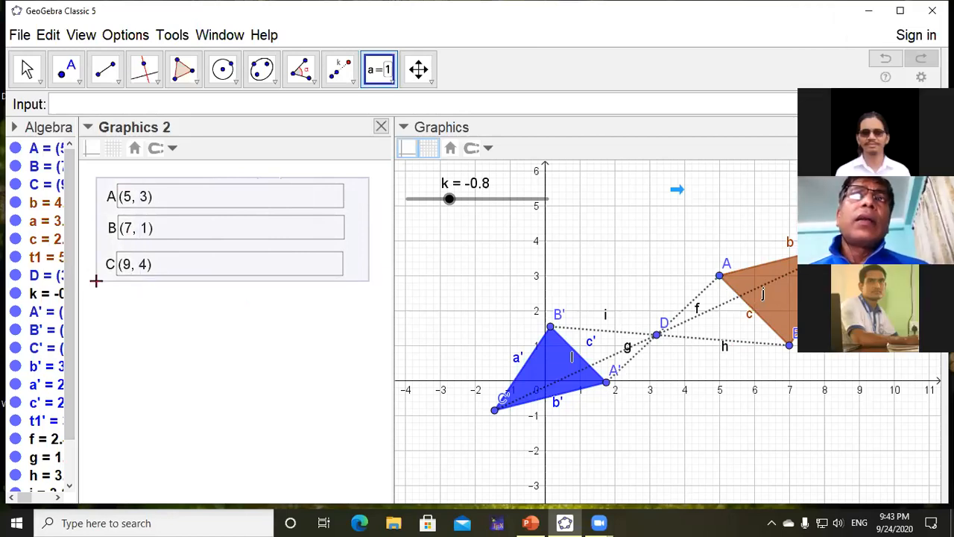
drag(96, 281, 100, 282)
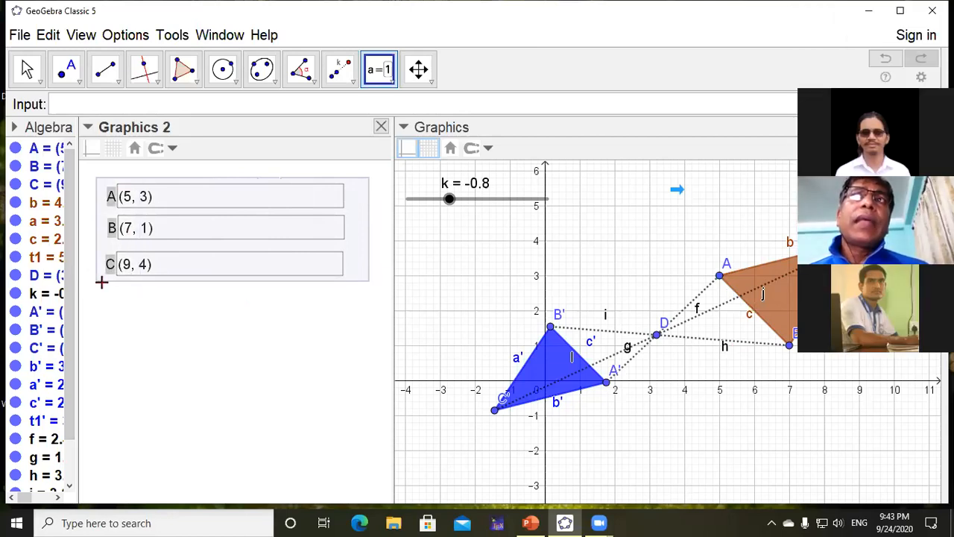
right_click(256, 230)
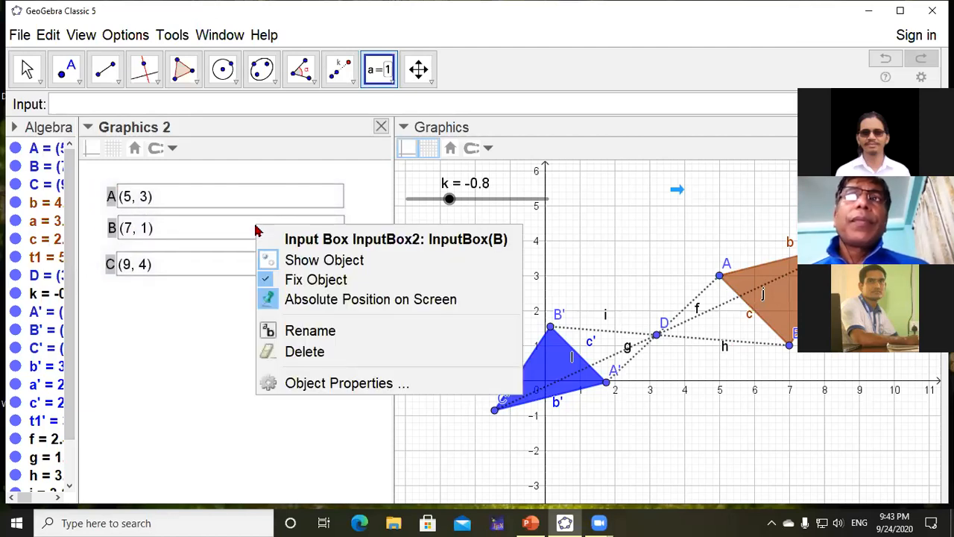
click(296, 384)
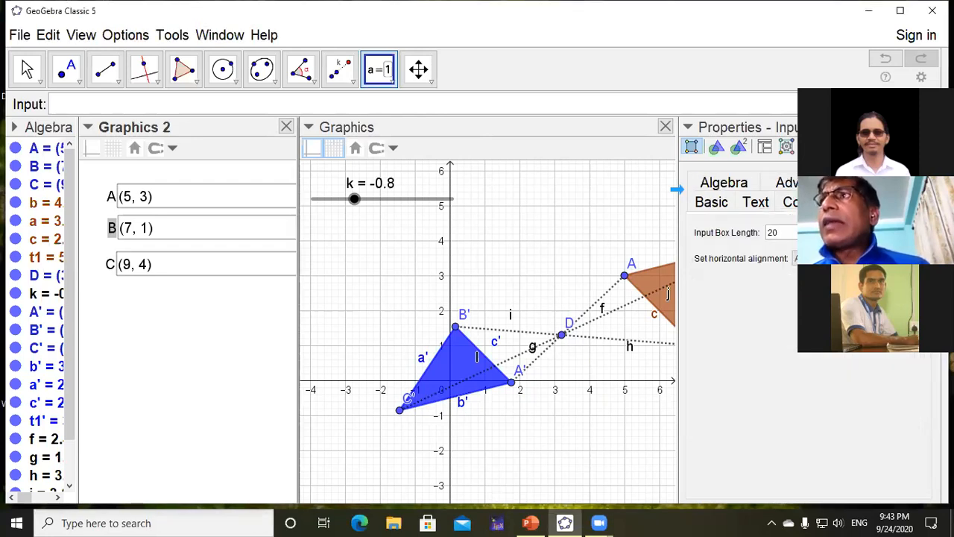
double_click(772, 234)
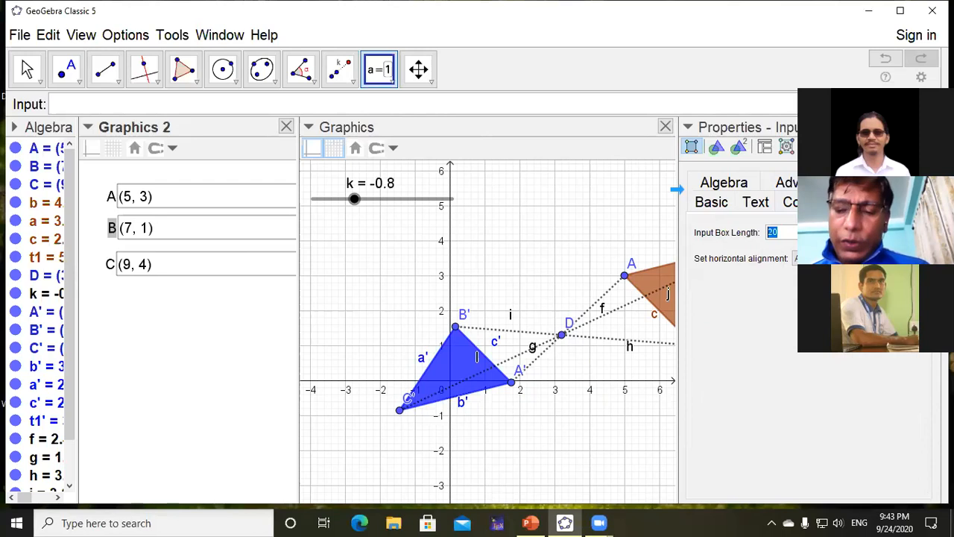
text(6)
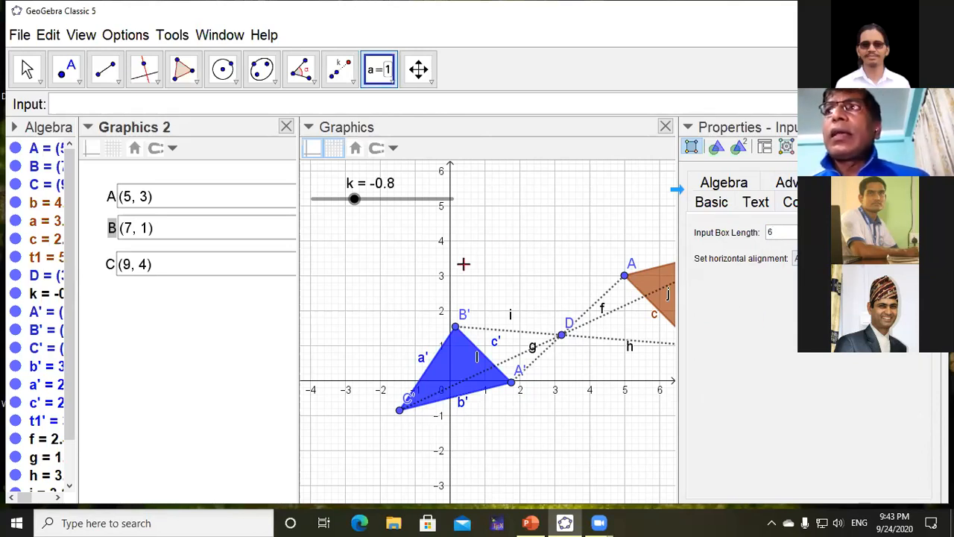
click(932, 127)
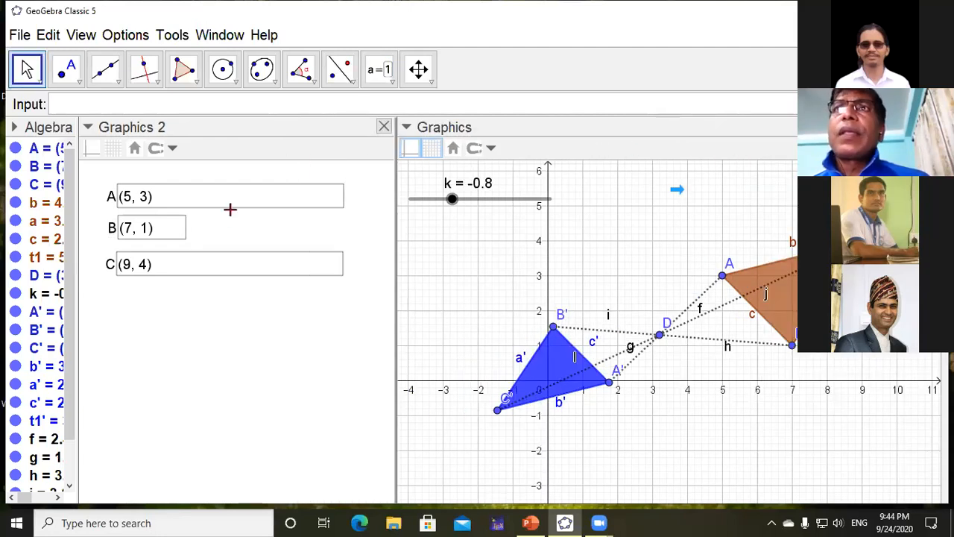
- Set the input box length of the A input box to 6 in its object properties
click(225, 194)
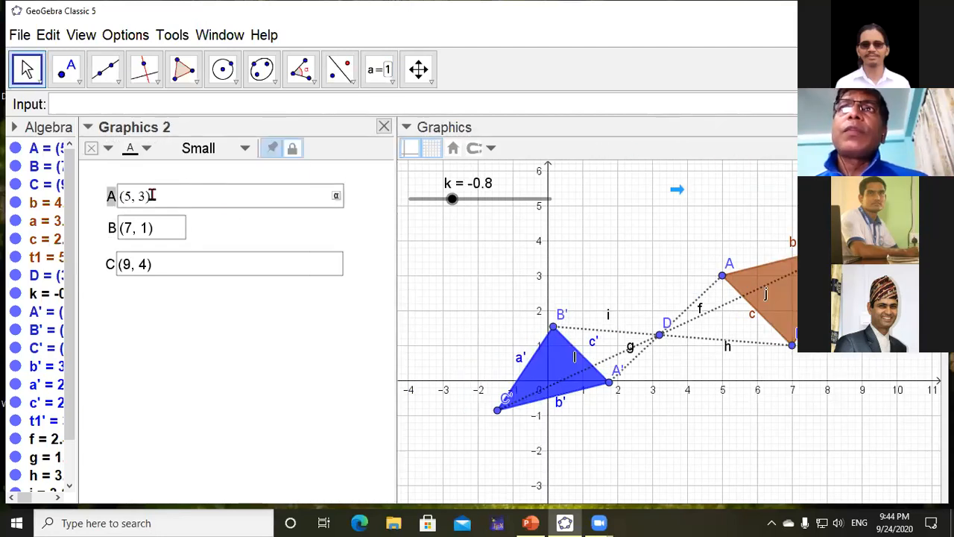
right_click(110, 197)
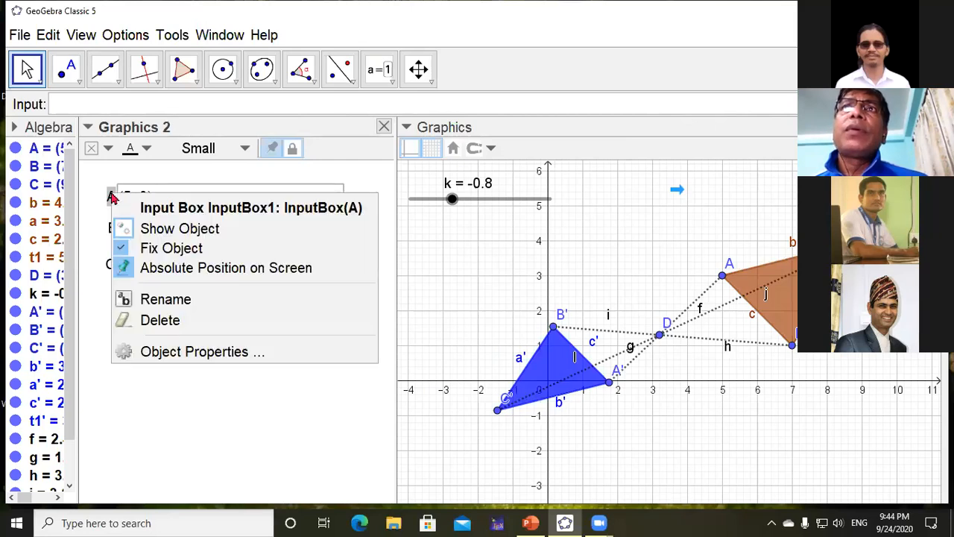
click(220, 357)
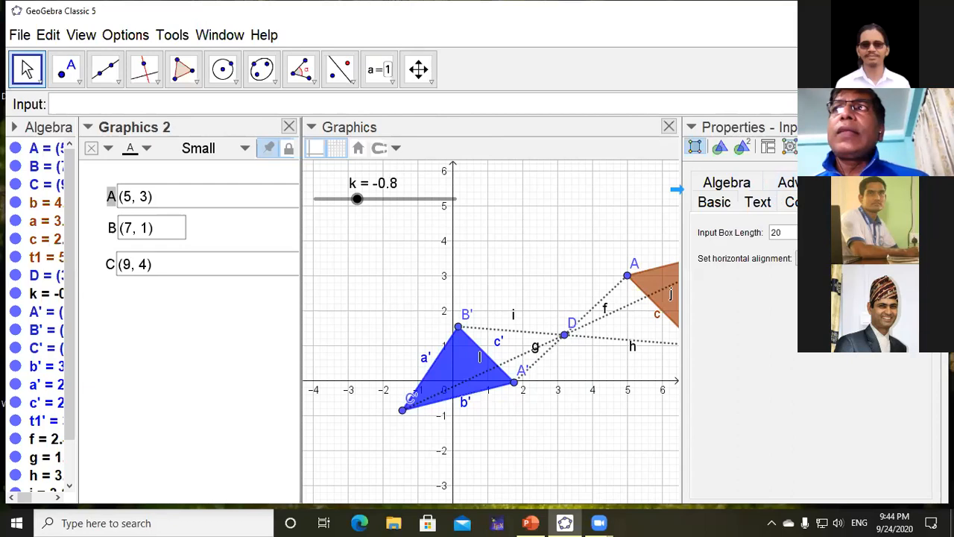
double_click(775, 234)
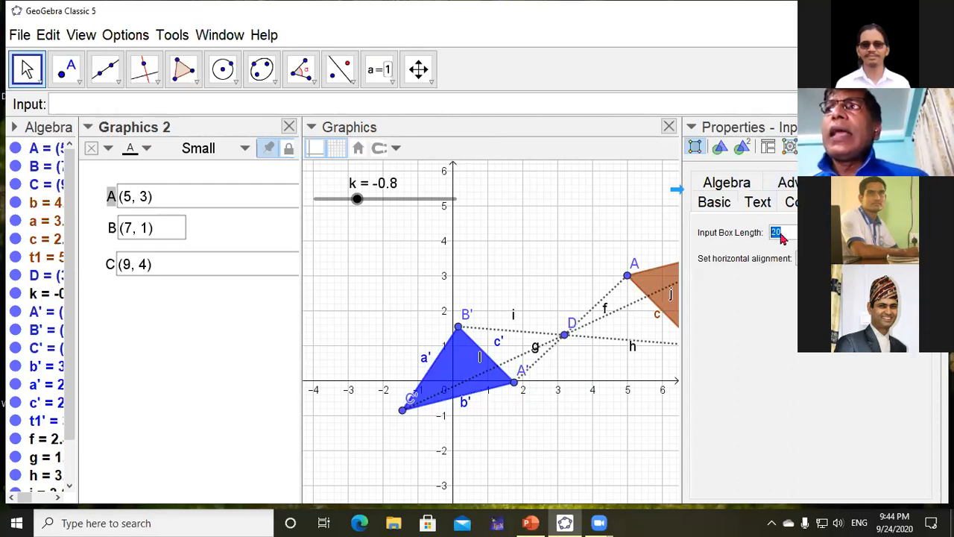
text(6)
key(Return)
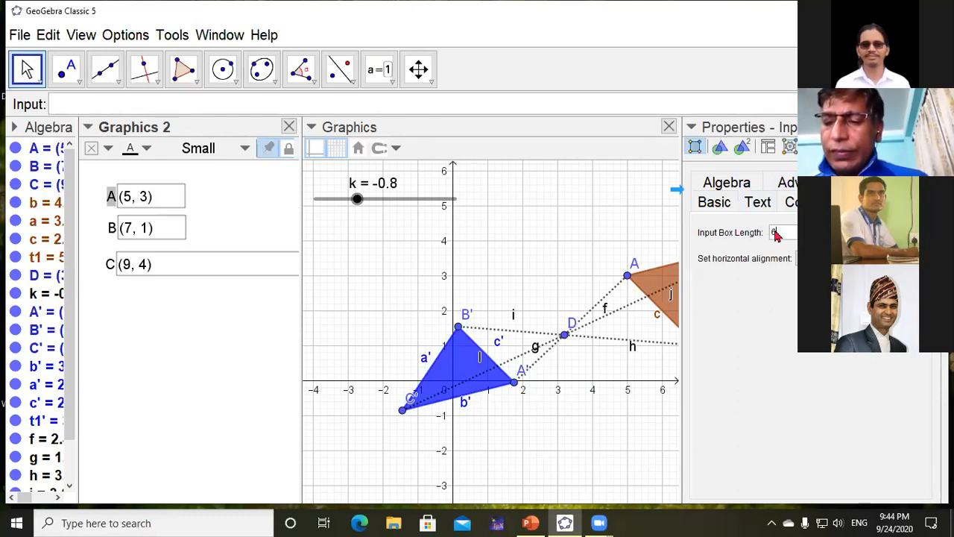
- Set the C input box to the same length of 6
click(188, 273)
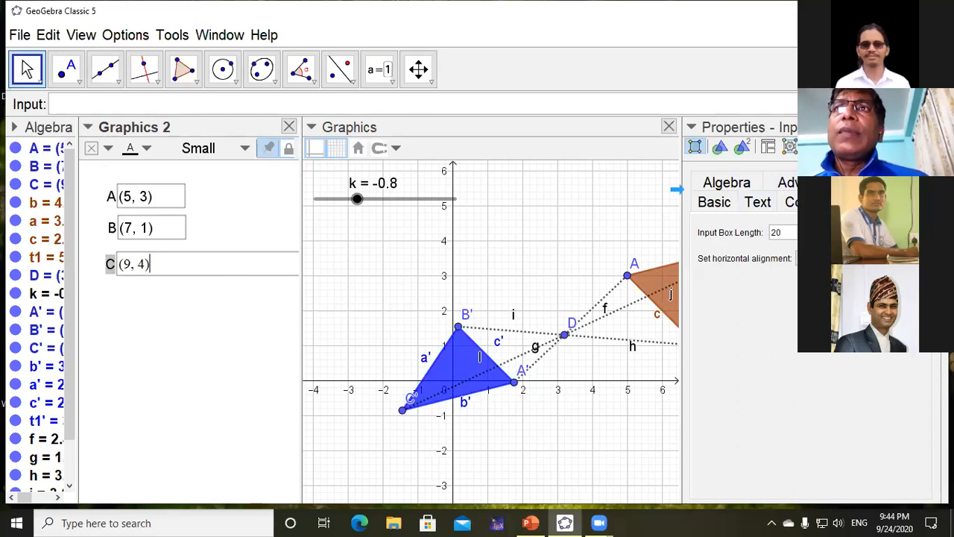
double_click(775, 232)
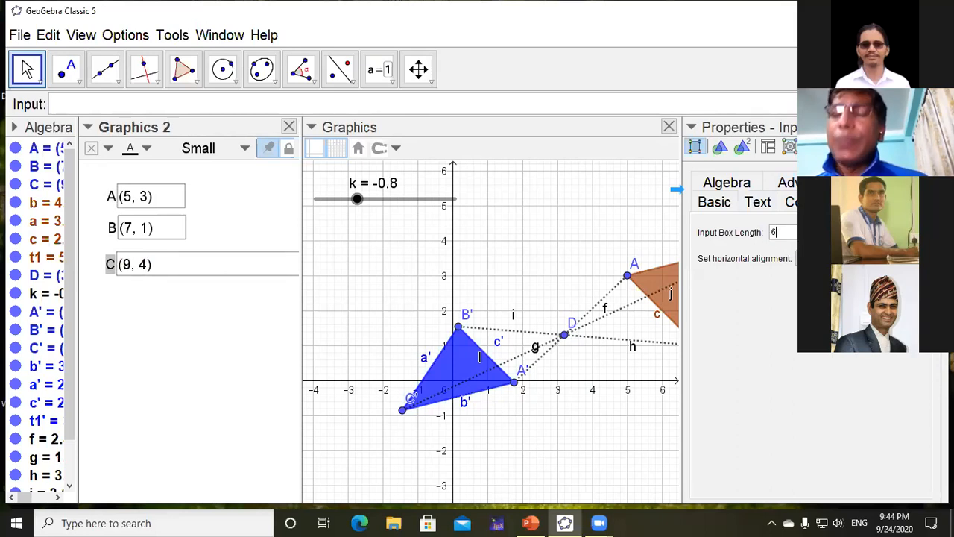
key(Return)
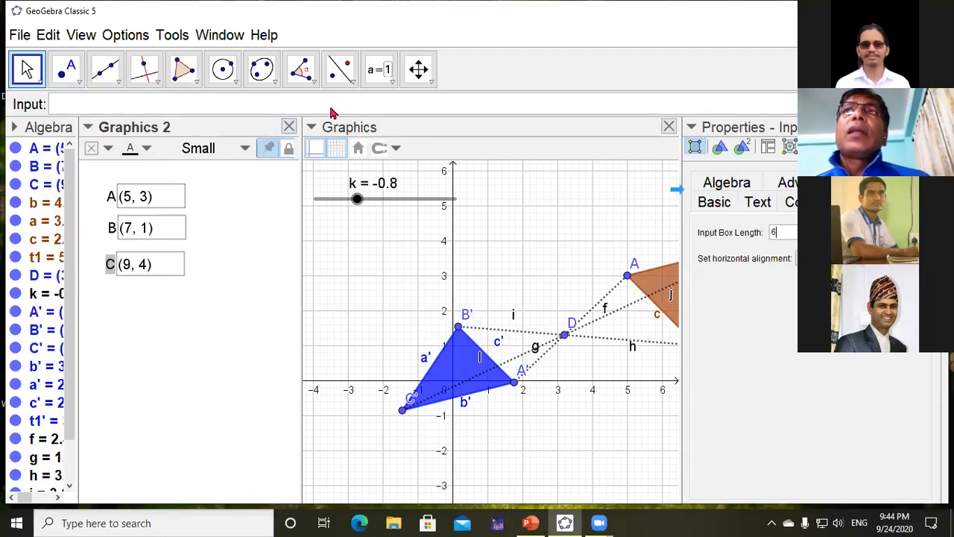
- Add an input box captioned Centre, linked to point D, in Graphics 2 and place it directly below the C input box
click(389, 81)
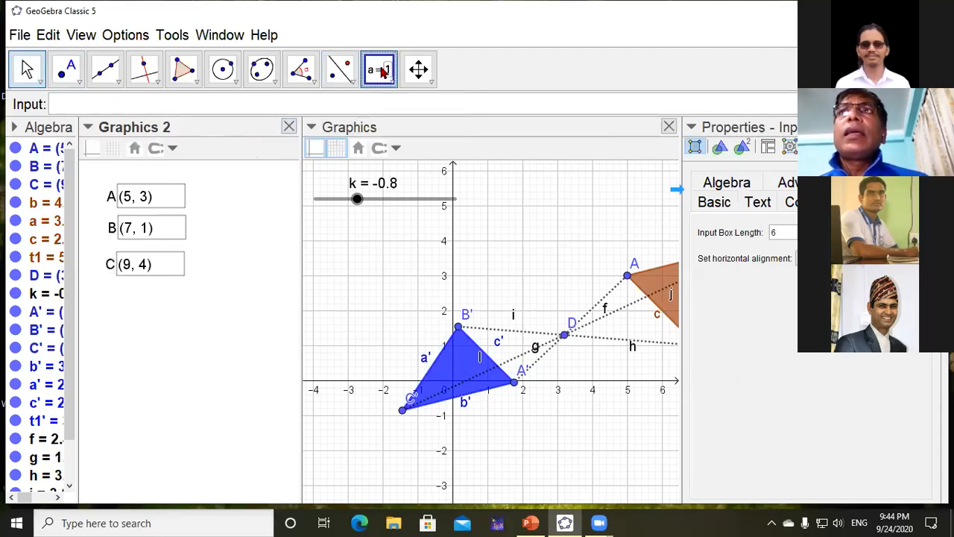
click(388, 81)
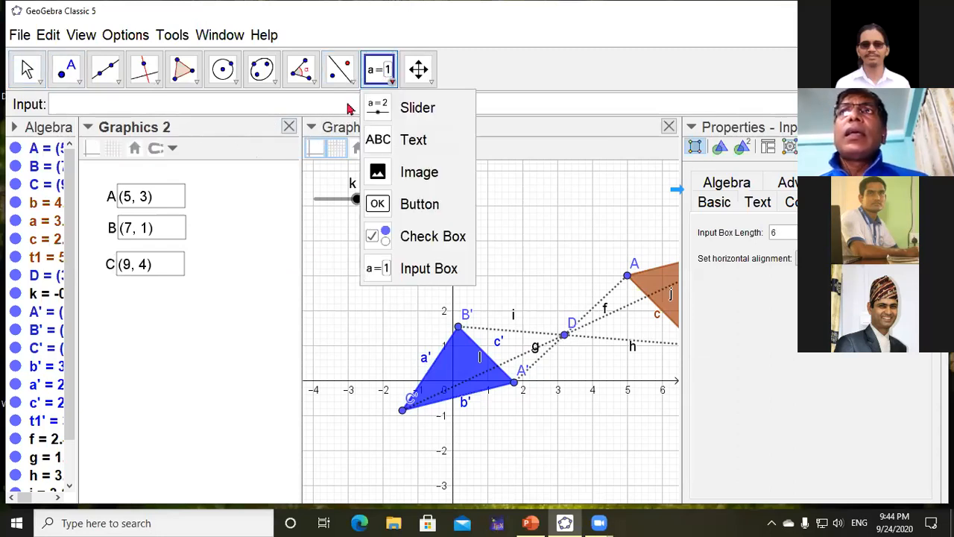
click(163, 311)
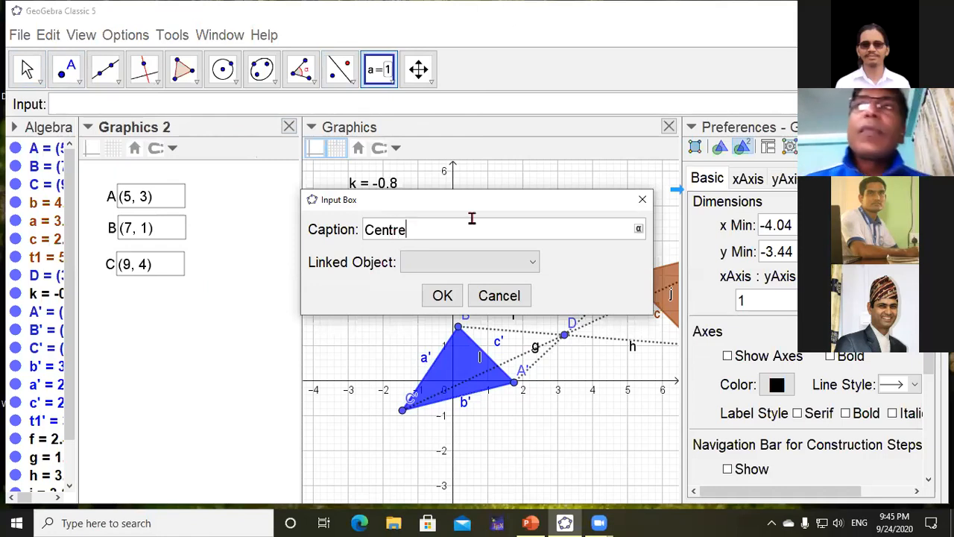
click(533, 266)
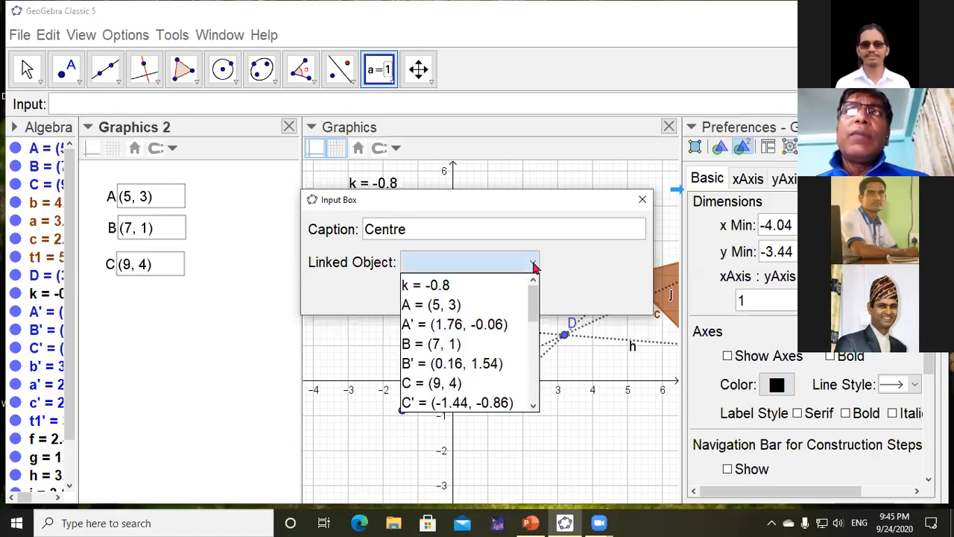
scroll(456, 302, down, 4)
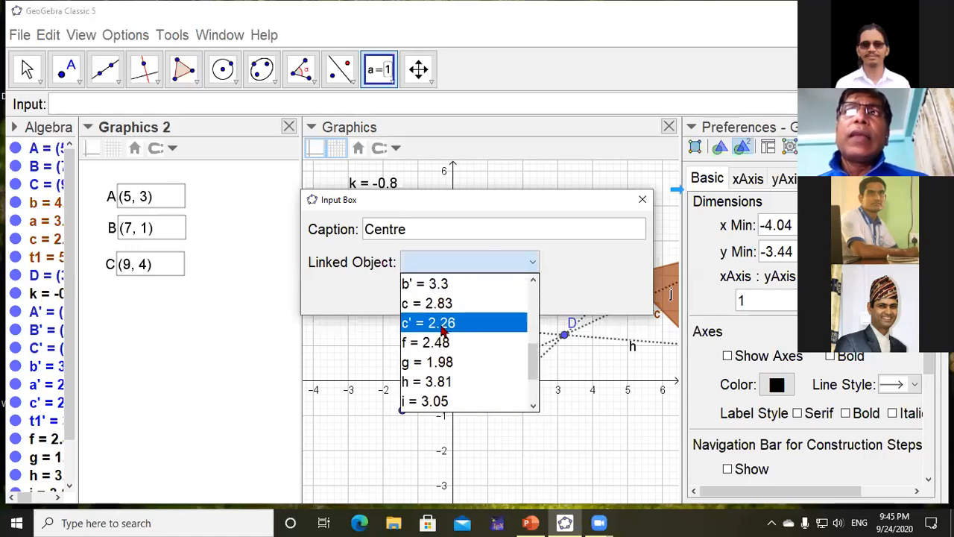
scroll(443, 332, up, 3)
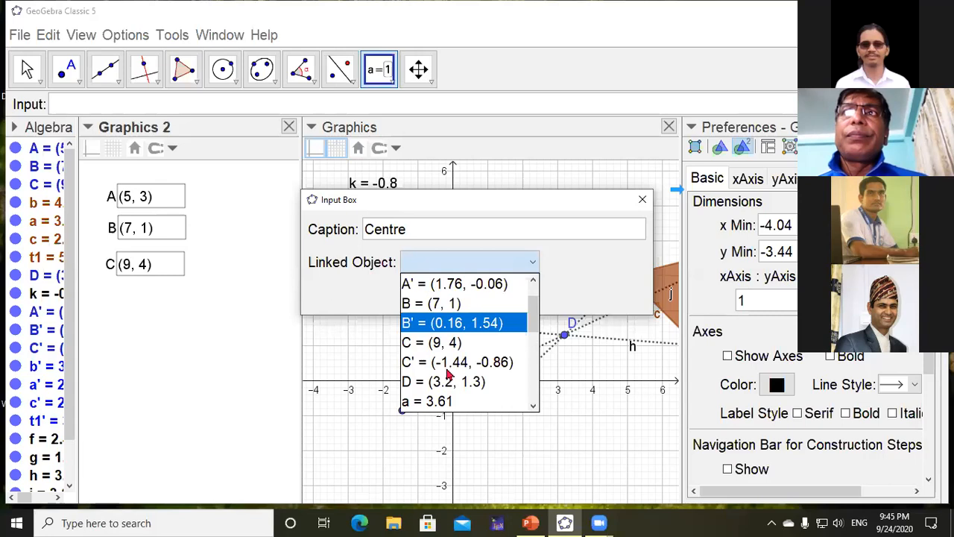
click(433, 384)
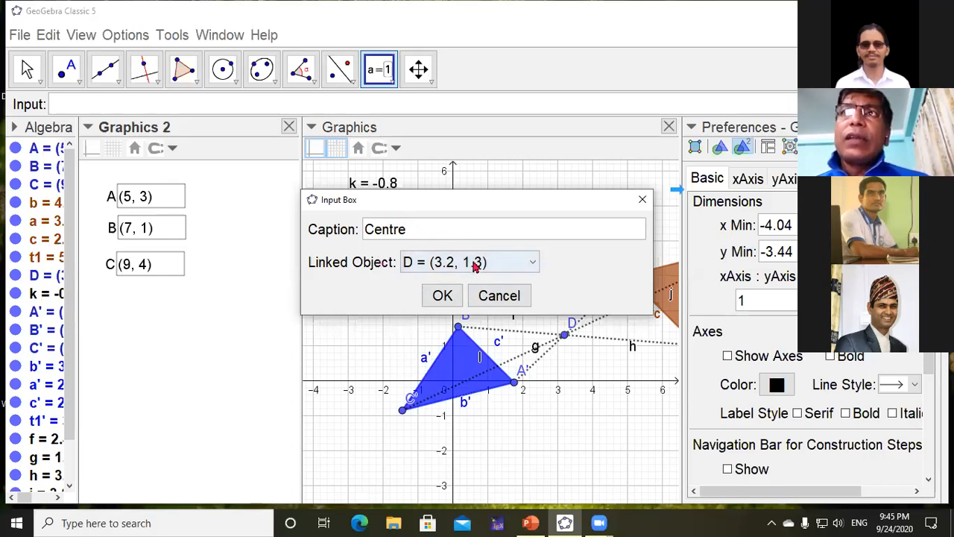
click(442, 296)
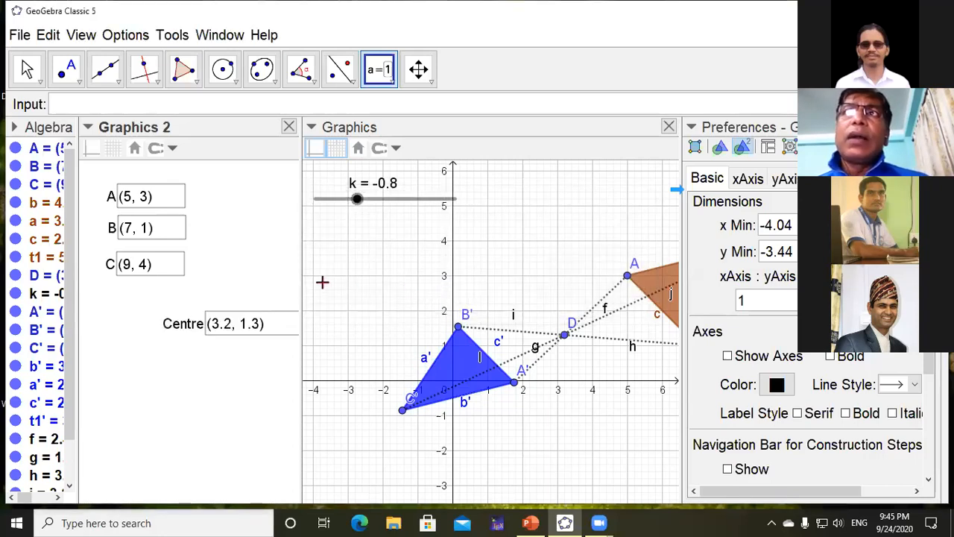
drag(160, 330, 138, 308)
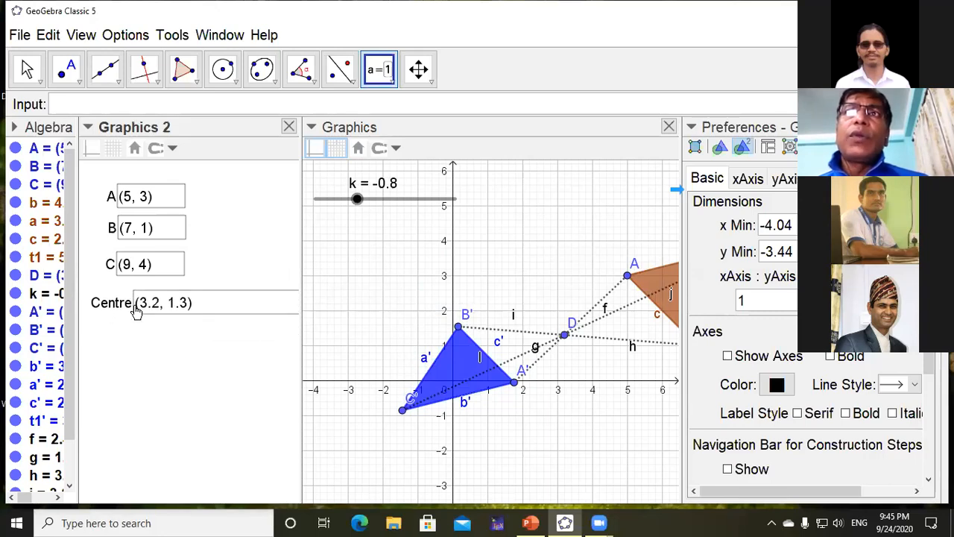
- Set the input box length of the Centre input box to 6 in its object properties
click(220, 293)
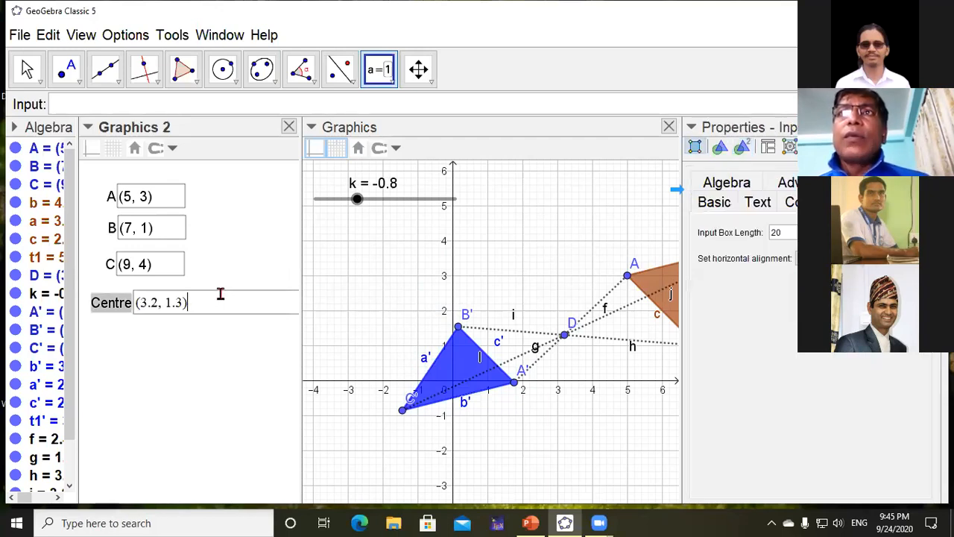
right_click(119, 303)
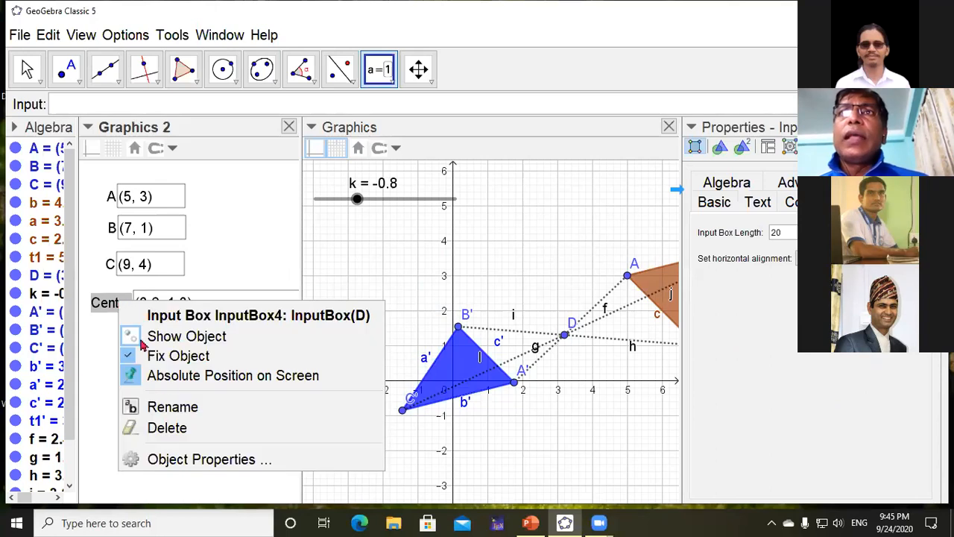
click(216, 460)
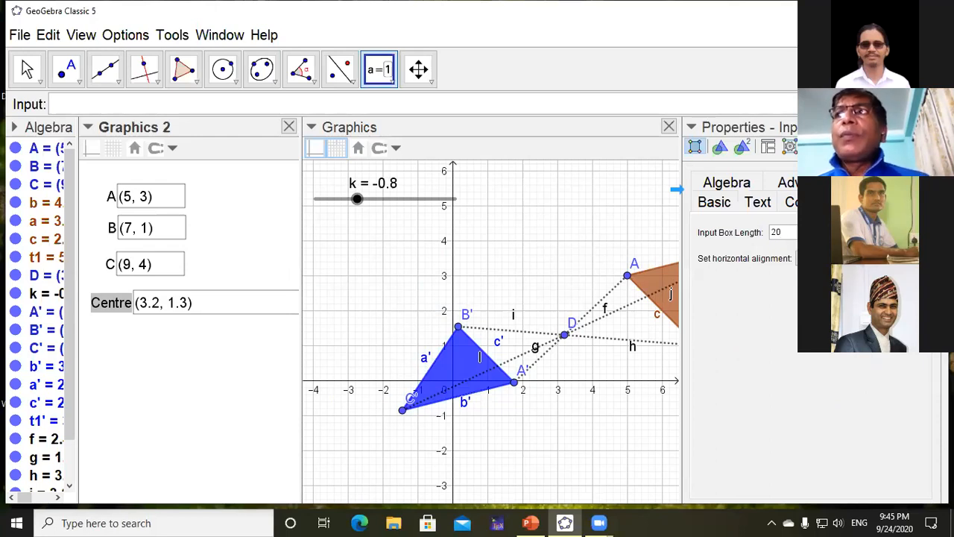
double_click(774, 234)
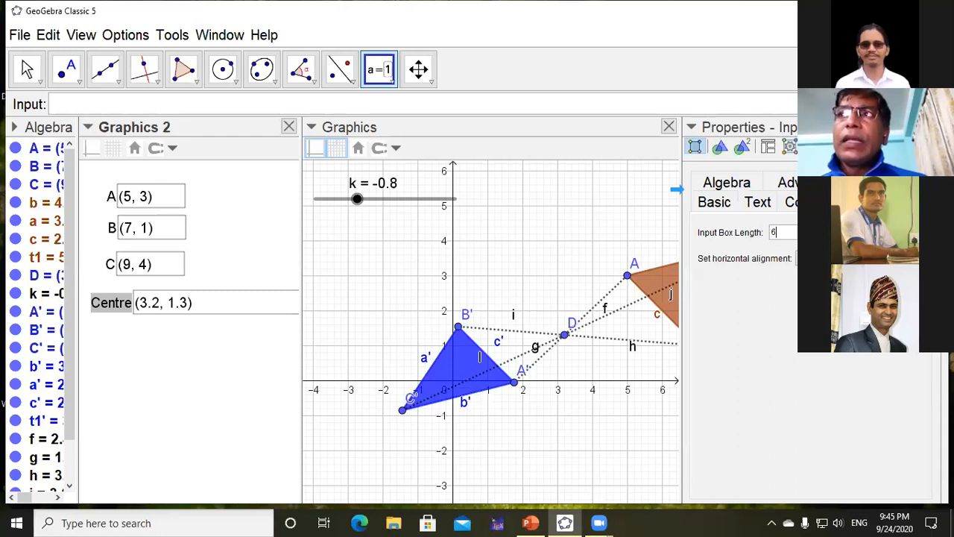
key(Return)
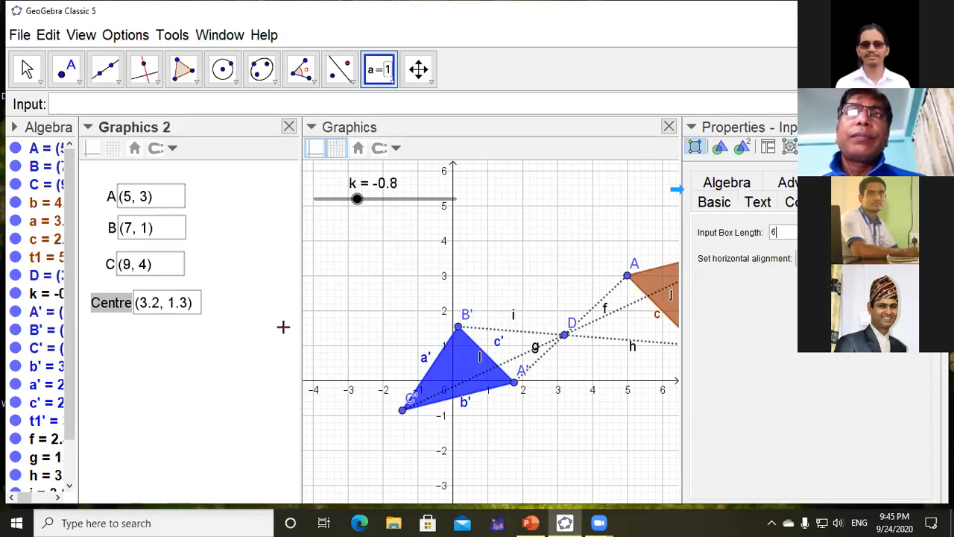
- Add an input box captioned Scale factor, linked to slider k, and place it directly below the Centre input box
click(205, 347)
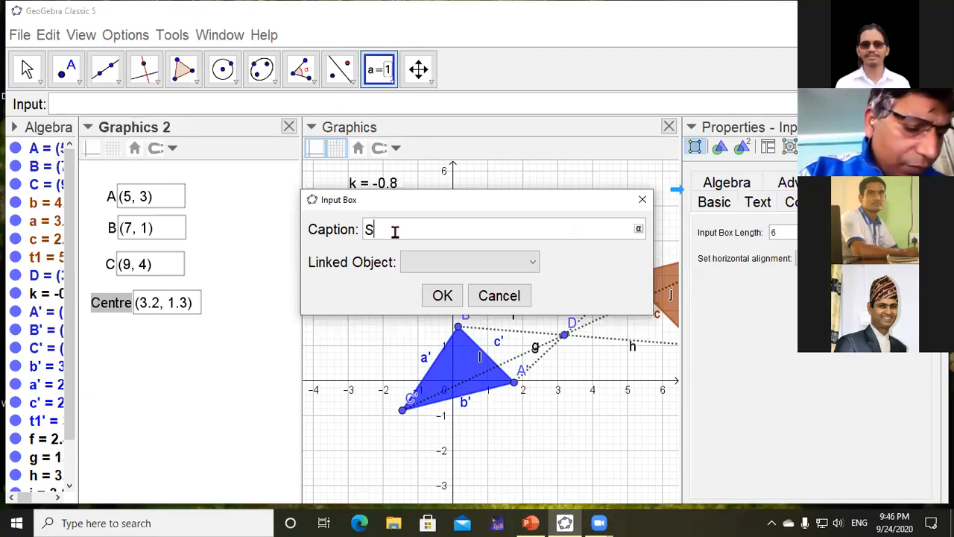
text(Sca)
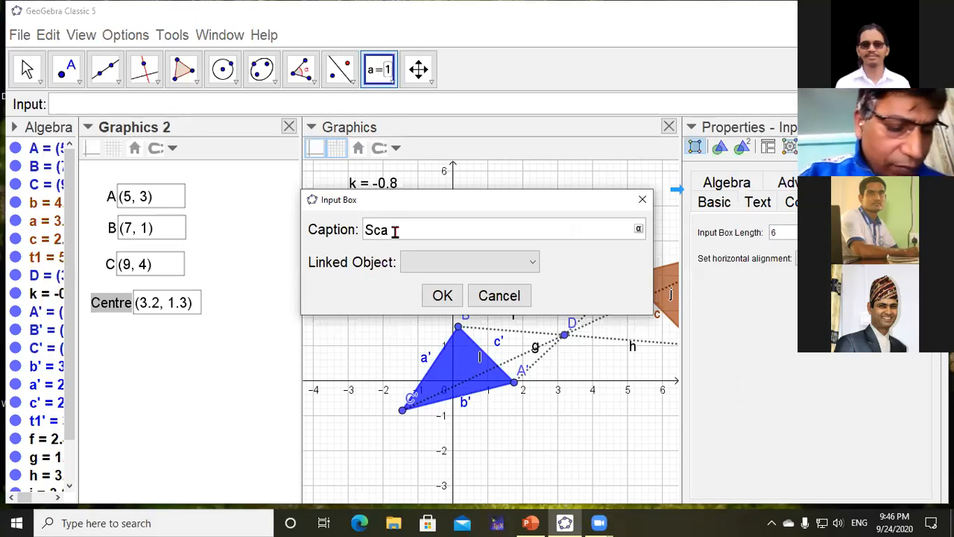
text(le fa)
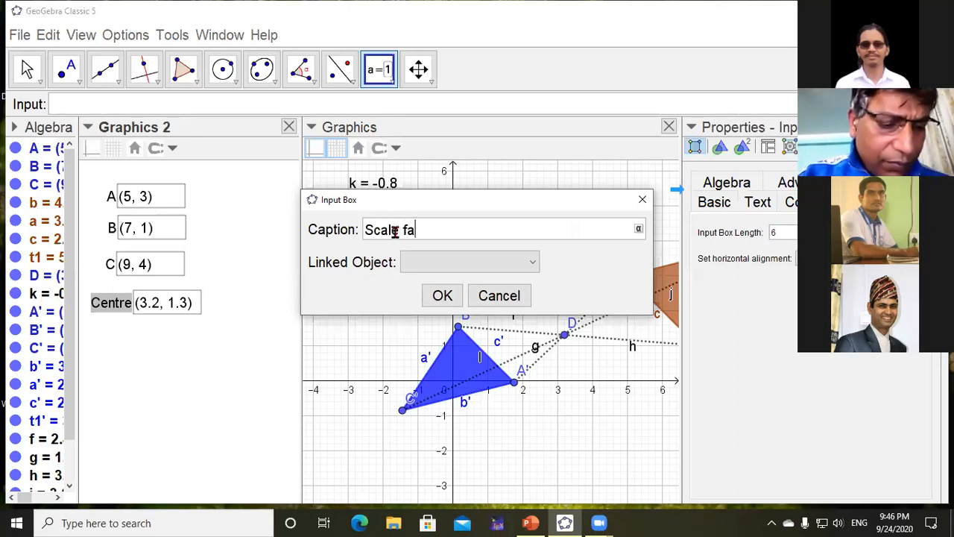
text(ctor)
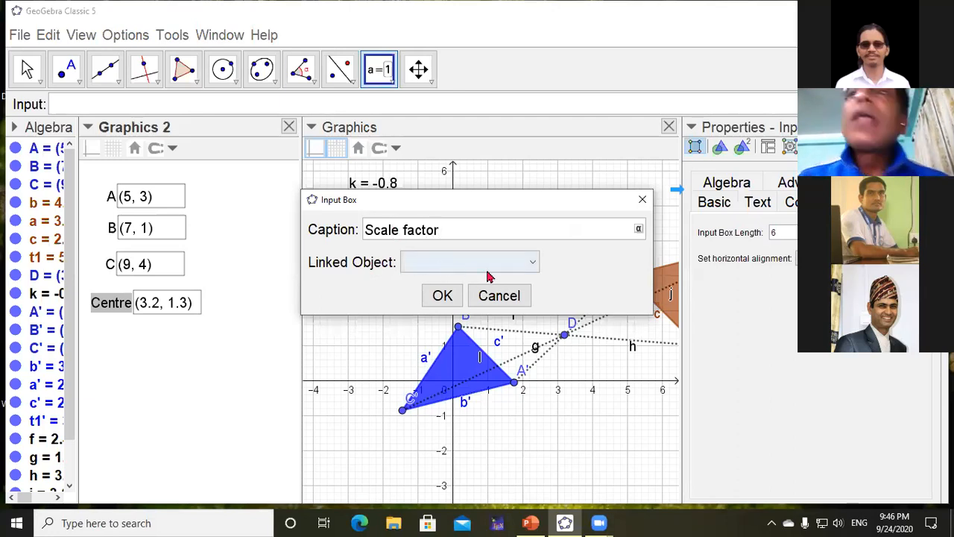
click(534, 263)
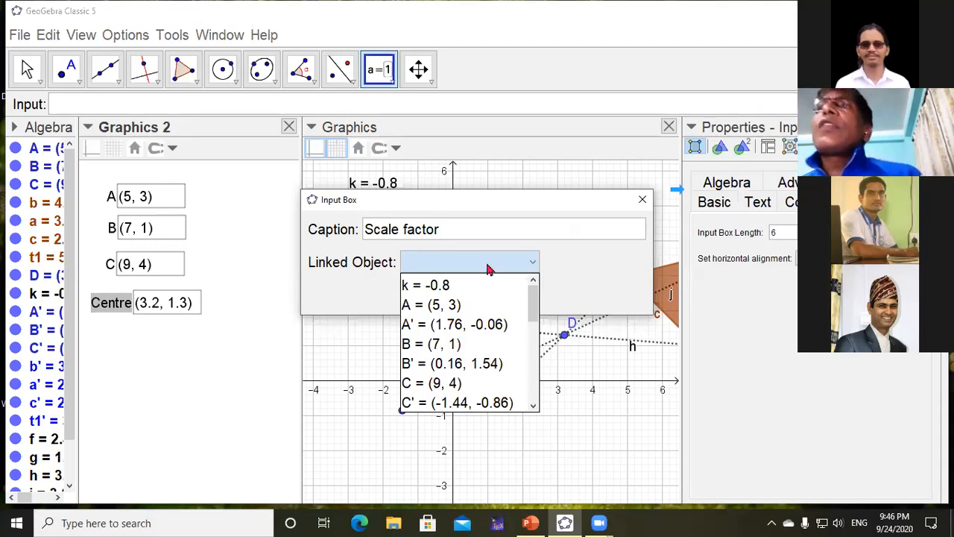
click(448, 286)
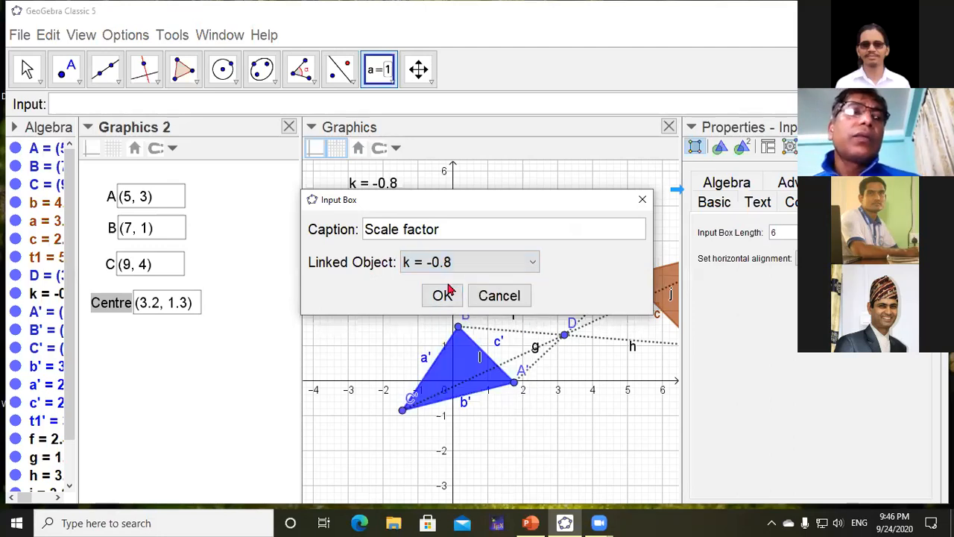
click(444, 296)
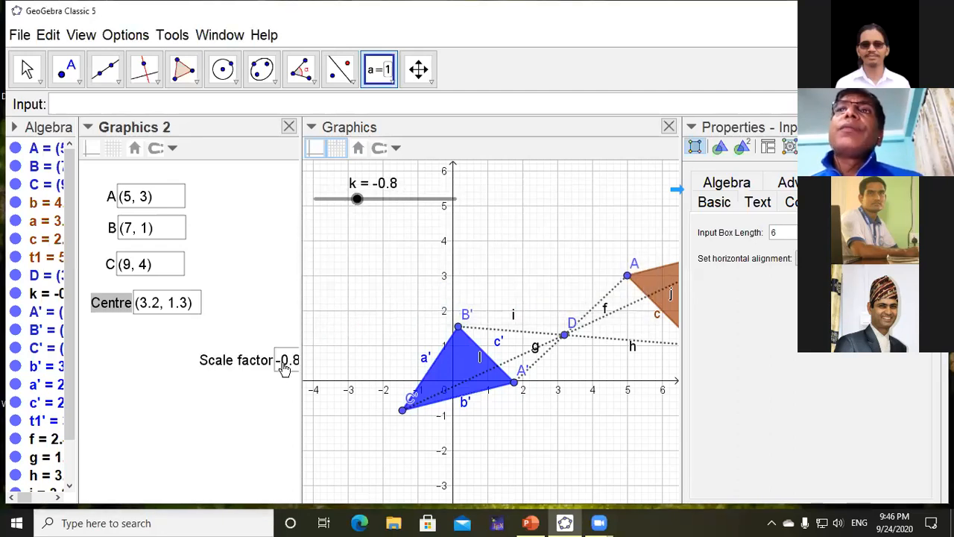
drag(213, 375, 170, 345)
click(187, 358)
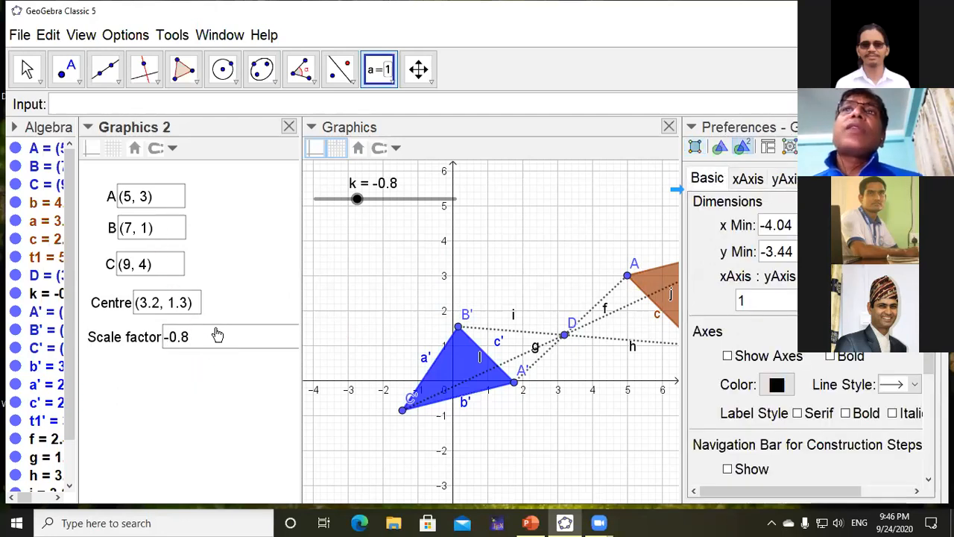
- Shorten the Scale factor input box to a length of 6 in its object properties
right_click(215, 334)
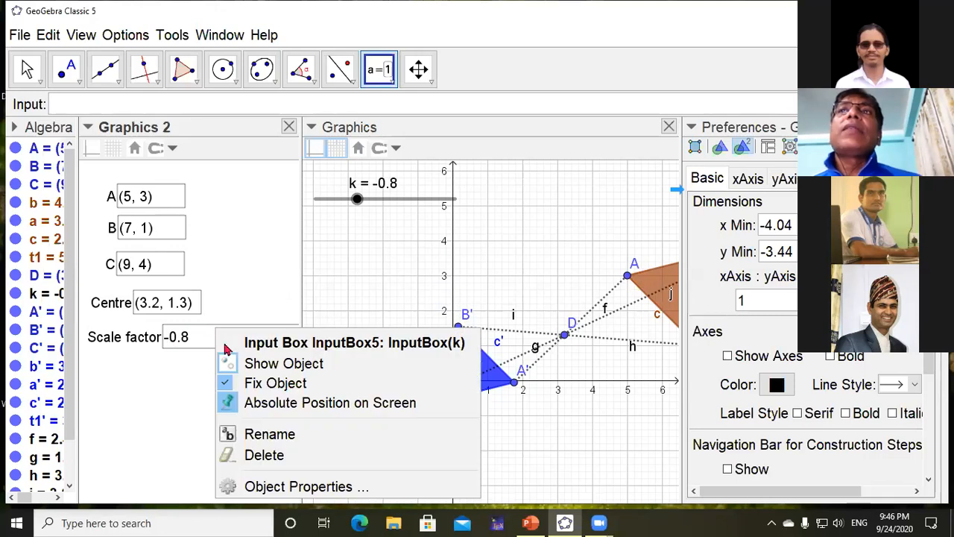
click(304, 488)
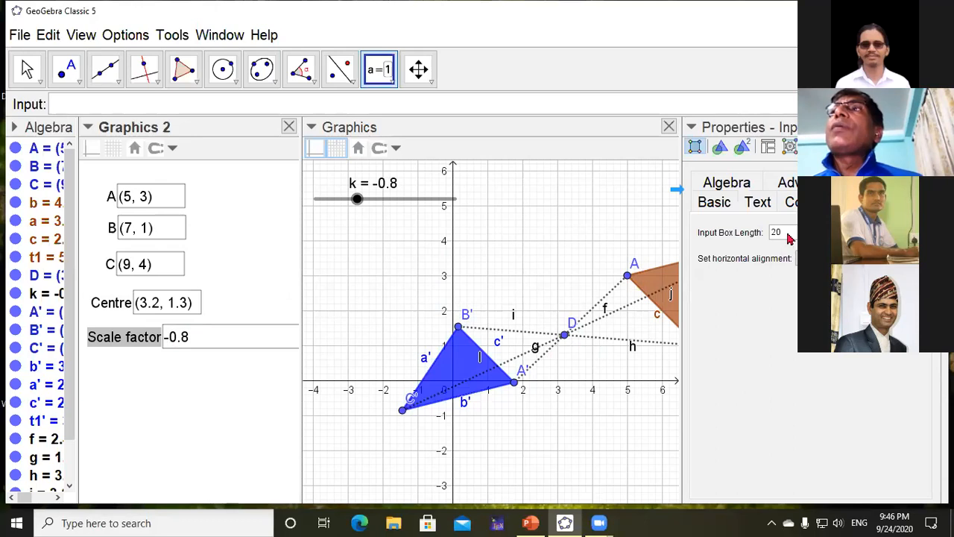
drag(781, 233, 770, 232)
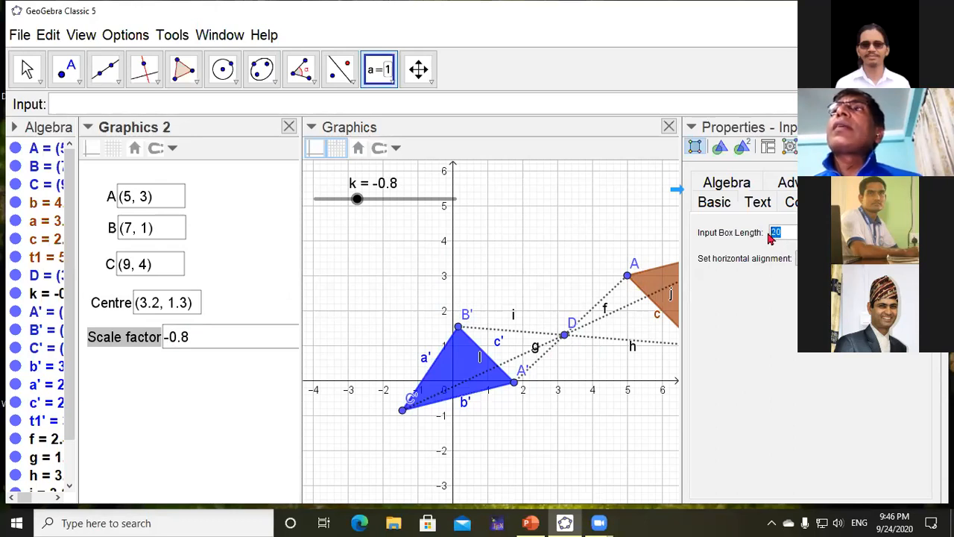
key(Return)
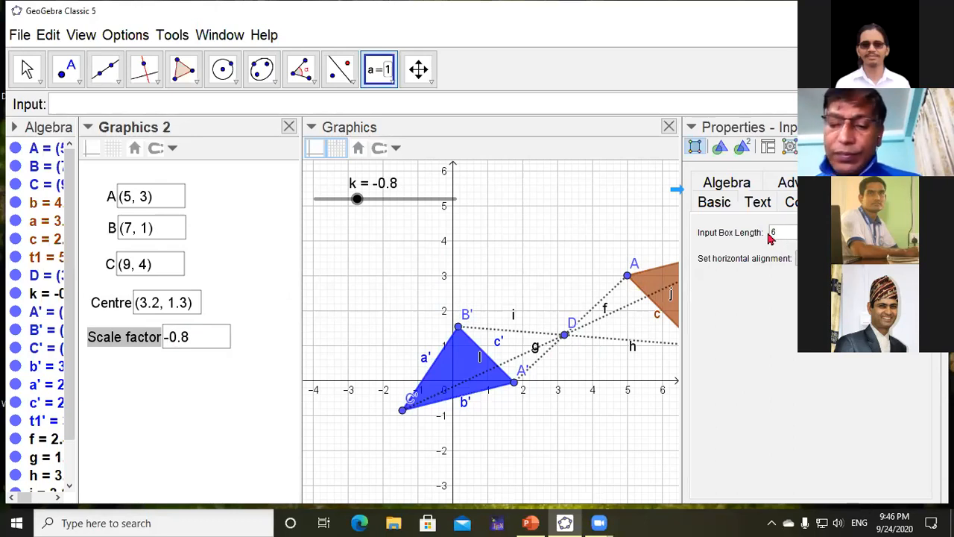
click(184, 426)
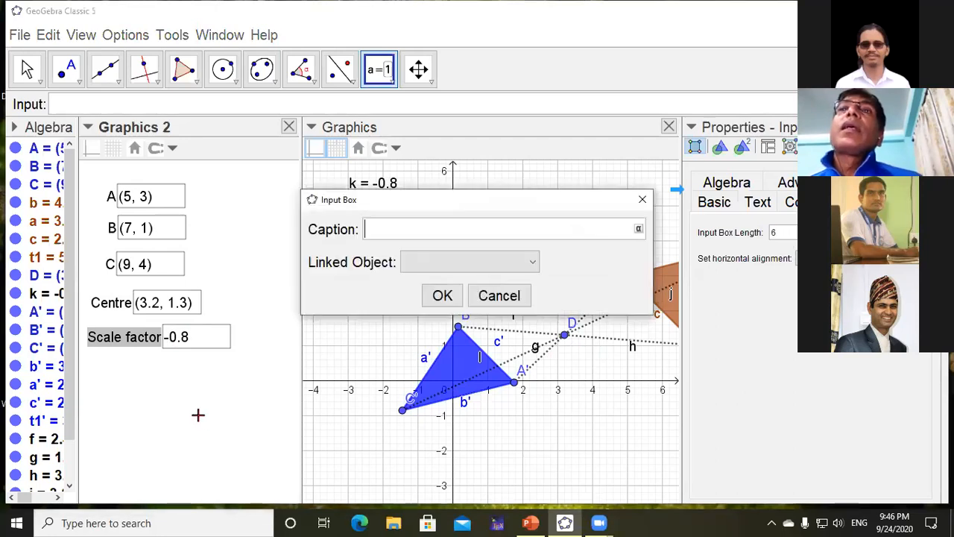
click(504, 296)
- With the Move tool active, change the centre of dilation to (0,0) through the Centre input box
click(27, 70)
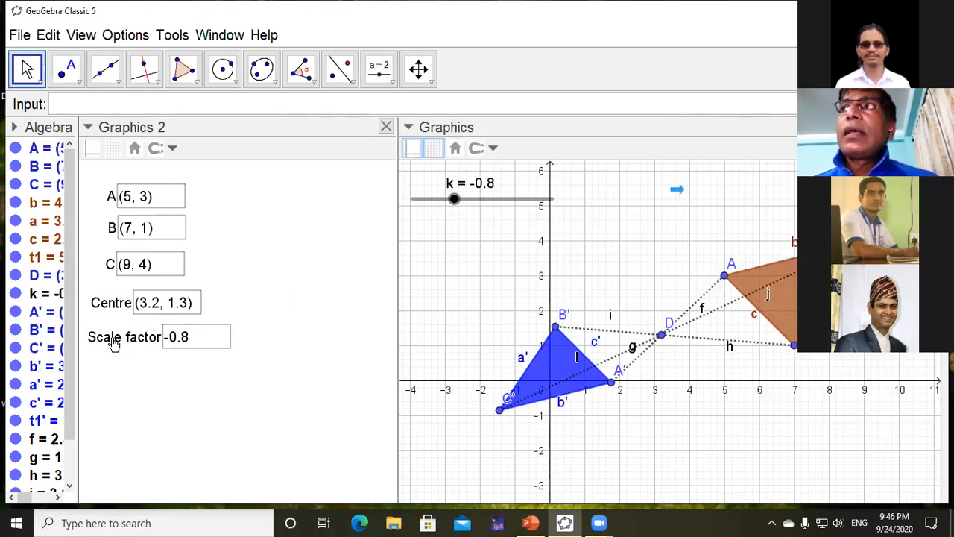
click(161, 306)
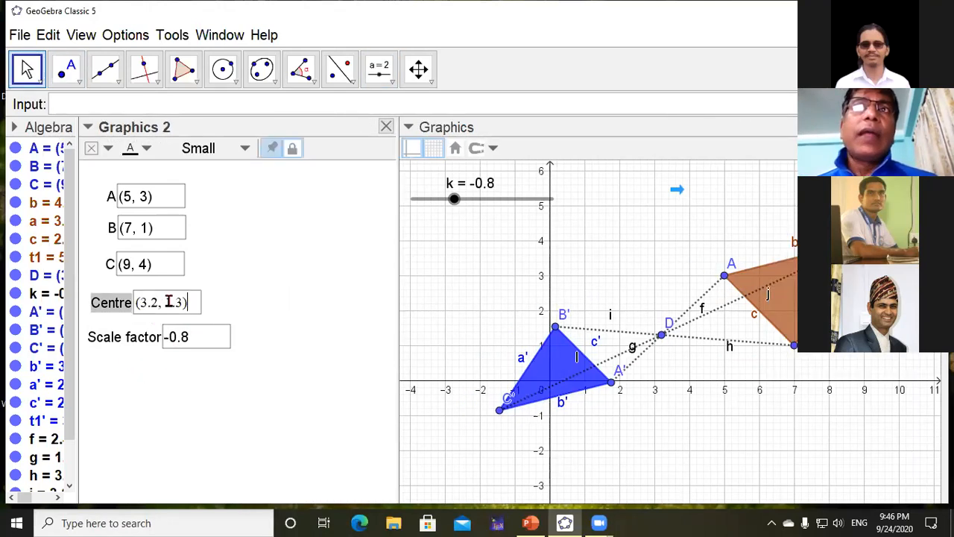
drag(182, 302, 141, 302)
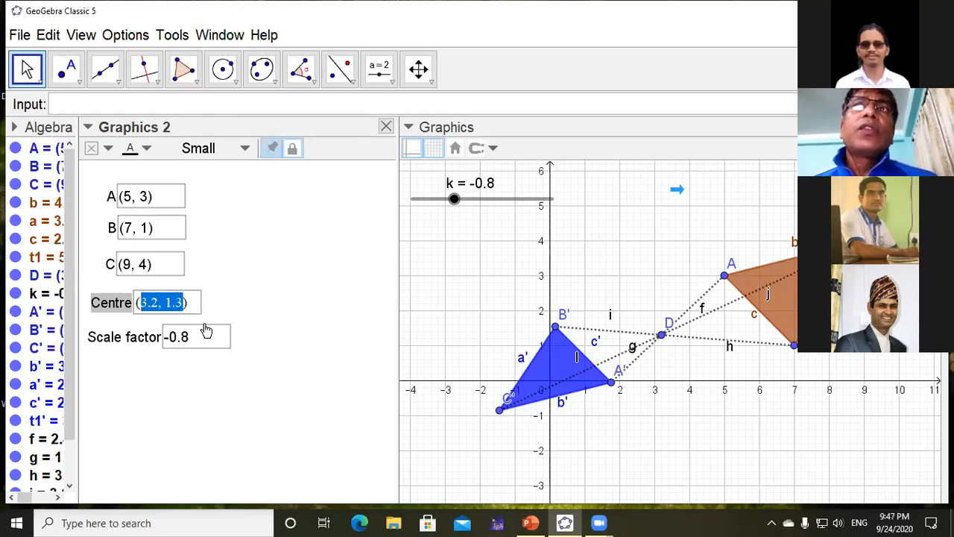
text(0)
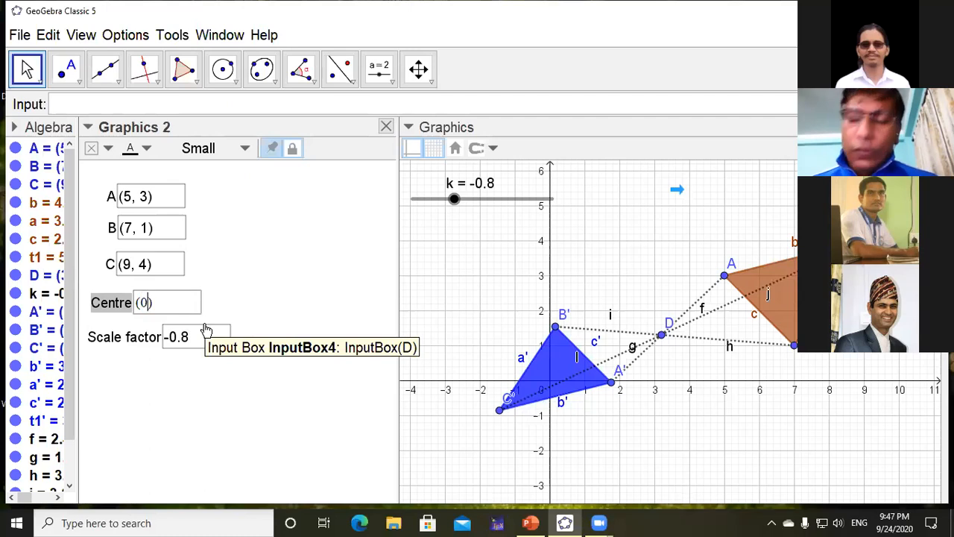
text(,0)
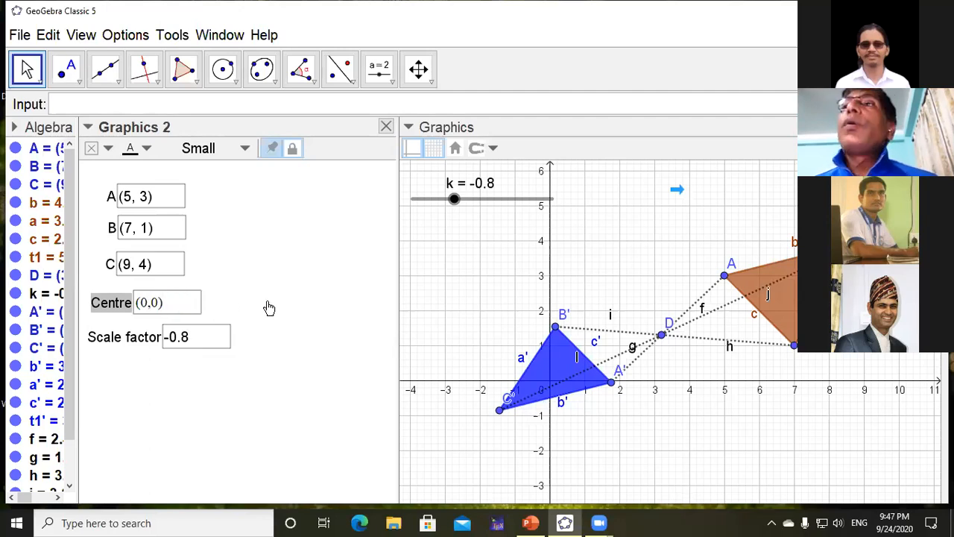
key(Return)
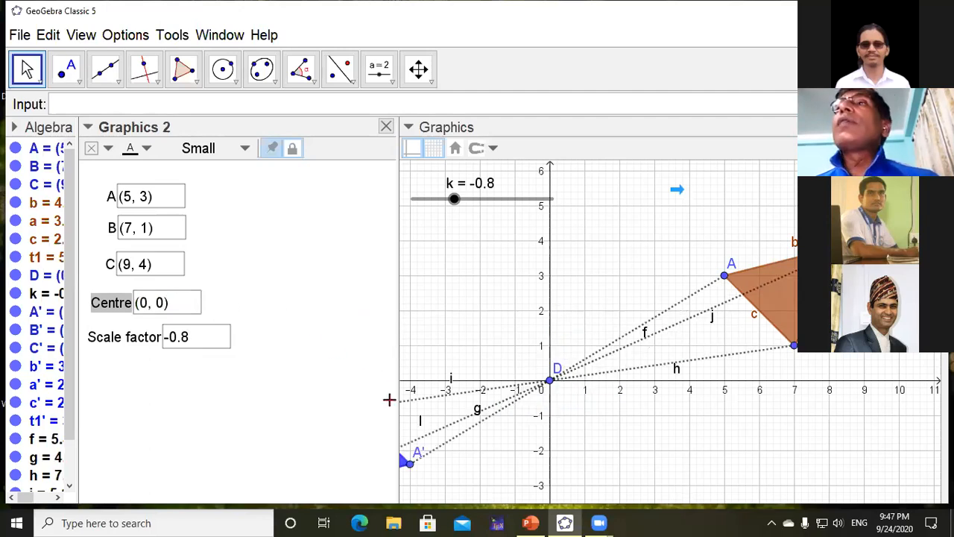
- Narrow Graphics 2 to enlarge the main Graphics view, and shift the coordinate plane to bring triangle A'B'C' into view
drag(396, 345, 247, 347)
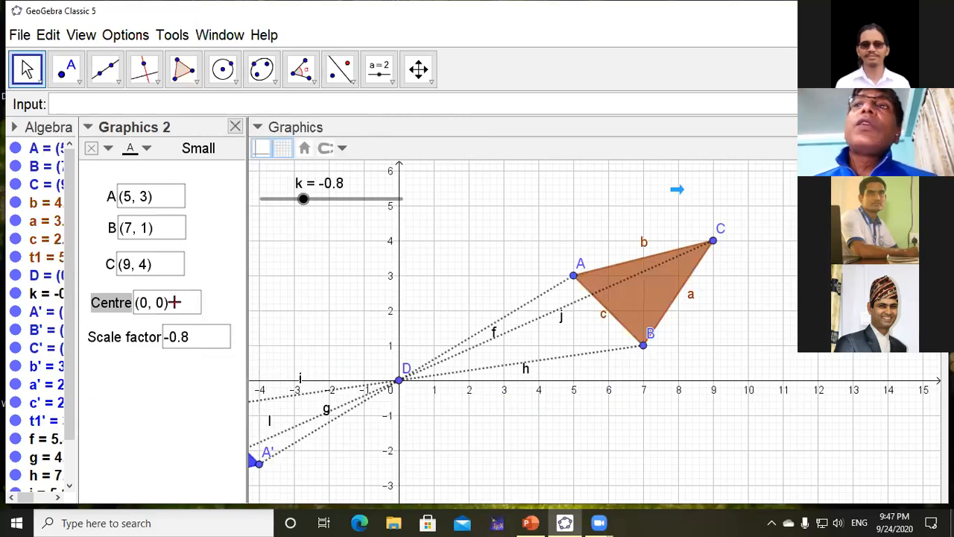
drag(499, 433, 708, 344)
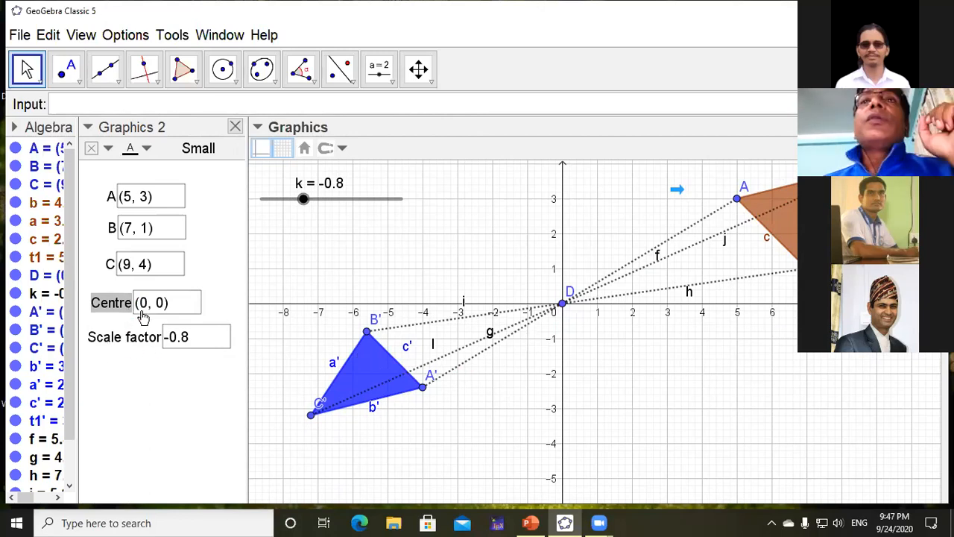
- Set the scale factor to 1.5 through its input box and bring both triangles into view
click(186, 335)
double_click(173, 335)
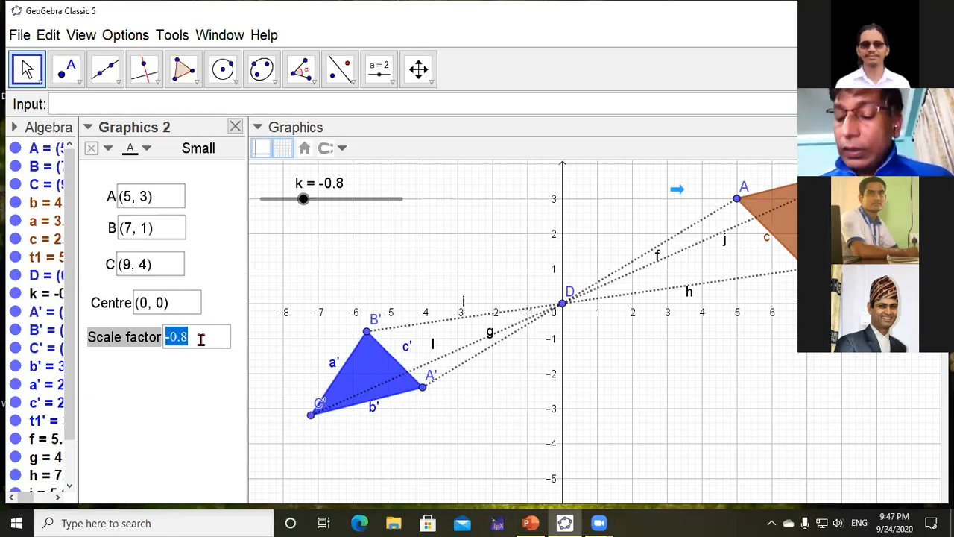
text(1.5)
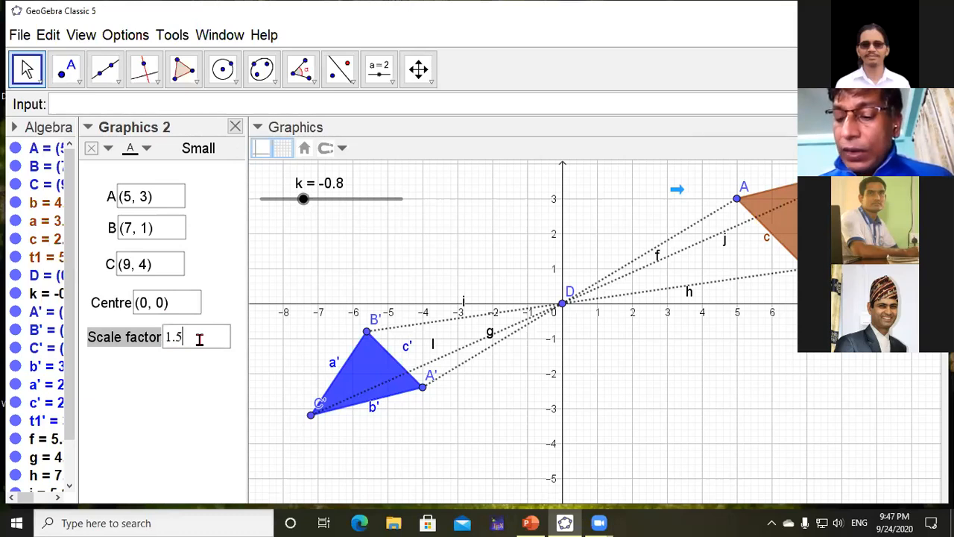
click(218, 375)
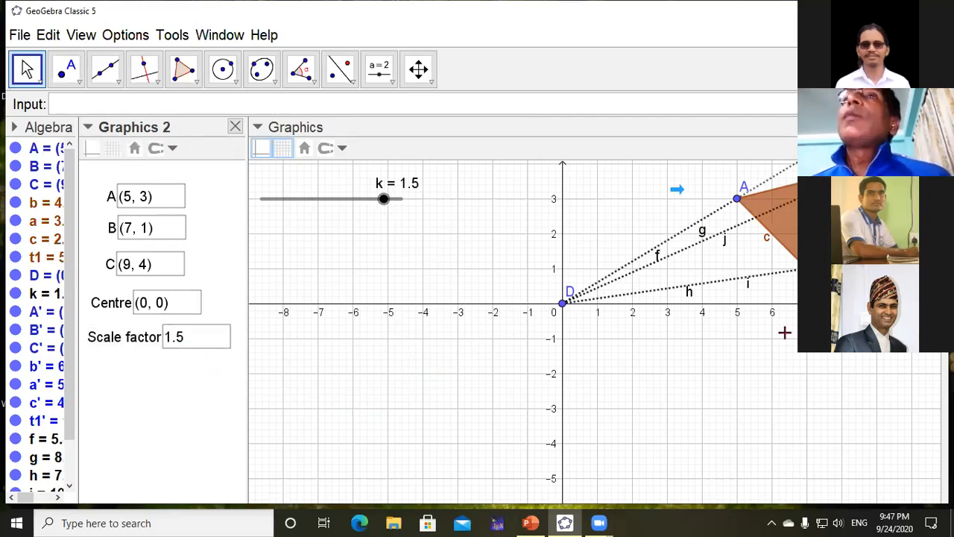
click(633, 322)
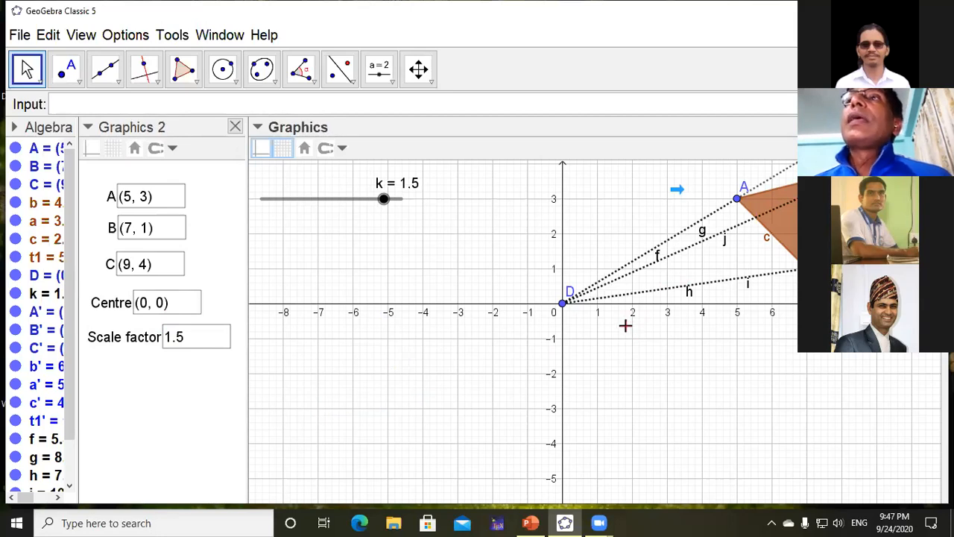
scroll(621, 327, down, 2)
scroll(622, 326, down, 3)
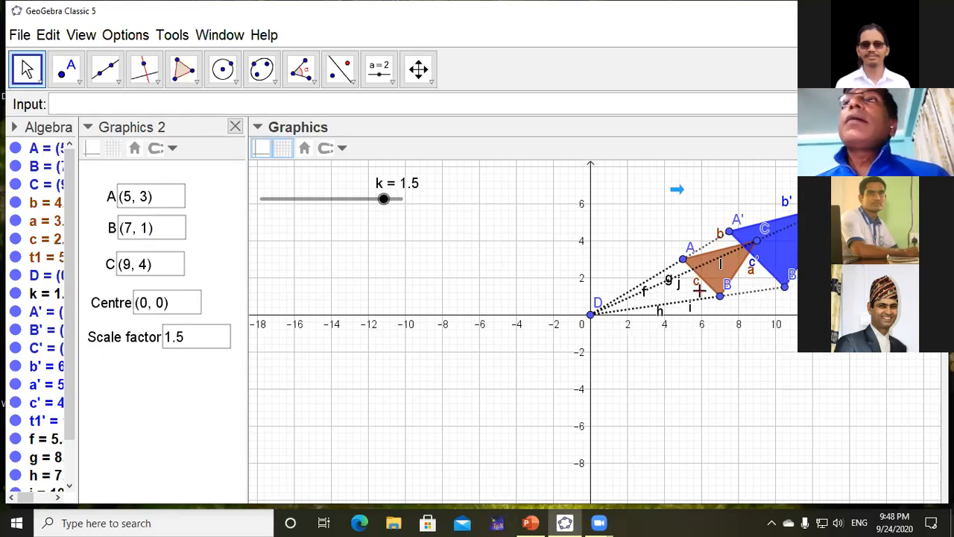
- Change the scale factor to -1 through the Scale factor input box
click(200, 336)
drag(164, 336, 217, 339)
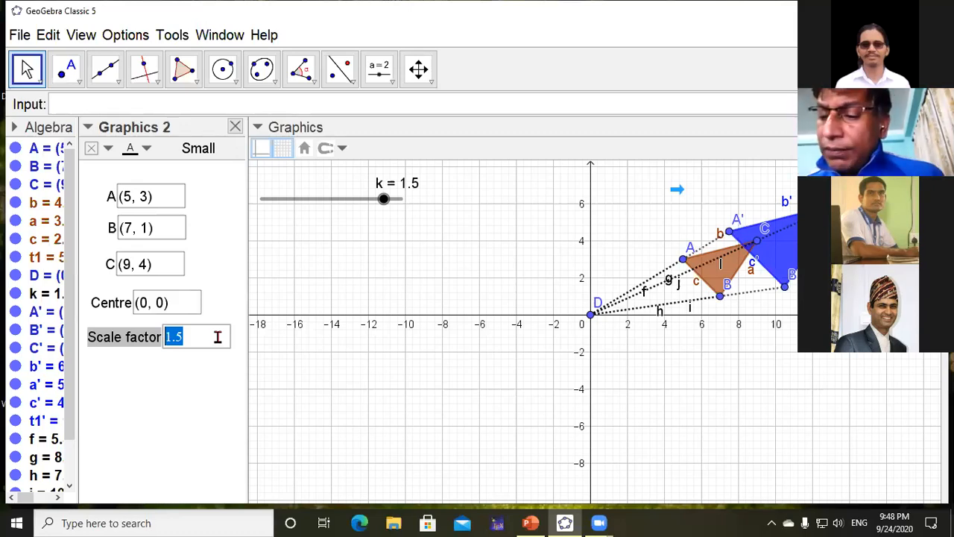
text(-1)
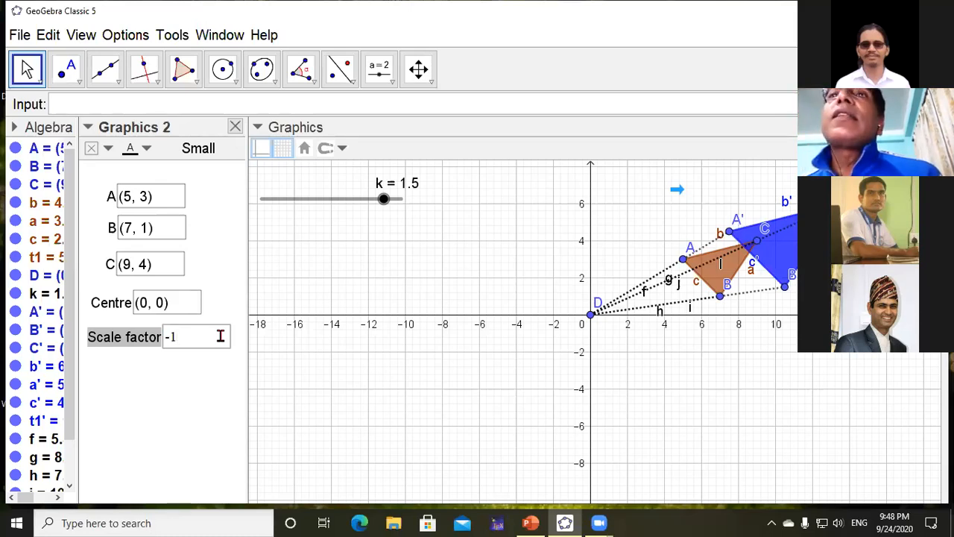
key(Return)
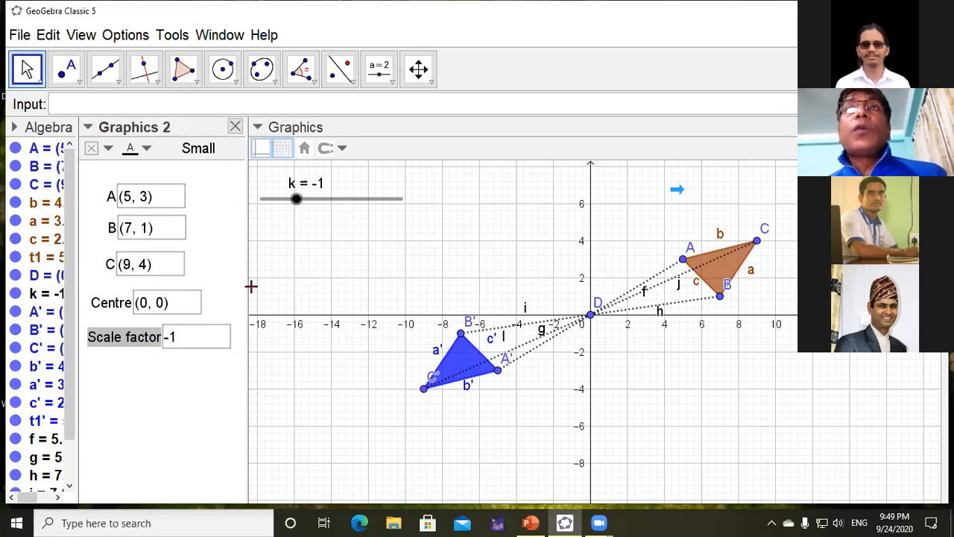
- Widen Graphics 2 and start a new text in its empty area with LaTeX formula enabled
drag(246, 287, 428, 291)
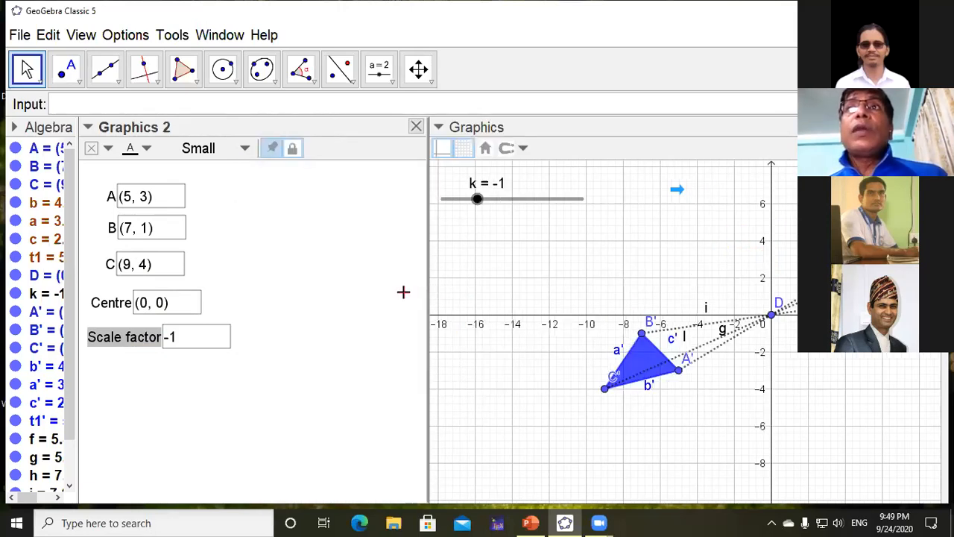
click(393, 84)
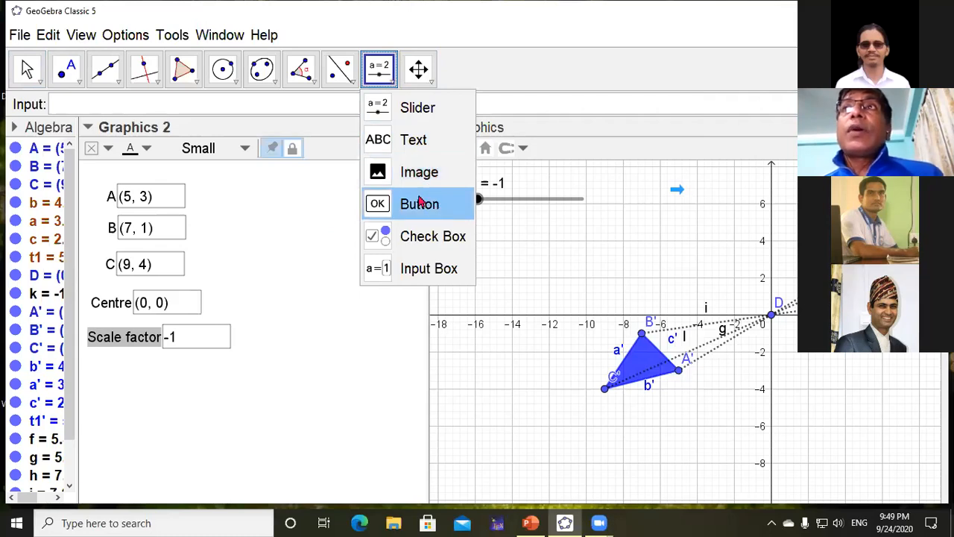
click(420, 144)
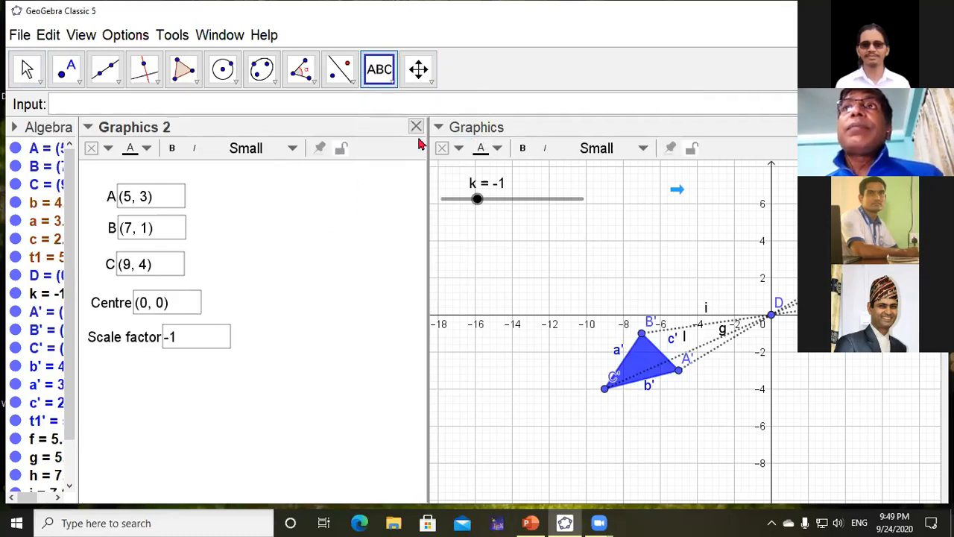
click(273, 215)
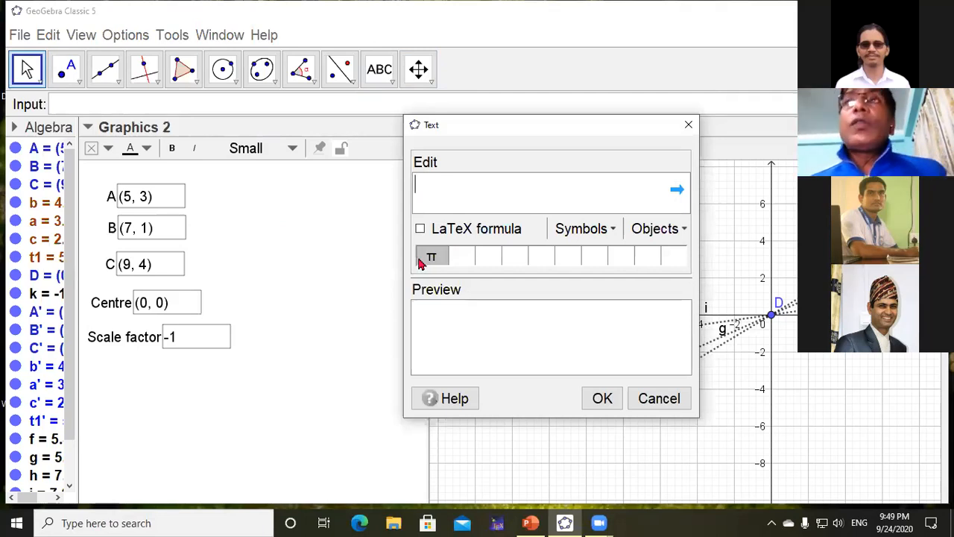
click(420, 229)
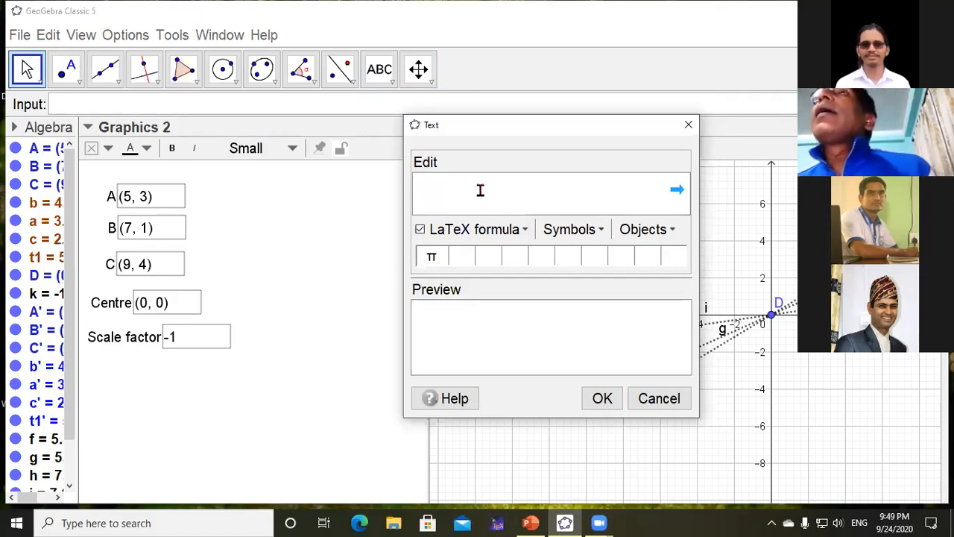
- Enter "solution:\\" in the text, begin a new line with the letter A, and widen the Algebra view
text(so)
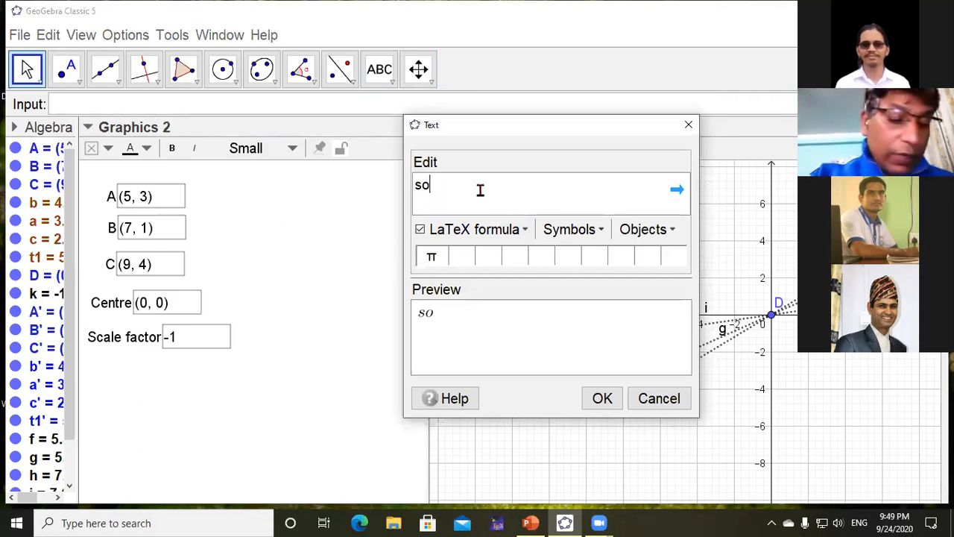
text(lutio)
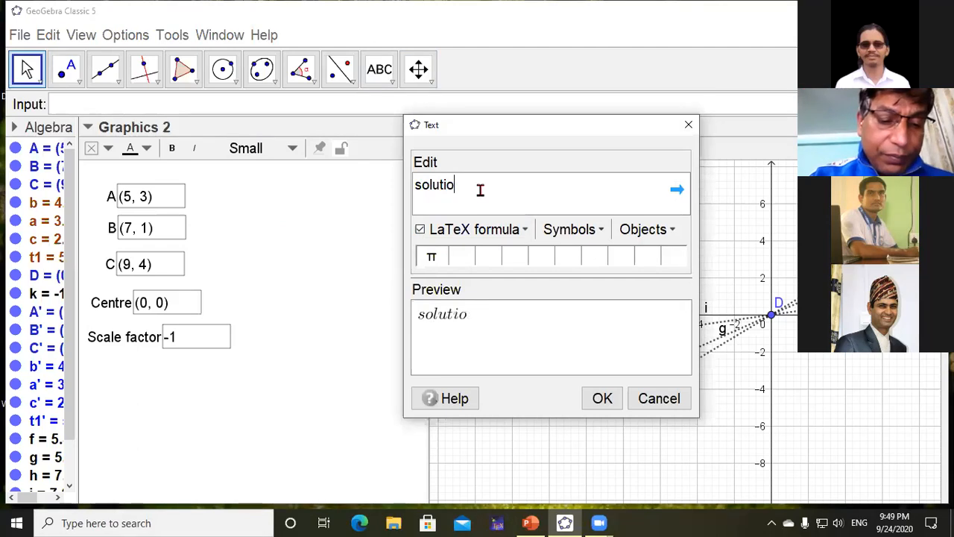
text(n)
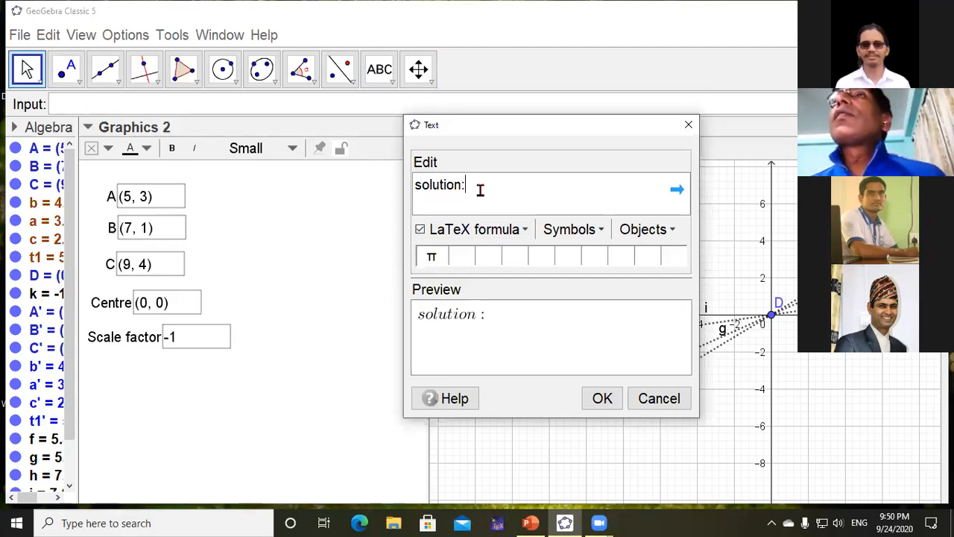
text(:\\)
key(Return)
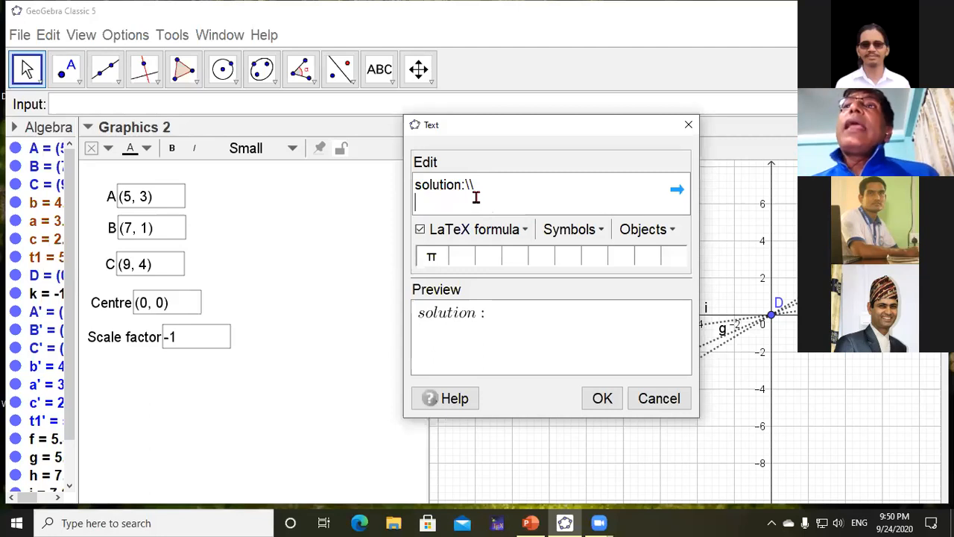
text(A)
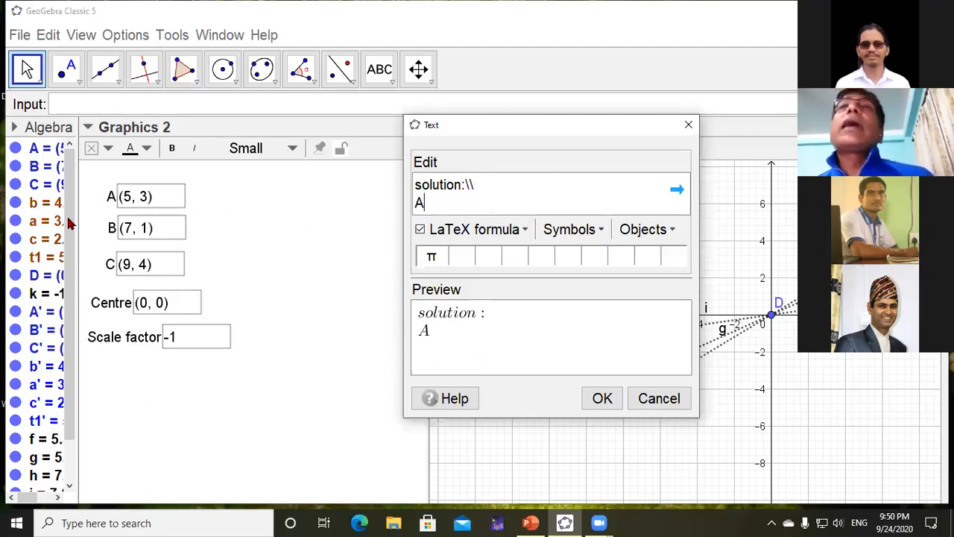
drag(77, 221, 124, 231)
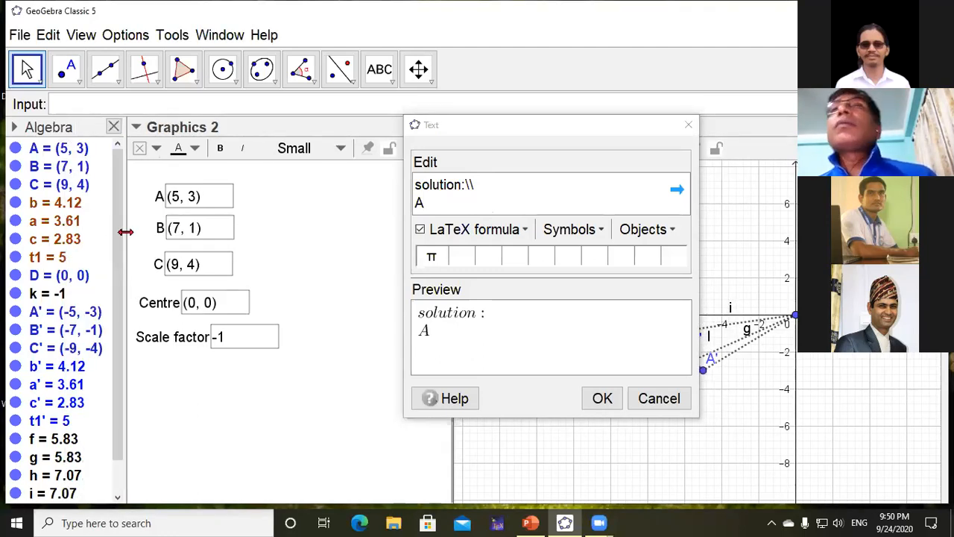
click(45, 151)
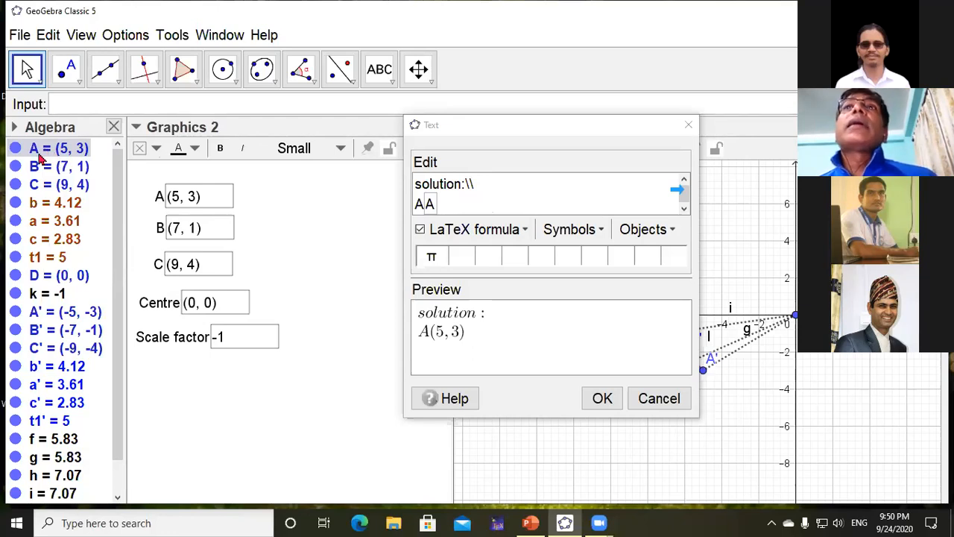
click(447, 204)
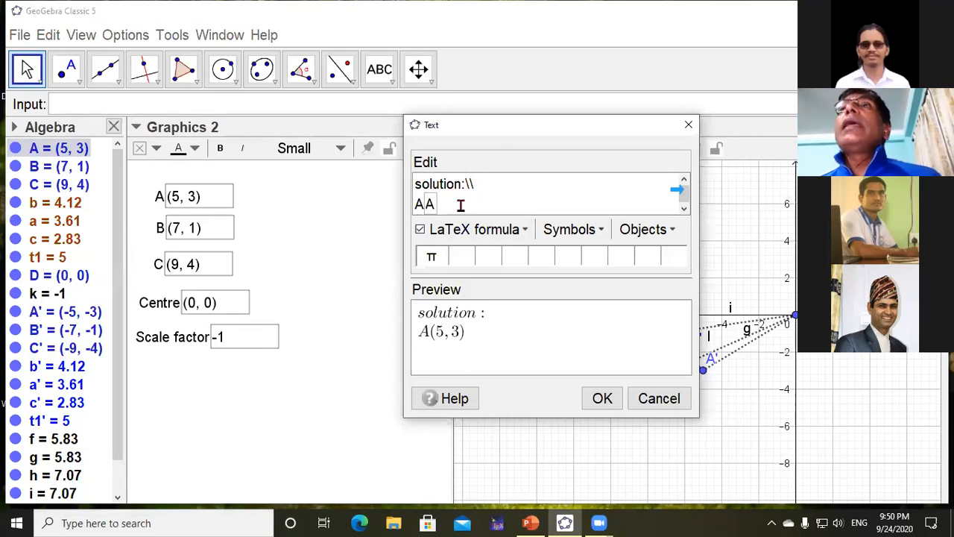
key(BackSpace)
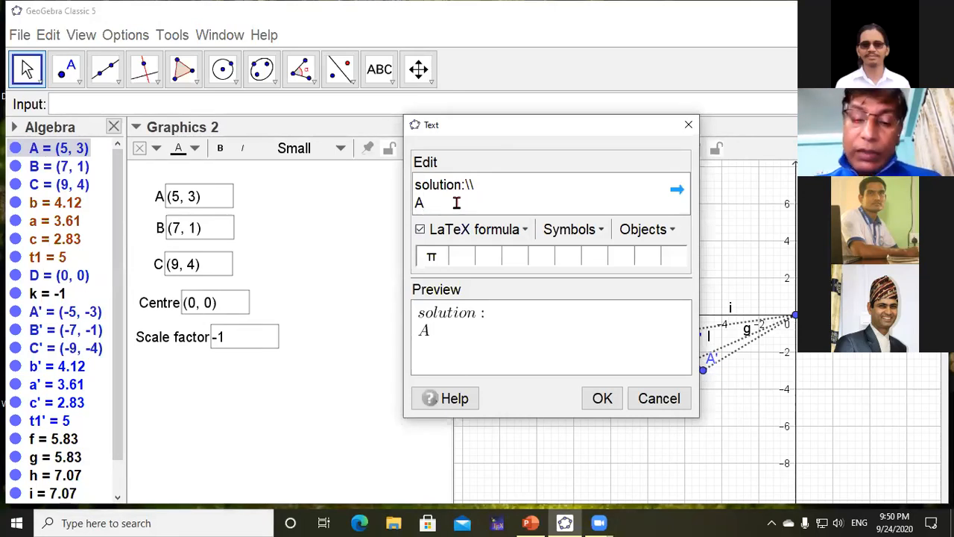
- Insert point A as a dynamic object after the letter A, followed by a right arrow symbol
click(674, 234)
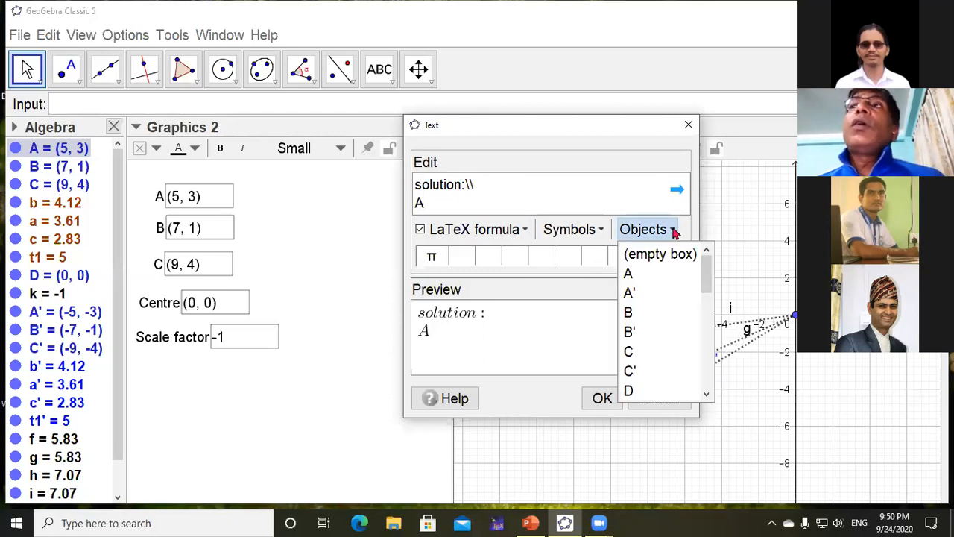
click(630, 276)
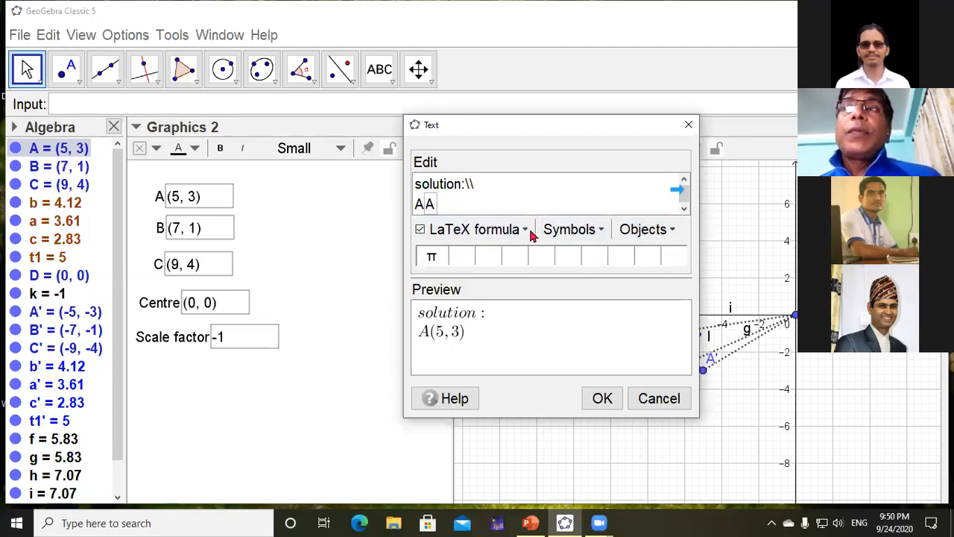
click(604, 231)
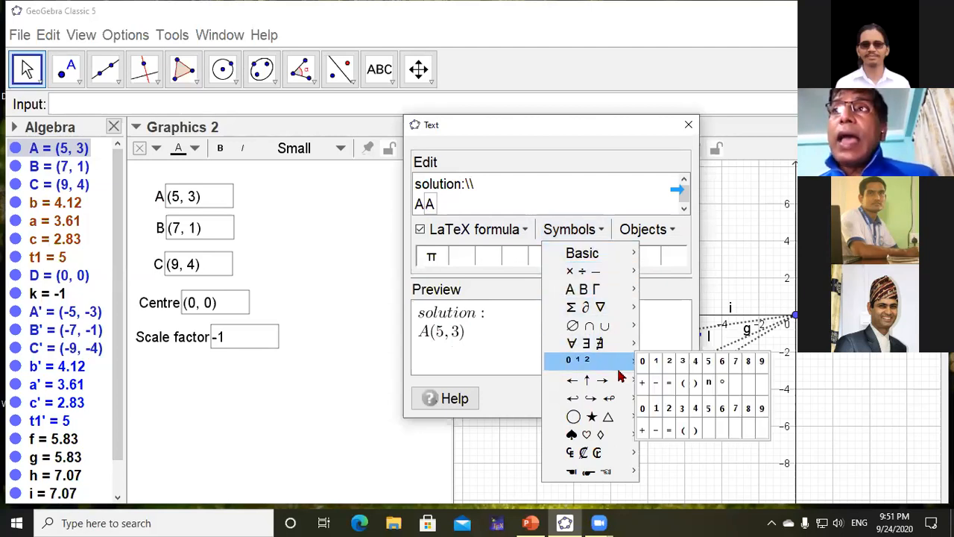
mouse_move(609, 390)
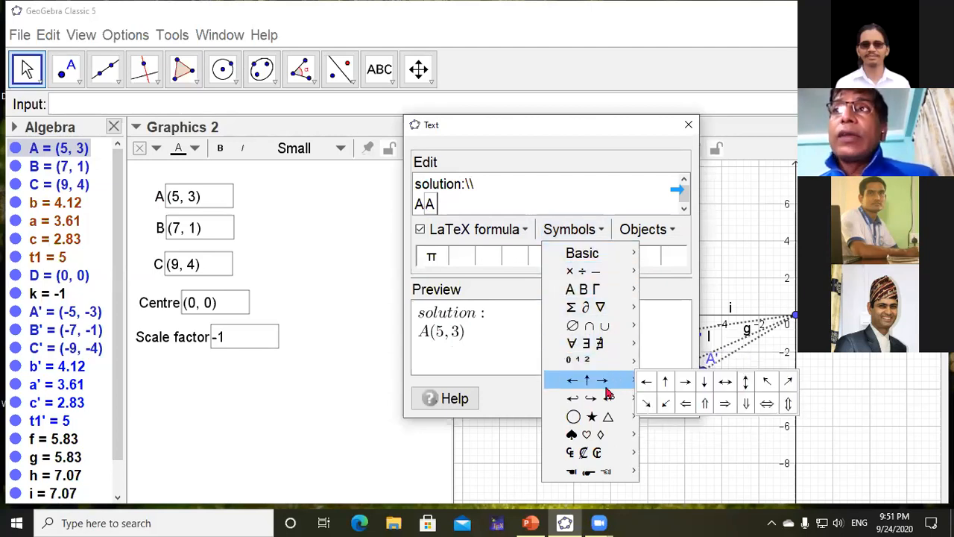
click(686, 382)
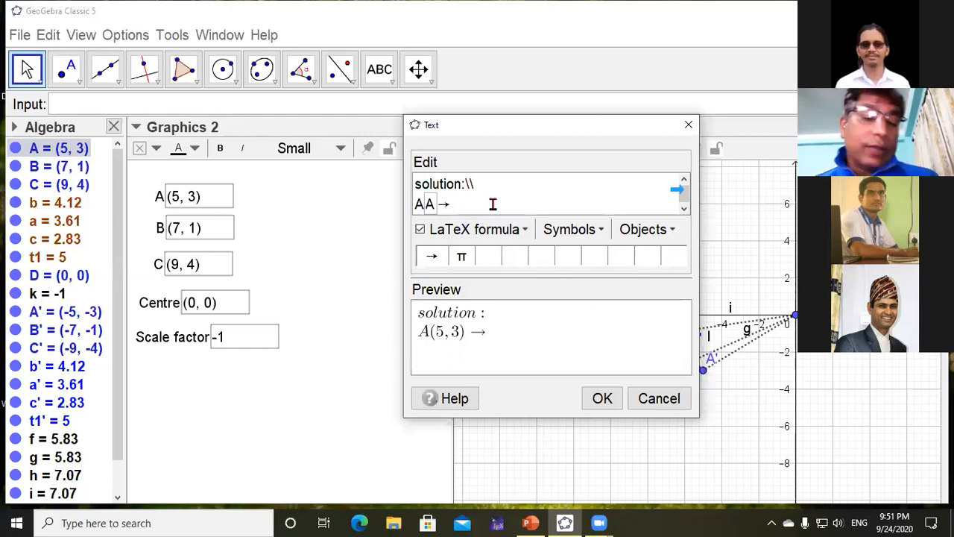
- Complete the mapping after the arrow with the label A' and the dynamic object A'
text(A)
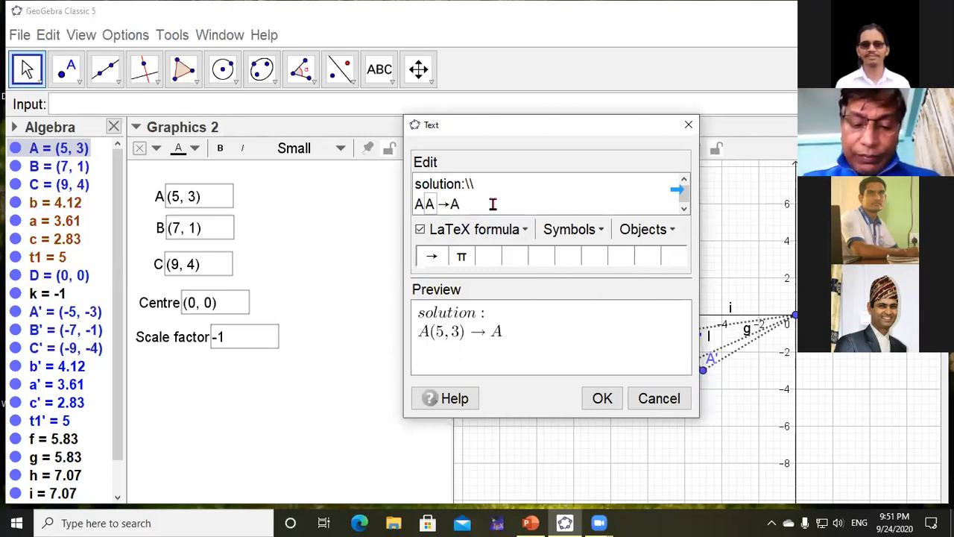
text(')
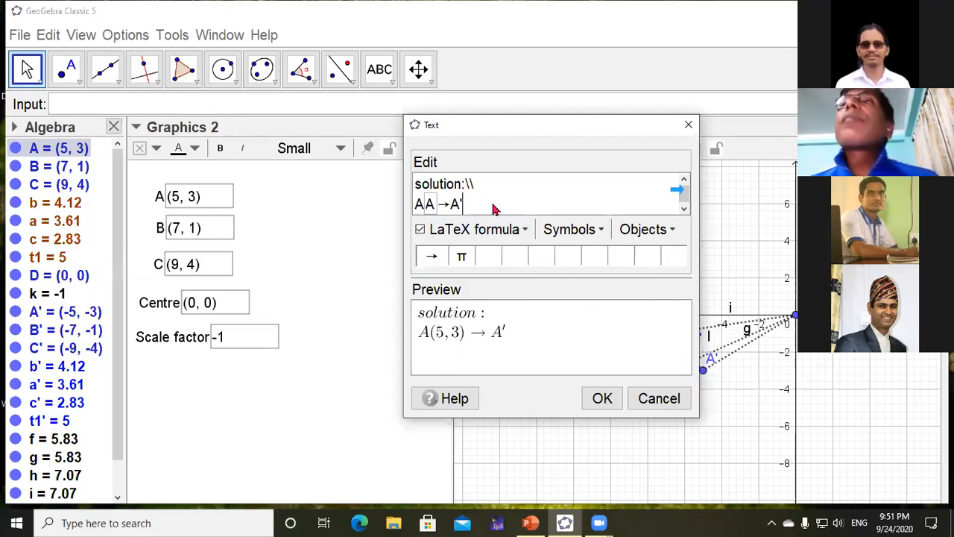
click(673, 230)
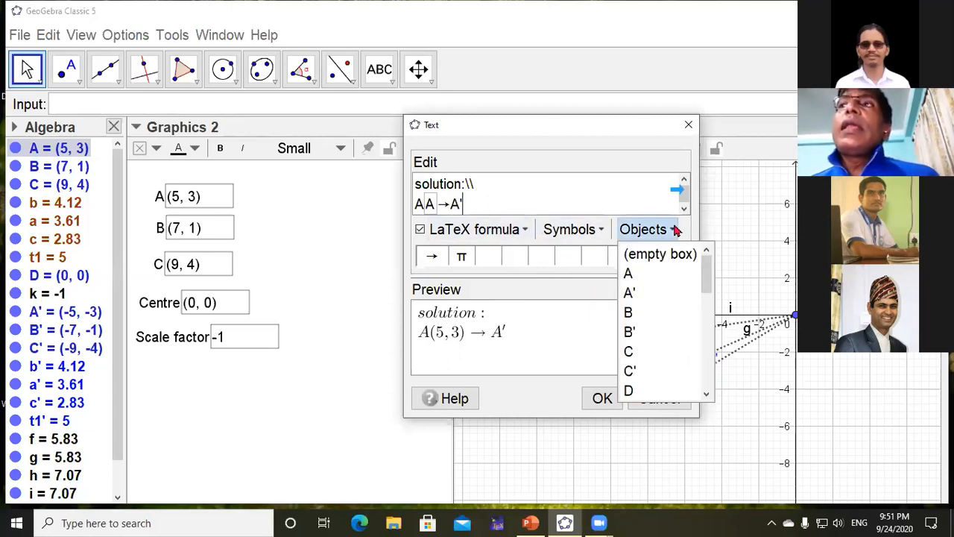
click(630, 295)
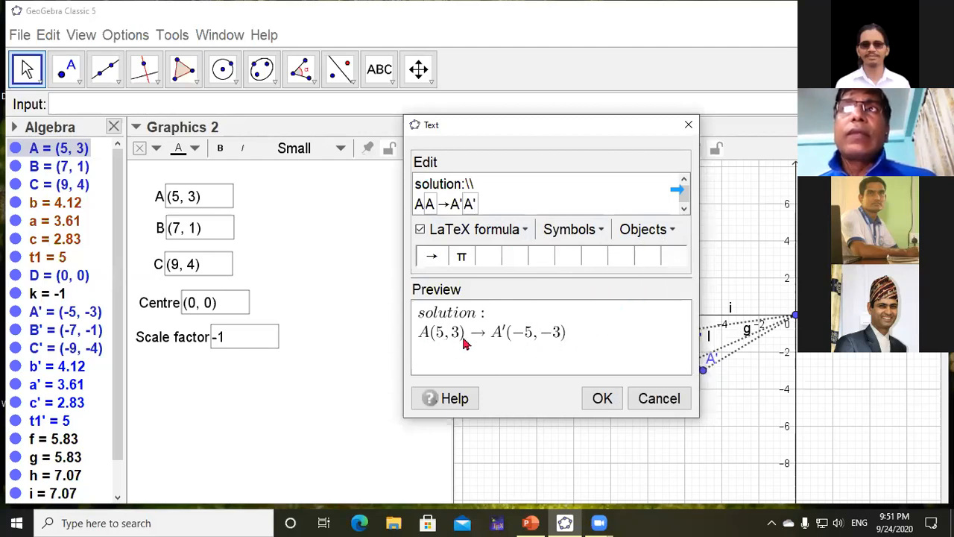
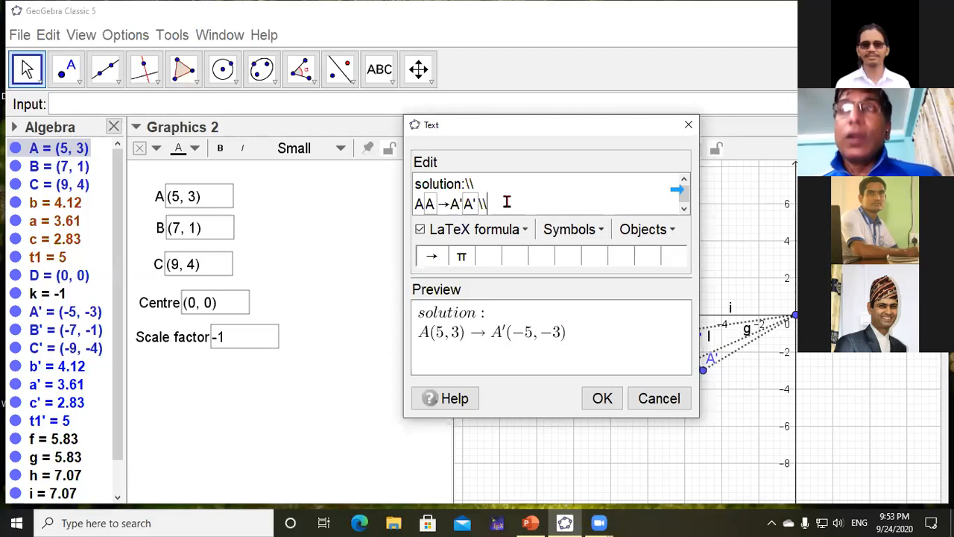
- Add a second mapping line with label B, dynamic object B, a right arrow, label B' and dynamic object B', ending with "\\"
key(Return)
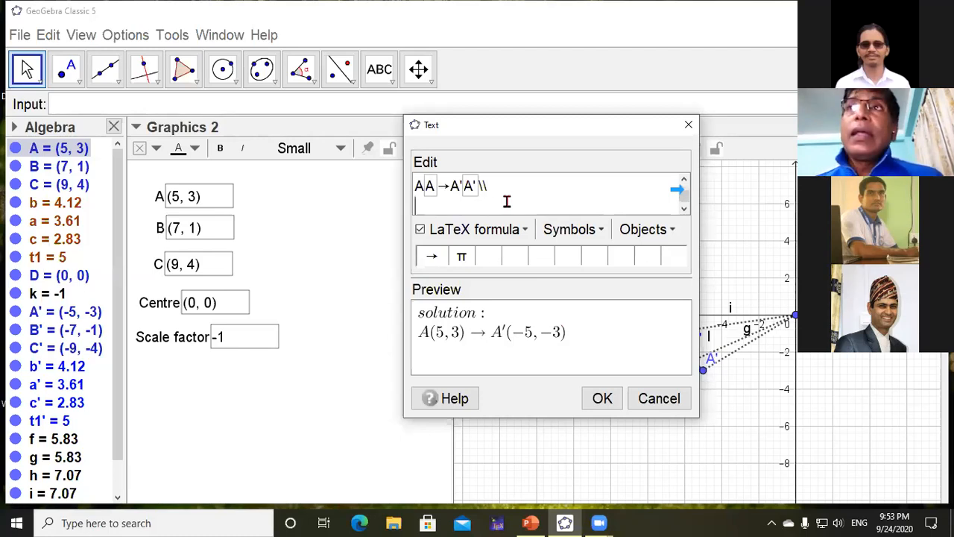
text(B)
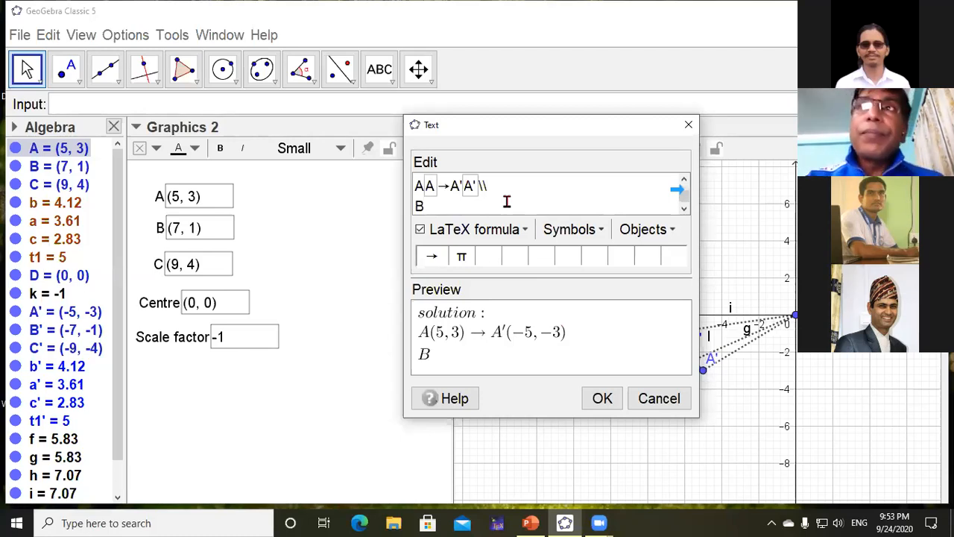
click(675, 229)
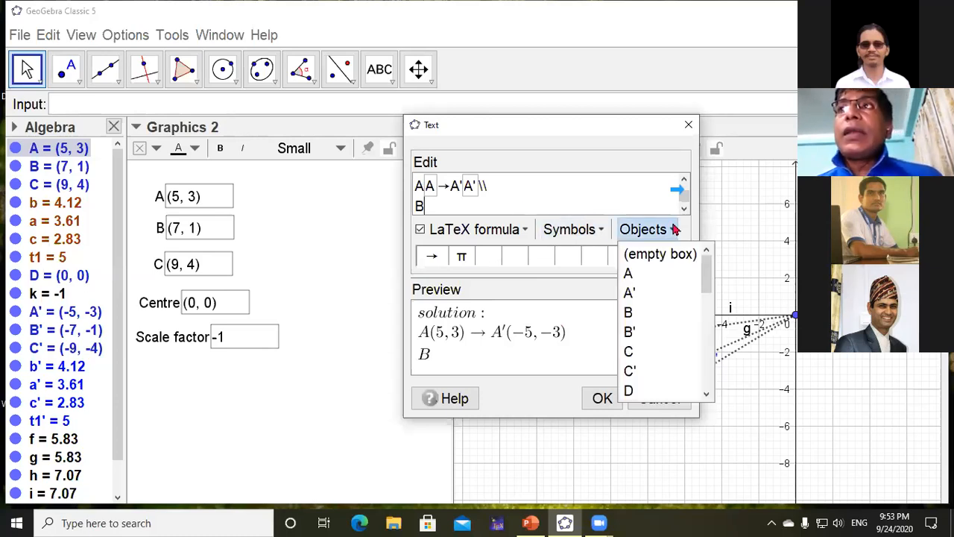
click(629, 313)
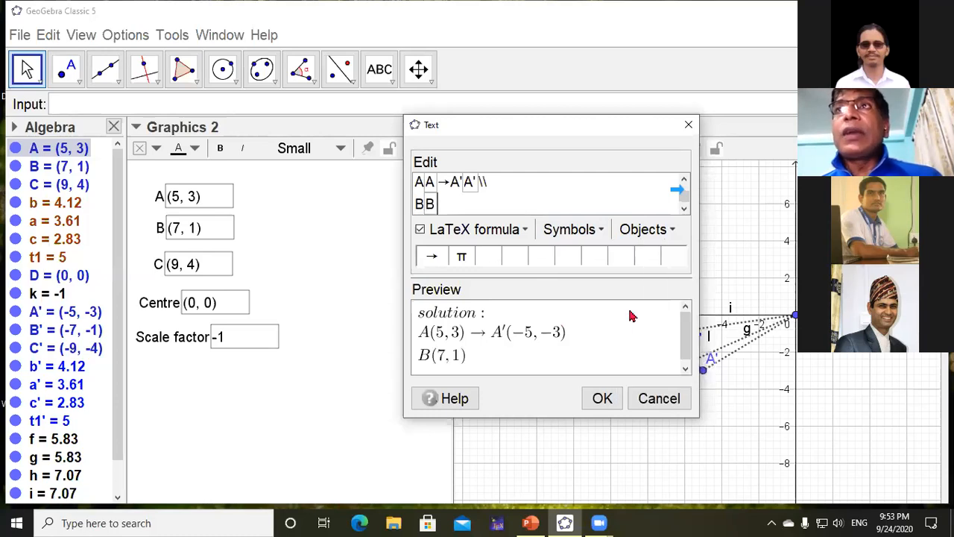
click(434, 258)
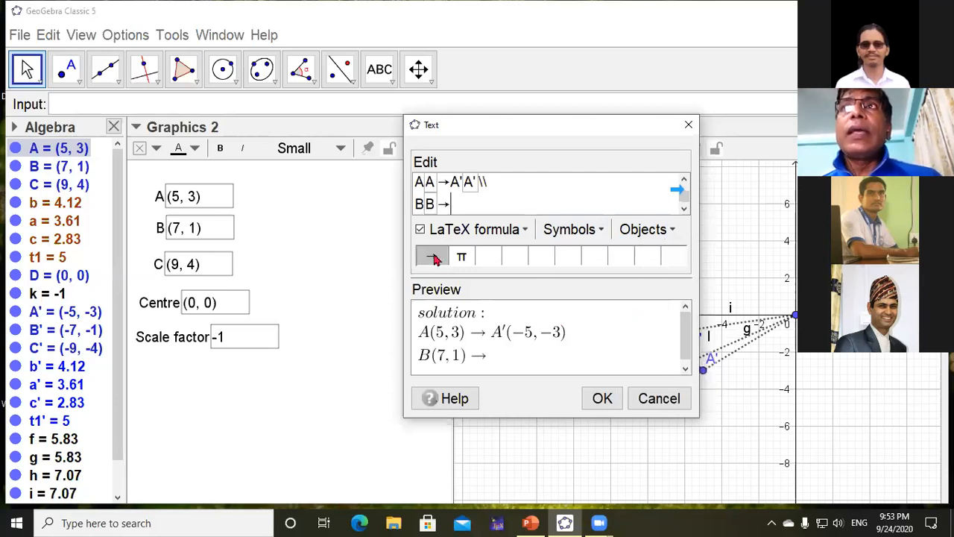
text(B')
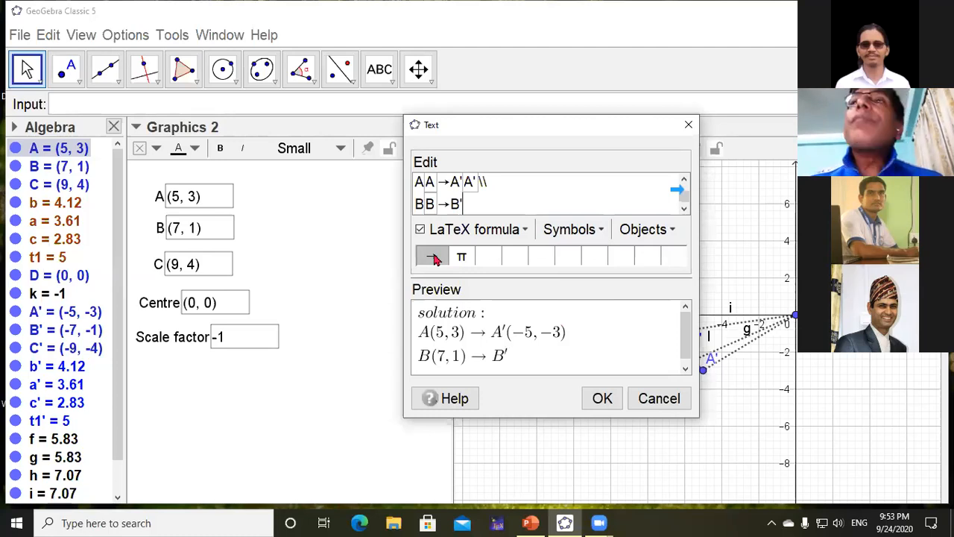
click(676, 232)
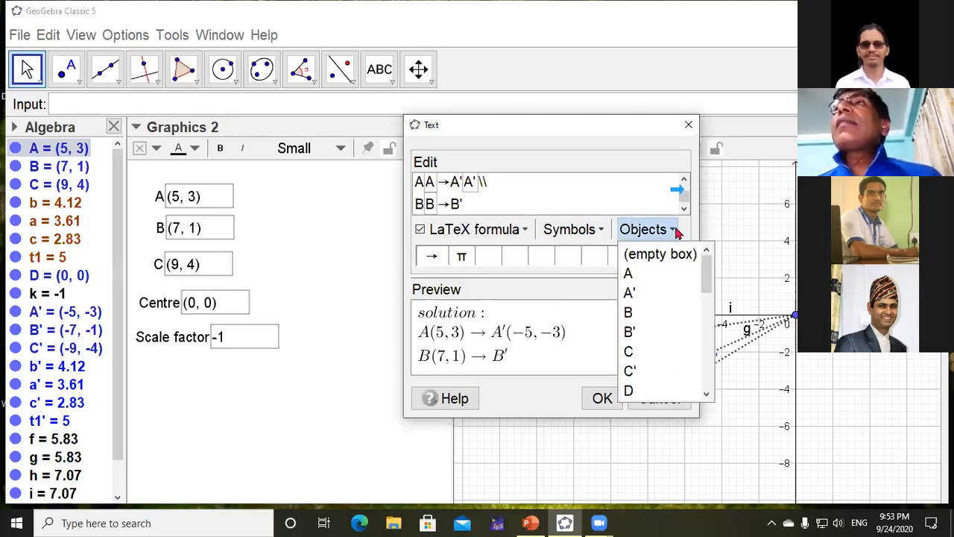
click(628, 332)
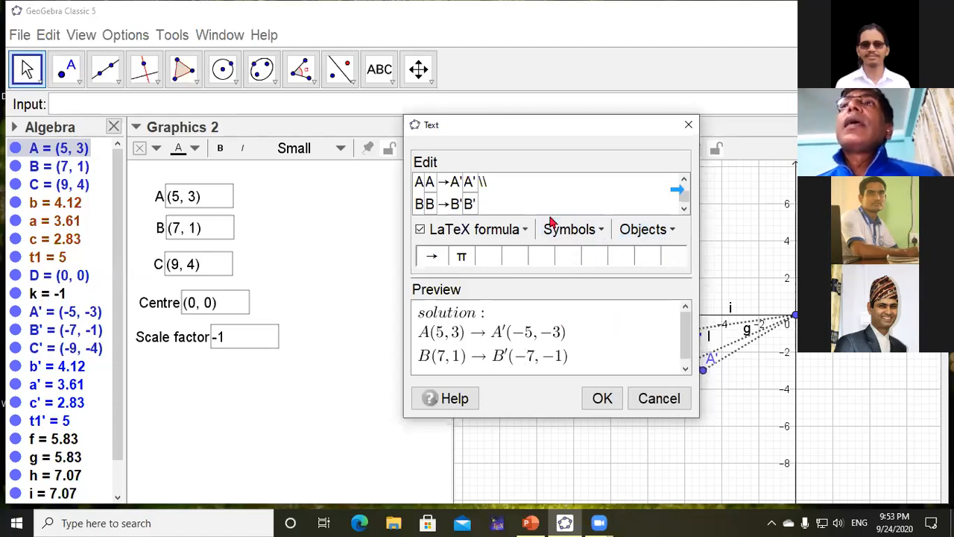
text(\\)
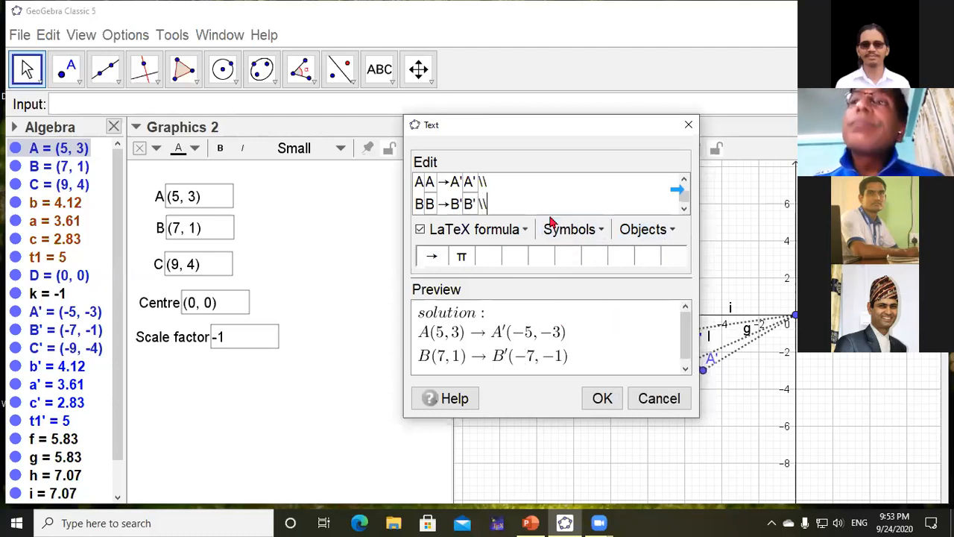
- Add the line mapping label C and dynamic object C through a right arrow to label C' and dynamic object C', and create the text
key(Return)
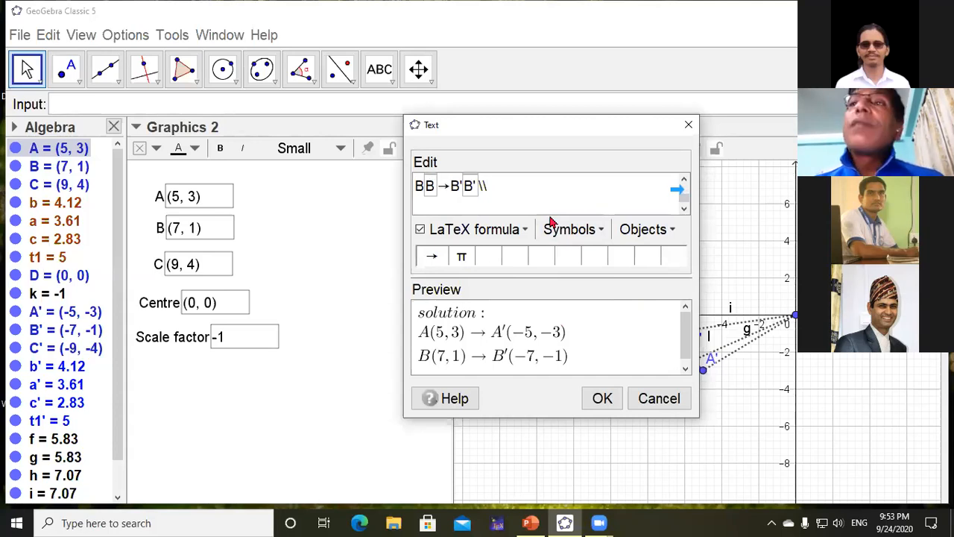
text(C)
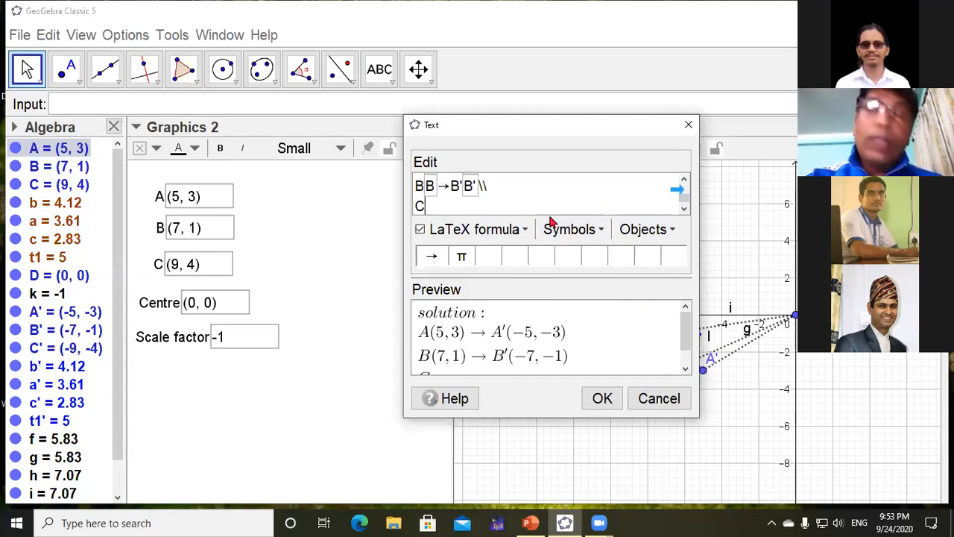
click(672, 231)
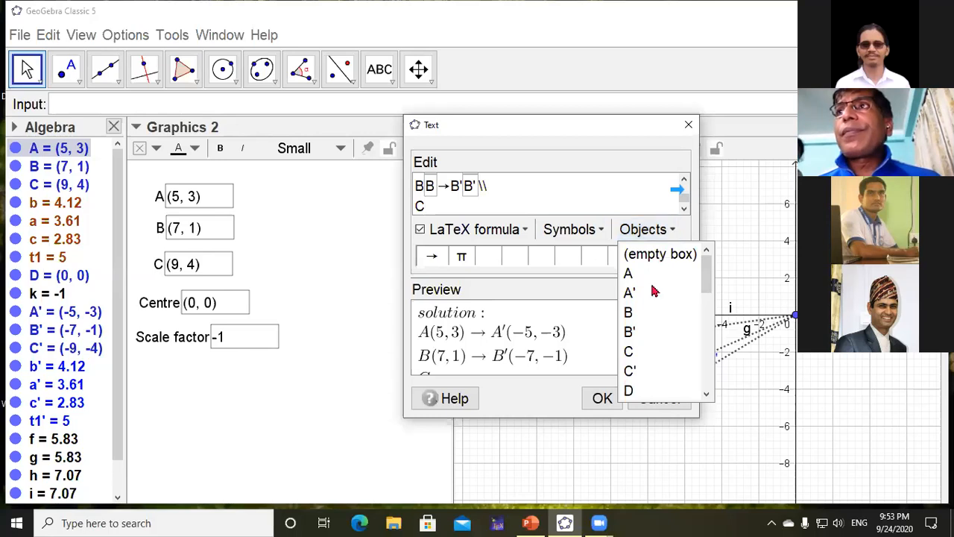
click(631, 357)
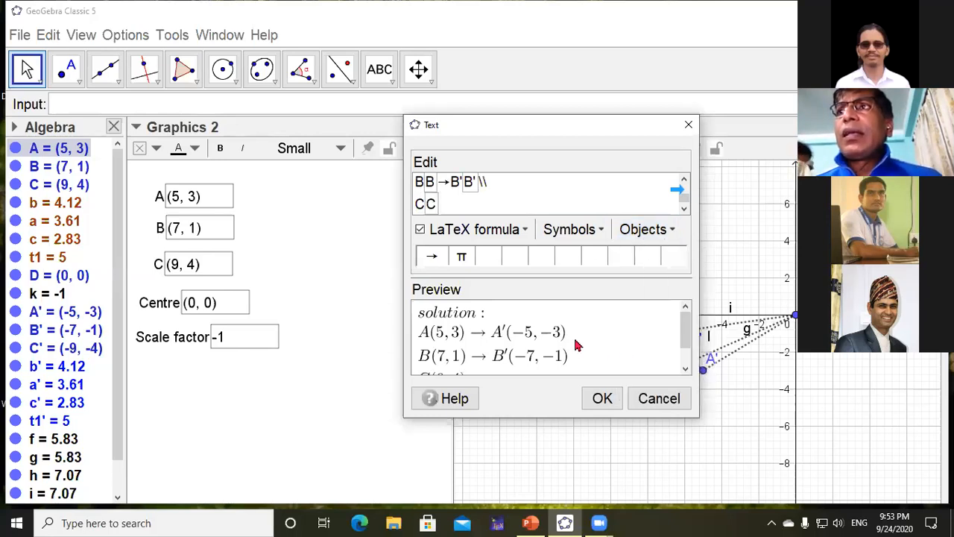
click(432, 256)
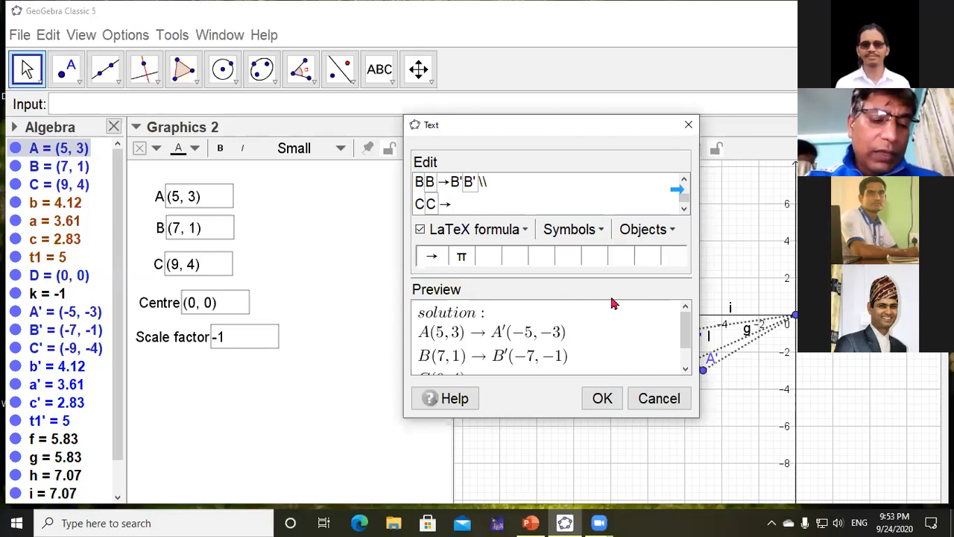
text(C')
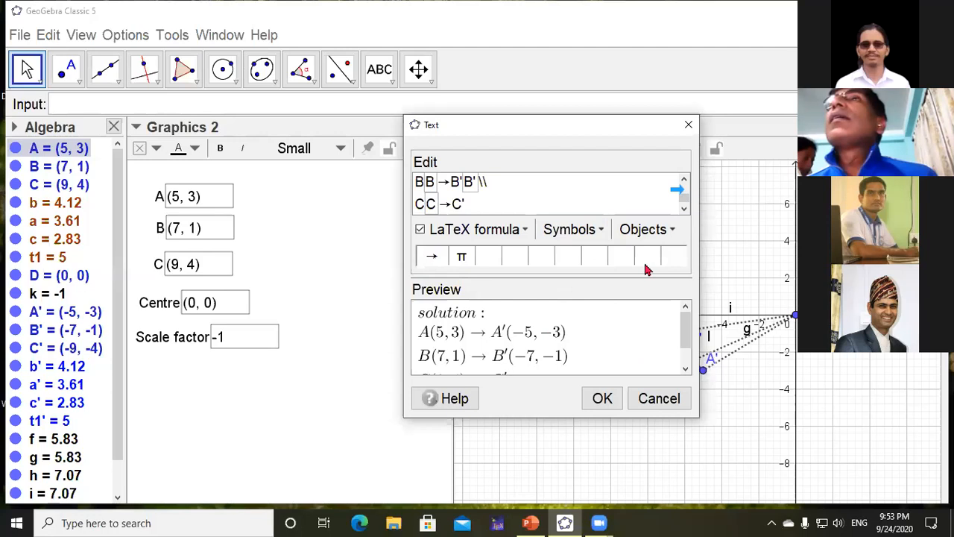
click(671, 231)
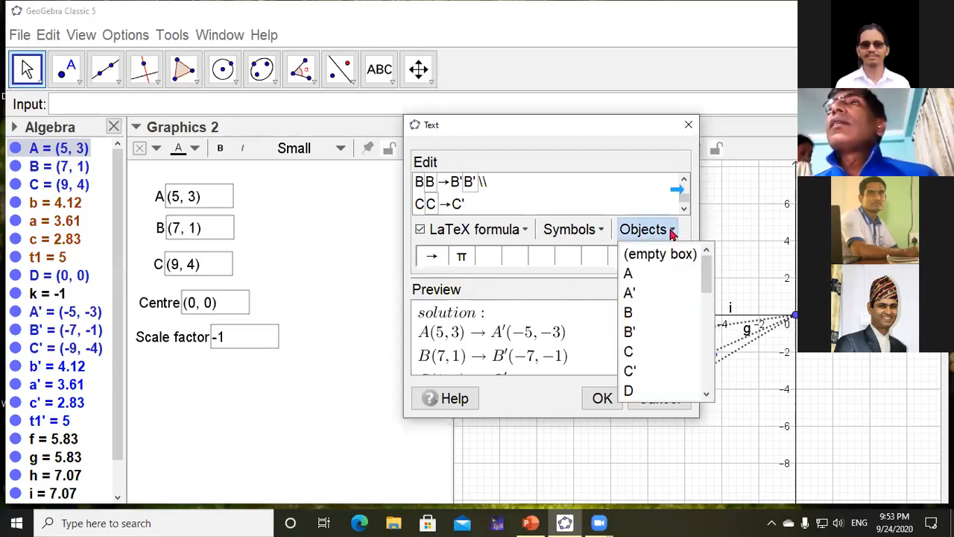
click(633, 371)
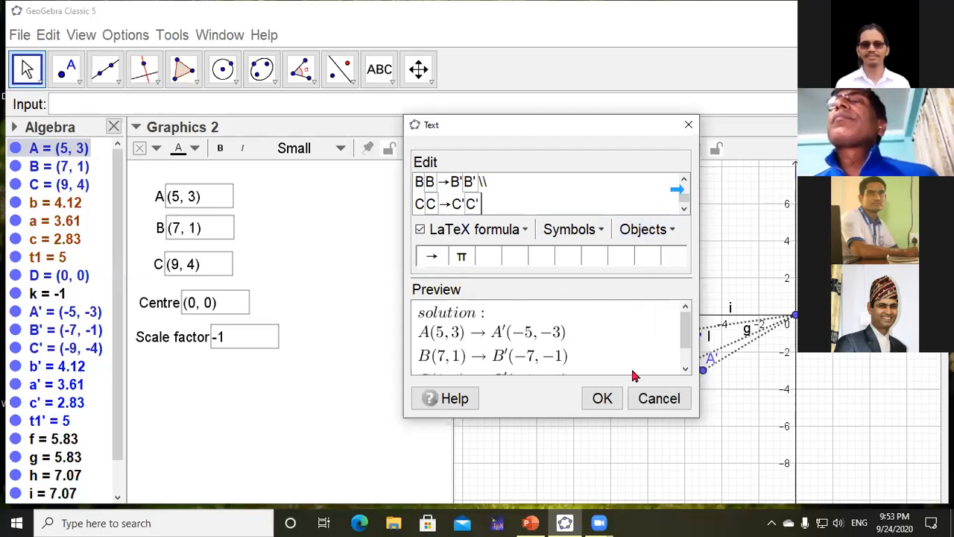
click(603, 400)
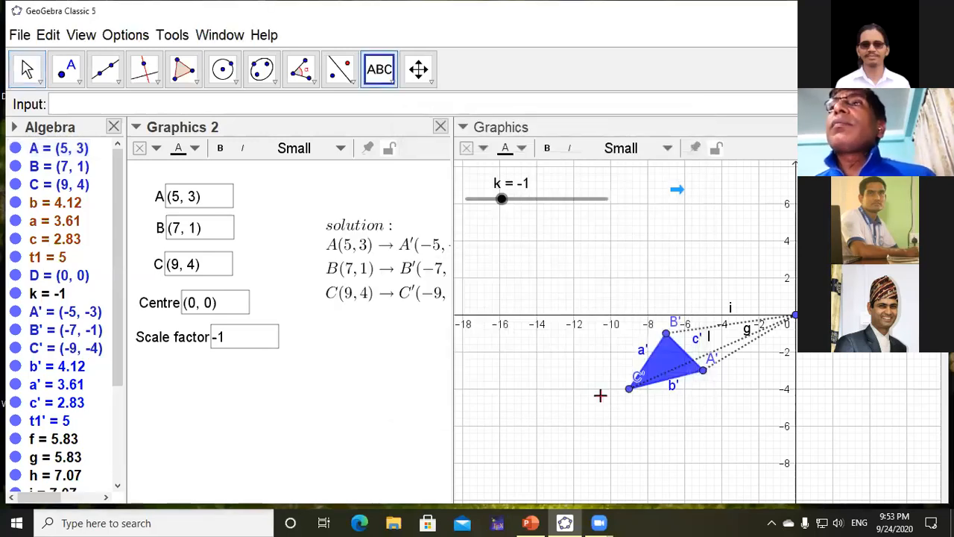
- Move the solution text beside the A, B and C input boxes and set the text size to Medium
drag(386, 268, 335, 237)
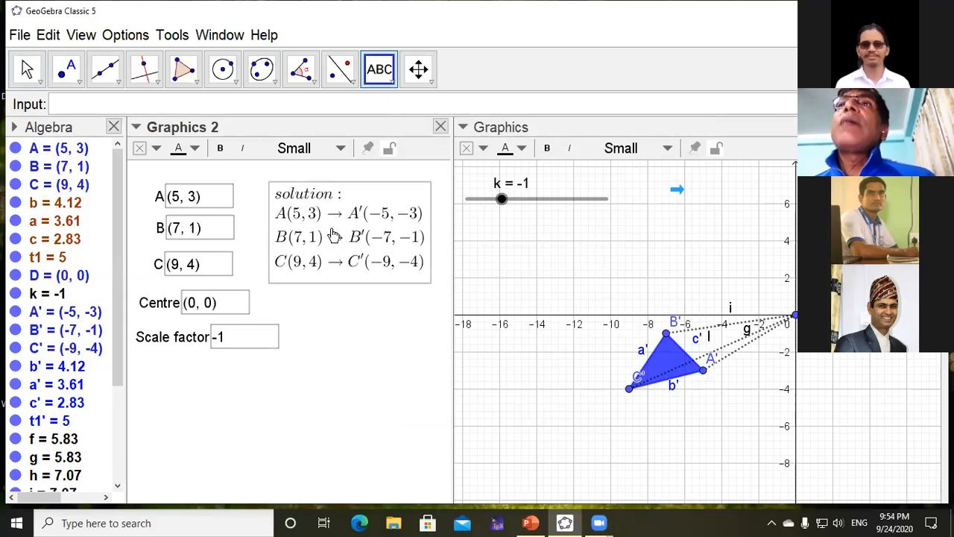
click(341, 151)
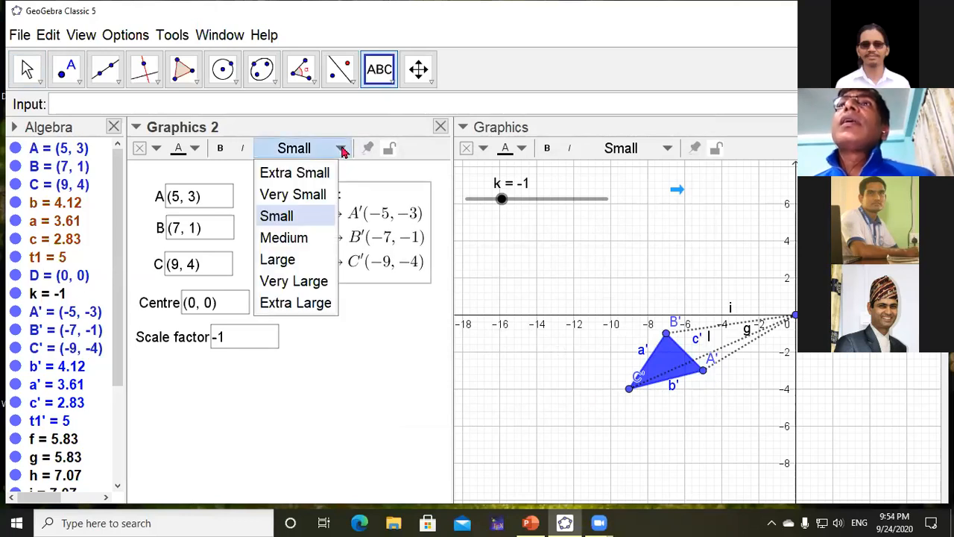
click(308, 237)
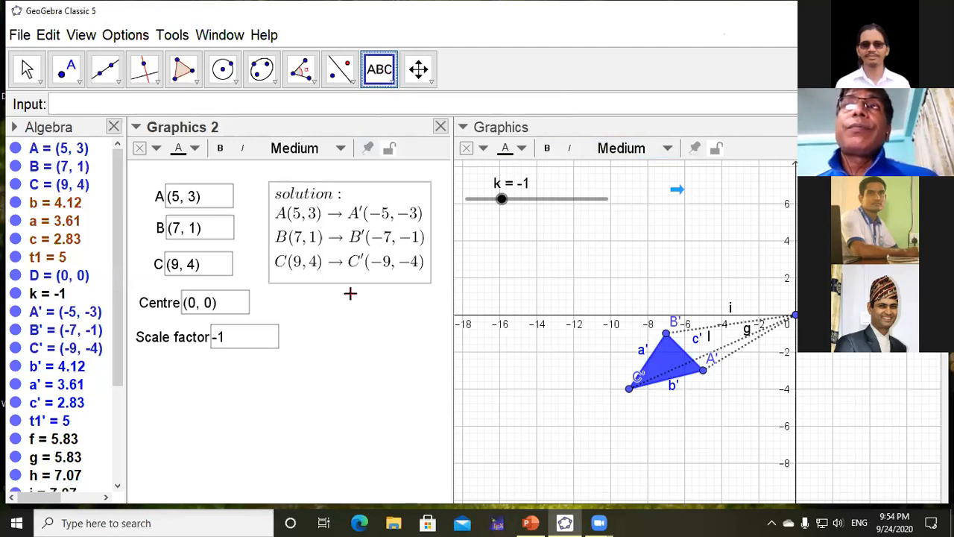
- Start a new text in the empty area below the solution with the content "Scale factor ="
click(326, 336)
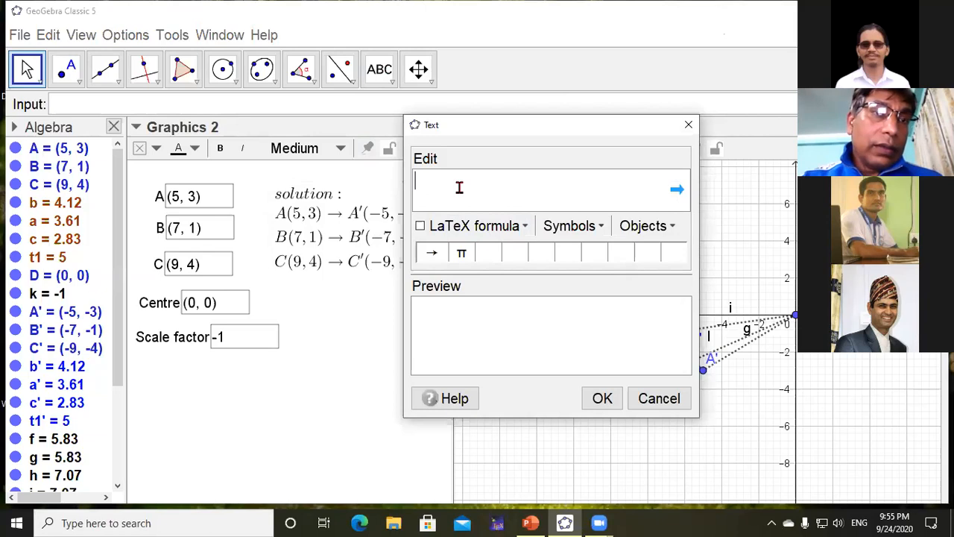
text(S)
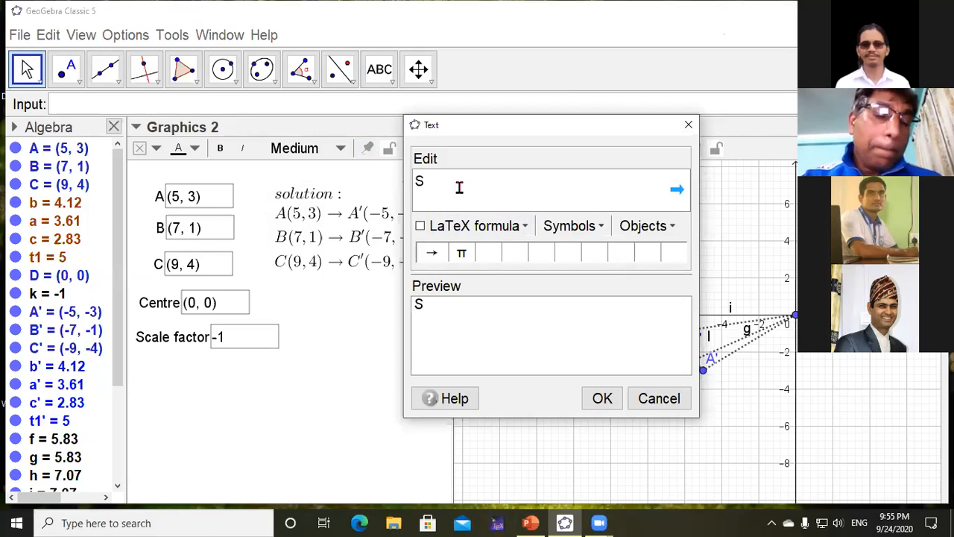
text(c)
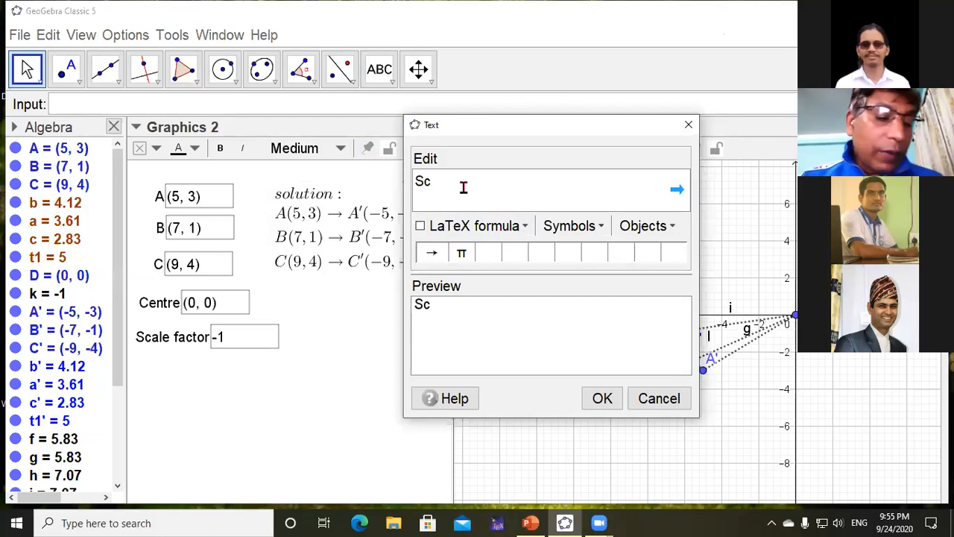
text(ale)
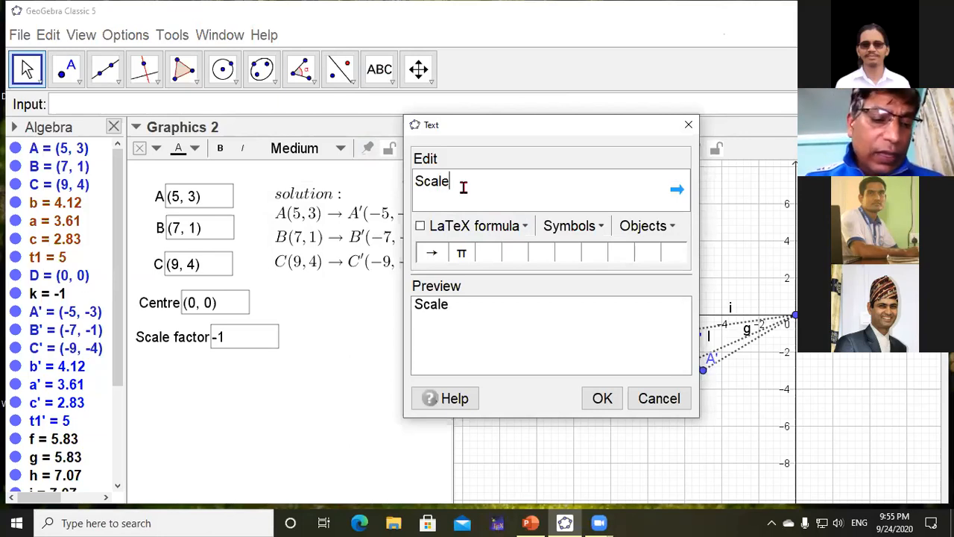
text( factor)
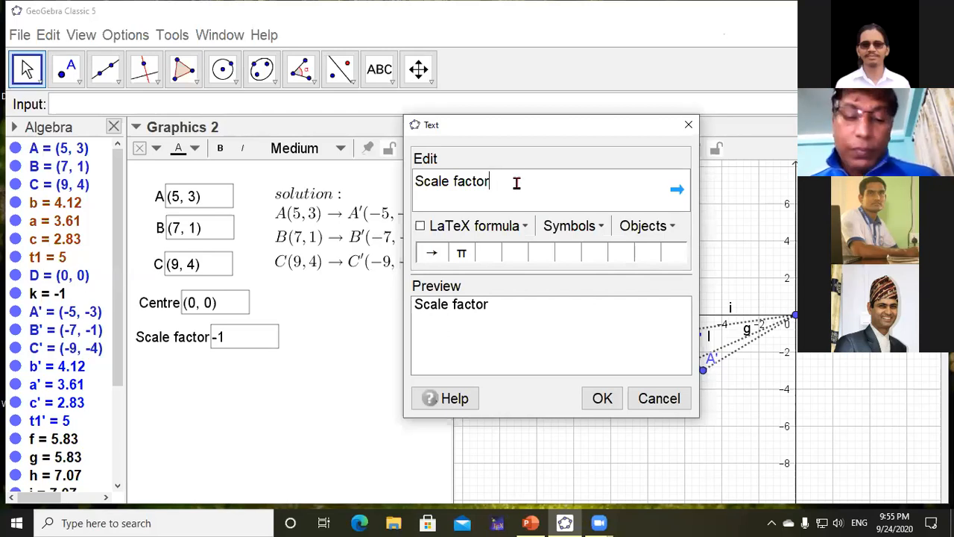
text(=)
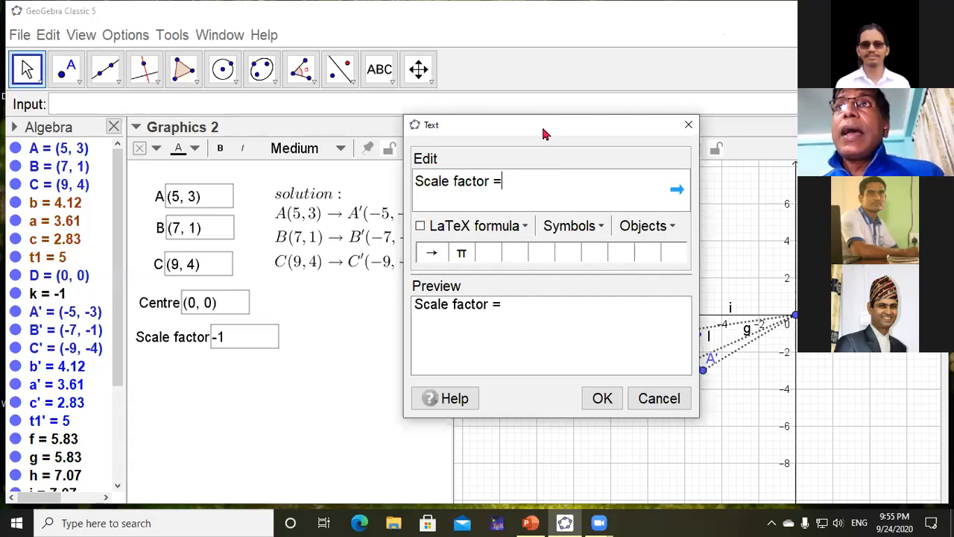
- Enable LaTeX formula for the scale factor text and insert an a/b fraction template after the equals sign
drag(544, 135, 448, 139)
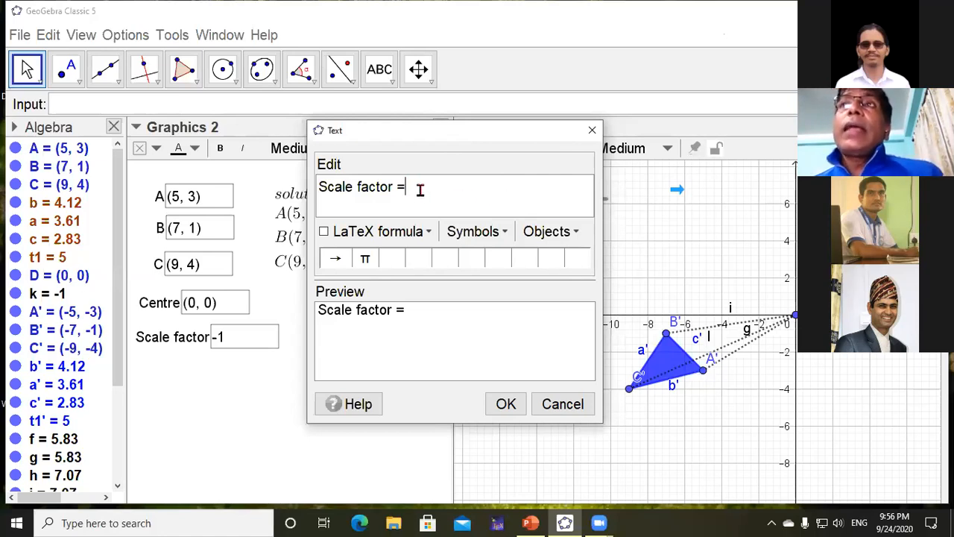
click(324, 232)
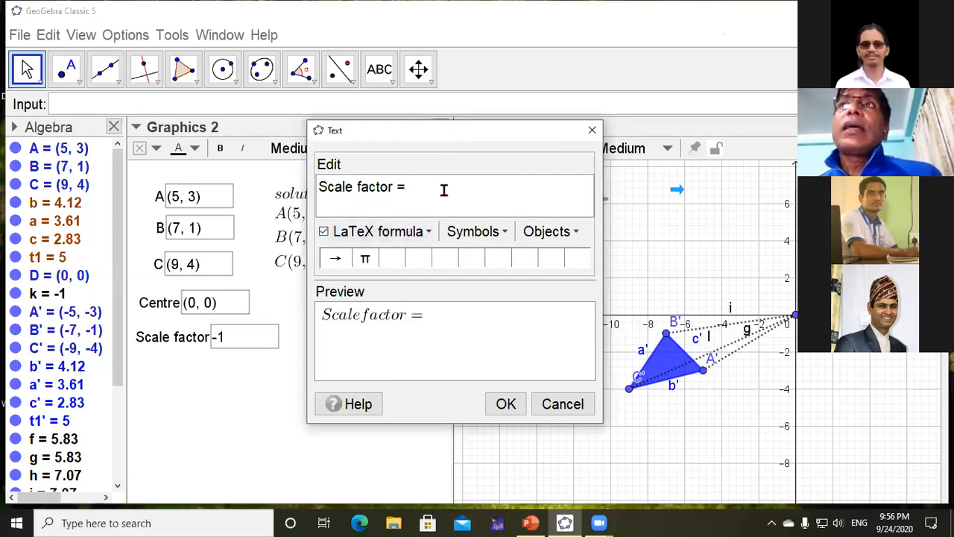
click(429, 232)
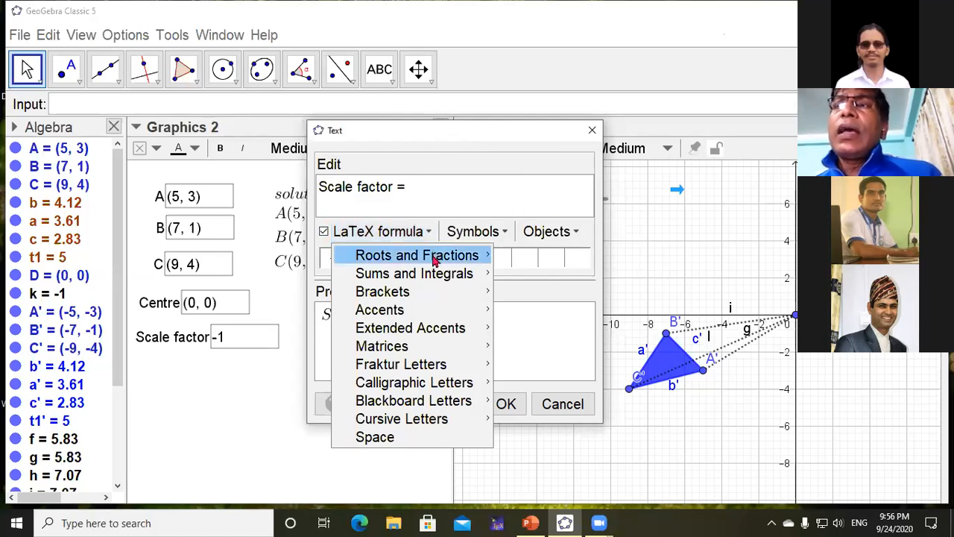
mouse_move(392, 262)
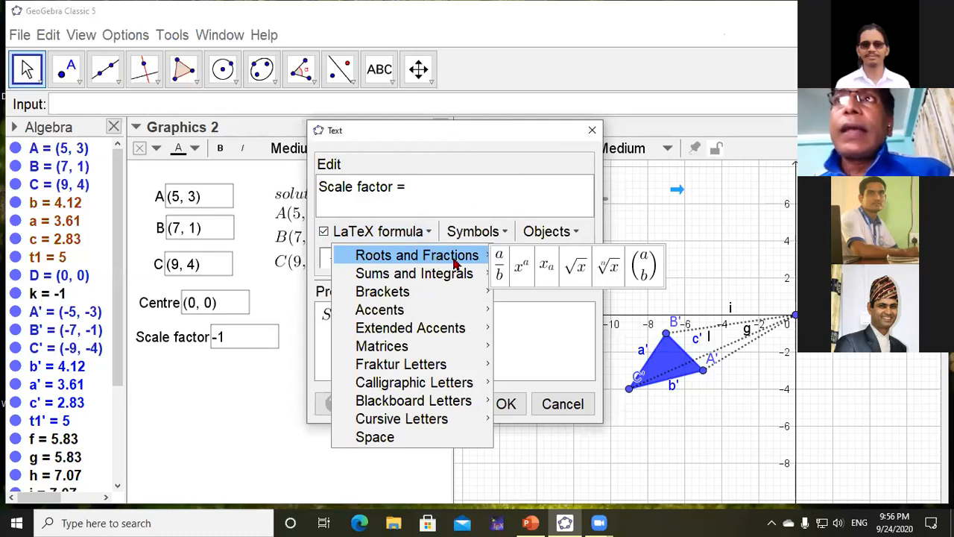
click(500, 274)
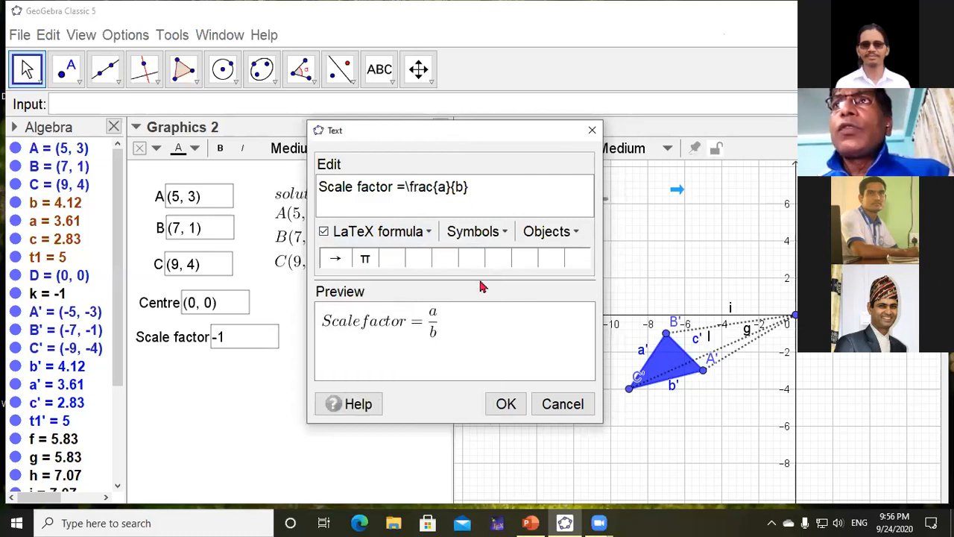
- Replace the fraction template's numerator with DA' and its denominator with DA in the scale factor text
double_click(442, 188)
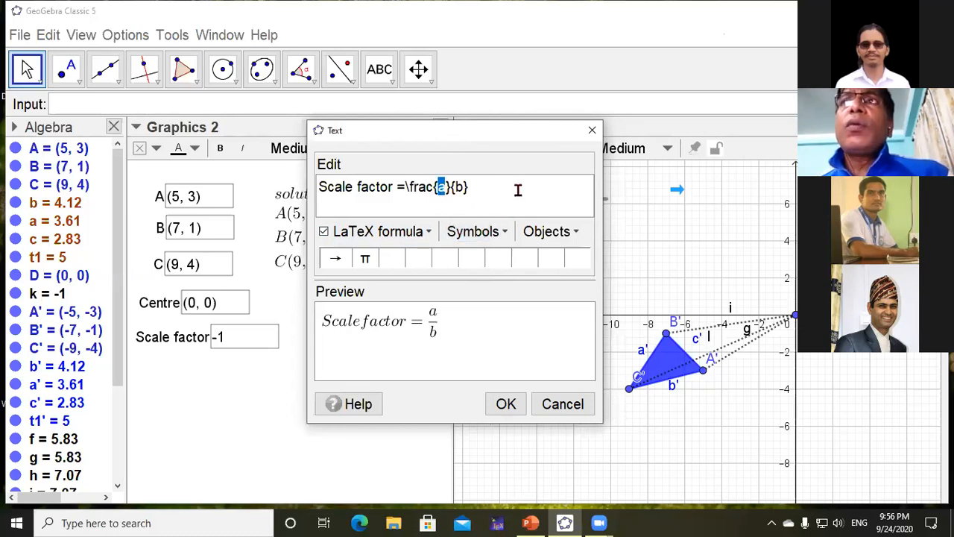
key(BackSpace)
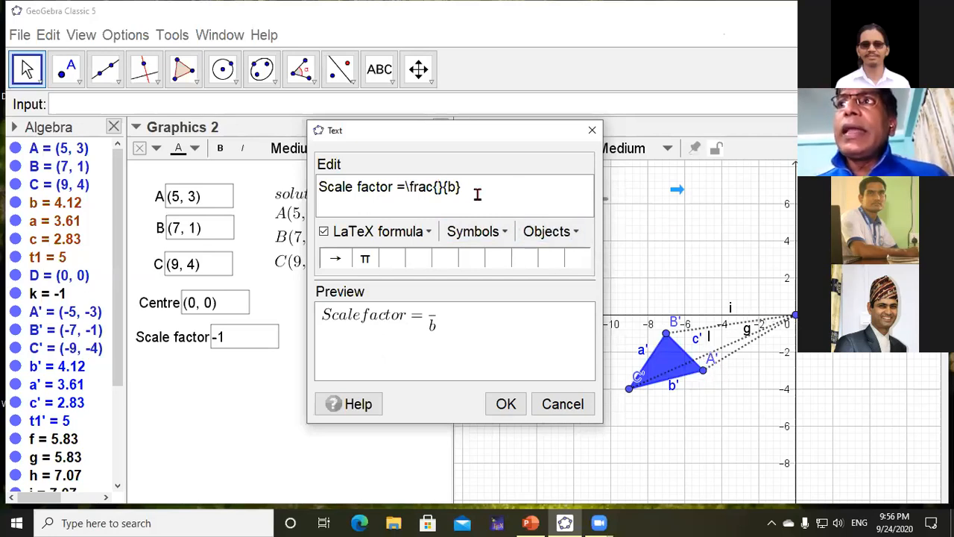
text(DA)
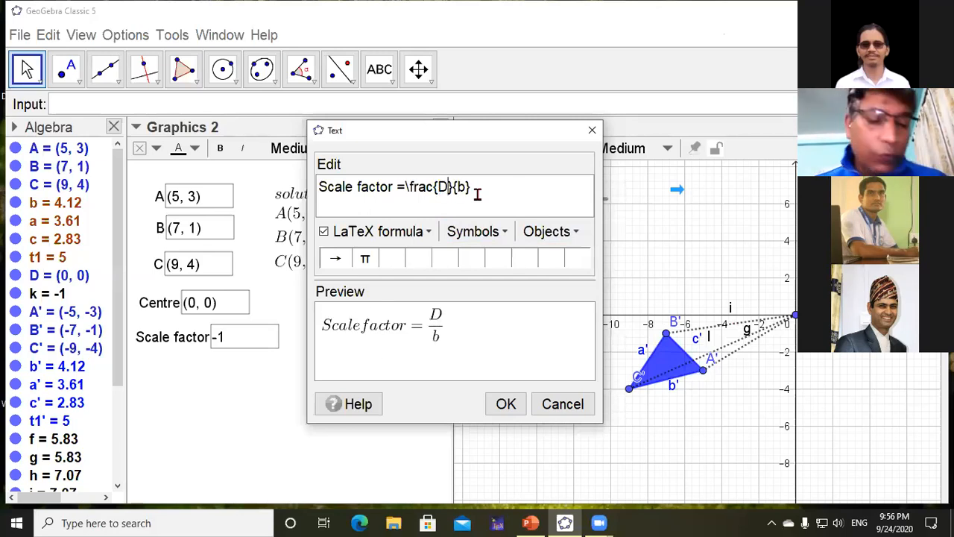
text(')
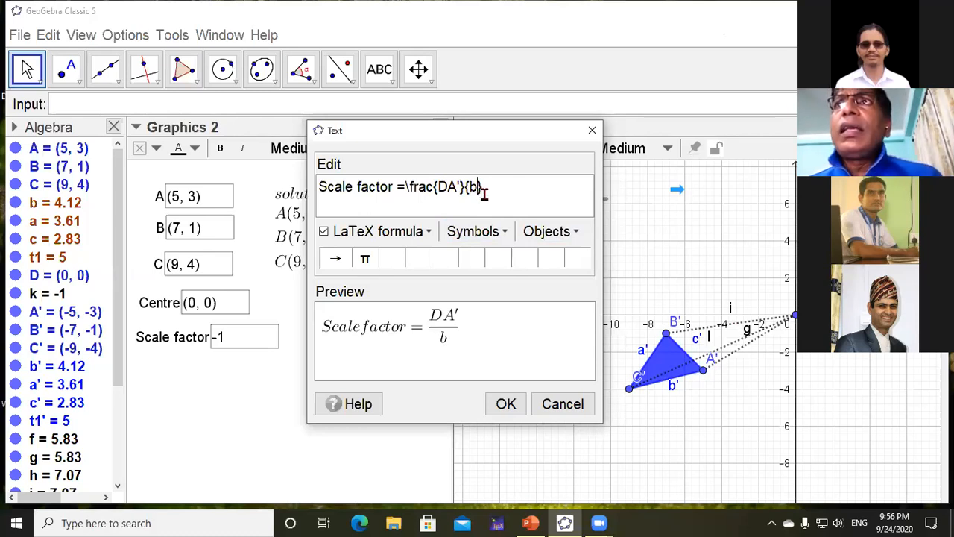
key(BackSpace)
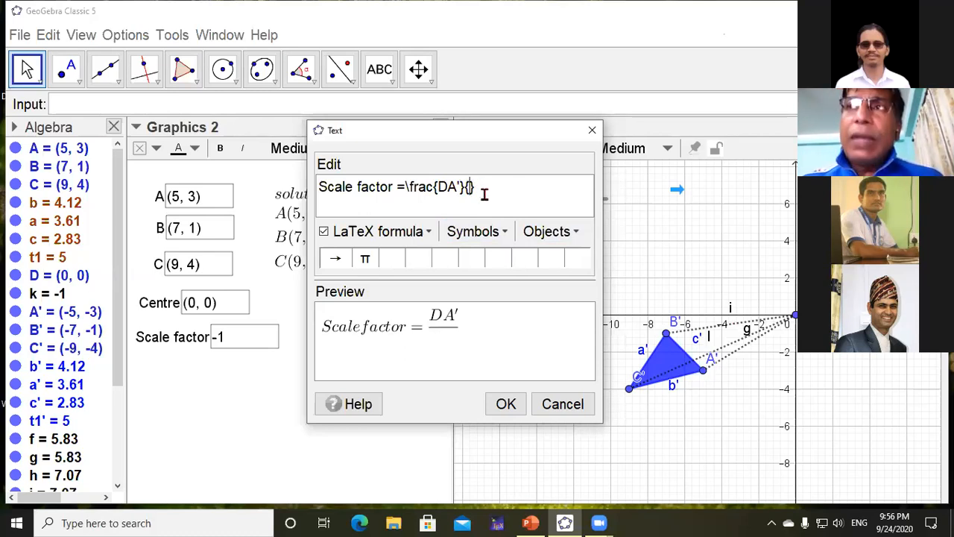
text(D)
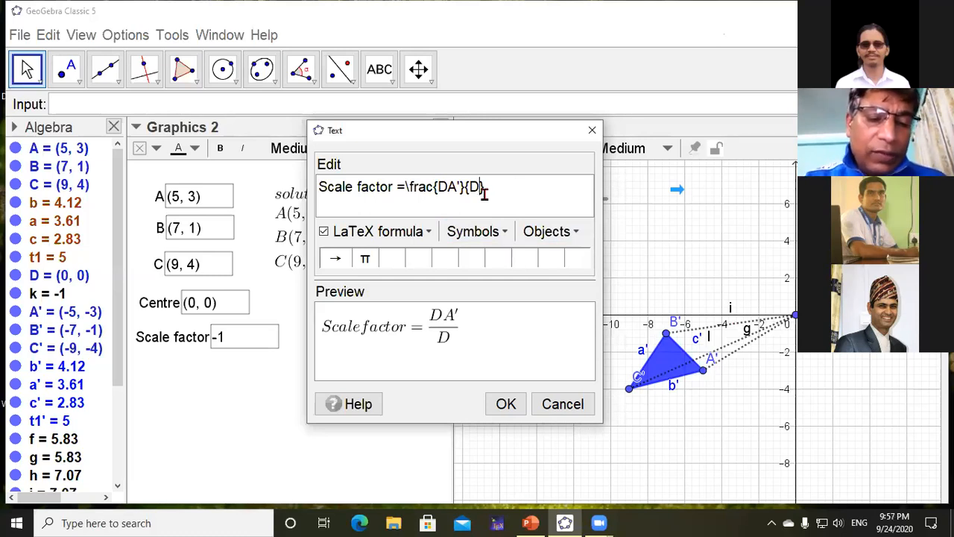
text(A)
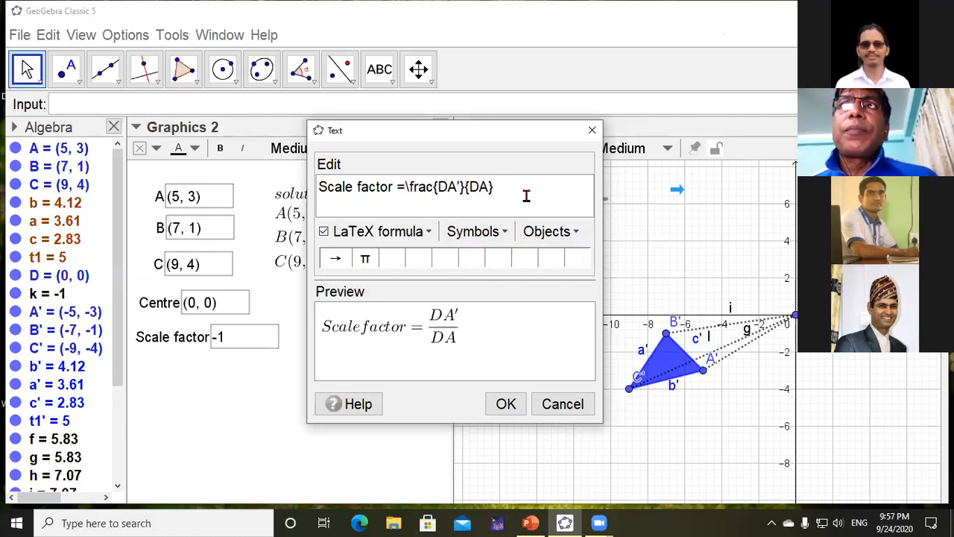
- Append an equals sign and a second LaTeX fraction with dynamic object g as numerator and dynamic object f as denominator
text(=)
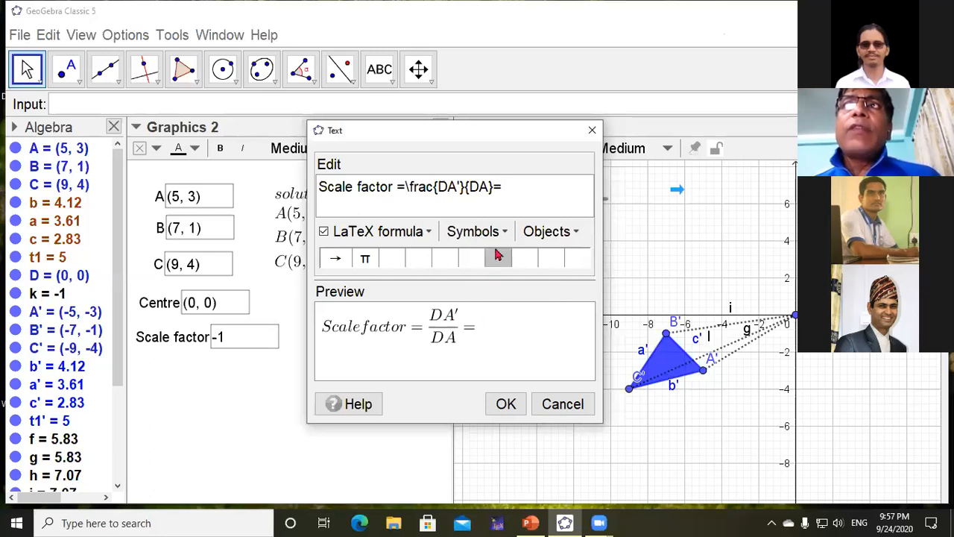
click(428, 232)
mouse_move(426, 257)
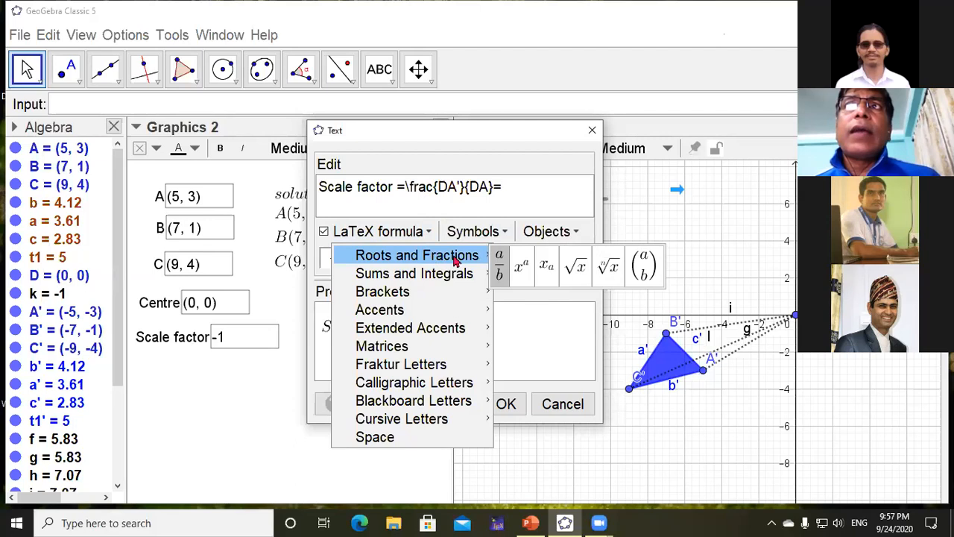
click(500, 276)
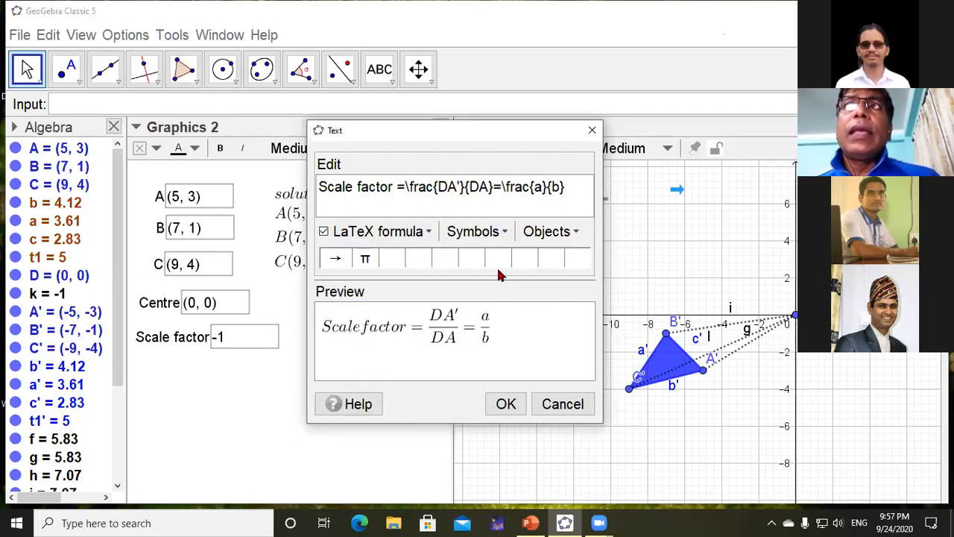
click(542, 187)
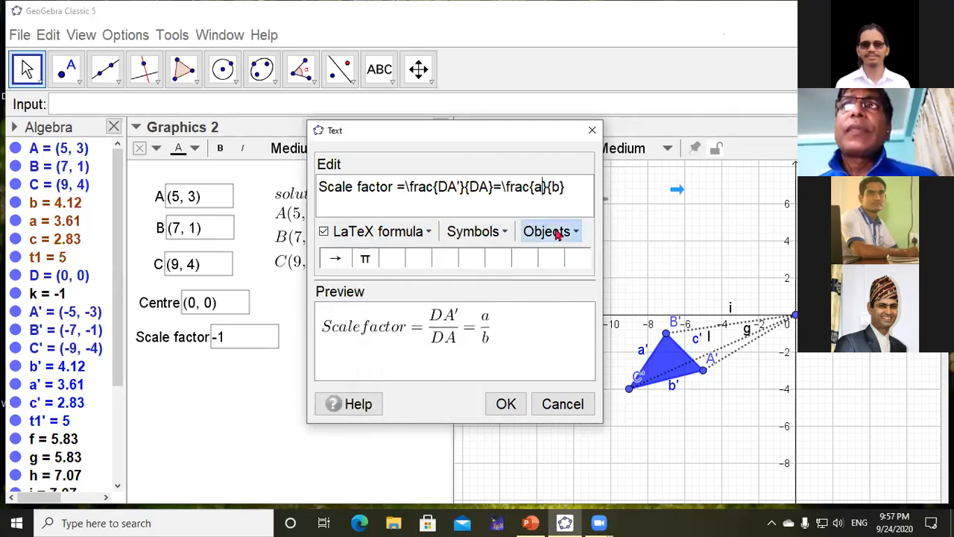
key(BackSpace)
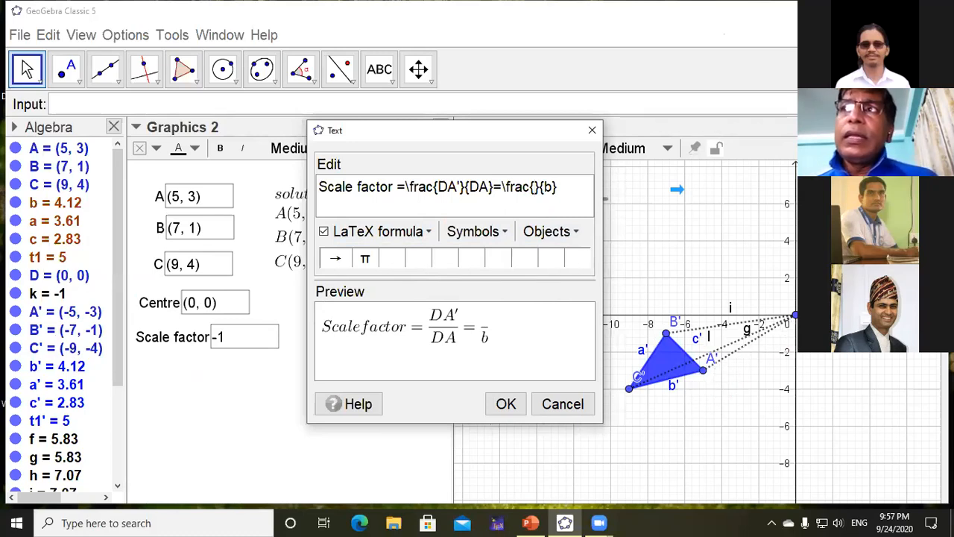
click(743, 352)
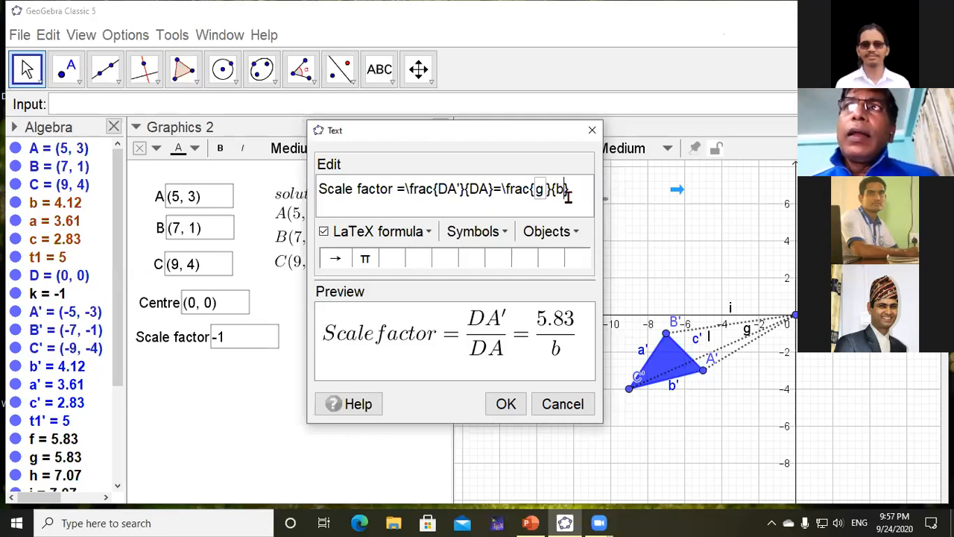
key(Left)
key(BackSpace)
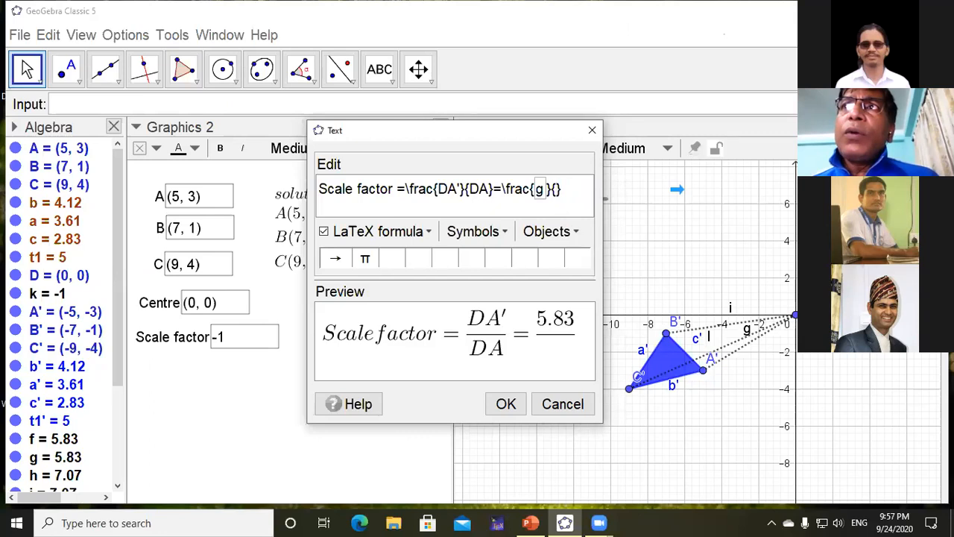
text(f)
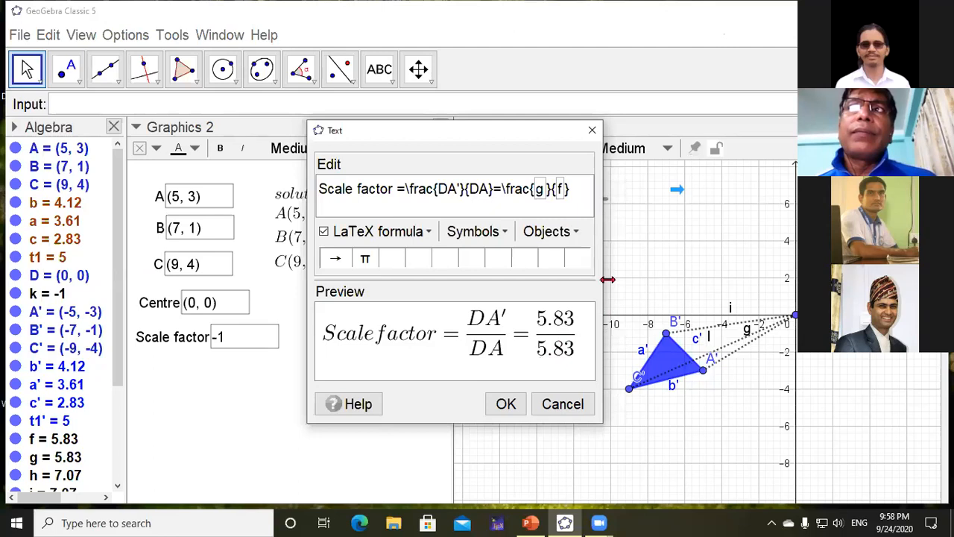
- Append an equals sign and a dynamic box calculating g/f to the scale factor text, and create the text
drag(606, 269, 676, 268)
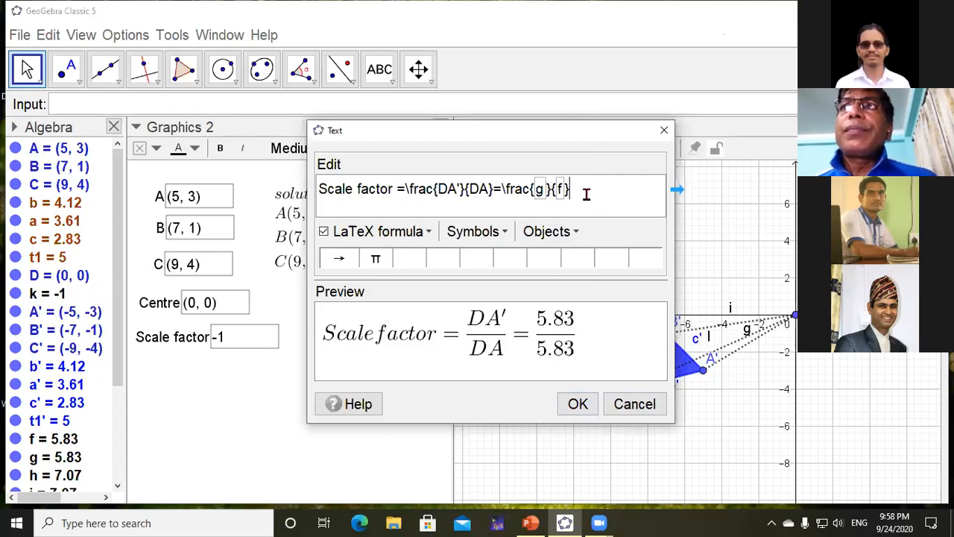
text(=)
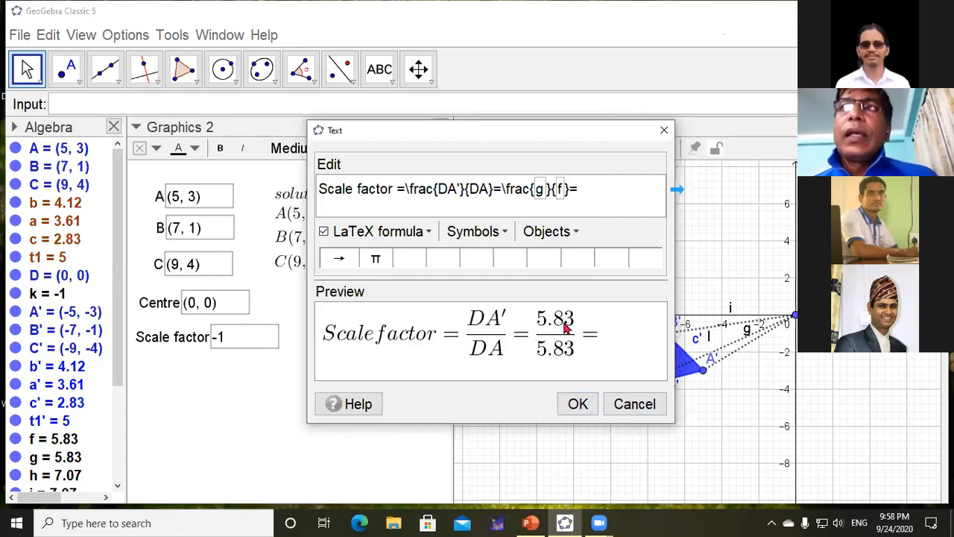
click(578, 234)
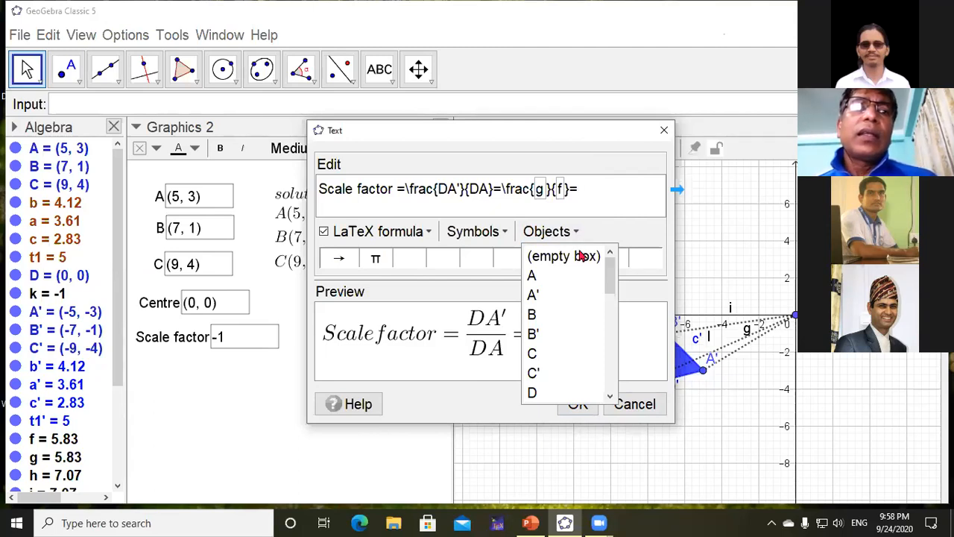
click(580, 256)
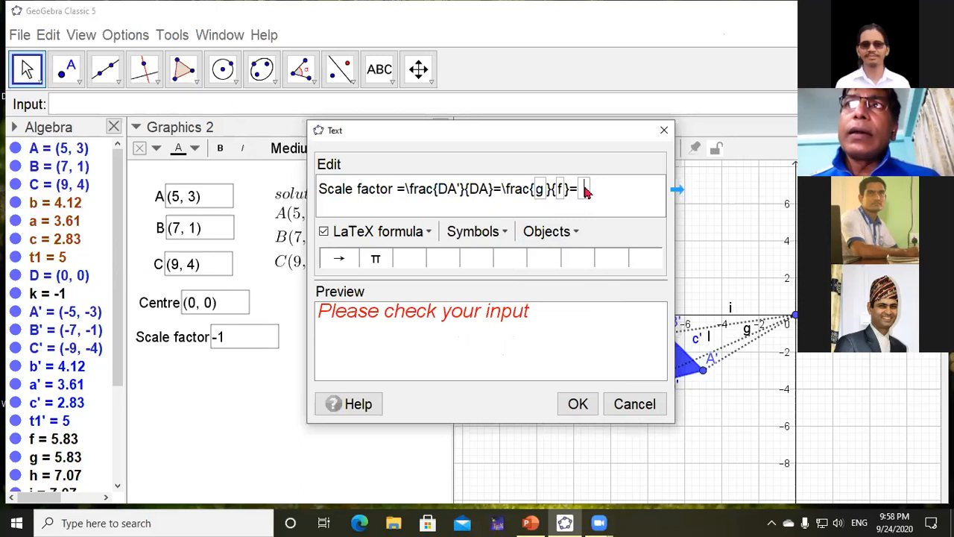
text(g/)
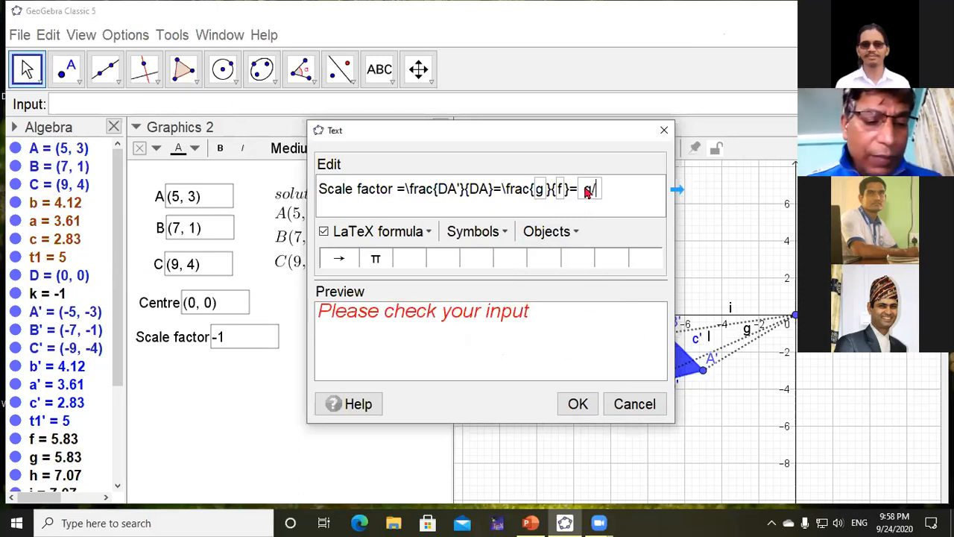
text(f)
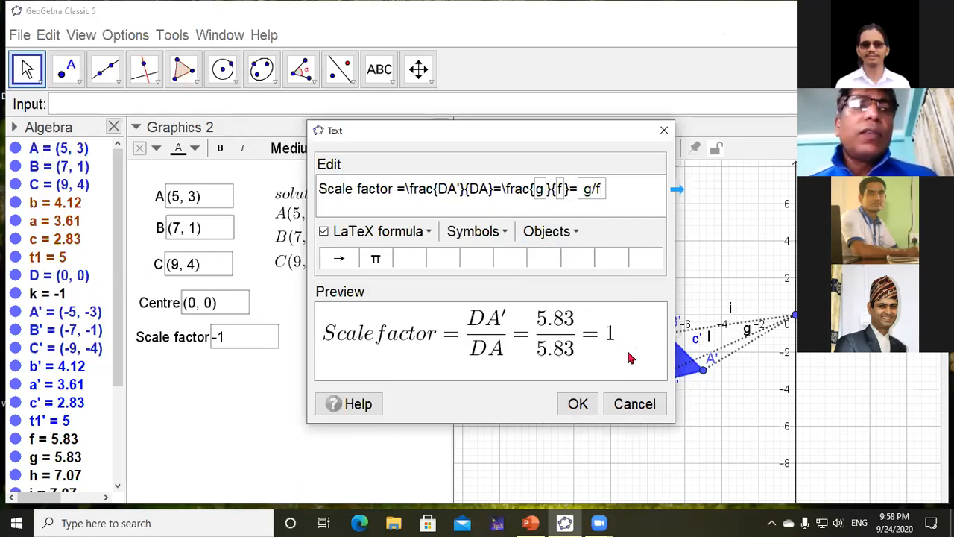
click(578, 404)
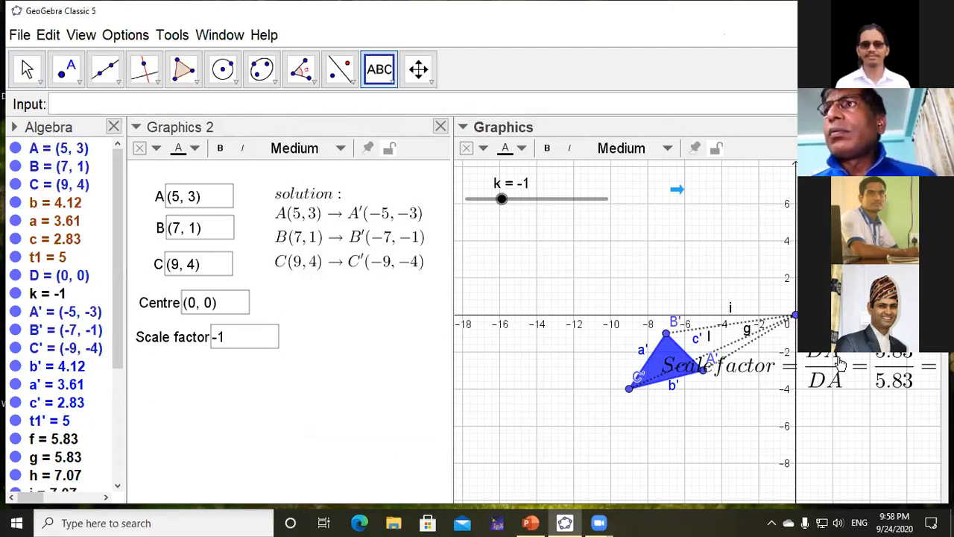
- Move the scale factor text clear of the covered area and change its location from Graphics to Graphics 2 only
drag(838, 365, 656, 373)
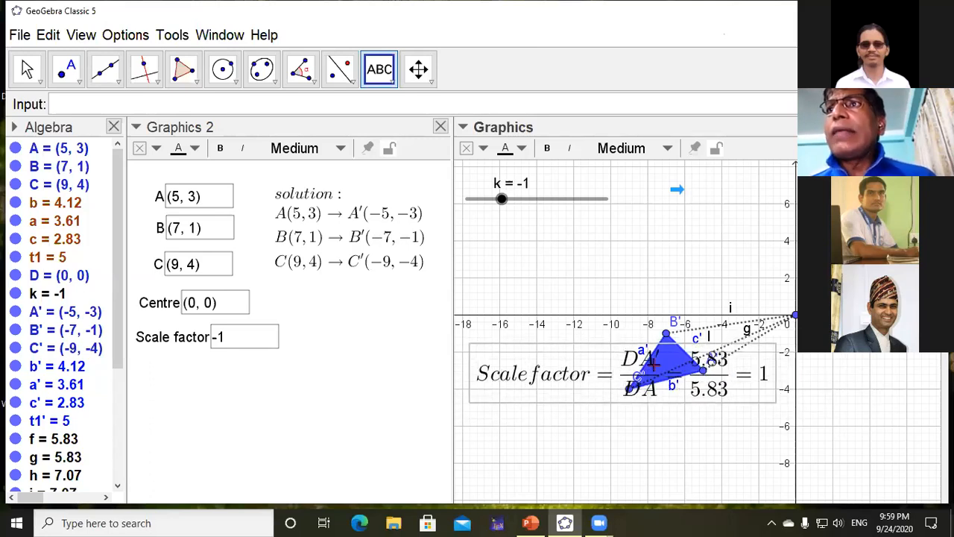
right_click(515, 352)
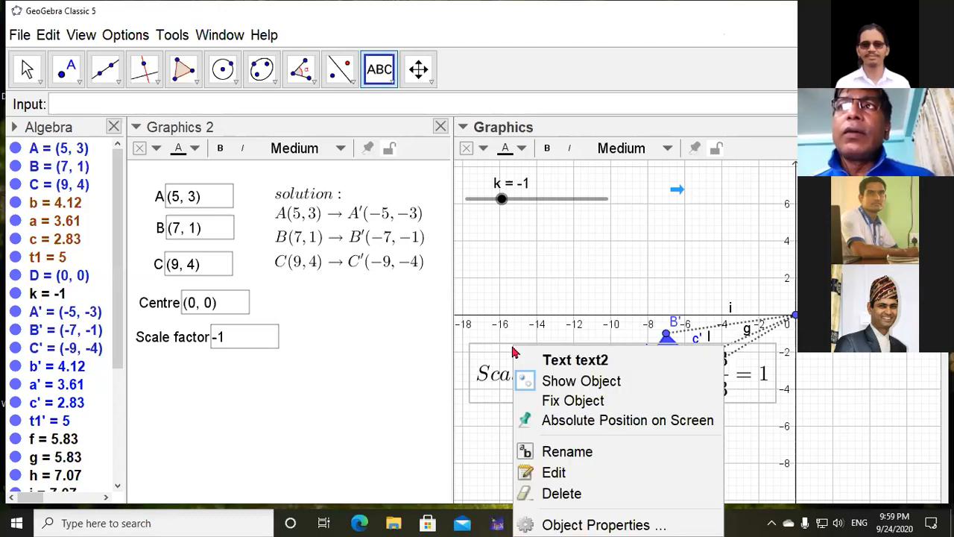
click(601, 521)
mouse_move(600, 524)
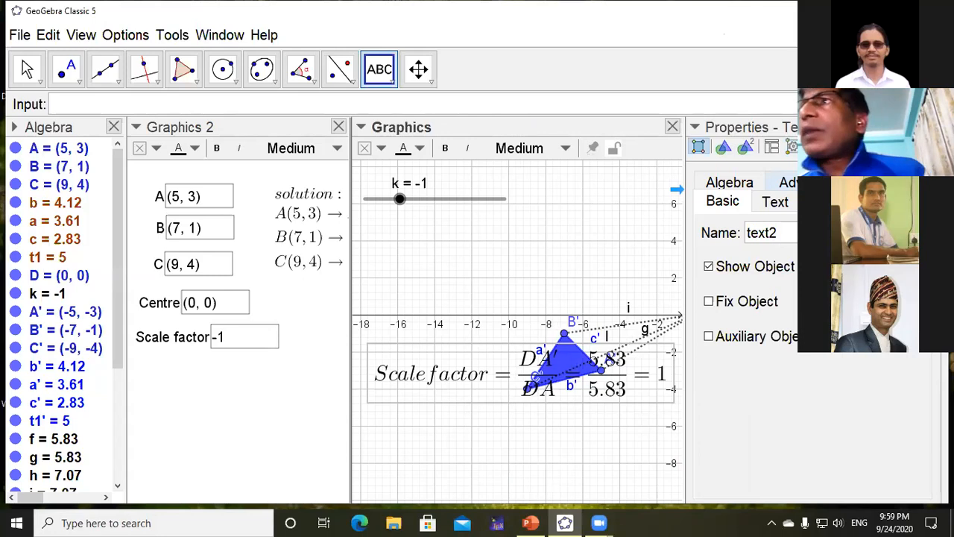
click(804, 183)
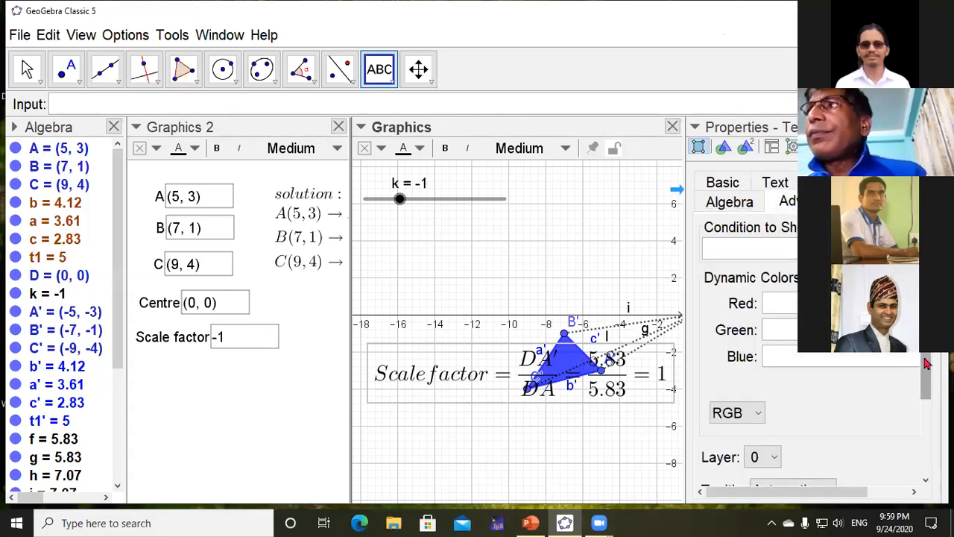
scroll(895, 418, down, 3)
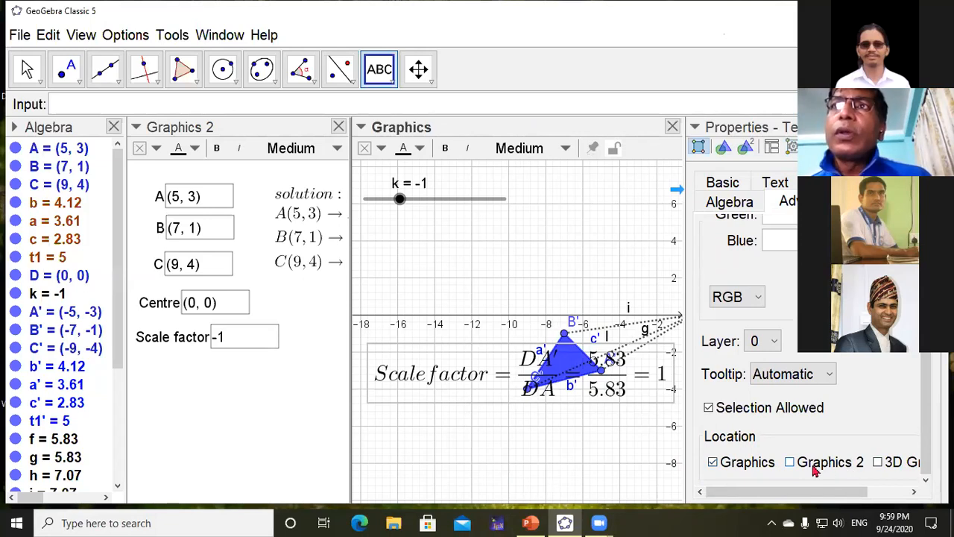
click(789, 463)
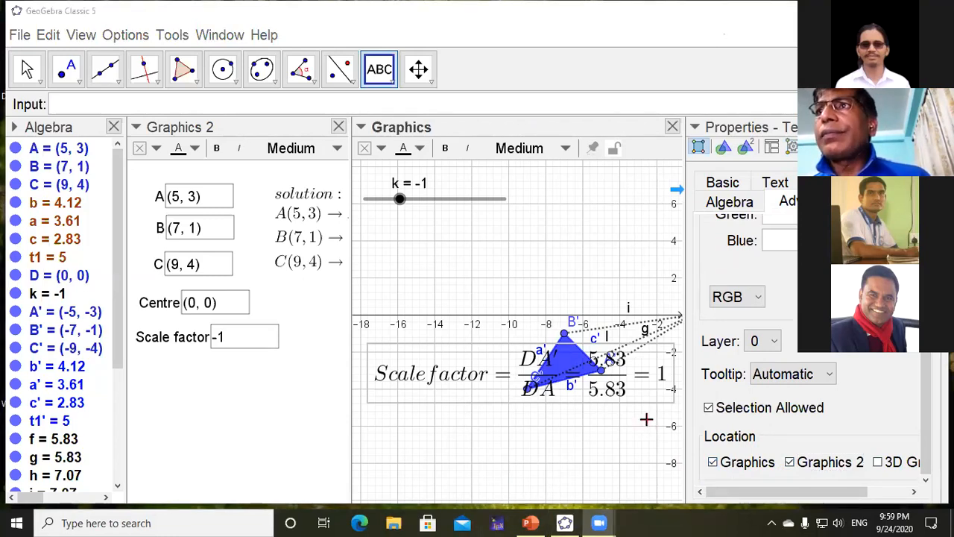
click(733, 463)
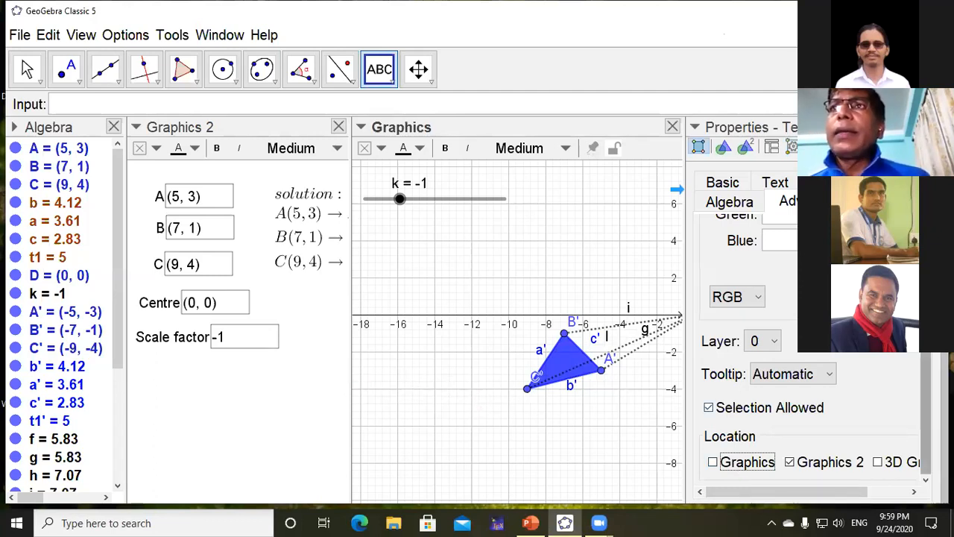
click(932, 126)
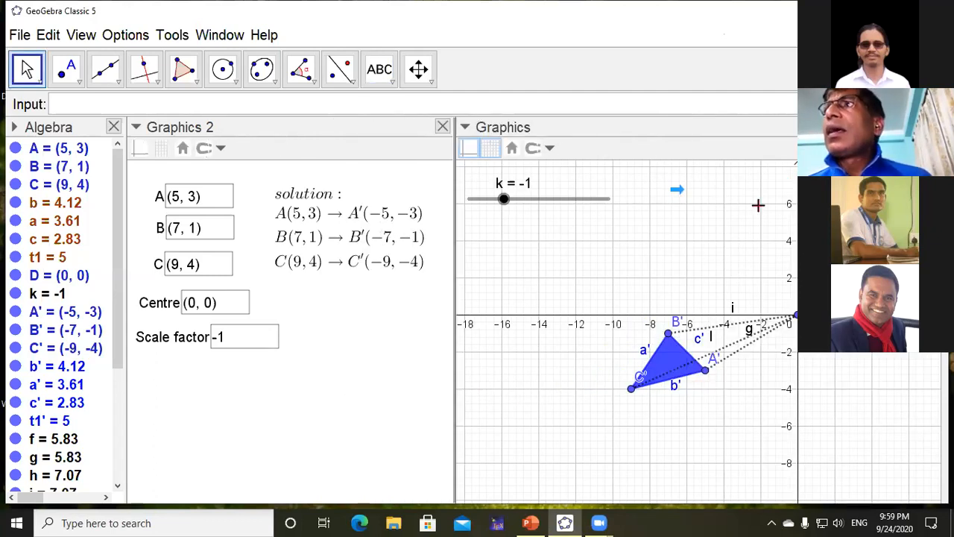
- Look for the missing scale factor text across Graphics 2 and locate text2 in the object list
drag(454, 386, 694, 385)
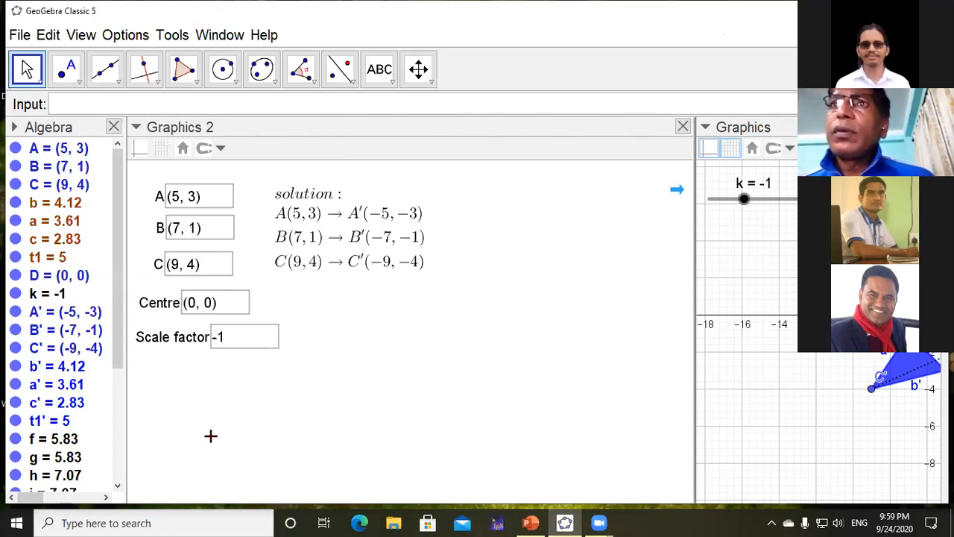
scroll(483, 321, up, 2)
scroll(483, 320, down, 2)
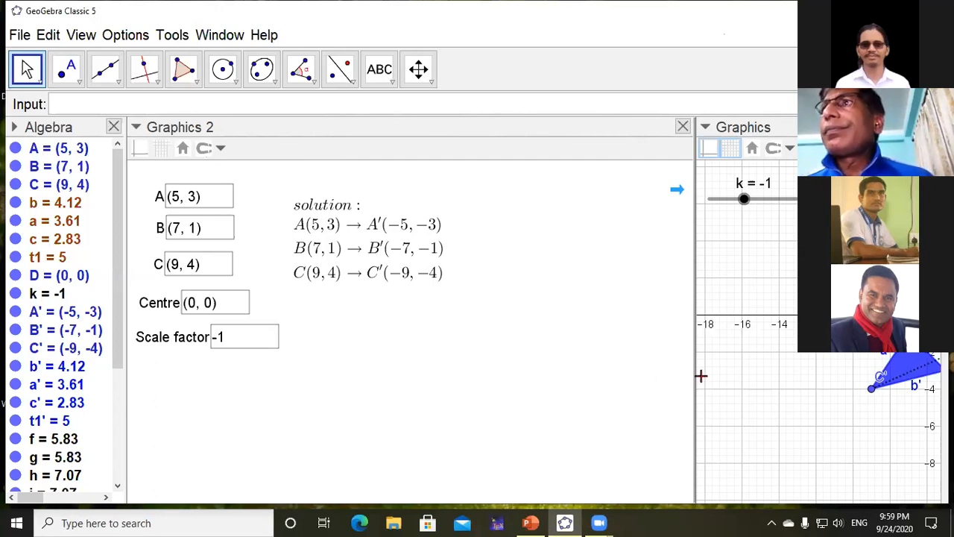
drag(694, 375, 515, 375)
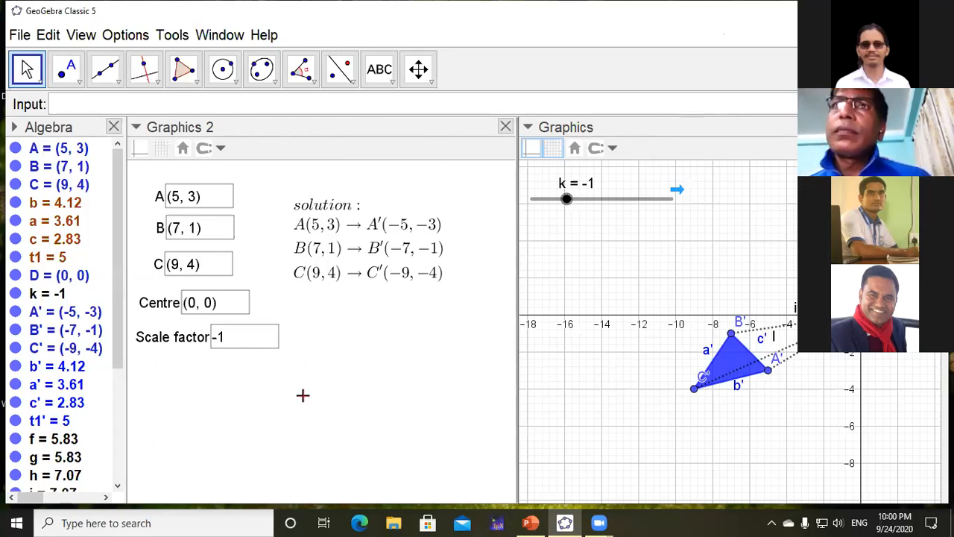
scroll(120, 394, down, 4)
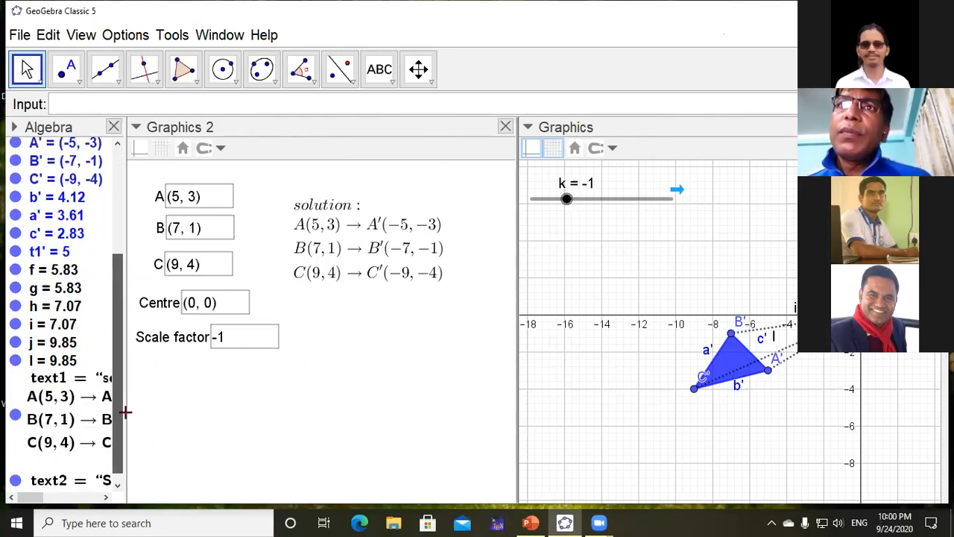
scroll(126, 411, down, 1)
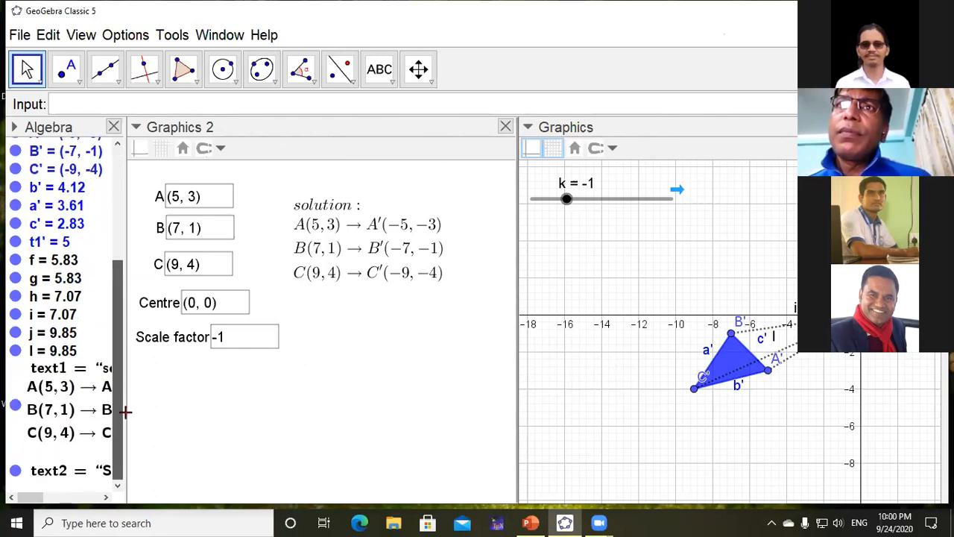
click(56, 471)
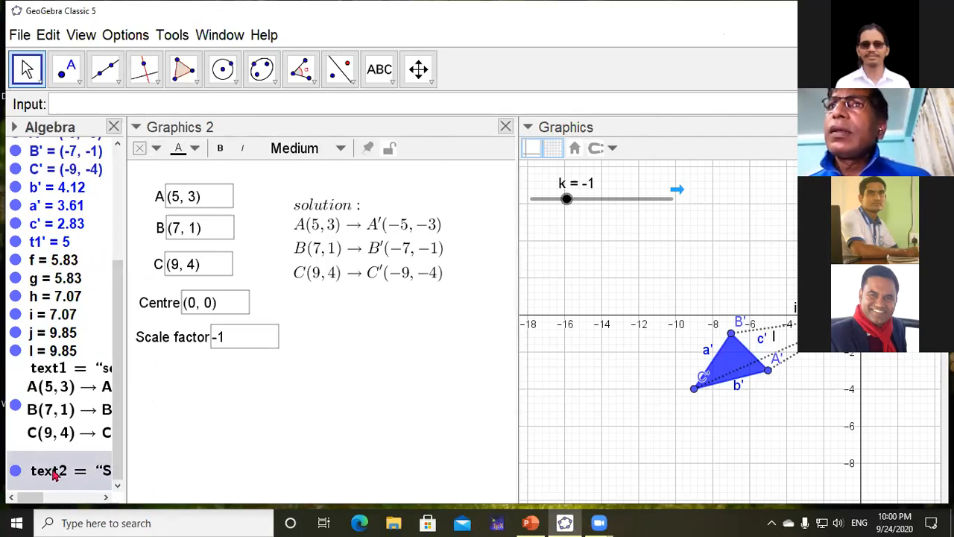
click(491, 419)
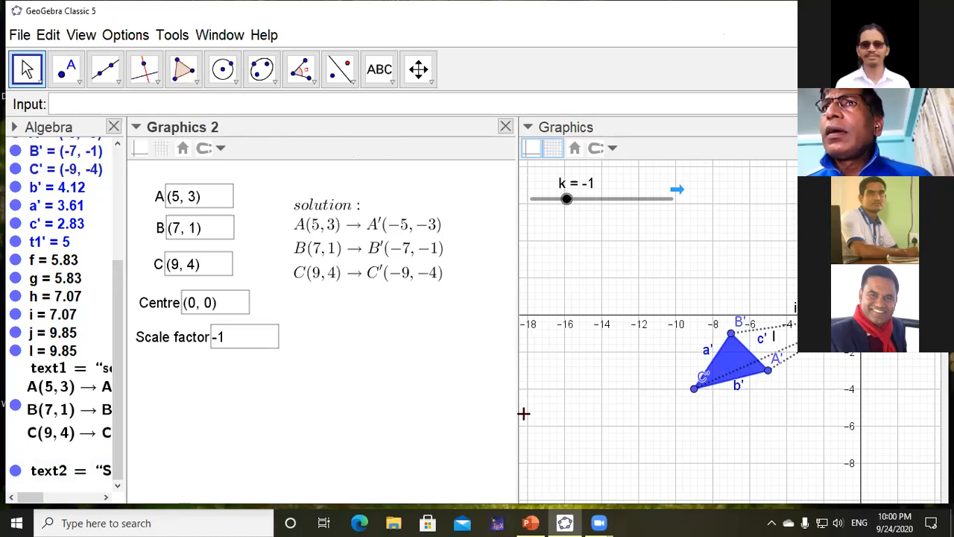
- Bring the scale factor text into view, place it below the input boxes, and move the solution text beside the vertex boxes
drag(518, 405, 584, 403)
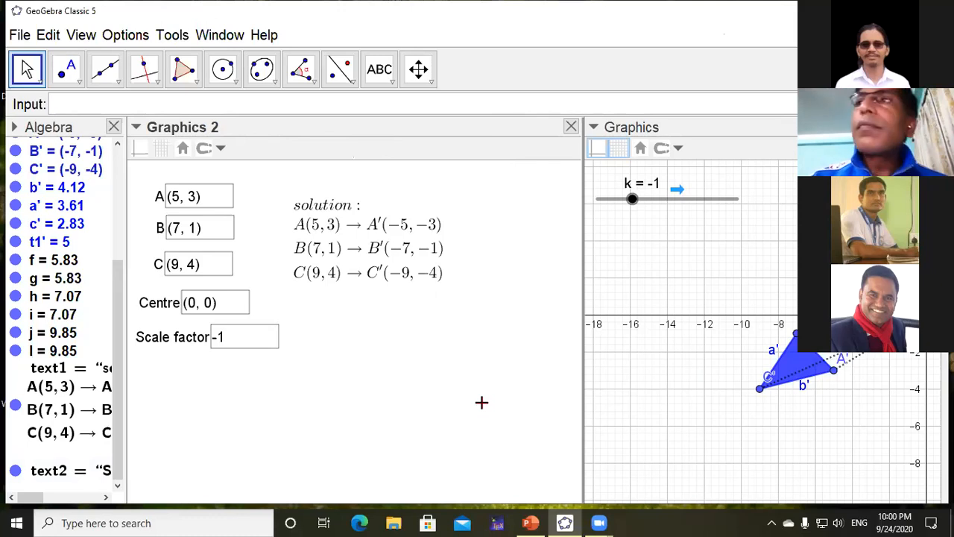
drag(481, 403, 549, 340)
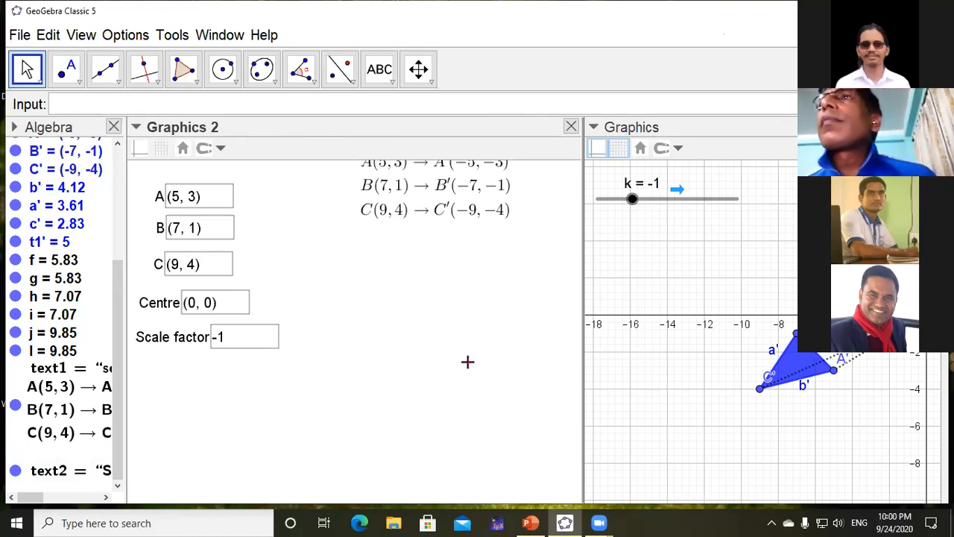
scroll(464, 364, down, 5)
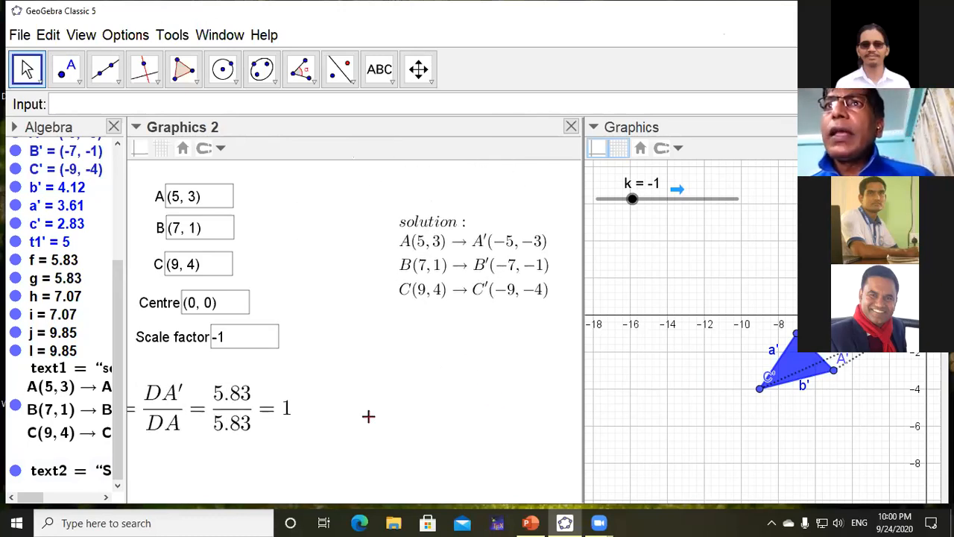
drag(221, 412, 458, 398)
drag(437, 267, 338, 240)
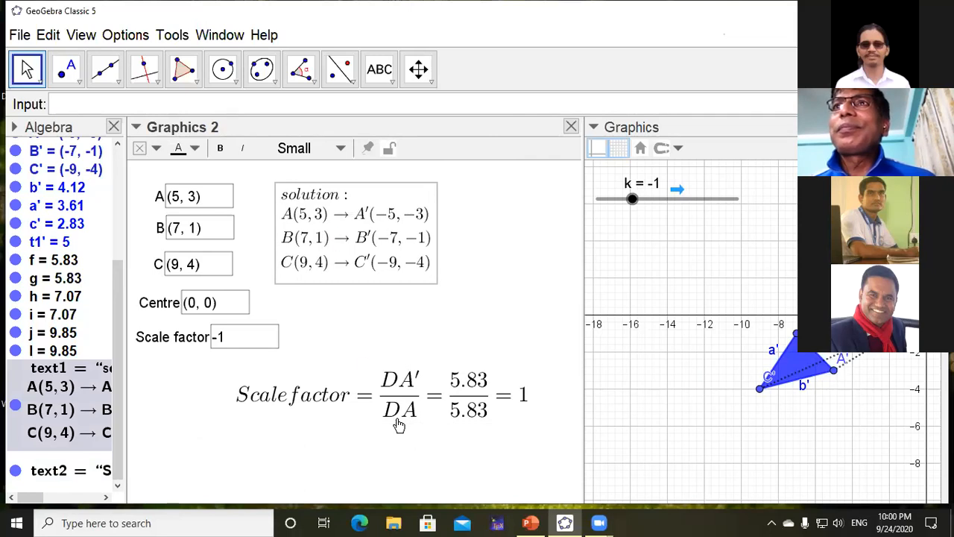
drag(426, 390, 391, 385)
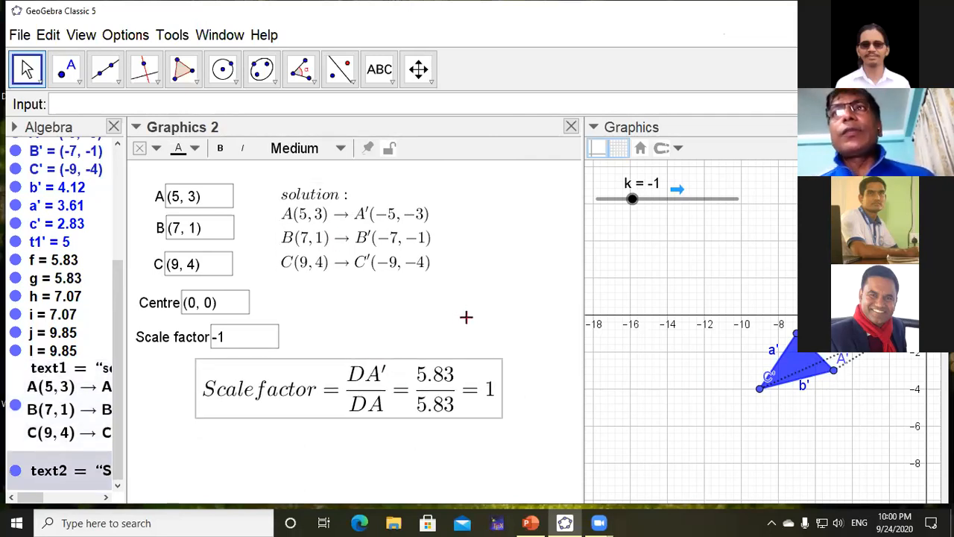
- Narrow Graphics 2 to just fit the scale factor text, giving the Graphics view more width for the triangles
drag(584, 364, 515, 369)
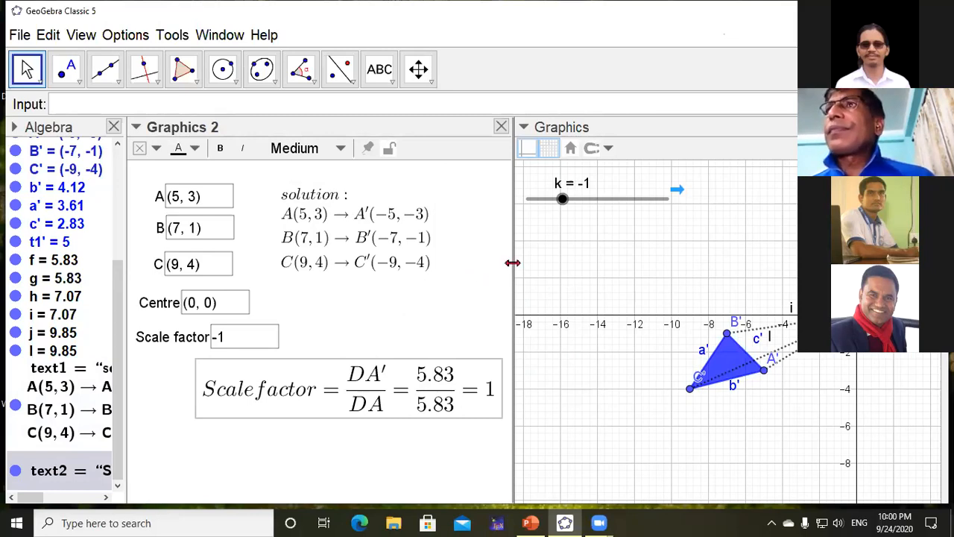
mouse_move(507, 262)
mouse_down()
mouse_move(486, 266)
mouse_move(508, 274)
mouse_up()
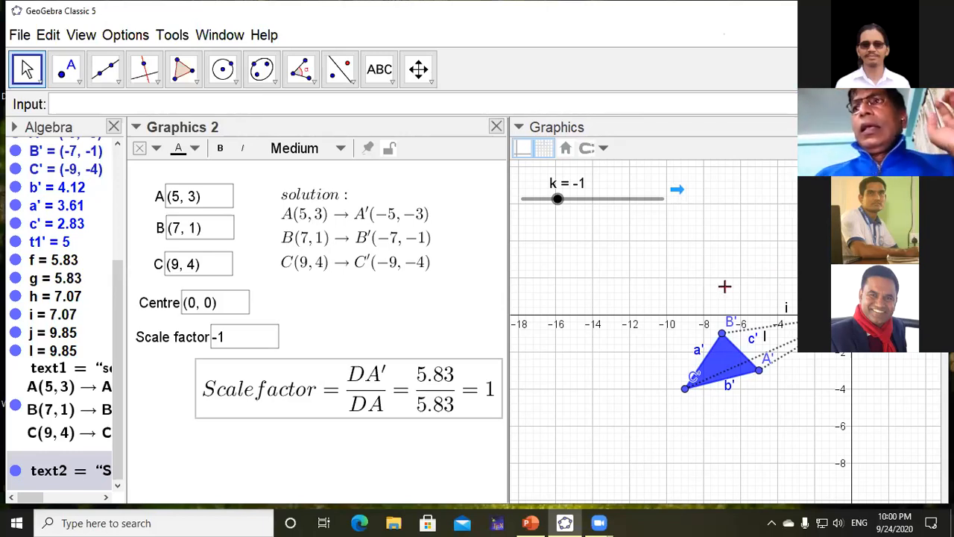
scroll(687, 279, down, 3)
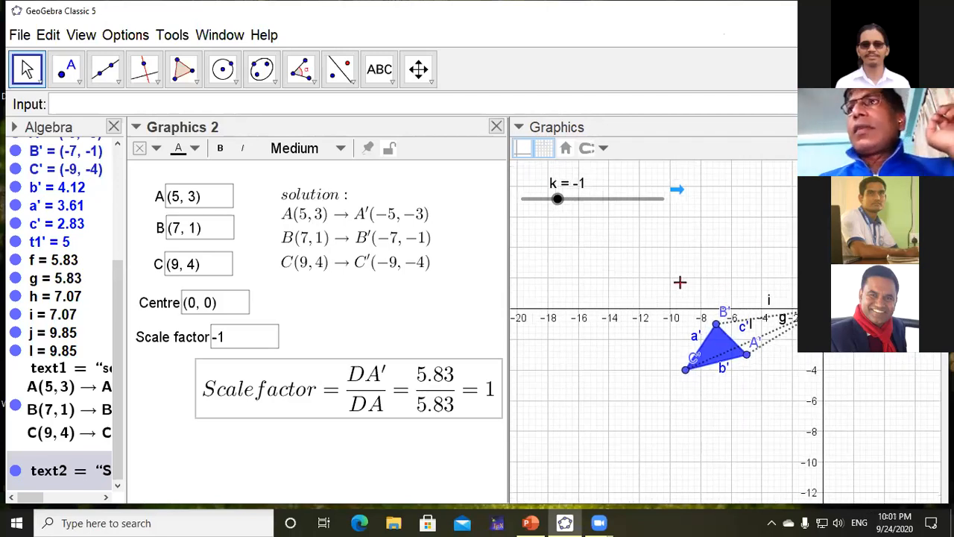
scroll(662, 286, up, 4)
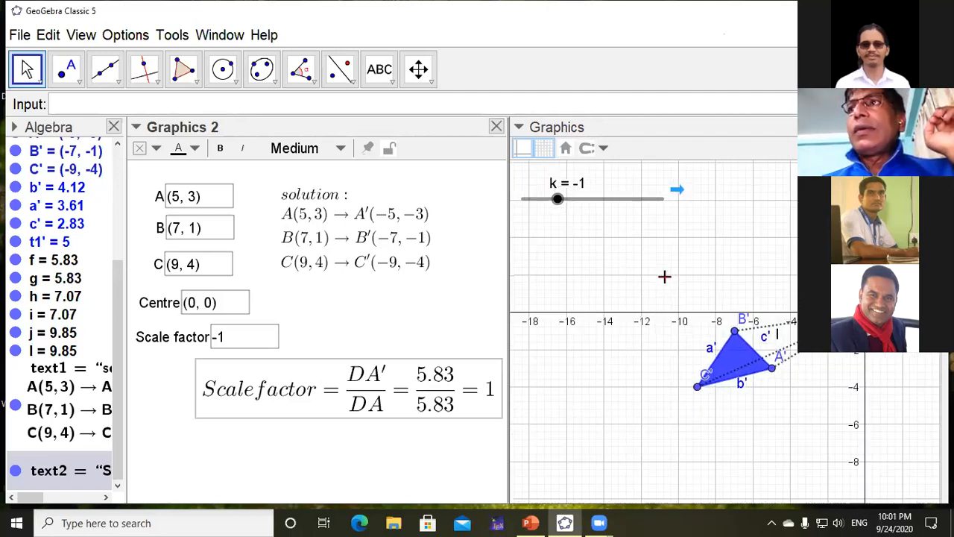